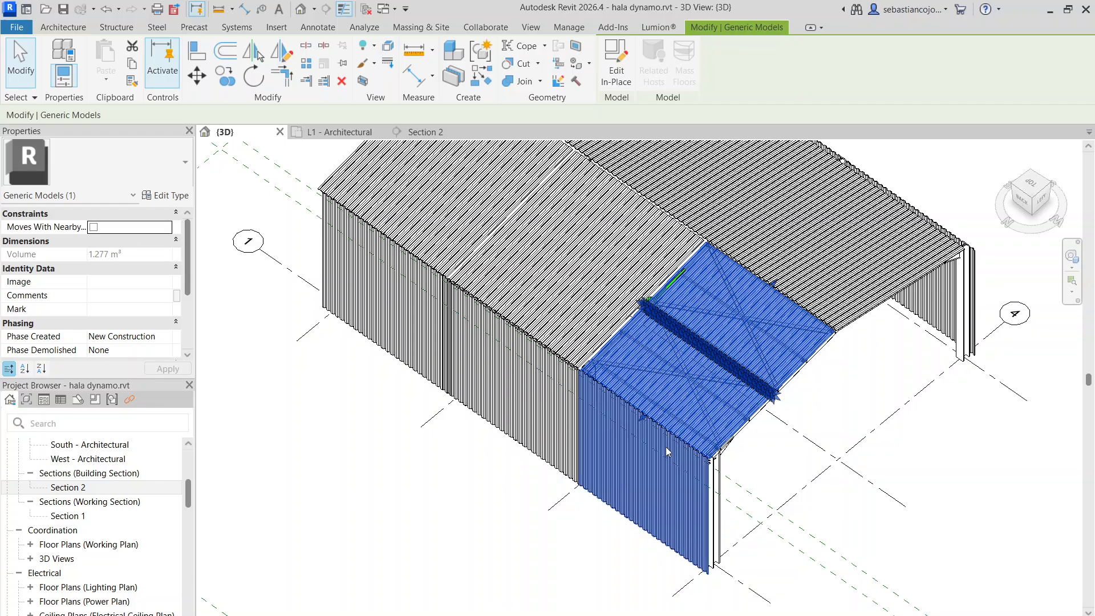
# Try to delete the middle corrugated panel of the long side wall
pyautogui.click(485, 354)
pyautogui.moveTo(411, 278); pyautogui.dragTo(410, 277)
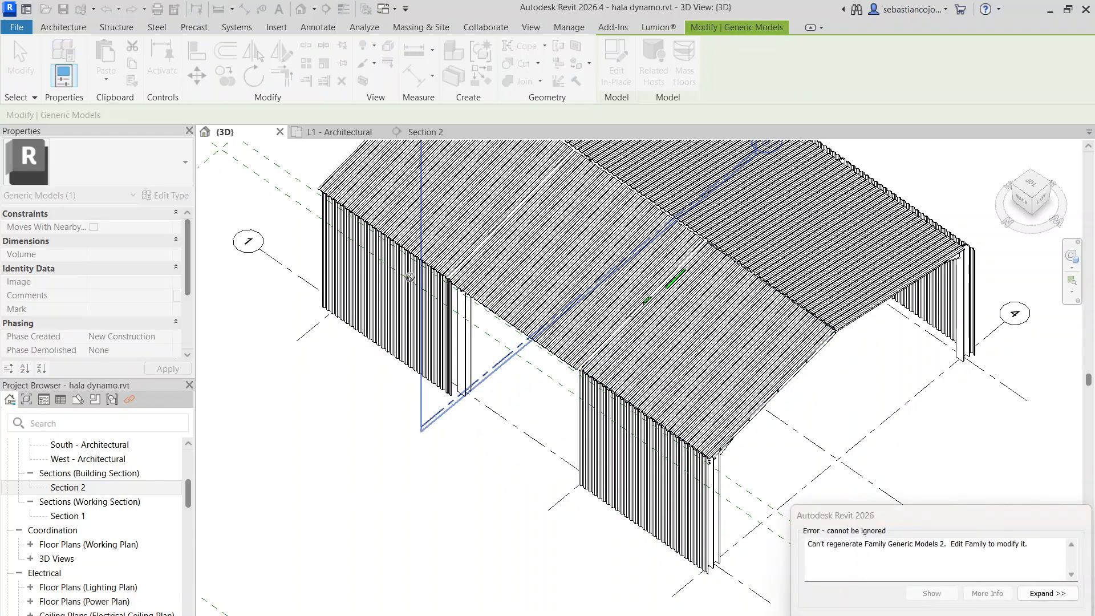
pyautogui.click(1049, 615)
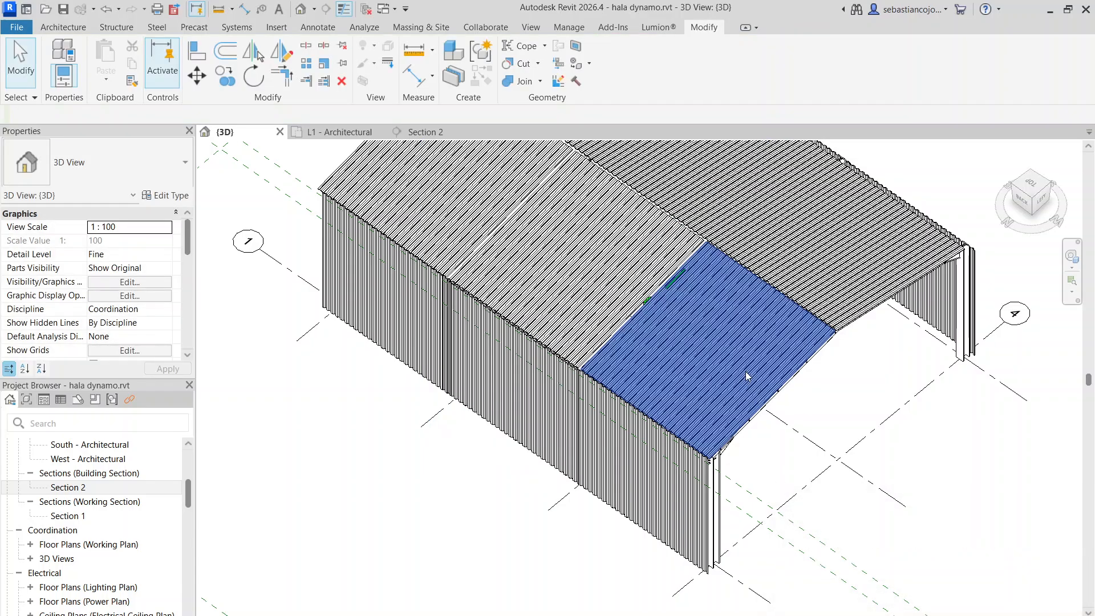
# Examine the one-piece corrugated sheeting of the far roof slope and its edge along the ridge up close
pyautogui.scroll(-2, 745, 381)
pyautogui.scroll(2, 776, 306)
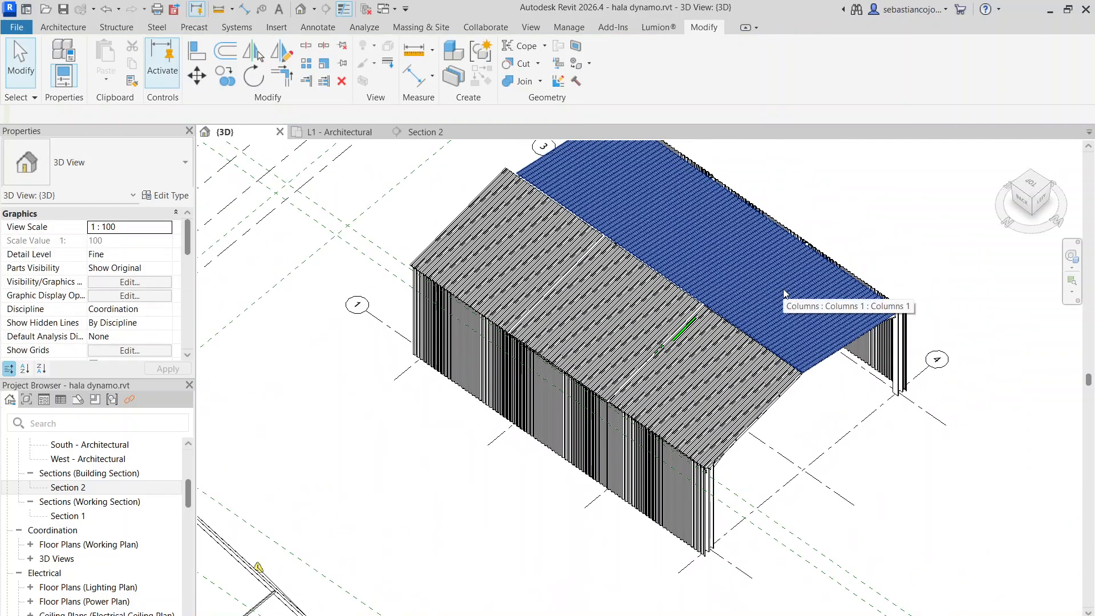
pyautogui.scroll(-3, 662, 404)
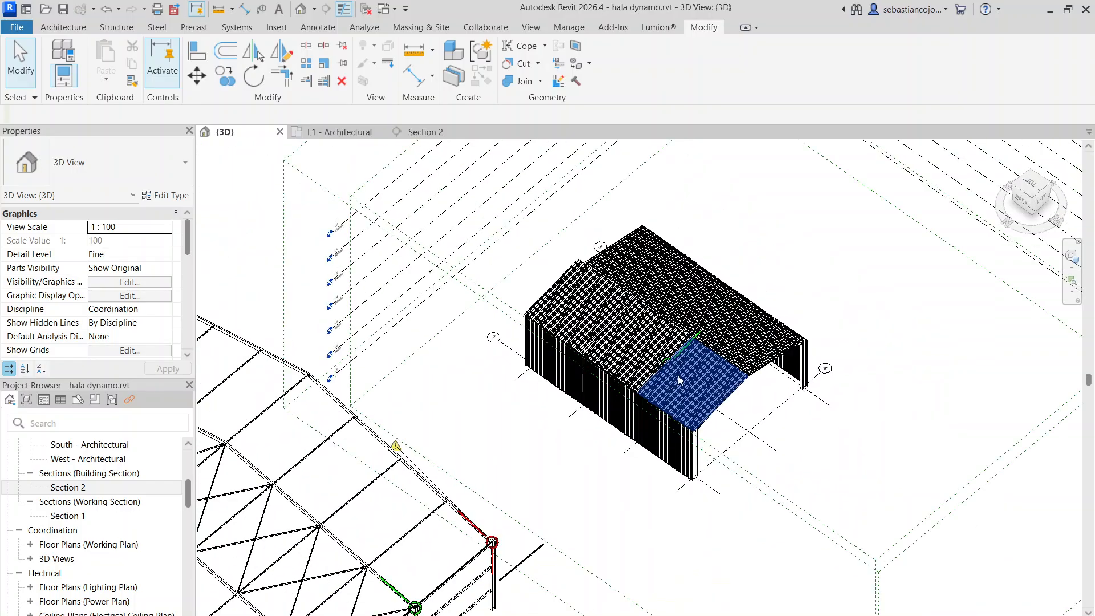
pyautogui.scroll(4, 712, 371)
pyautogui.click(736, 341)
pyautogui.scroll(4, 736, 340)
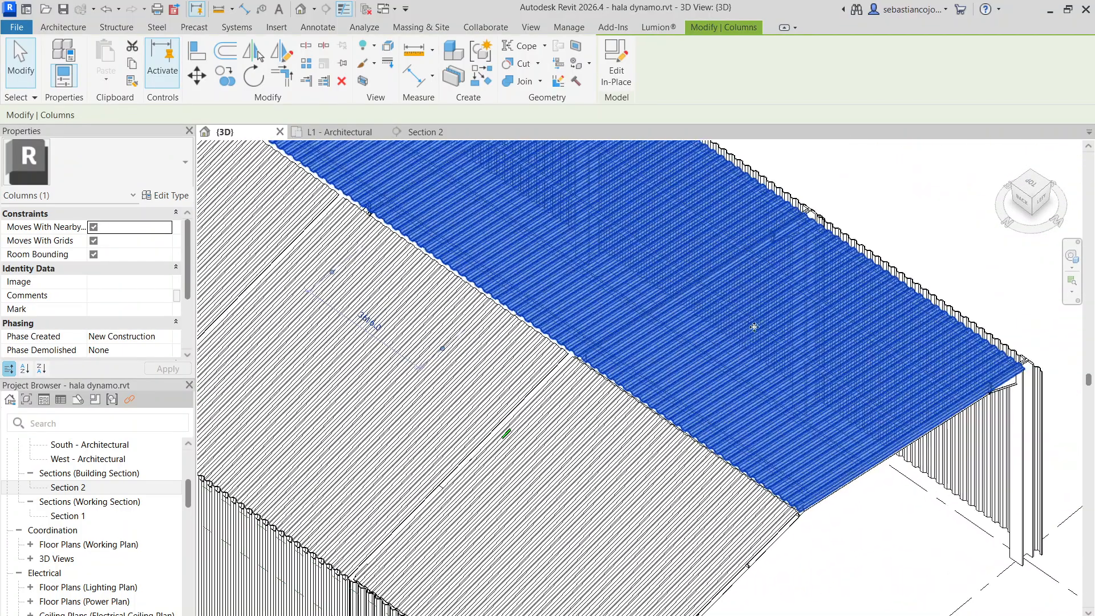
pyautogui.scroll(5, 650, 309)
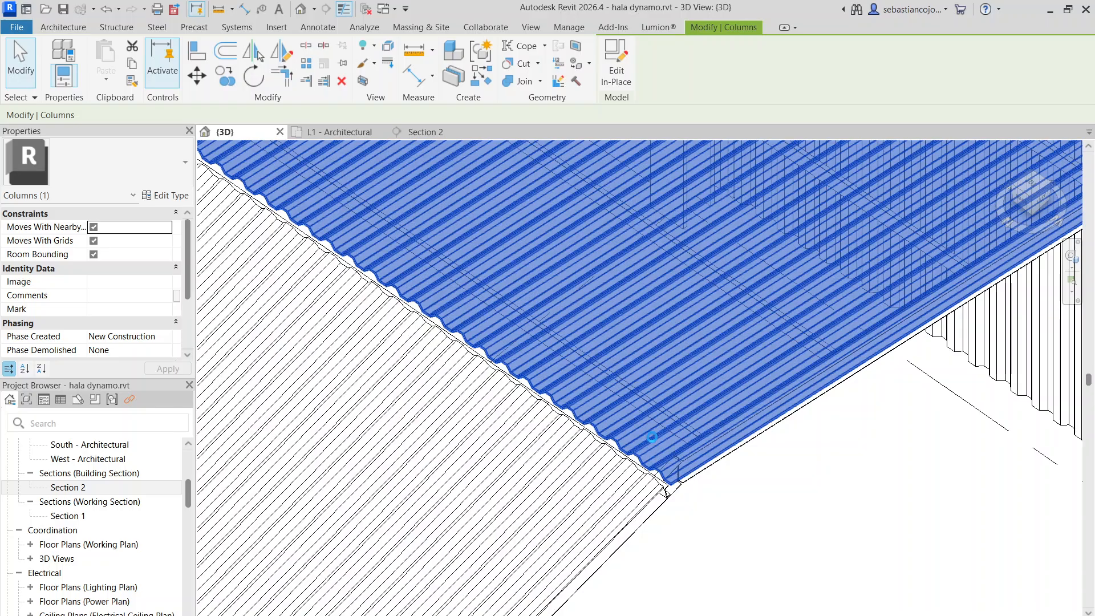
pyautogui.scroll(-2, 652, 437)
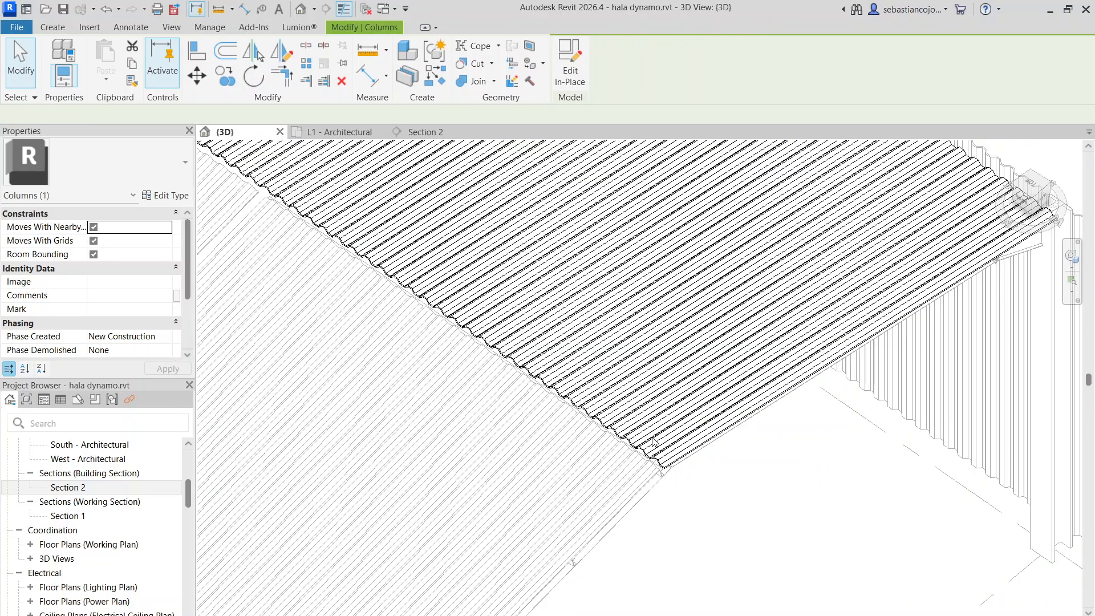
pyautogui.scroll(-3, 658, 418)
pyautogui.scroll(-5, 588, 358)
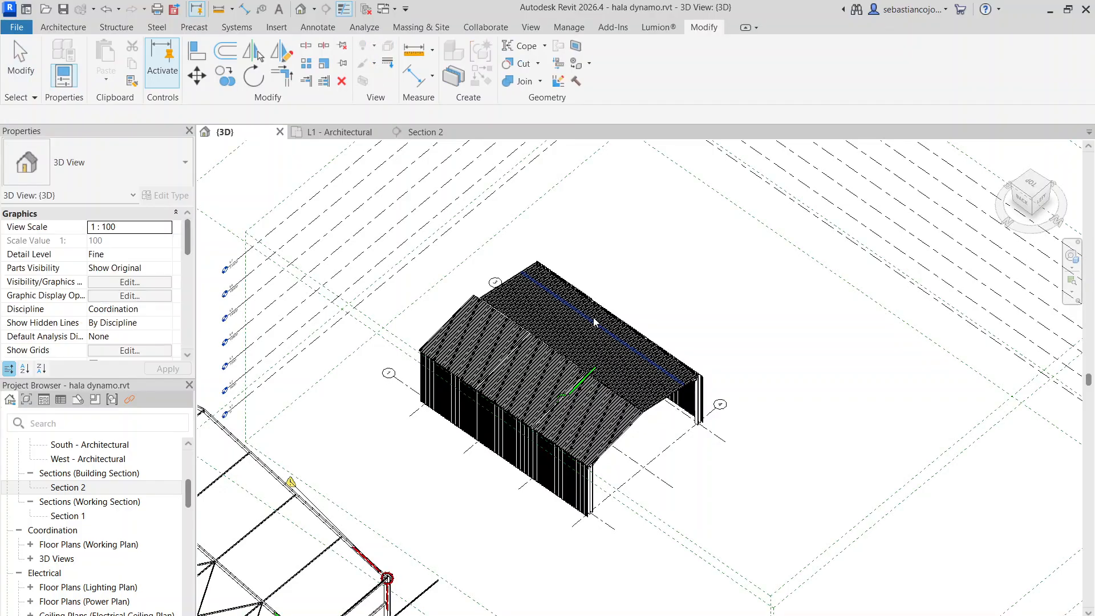
# Compare the continuous sheeting of the far roof slope with the separate bay panels of the near slope
pyautogui.scroll(2, 549, 308)
pyautogui.click(549, 308)
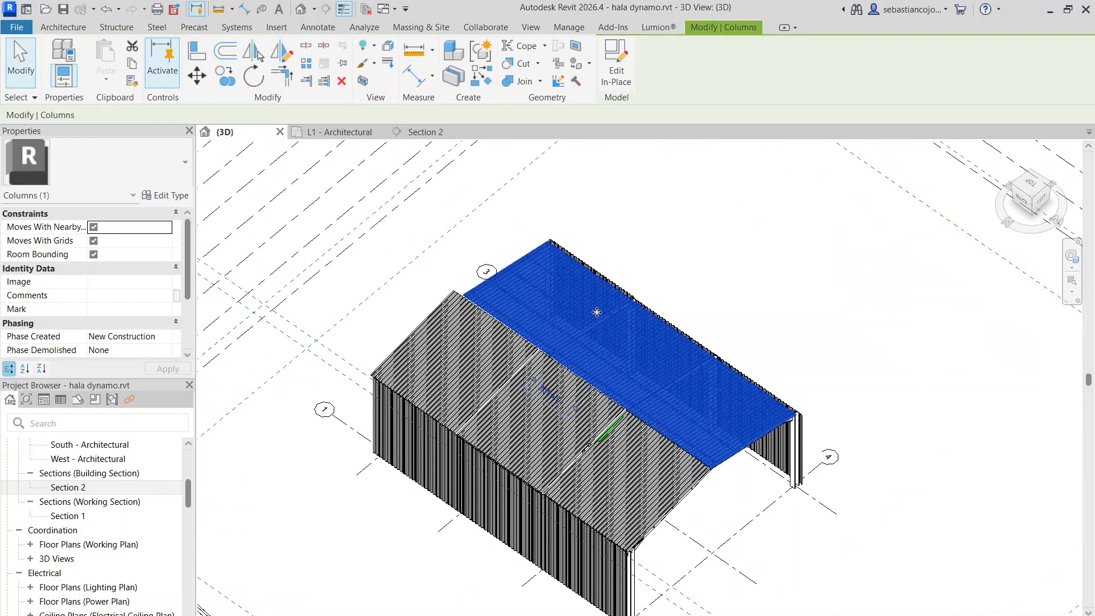
pyautogui.scroll(-2, 637, 305)
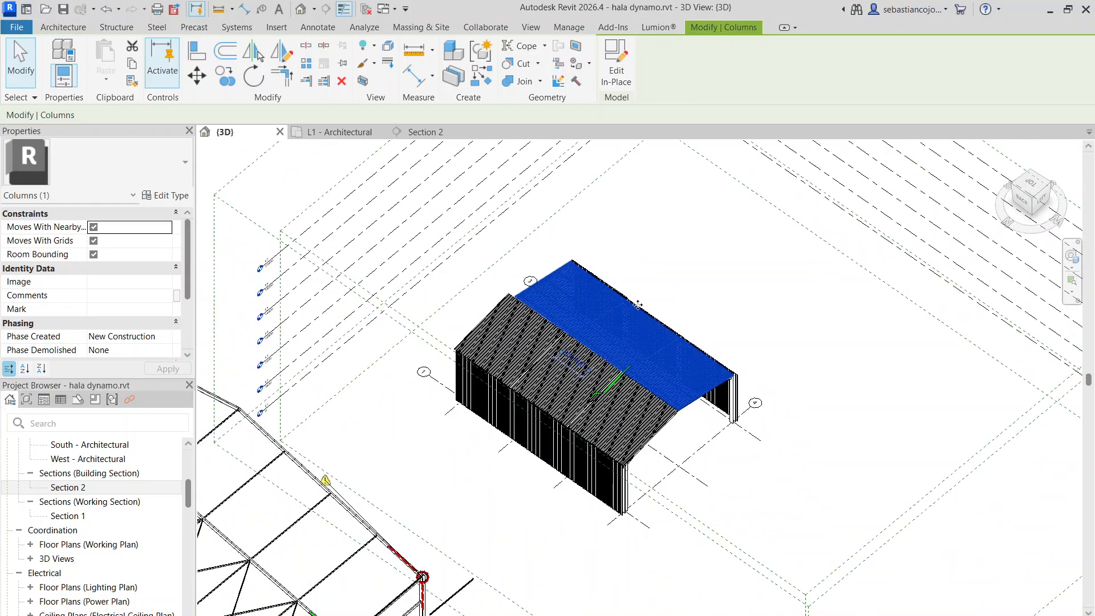
pyautogui.scroll(3, 626, 362)
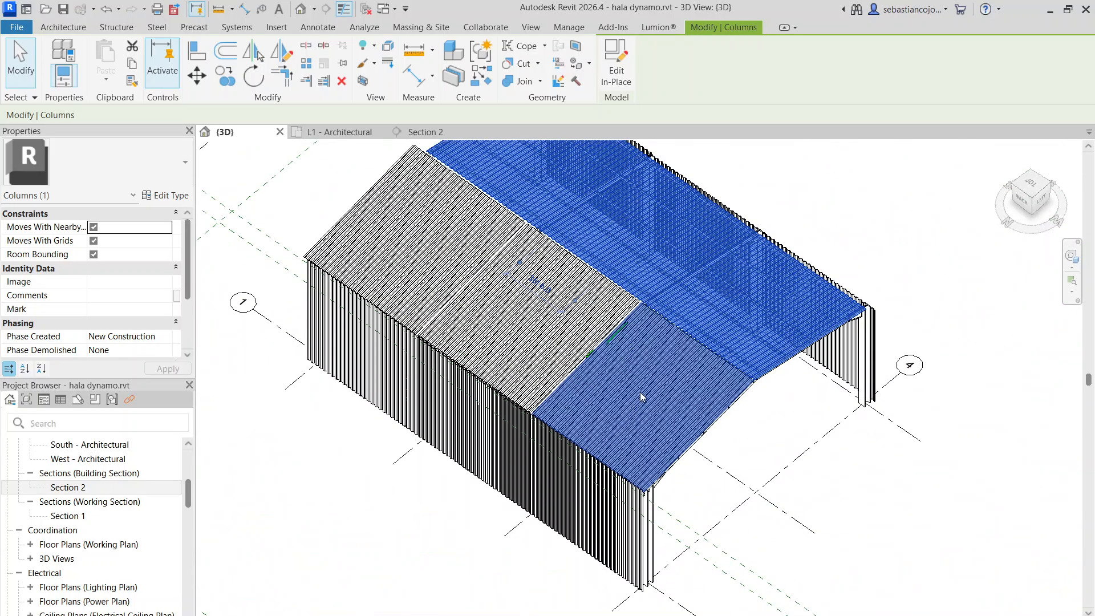
pyautogui.scroll(-1, 535, 356)
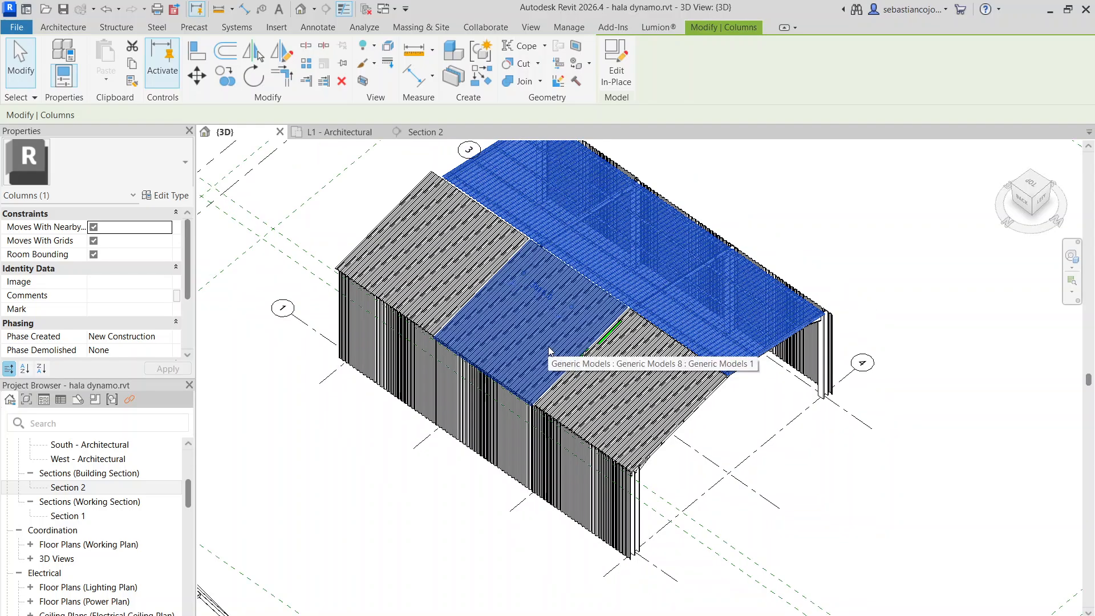
pyautogui.scroll(1, 580, 444)
pyautogui.scroll(-2, 590, 444)
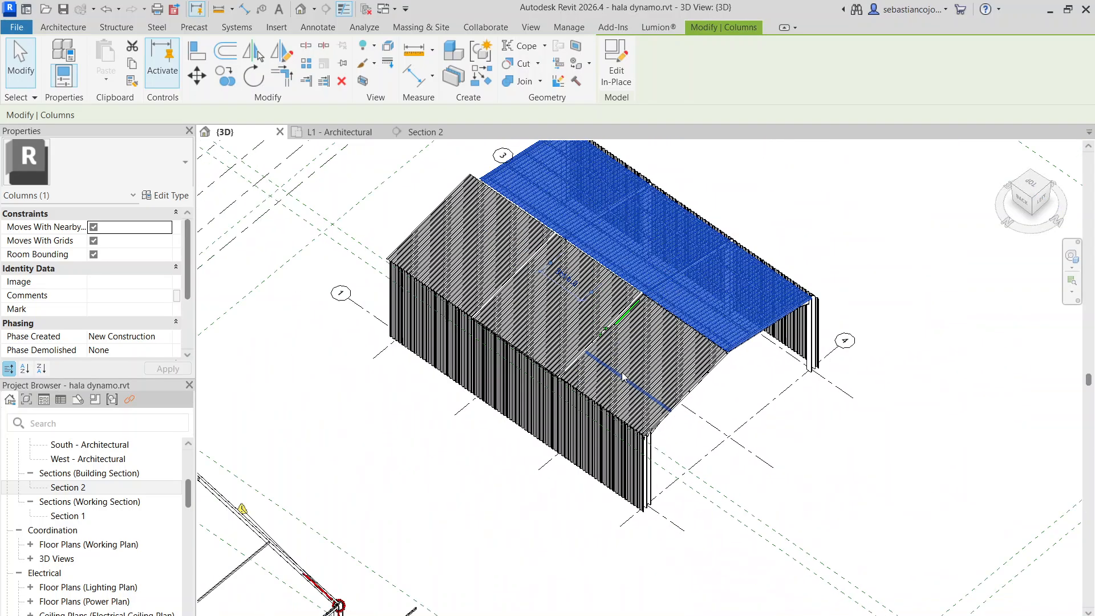
pyautogui.scroll(3, 587, 449)
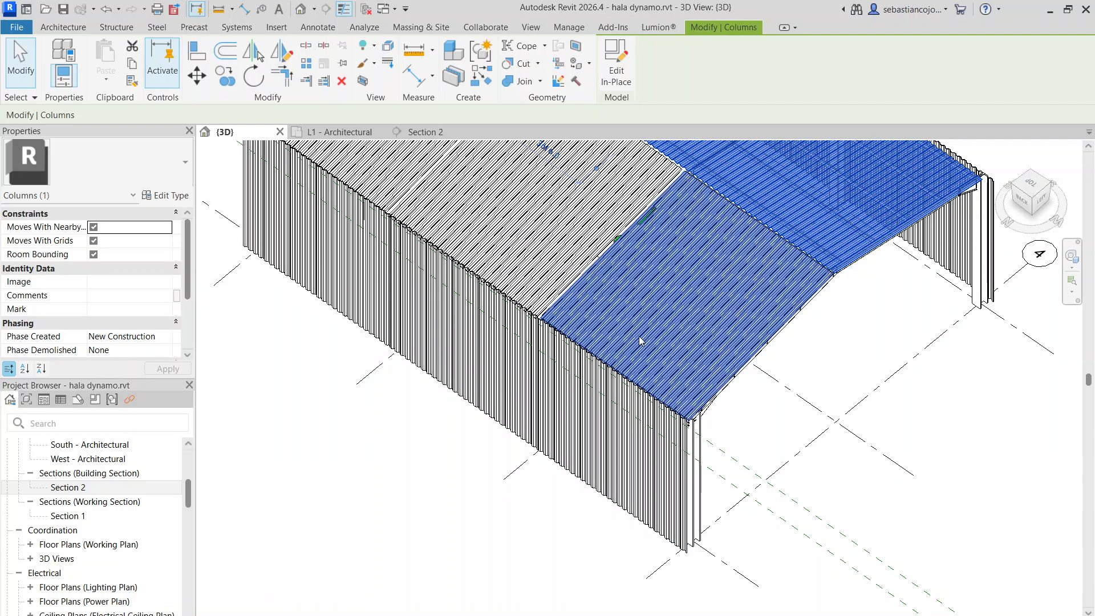
pyautogui.scroll(-1, 635, 353)
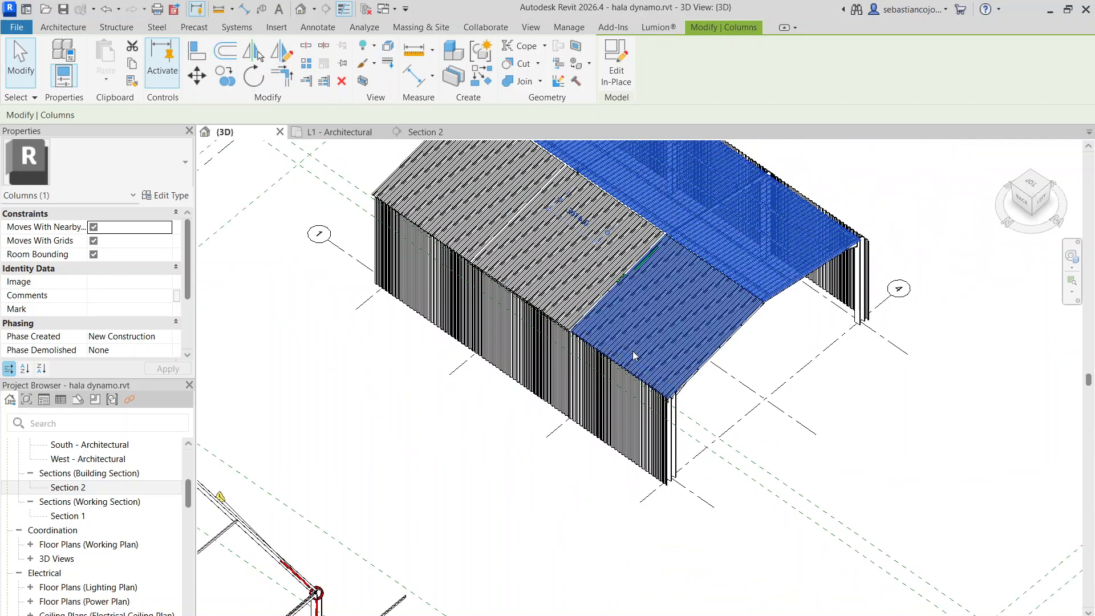
pyautogui.moveTo(671, 331); pyautogui.dragTo(647, 402, button='middle')
pyautogui.click(647, 403)
pyautogui.press('Escape')
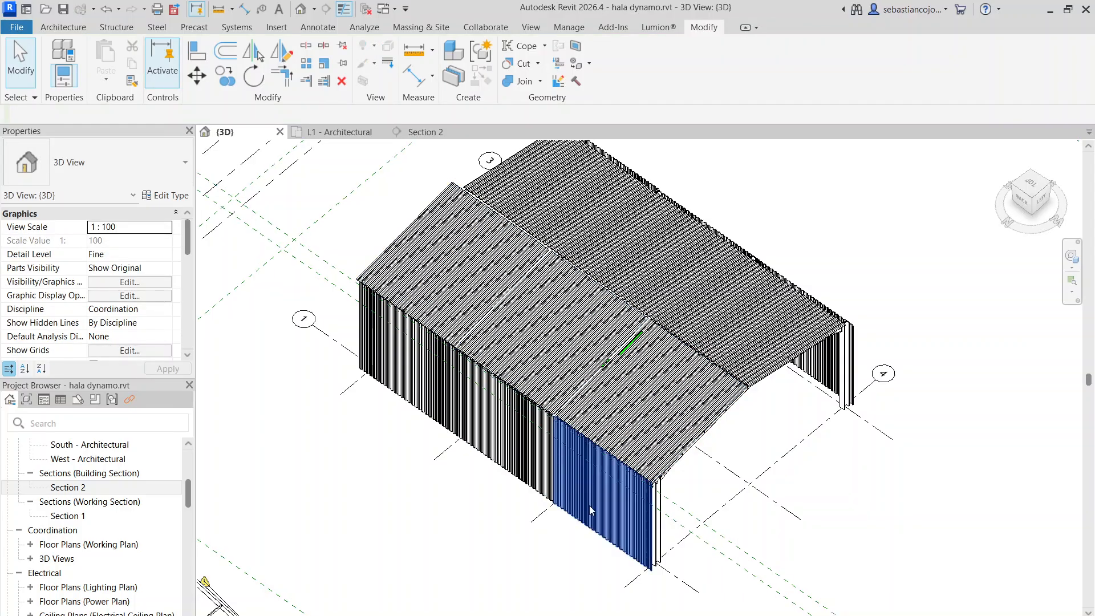
# Inspect the corrugated wall panel of the end bay where its upper edge meets the roof sheeting
pyautogui.scroll(3, 616, 538)
pyautogui.scroll(4, 623, 471)
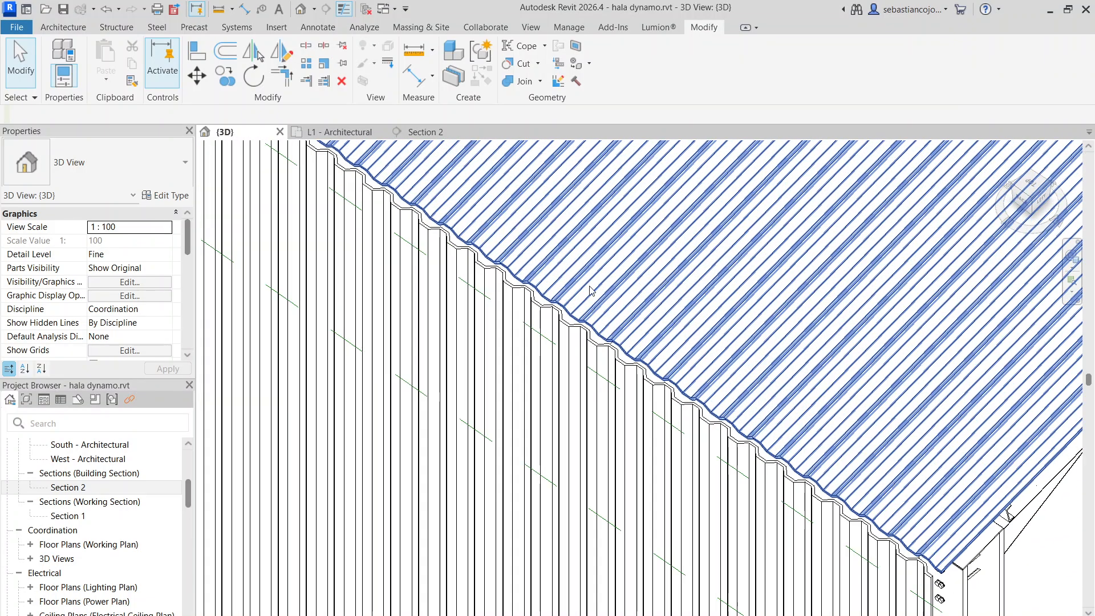
pyautogui.scroll(3, 577, 310)
pyautogui.click(575, 313)
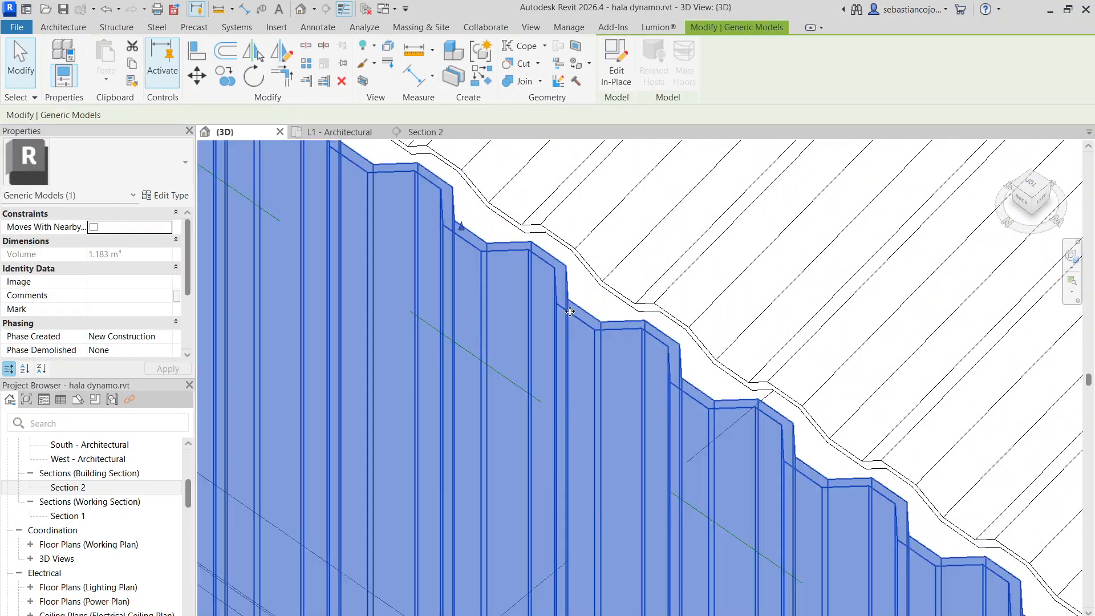
pyautogui.scroll(-2, 525, 267)
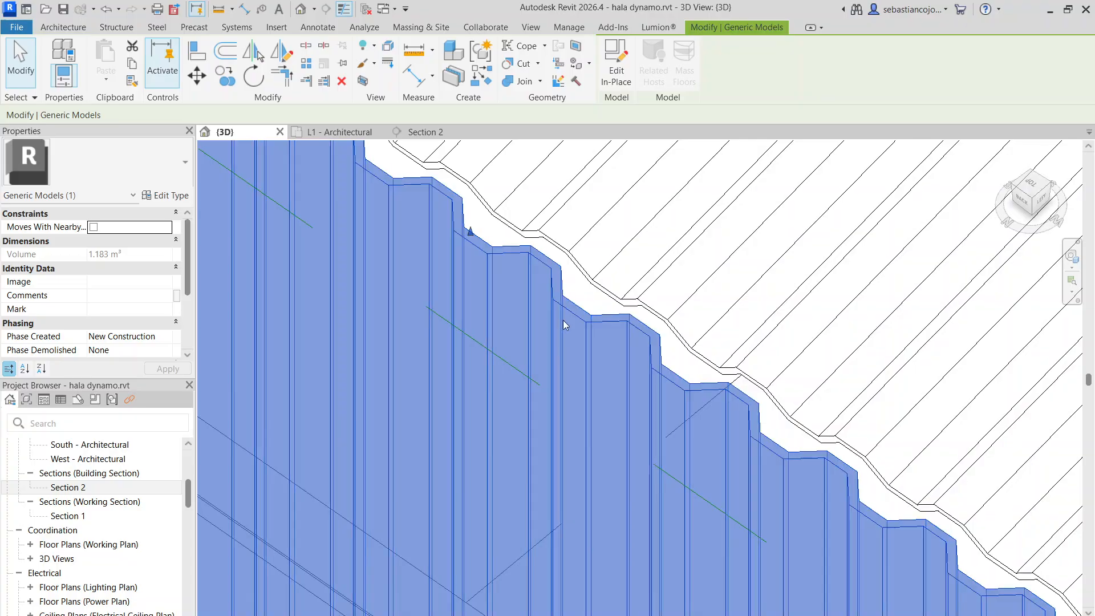
pyautogui.scroll(-5, 660, 371)
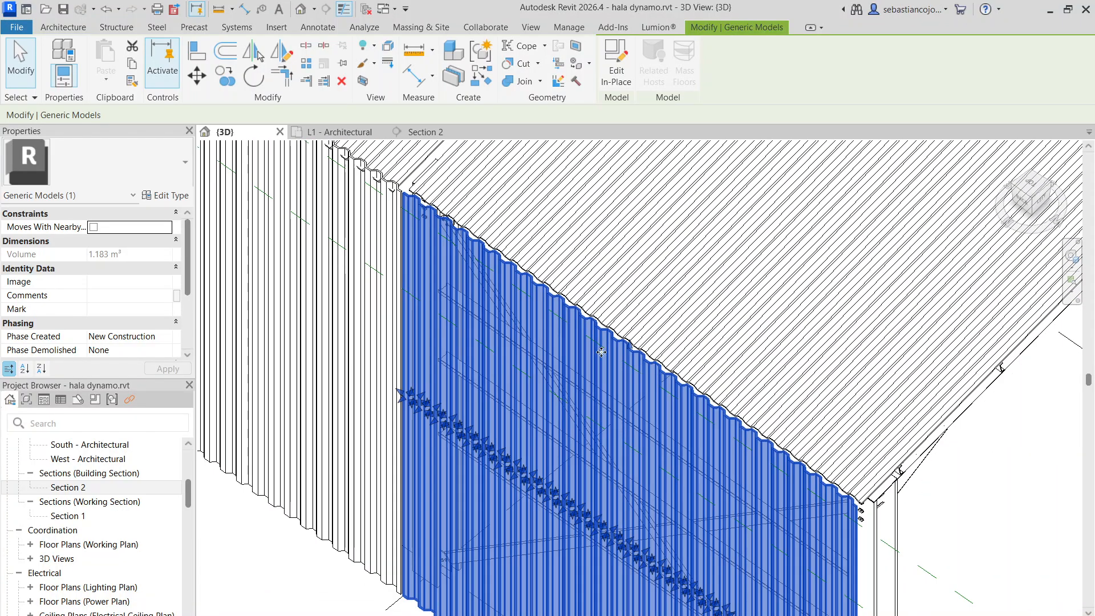
pyautogui.scroll(-4, 601, 347)
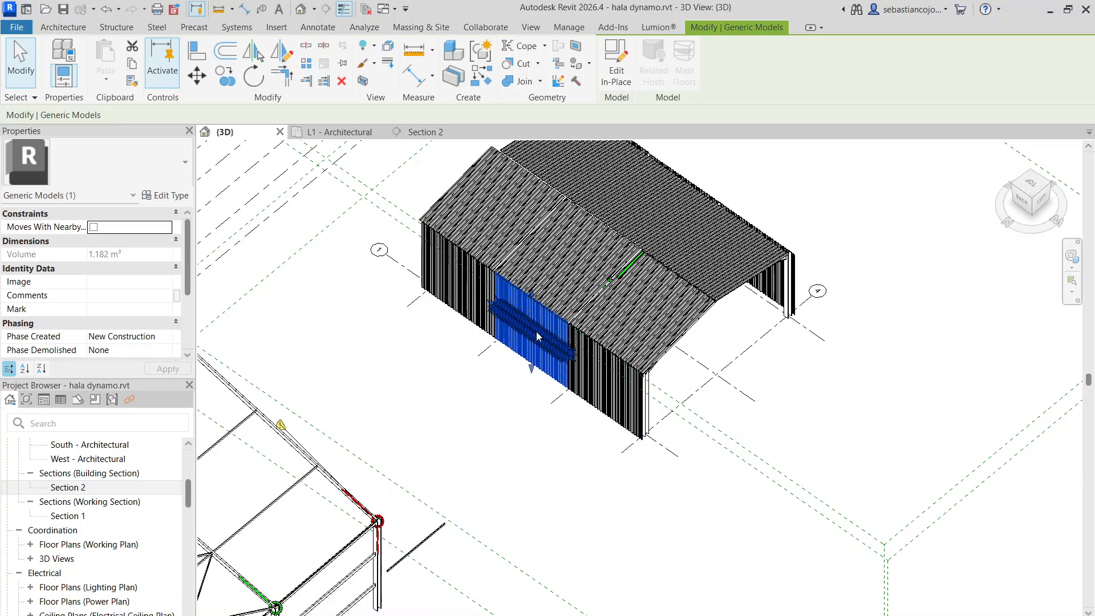
pyautogui.rightClick(551, 313)
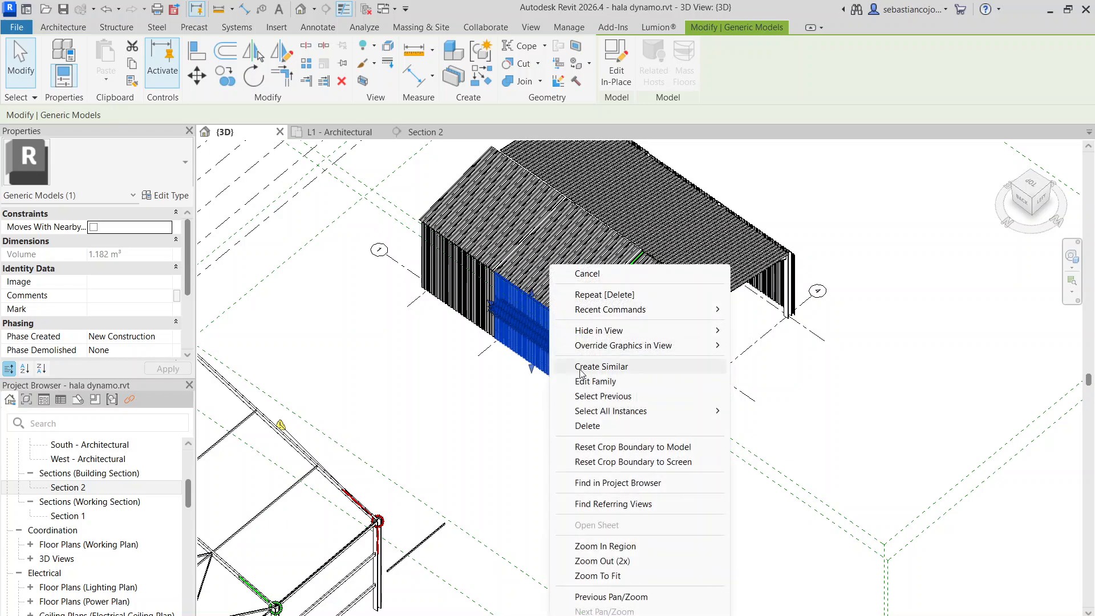
pyautogui.moveTo(597, 412)
pyautogui.click(767, 411)
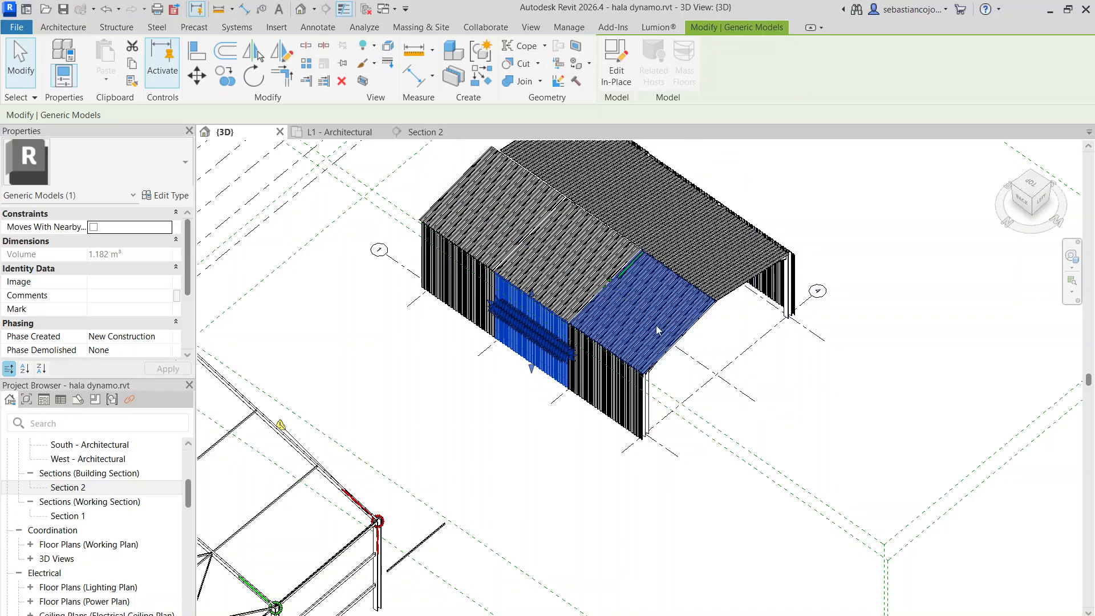
pyautogui.scroll(3, 591, 389)
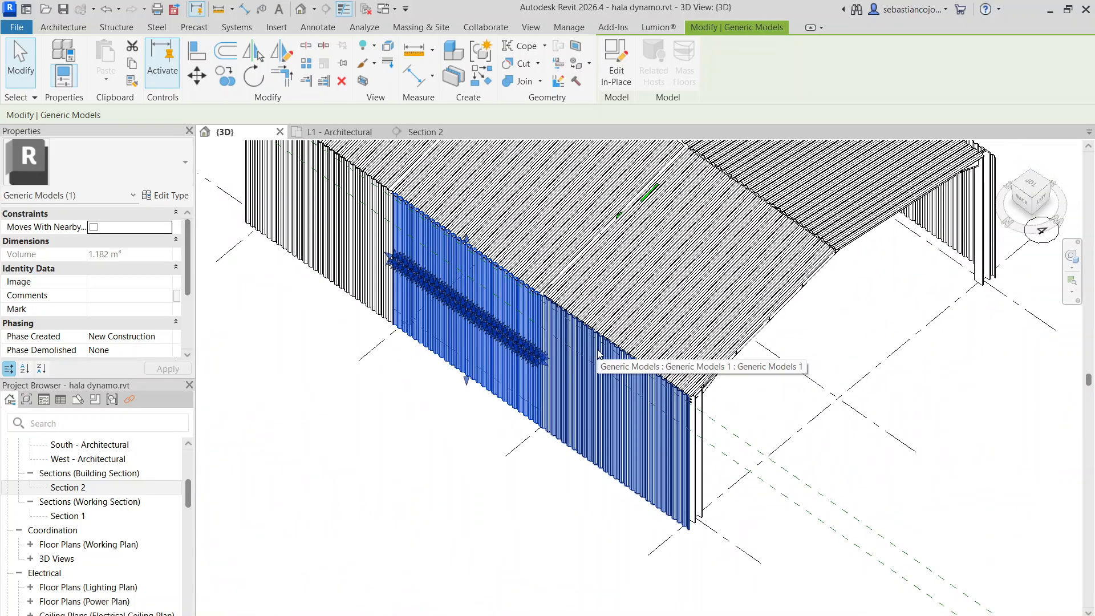
pyautogui.scroll(-3, 602, 349)
pyautogui.scroll(3, 614, 368)
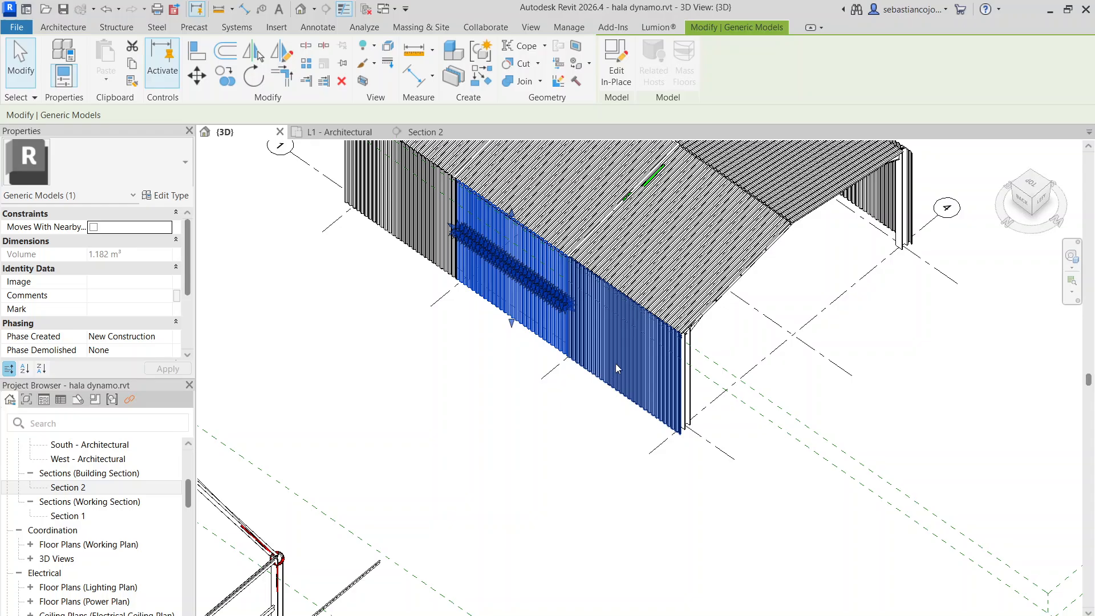
# Delete all corrugated sheeting from both side walls and both roof slopes, leaving only the steel frame
pyautogui.click(574, 426)
pyautogui.click(618, 338)
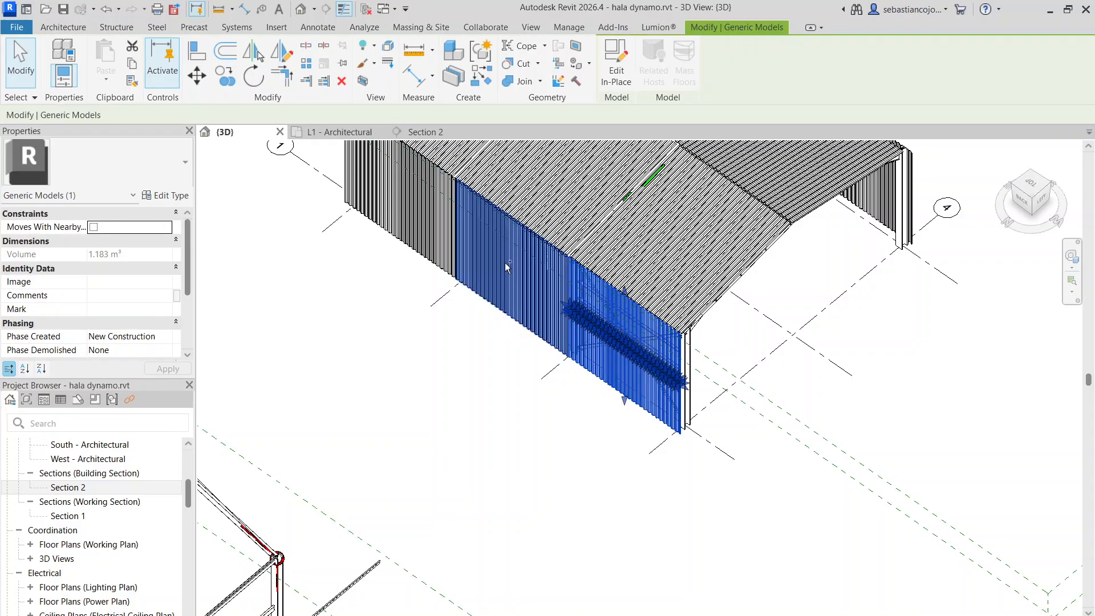
pyautogui.keyDown('ctrl'); pyautogui.click(489, 263); pyautogui.keyUp('ctrl')
pyautogui.keyDown('ctrl'); pyautogui.click(433, 242); pyautogui.keyUp('ctrl')
pyautogui.moveTo(631, 203); pyautogui.dragTo(595, 319, button='middle')
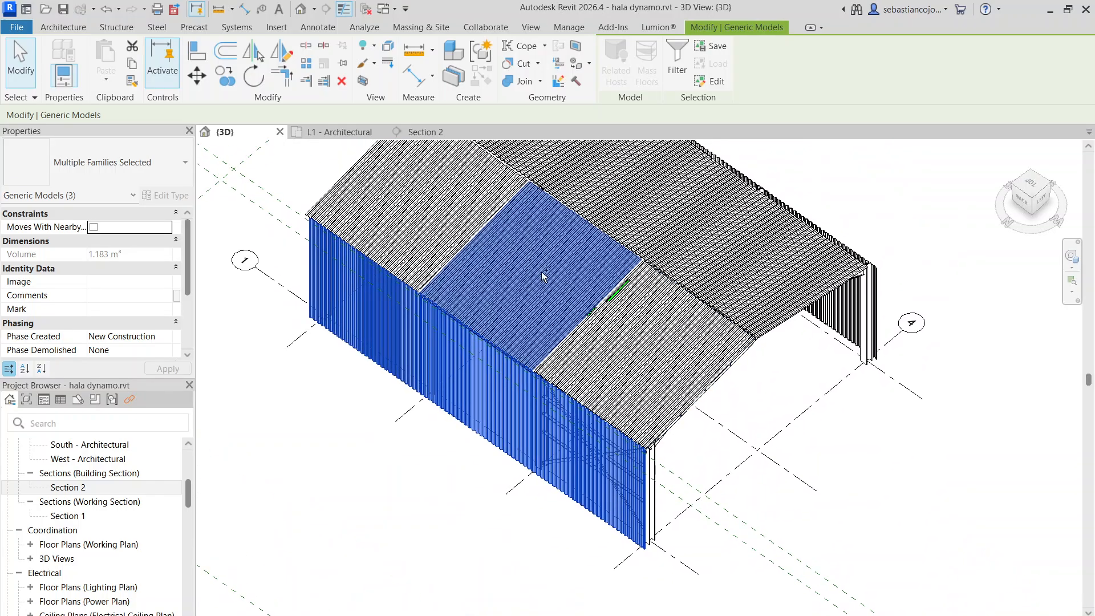
pyautogui.keyDown('ctrl'); pyautogui.click(542, 275); pyautogui.keyUp('ctrl')
pyautogui.keyDown('ctrl'); pyautogui.click(429, 223); pyautogui.keyUp('ctrl')
pyautogui.keyDown('ctrl'); pyautogui.click(700, 347); pyautogui.keyUp('ctrl')
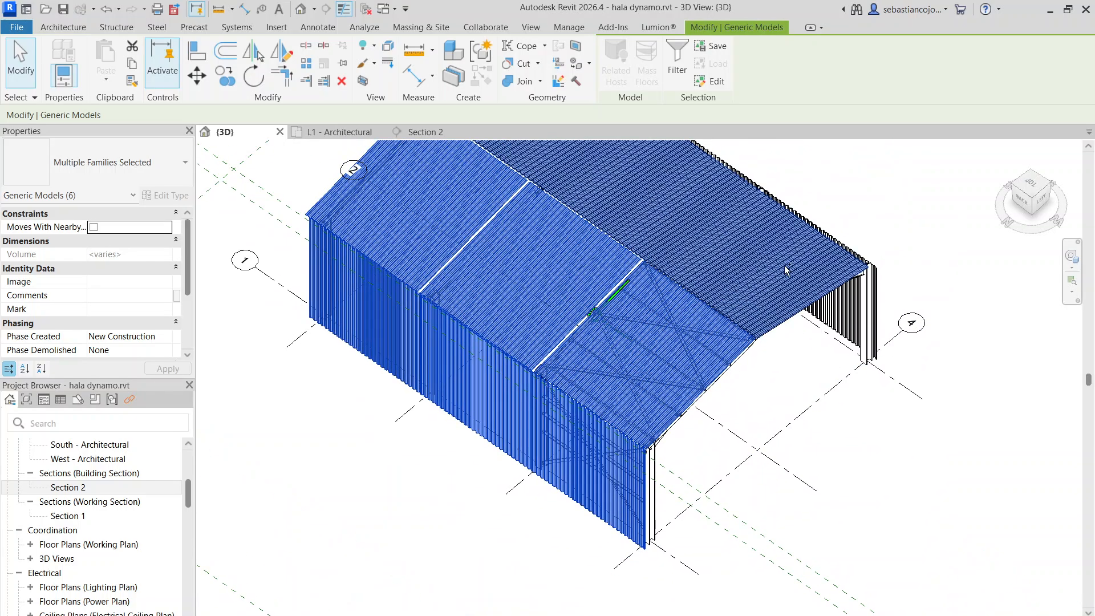
pyautogui.keyDown('ctrl'); pyautogui.click(732, 263); pyautogui.keyUp('ctrl')
pyautogui.moveTo(733, 263); pyautogui.dragTo(704, 258, button='middle')
pyautogui.moveTo(629, 205); pyautogui.dragTo(654, 275, button='middle')
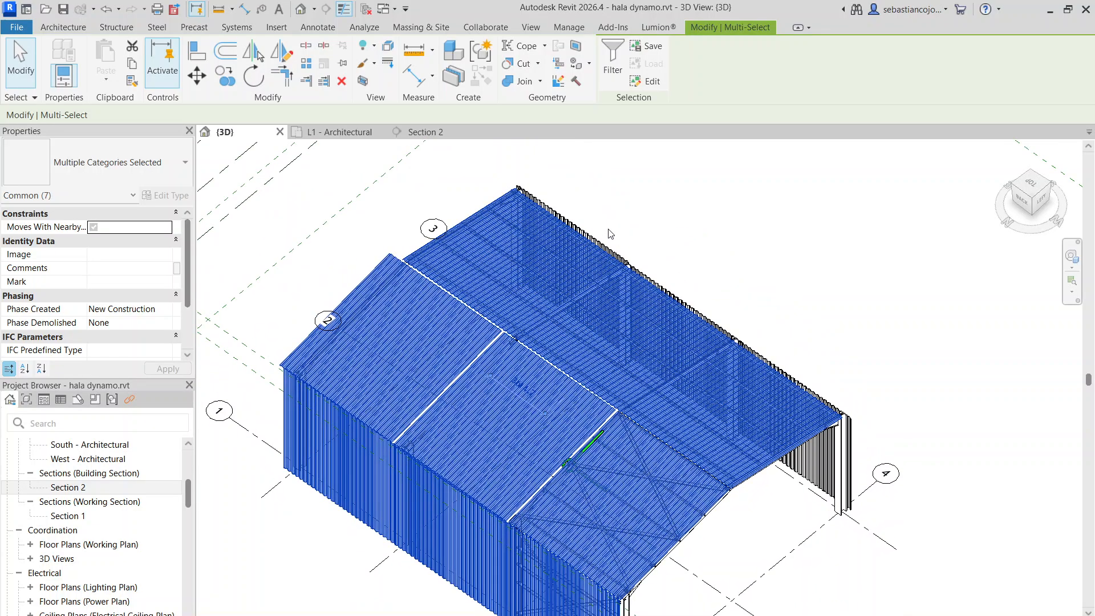
pyautogui.keyDown('ctrl'); pyautogui.click(655, 276); pyautogui.keyUp('ctrl')
pyautogui.scroll(3, 655, 276)
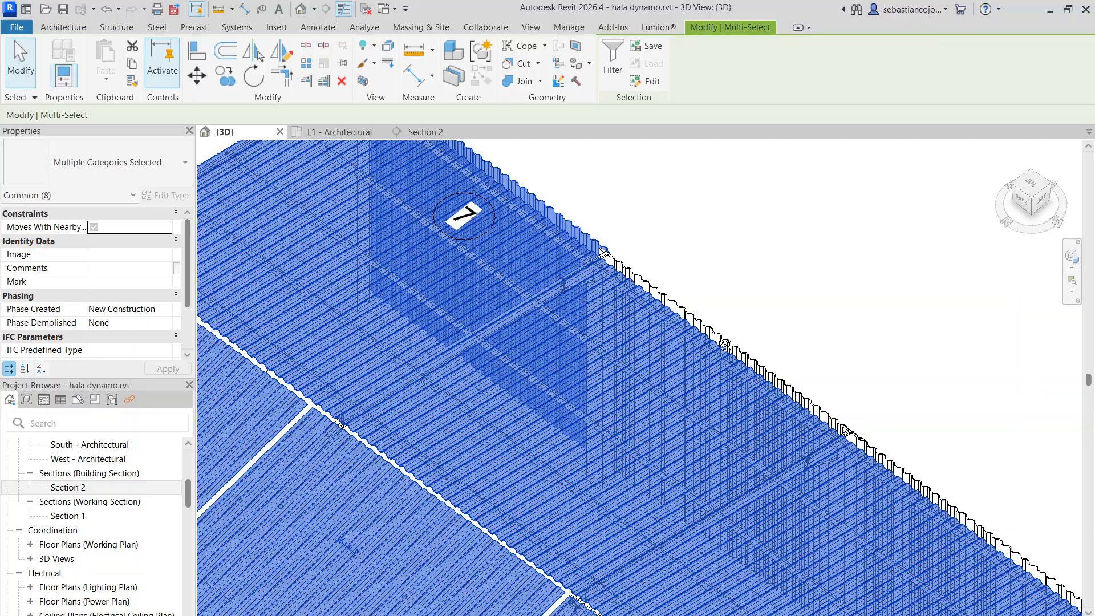
pyautogui.keyDown('shift'); pyautogui.moveTo(725, 345); pyautogui.dragTo(709, 134, button='middle'); pyautogui.keyUp('shift')
pyautogui.scroll(-3, 692, 245)
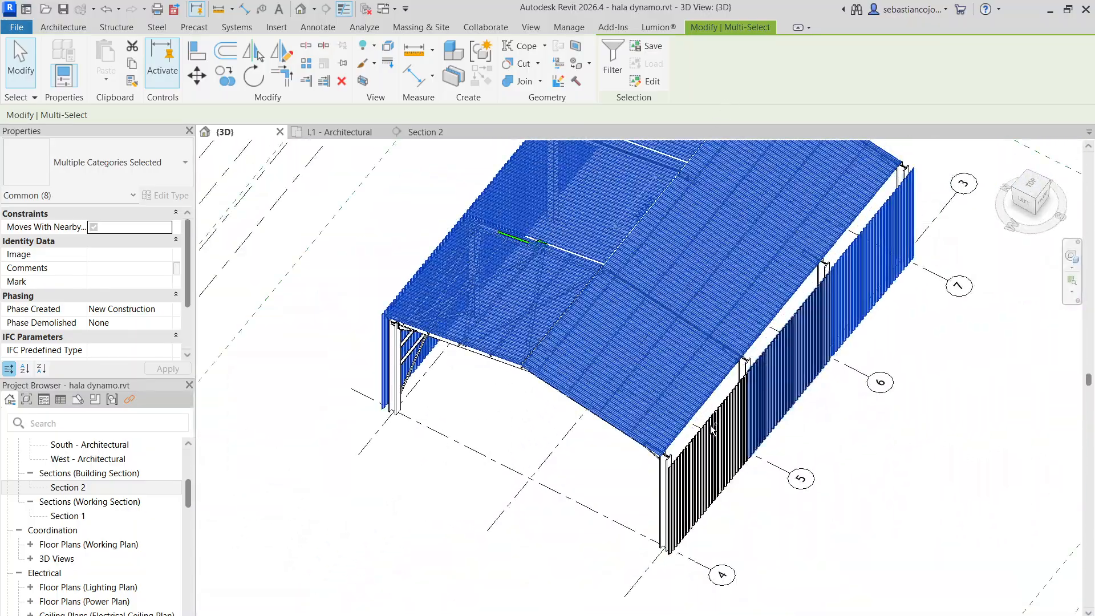
pyautogui.keyDown('ctrl'); pyautogui.click(702, 454); pyautogui.keyUp('ctrl')
pyautogui.press('Delete')
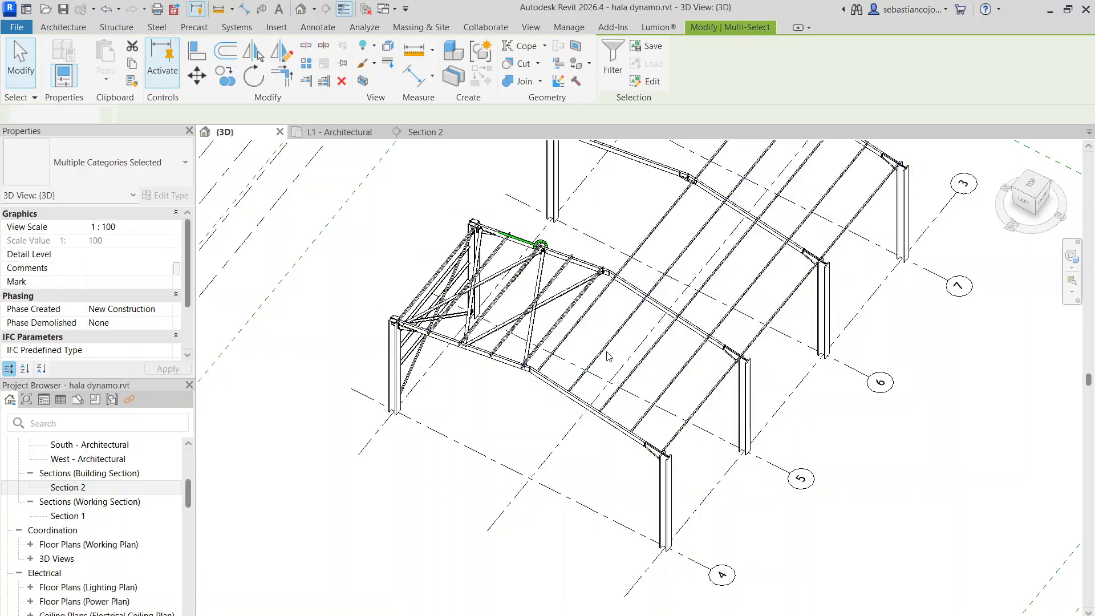
# Delete the purlins spanning the frames on the roof slope without bracing
pyautogui.scroll(-2, 775, 418)
pyautogui.keyDown('shift'); pyautogui.moveTo(587, 443); pyautogui.dragTo(836, 435, button='middle'); pyautogui.keyUp('shift')
pyautogui.scroll(2, 816, 261)
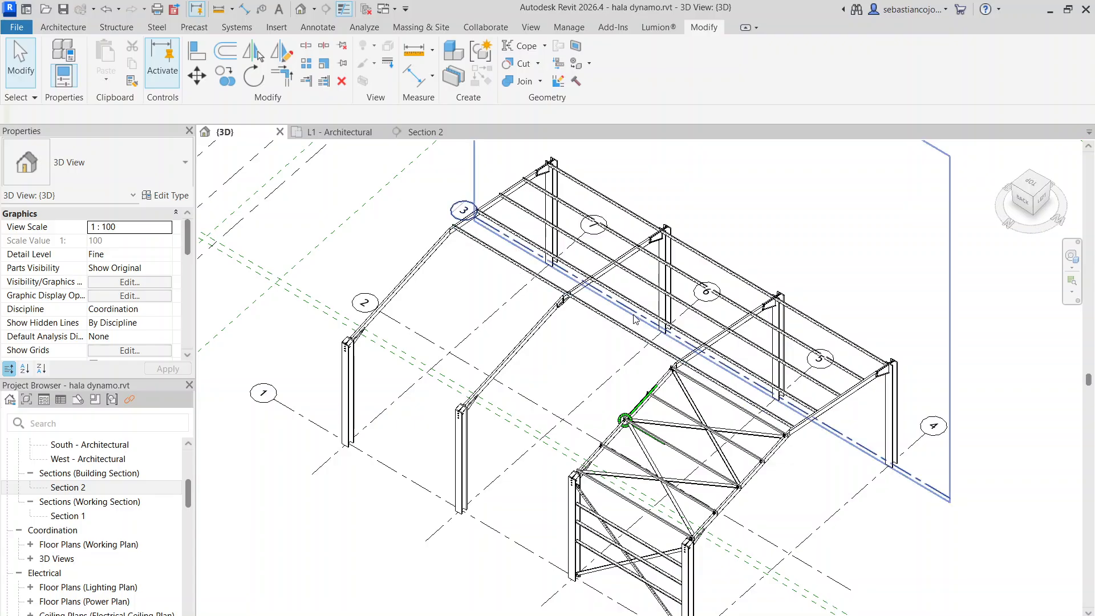
pyautogui.scroll(4, 859, 425)
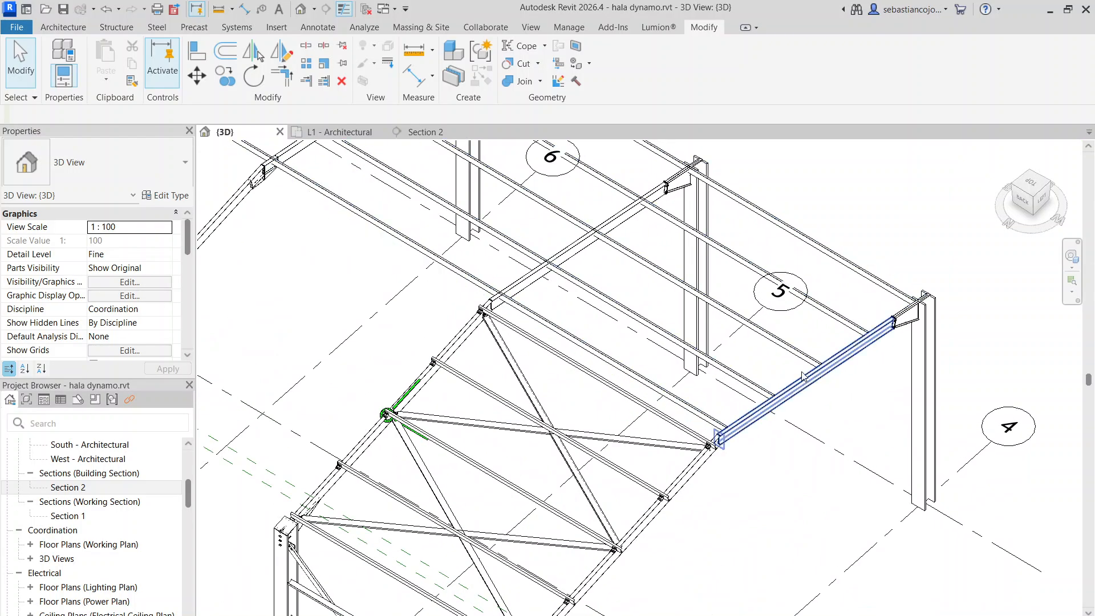
pyautogui.click(901, 283)
pyautogui.press('Delete')
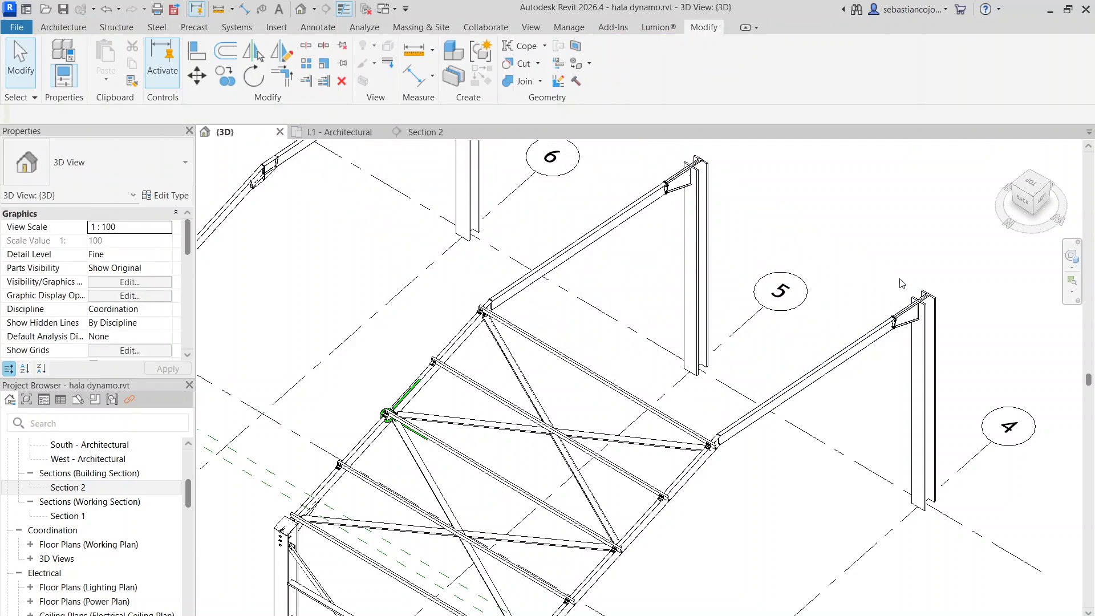
# Compare the stripped frames and braced bay with the purlin and bracing layout of the complete hall beside them
pyautogui.scroll(-6, 692, 350)
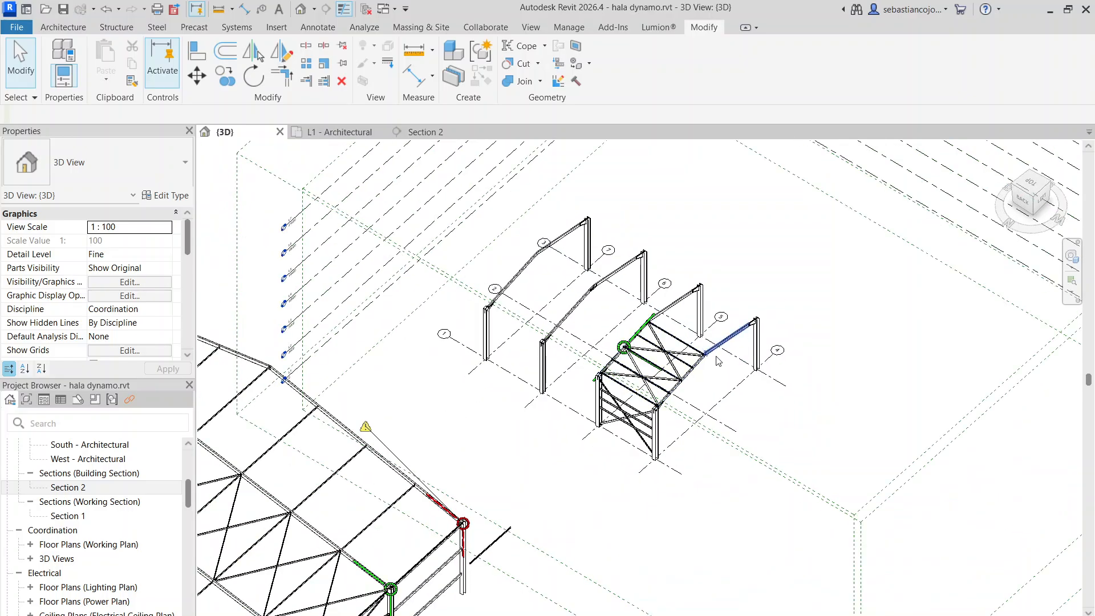
pyautogui.scroll(-5, 691, 349)
pyautogui.scroll(5, 691, 330)
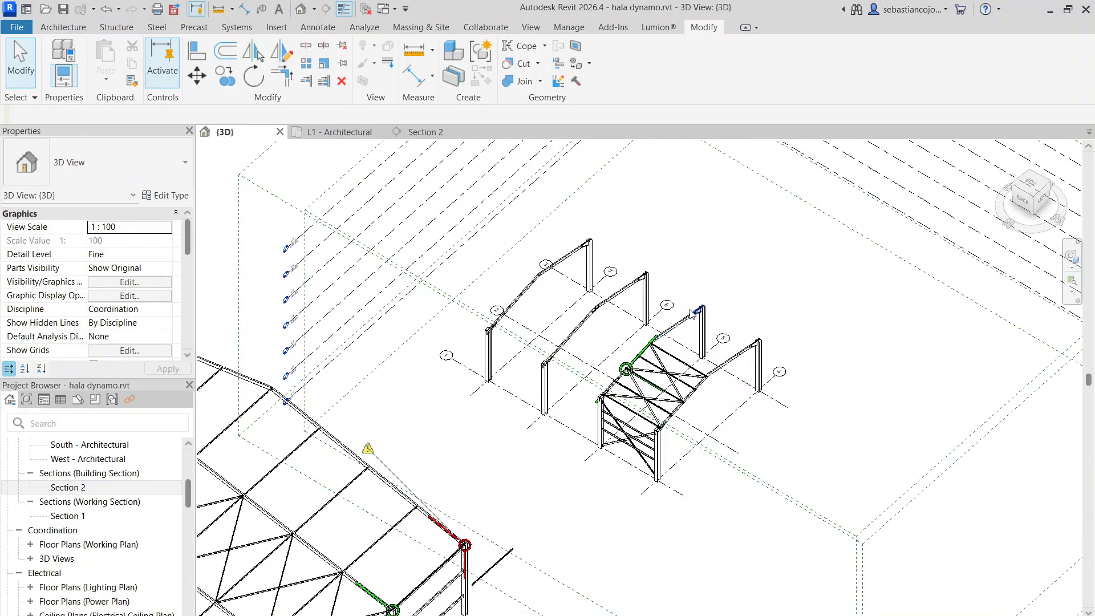
pyautogui.scroll(-6, 693, 309)
pyautogui.scroll(-1, 695, 310)
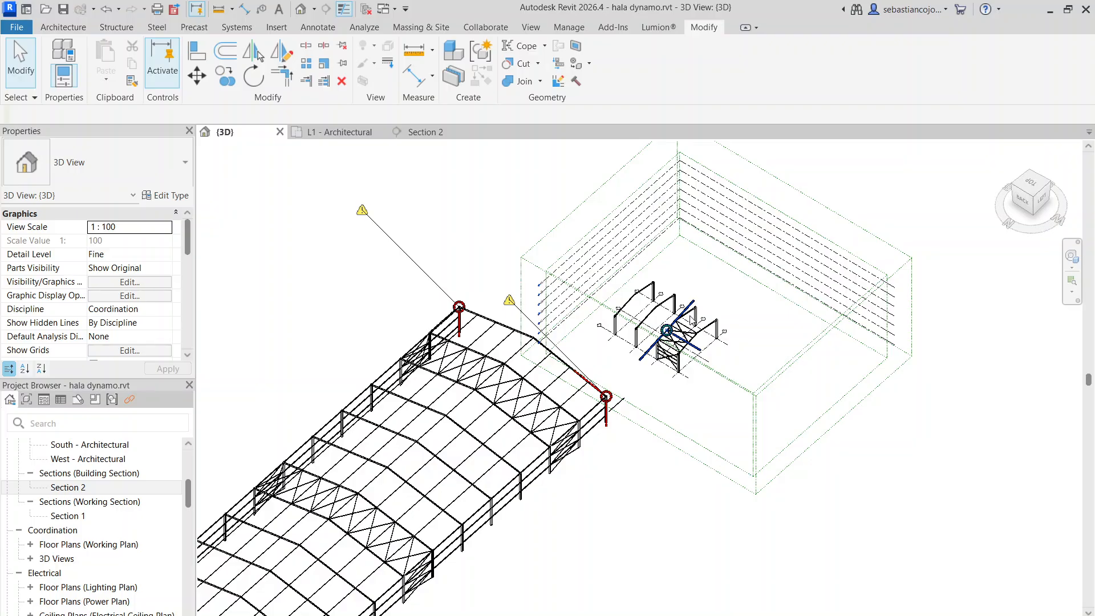
pyautogui.scroll(-2, 693, 308)
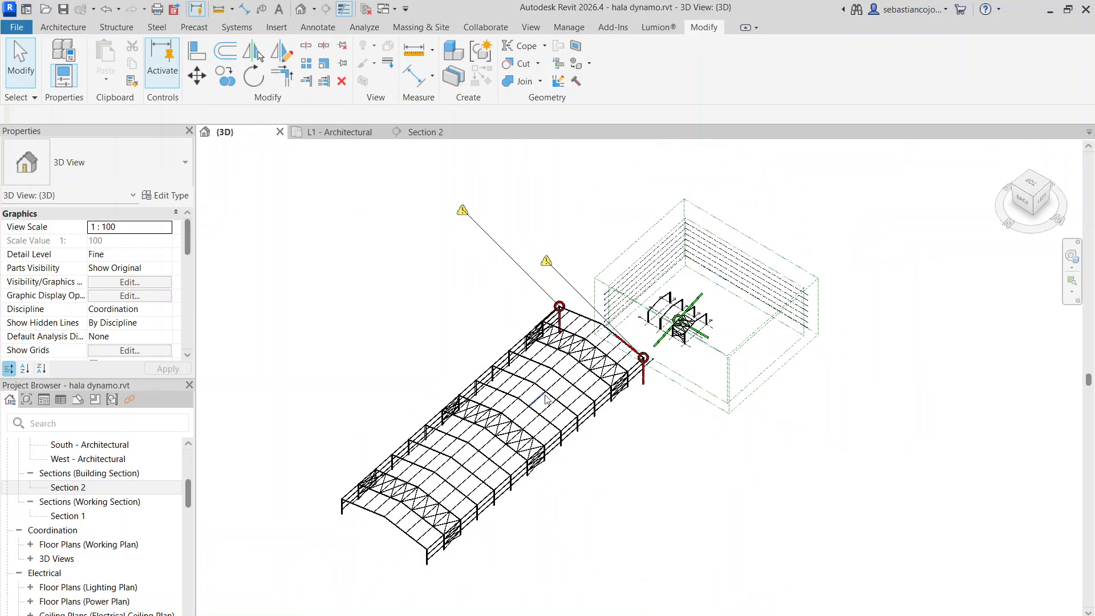
pyautogui.scroll(5, 597, 383)
pyautogui.scroll(-4, 600, 384)
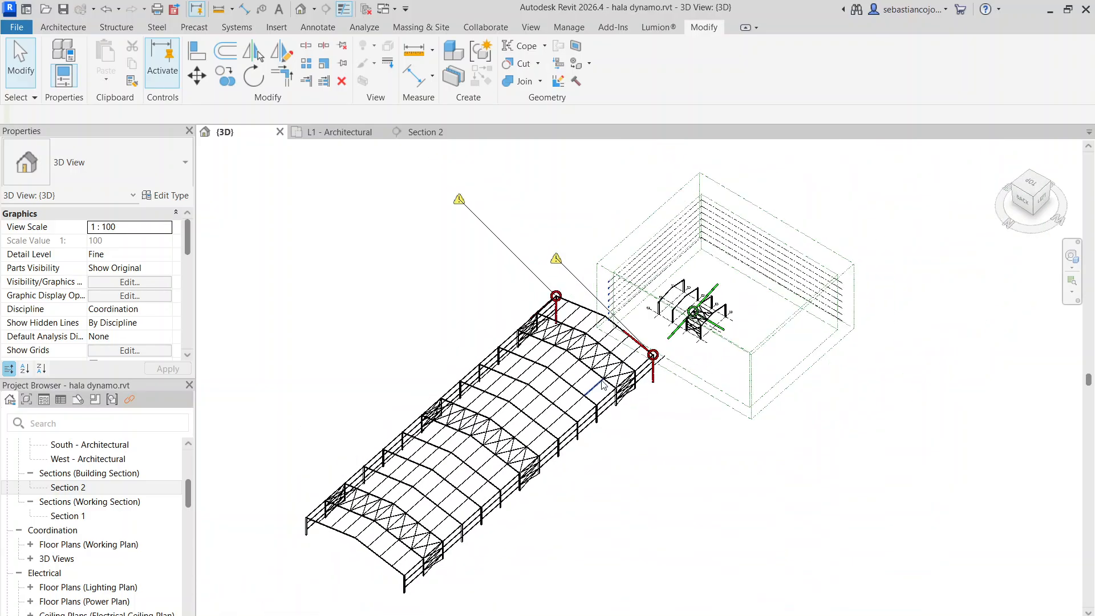
pyautogui.scroll(2, 639, 372)
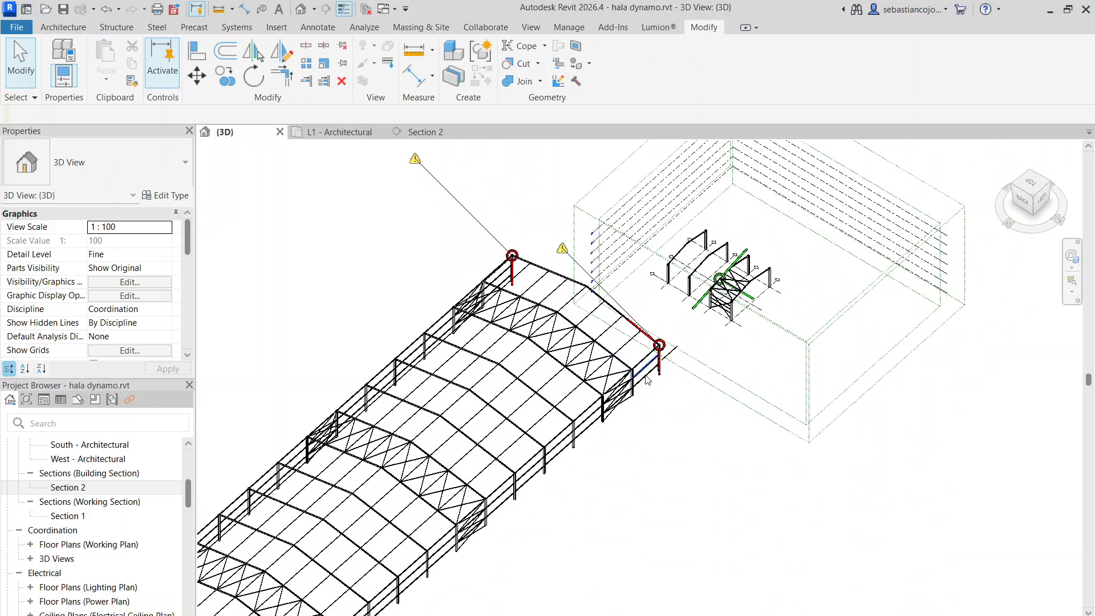
pyautogui.scroll(3, 650, 359)
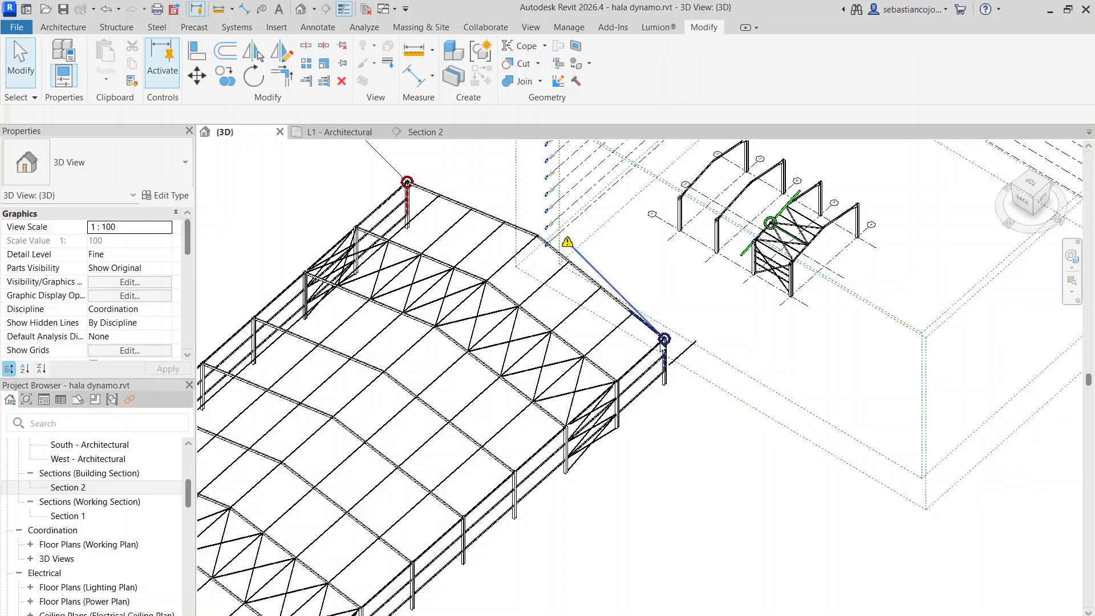
pyautogui.scroll(2, 673, 339)
pyautogui.scroll(-4, 697, 323)
pyautogui.scroll(6, 610, 319)
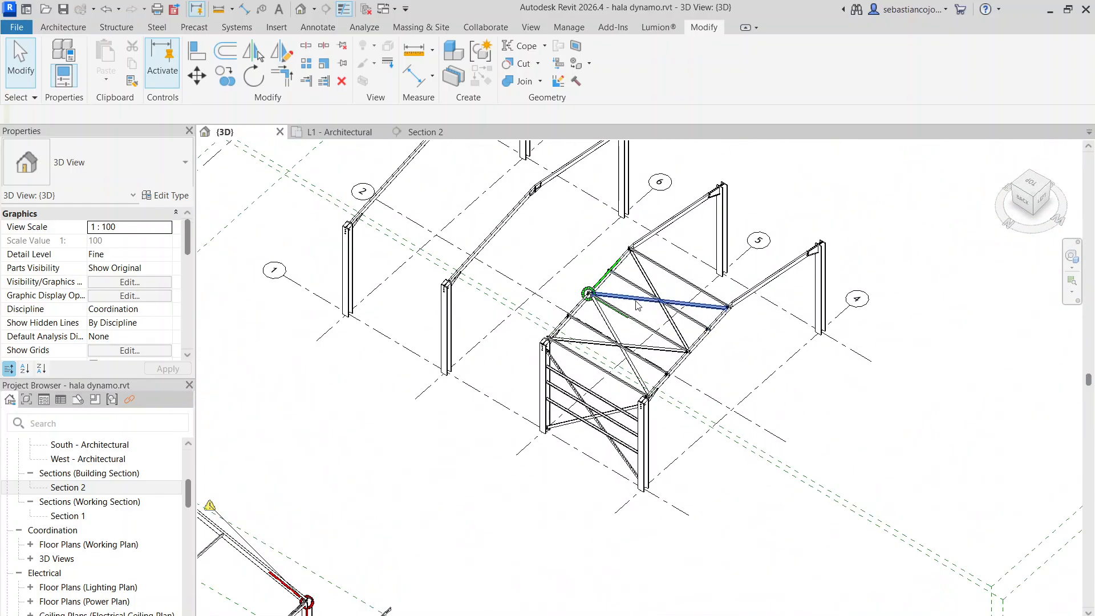
# Start an in-place model in the Generic Models category, accepting the proposed name
pyautogui.keyDown('shift'); pyautogui.moveTo(597, 475); pyautogui.dragTo(493, 431, button='middle'); pyautogui.keyUp('shift')
pyautogui.scroll(3, 559, 466)
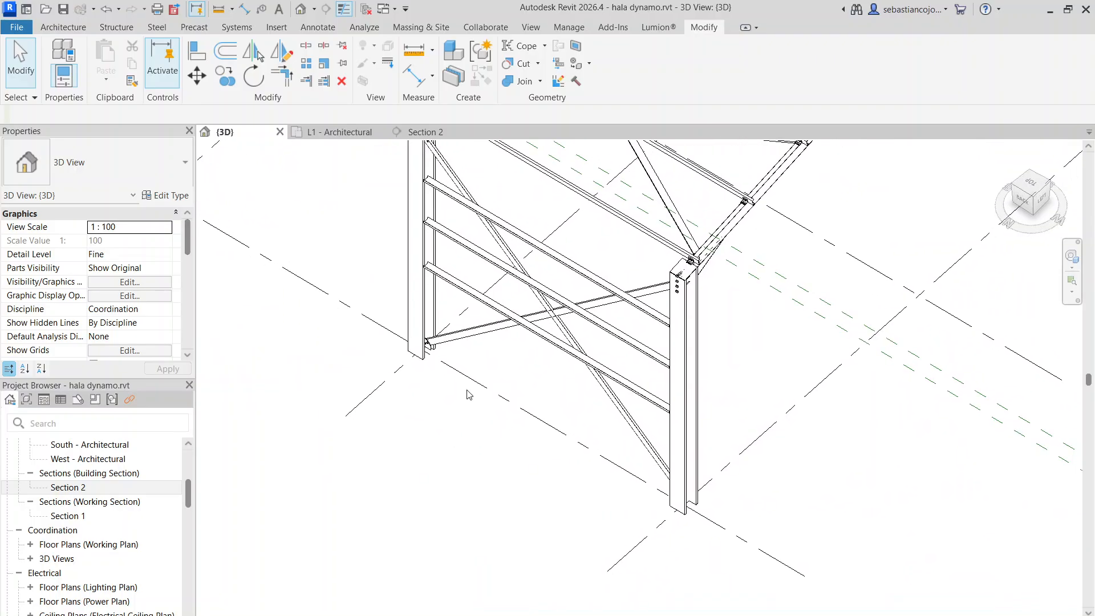
pyautogui.click(81, 30)
pyautogui.click(168, 77)
pyautogui.click(194, 134)
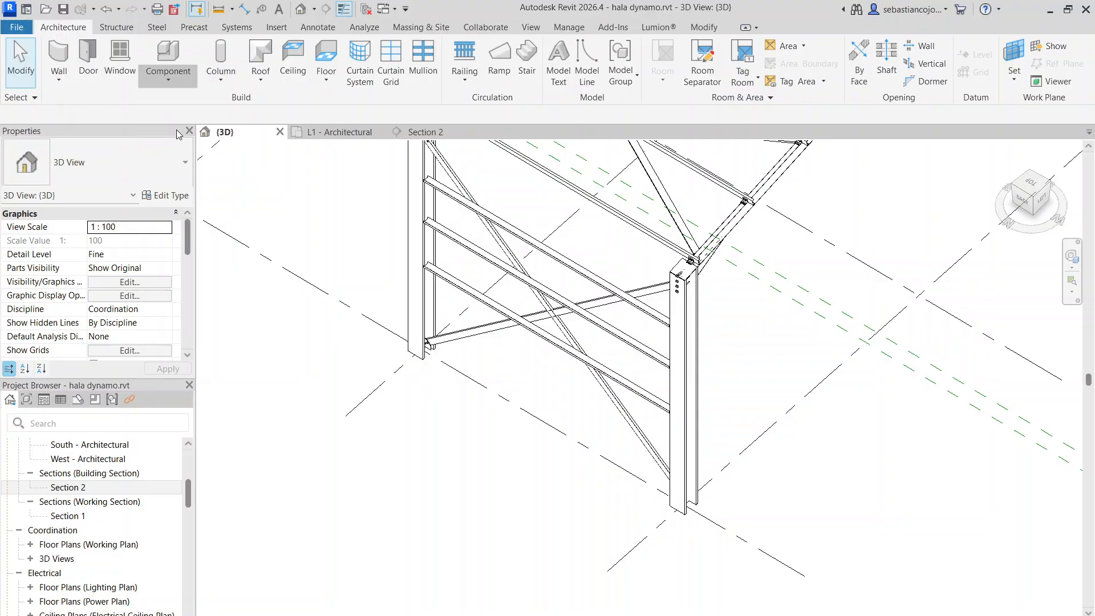
pyautogui.scroll(-6, 524, 268)
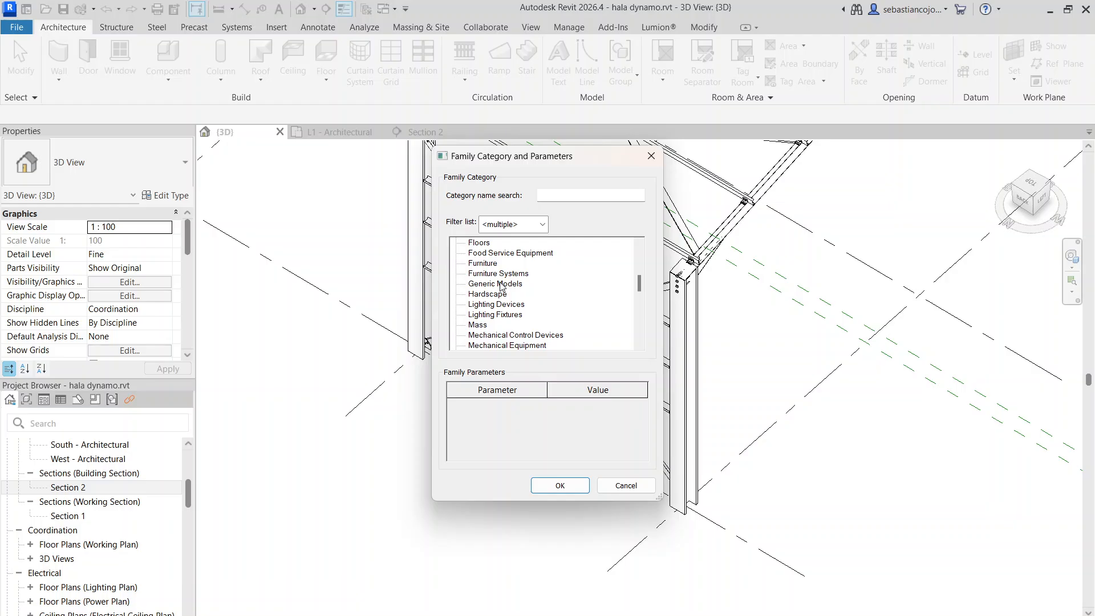
pyautogui.scroll(6, 500, 287)
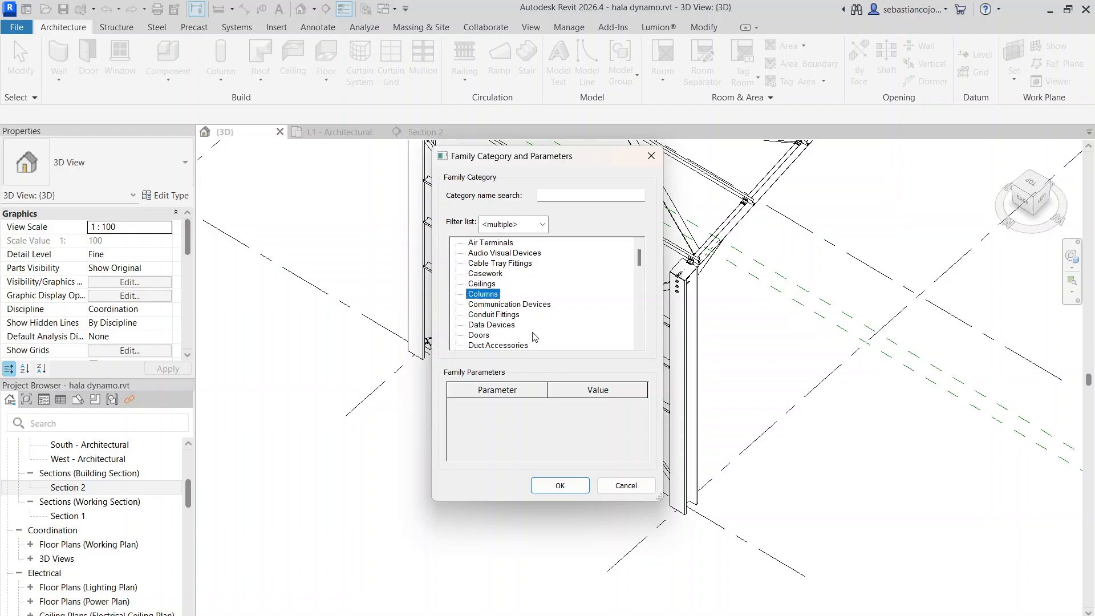
pyautogui.scroll(-6, 534, 337)
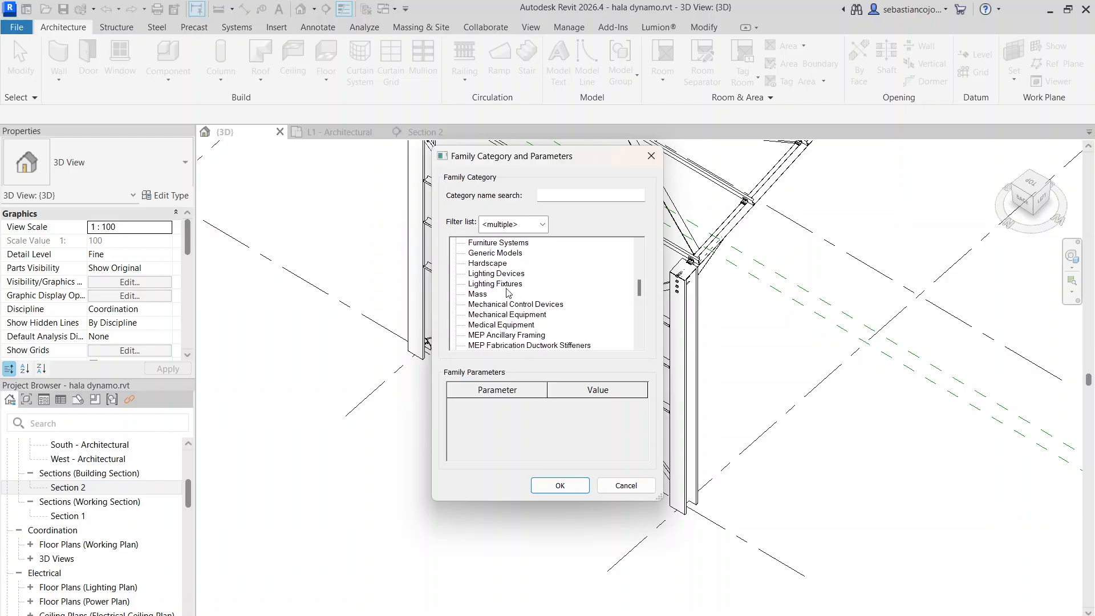
pyautogui.click(560, 485)
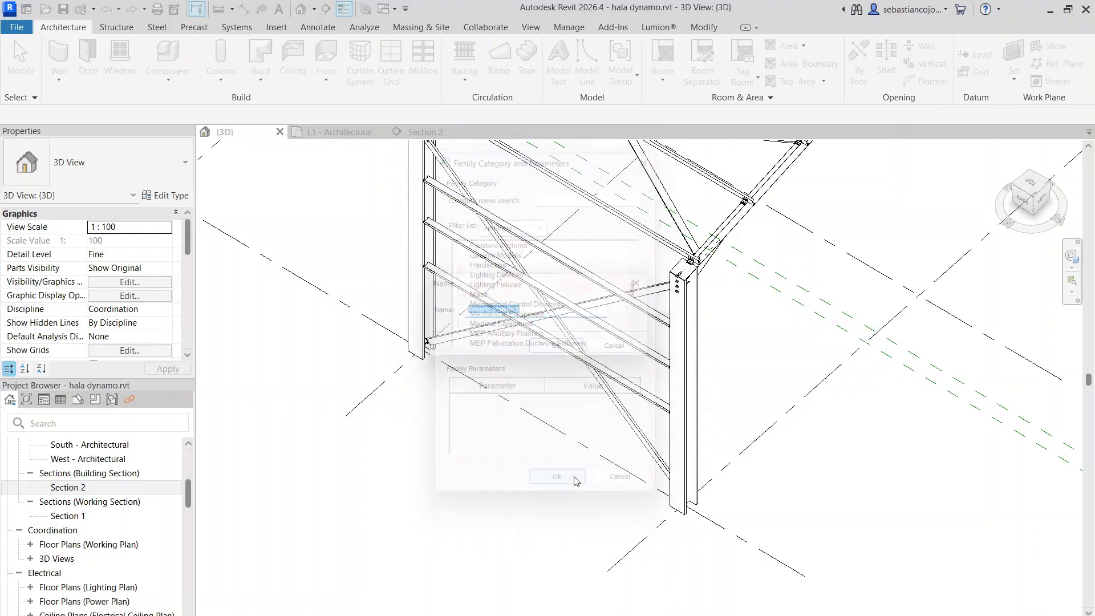
pyautogui.click(557, 350)
# Start an Extrusion in the in-place model and set its work plane to Level : L1
pyautogui.scroll(-3, 536, 328)
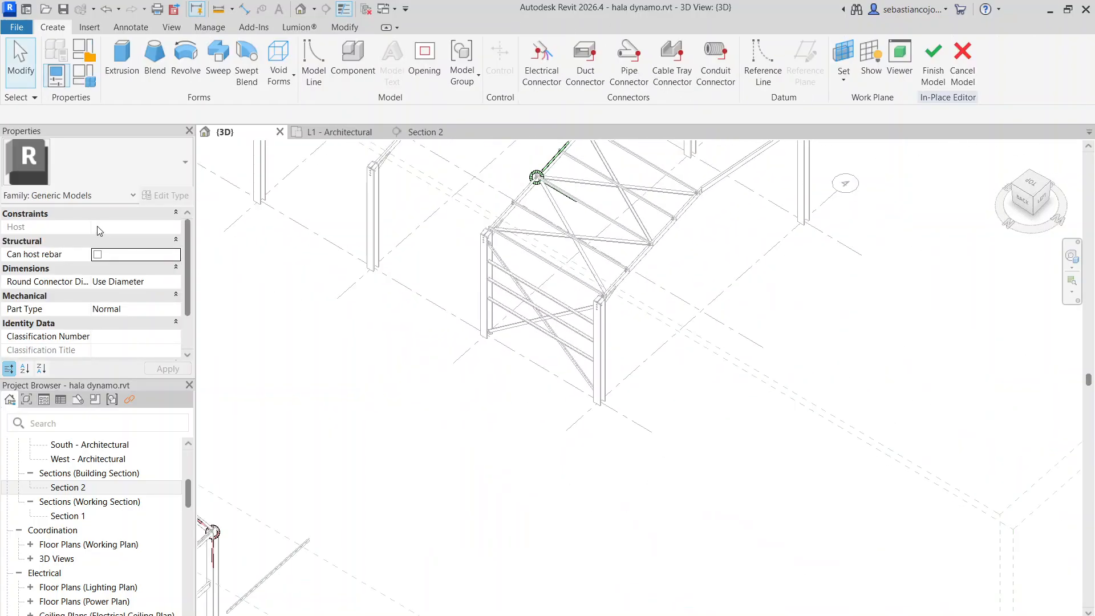
pyautogui.click(122, 63)
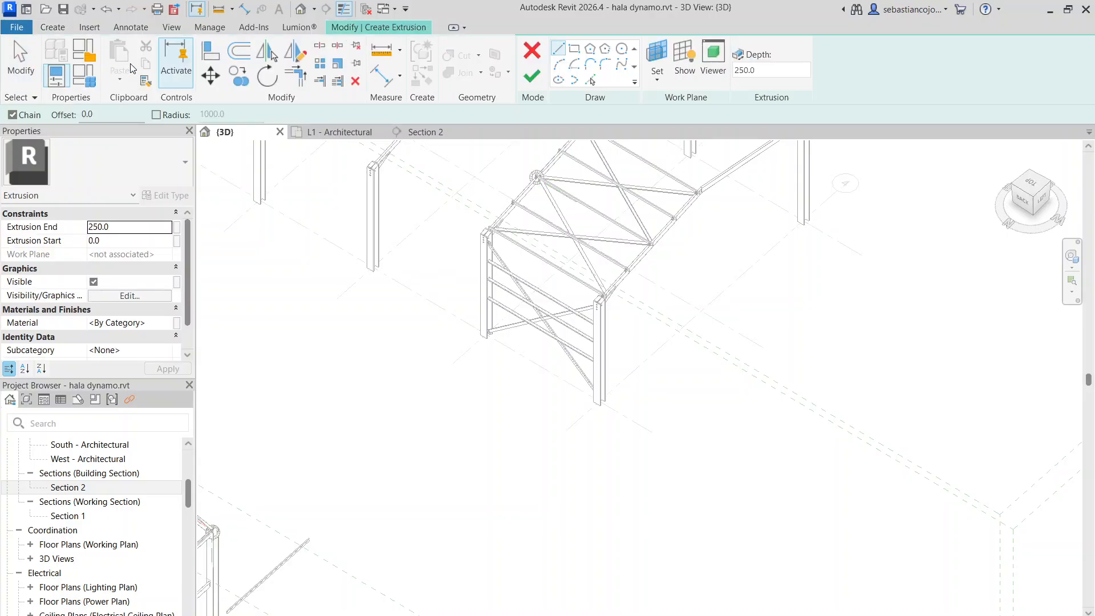
pyautogui.click(666, 80)
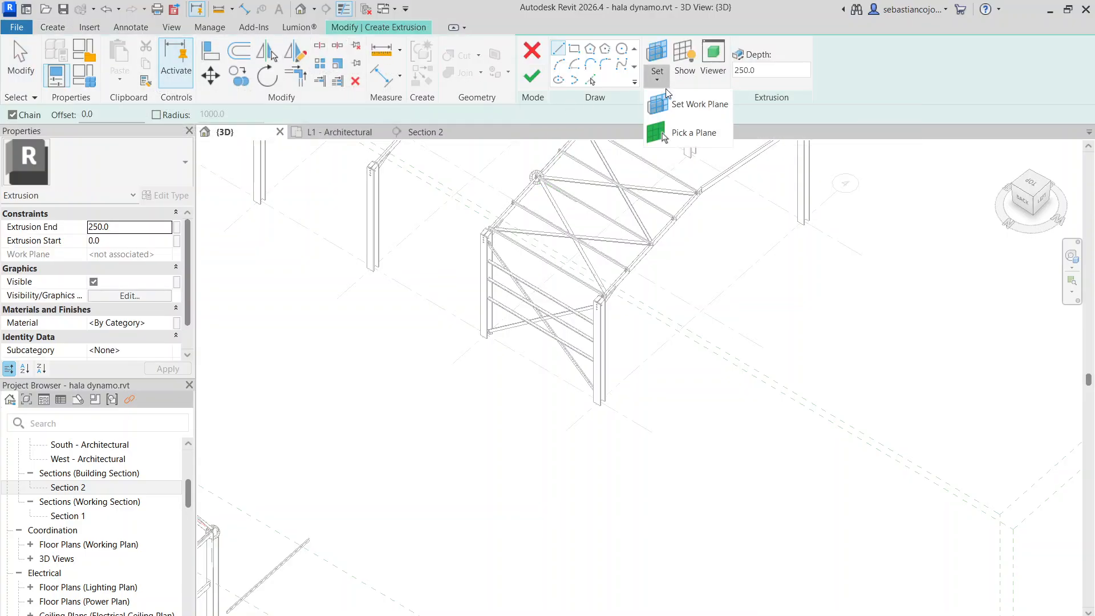
pyautogui.click(676, 109)
pyautogui.click(532, 332)
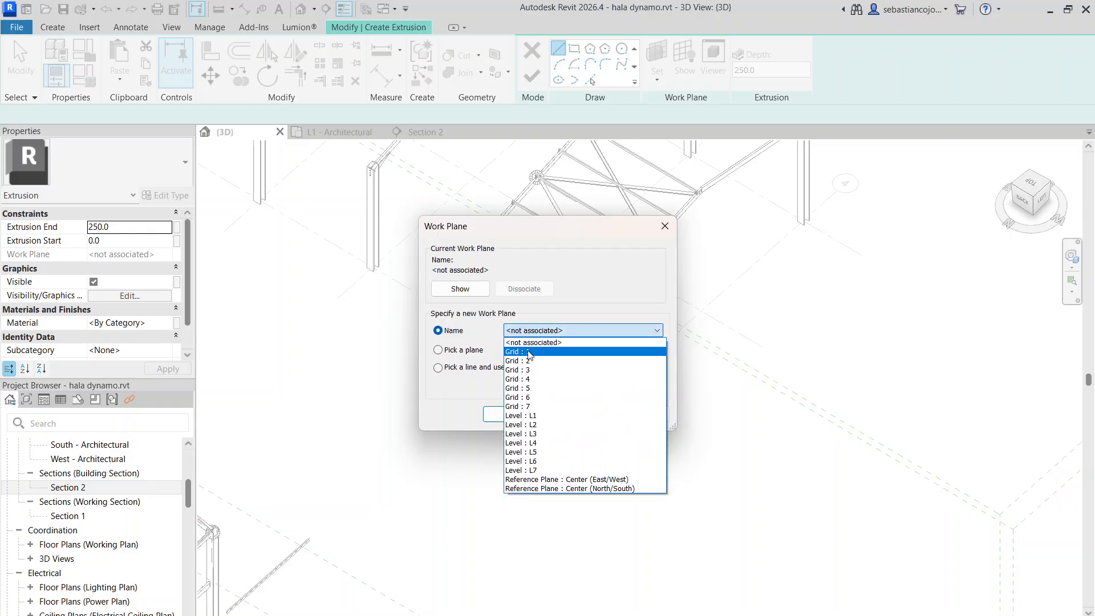
pyautogui.click(528, 417)
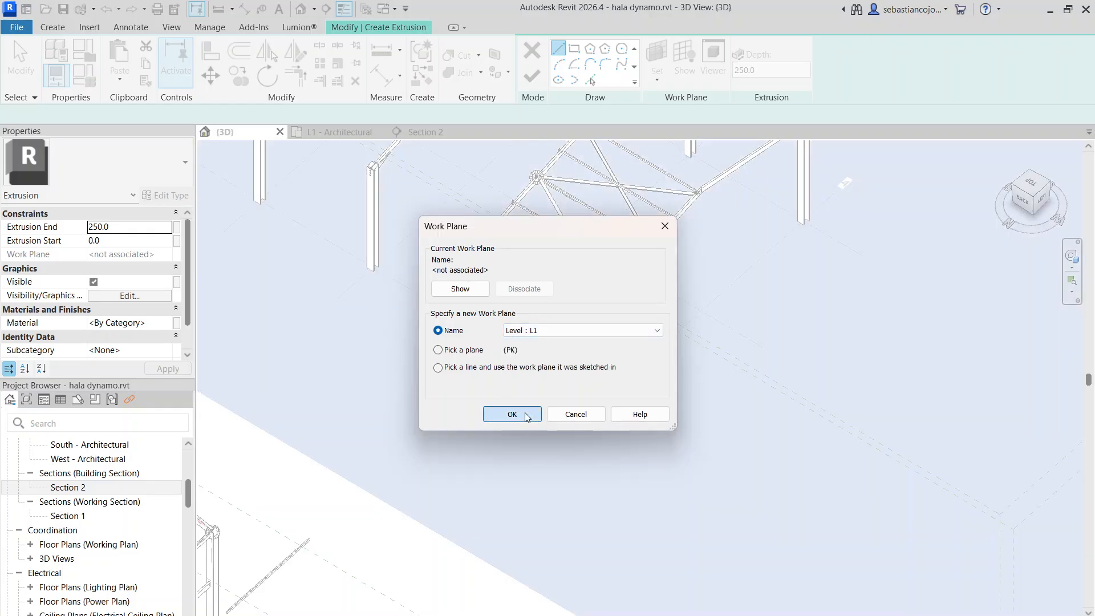
pyautogui.click(512, 414)
# Look at the hall from the top and examine the column positions along grid 1, from the braced bay to the end frame
pyautogui.scroll(5, 501, 319)
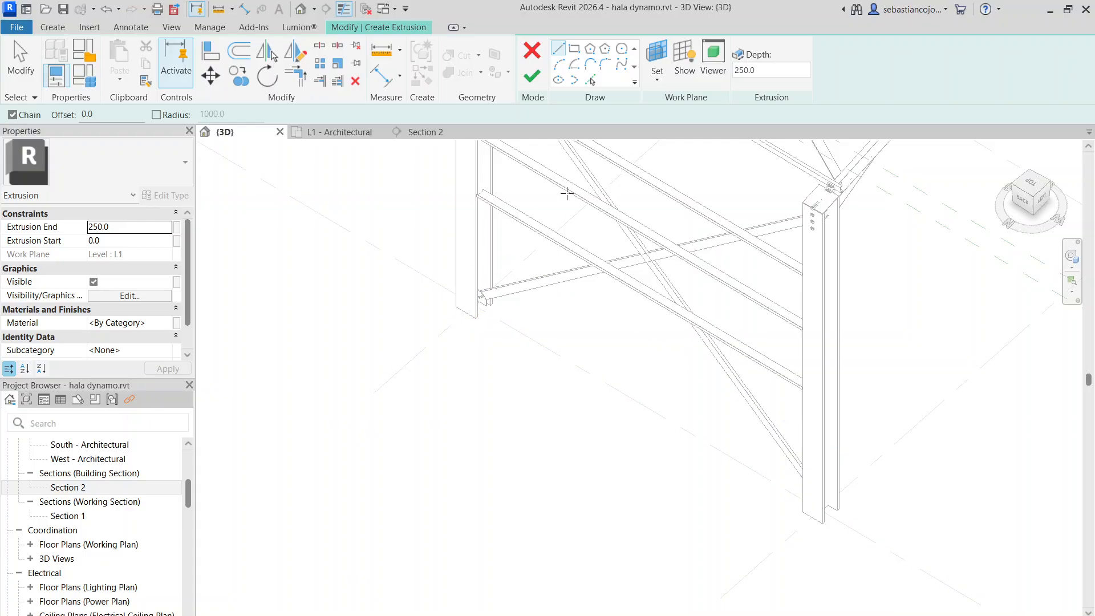
pyautogui.scroll(-2, 711, 203)
pyautogui.scroll(-5, 628, 251)
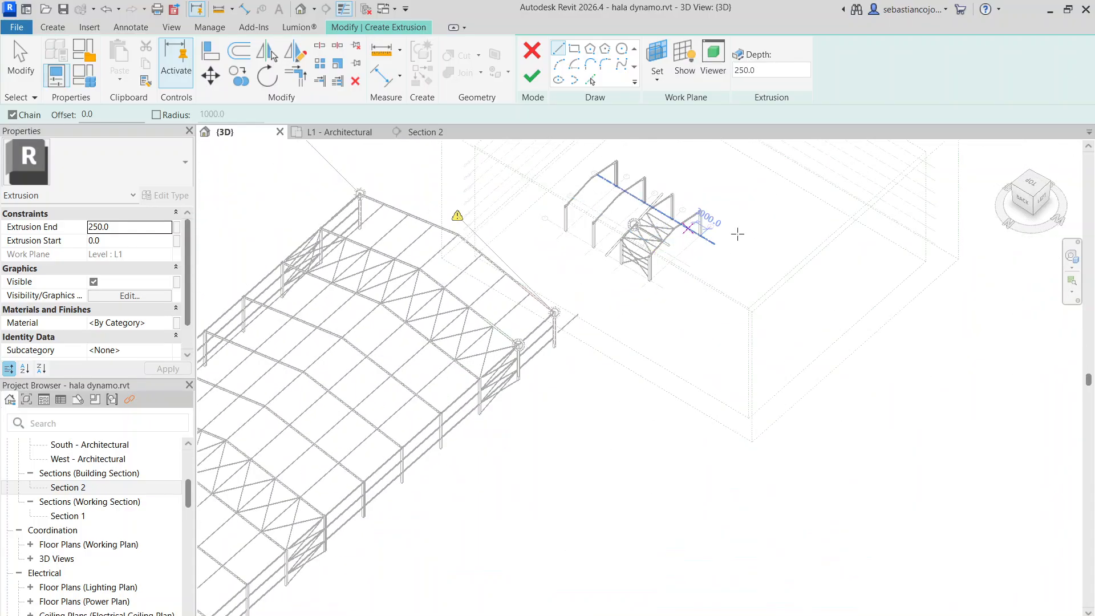
pyautogui.scroll(1, 996, 242)
pyautogui.click(1033, 187)
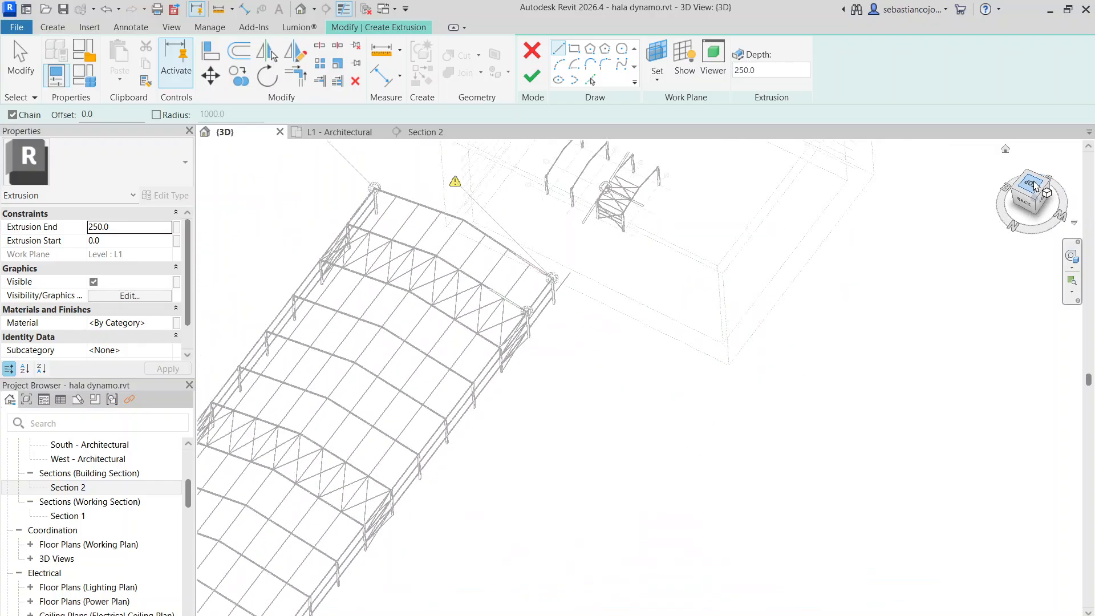
pyautogui.scroll(4, 631, 340)
pyautogui.scroll(5, 631, 320)
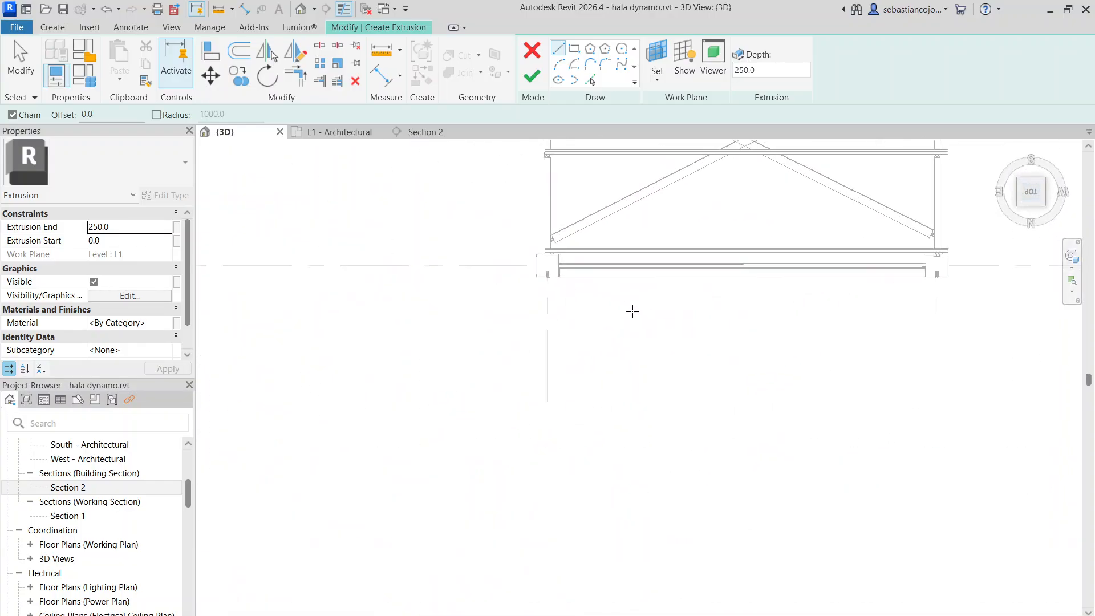
pyautogui.scroll(-5, 513, 288)
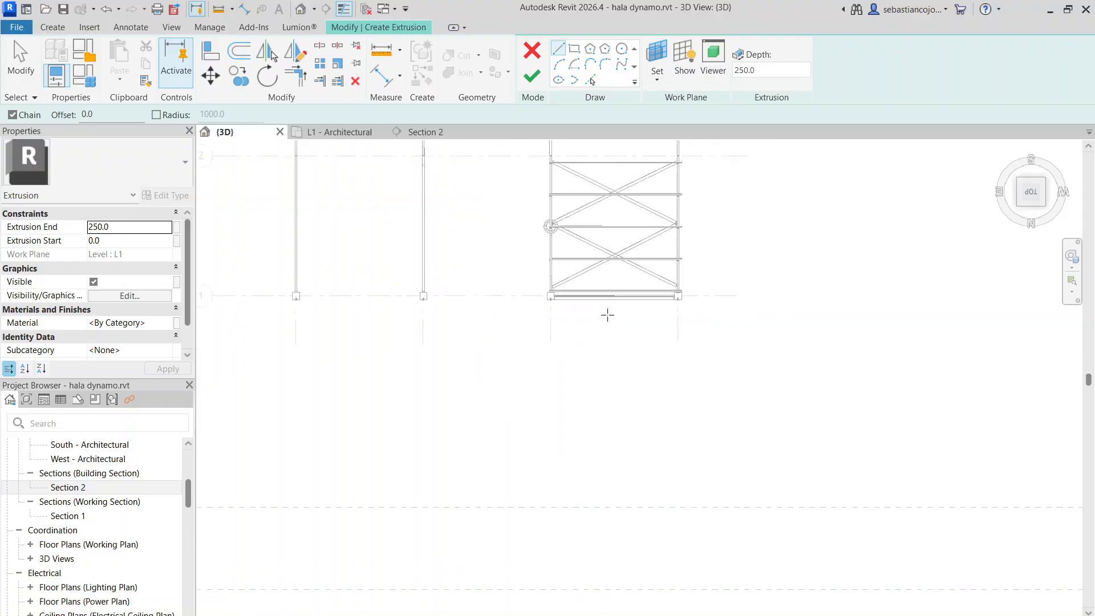
pyautogui.scroll(3, 608, 311)
pyautogui.scroll(5, 730, 285)
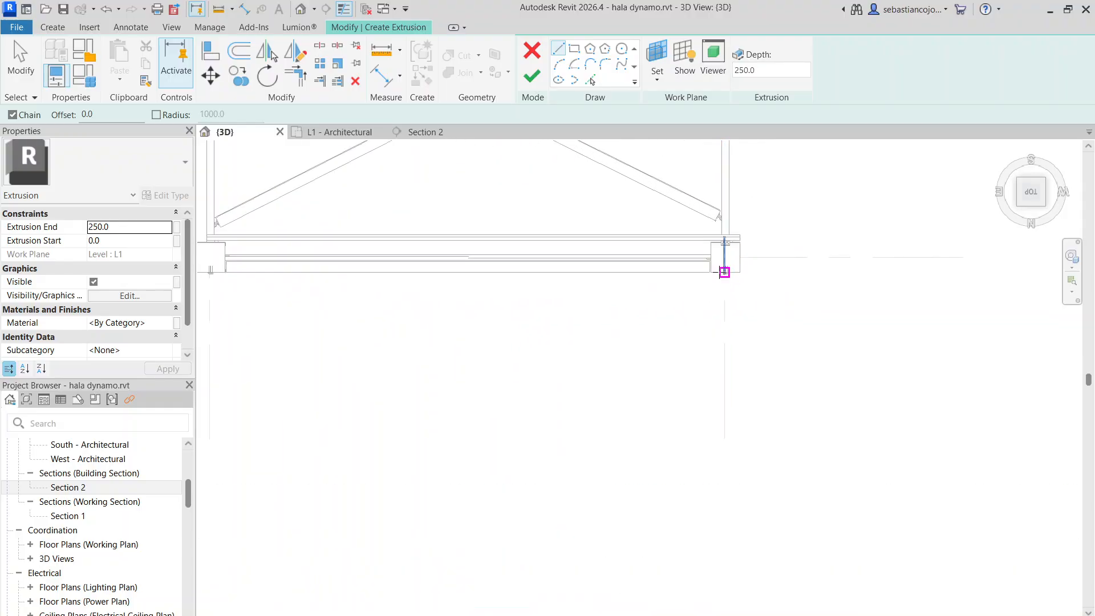
pyautogui.scroll(-5, 499, 333)
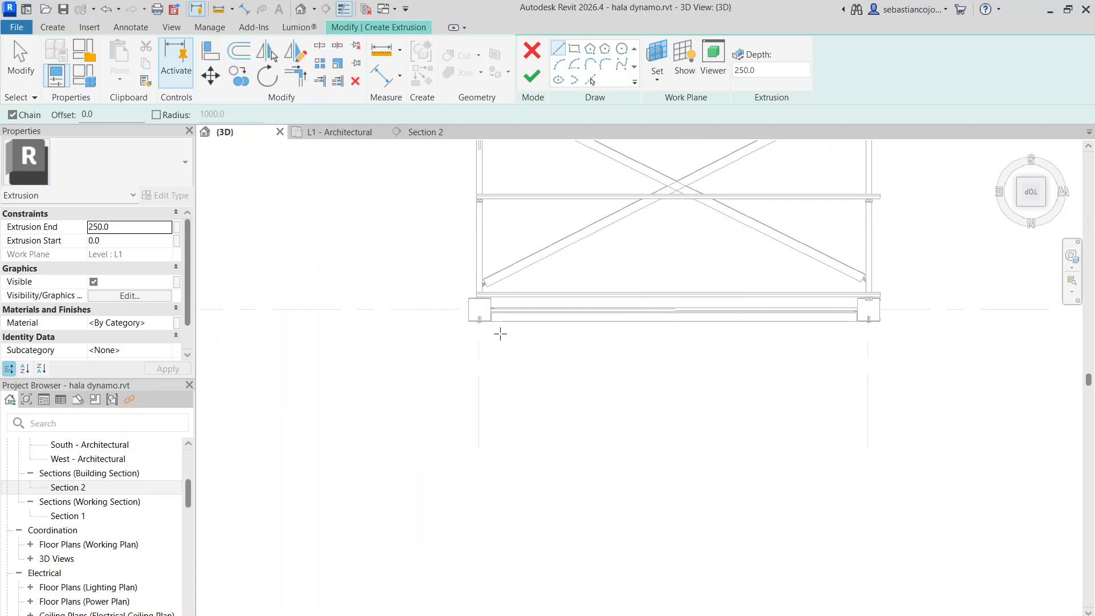
pyautogui.scroll(6, 479, 344)
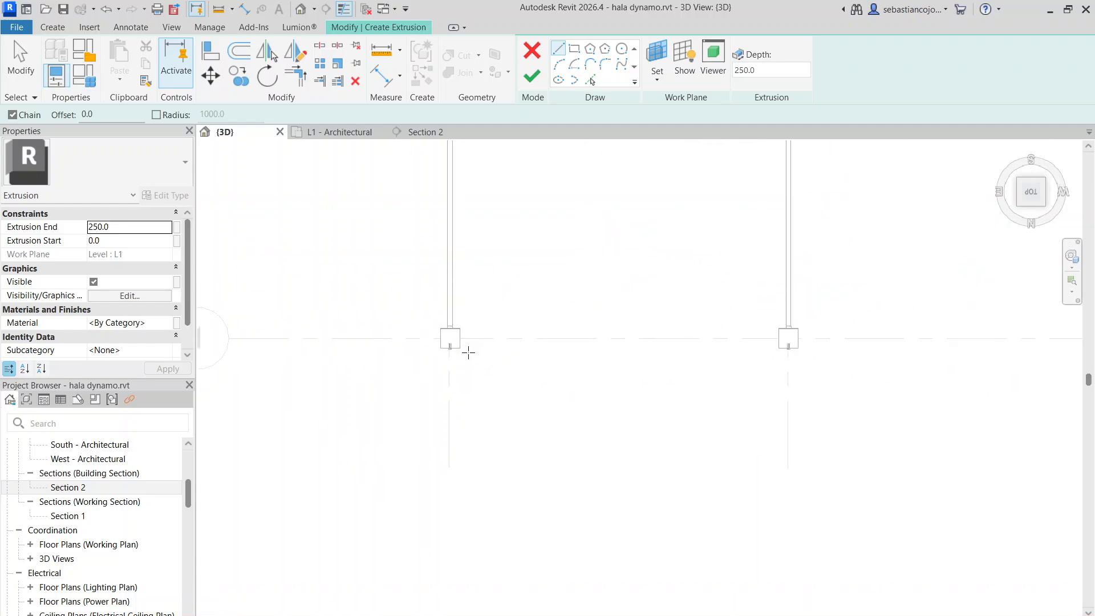
# Sketch an open trapezoidal sheeting profile from the end frame's gridline, about 400 mm outside grid 1, with a short diagonal, two flats and sloped webs
pyautogui.click(428, 336)
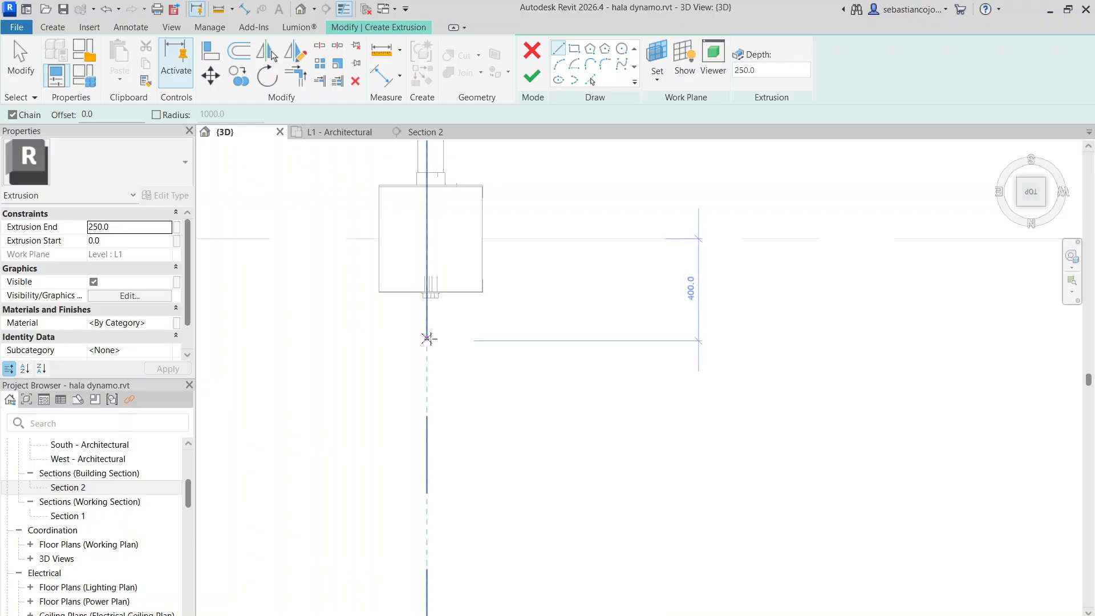
pyautogui.scroll(2, 440, 354)
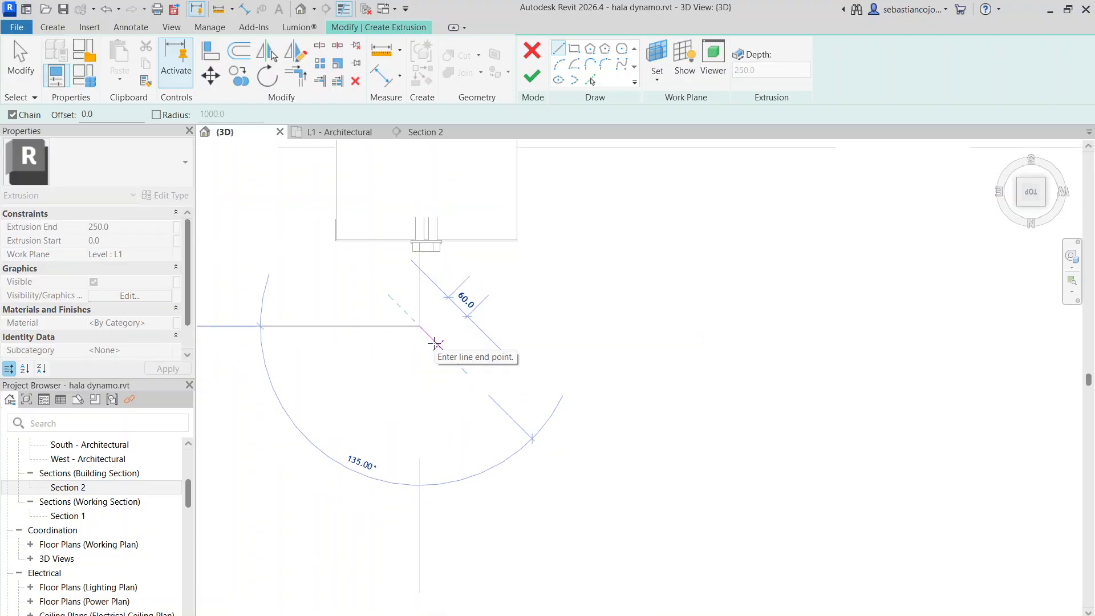
pyautogui.click(432, 339)
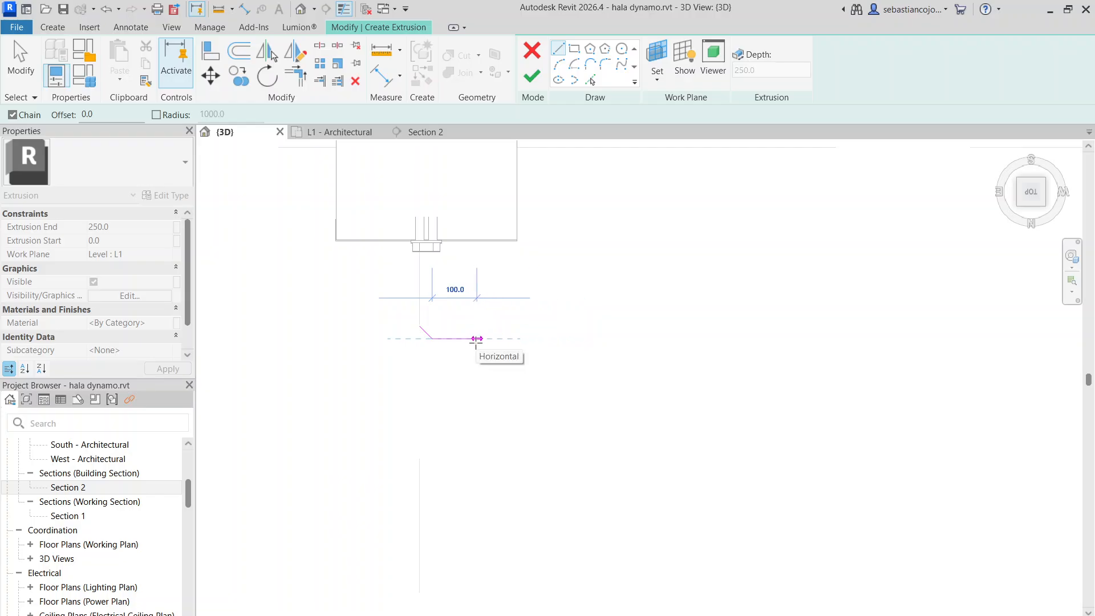
pyautogui.click(512, 339)
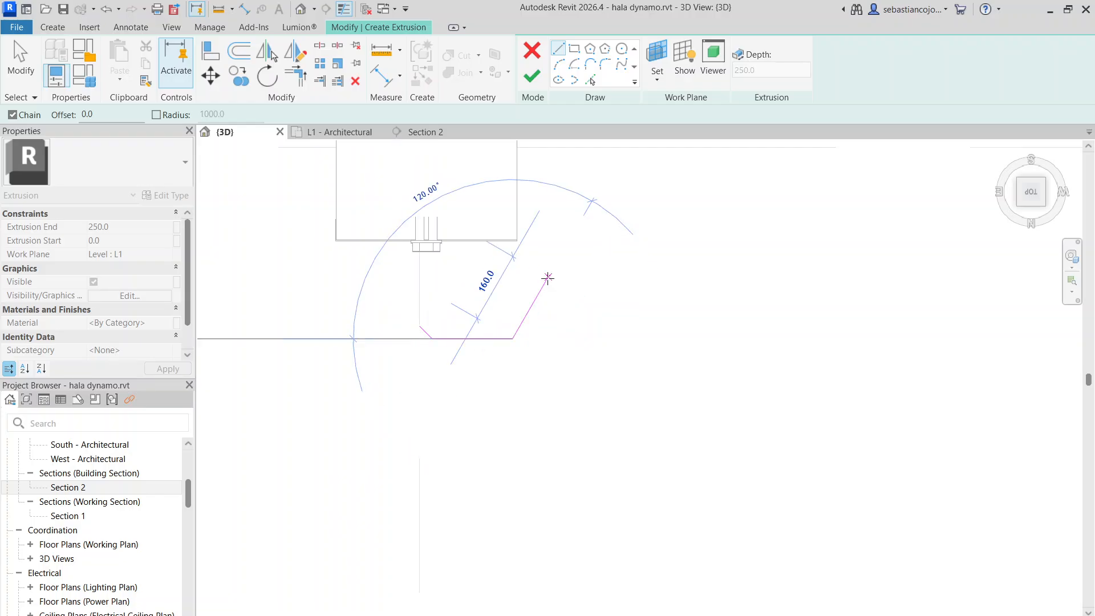
pyautogui.click(541, 296)
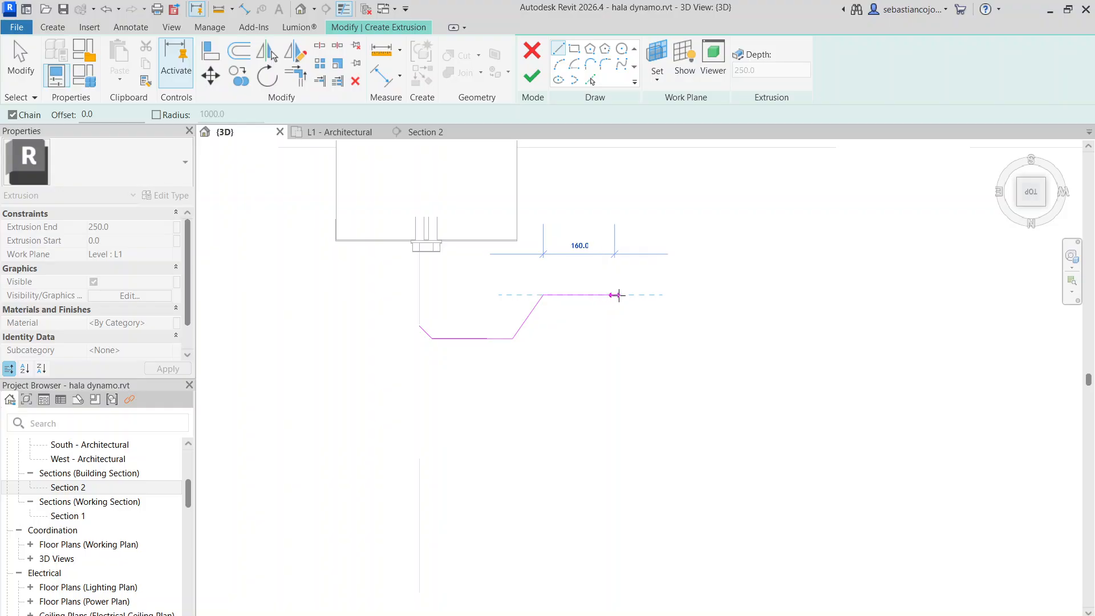
pyautogui.click(622, 295)
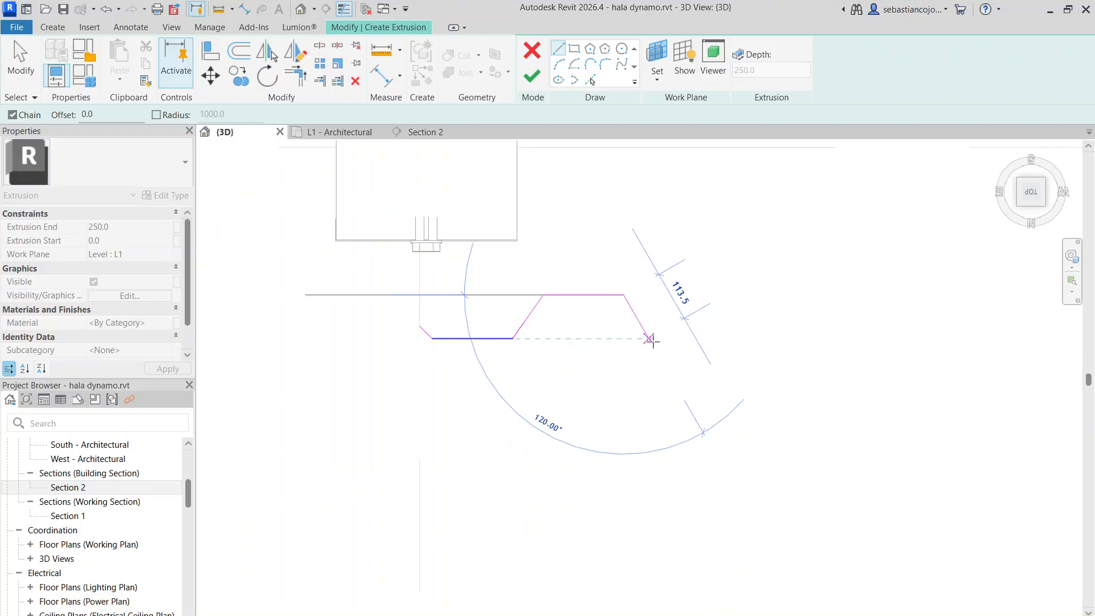
pyautogui.click(655, 337)
pyautogui.press('Escape')
pyautogui.press('Escape')
pyautogui.scroll(2, 430, 333)
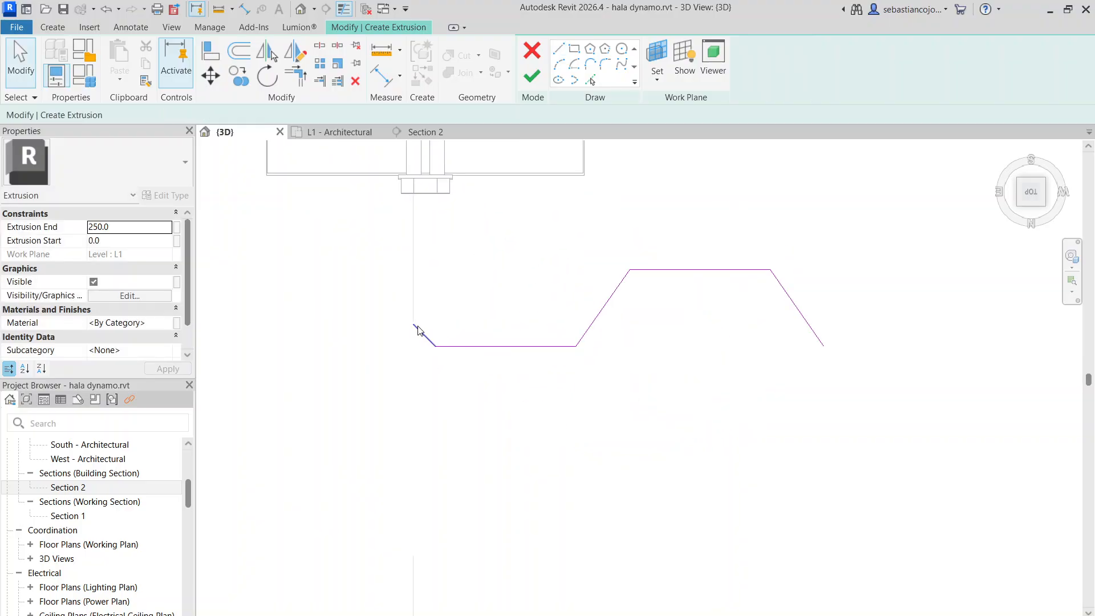
# Delete the short starting diagonal, draw an end edge about 20 mm long there, and continue with a second line chain parallel to the profile
pyautogui.click(422, 332)
pyautogui.press('Delete')
pyautogui.click(557, 50)
pyautogui.click(435, 346)
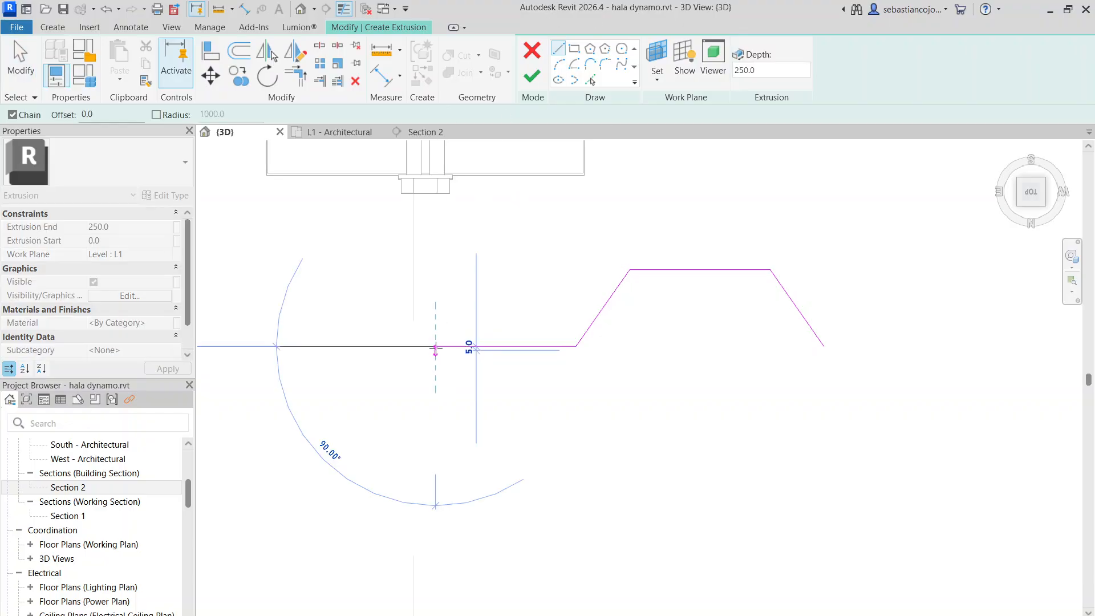
pyautogui.click(436, 330)
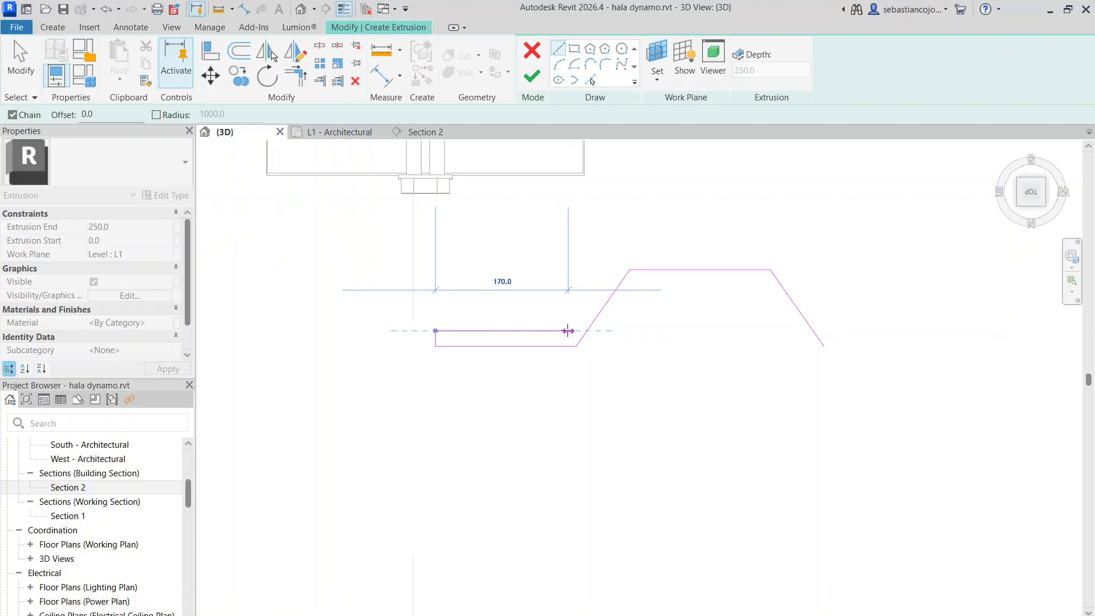
pyautogui.click(568, 331)
pyautogui.click(623, 251)
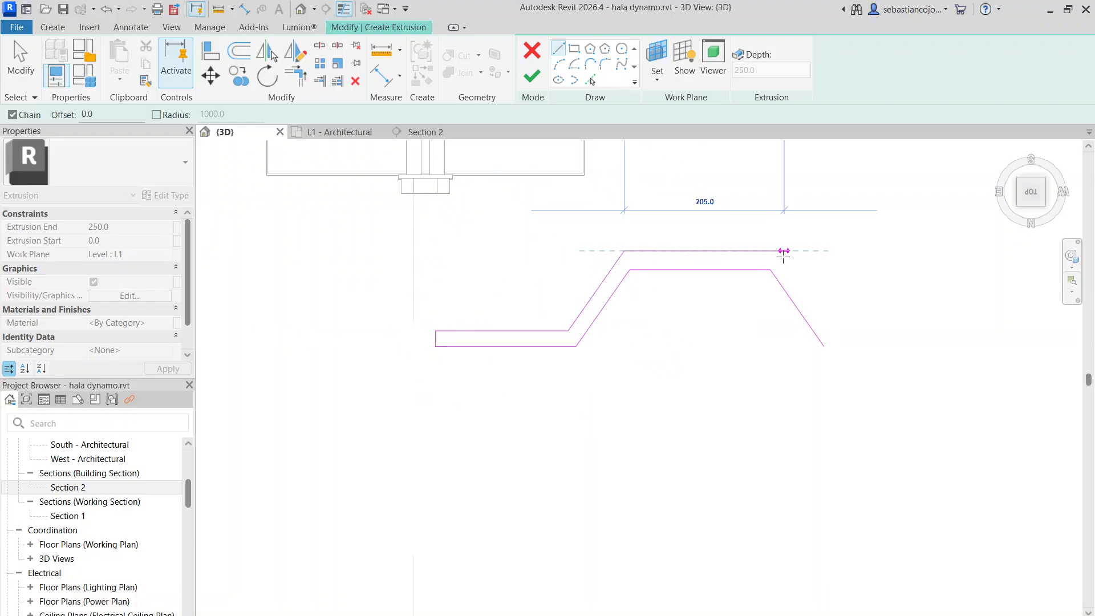
pyautogui.click(778, 251)
pyautogui.moveTo(787, 251); pyautogui.dragTo(595, 205, button='middle')
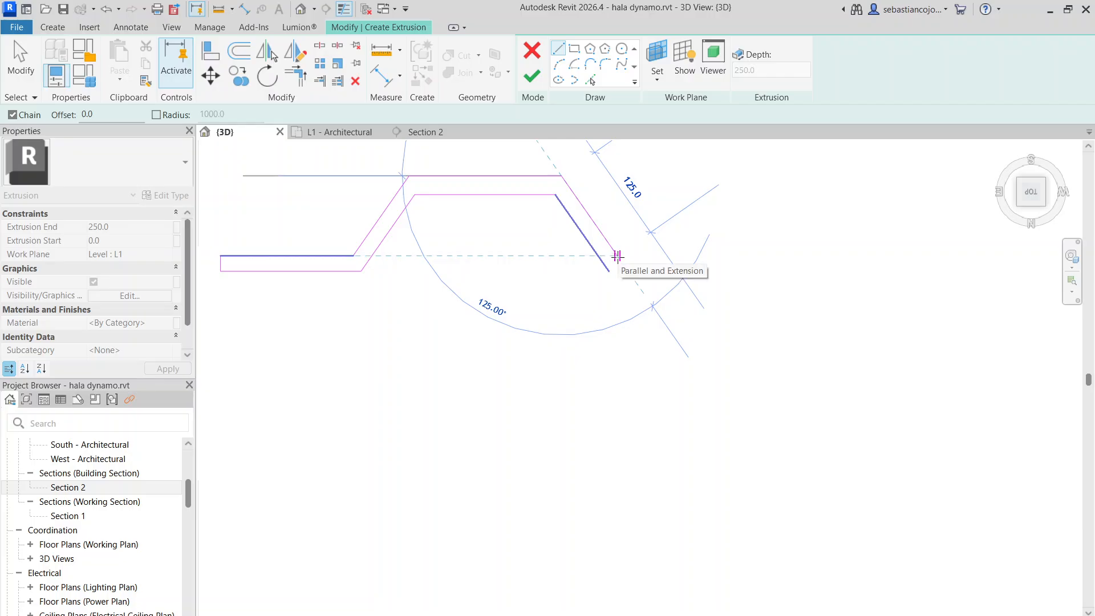
pyautogui.click(618, 256)
pyautogui.press('Escape')
pyautogui.press('Escape')
# Delete the short edge that closes the starting end of the double-line profile
pyautogui.scroll(-2, 608, 245)
pyautogui.scroll(3, 589, 225)
pyautogui.moveTo(630, 240); pyautogui.dragTo(622, 327, button='middle')
pyautogui.scroll(1, 621, 327)
pyautogui.click(558, 54)
pyautogui.scroll(-3, 656, 328)
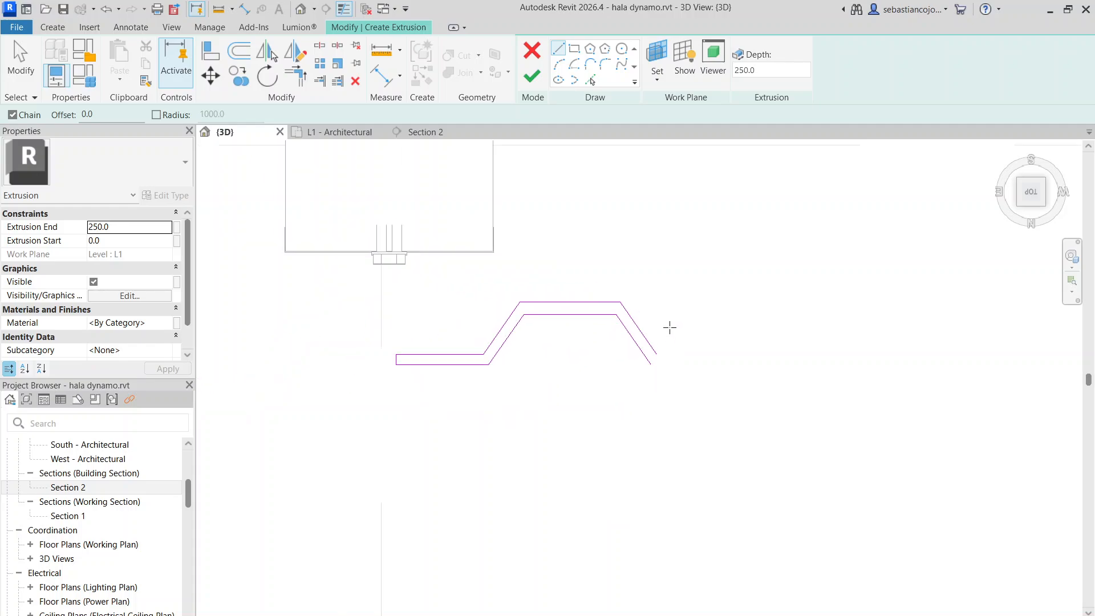
pyautogui.press('Escape')
pyautogui.scroll(3, 399, 362)
pyautogui.click(398, 362)
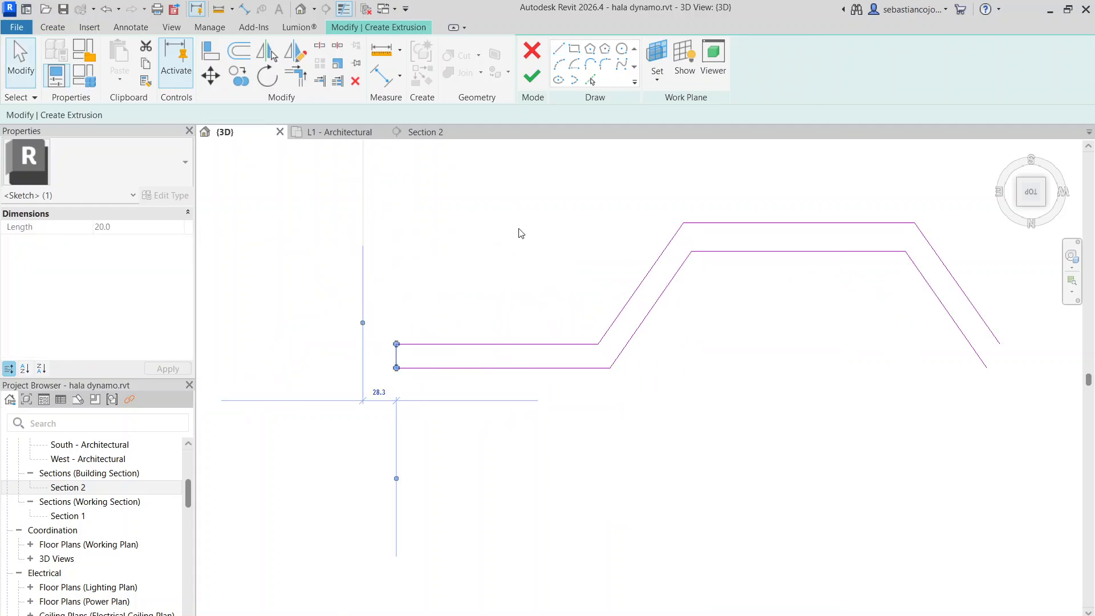
pyautogui.press('Delete')
pyautogui.scroll(-3, 536, 235)
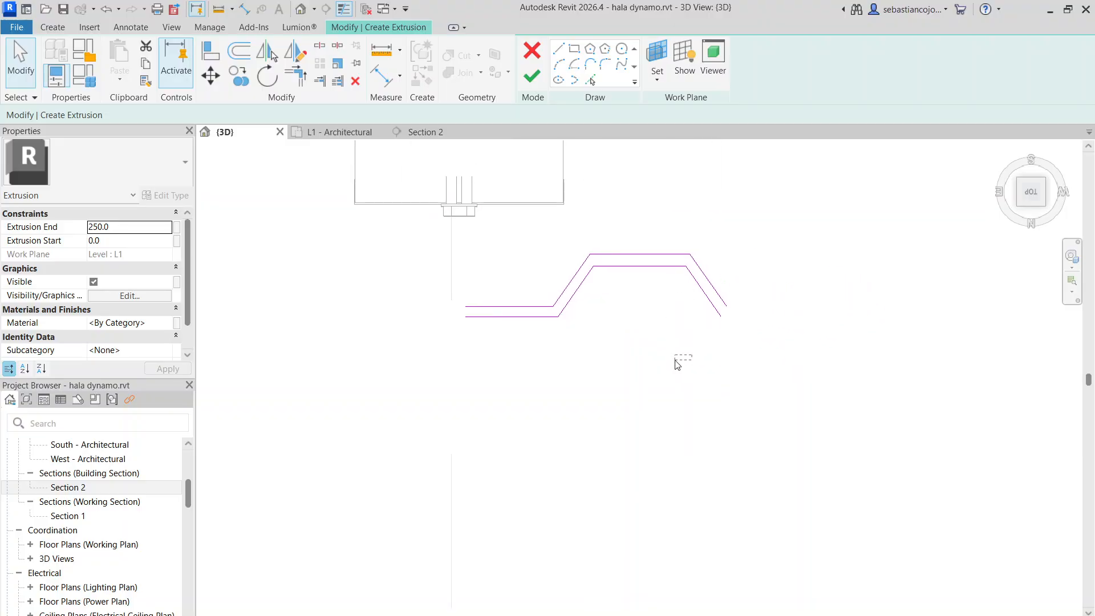
# Copy the whole double-line wave from its lower starting corner to the lower end of its last sloped web
pyautogui.moveTo(538, 235); pyautogui.dragTo(538, 235)
pyautogui.click(240, 77)
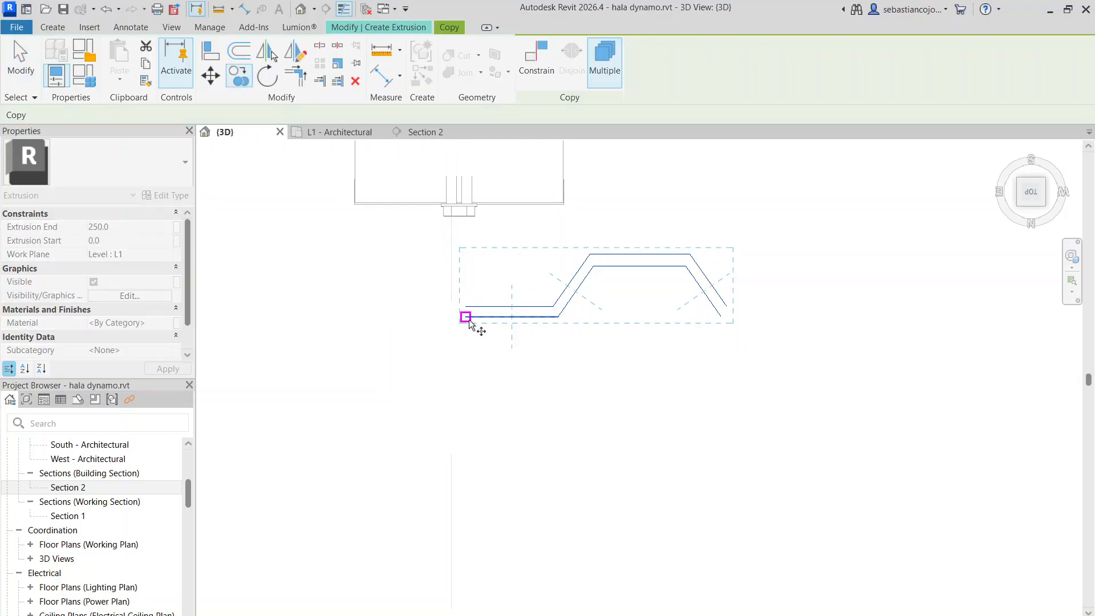
pyautogui.scroll(2, 489, 324)
pyautogui.click(432, 302)
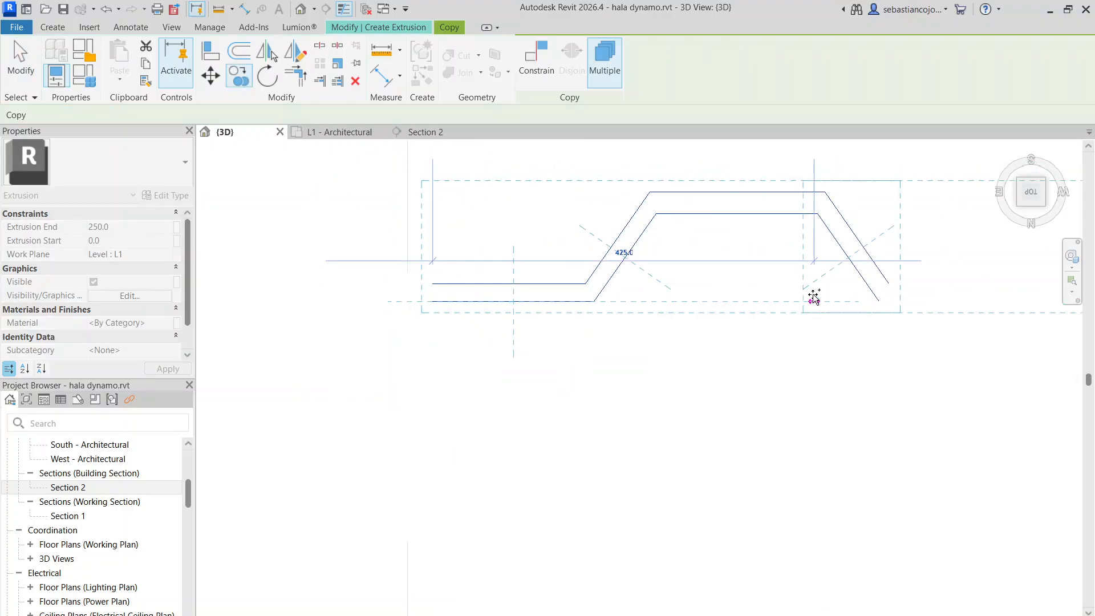
pyautogui.moveTo(645, 302); pyautogui.dragTo(474, 310, button='middle')
pyautogui.click(710, 317)
pyautogui.scroll(4, 716, 313)
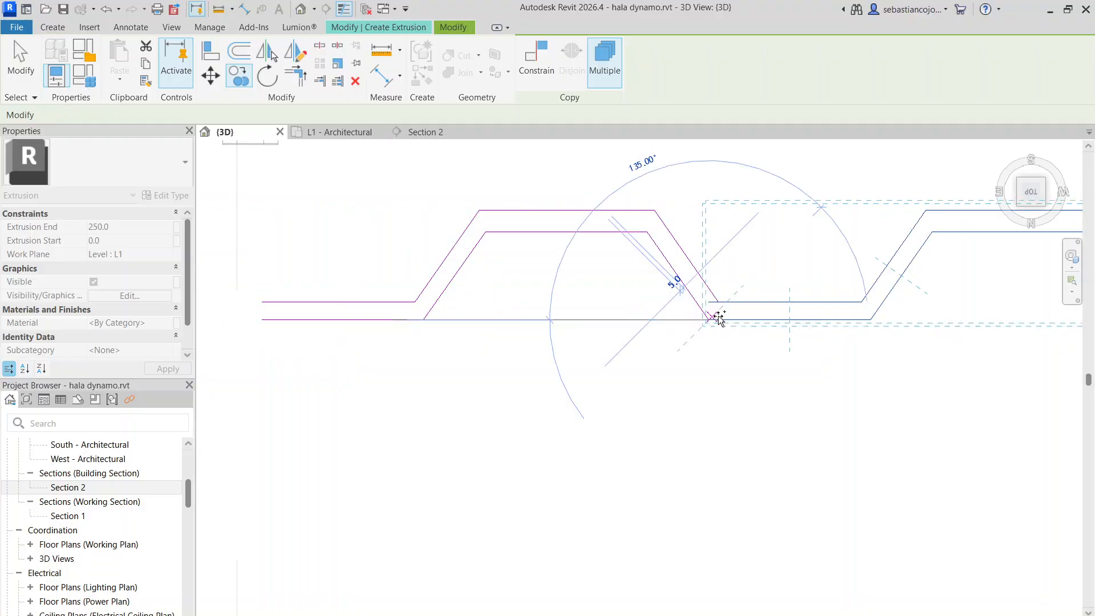
pyautogui.press('Escape')
pyautogui.scroll(-2, 716, 299)
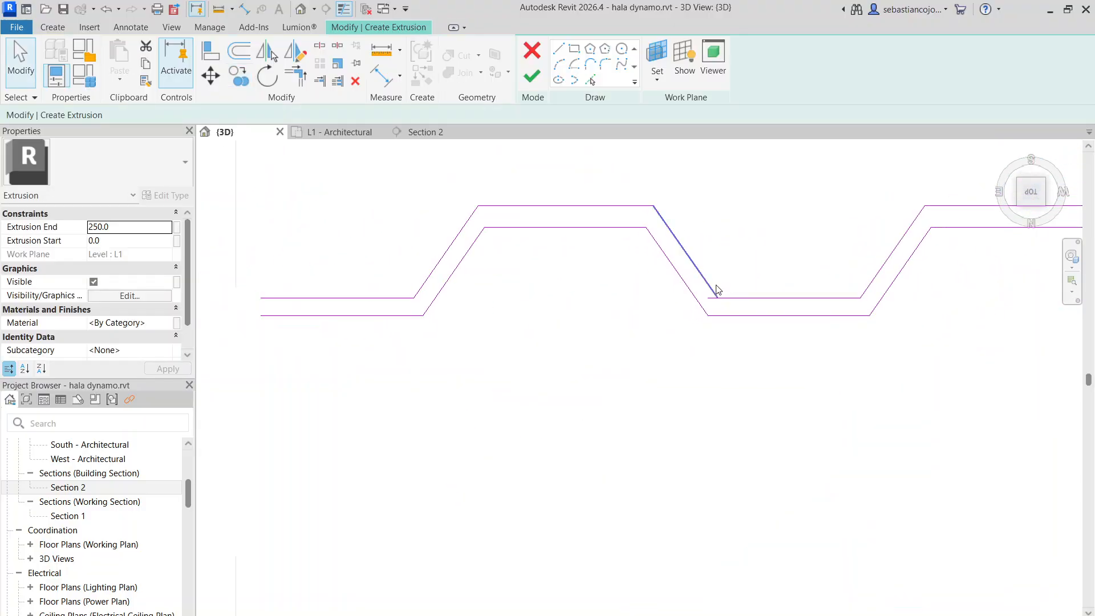
# Shorten the upper flat line of the copied wave so it starts exactly at the end of the preceding web
pyautogui.click(760, 305)
pyautogui.moveTo(707, 297); pyautogui.dragTo(716, 296)
pyautogui.scroll(-2, 721, 280)
pyautogui.press('Escape')
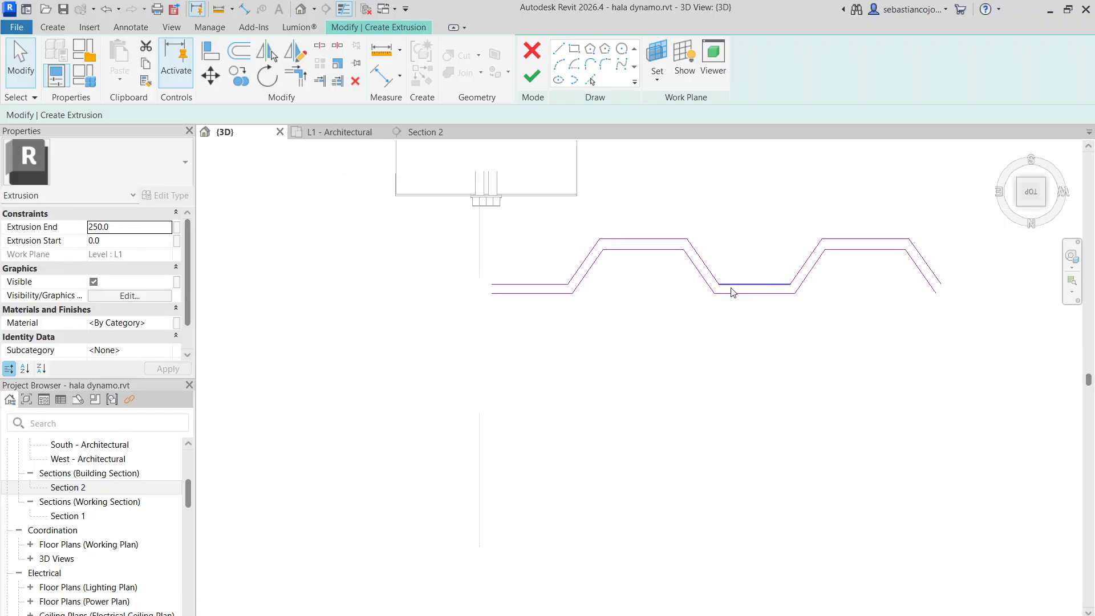
pyautogui.scroll(1, 733, 291)
pyautogui.moveTo(832, 285); pyautogui.dragTo(727, 301, button='middle')
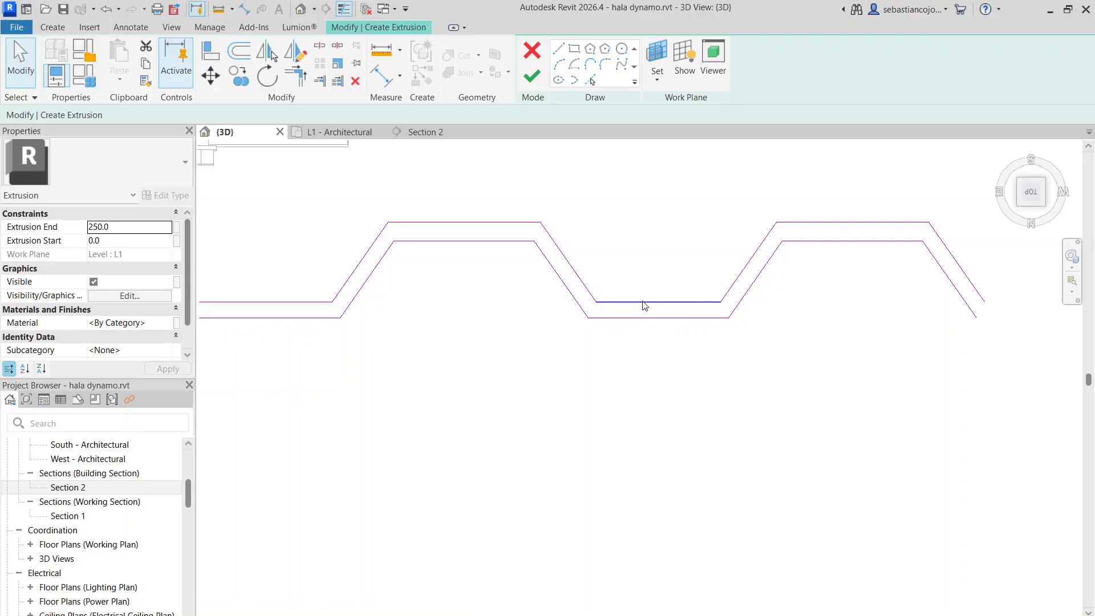
pyautogui.scroll(-2, 645, 307)
pyautogui.scroll(1, 613, 325)
pyautogui.scroll(-1, 606, 313)
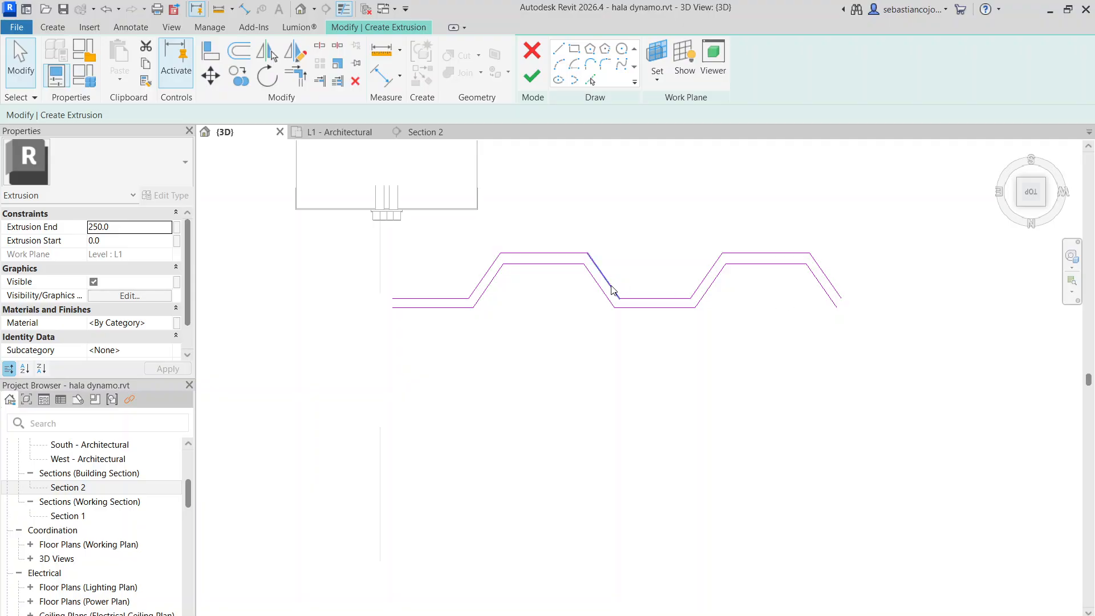
# Copy the corrected second wave, including its flat, onto the end of the profile to form a third wave
pyautogui.click(627, 308)
pyautogui.click(636, 318)
pyautogui.moveTo(875, 345); pyautogui.dragTo(739, 280)
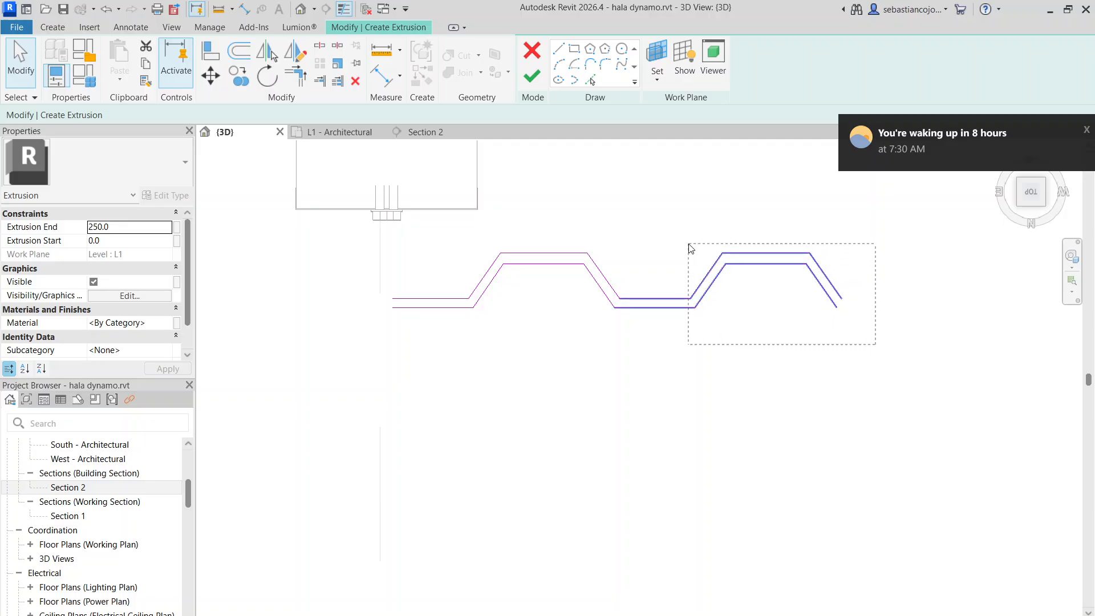
pyautogui.moveTo(691, 248); pyautogui.dragTo(689, 247)
pyautogui.click(242, 73)
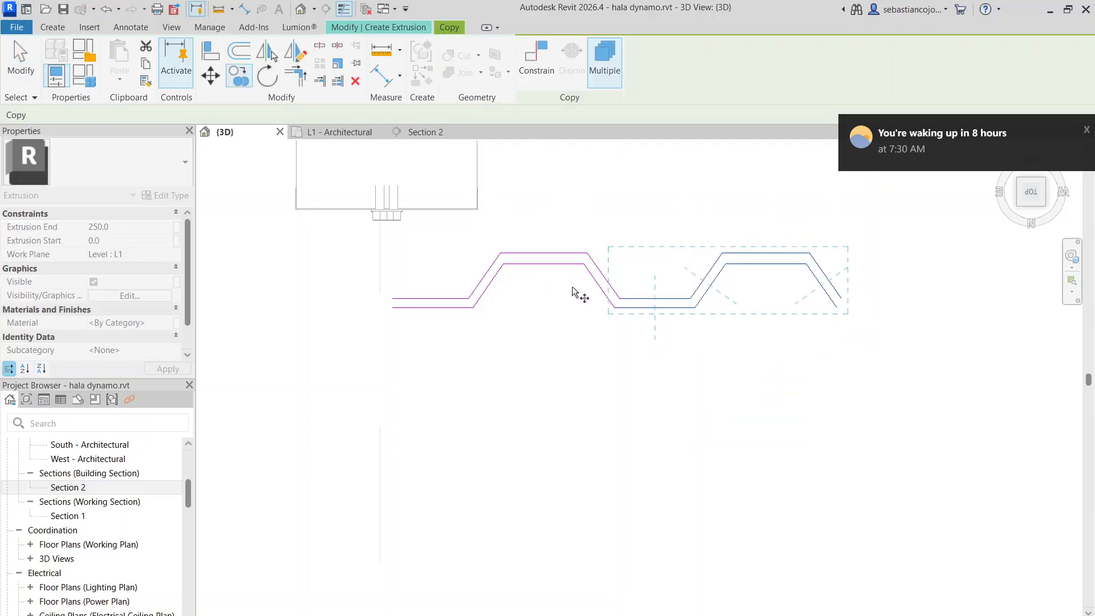
pyautogui.click(614, 308)
pyautogui.scroll(4, 846, 303)
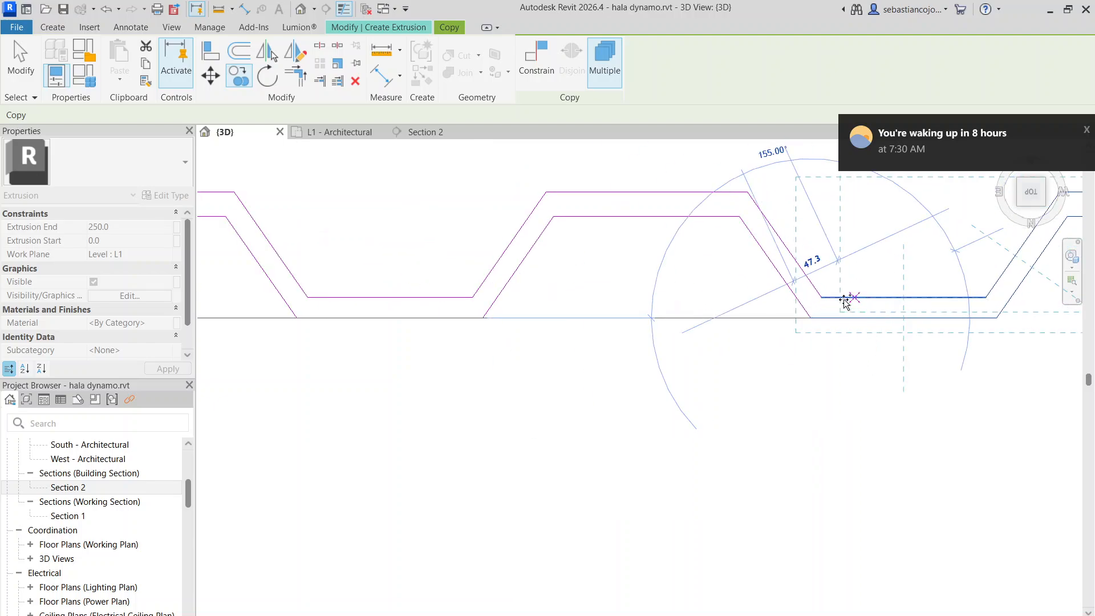
pyautogui.scroll(-6, 831, 298)
pyautogui.scroll(-2, 698, 293)
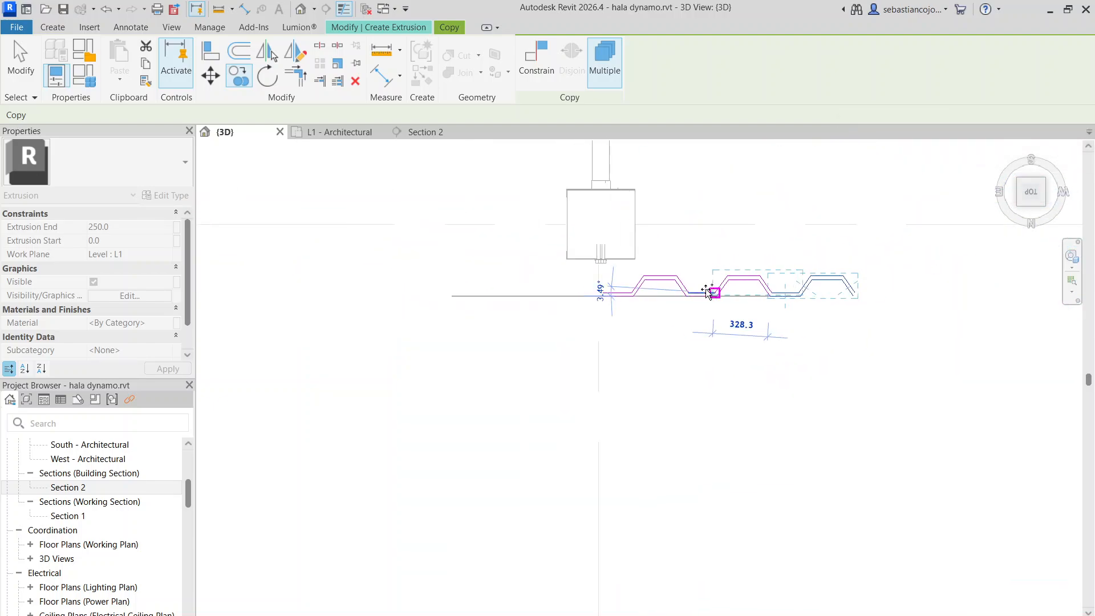
pyautogui.press('Escape')
pyautogui.press('Escape')
# Close both open ends of the three-wave profile with short lines between the two parallel chains
pyautogui.scroll(3, 584, 296)
pyautogui.press('l')
pyautogui.press('i')
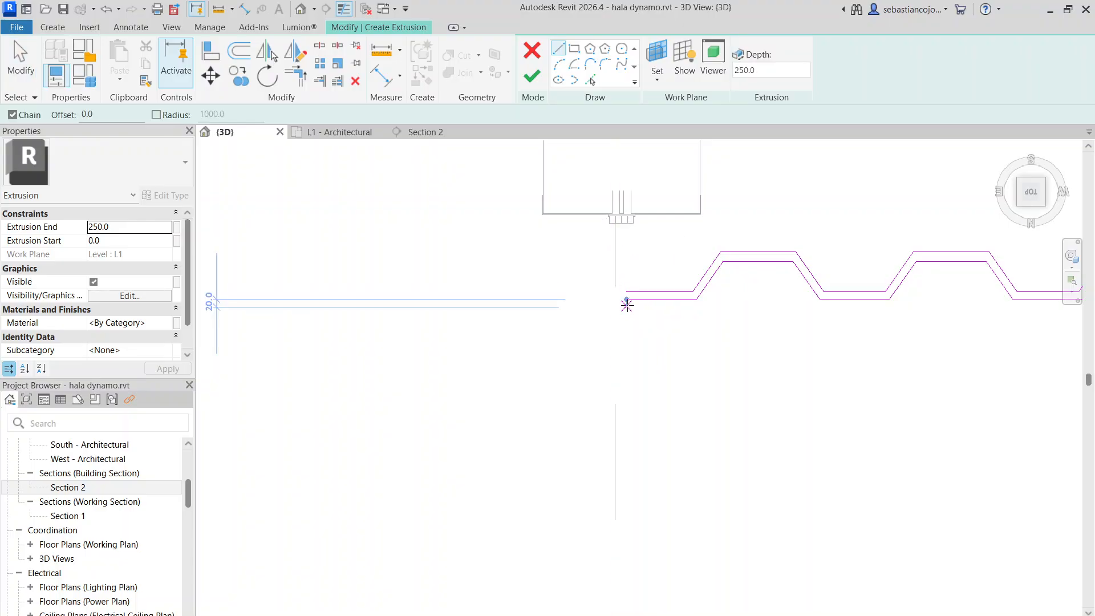
pyautogui.scroll(-3, 605, 286)
pyautogui.scroll(7, 823, 300)
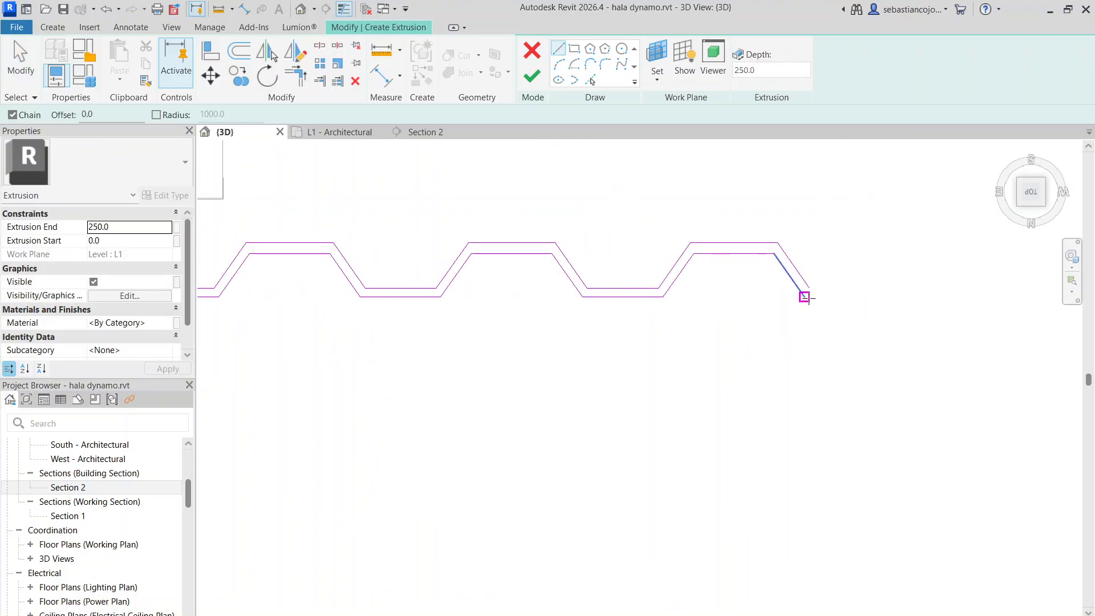
pyautogui.click(801, 295)
pyautogui.click(812, 280)
pyautogui.scroll(-5, 798, 280)
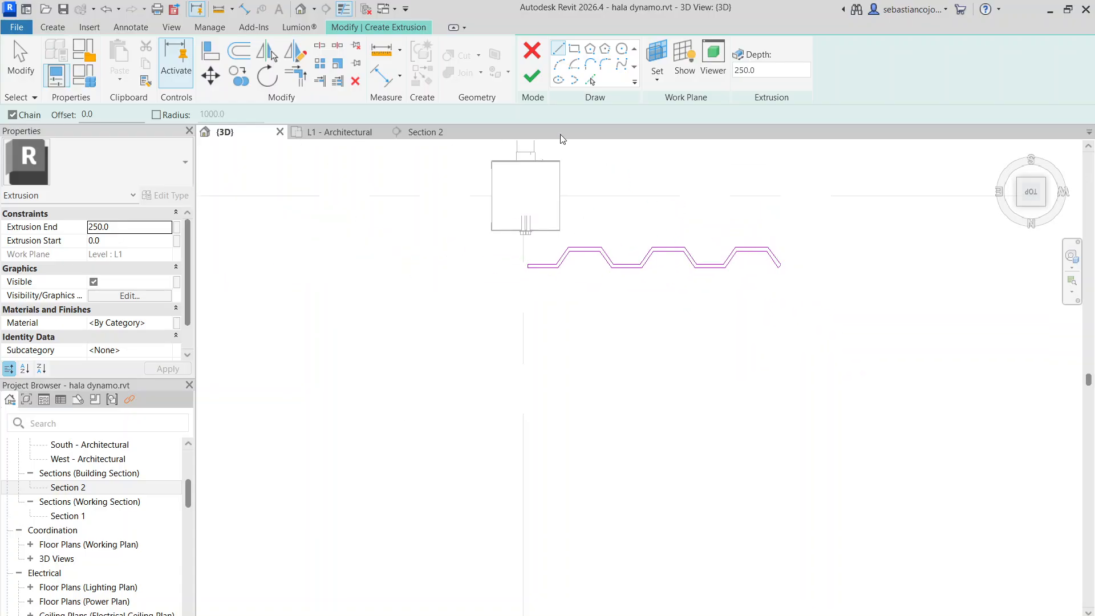
pyautogui.press('Escape')
pyautogui.press('Escape')
# Finish the extrusion sketch and the in-place model, keeping the extrusion end at 250
pyautogui.click(536, 79)
pyautogui.scroll(-2, 625, 311)
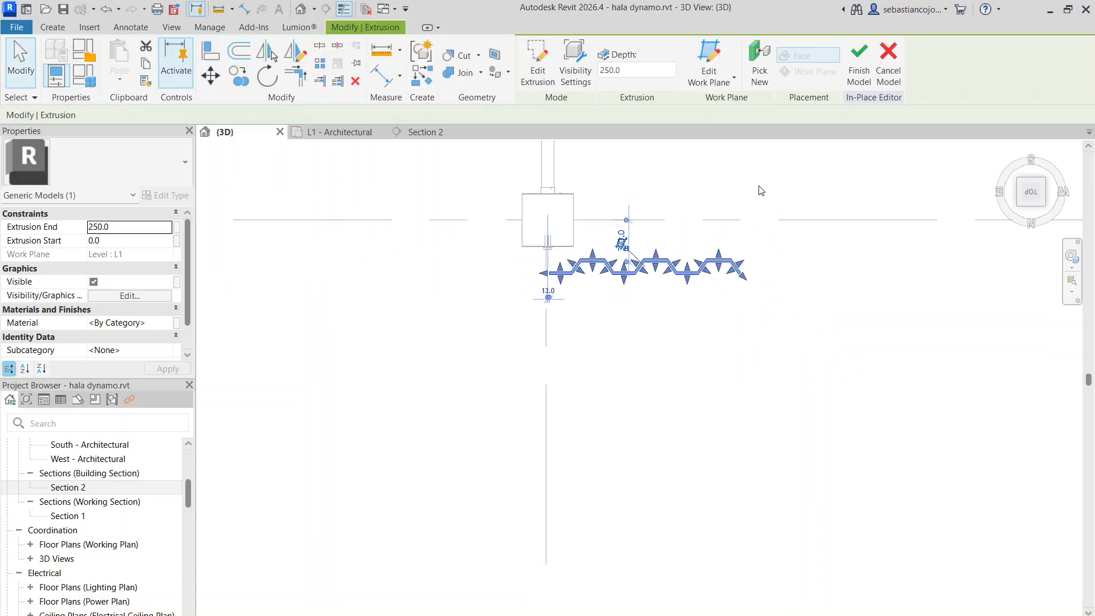
pyautogui.click(859, 74)
pyautogui.scroll(-5, 666, 333)
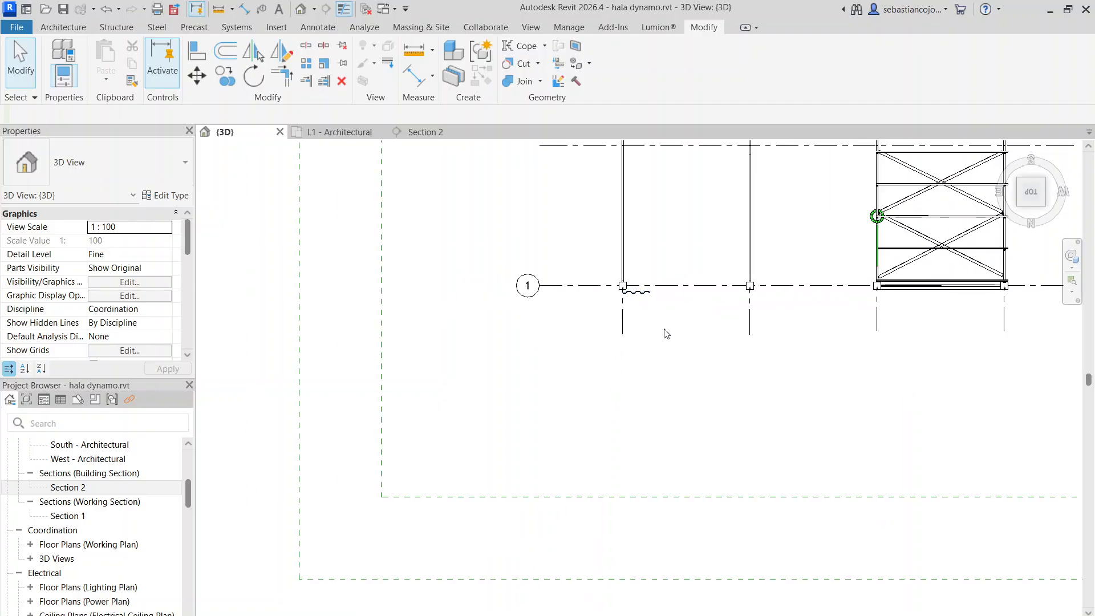
# Look at the hall obliquely and examine the new sheeting strip beside the end column on grid 1
pyautogui.moveTo(572, 360); pyautogui.dragTo(457, 376, button='middle')
pyautogui.scroll(-5, 572, 371)
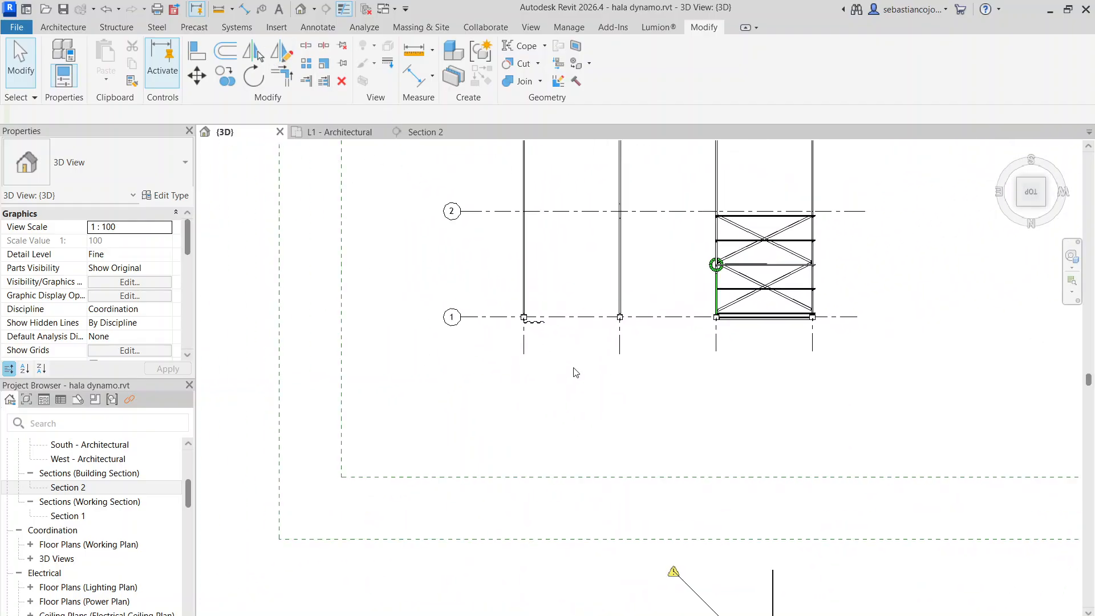
pyautogui.keyDown('shift'); pyautogui.moveTo(710, 406); pyautogui.dragTo(662, 271, button='middle'); pyautogui.keyUp('shift')
pyautogui.scroll(10, 829, 519)
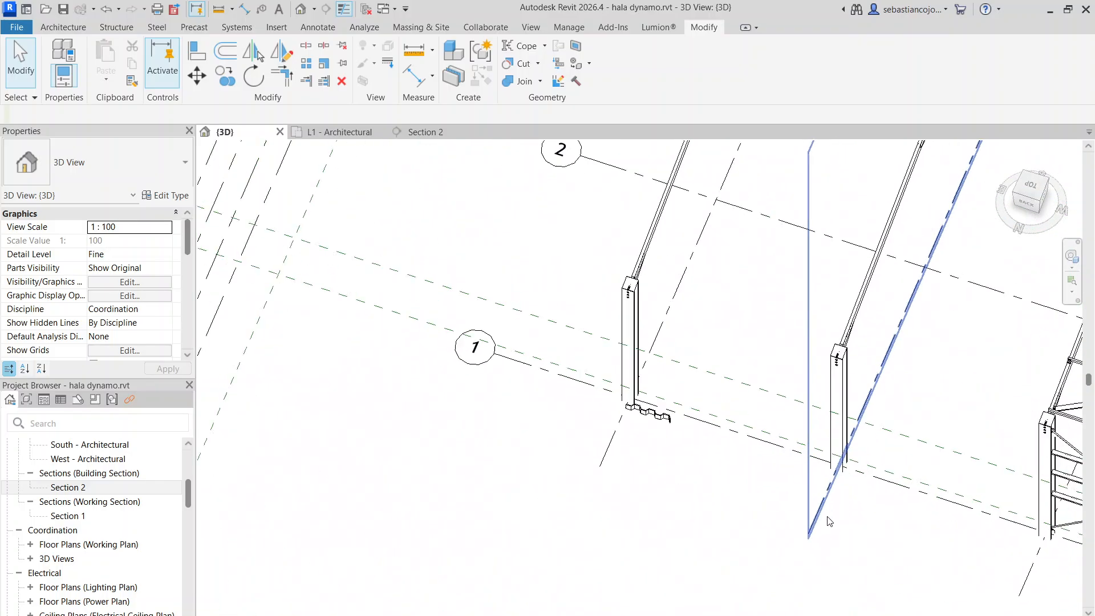
pyautogui.scroll(-7, 577, 335)
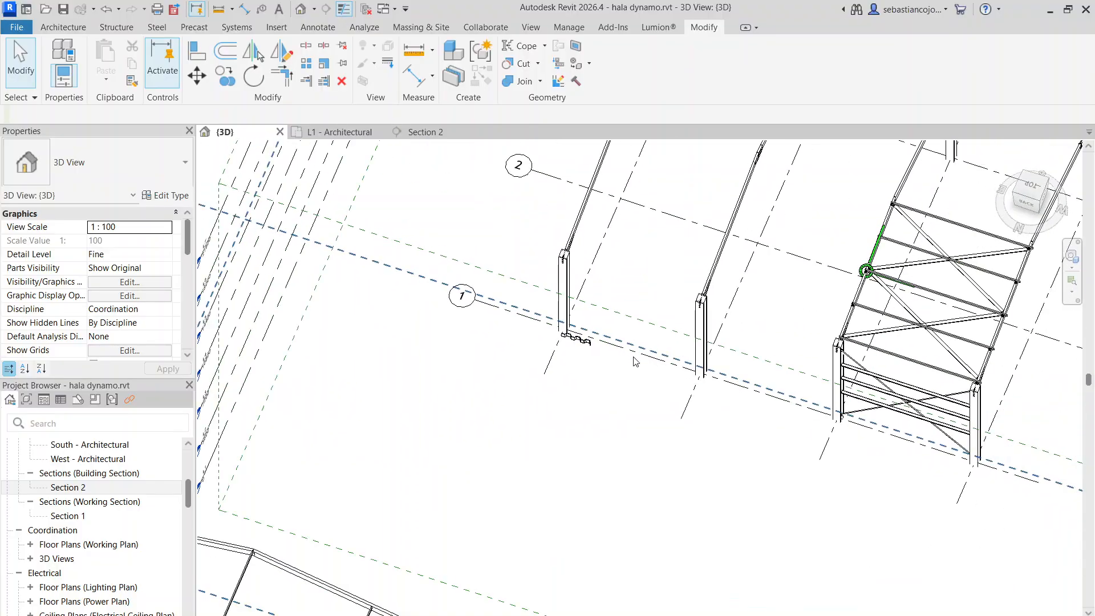
pyautogui.keyDown('shift'); pyautogui.moveTo(636, 365); pyautogui.dragTo(500, 304, button='middle'); pyautogui.keyUp('shift')
pyautogui.click(544, 285)
pyautogui.scroll(4, 544, 285)
pyautogui.scroll(2, 500, 304)
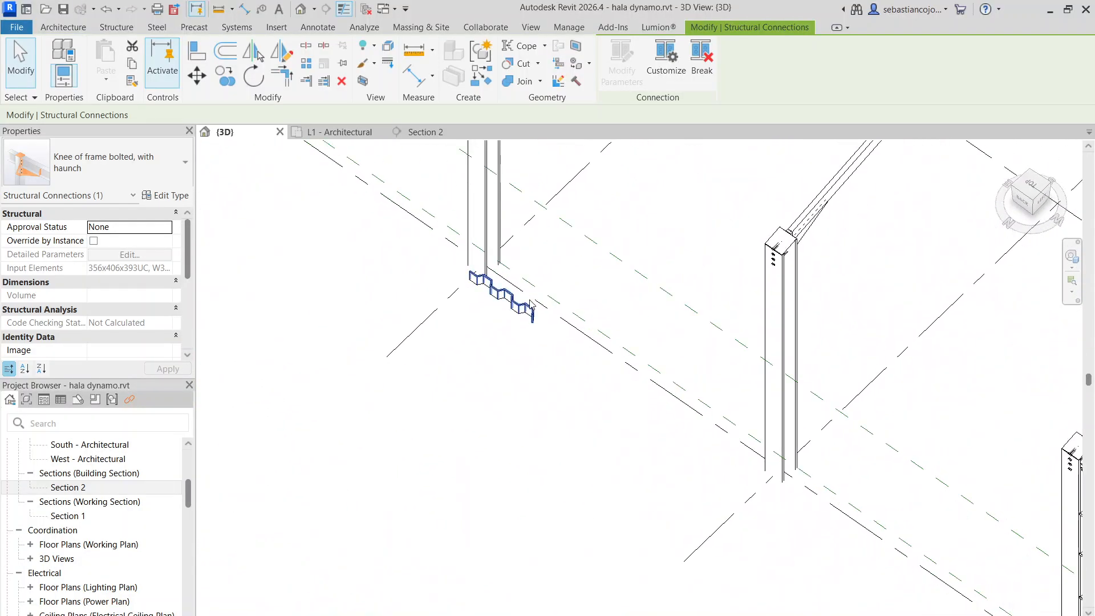
# Stretch the corrugated sheeting's upper face upward in stages until it reaches the top of the end column
pyautogui.click(502, 305)
pyautogui.scroll(5, 503, 303)
pyautogui.scroll(1, 509, 279)
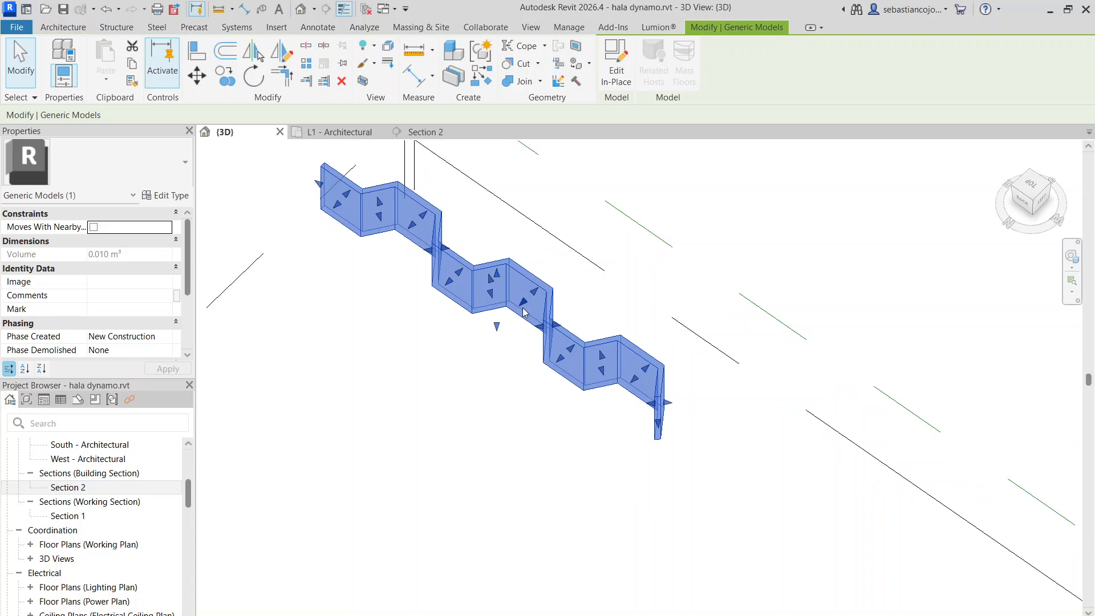
pyautogui.scroll(-4, 511, 288)
pyautogui.scroll(4, 511, 299)
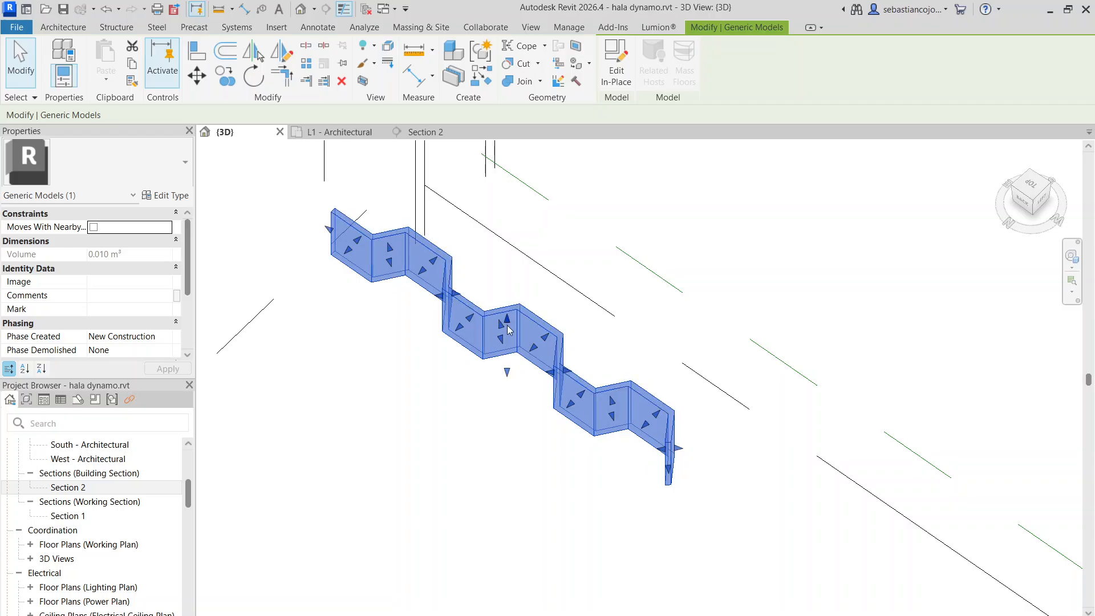
pyautogui.moveTo(507, 319); pyautogui.dragTo(539, 195)
pyautogui.scroll(-3, 537, 361)
pyautogui.moveTo(531, 350); pyautogui.dragTo(544, 445, button='middle')
pyautogui.scroll(-3, 537, 384)
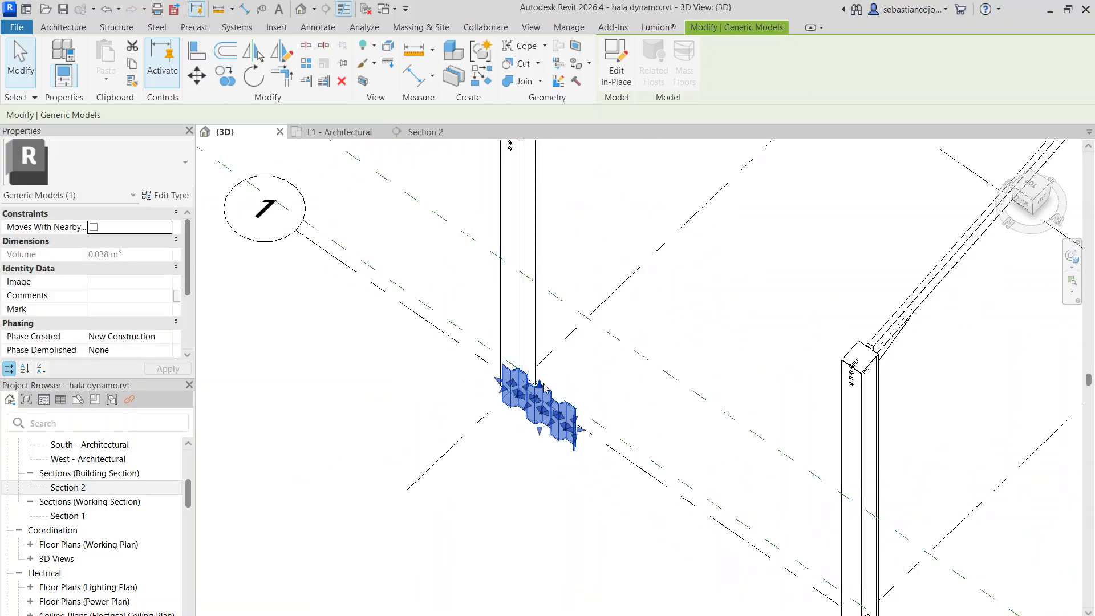
pyautogui.moveTo(541, 387); pyautogui.dragTo(561, 197)
pyautogui.scroll(-2, 530, 323)
pyautogui.scroll(5, 530, 323)
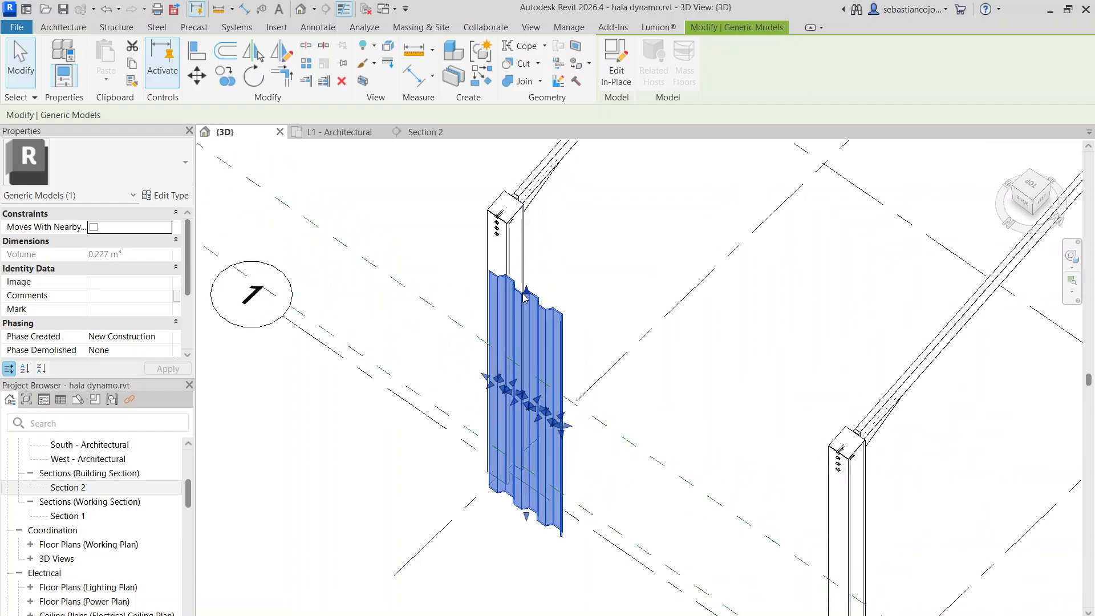
pyautogui.moveTo(550, 242); pyautogui.dragTo(548, 210)
pyautogui.scroll(-6, 562, 247)
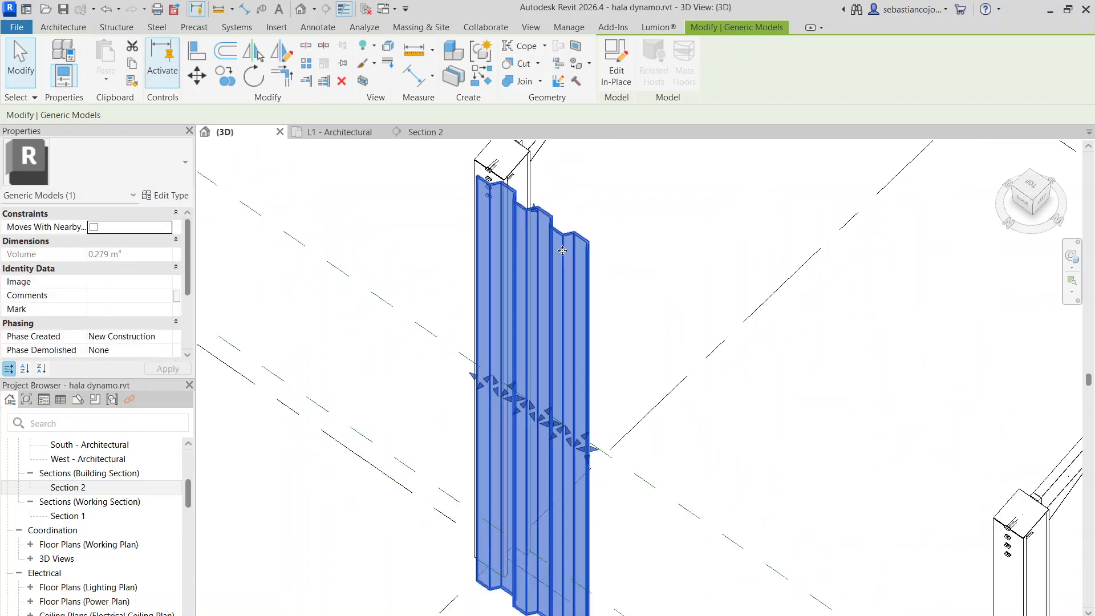
pyautogui.keyDown('shift'); pyautogui.moveTo(576, 303); pyautogui.dragTo(582, 377, button='middle'); pyautogui.keyUp('shift')
# Open the corrugated sheeting beside the grid 1 column for in-place editing and select its extrusion
pyautogui.scroll(5, 592, 384)
pyautogui.scroll(-8, 592, 384)
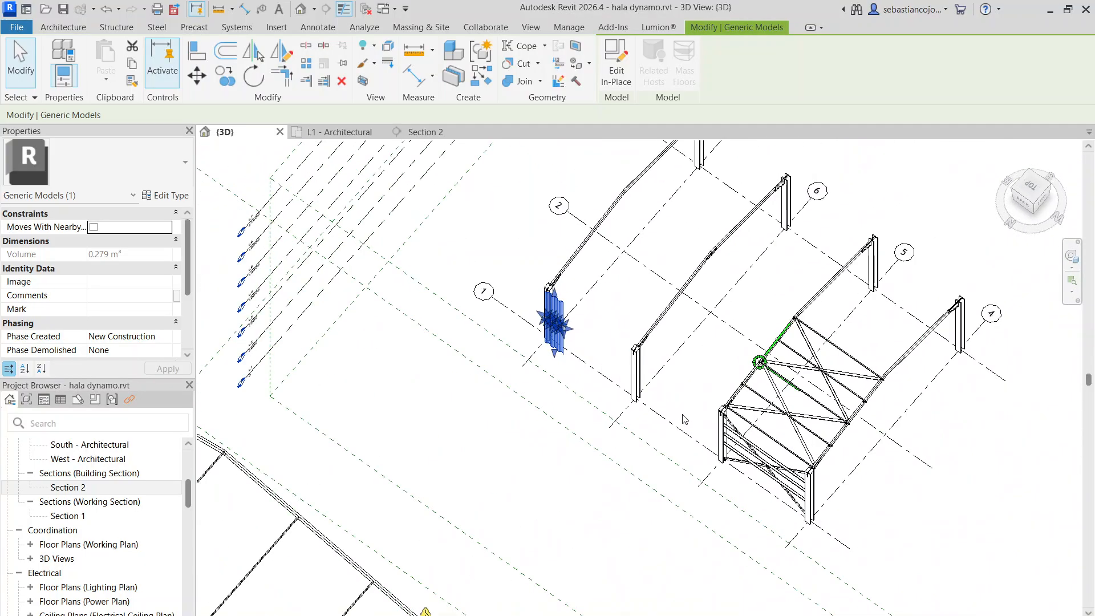
pyautogui.scroll(8, 595, 363)
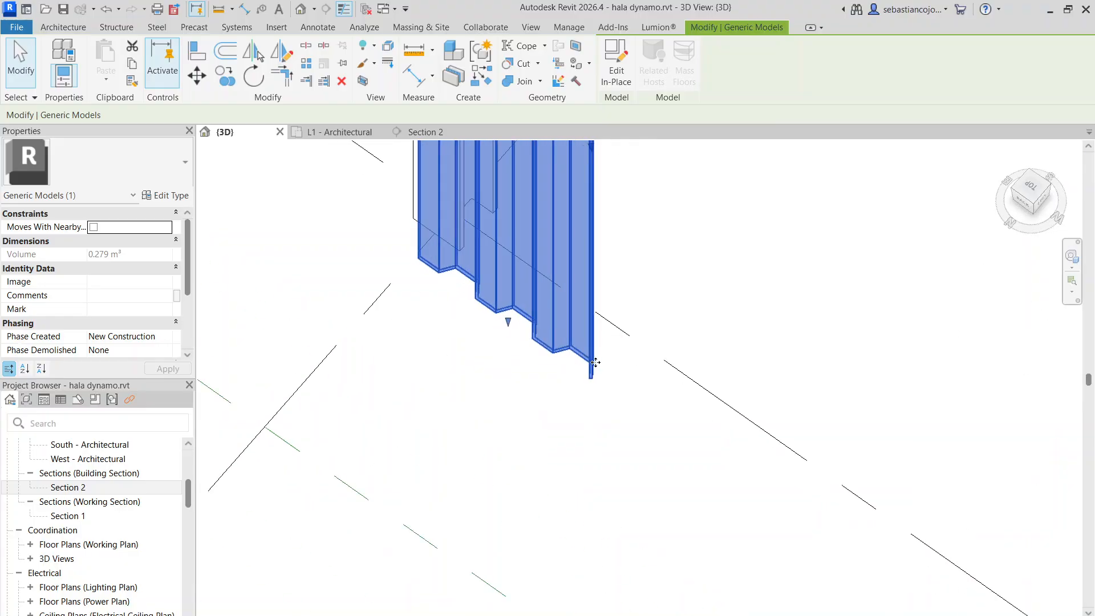
pyautogui.doubleClick(589, 370)
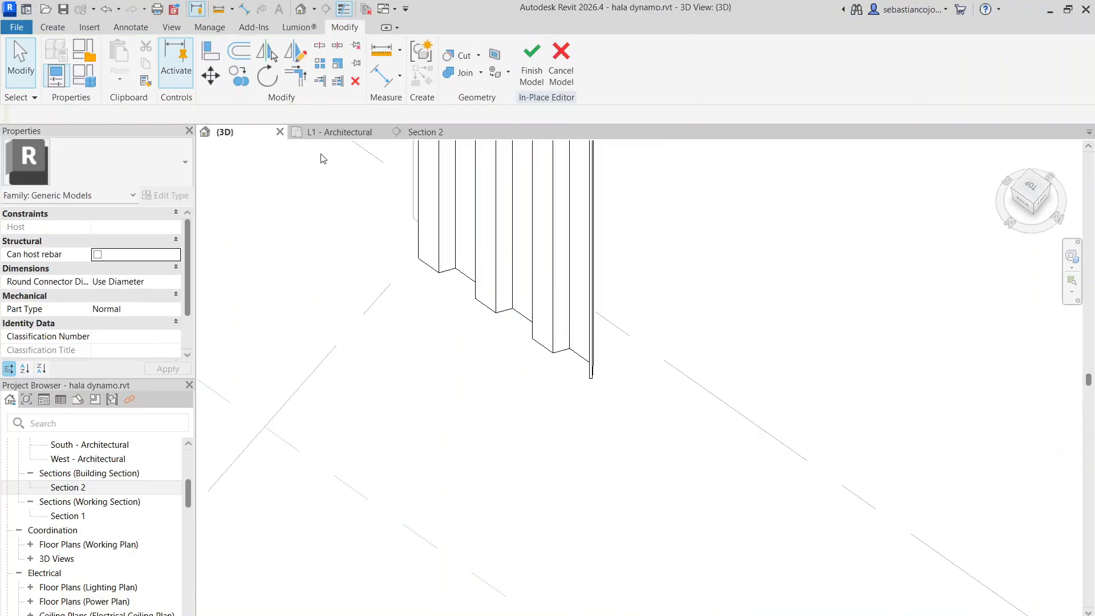
pyautogui.scroll(-6, 499, 214)
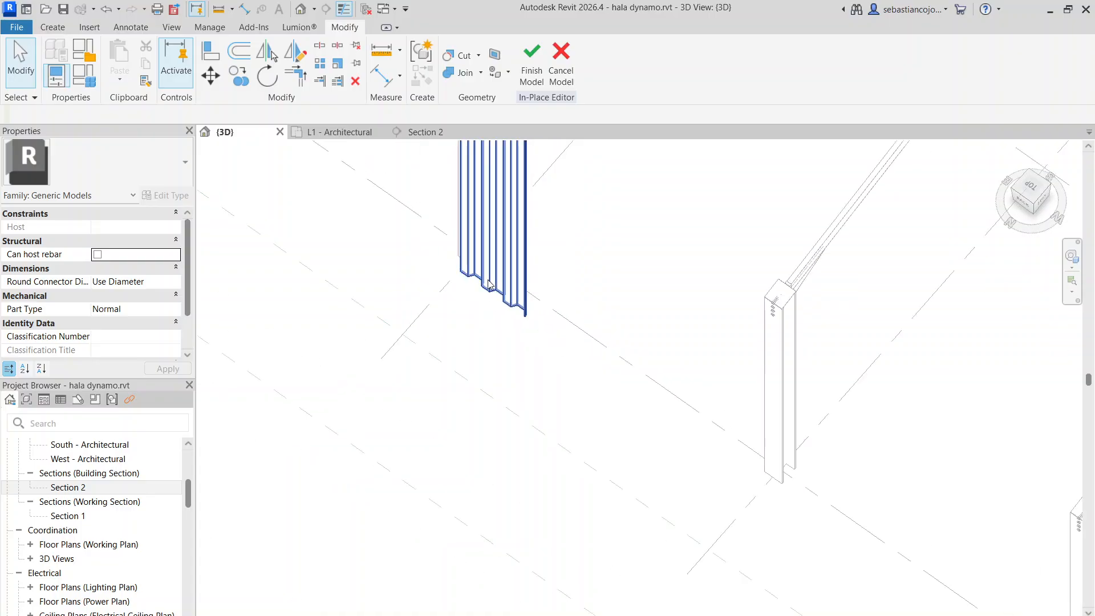
pyautogui.scroll(4, 499, 214)
pyautogui.scroll(-3, 499, 220)
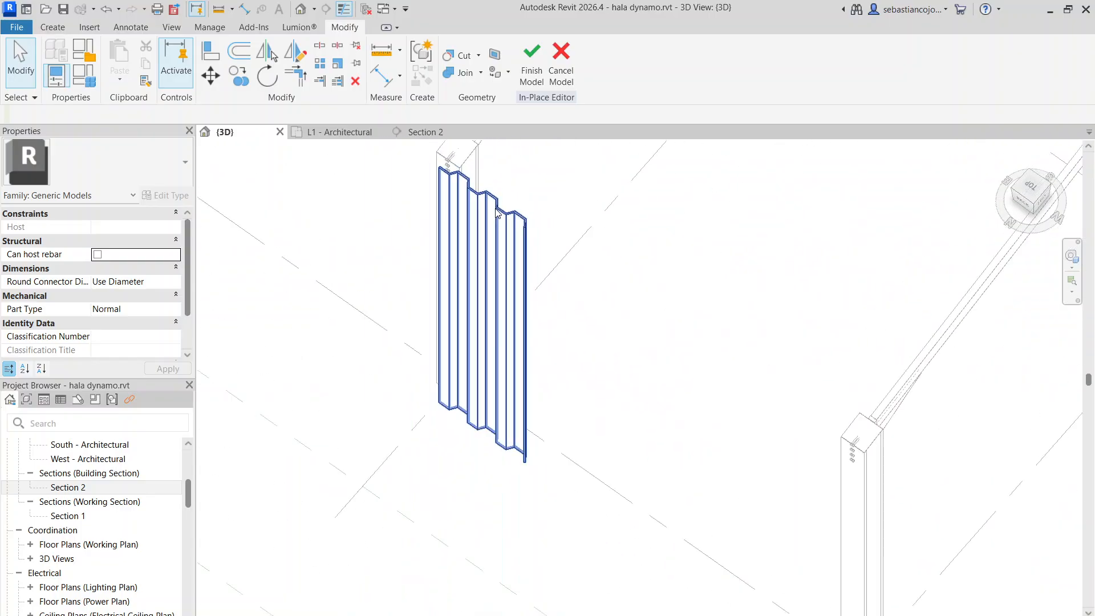
pyautogui.moveTo(498, 231)
pyautogui.keyDown('shift'); pyautogui.mouseDown(button='middle')
pyautogui.moveTo(496, 318)
pyautogui.moveTo(391, 301)
pyautogui.moveTo(215, 296)
pyautogui.moveTo(442, 257)
pyautogui.moveTo(572, 266)
pyautogui.moveTo(582, 347)
pyautogui.moveTo(488, 261)
pyautogui.mouseUp(button='middle'); pyautogui.keyUp('shift')
pyautogui.scroll(2, 488, 261)
pyautogui.scroll(-3, 488, 259)
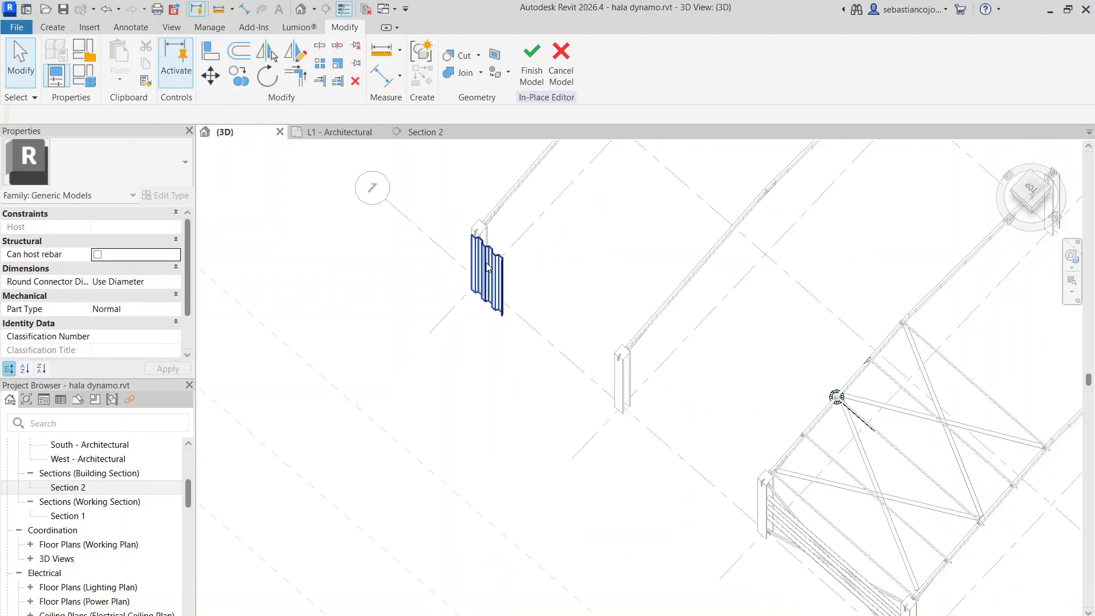
pyautogui.scroll(5, 496, 268)
pyautogui.scroll(3, 480, 280)
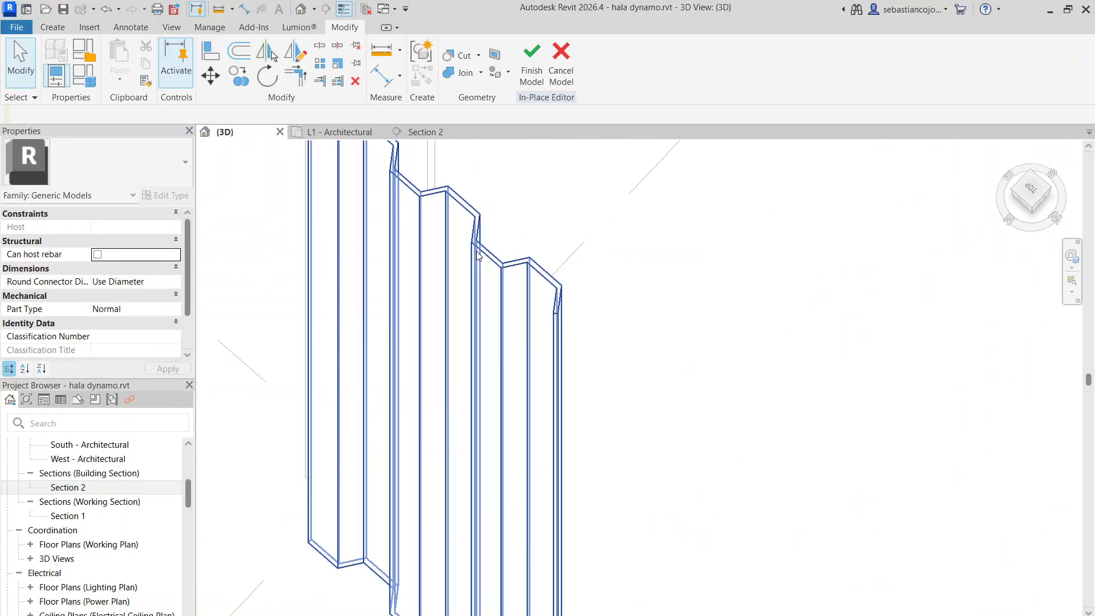
pyautogui.click(477, 257)
pyautogui.scroll(-5, 389, 386)
pyautogui.scroll(-3, 463, 308)
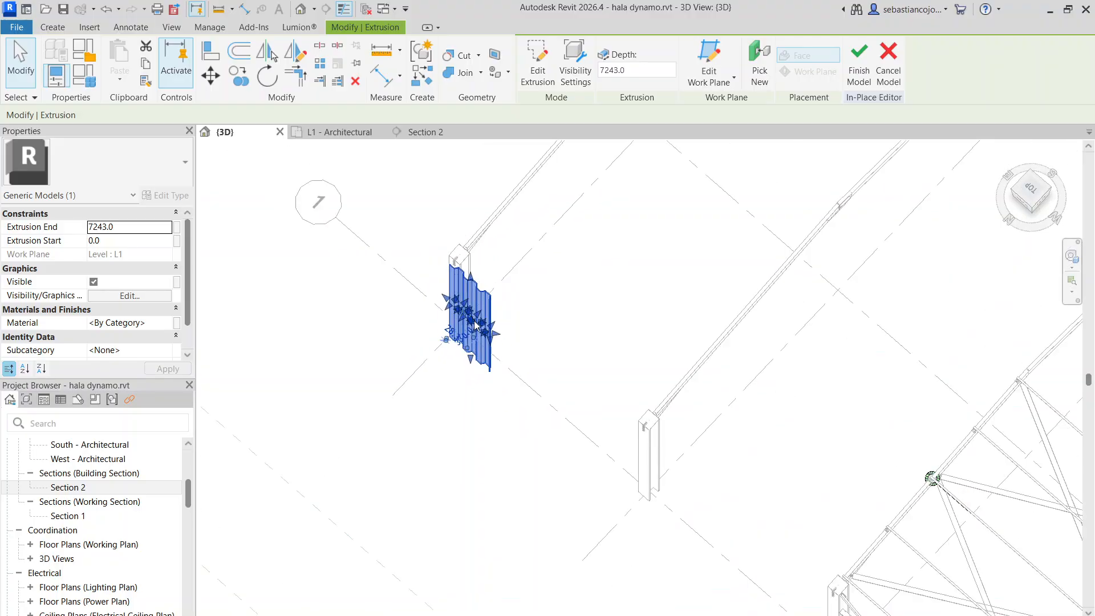
pyautogui.scroll(4, 496, 263)
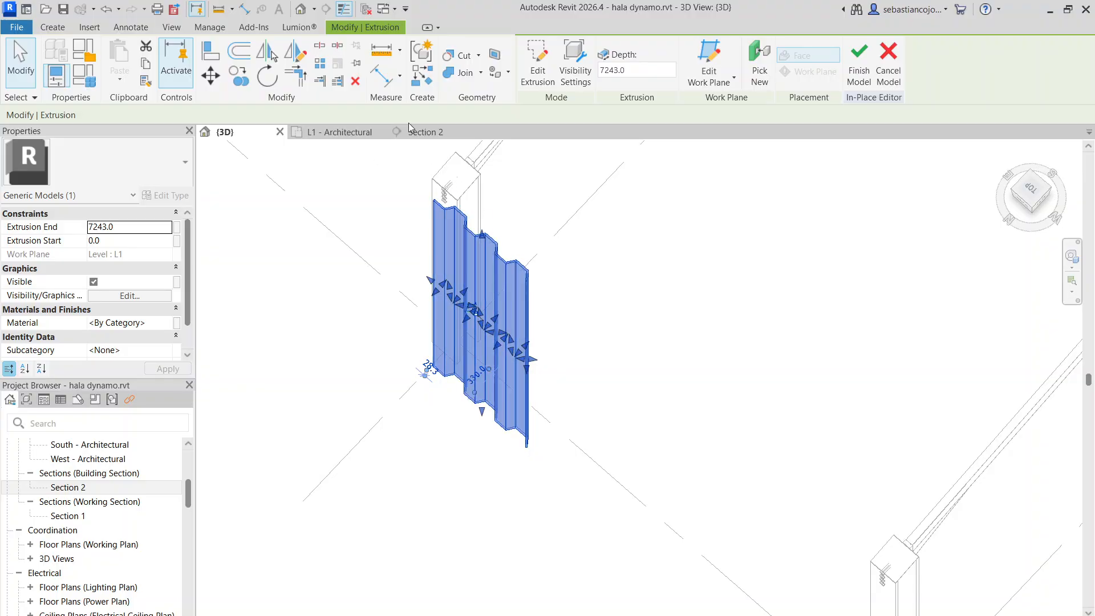
pyautogui.click(348, 133)
pyautogui.scroll(-3, 570, 319)
pyautogui.scroll(5, 627, 257)
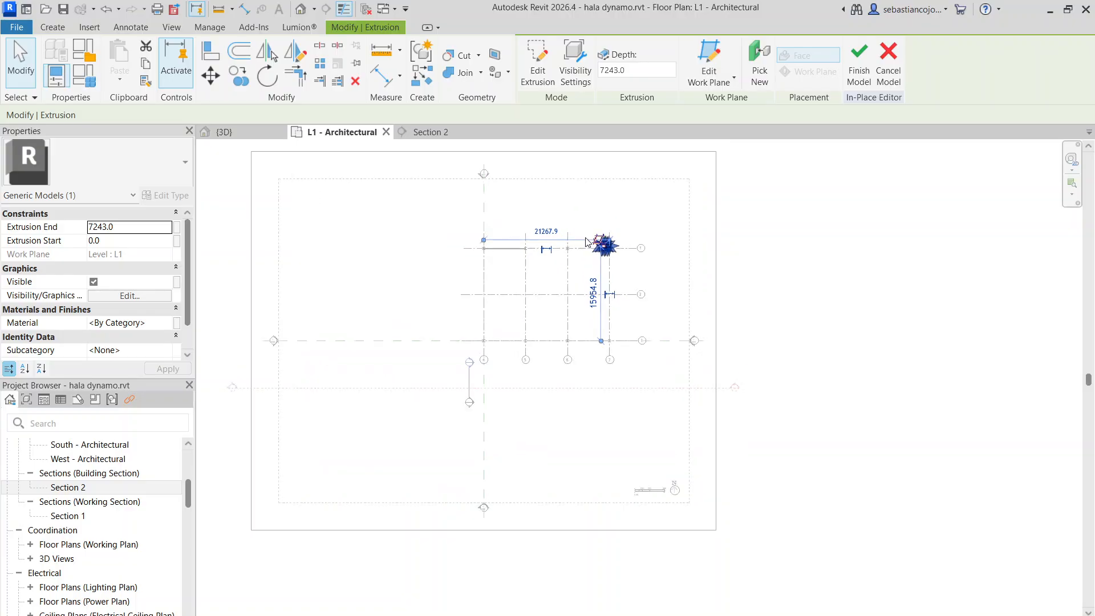
pyautogui.click(661, 254)
pyautogui.scroll(-6, 840, 282)
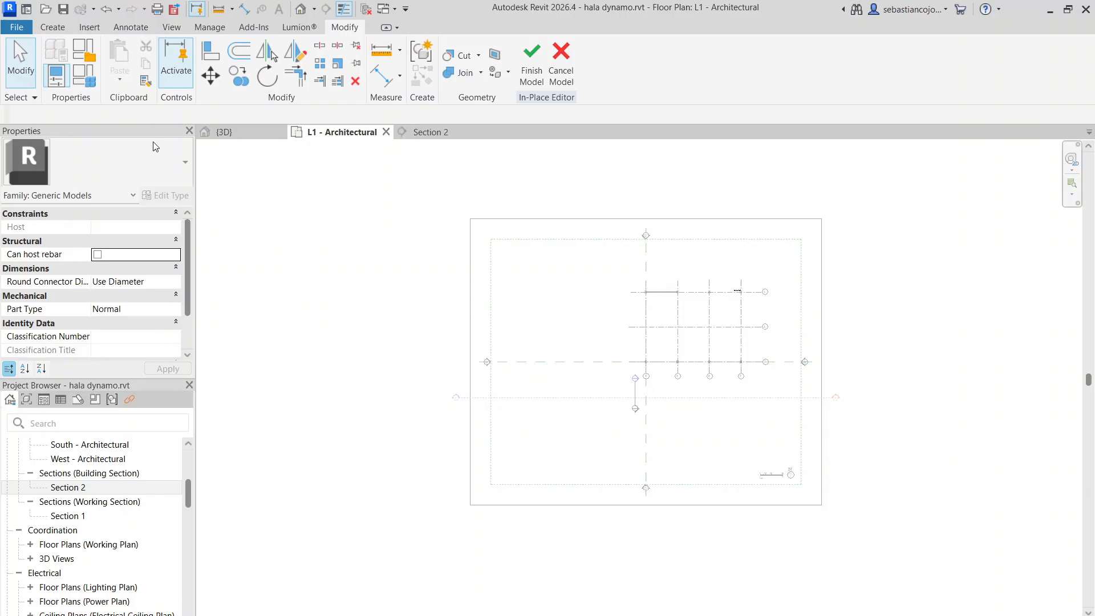
pyautogui.click(224, 132)
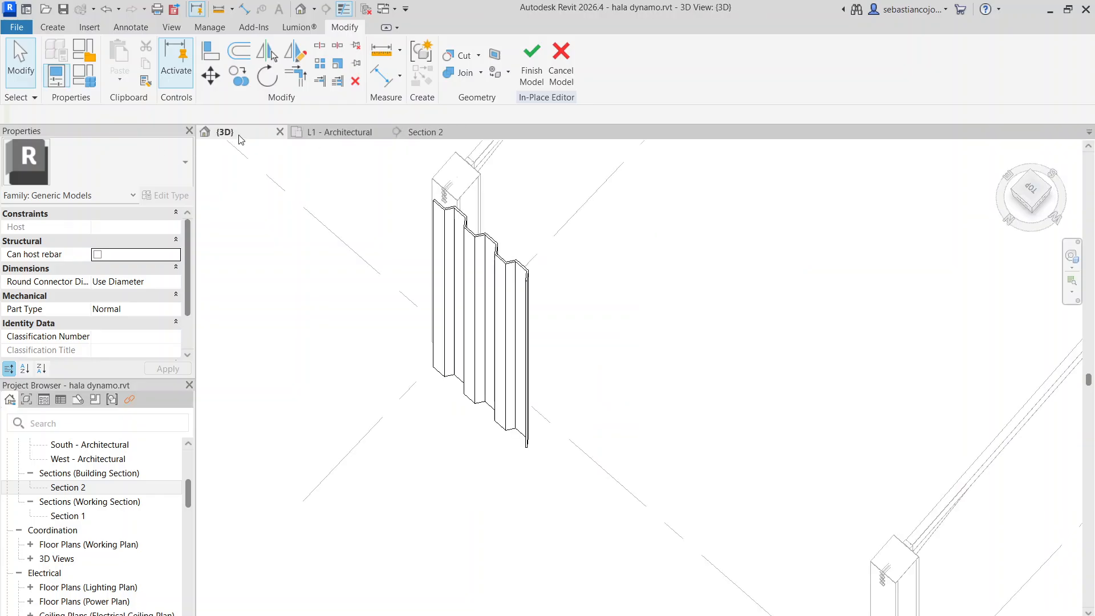
# Look at the hall from the top and open the sketch of the sheeting extrusion for editing
pyautogui.click(1030, 192)
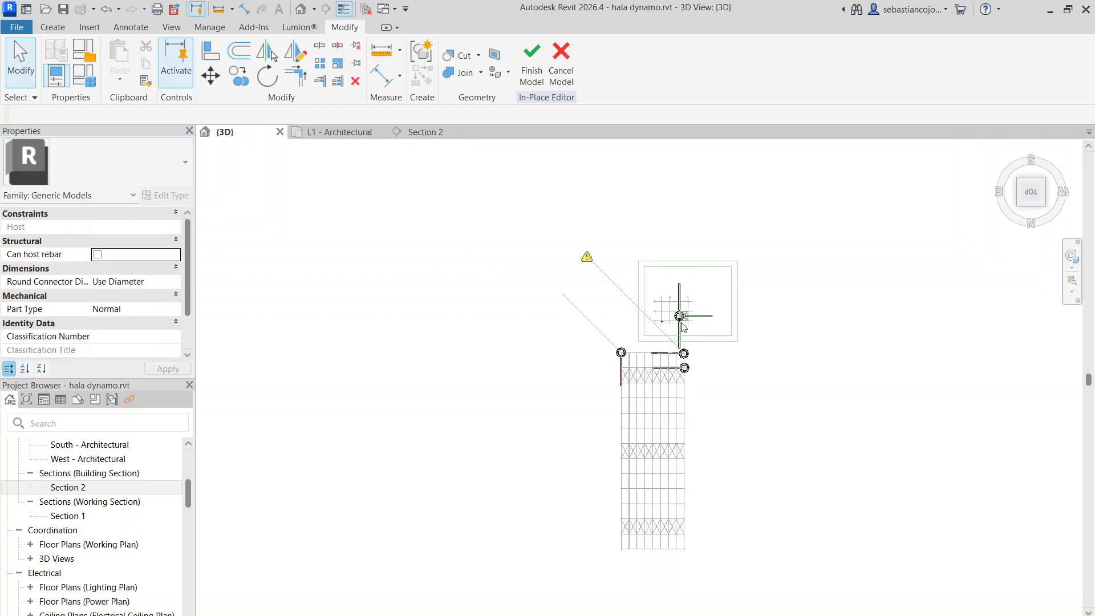
pyautogui.scroll(4, 682, 326)
pyautogui.scroll(4, 399, 362)
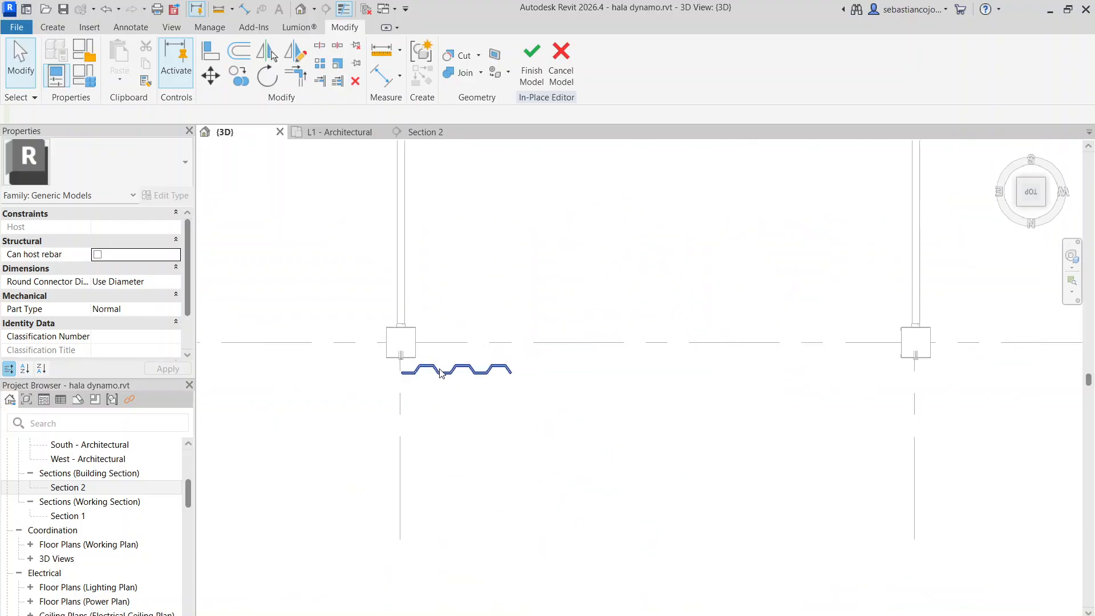
pyautogui.scroll(7, 412, 371)
pyautogui.scroll(-2, 587, 252)
pyautogui.scroll(1, 492, 333)
pyautogui.scroll(-1, 494, 334)
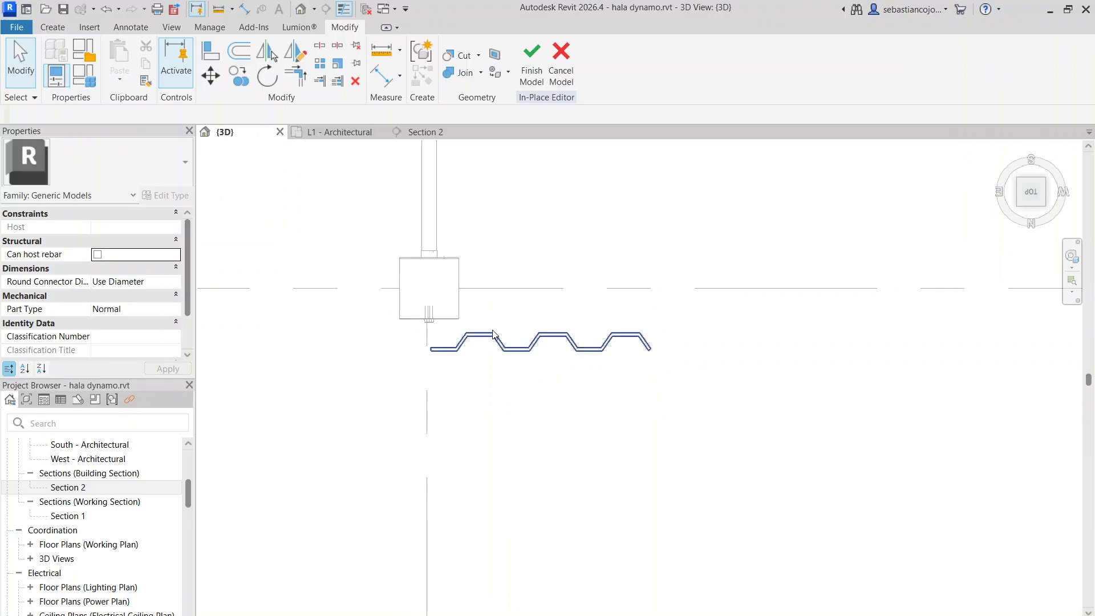
pyautogui.scroll(2, 501, 339)
pyautogui.scroll(-3, 522, 345)
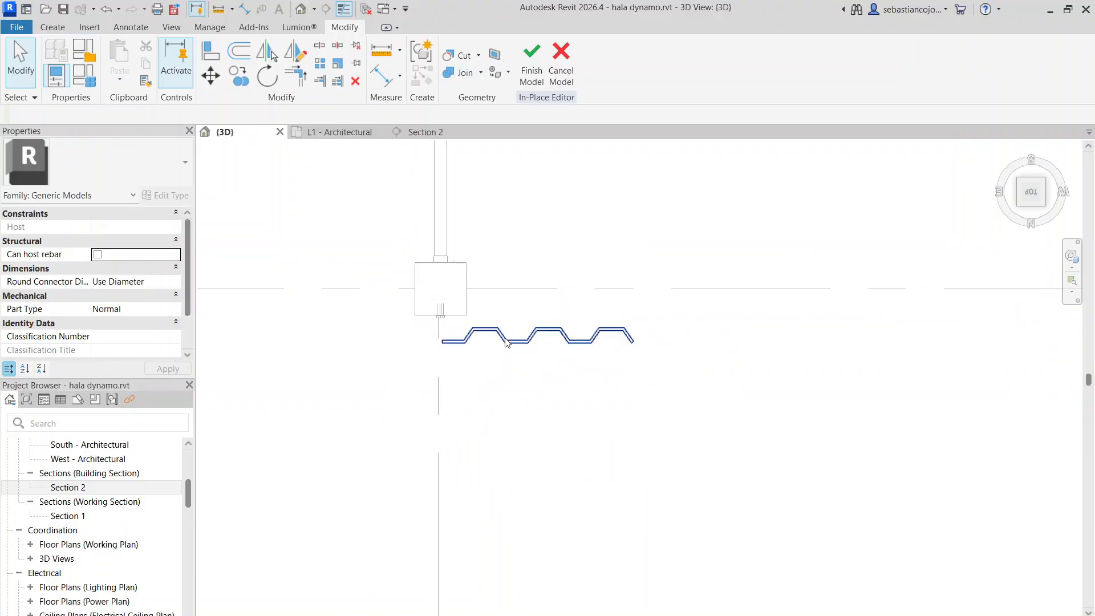
pyautogui.click(506, 341)
pyautogui.scroll(3, 630, 348)
pyautogui.scroll(-5, 629, 347)
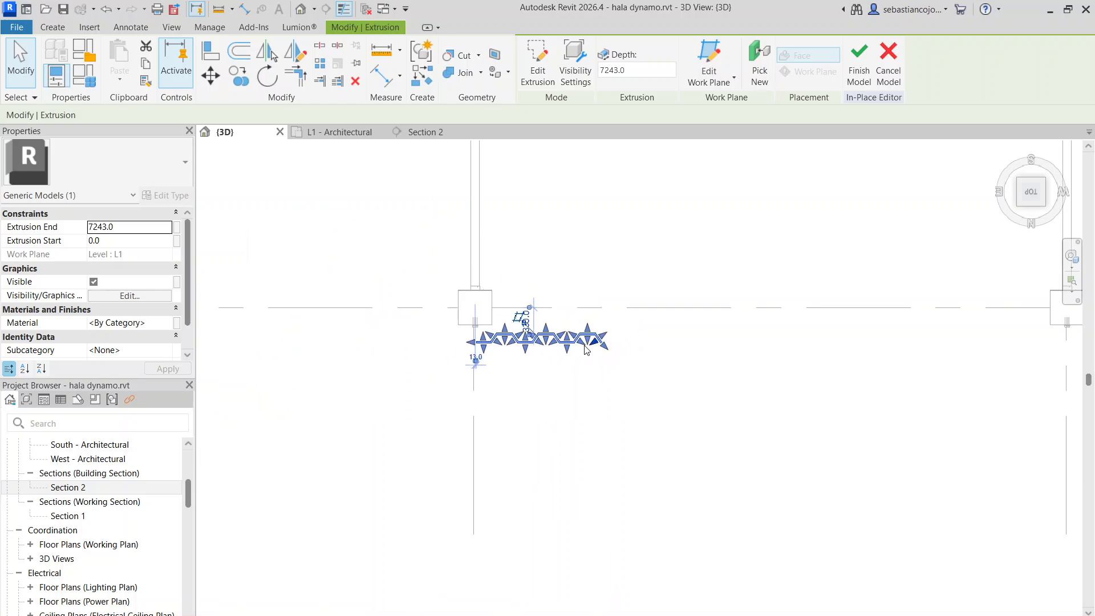
pyautogui.scroll(6, 610, 346)
pyautogui.doubleClick(593, 324)
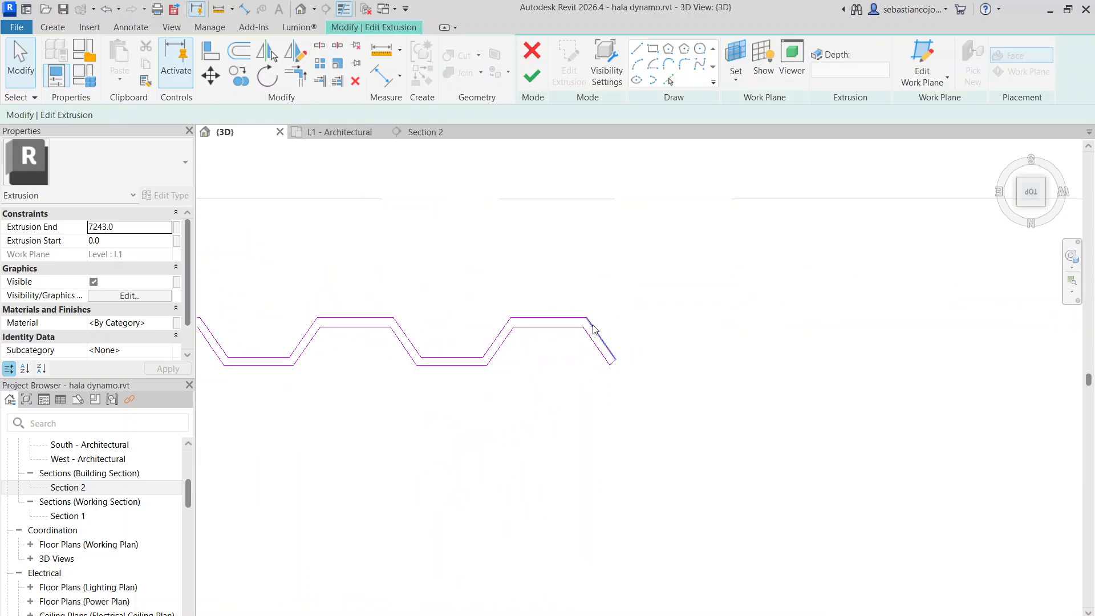
# Delete the two sloping lines and the short closing line at the far end of the three-wave profile
pyautogui.moveTo(598, 355); pyautogui.dragTo(598, 352)
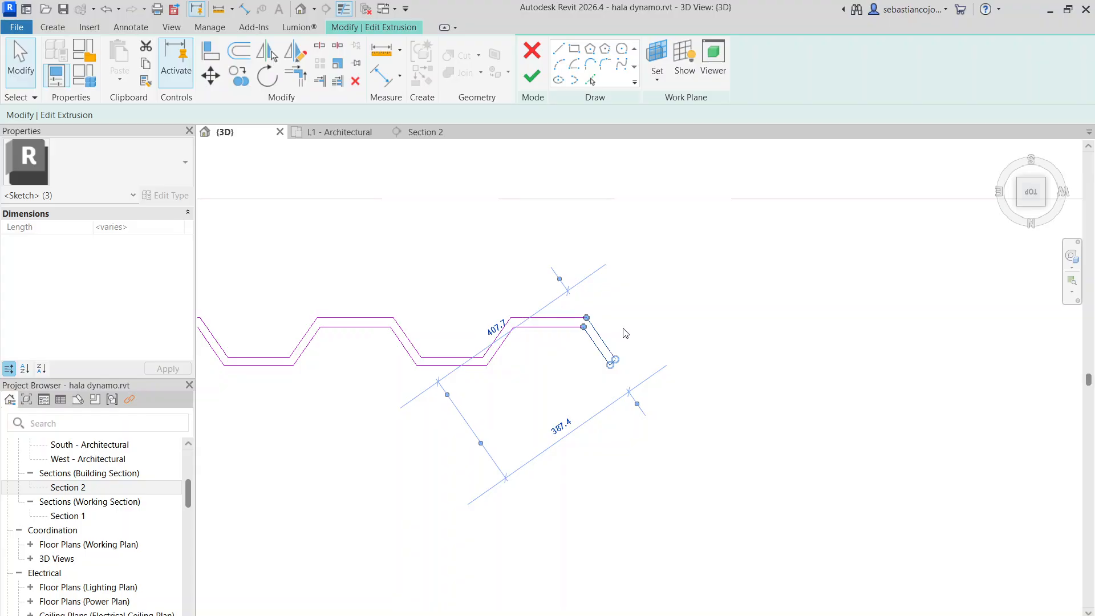
pyautogui.press('Delete')
pyautogui.scroll(-3, 704, 459)
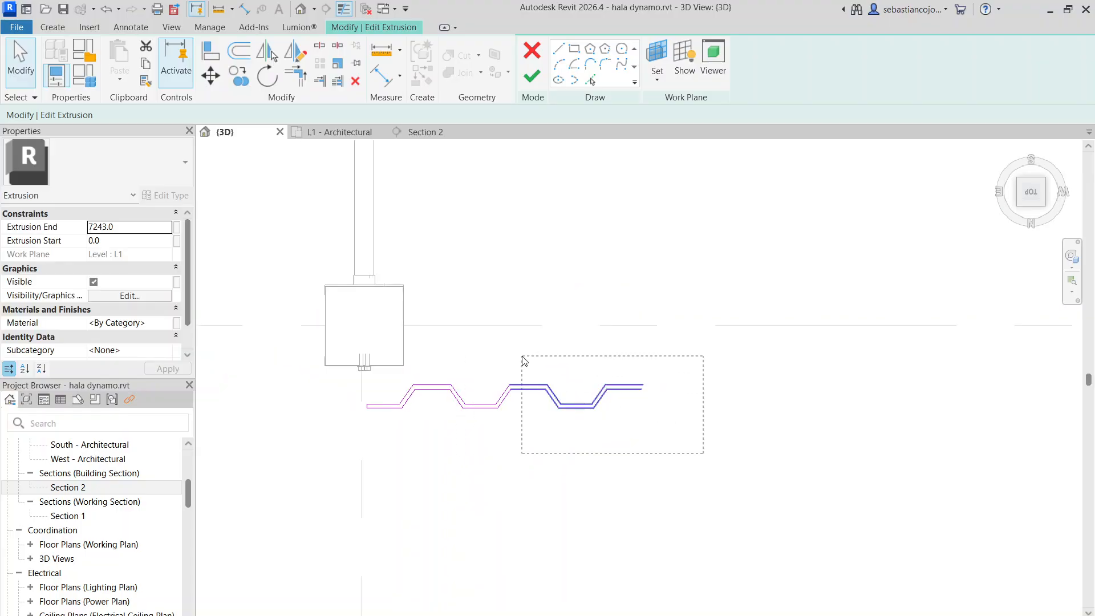
pyautogui.moveTo(524, 361); pyautogui.dragTo(477, 348)
pyautogui.click(239, 76)
pyautogui.scroll(2, 454, 385)
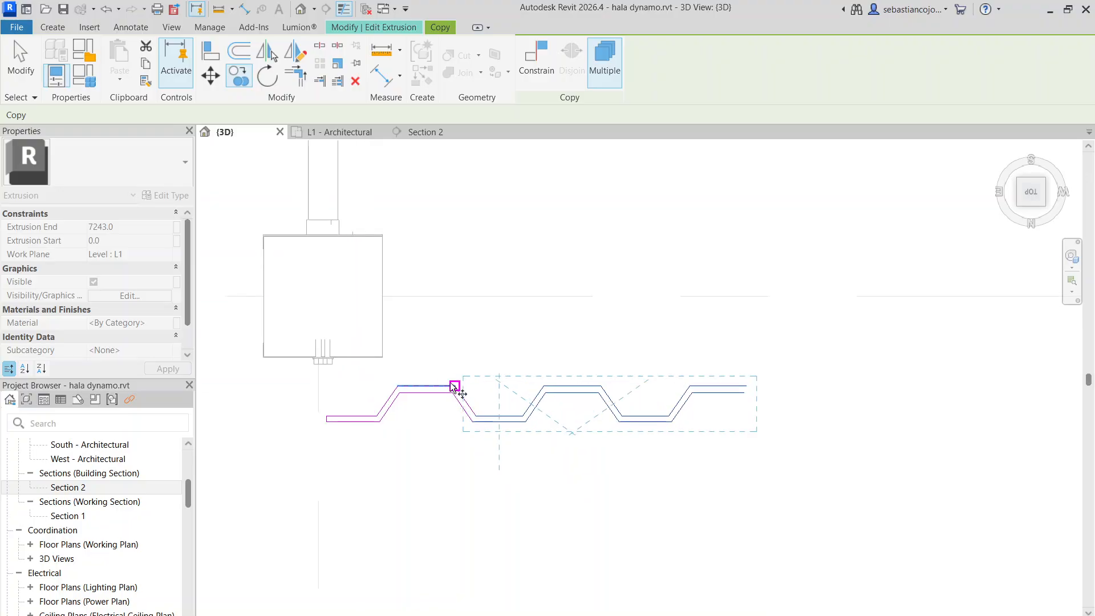
pyautogui.click(472, 425)
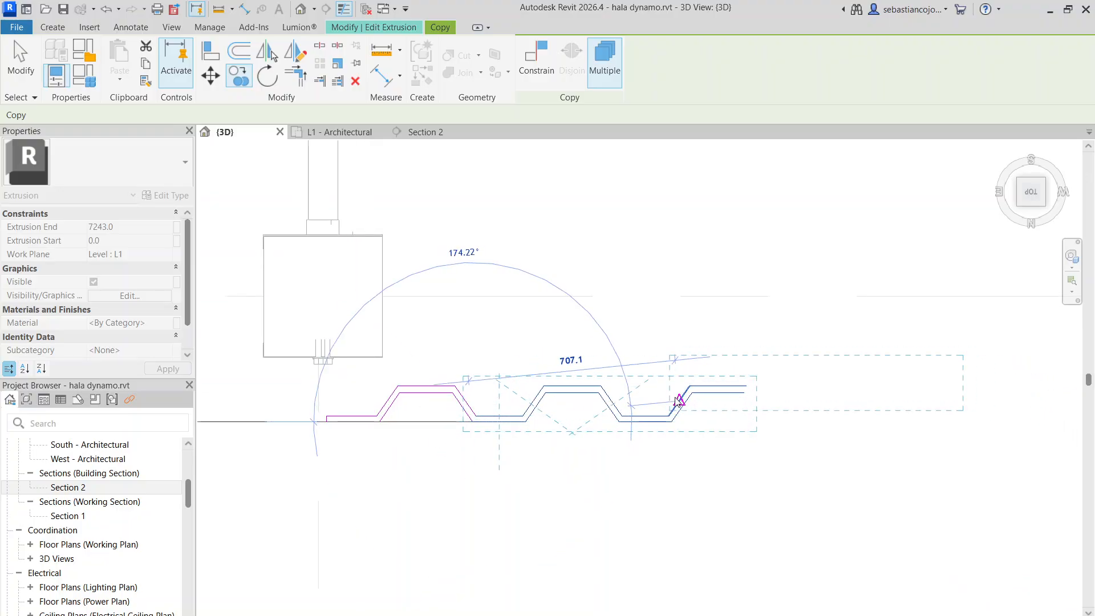
pyautogui.press('Escape')
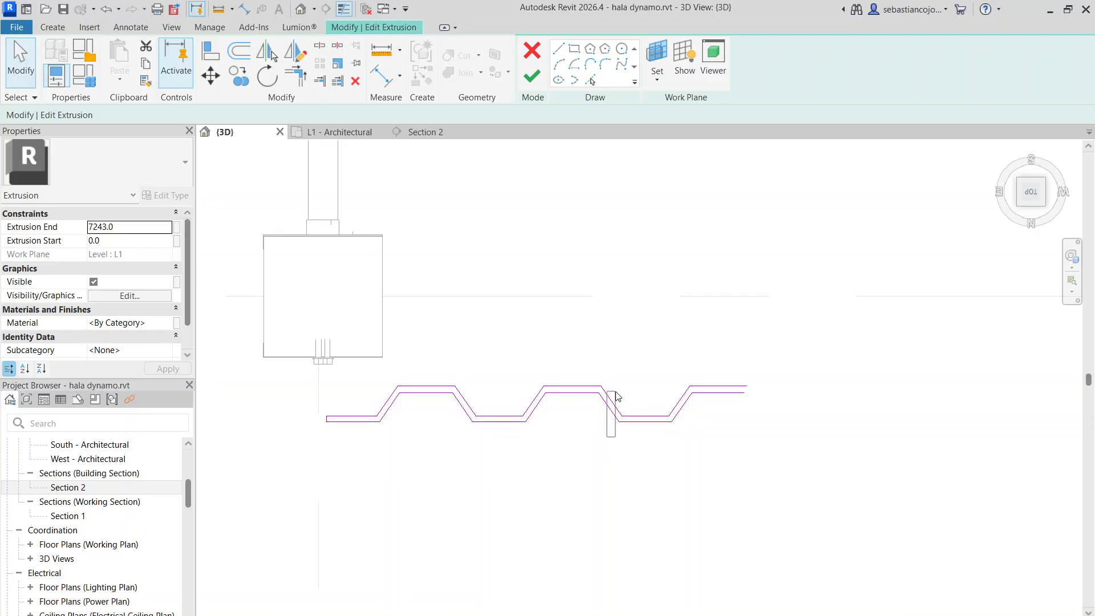
pyautogui.click(680, 400)
pyautogui.press('Escape')
# Delete the six lines of the incomplete third wave and copy the second wave's eight lines end to end for a five-wave profile
pyautogui.moveTo(669, 369); pyautogui.dragTo(616, 341)
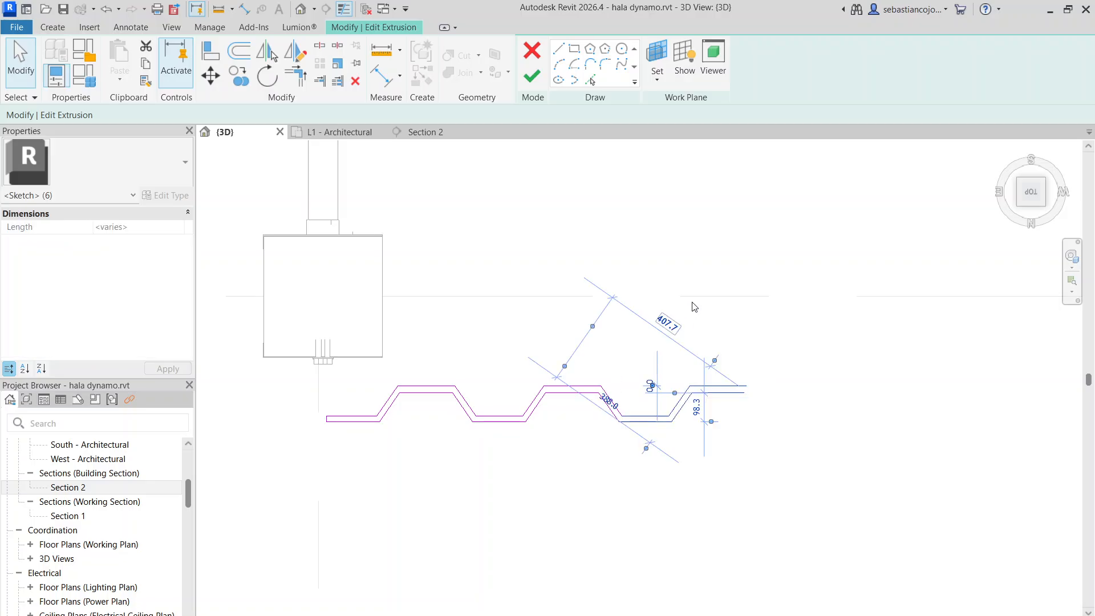
pyautogui.press('Delete')
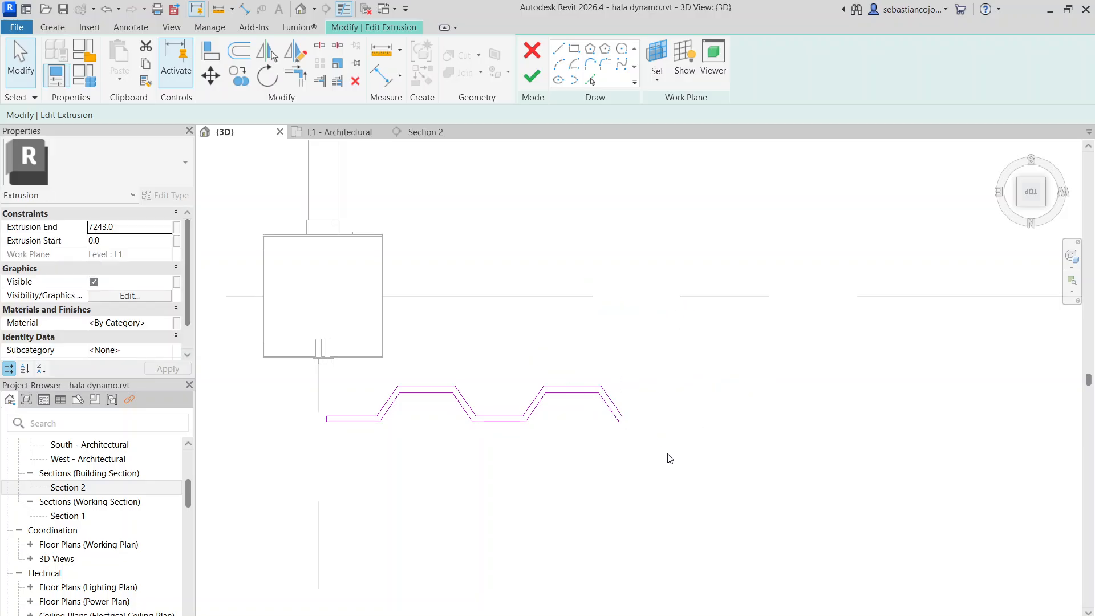
pyautogui.moveTo(499, 349); pyautogui.dragTo(503, 340)
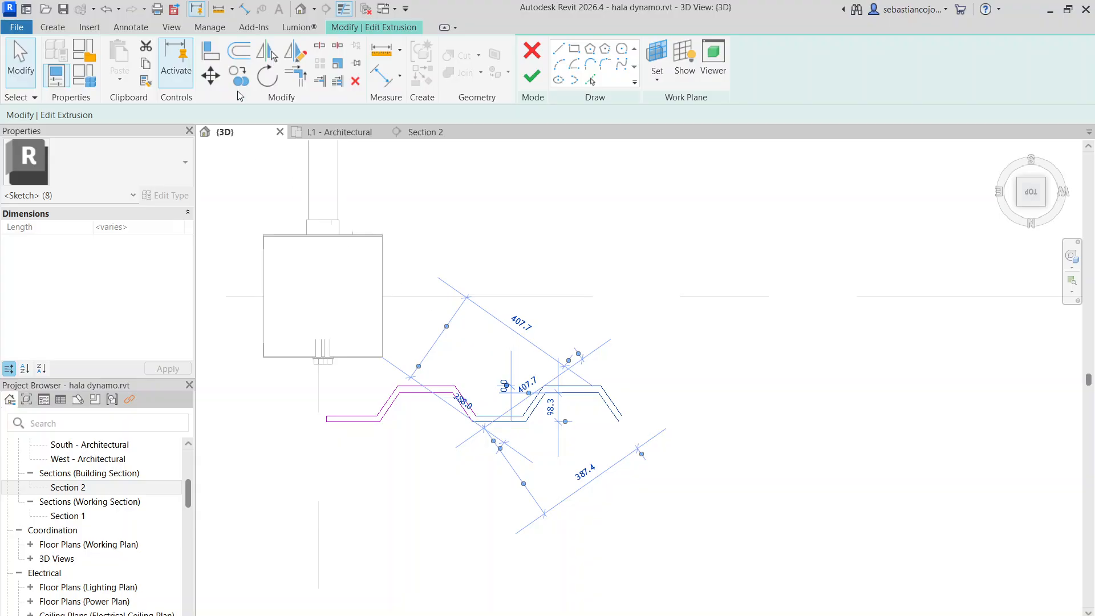
pyautogui.click(239, 76)
pyautogui.click(470, 422)
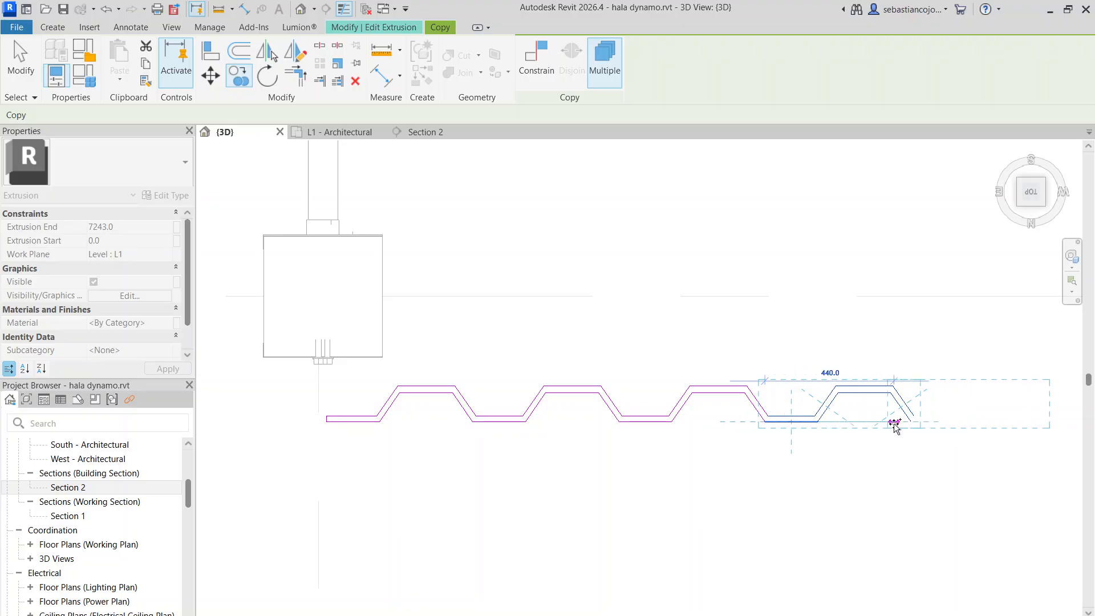
pyautogui.scroll(-3, 673, 415)
pyautogui.click(911, 422)
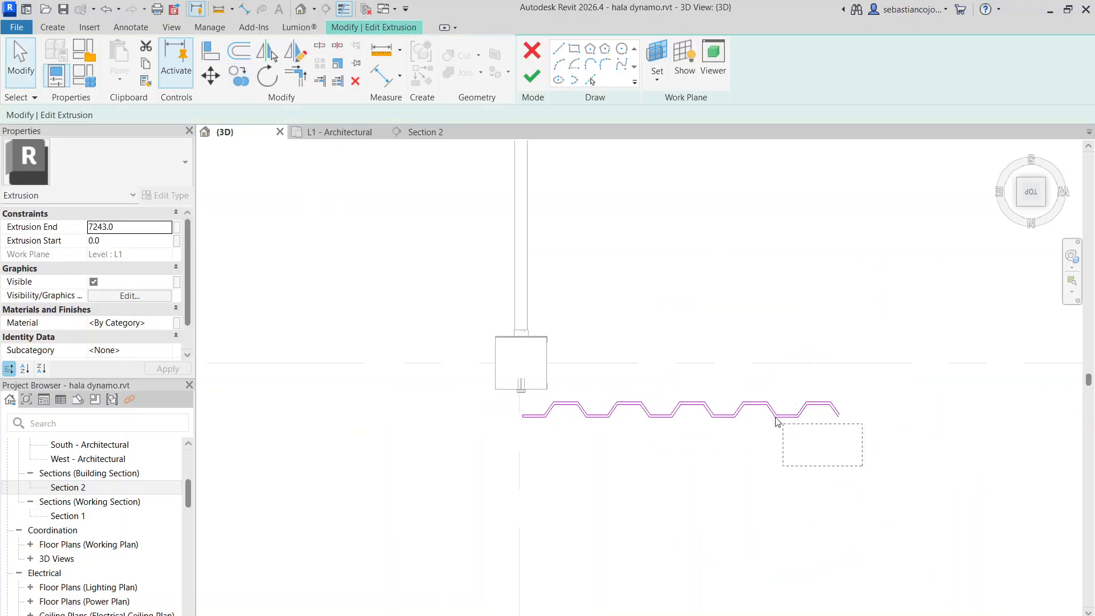
# Copy the four waves after the first one onto the profile's open end, extending the sketch to nine waves
pyautogui.moveTo(609, 364); pyautogui.dragTo(620, 378)
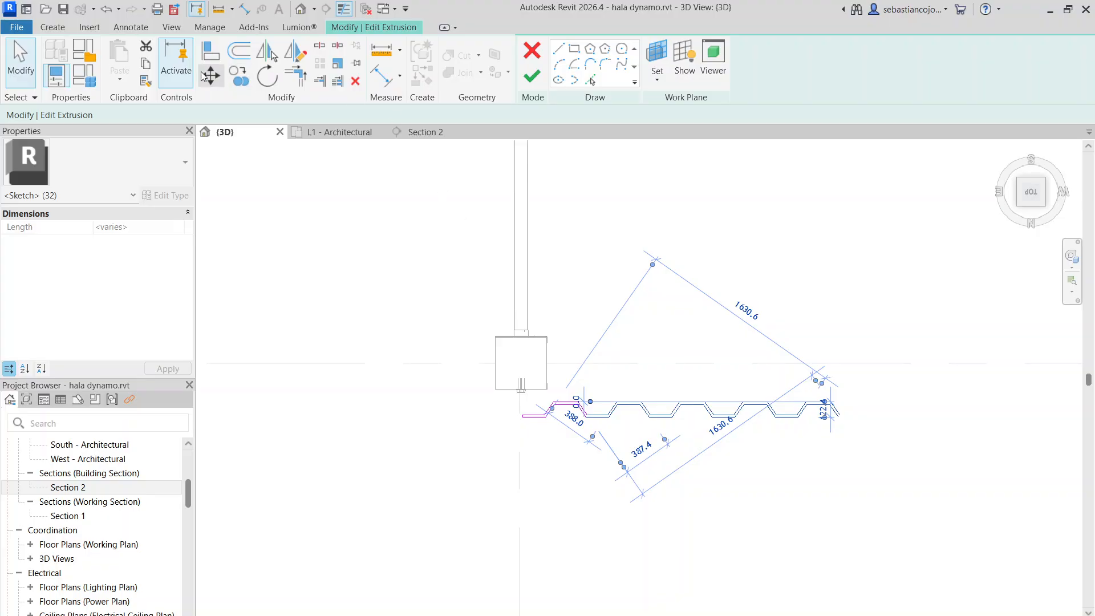
pyautogui.click(240, 76)
pyautogui.scroll(3, 579, 441)
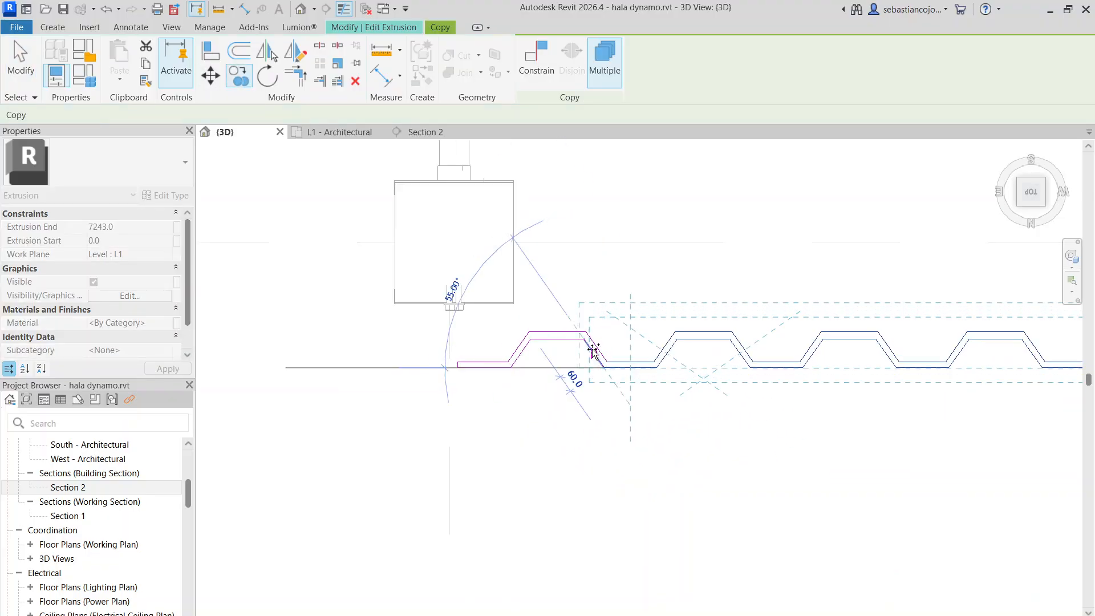
pyautogui.scroll(-3, 593, 350)
pyautogui.moveTo(593, 350); pyautogui.dragTo(494, 359, button='middle')
pyautogui.scroll(3, 759, 383)
pyautogui.click(733, 358)
pyautogui.scroll(-3, 731, 358)
pyautogui.moveTo(731, 358); pyautogui.dragTo(657, 327, button='middle')
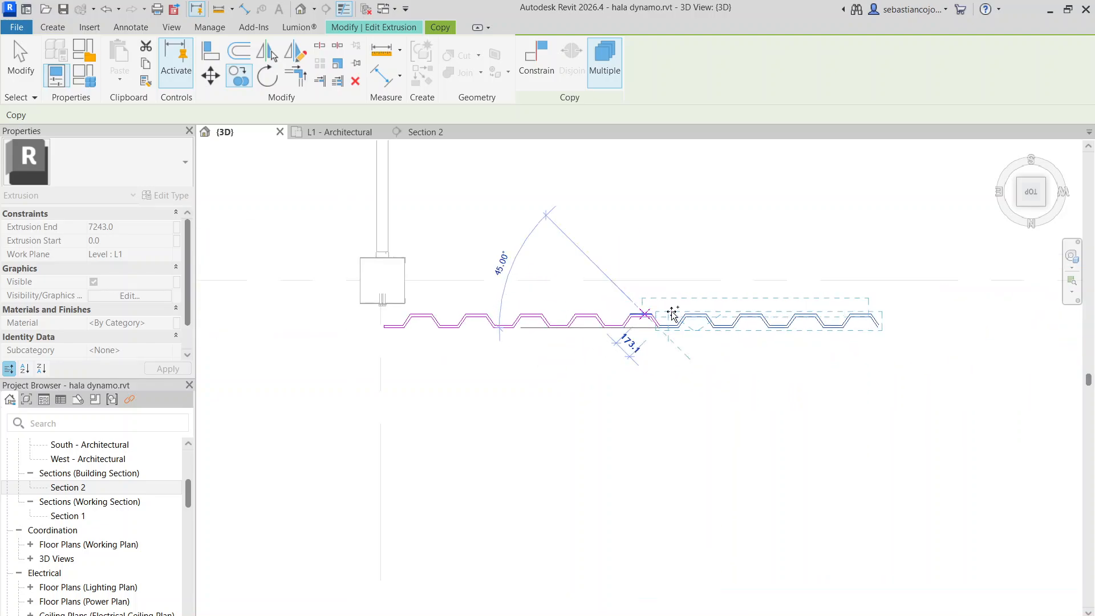
pyautogui.press('Escape')
pyautogui.press('Escape')
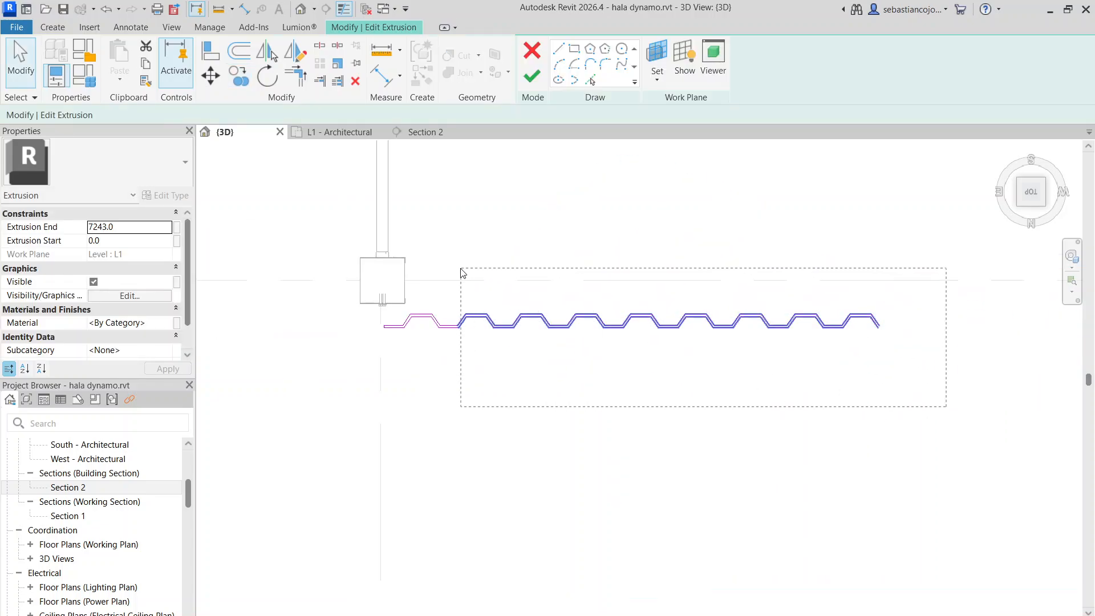
# Copy the eight waves after the first one onto the profile's open end, carrying the sketch past the second column
pyautogui.moveTo(463, 273); pyautogui.dragTo(413, 229)
pyautogui.click(240, 76)
pyautogui.scroll(2, 422, 325)
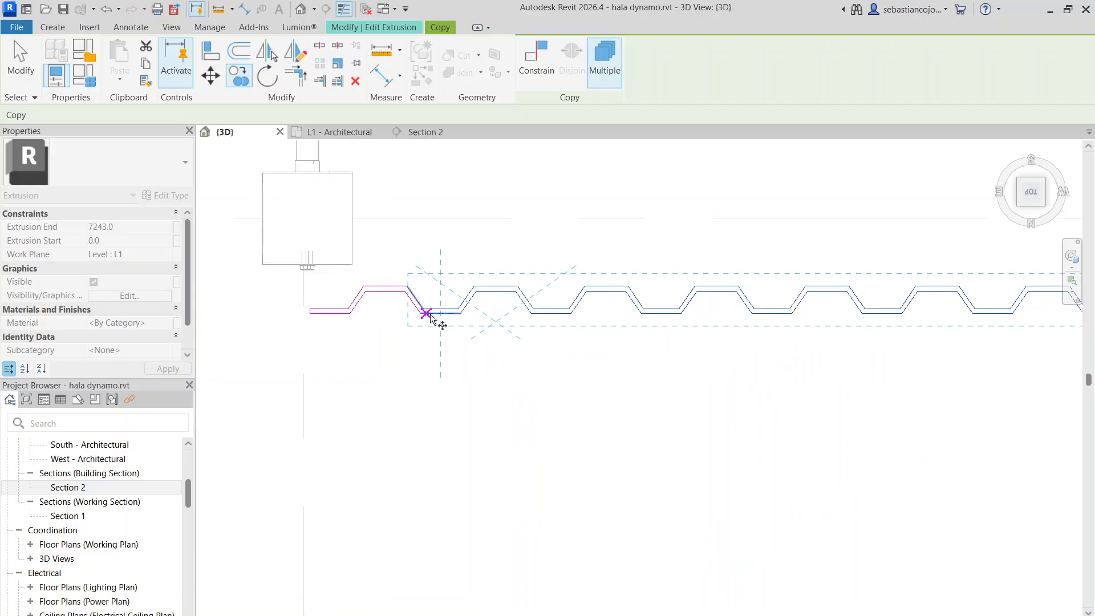
pyautogui.click(414, 312)
pyautogui.scroll(-3, 413, 312)
pyautogui.scroll(3, 720, 306)
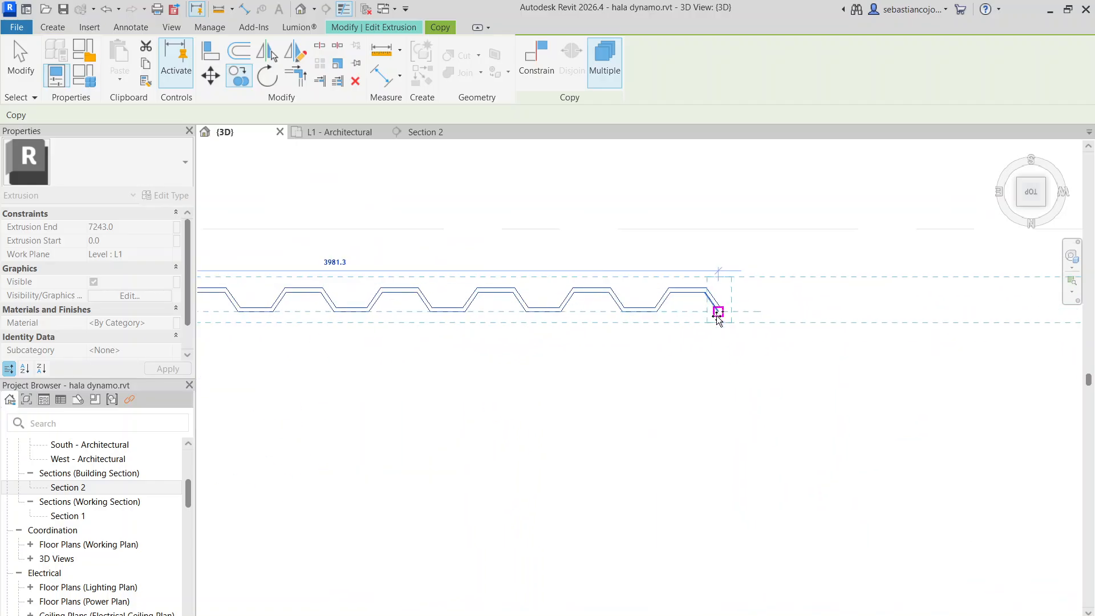
pyautogui.scroll(-4, 696, 308)
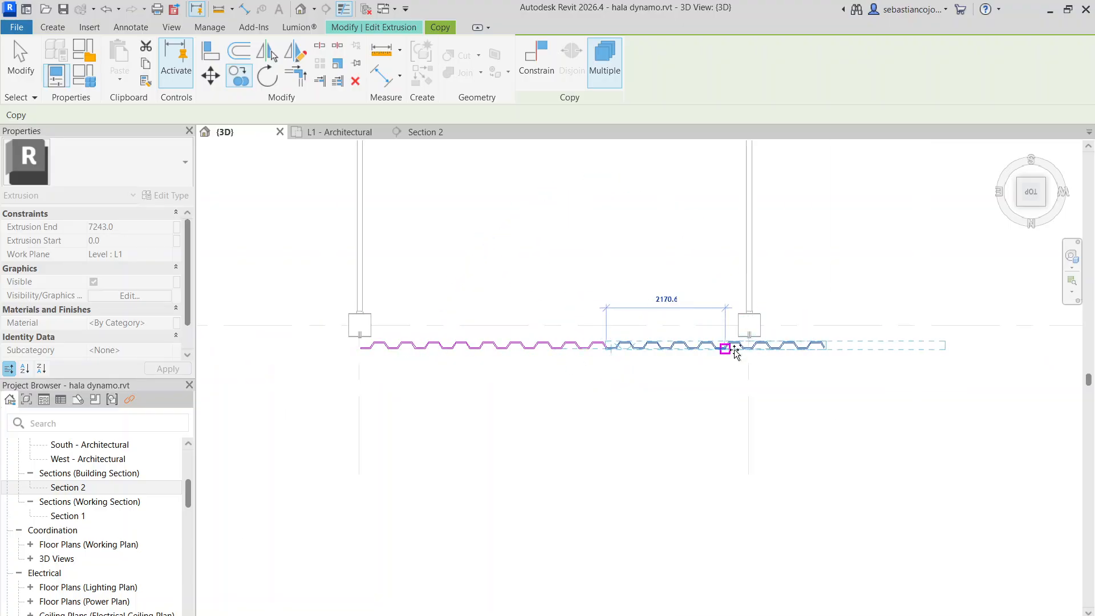
# Copy all the waves after the first one end to end twice, carrying the profile past the corner column
pyautogui.click(735, 353)
pyautogui.press('Escape')
pyautogui.moveTo(404, 291); pyautogui.dragTo(402, 288)
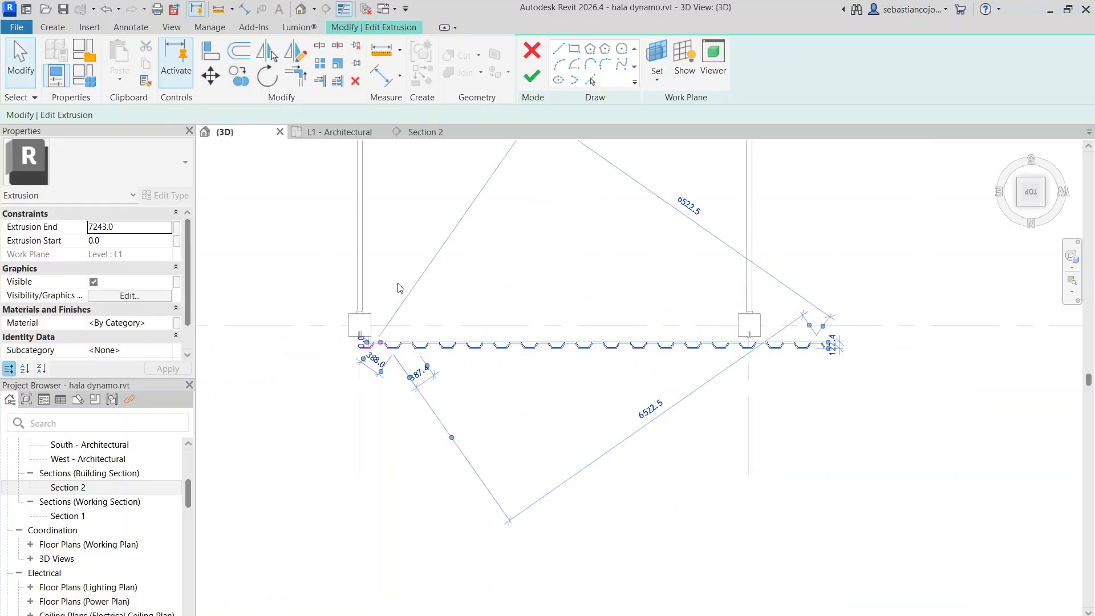
pyautogui.click(244, 81)
pyautogui.scroll(3, 336, 299)
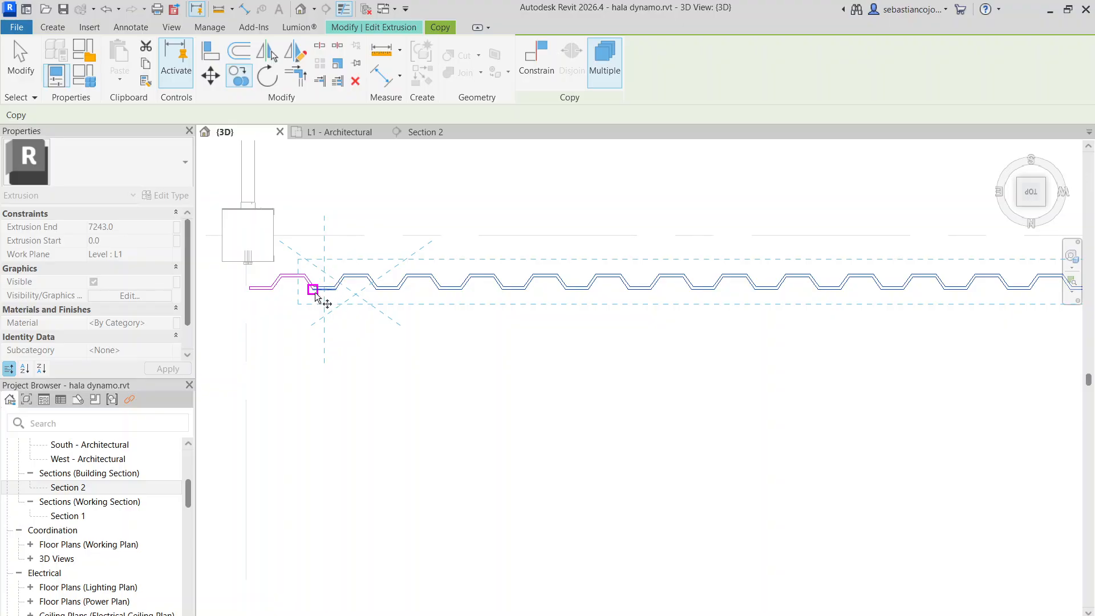
pyautogui.scroll(-3, 331, 333)
pyautogui.scroll(2, 758, 333)
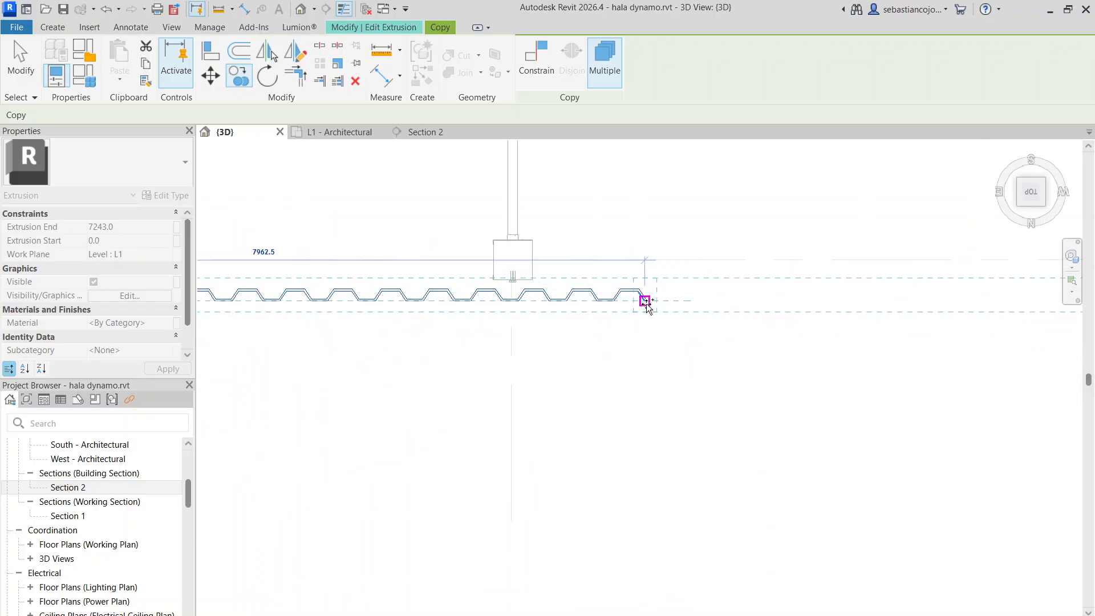
pyautogui.scroll(-3, 594, 325)
pyautogui.scroll(4, 574, 342)
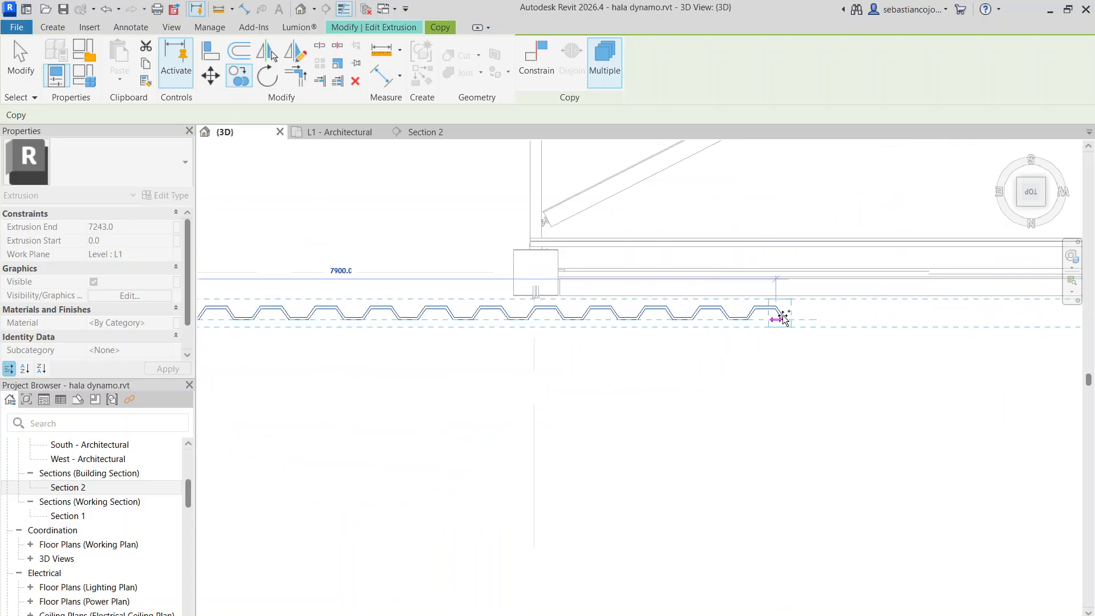
pyautogui.click(779, 315)
pyautogui.scroll(-3, 798, 320)
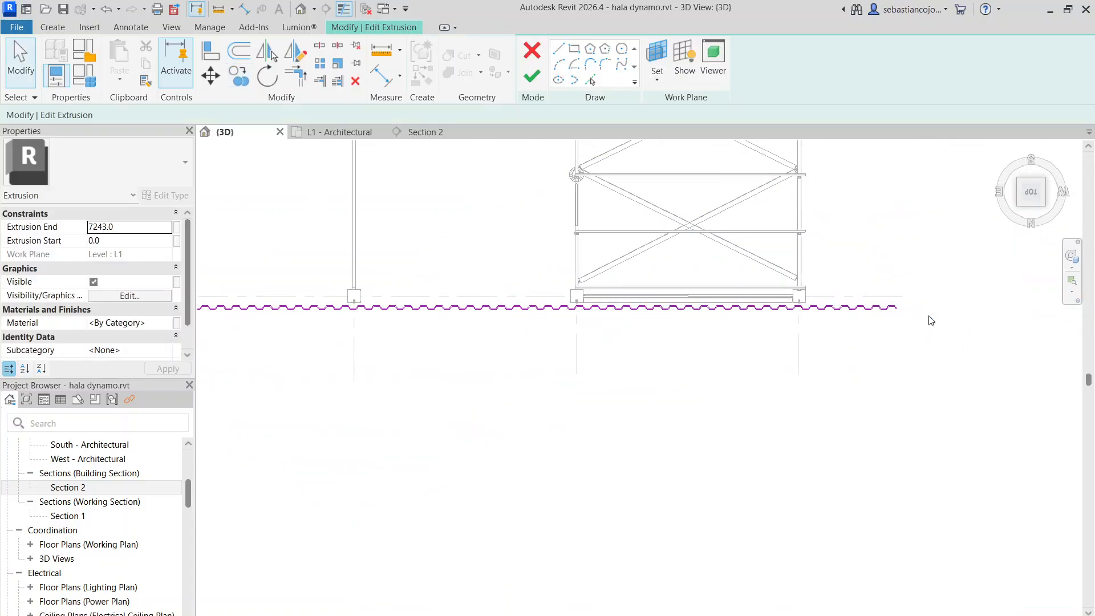
# Delete the six surplus waves that run past the corner column
pyautogui.scroll(3, 861, 325)
pyautogui.scroll(2, 967, 375)
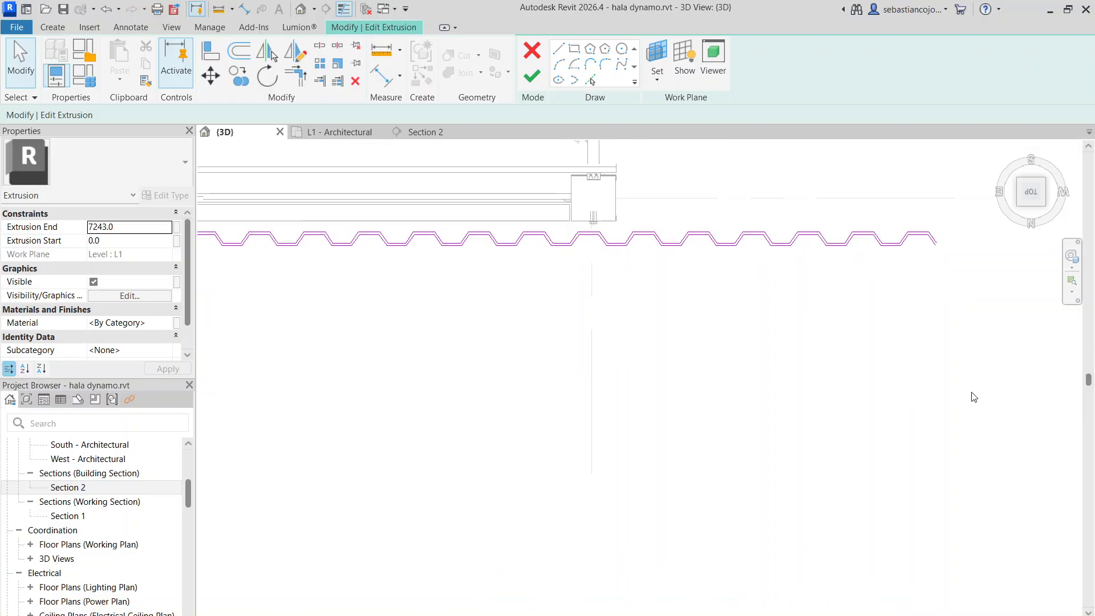
pyautogui.moveTo(612, 167); pyautogui.dragTo(613, 168)
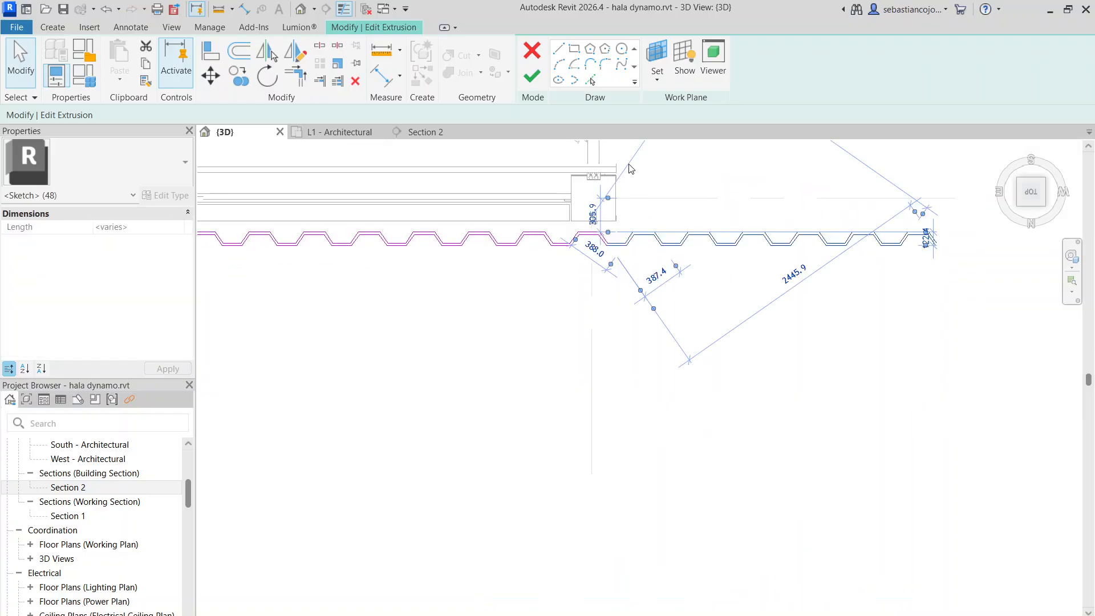
pyautogui.press('Delete')
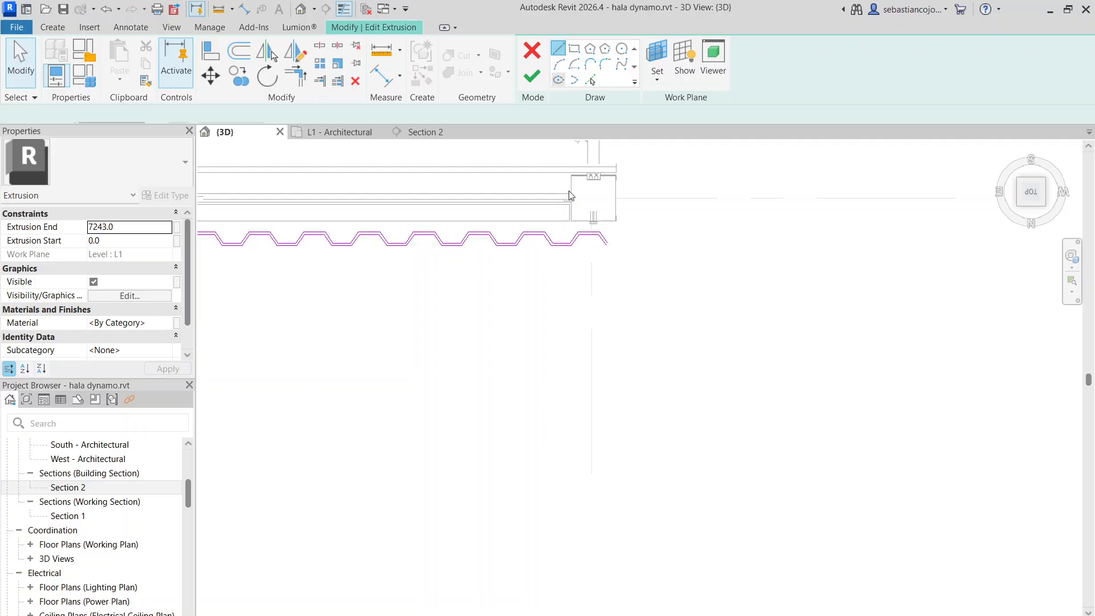
# Draw a short line joining the two sloping lines at the profile's open end near the corner column
pyautogui.press('l')
pyautogui.press('i')
pyautogui.scroll(5, 612, 259)
pyautogui.click(613, 271)
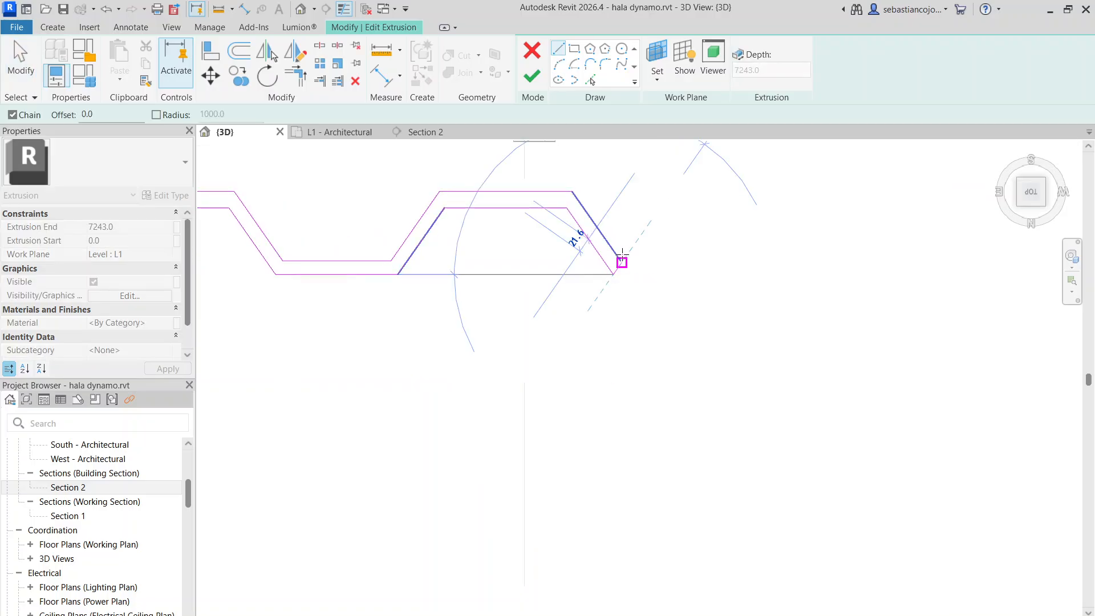
pyautogui.scroll(-6, 621, 254)
pyautogui.press('Escape')
pyautogui.press('Escape')
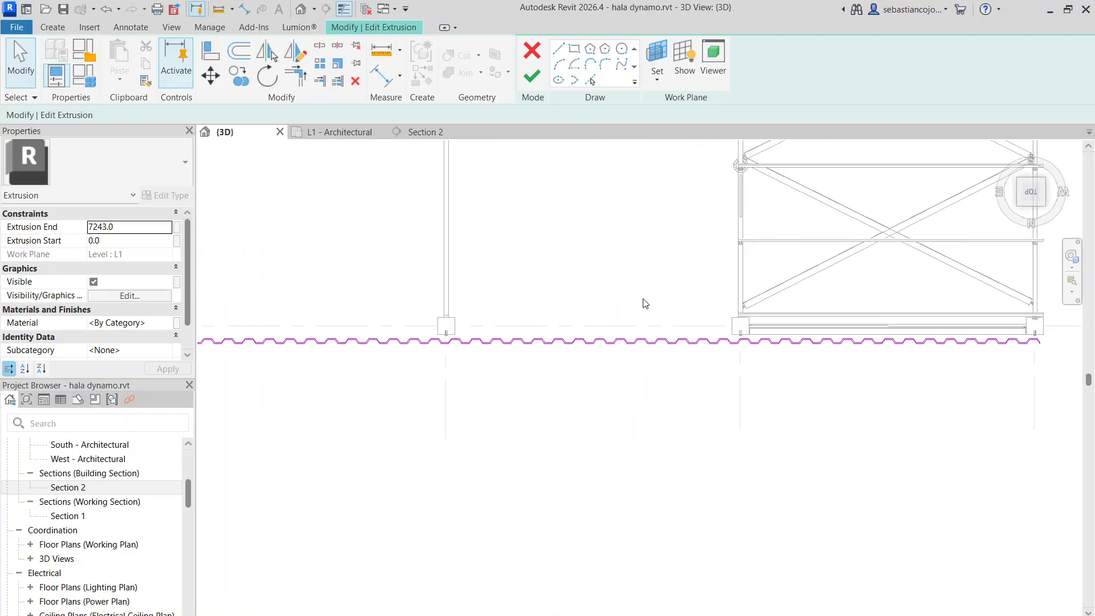
# Finish the extrusion sketch and complete the in-place cladding model
pyautogui.scroll(-3, 645, 304)
pyautogui.click(532, 80)
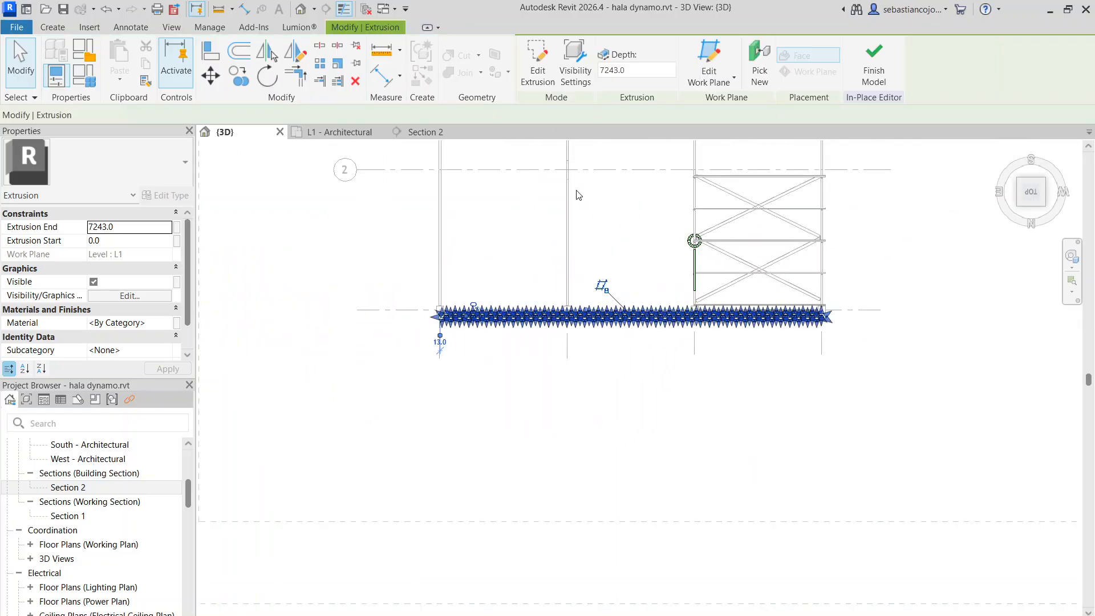
pyautogui.scroll(-1, 536, 337)
pyautogui.click(551, 264)
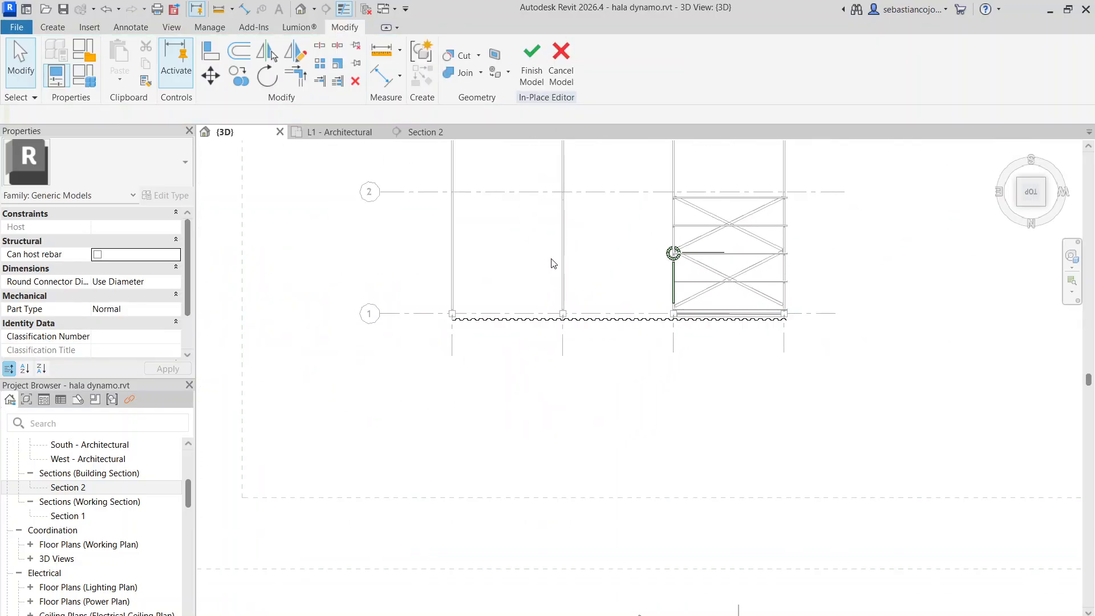
pyautogui.click(523, 67)
# Examine the full-length corrugated cladding along grid 1 in 3D, checking its top edge, shape handles and fit to the columns
pyautogui.click(604, 320)
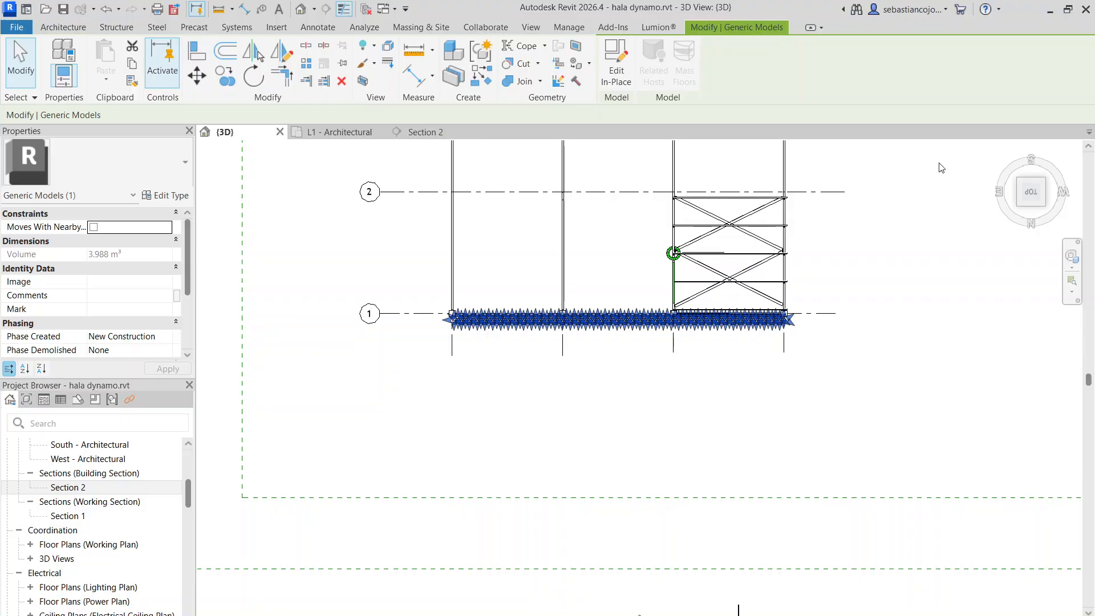
pyautogui.keyDown('shift'); pyautogui.moveTo(843, 337); pyautogui.dragTo(736, 146, button='middle'); pyautogui.keyUp('shift')
pyautogui.scroll(3, 689, 465)
pyautogui.click(698, 394)
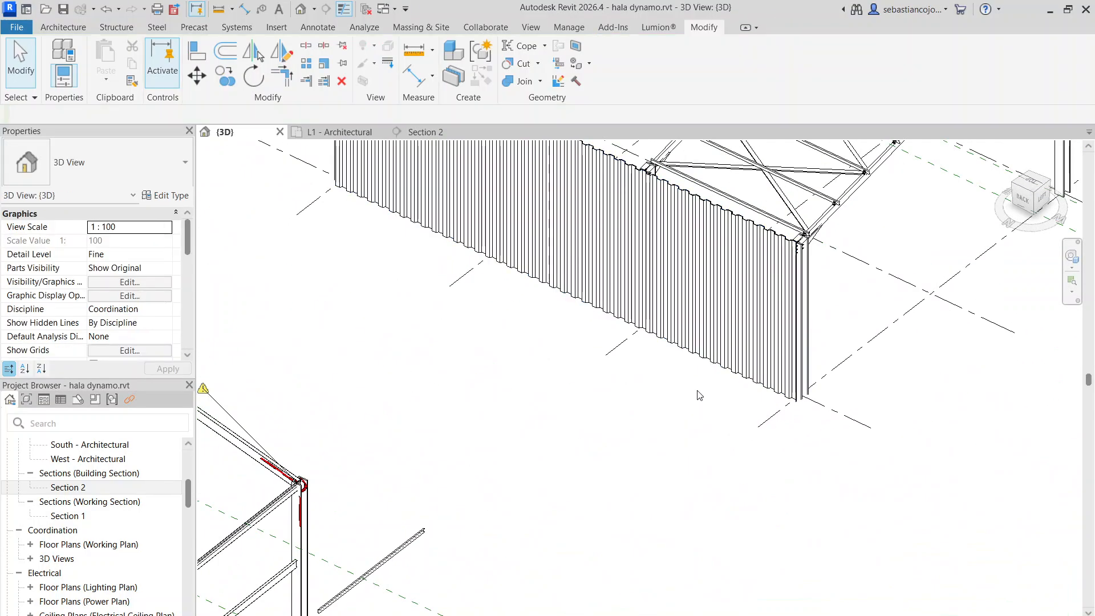
pyautogui.scroll(-3, 711, 365)
pyautogui.click(609, 268)
pyautogui.scroll(5, 701, 269)
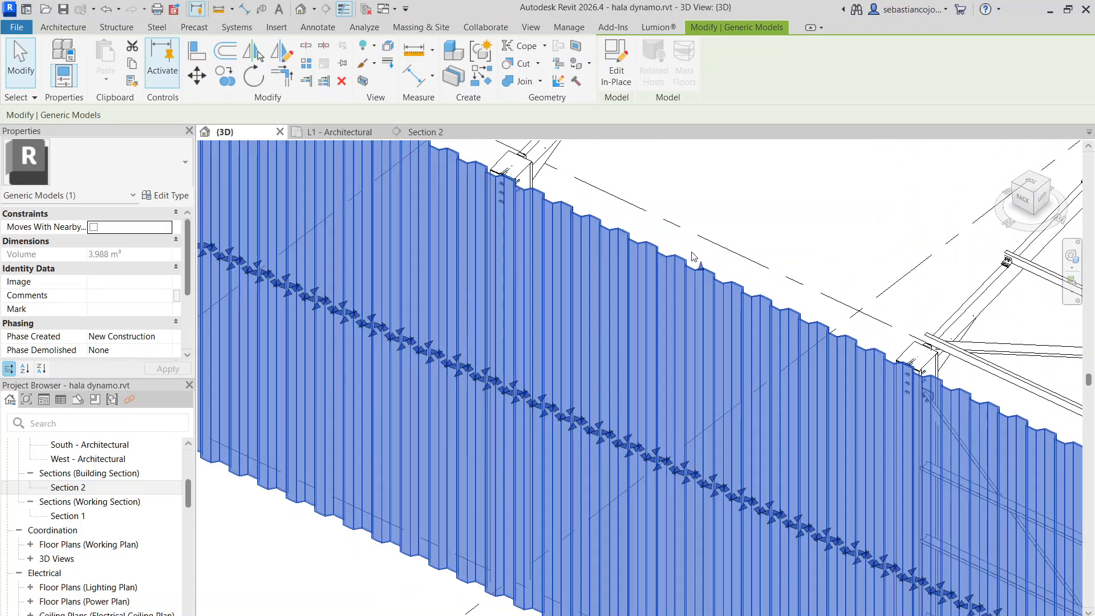
pyautogui.scroll(-5, 703, 271)
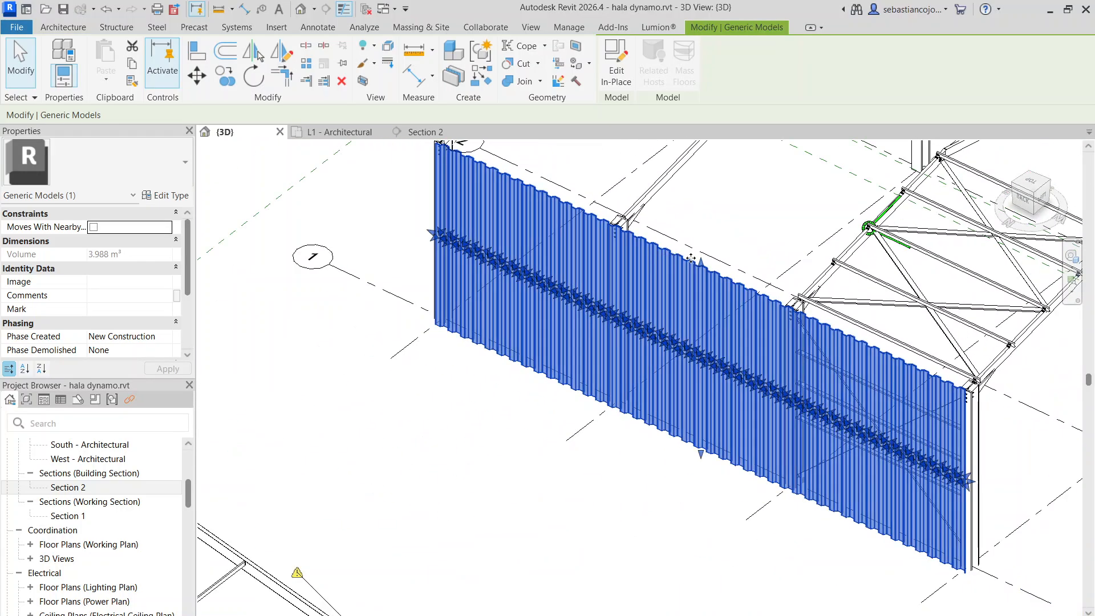
pyautogui.press('Escape')
pyautogui.click(702, 271)
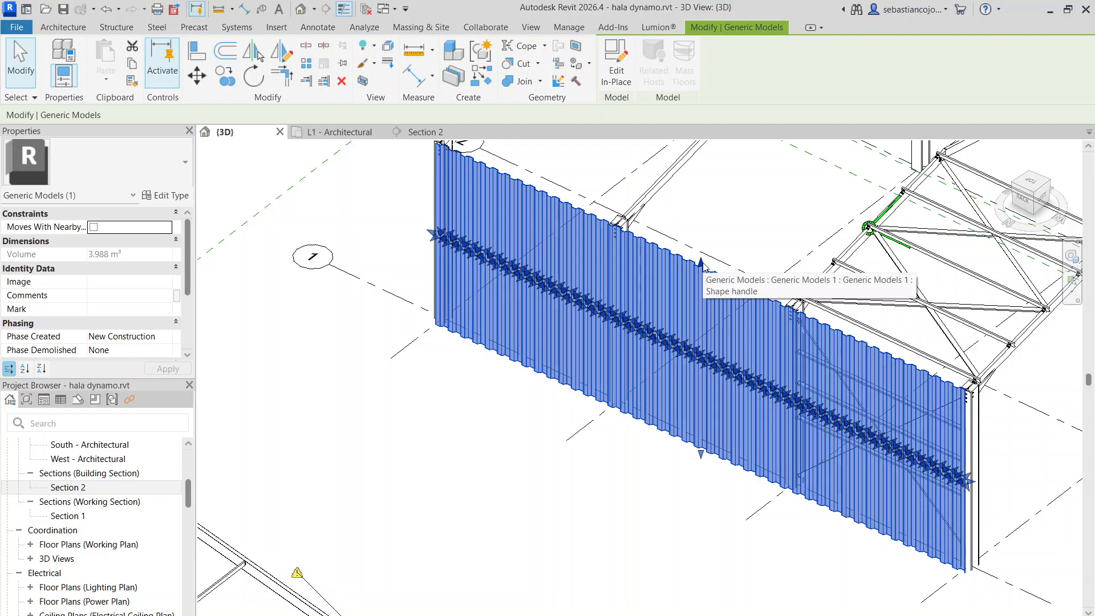
pyautogui.press('Escape')
pyautogui.click(678, 274)
pyautogui.scroll(-5, 678, 273)
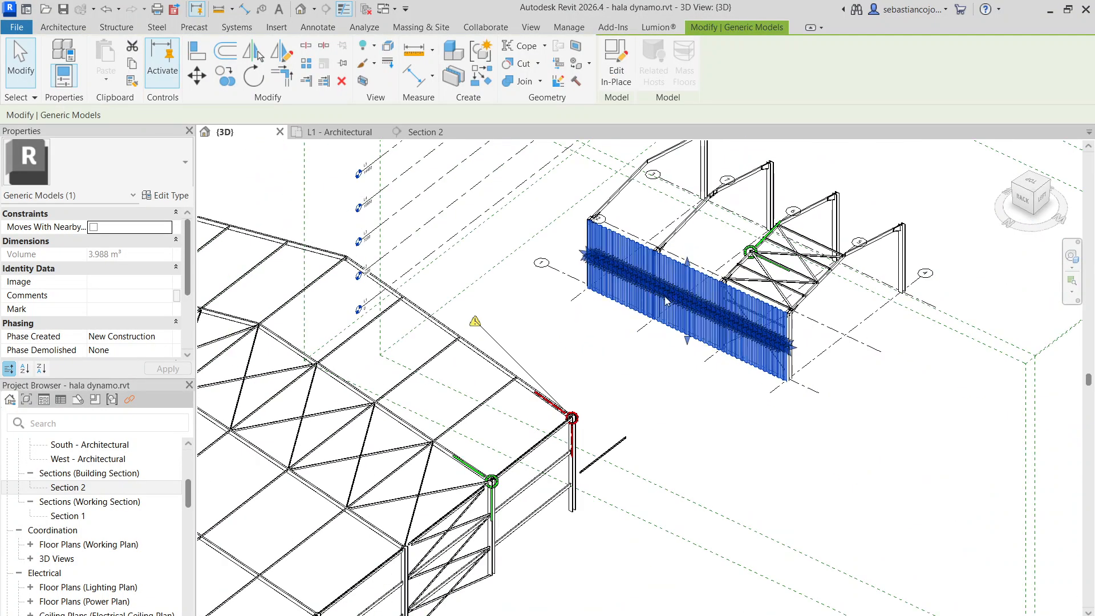
pyautogui.click(654, 336)
# Copy the corrugated cladding sheet outward from the side wall, parallel to grid 1
pyautogui.click(691, 281)
pyautogui.scroll(4, 613, 262)
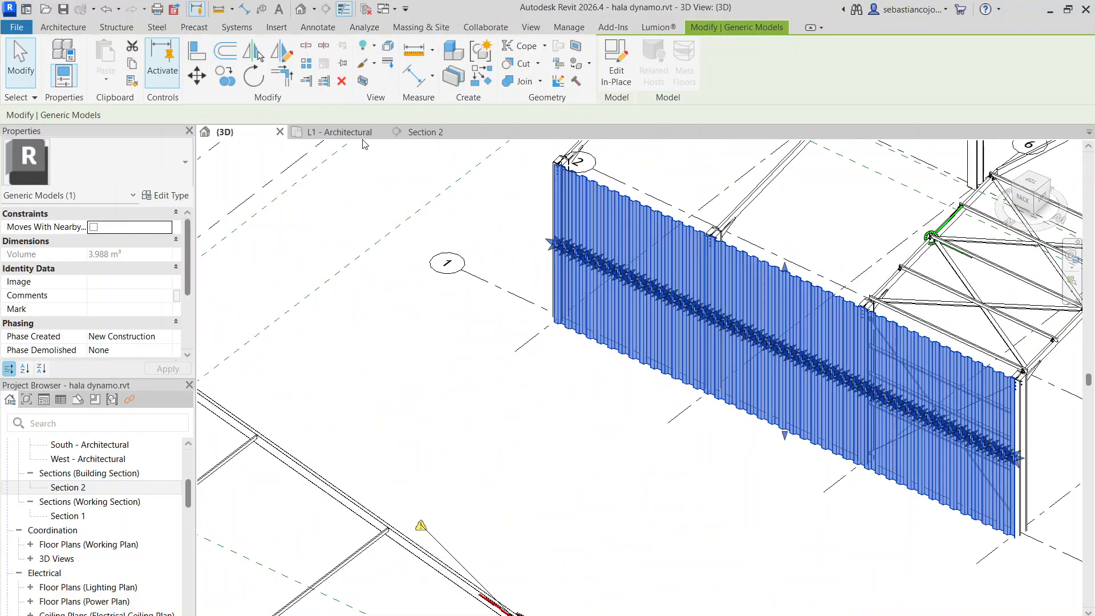
pyautogui.click(217, 84)
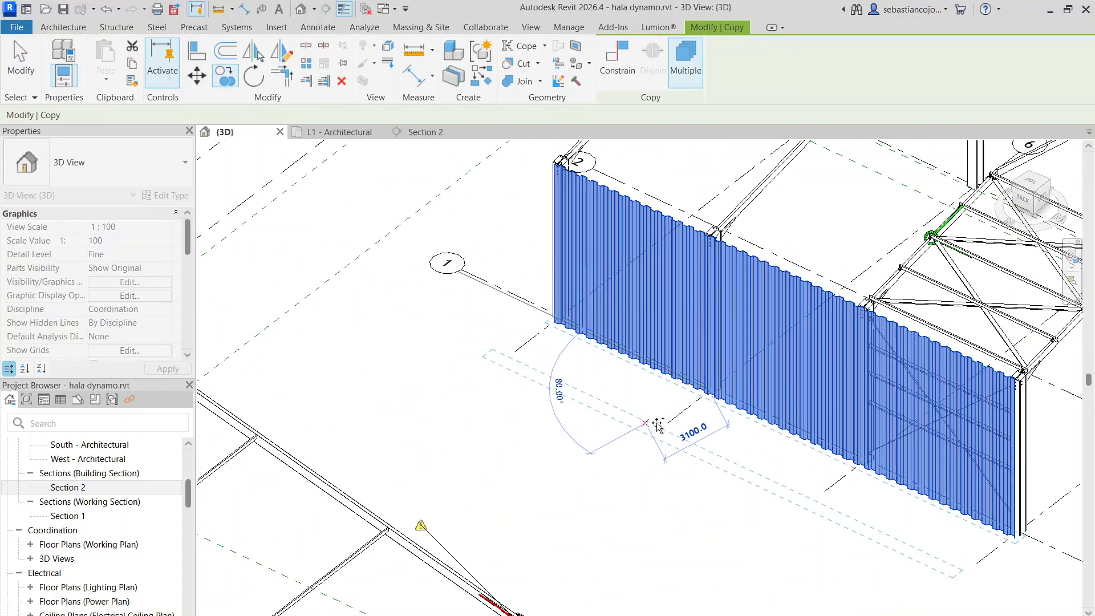
pyautogui.press('Escape')
pyautogui.press('Escape')
# Edit the copied cladding sheet in place and open its extrusion sketch in the top view
pyautogui.doubleClick(682, 406)
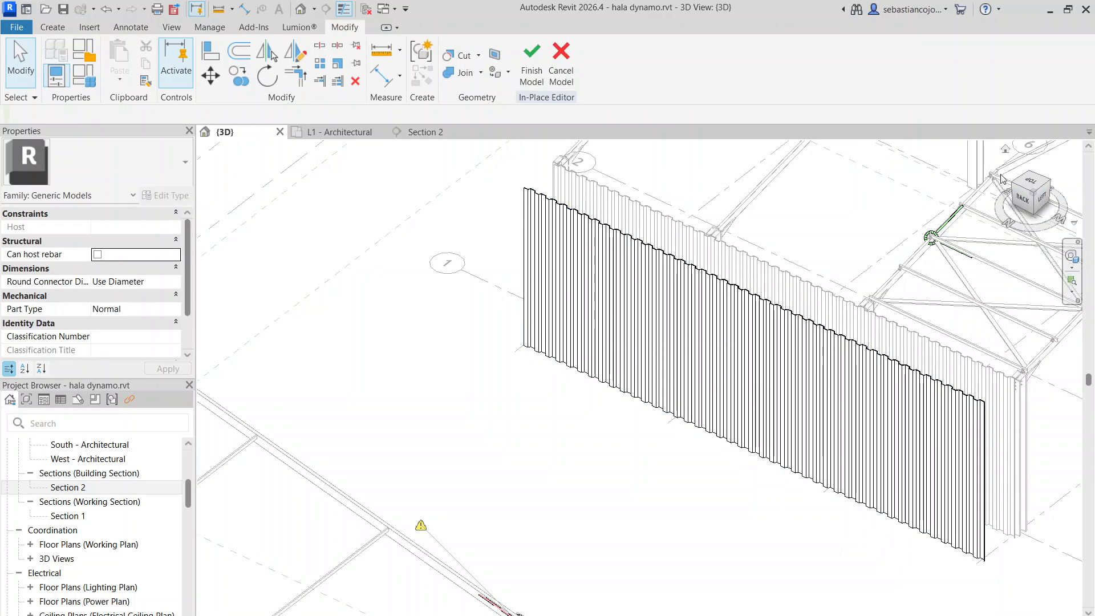
pyautogui.click(1030, 184)
pyautogui.scroll(8, 563, 271)
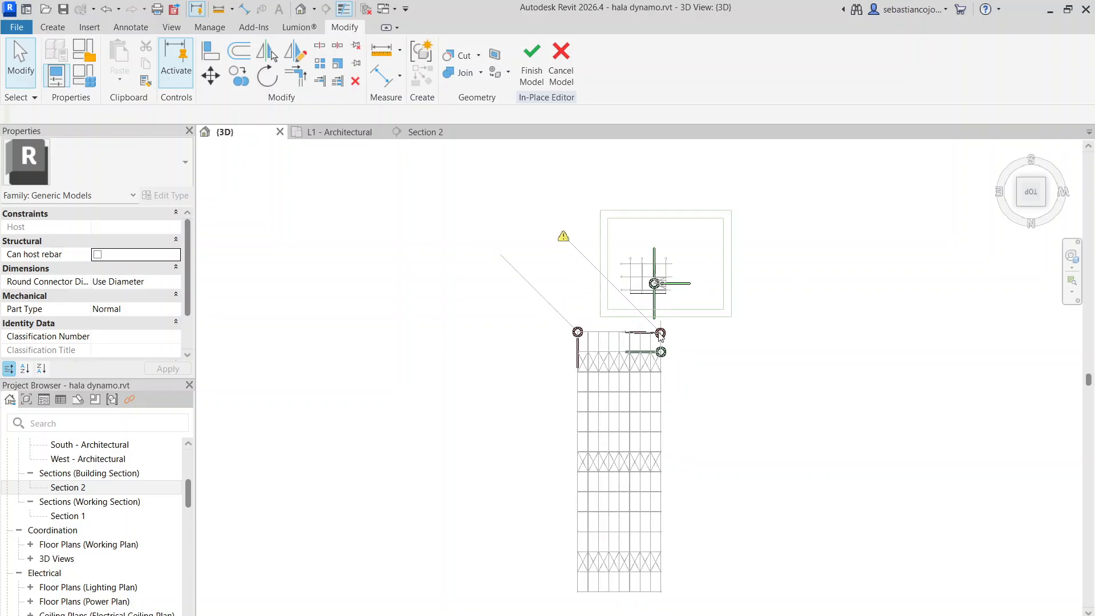
pyautogui.scroll(3, 562, 272)
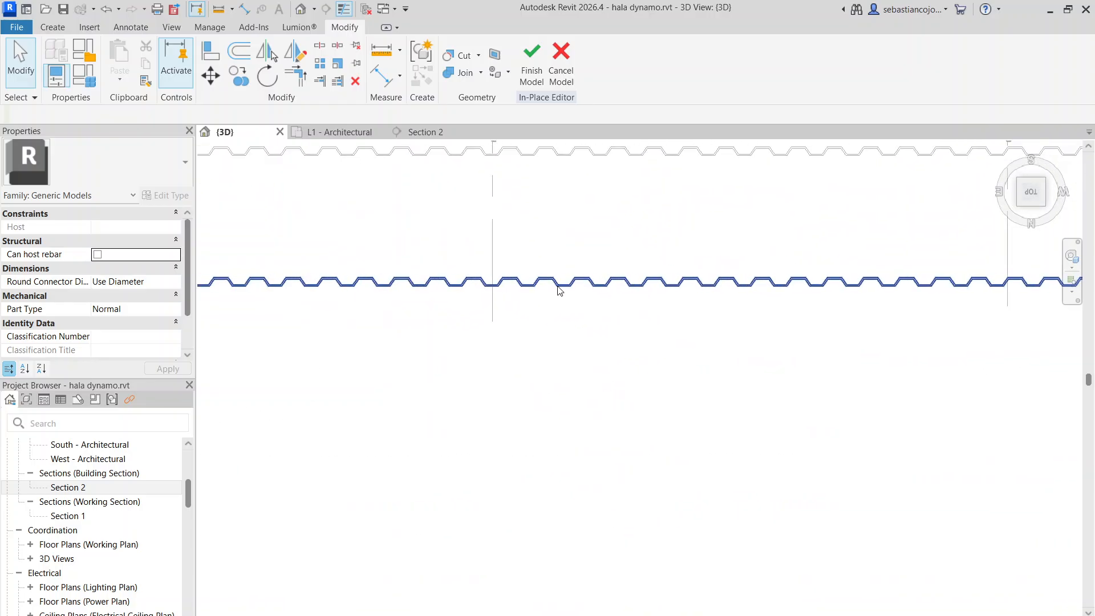
pyautogui.click(560, 288)
pyautogui.scroll(2, 570, 289)
pyautogui.doubleClick(572, 286)
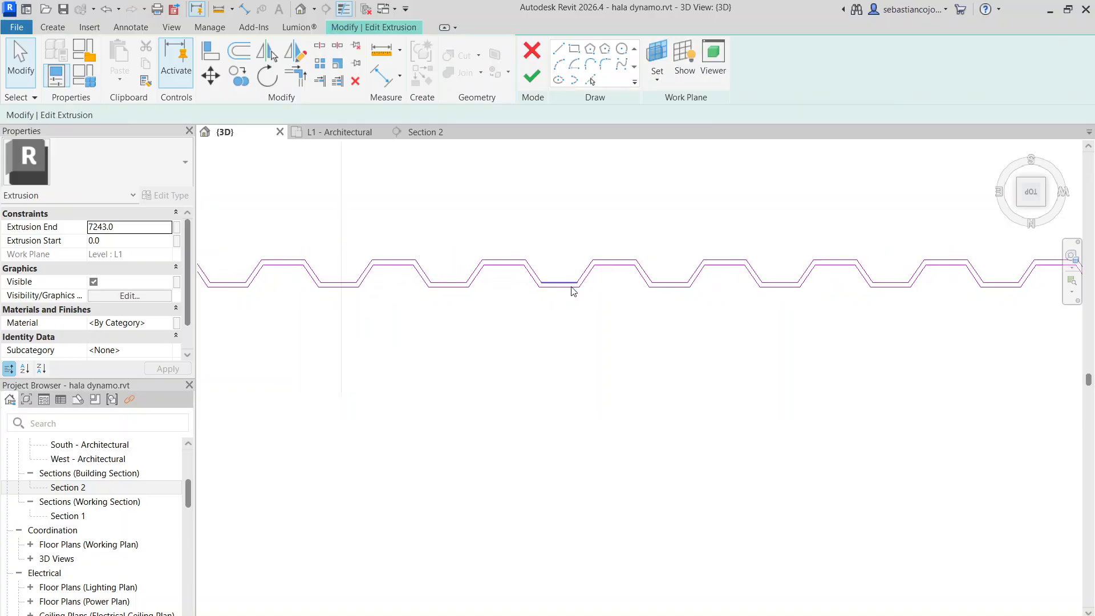
# Delete the copied profile's lines beyond its first eight waves, keeping the flat segment after the eighth wave
pyautogui.scroll(-5, 576, 287)
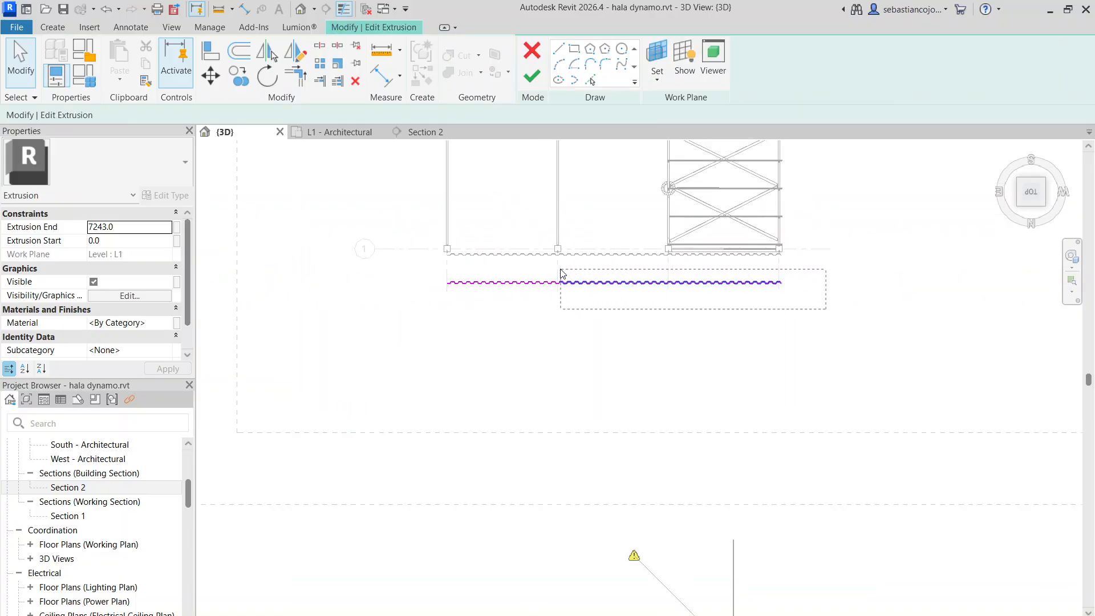
pyautogui.scroll(4, 513, 258)
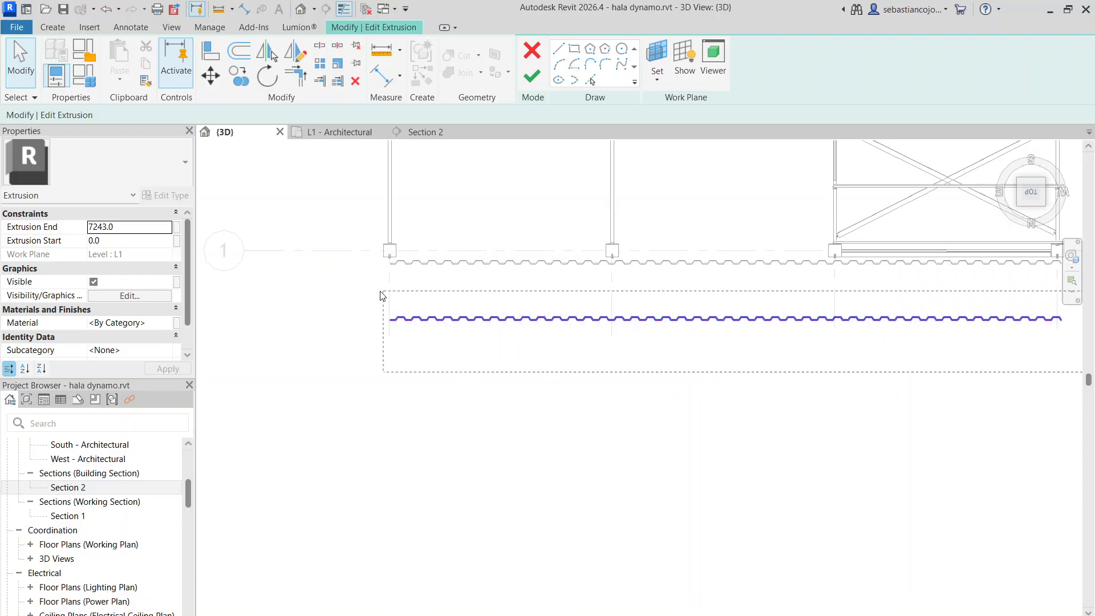
pyautogui.moveTo(523, 257); pyautogui.dragTo(523, 259)
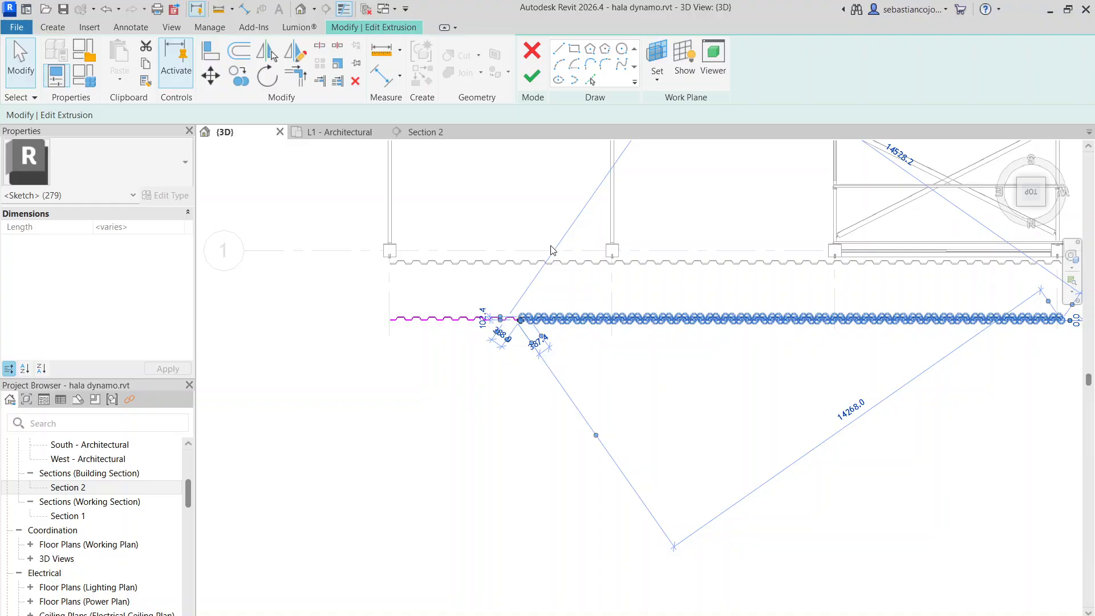
pyautogui.press('Delete')
# Draw a short closing line between the two flat lines at the open end of the eight-wave profile
pyautogui.scroll(5, 552, 249)
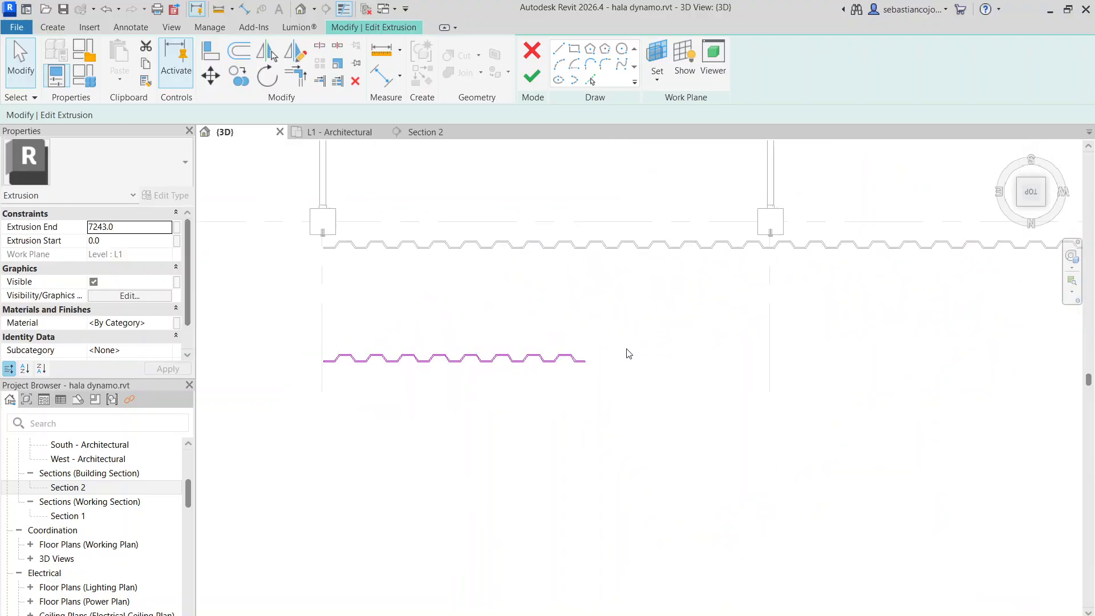
pyautogui.scroll(-2, 671, 353)
pyautogui.scroll(2, 671, 354)
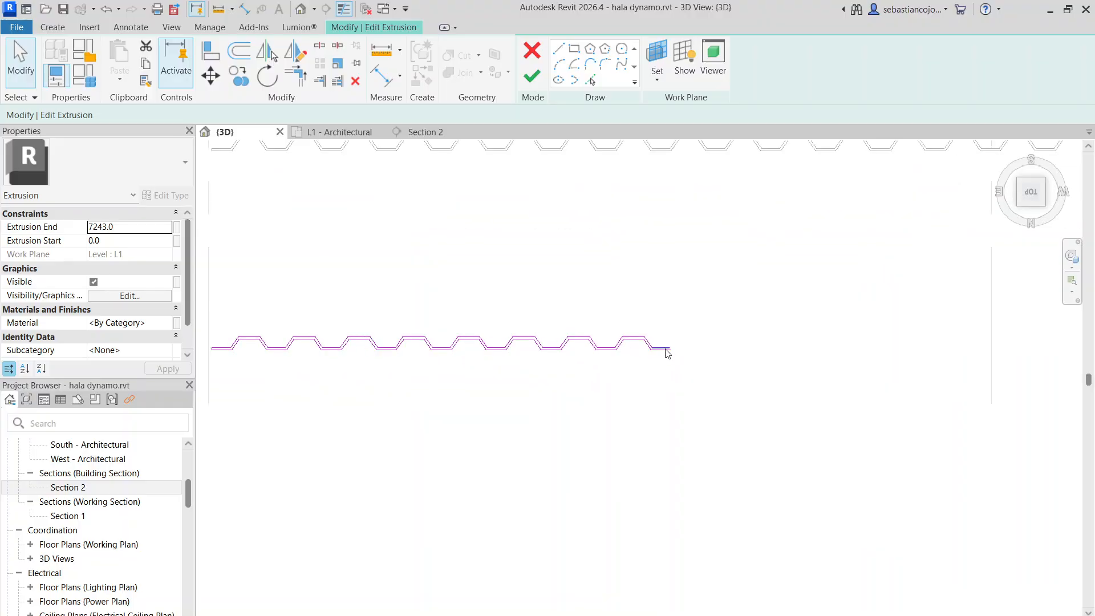
pyautogui.scroll(-2, 672, 356)
pyautogui.scroll(2, 673, 357)
pyautogui.scroll(-2, 673, 357)
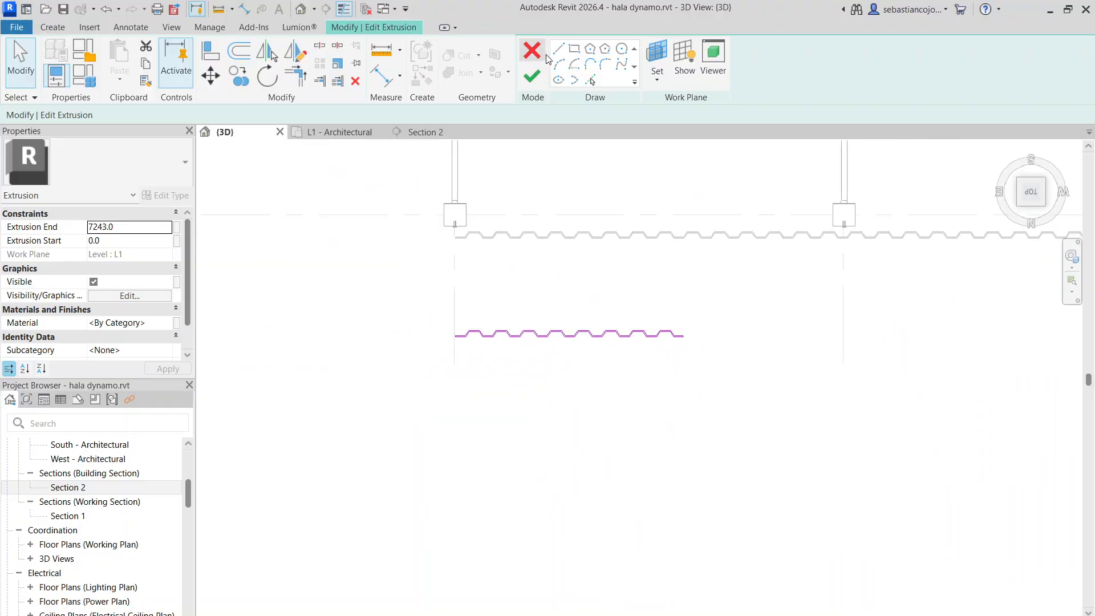
pyautogui.scroll(3, 431, 333)
pyautogui.scroll(-2, 819, 287)
pyautogui.moveTo(875, 293); pyautogui.dragTo(670, 316, button='middle')
pyautogui.scroll(3, 692, 360)
pyautogui.scroll(-2, 698, 322)
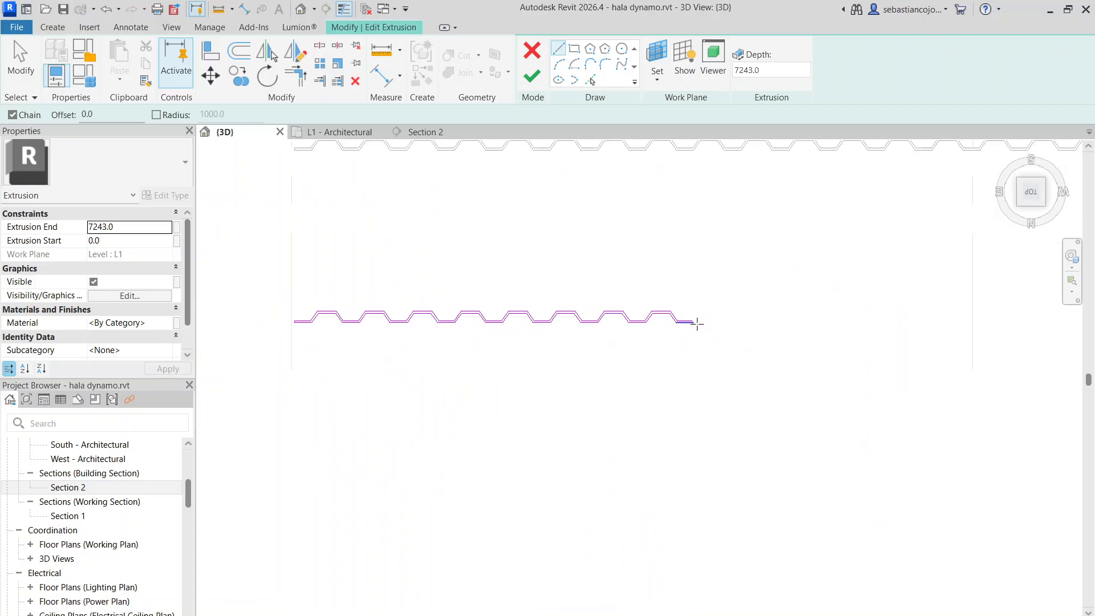
pyautogui.scroll(5, 710, 319)
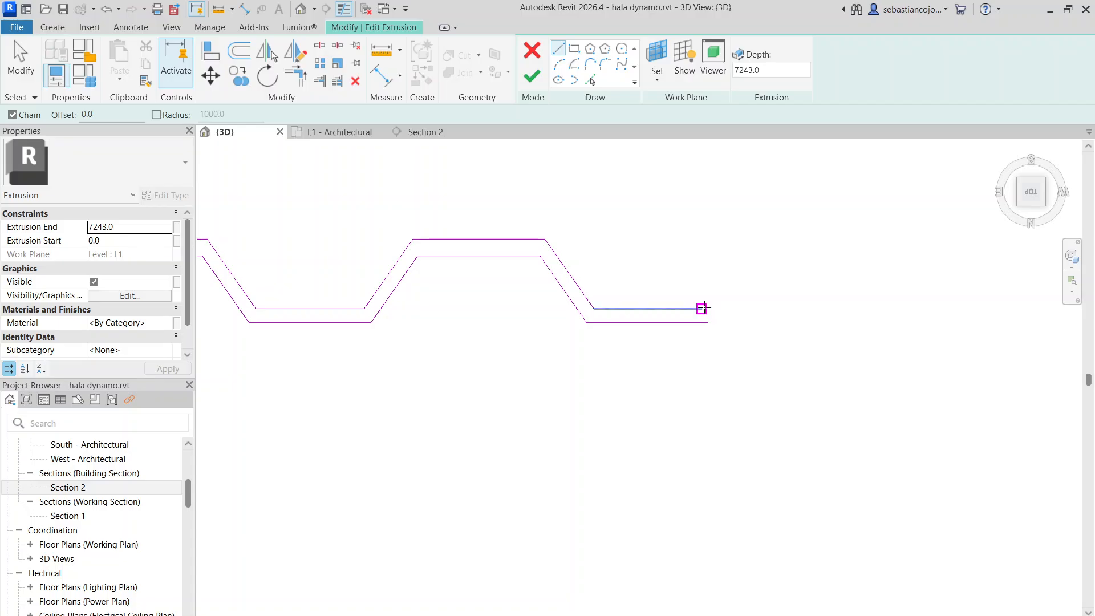
pyautogui.click(702, 309)
pyautogui.scroll(5, 702, 322)
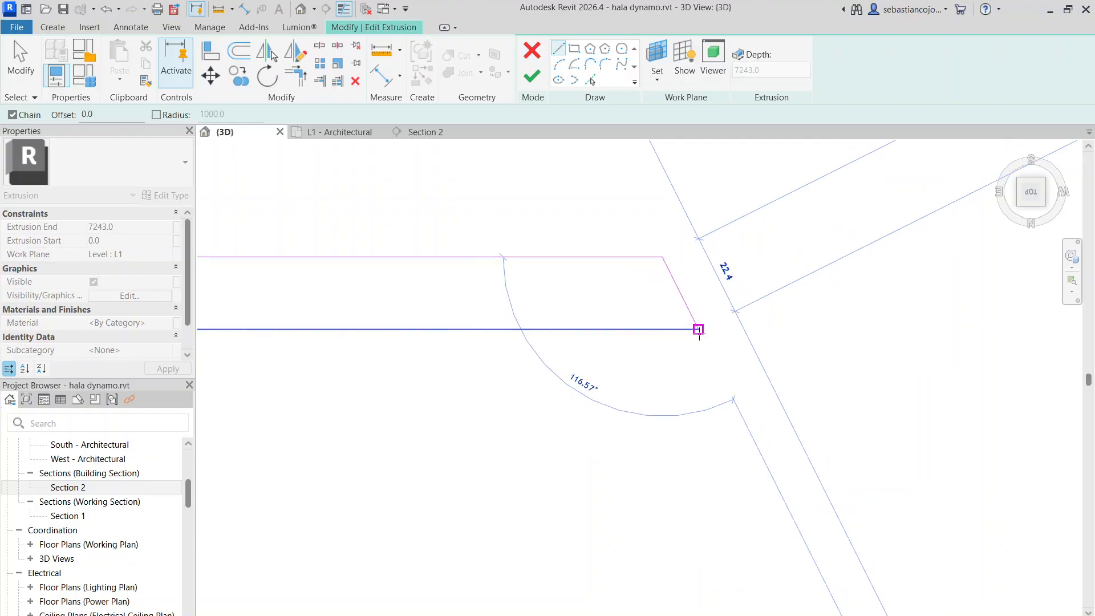
pyautogui.press('Escape')
pyautogui.scroll(-8, 707, 308)
pyautogui.press('Escape')
pyautogui.scroll(2, 497, 288)
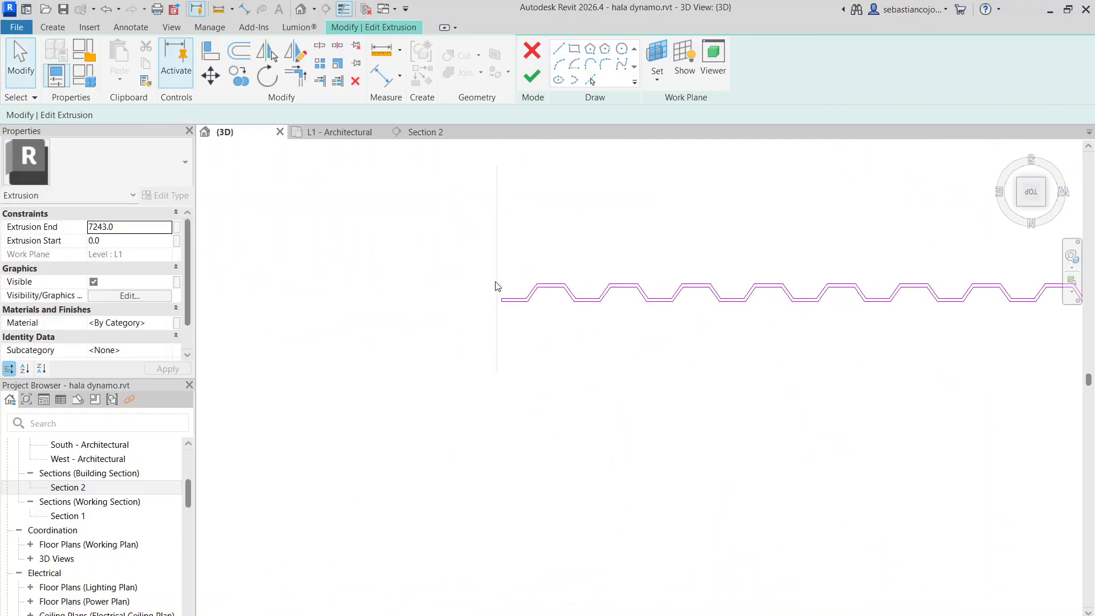
pyautogui.scroll(4, 520, 308)
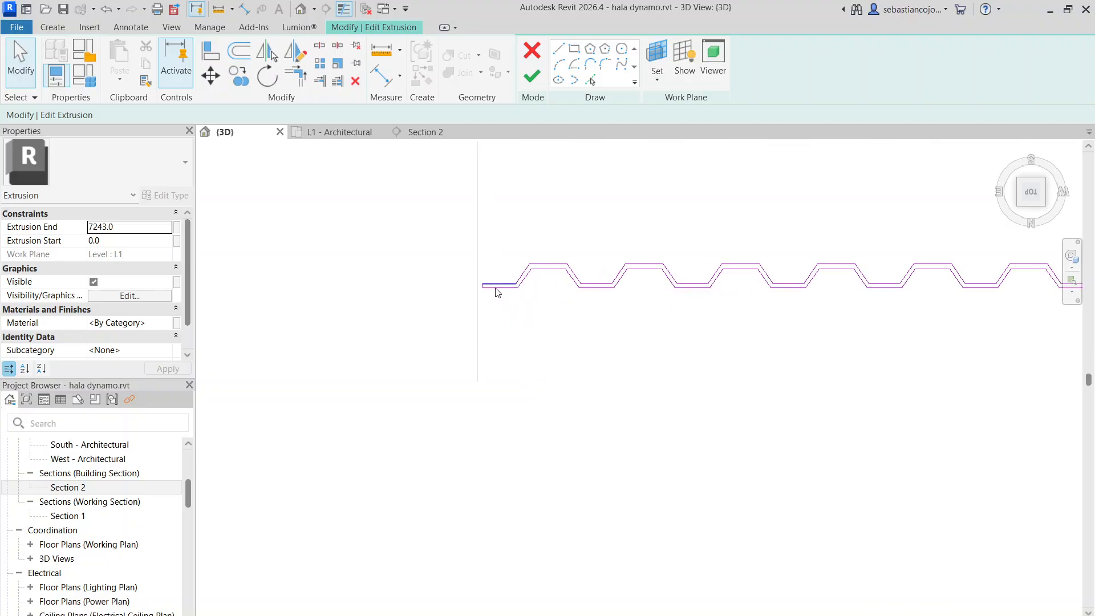
# Delete the flat lines at the start of the profile and close the open end with a line between the two sloped lines
pyautogui.moveTo(480, 274); pyautogui.dragTo(469, 268)
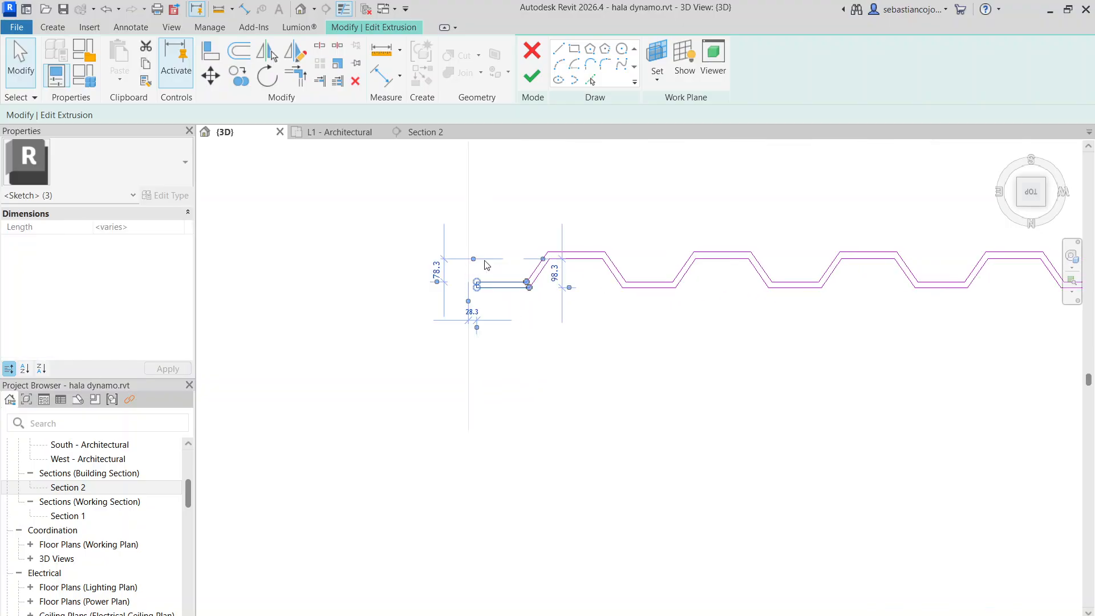
pyautogui.press('Delete')
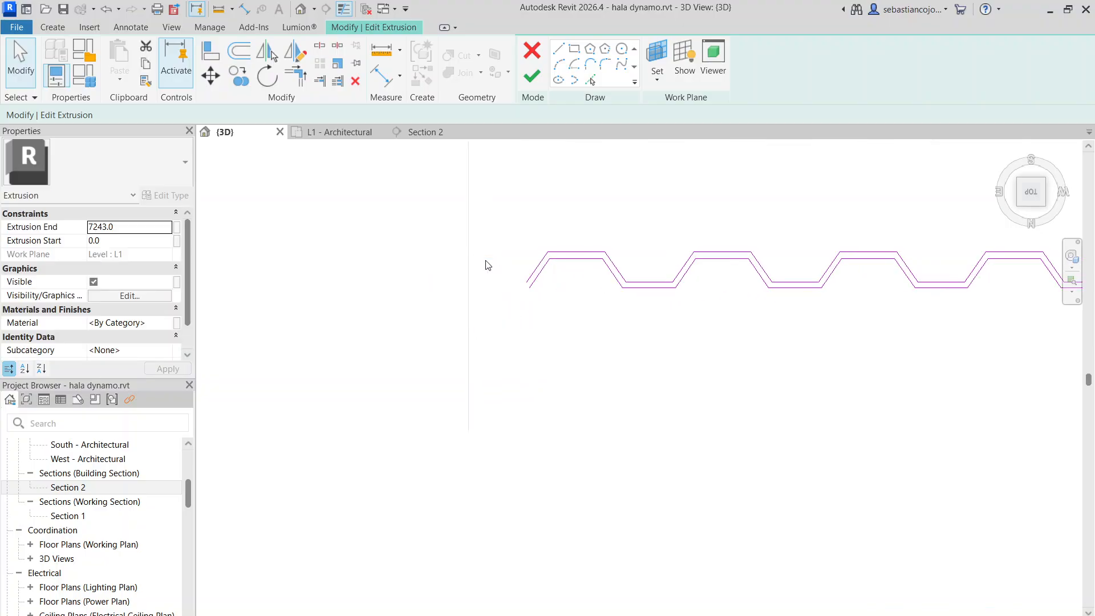
pyautogui.click(558, 55)
pyautogui.scroll(5, 535, 271)
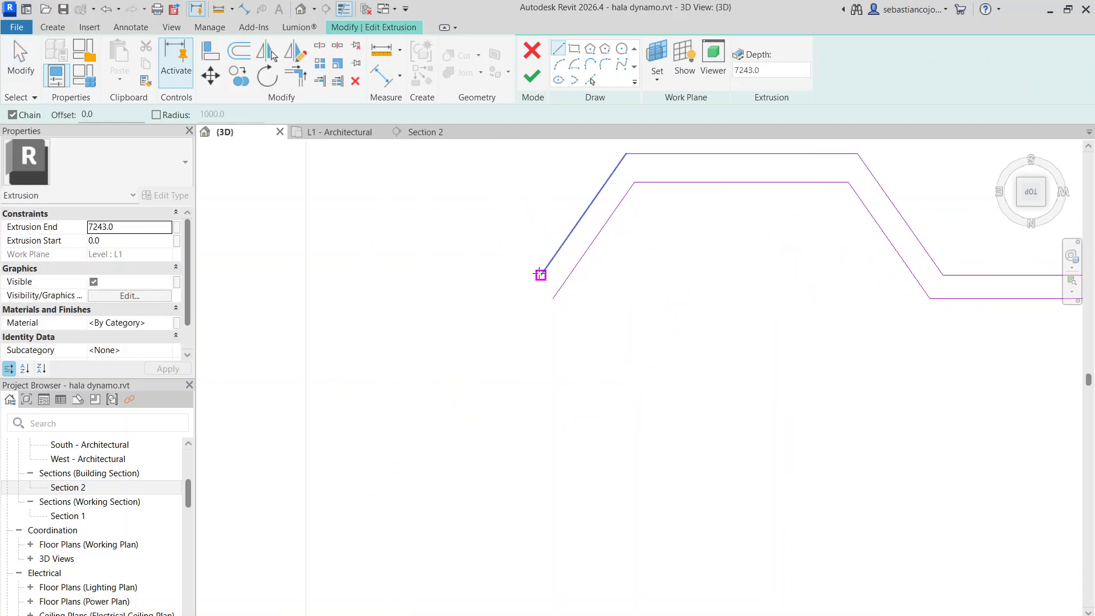
pyautogui.scroll(-6, 541, 285)
pyautogui.press('Escape')
pyautogui.press('Escape')
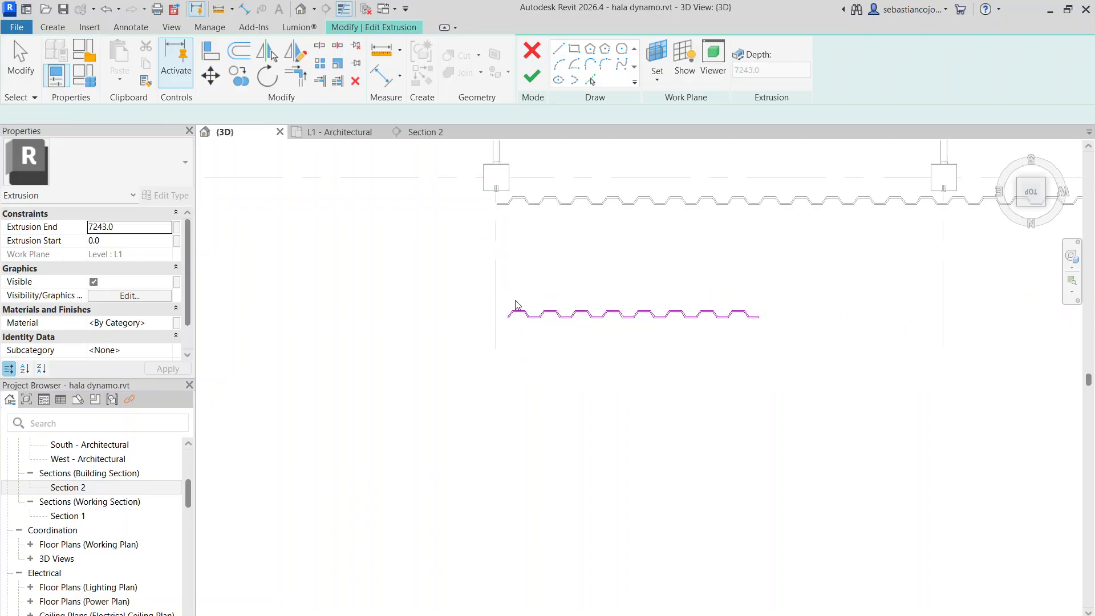
# Examine the eight-wave profile along its full length, including the closing line at its flat end
pyautogui.scroll(6, 701, 308)
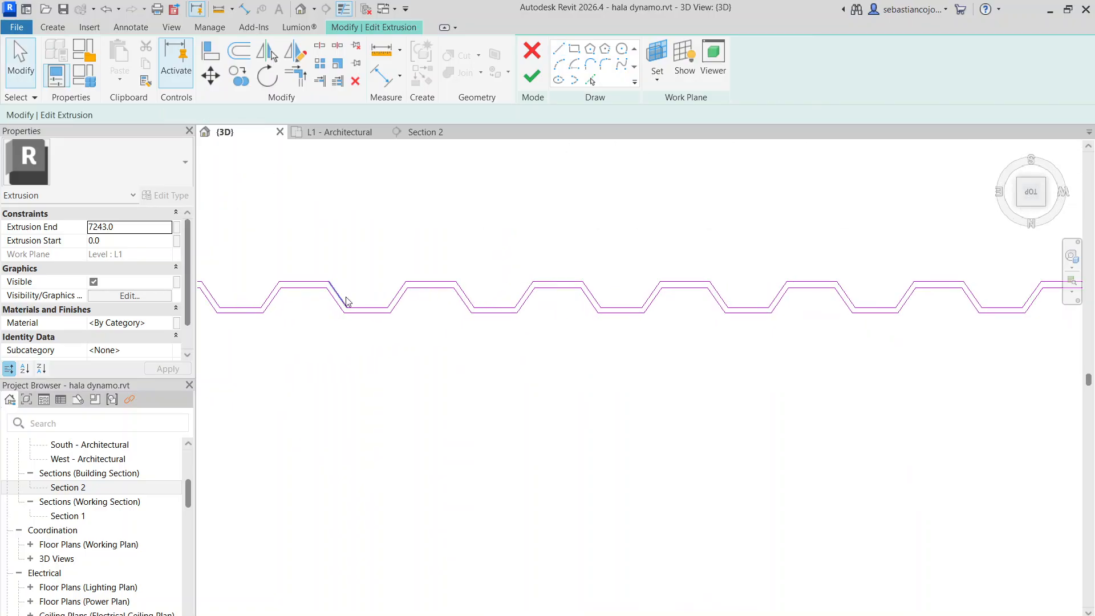
pyautogui.scroll(-7, 442, 298)
pyautogui.scroll(11, 713, 303)
pyautogui.scroll(-6, 689, 290)
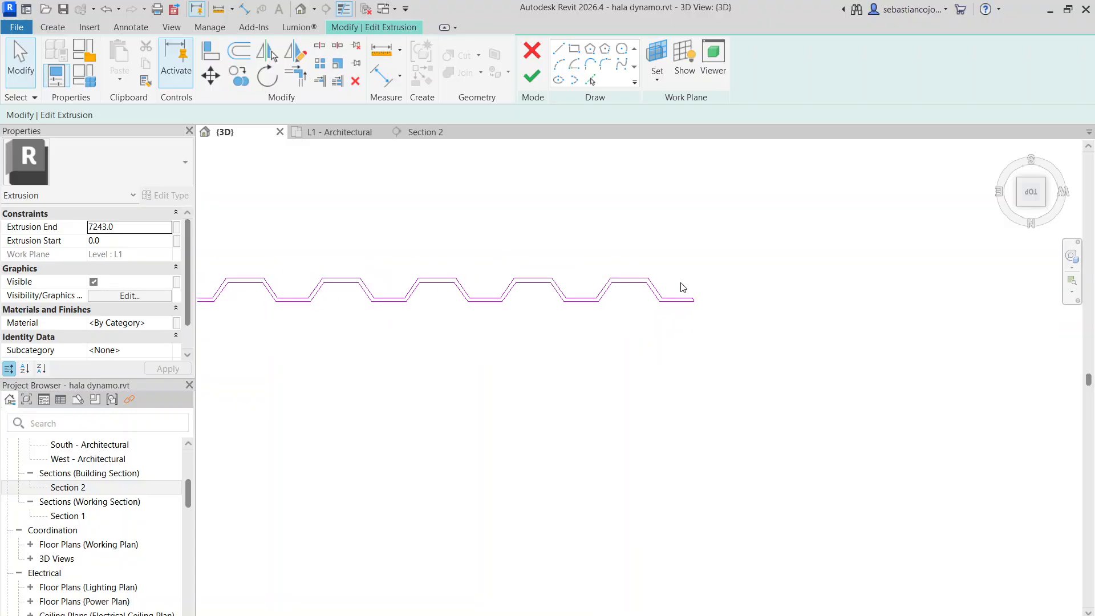
pyautogui.scroll(3, 681, 285)
pyautogui.moveTo(674, 326); pyautogui.dragTo(555, 399, button='middle')
pyautogui.scroll(6, 568, 360)
pyautogui.scroll(1, 594, 420)
pyautogui.moveTo(621, 385); pyautogui.dragTo(655, 315, button='middle')
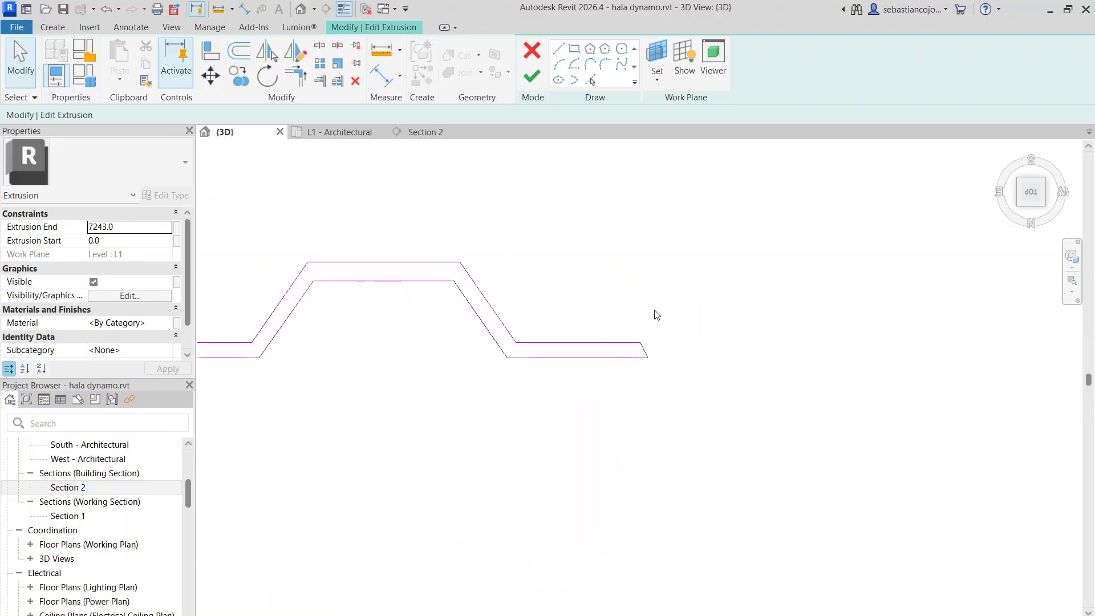
pyautogui.scroll(-5, 661, 319)
pyautogui.scroll(2, 359, 285)
pyautogui.moveTo(393, 285); pyautogui.dragTo(798, 378)
pyautogui.click(240, 76)
pyautogui.scroll(5, 489, 331)
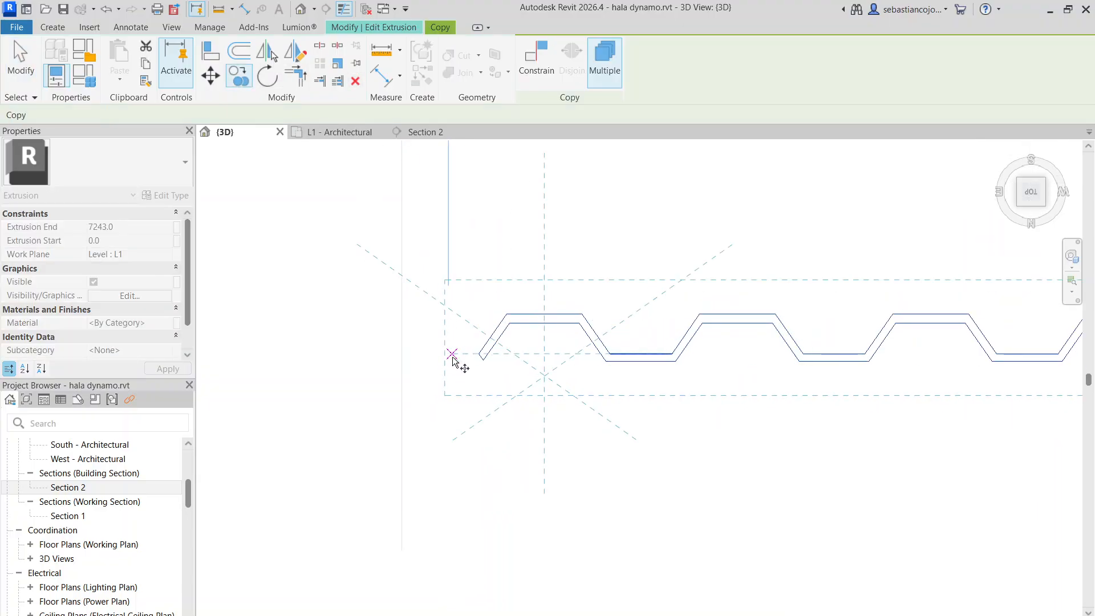
pyautogui.click(473, 355)
pyautogui.scroll(-3, 190, 337)
pyautogui.scroll(-4, 297, 369)
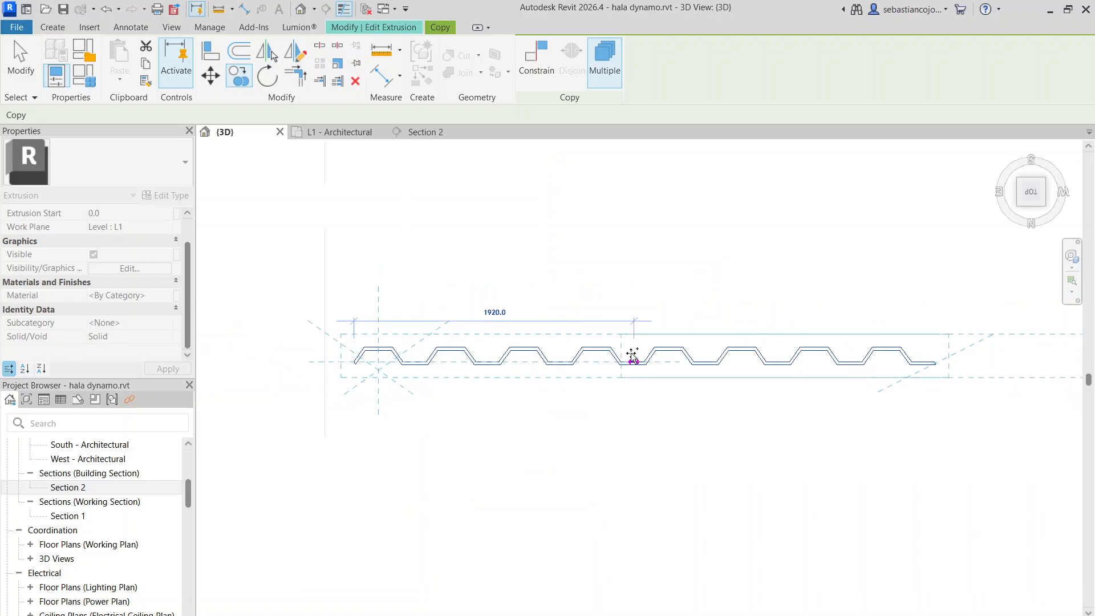
pyautogui.scroll(-4, 349, 368)
pyautogui.click(369, 360)
pyautogui.press('Escape')
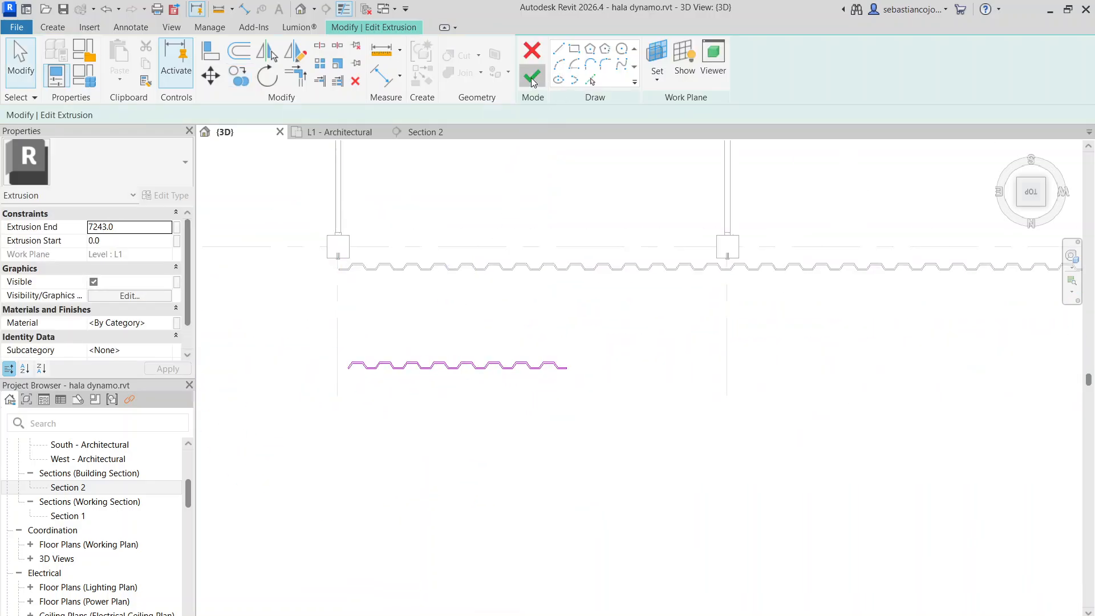
# Finish the shortened sheet's extrusion sketch
pyautogui.click(532, 79)
pyautogui.scroll(4, 536, 381)
pyautogui.scroll(-4, 616, 278)
pyautogui.click(632, 282)
pyautogui.scroll(-5, 558, 320)
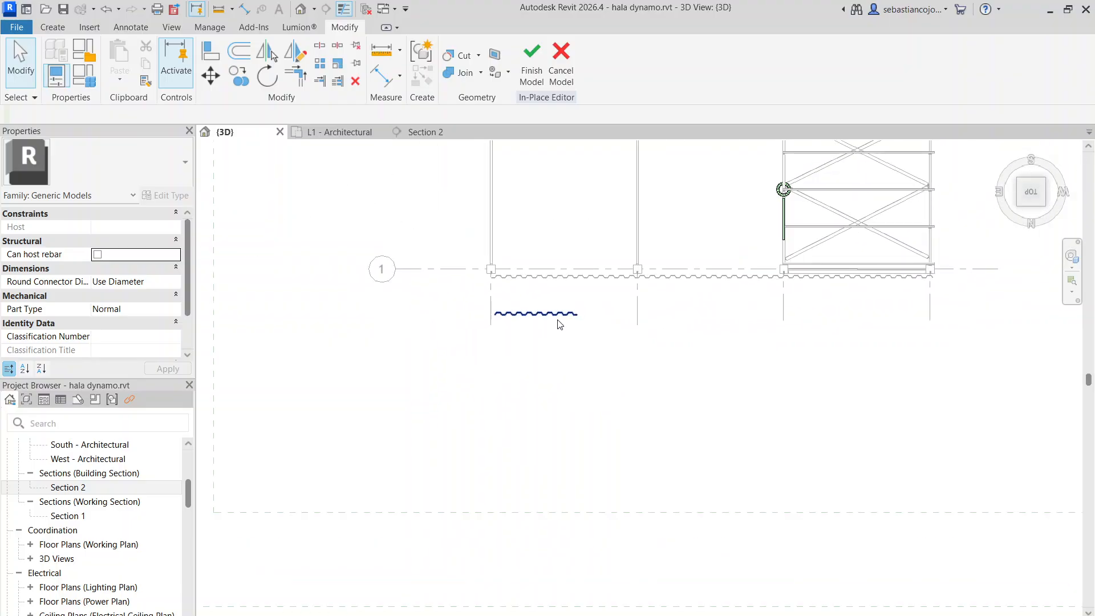
pyautogui.scroll(3, 560, 324)
pyautogui.scroll(-3, 713, 302)
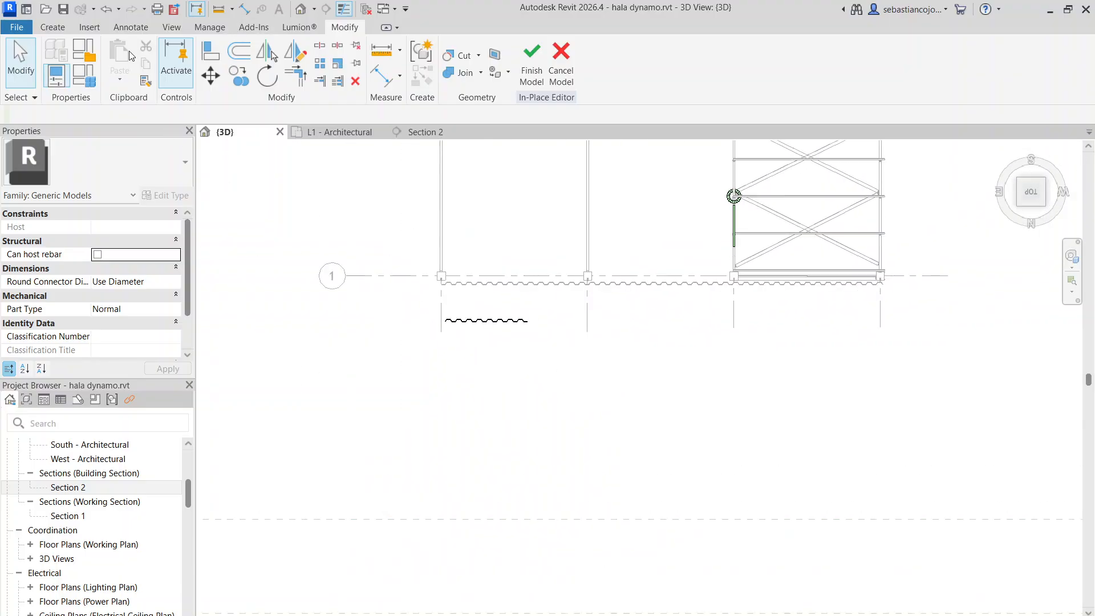
# Array the shortened sheet linearly as 2 grouped and associated members, with Move To 2nd, spacing them from the sheet's start corner to its end corner
pyautogui.scroll(4, 478, 321)
pyautogui.click(478, 321)
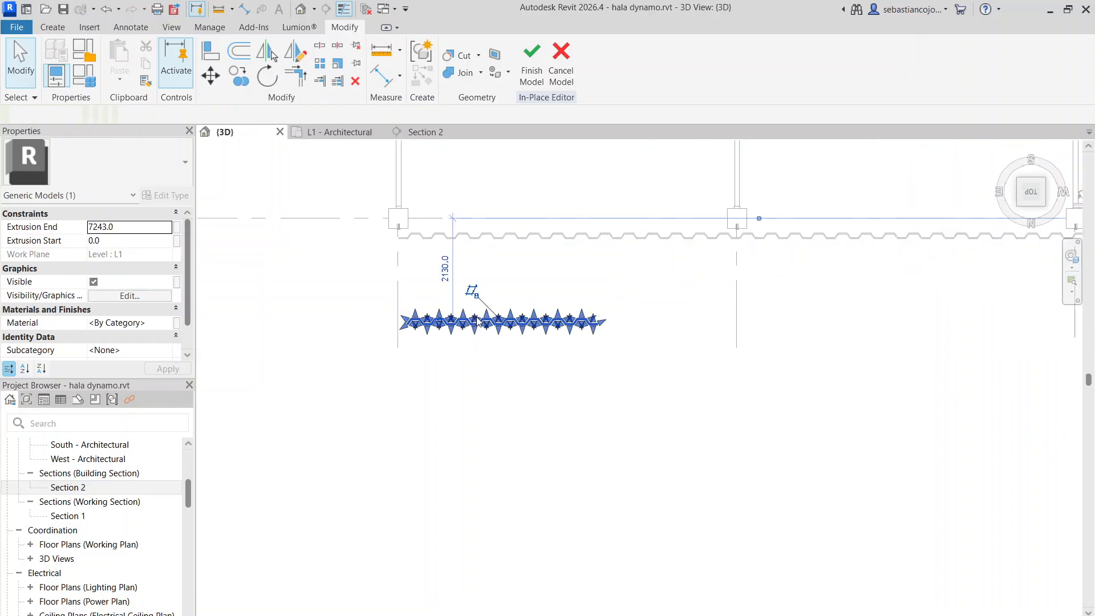
pyautogui.scroll(4, 508, 364)
pyautogui.click(508, 358)
pyautogui.scroll(-3, 500, 286)
pyautogui.click(515, 289)
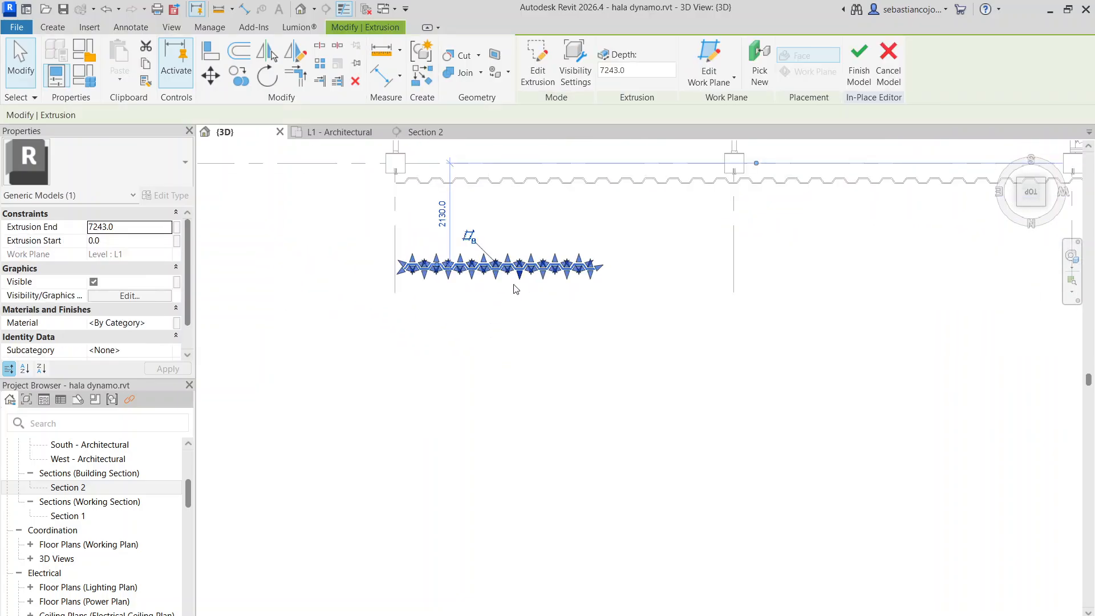
pyautogui.click(319, 64)
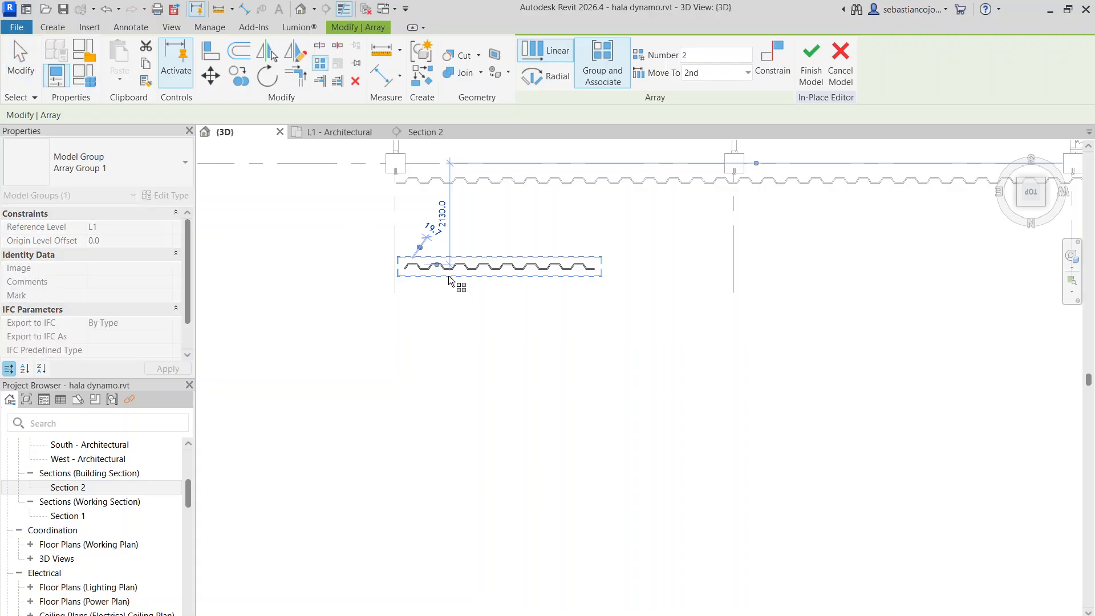
pyautogui.scroll(5, 409, 276)
pyautogui.scroll(2, 425, 288)
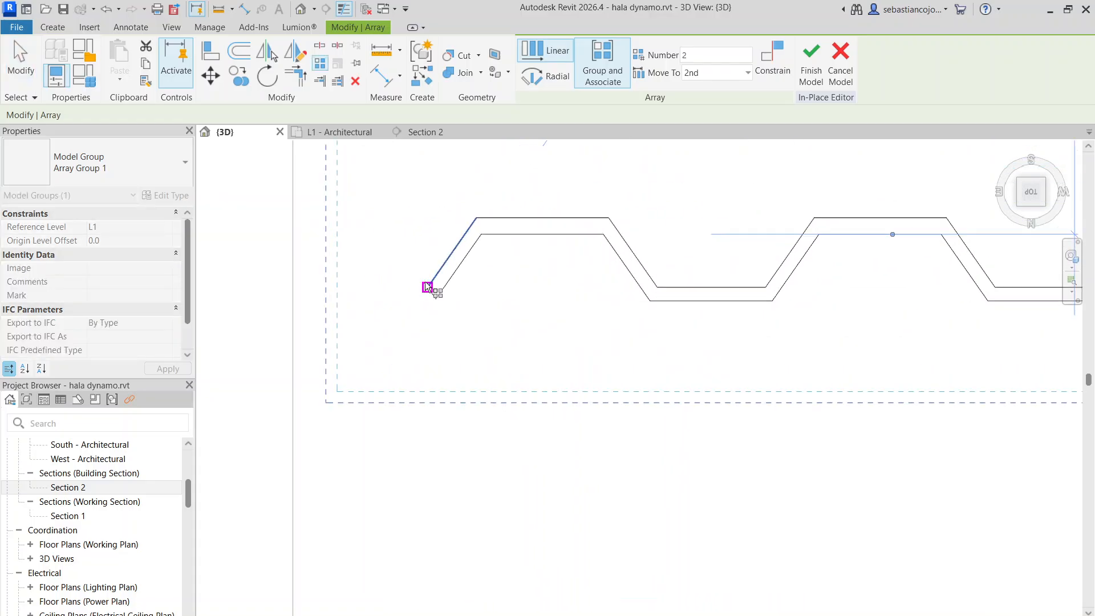
pyautogui.click(427, 287)
pyautogui.scroll(-4, 222, 242)
pyautogui.scroll(-4, 476, 227)
pyautogui.scroll(3, 688, 224)
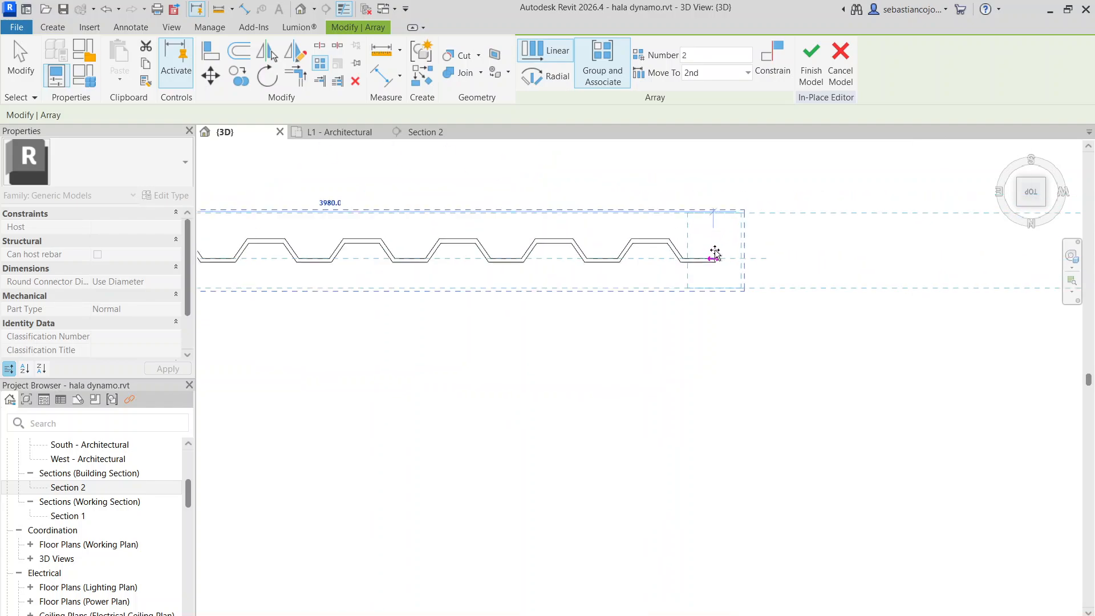
pyautogui.click(715, 257)
# Edit the second sheet's array group and open its extrusion sketch at the joint with the first sheet
pyautogui.scroll(2, 656, 274)
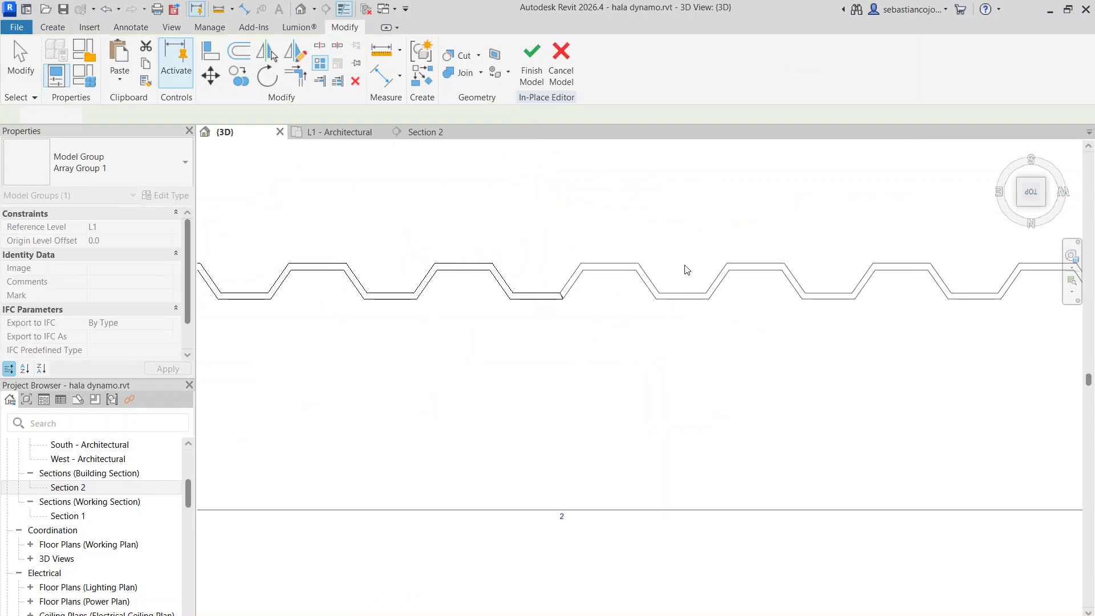
pyautogui.scroll(4, 563, 305)
pyautogui.scroll(-4, 583, 306)
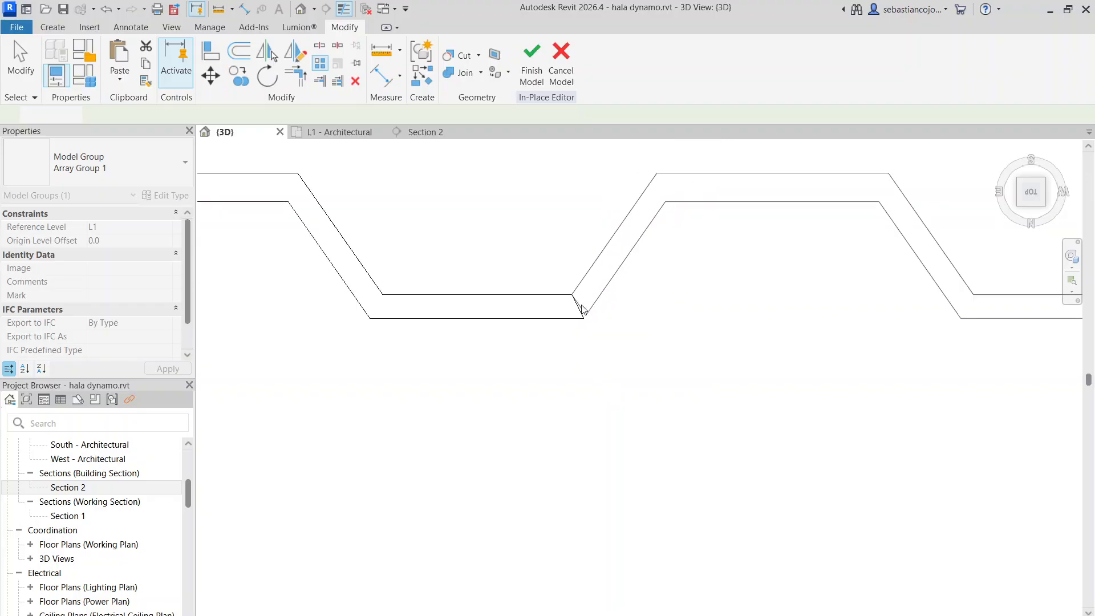
pyautogui.scroll(4, 593, 310)
pyautogui.doubleClick(583, 312)
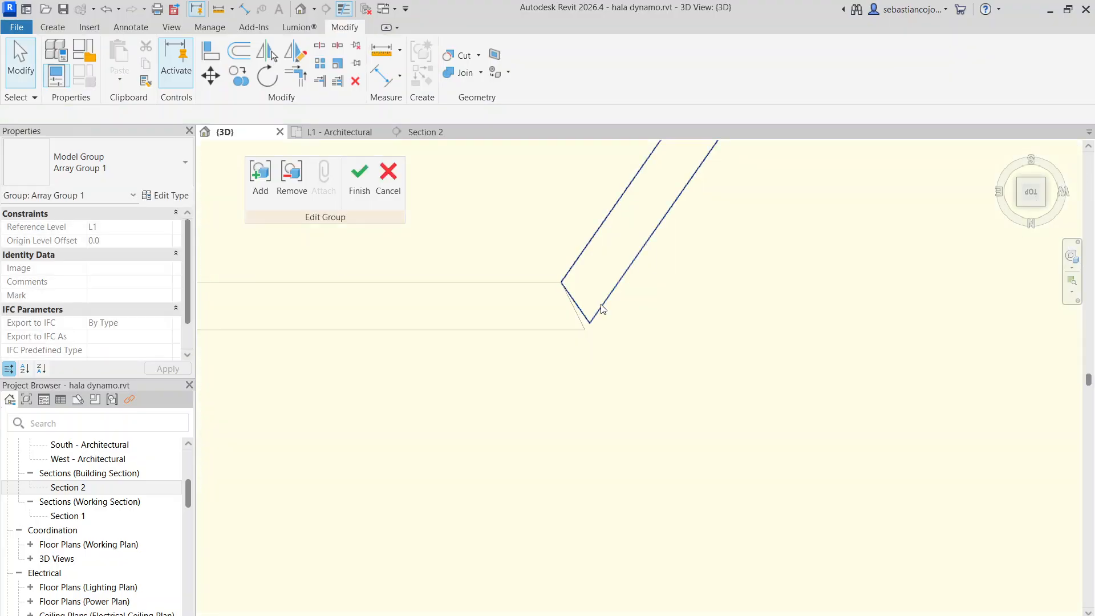
pyautogui.click(582, 313)
pyautogui.scroll(-4, 581, 312)
pyautogui.scroll(3, 592, 297)
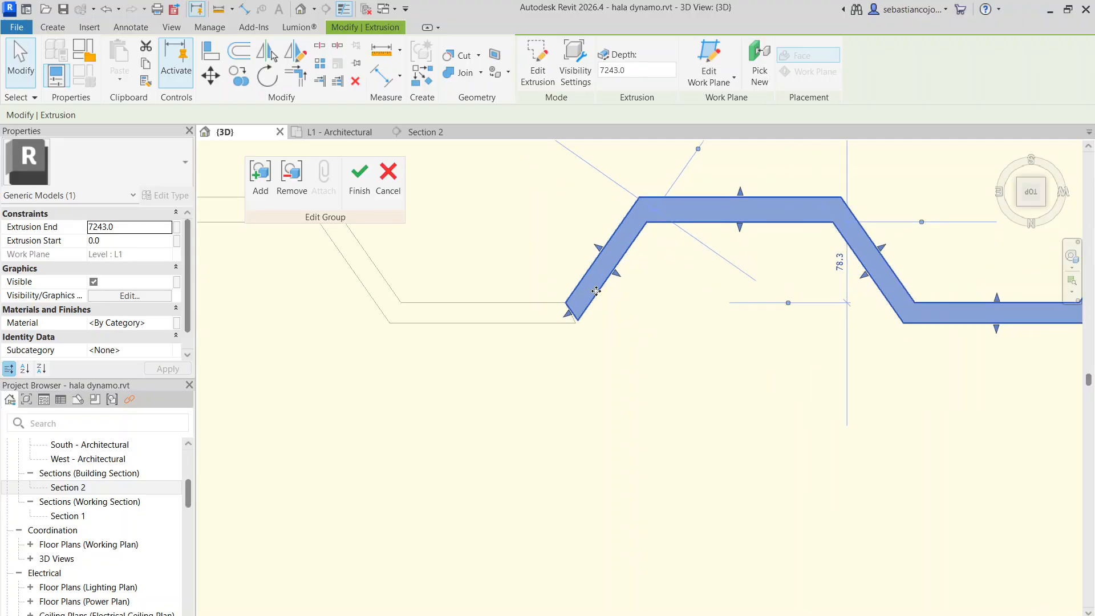
pyautogui.doubleClick(592, 297)
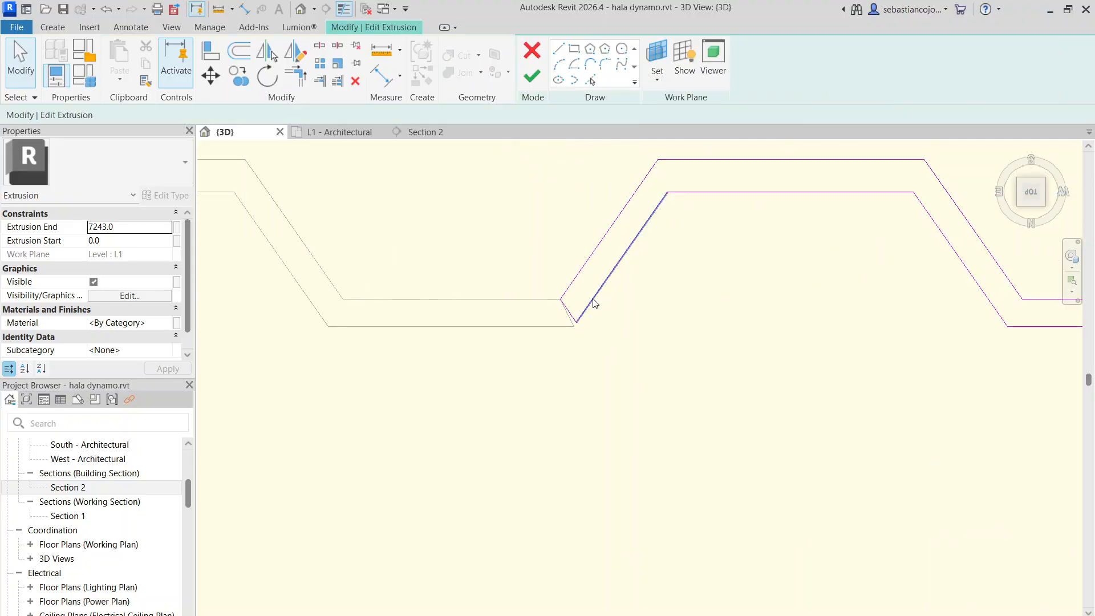
# Move the lower corner of the profile's start onto the adjoining sheet's end corner, and finish the sketch and the group edit
pyautogui.scroll(2, 580, 299)
pyautogui.click(576, 306)
pyautogui.scroll(2, 592, 326)
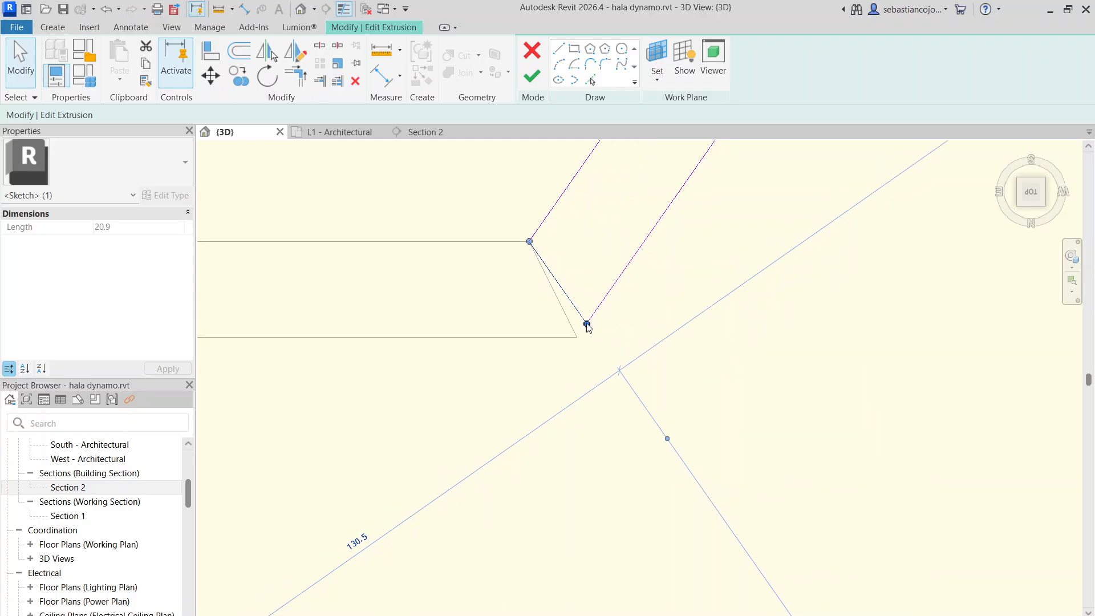
pyautogui.moveTo(588, 324); pyautogui.dragTo(578, 337)
pyautogui.click(594, 320)
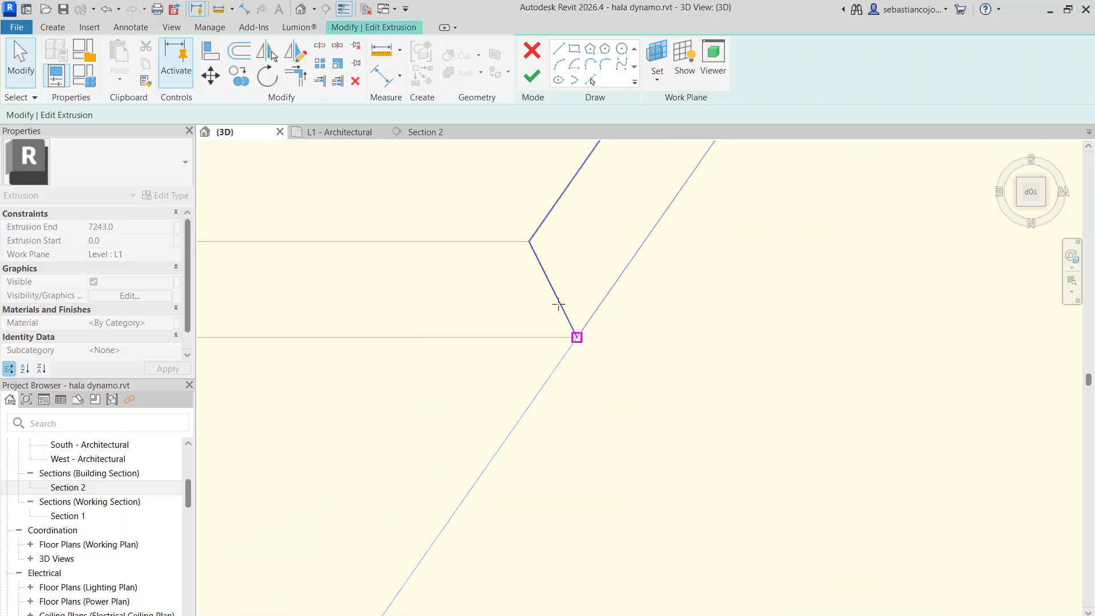
pyautogui.scroll(-6, 561, 264)
pyautogui.press('Escape')
pyautogui.scroll(4, 570, 267)
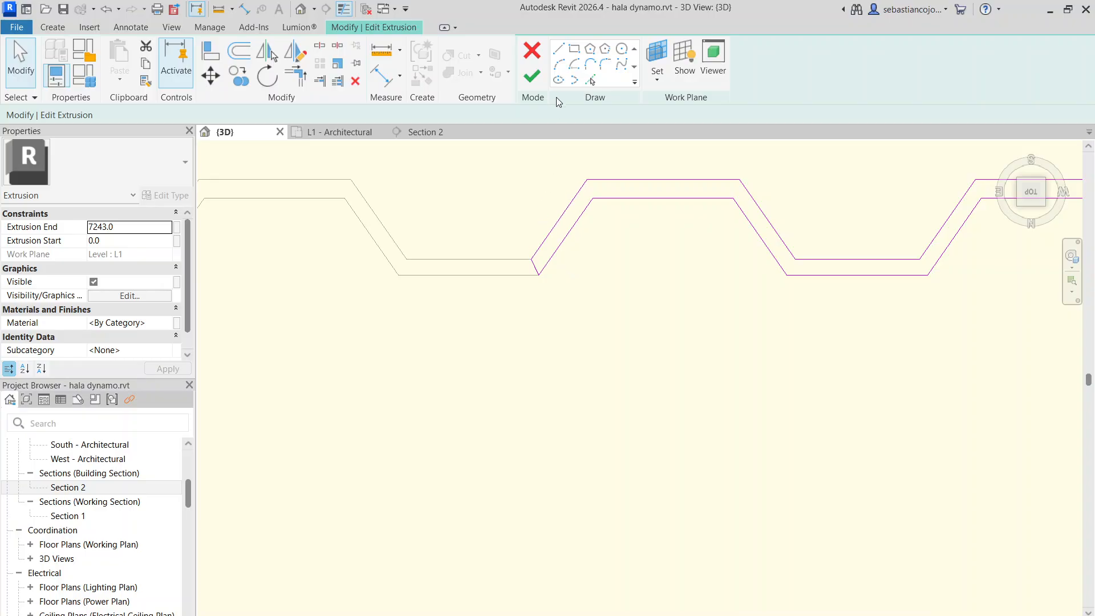
pyautogui.click(532, 76)
pyautogui.scroll(-5, 542, 411)
pyautogui.click(360, 171)
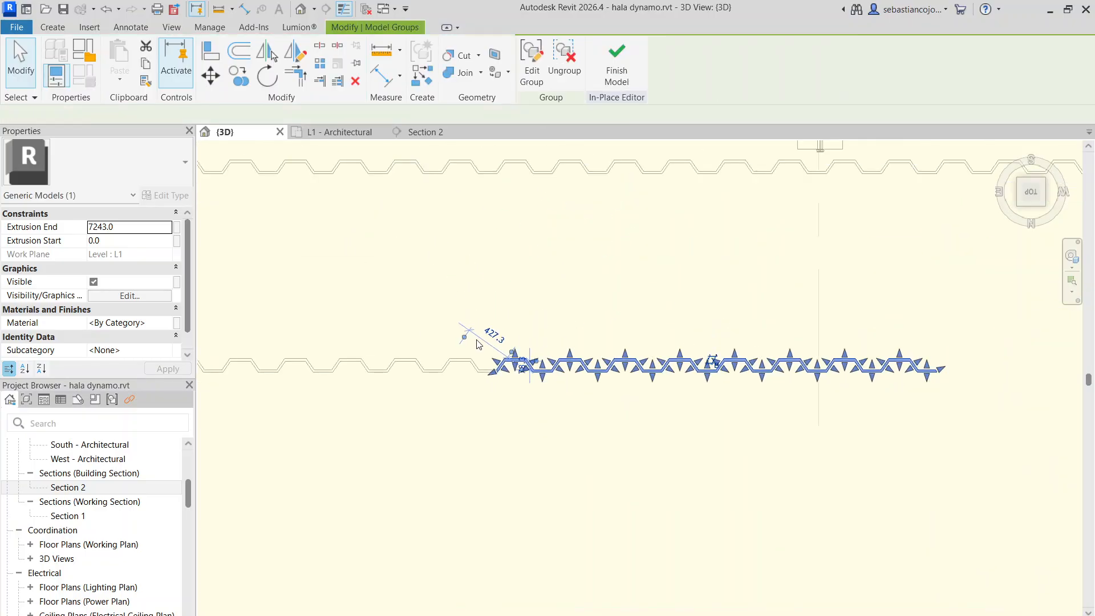
# Set the number of members in the sheet array to 100
pyautogui.scroll(-6, 477, 344)
pyautogui.click(518, 394)
pyautogui.click(517, 354)
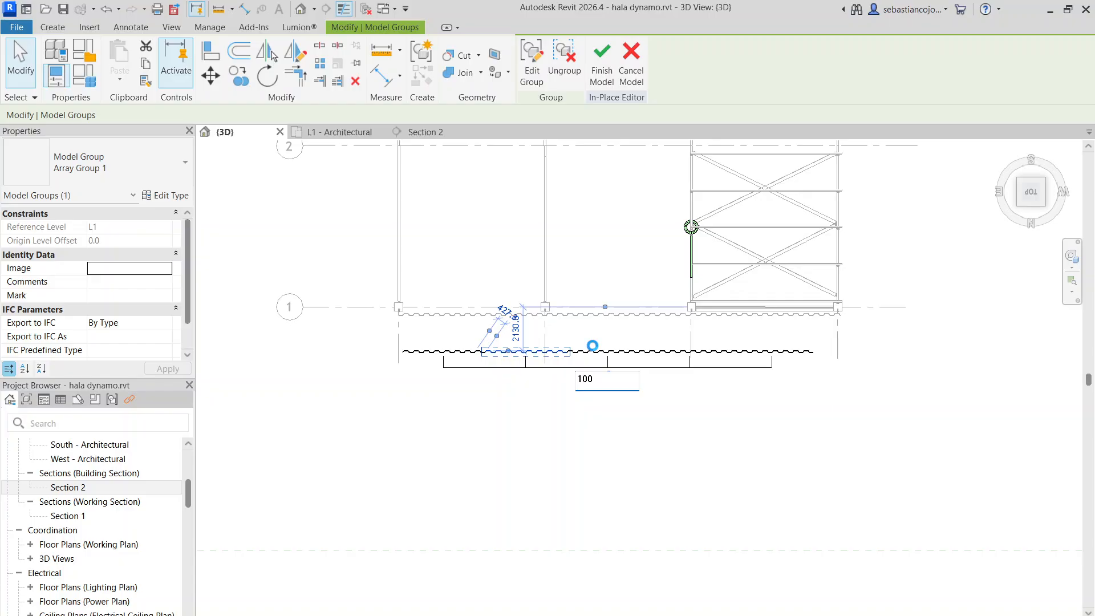
# Examine the arrayed row of cladding sheets in 3D, from the whole run down to the joints between neighbouring sheets
pyautogui.scroll(-10, 536, 396)
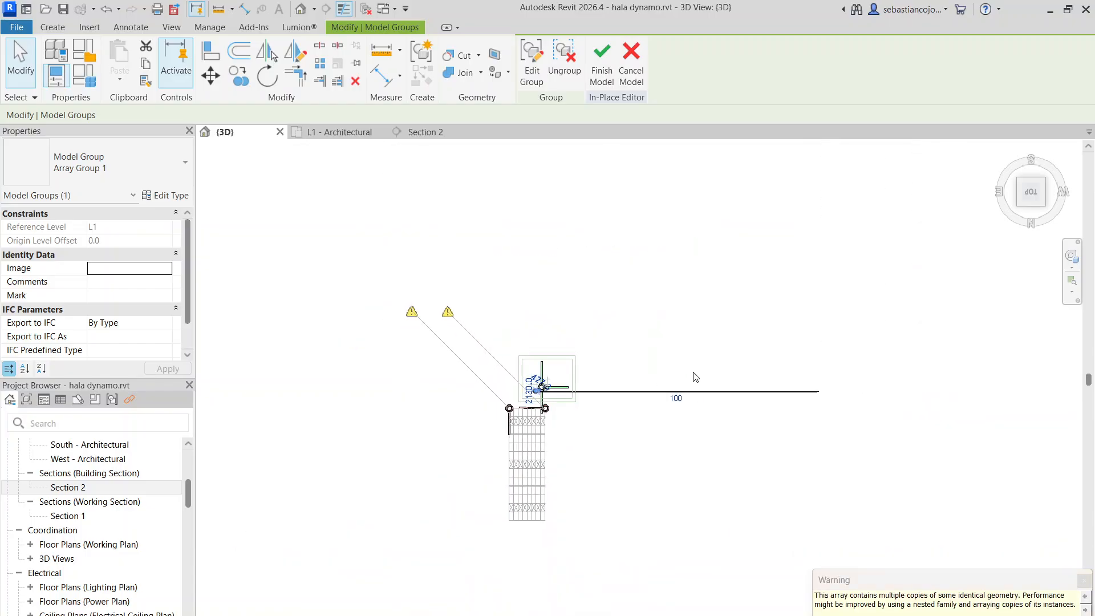
pyautogui.scroll(3, 732, 398)
pyautogui.scroll(7, 732, 398)
pyautogui.scroll(-12, 724, 351)
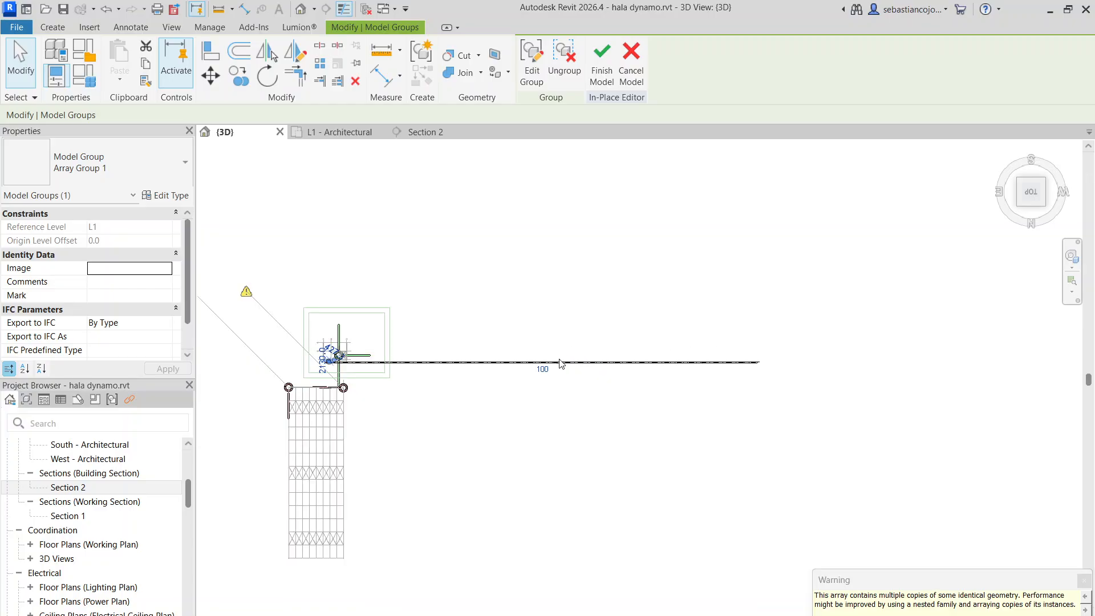
pyautogui.keyDown('shift'); pyautogui.moveTo(613, 381); pyautogui.dragTo(519, 323, button='middle'); pyautogui.keyUp('shift')
pyautogui.scroll(8, 519, 323)
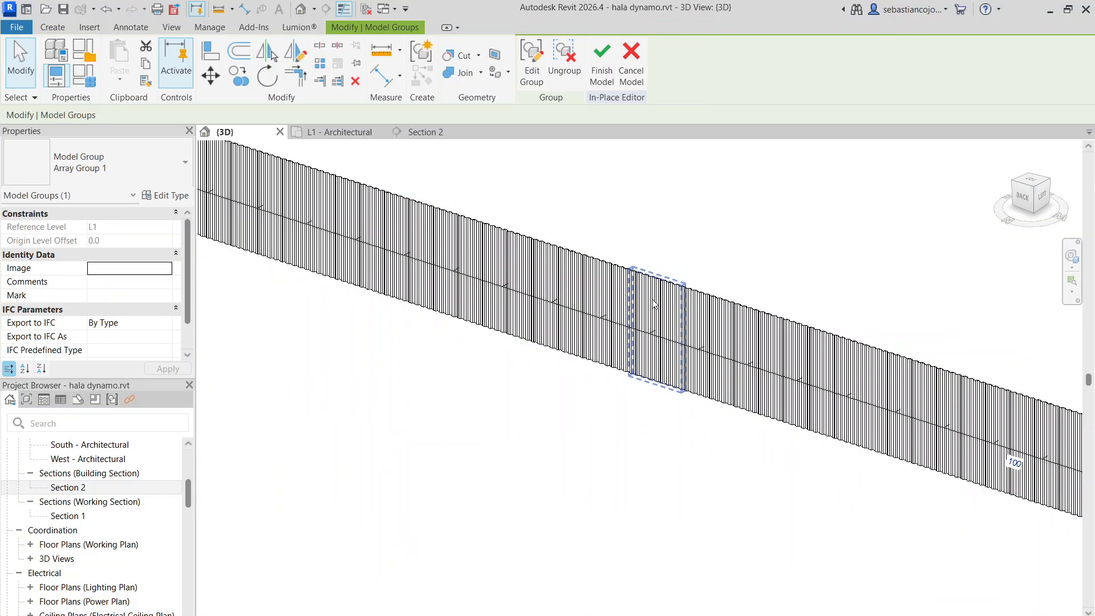
pyautogui.scroll(6, 571, 282)
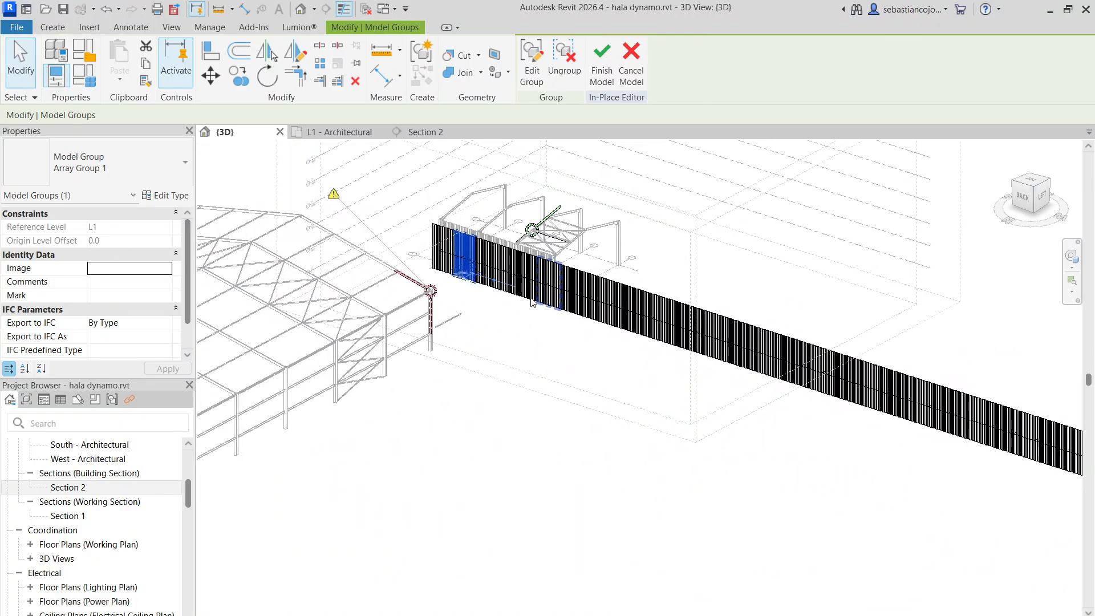
pyautogui.scroll(3, 600, 333)
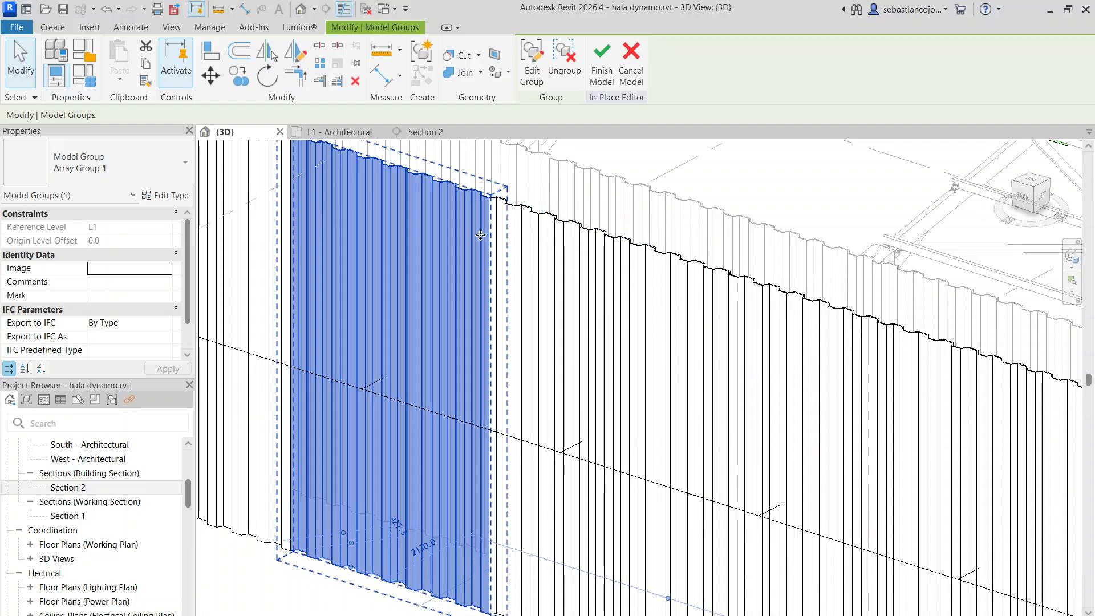
pyautogui.scroll(-6, 480, 235)
pyautogui.scroll(6, 519, 251)
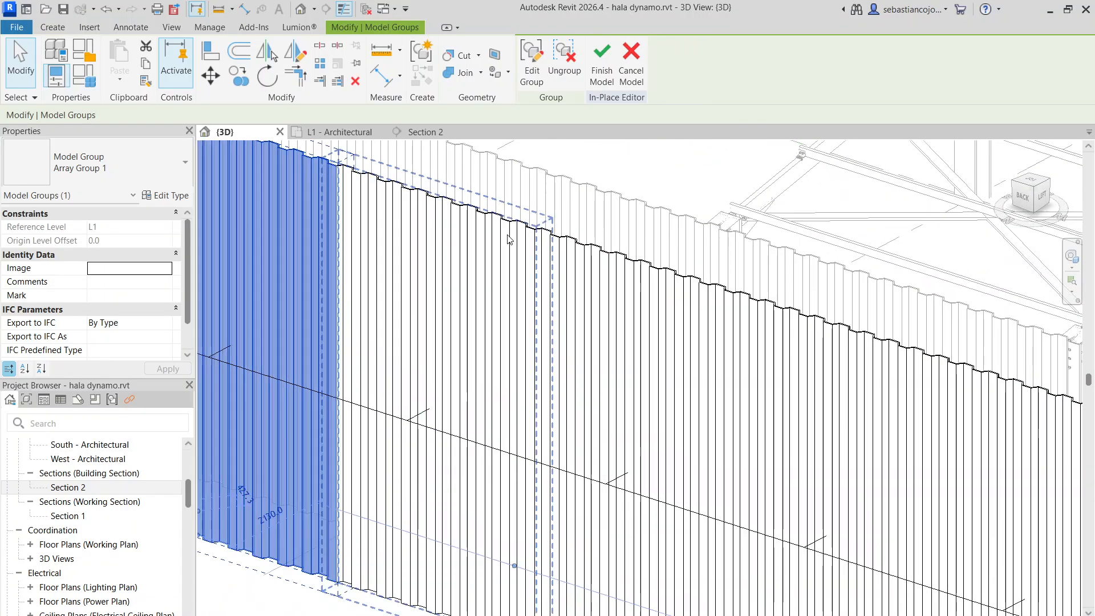
pyautogui.click(524, 274)
pyautogui.scroll(-5, 591, 261)
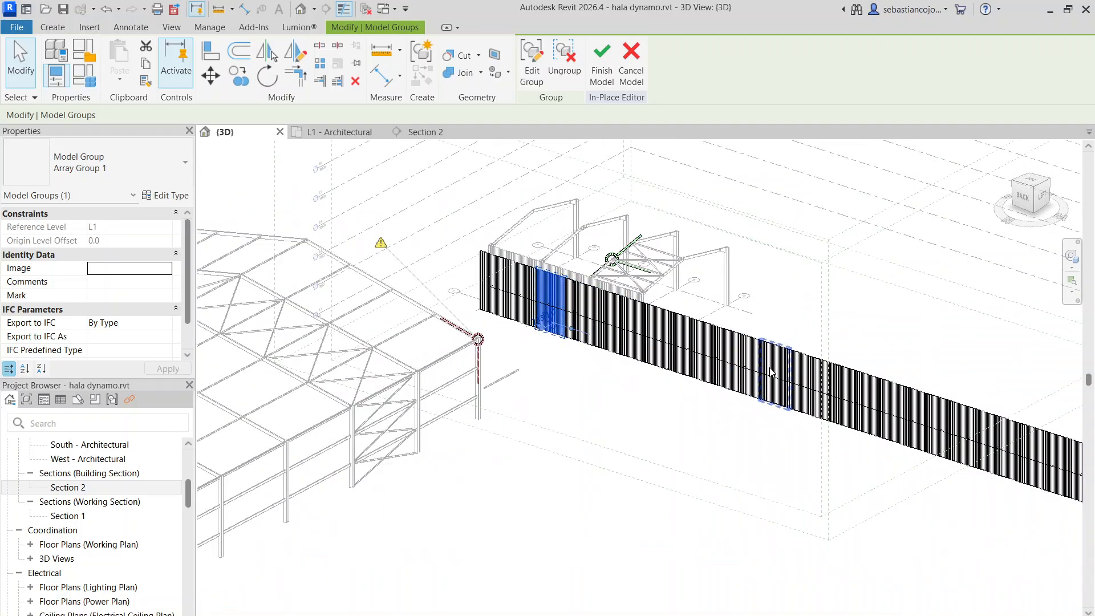
pyautogui.scroll(4, 744, 369)
pyautogui.scroll(5, 744, 353)
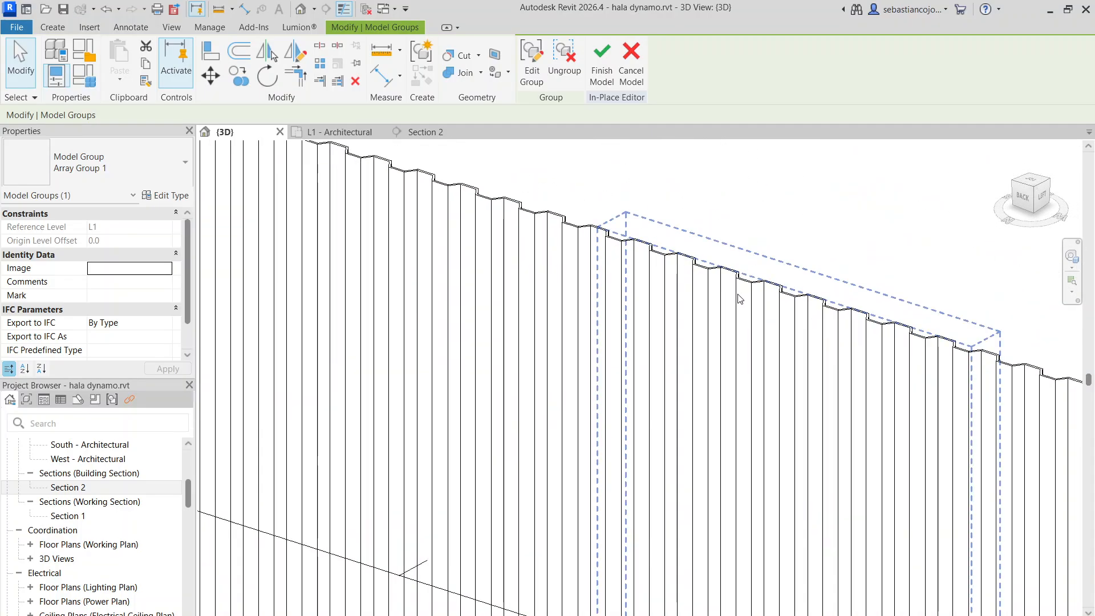
# Examine the extent of the 100-member sheet array in 3D, comparing the run with the steel hall frames
pyautogui.click(630, 271)
pyautogui.scroll(-8, 628, 275)
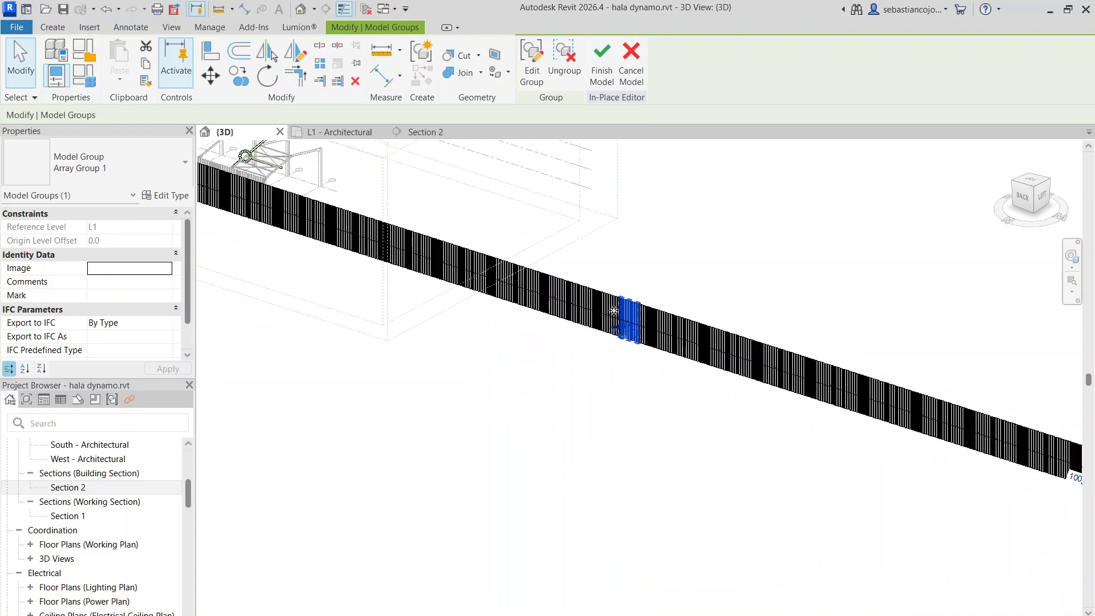
pyautogui.scroll(1, 707, 371)
pyautogui.moveTo(693, 391)
pyautogui.mouseDown(button='middle')
pyautogui.moveTo(347, 338)
pyautogui.moveTo(695, 407)
pyautogui.mouseUp(button='middle')
pyautogui.scroll(-3, 514, 353)
pyautogui.scroll(3, 566, 360)
pyautogui.scroll(-4, 649, 376)
pyautogui.scroll(4, 342, 324)
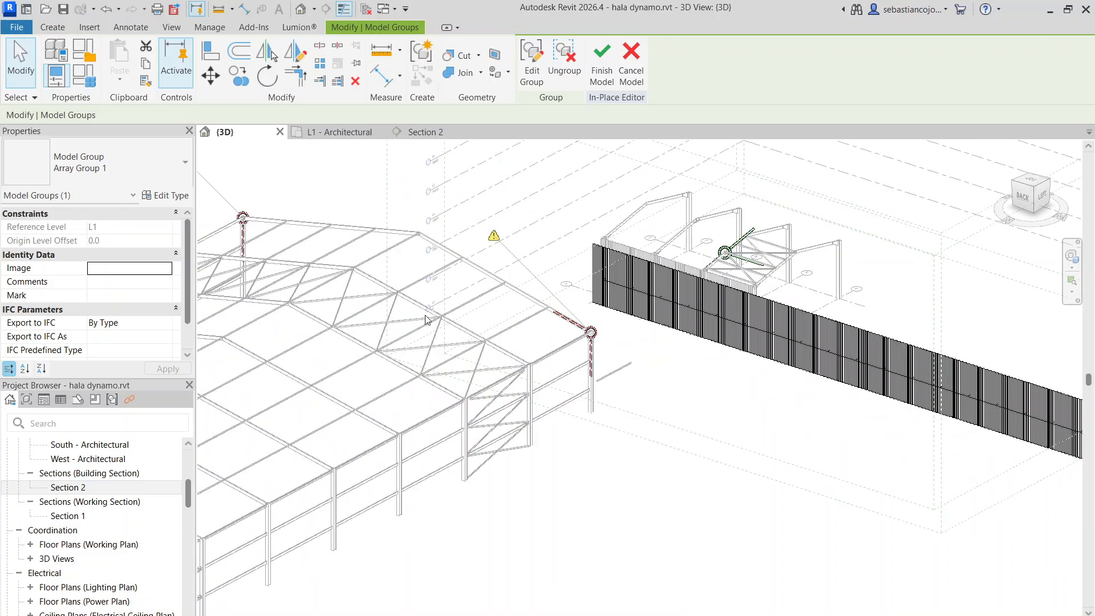
pyautogui.scroll(5, 702, 338)
pyautogui.moveTo(760, 300); pyautogui.dragTo(556, 383, button='middle')
pyautogui.scroll(-2, 541, 311)
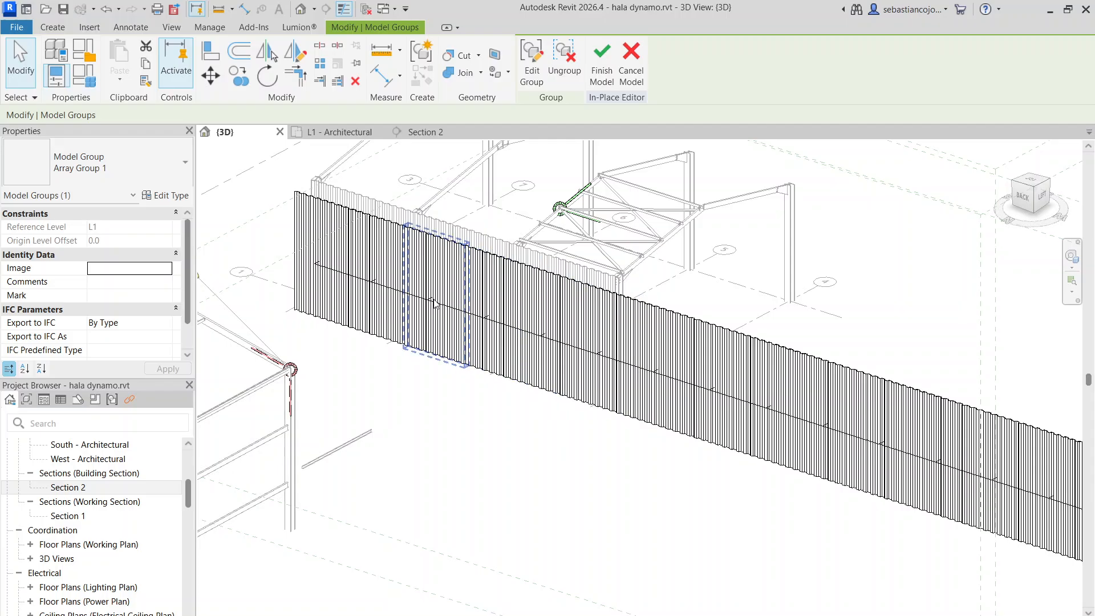
# Set the number of members in the sheet array to 5 and finish the in-place model
pyautogui.scroll(-5, 502, 376)
pyautogui.scroll(2, 810, 497)
pyautogui.moveTo(821, 485); pyautogui.dragTo(368, 349, button='middle')
pyautogui.scroll(2, 661, 442)
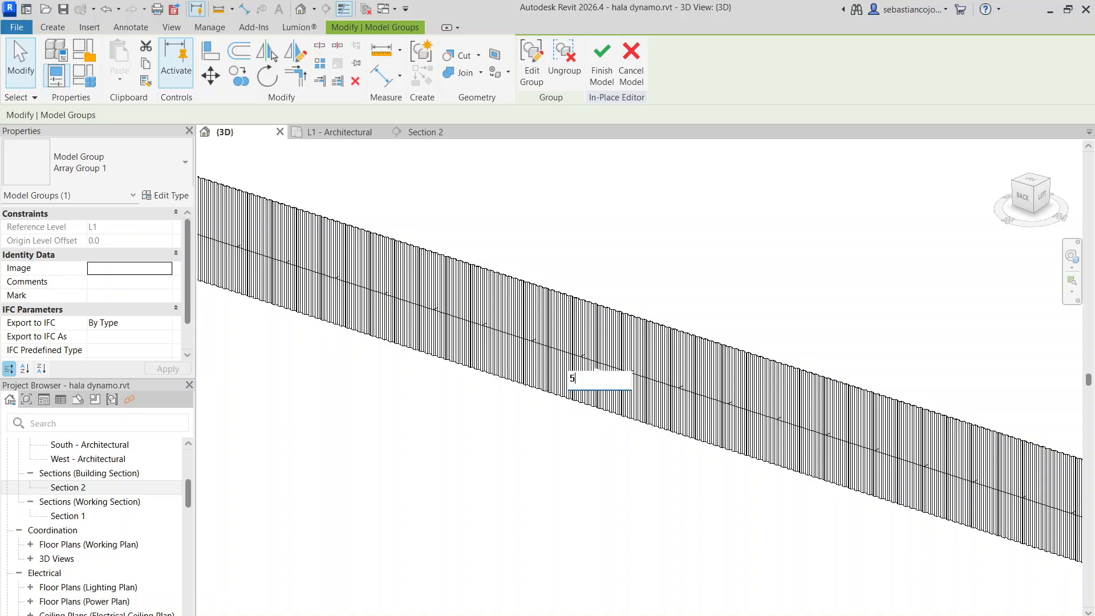
pyautogui.press('Return')
pyautogui.scroll(-5, 493, 401)
pyautogui.scroll(4, 493, 401)
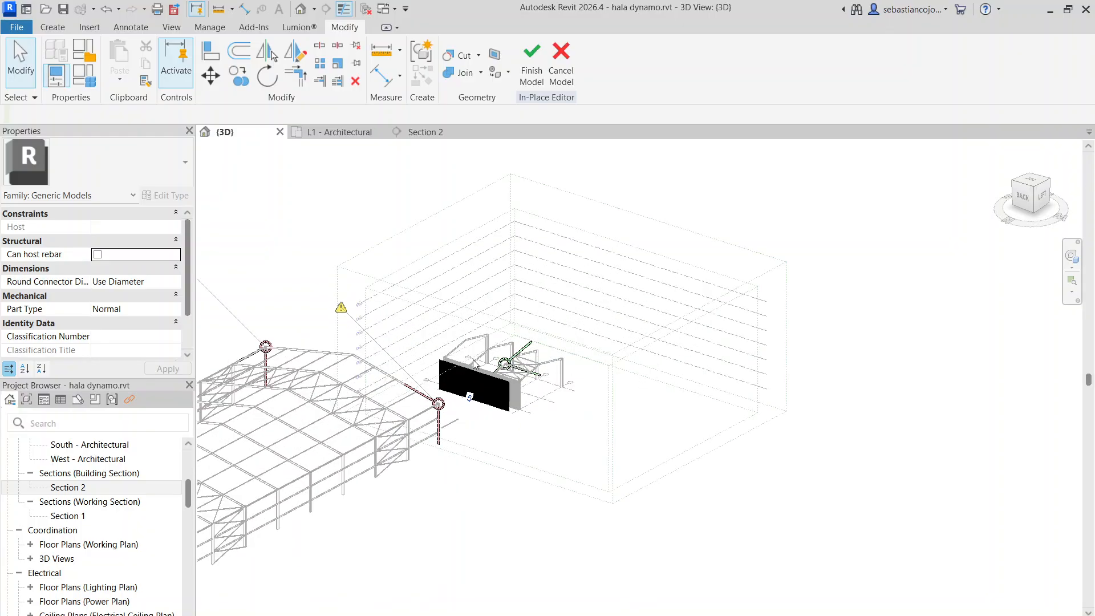
pyautogui.scroll(6, 586, 397)
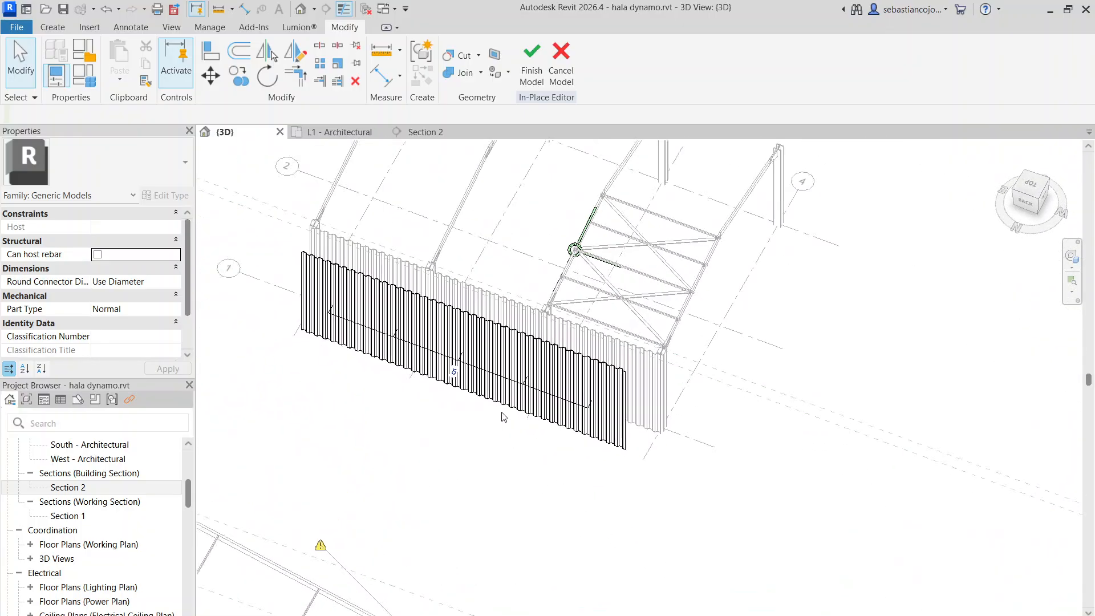
pyautogui.scroll(-2, 603, 340)
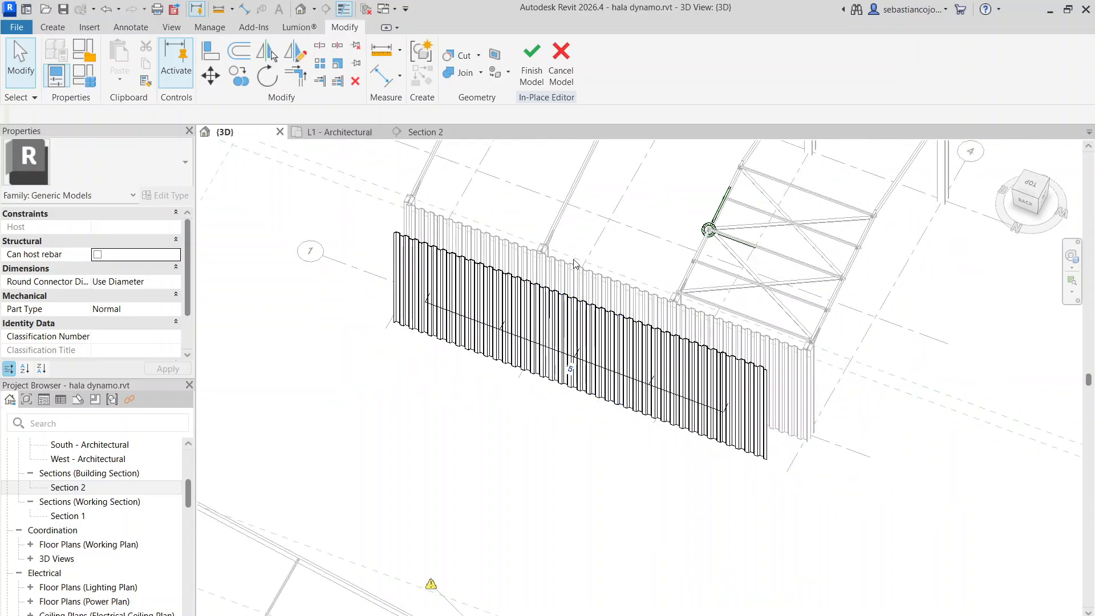
pyautogui.click(537, 80)
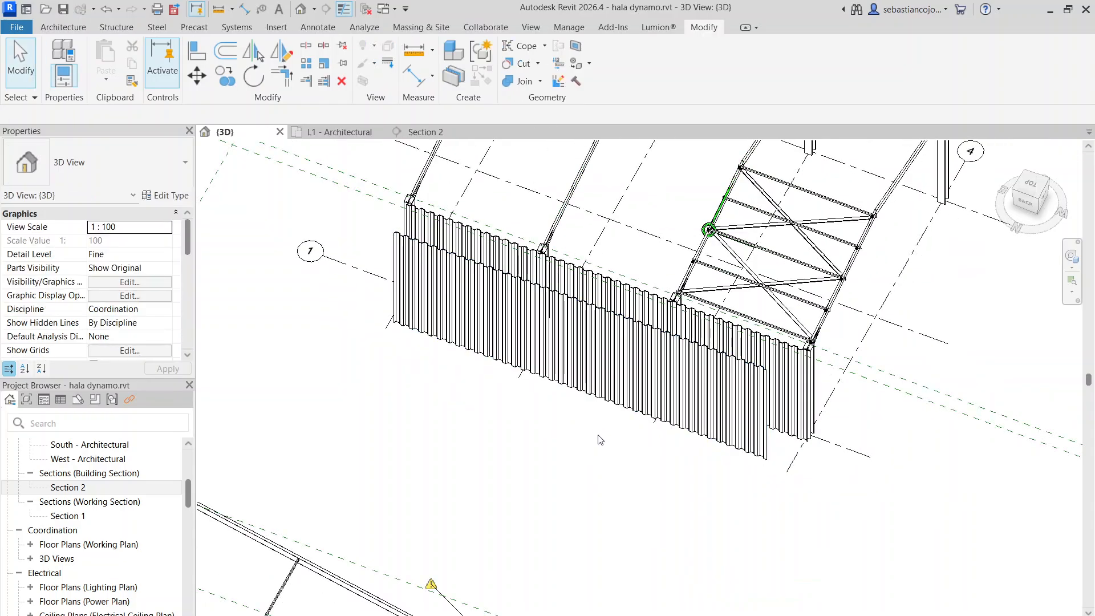
# Compare the new arrayed sheeting with the original full-length sheeting in 3D, selecting each in turn
pyautogui.click(652, 350)
pyautogui.scroll(5, 651, 347)
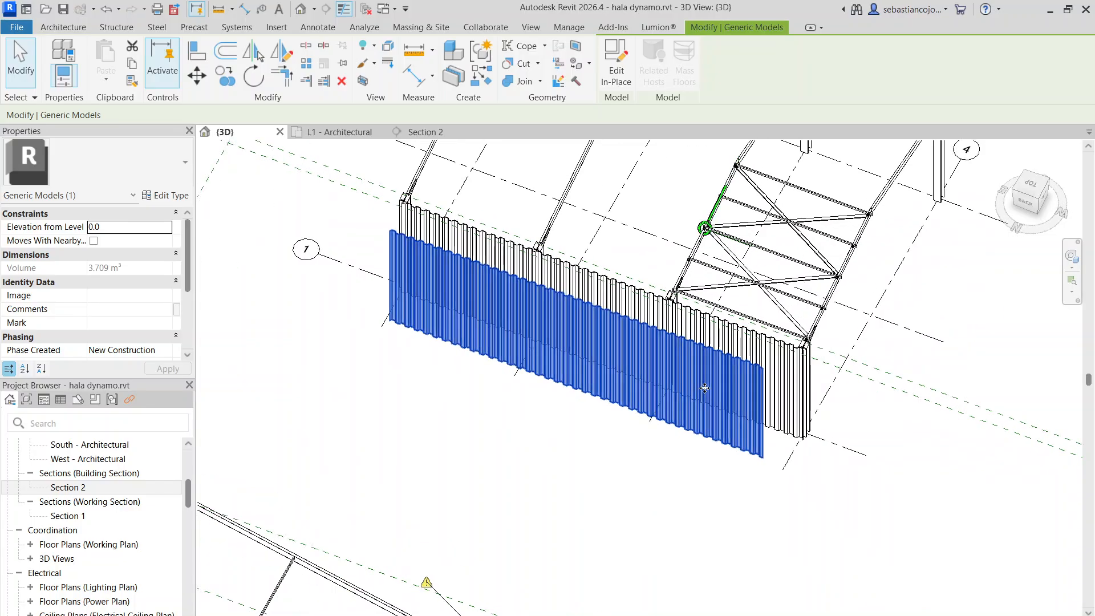
pyautogui.keyDown('shift'); pyautogui.moveTo(611, 324); pyautogui.dragTo(608, 437, button='middle'); pyautogui.keyUp('shift')
pyautogui.click(662, 440)
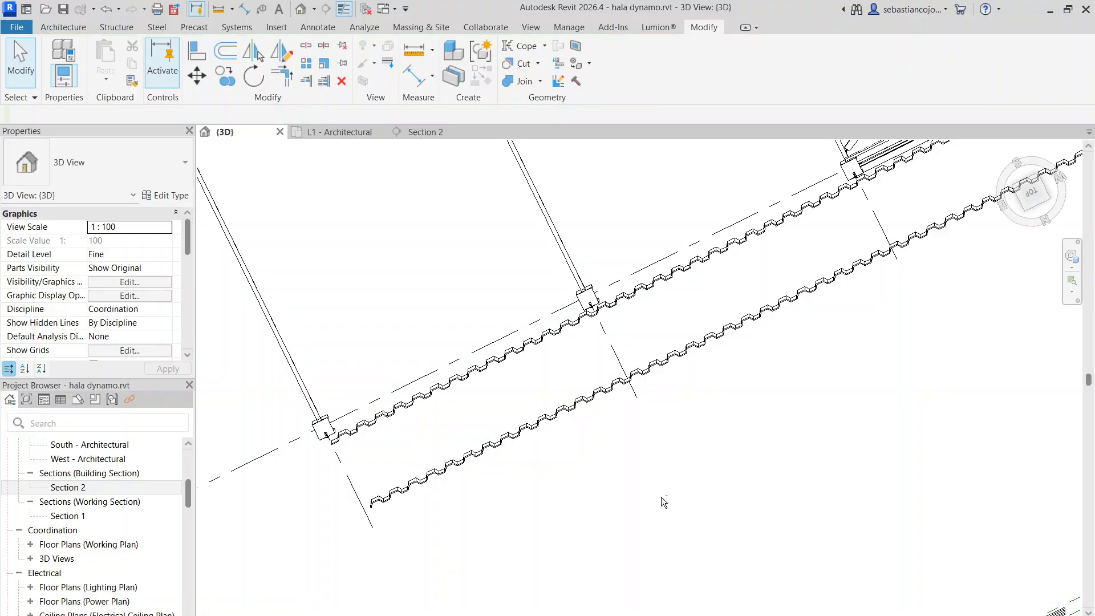
pyautogui.keyDown('shift'); pyautogui.moveTo(662, 499); pyautogui.dragTo(725, 276, button='middle'); pyautogui.keyUp('shift')
pyautogui.click(648, 250)
pyautogui.scroll(-4, 647, 251)
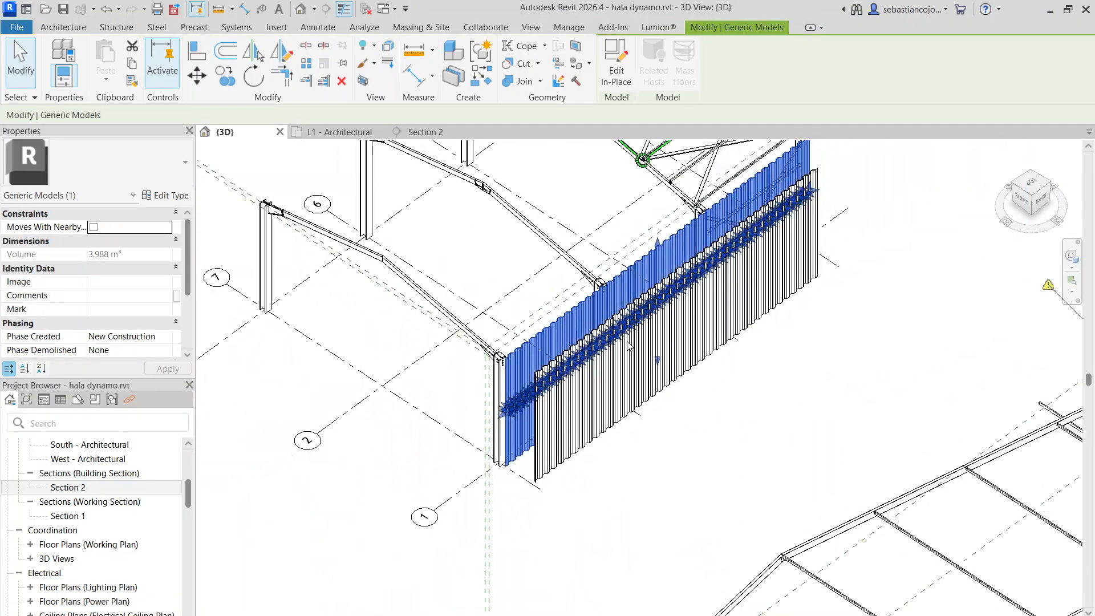
pyautogui.keyDown('shift'); pyautogui.moveTo(784, 346); pyautogui.dragTo(687, 399, button='middle'); pyautogui.keyUp('shift')
pyautogui.scroll(3, 689, 407)
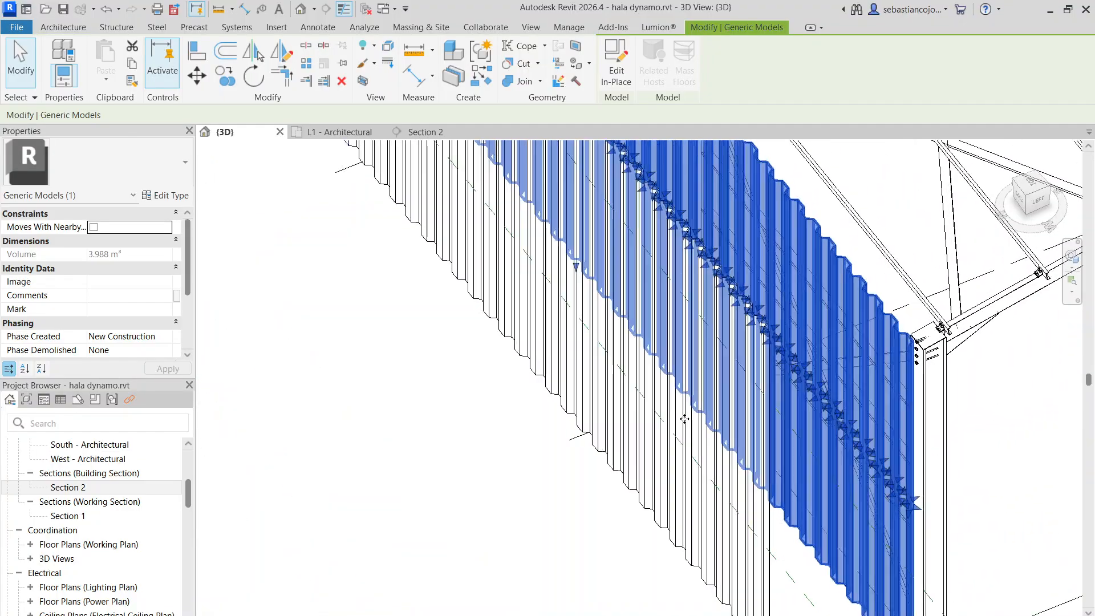
# Examine the new sheeting's corrugation up close along its lower and upper edges
pyautogui.click(712, 416)
pyautogui.scroll(1, 648, 430)
pyautogui.click(488, 480)
pyautogui.keyDown('shift'); pyautogui.moveTo(488, 480); pyautogui.dragTo(696, 432, button='middle'); pyautogui.keyUp('shift')
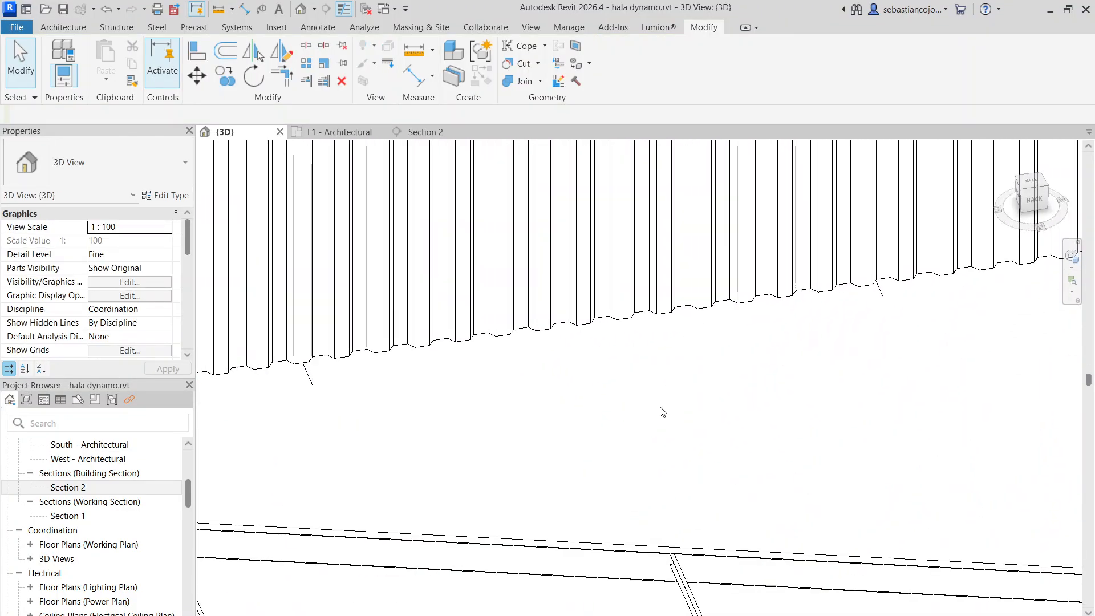
pyautogui.scroll(-4, 662, 412)
pyautogui.keyDown('shift'); pyautogui.moveTo(736, 371); pyautogui.dragTo(642, 425, button='middle'); pyautogui.keyUp('shift')
pyautogui.scroll(3, 787, 367)
pyautogui.scroll(6, 587, 325)
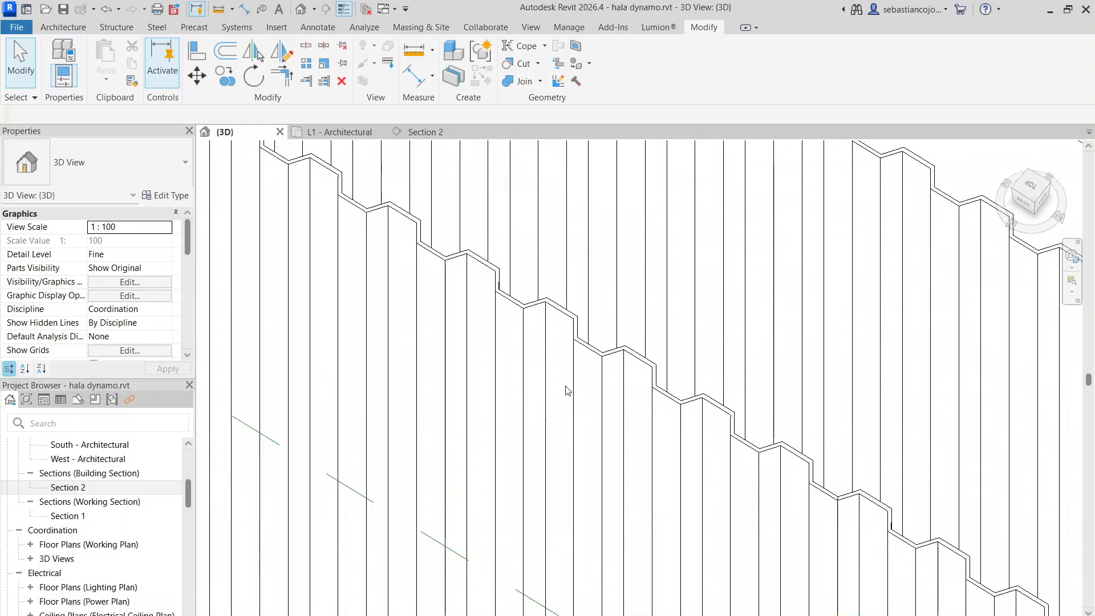
pyautogui.scroll(5, 643, 379)
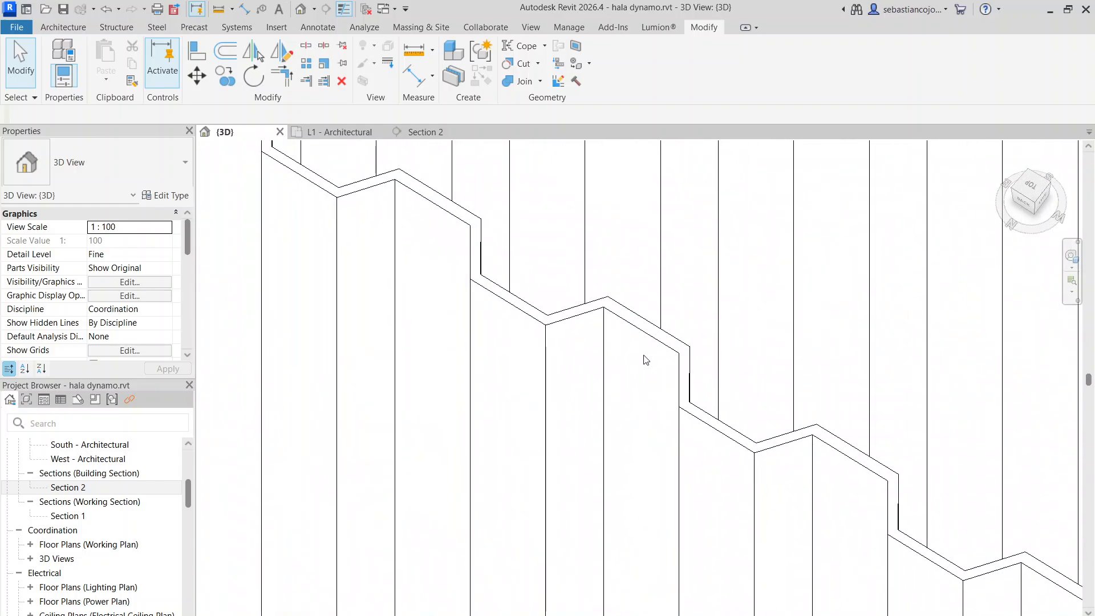
pyautogui.scroll(-8, 646, 360)
# Open the new sheeting's in-place model for editing and edit the array group at its short end
pyautogui.click(674, 407)
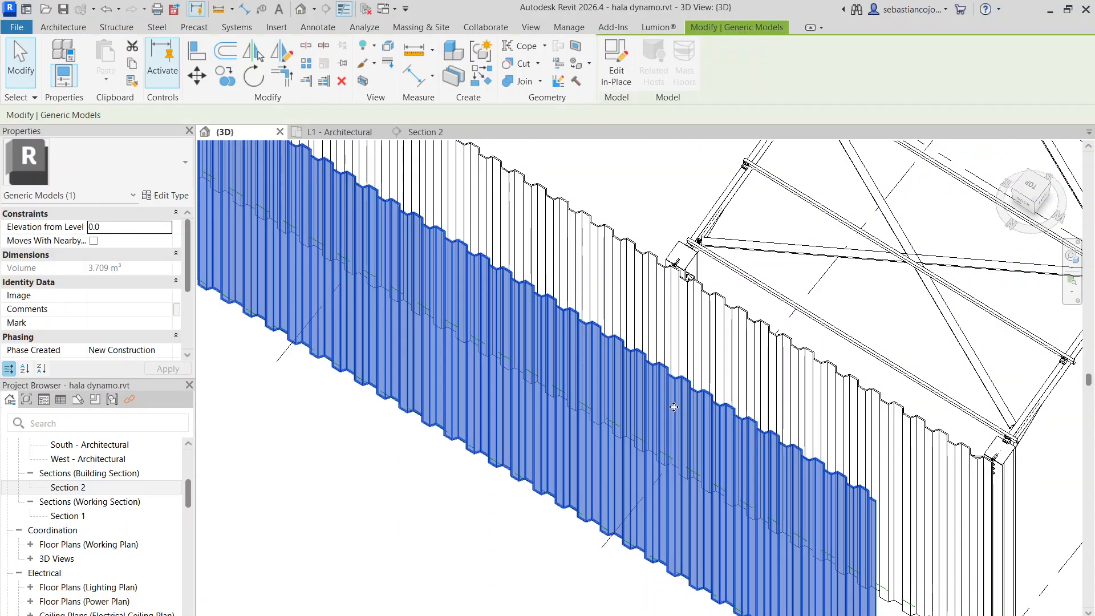
pyautogui.scroll(-5, 674, 407)
pyautogui.keyDown('shift'); pyautogui.moveTo(673, 406); pyautogui.dragTo(680, 537, button='middle'); pyautogui.keyUp('shift')
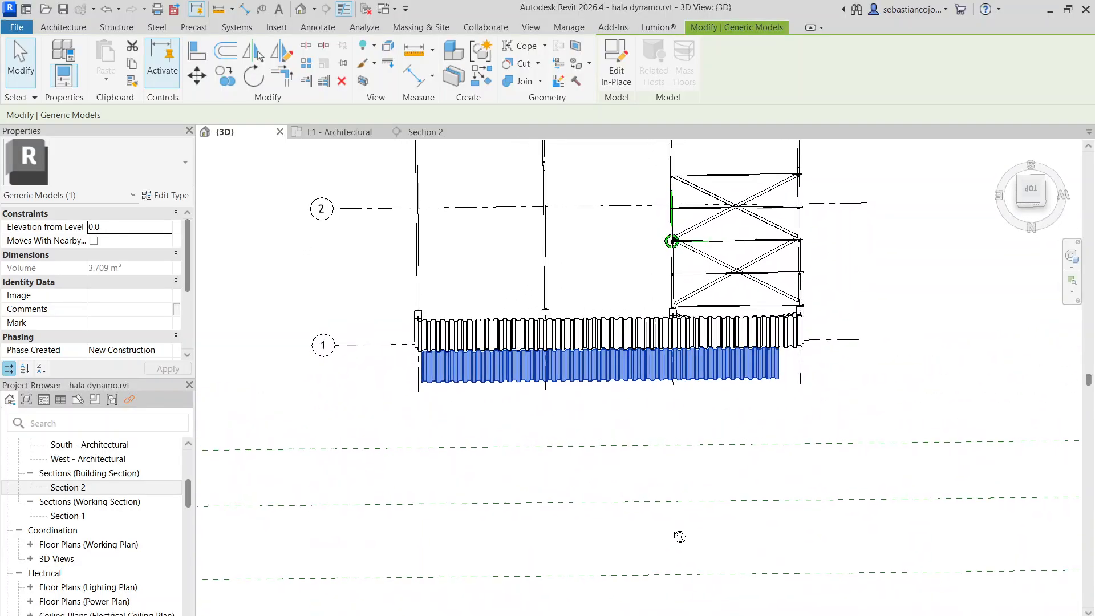
pyautogui.scroll(5, 793, 326)
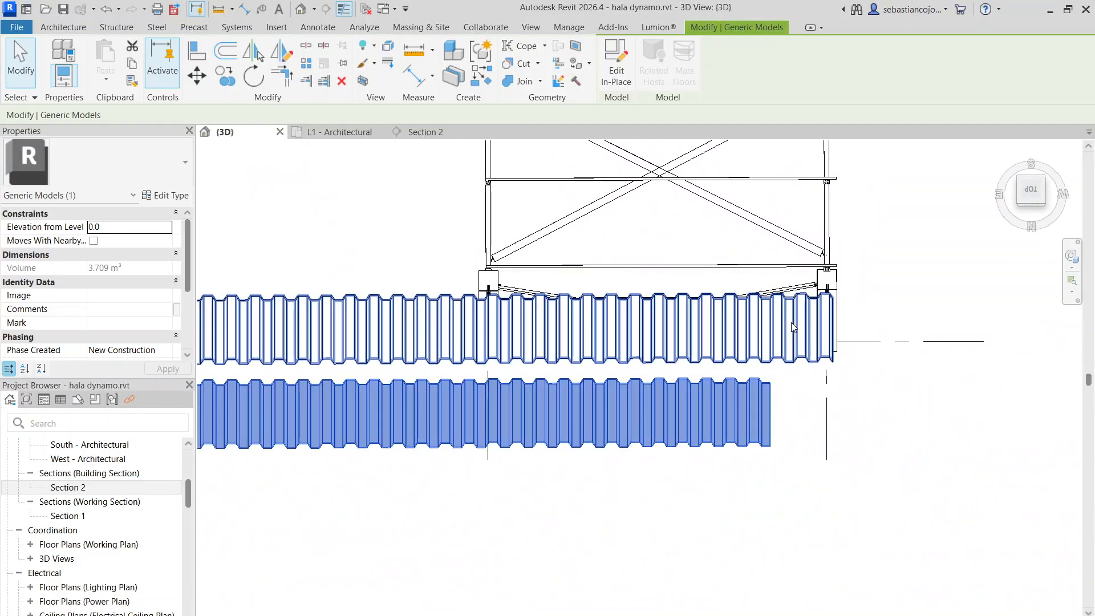
pyautogui.scroll(2, 773, 420)
pyautogui.doubleClick(773, 422)
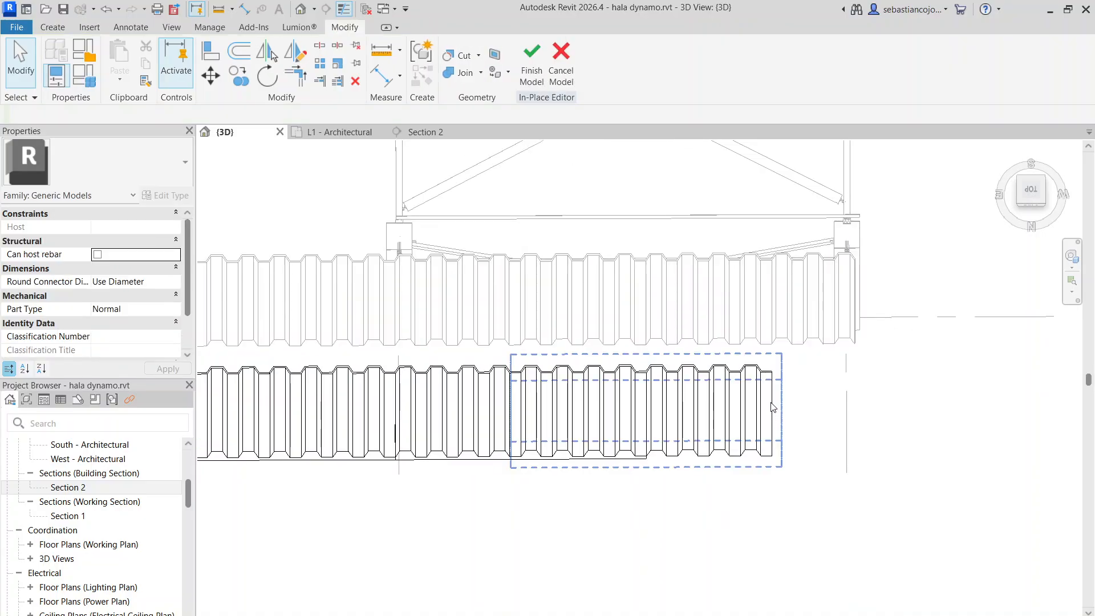
pyautogui.scroll(3, 773, 406)
pyautogui.doubleClick(779, 408)
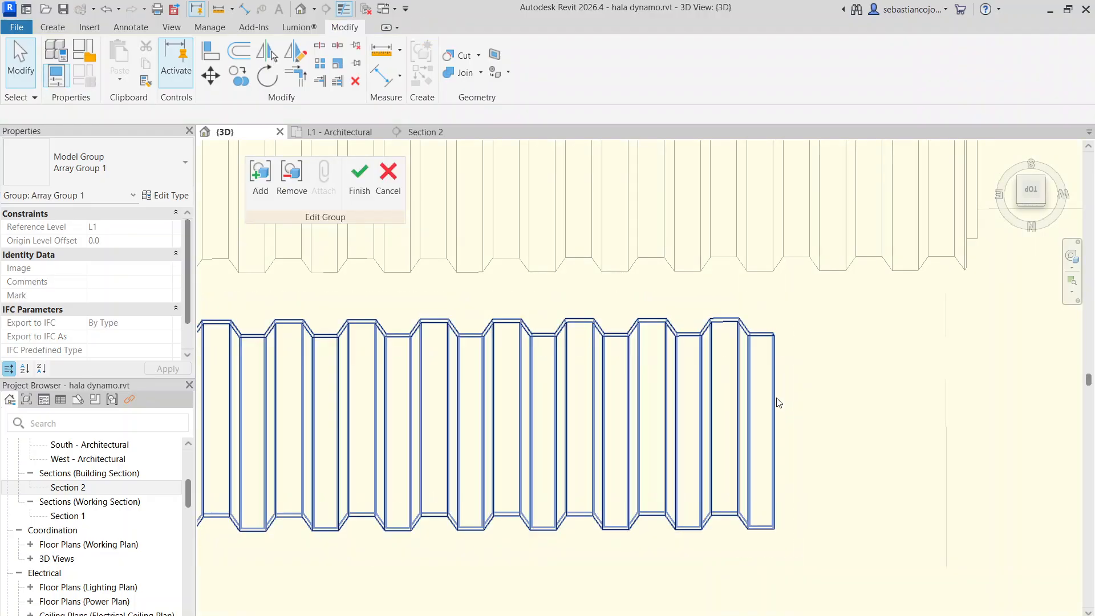
pyautogui.scroll(-5, 775, 405)
pyautogui.scroll(3, 741, 400)
pyautogui.doubleClick(784, 397)
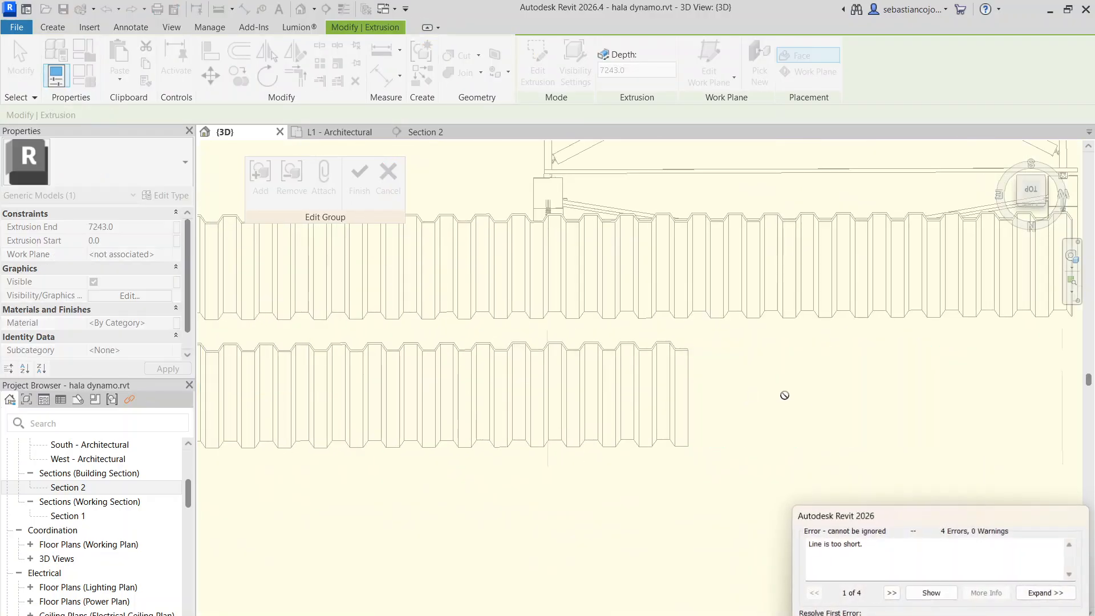
pyautogui.press('Escape')
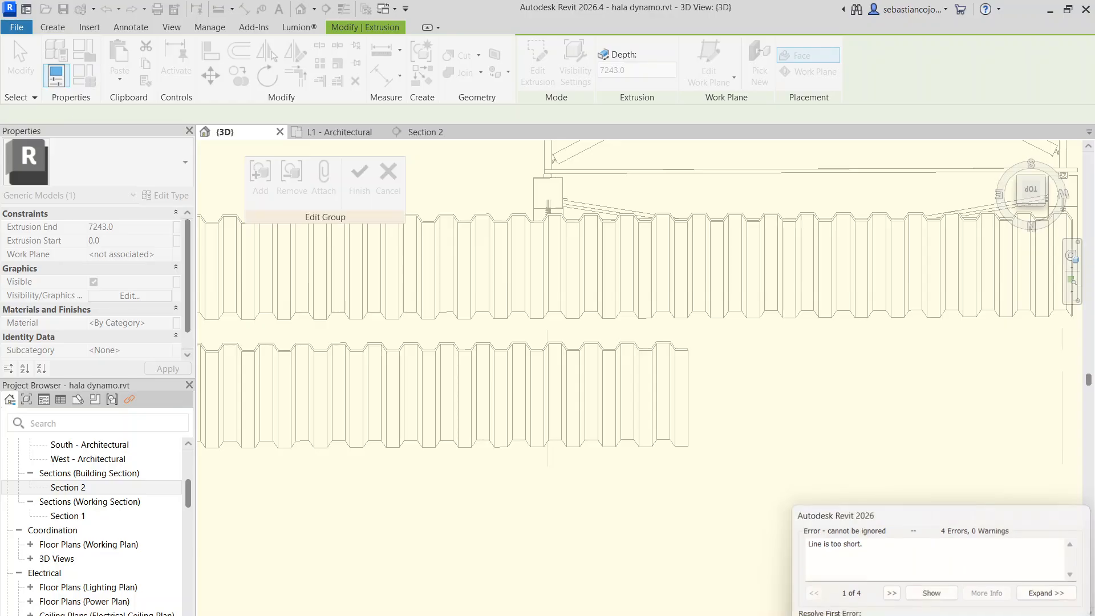
# Orient the 3D view straight to the top and select the extrusion of the row's end sheet
pyautogui.scroll(-4, 744, 381)
pyautogui.click(1030, 191)
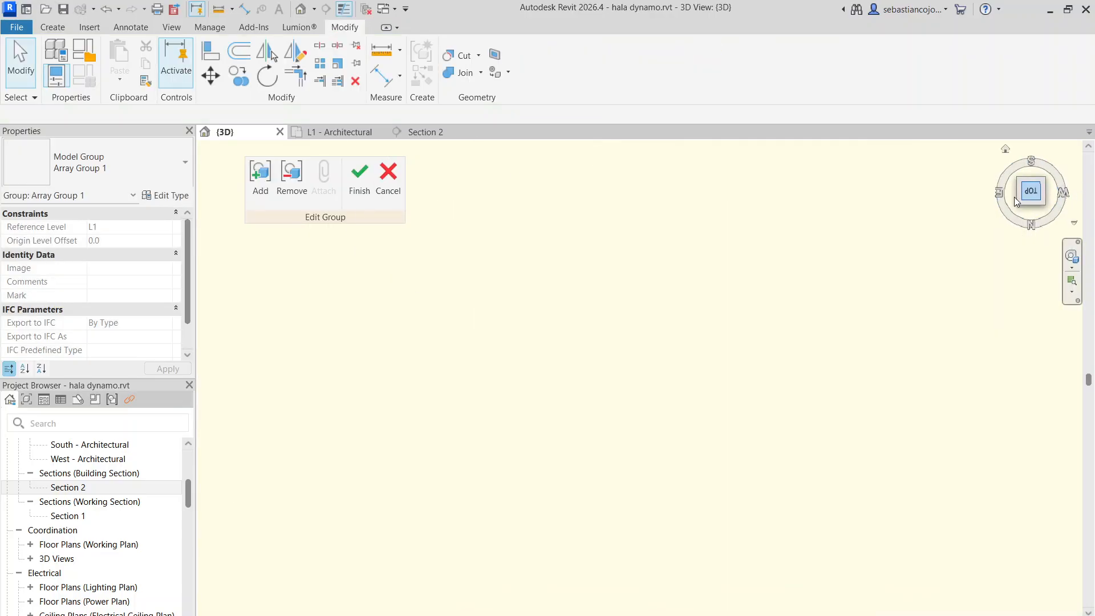
pyautogui.scroll(-3, 741, 319)
pyautogui.scroll(3, 640, 276)
pyautogui.scroll(6, 597, 239)
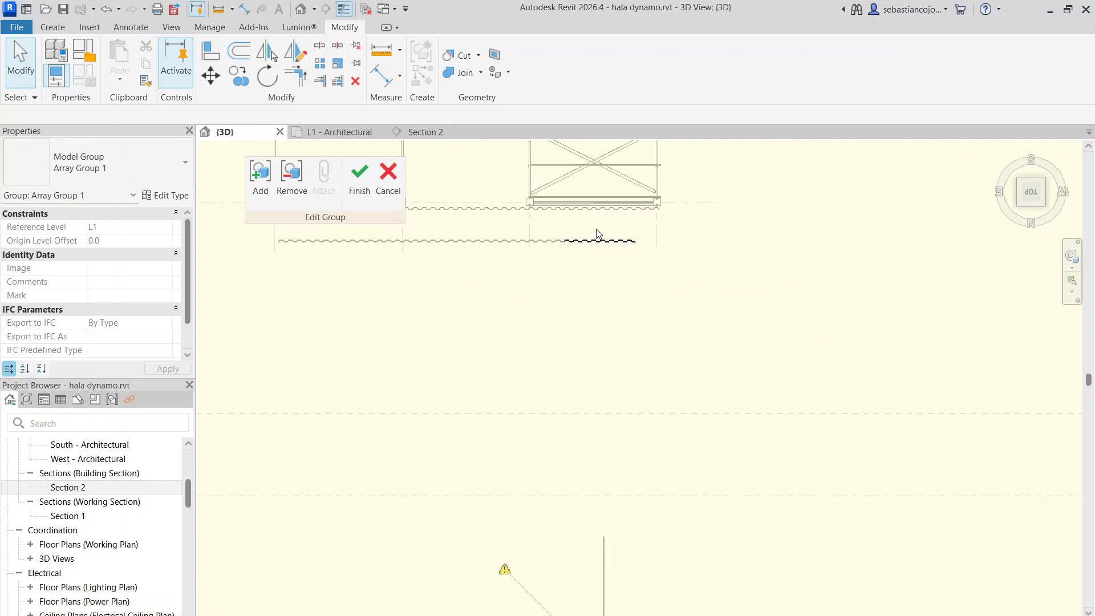
pyautogui.click(639, 217)
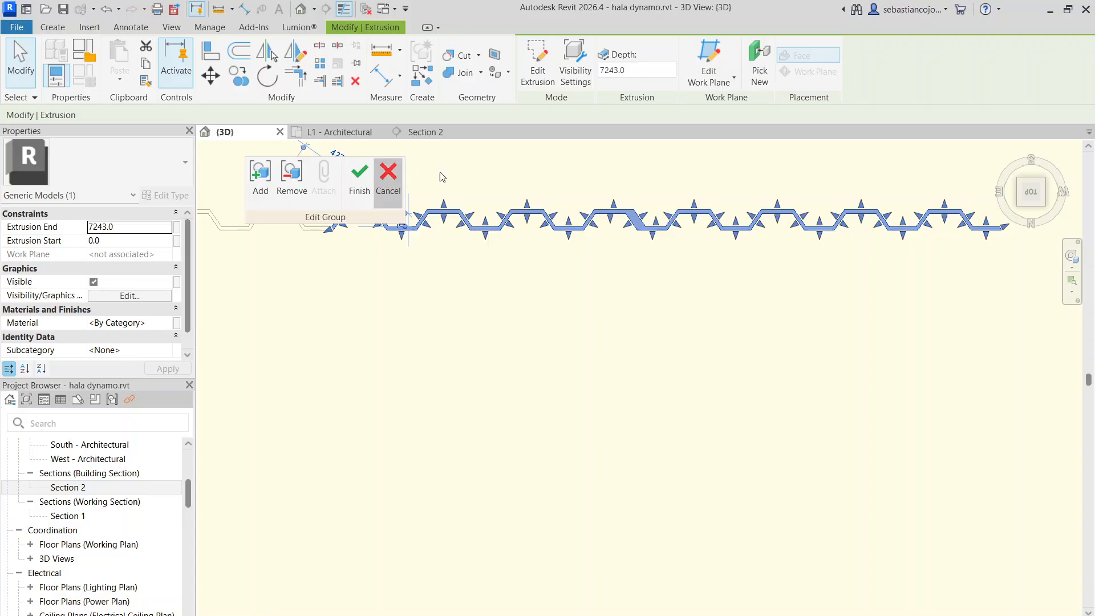
# Leave and reopen the end sheet's array group, and open its extrusion sketch at the free end
pyautogui.click(581, 349)
pyautogui.scroll(2, 651, 239)
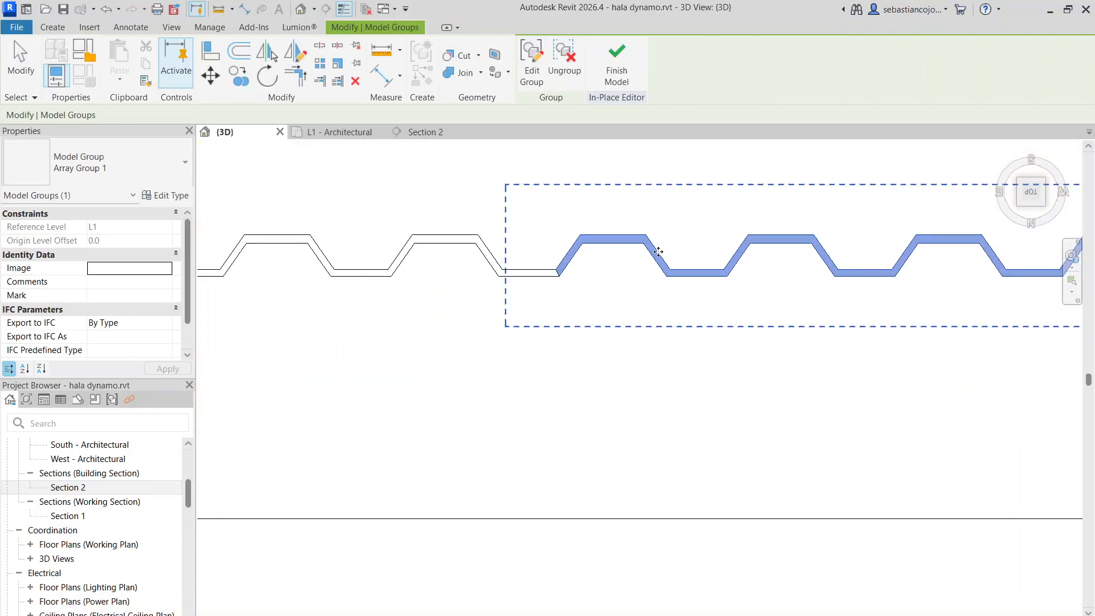
pyautogui.moveTo(855, 229); pyautogui.dragTo(411, 320, button='middle')
pyautogui.scroll(-2, 412, 320)
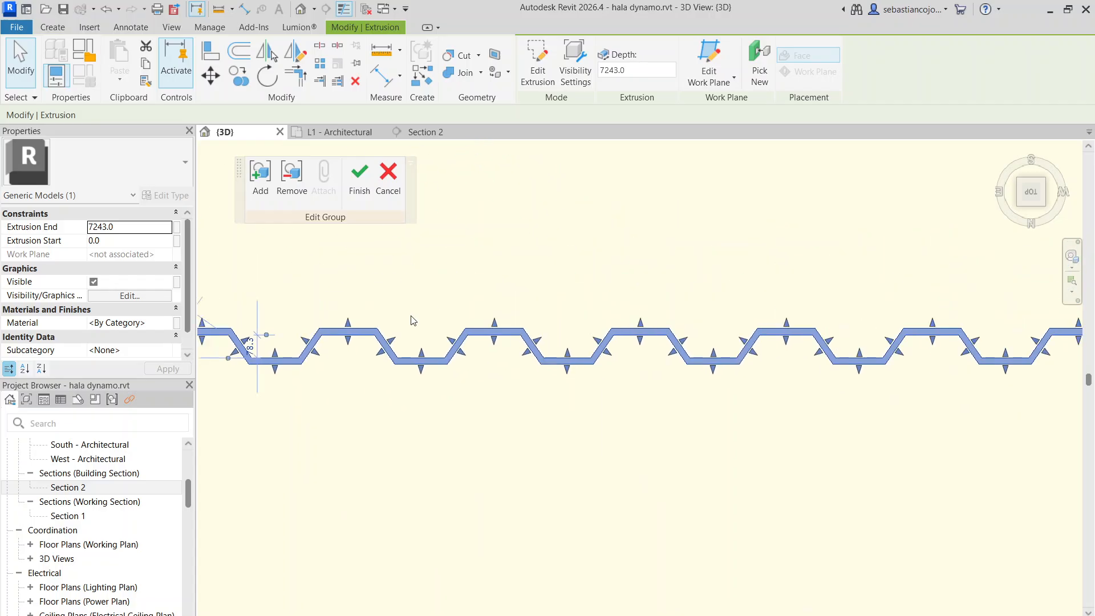
pyautogui.moveTo(1067, 317); pyautogui.dragTo(817, 320, button='middle')
pyautogui.scroll(5, 769, 356)
pyautogui.scroll(2, 769, 356)
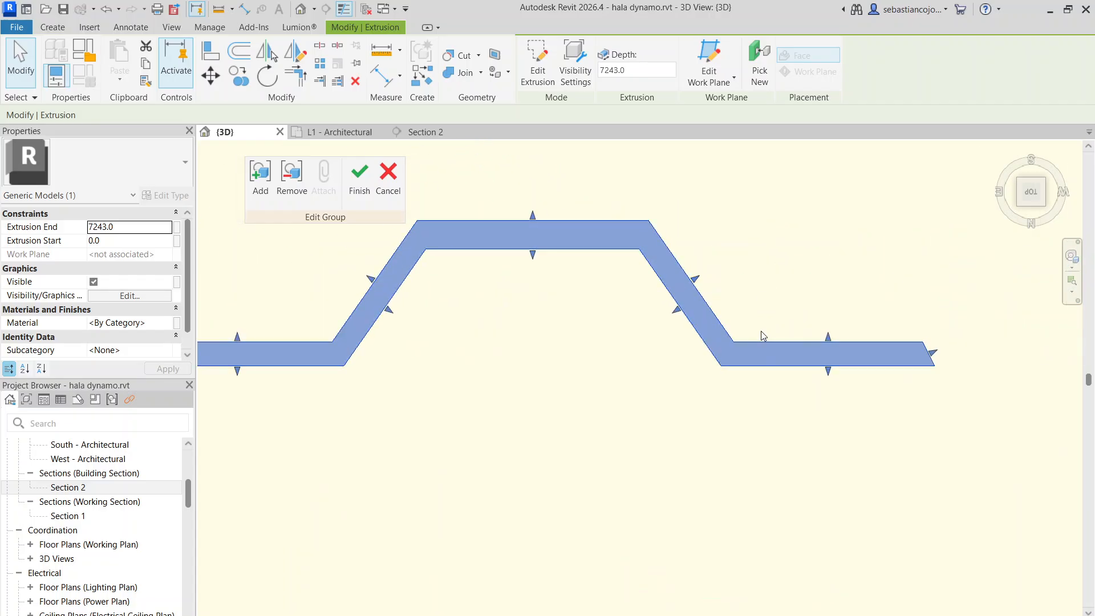
pyautogui.scroll(-2, 762, 332)
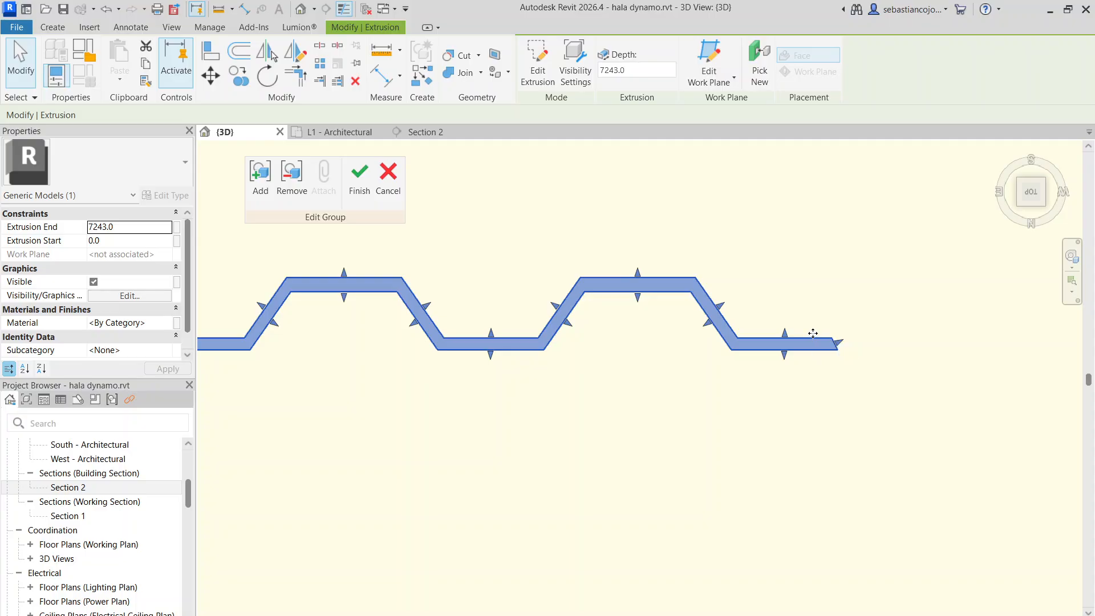
pyautogui.doubleClick(815, 337)
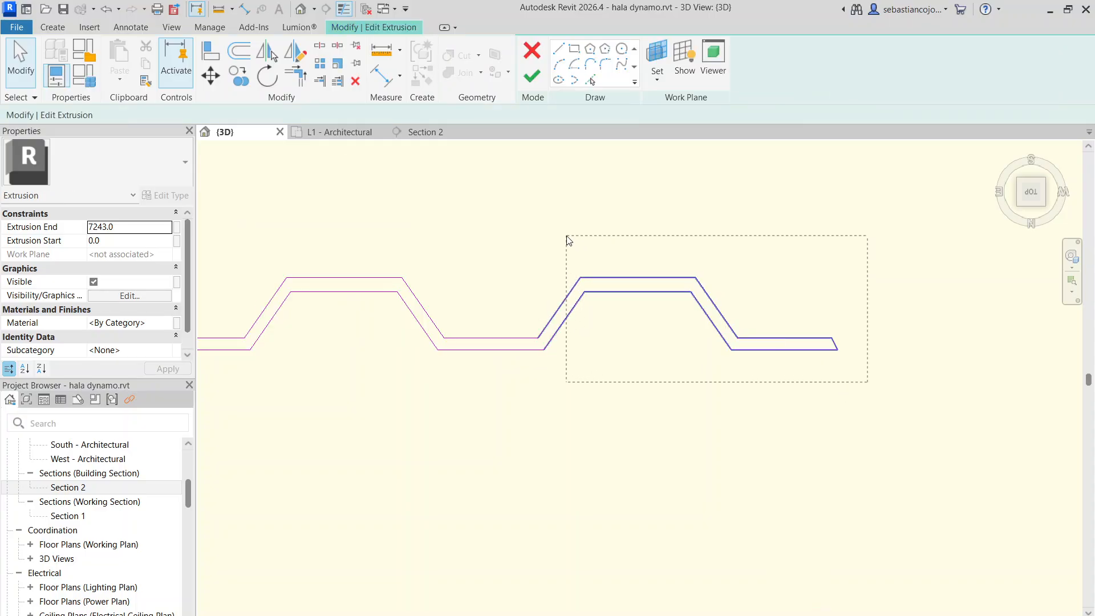
# Copy the nine sketch lines of the last wave onto the profile's end, adding one more wave
pyautogui.moveTo(562, 233); pyautogui.dragTo(561, 232)
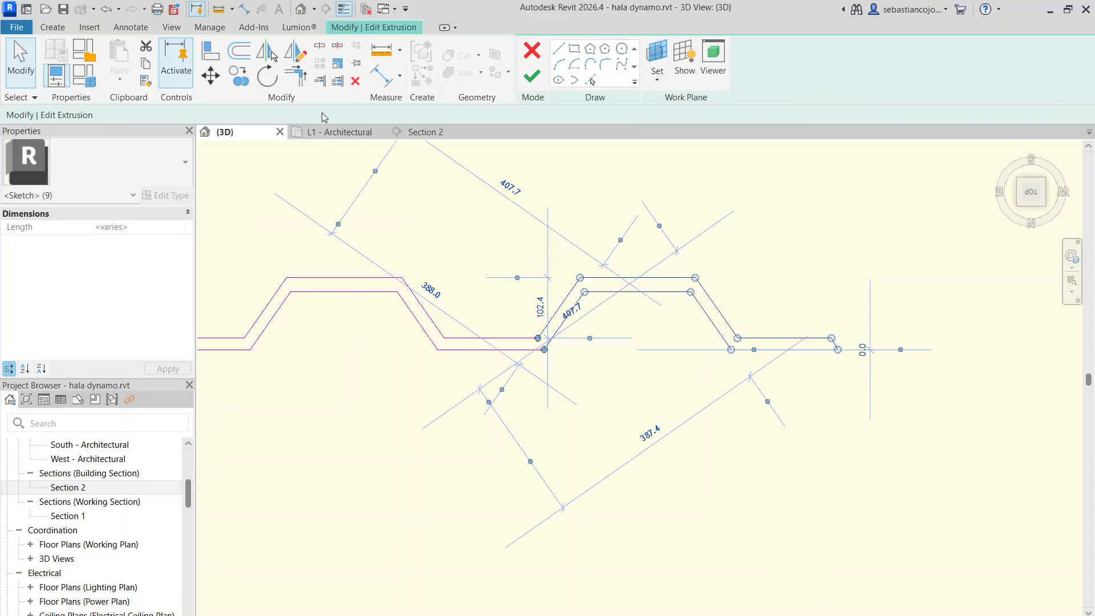
pyautogui.click(242, 80)
pyautogui.click(832, 338)
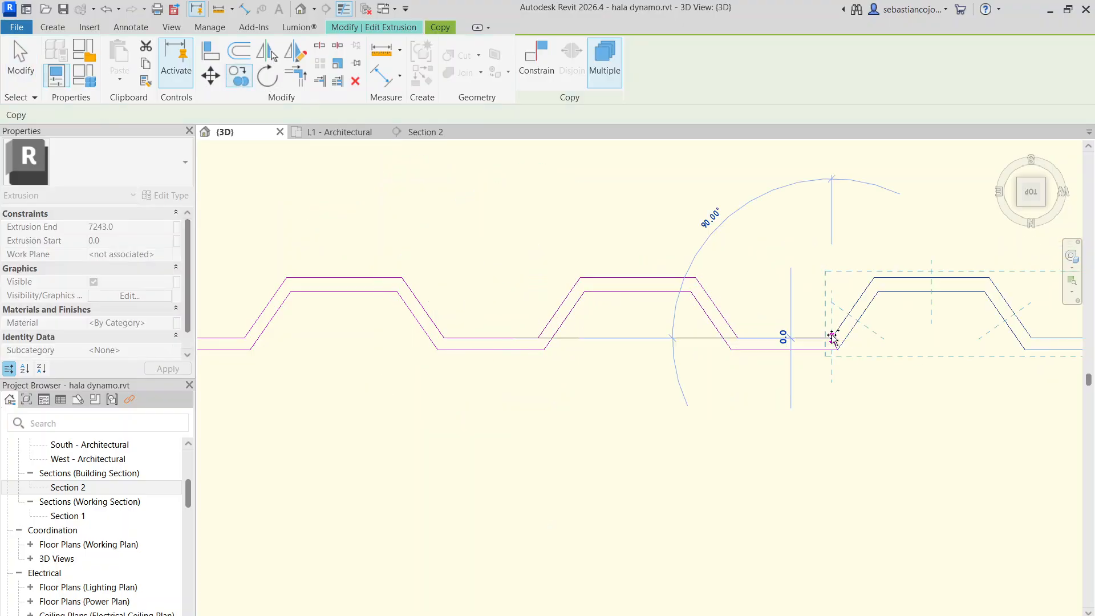
pyautogui.scroll(3, 833, 344)
pyautogui.press('Escape')
pyautogui.press('Escape')
pyautogui.scroll(-5, 819, 326)
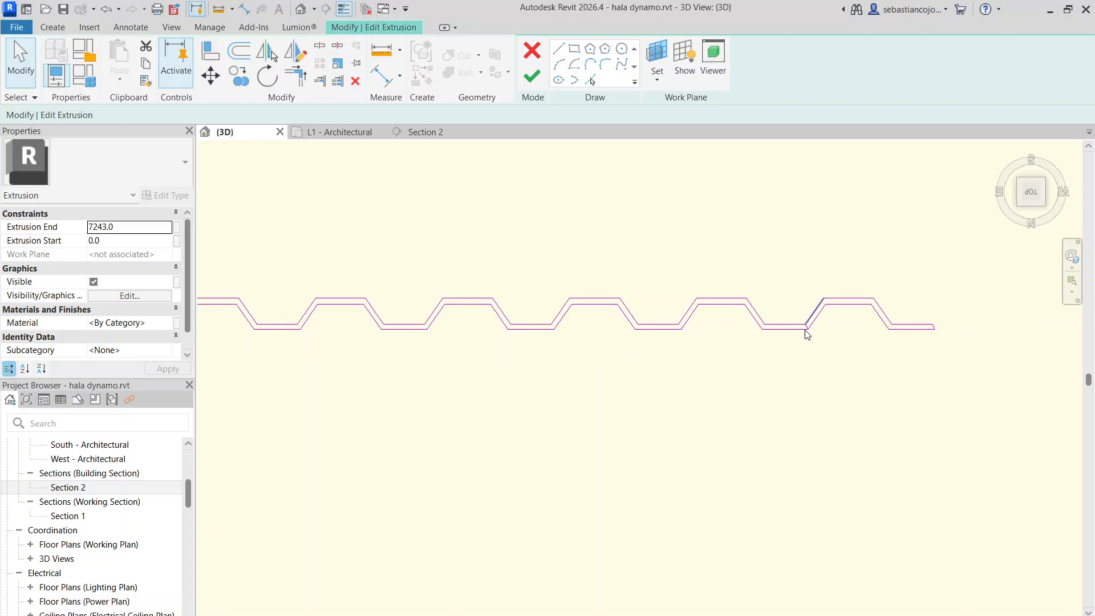
# Delete the leftover closing line between the former profile end and the added wave
pyautogui.scroll(4, 807, 332)
pyautogui.click(807, 336)
pyautogui.press('Delete')
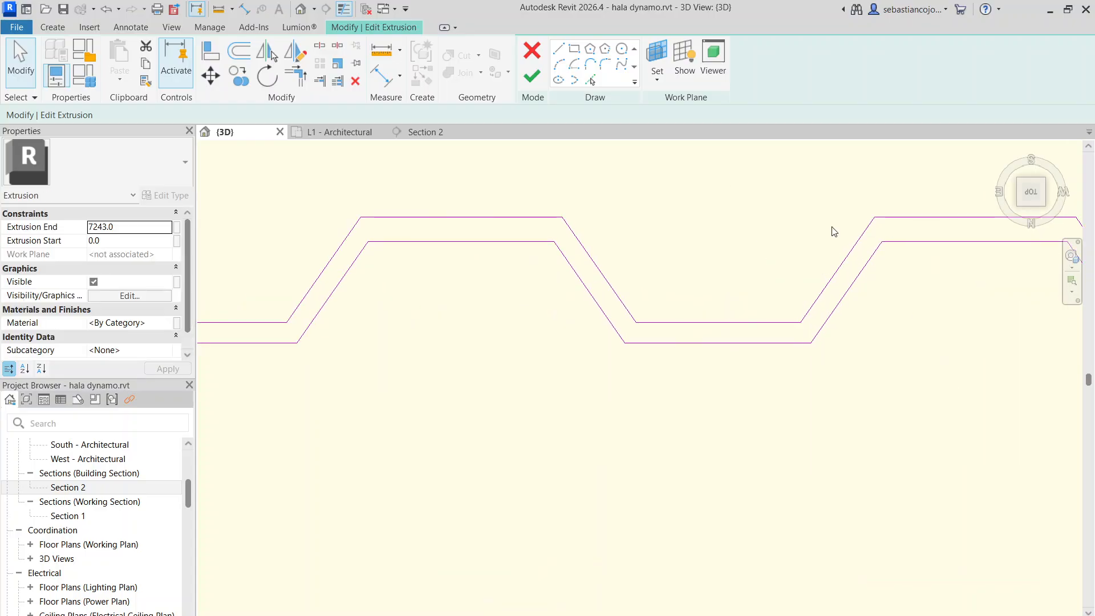
pyautogui.scroll(-6, 827, 356)
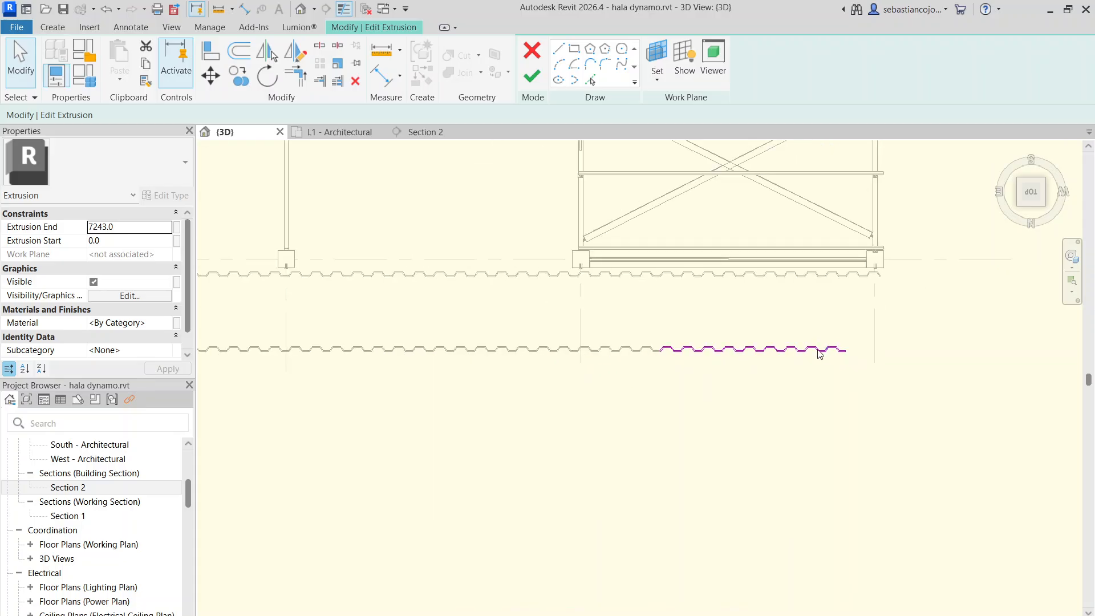
# Finish the lengthened extrusion's sketch and complete the array group edit
pyautogui.click(531, 75)
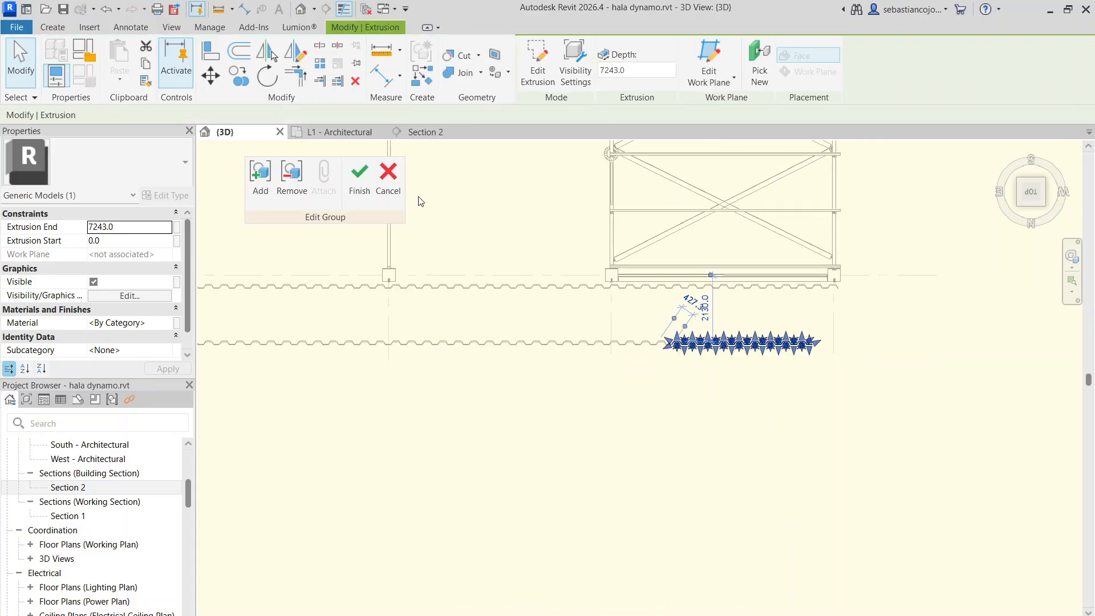
pyautogui.click(650, 406)
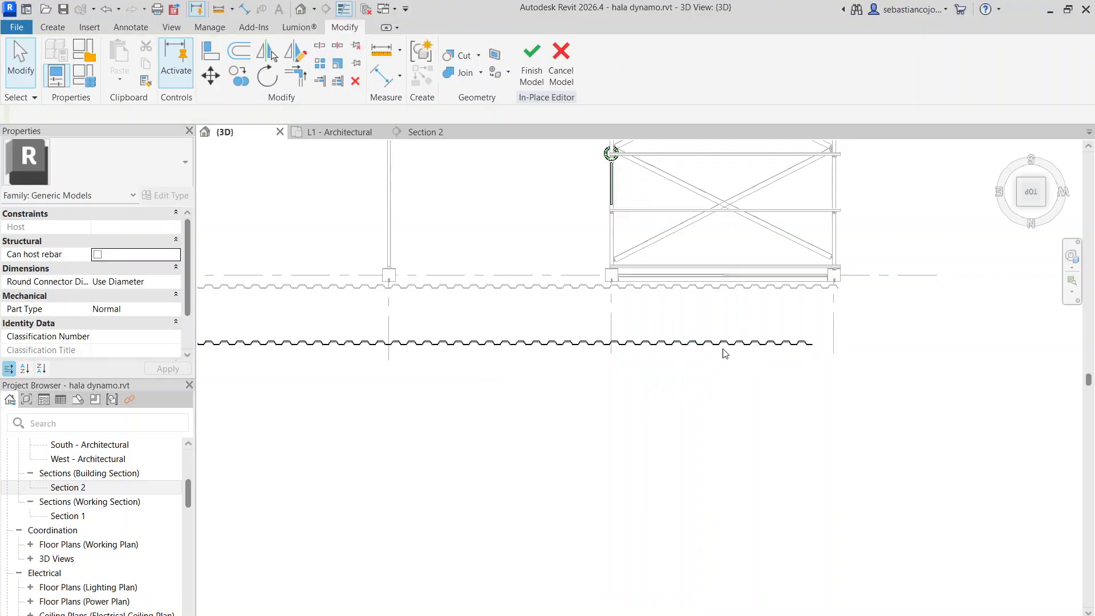
# Pull the second sheet module along the row, clear of the first module's overlapping end
pyautogui.scroll(-2, 771, 342)
pyautogui.scroll(2, 495, 346)
pyautogui.click(542, 343)
pyautogui.scroll(4, 605, 340)
pyautogui.click(613, 352)
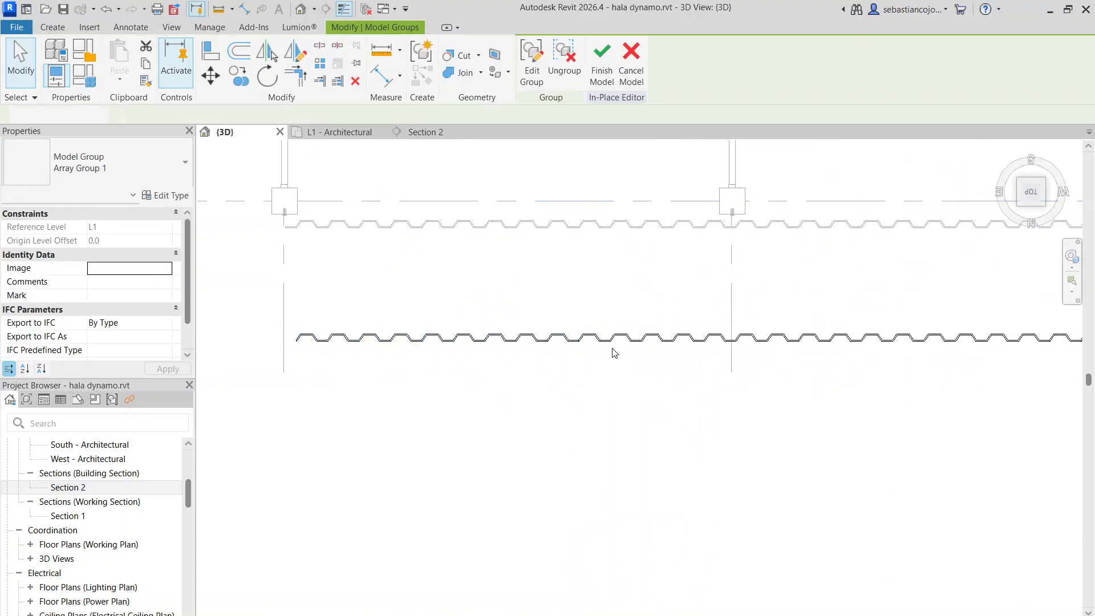
pyautogui.scroll(5, 610, 345)
pyautogui.click(597, 335)
pyautogui.scroll(3, 594, 336)
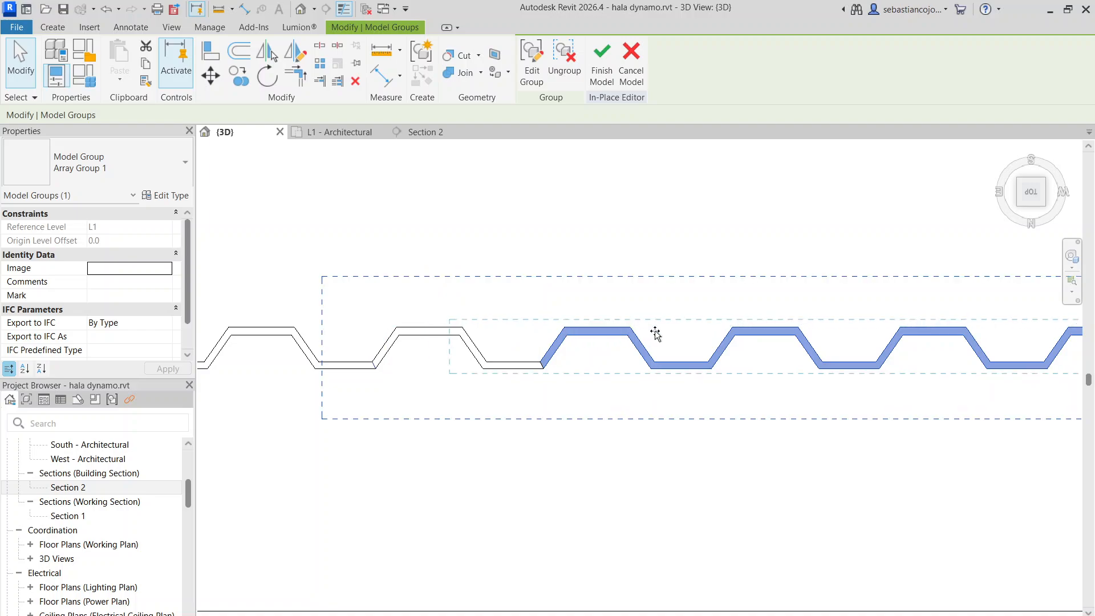
pyautogui.moveTo(654, 332); pyautogui.dragTo(652, 330)
pyautogui.scroll(2, 480, 345)
pyautogui.moveTo(480, 343); pyautogui.dragTo(611, 341)
pyautogui.scroll(7, 575, 374)
# Move the second module by its end corner onto the first module's matching end corner so the sheets join
pyautogui.click(211, 75)
pyautogui.scroll(3, 599, 361)
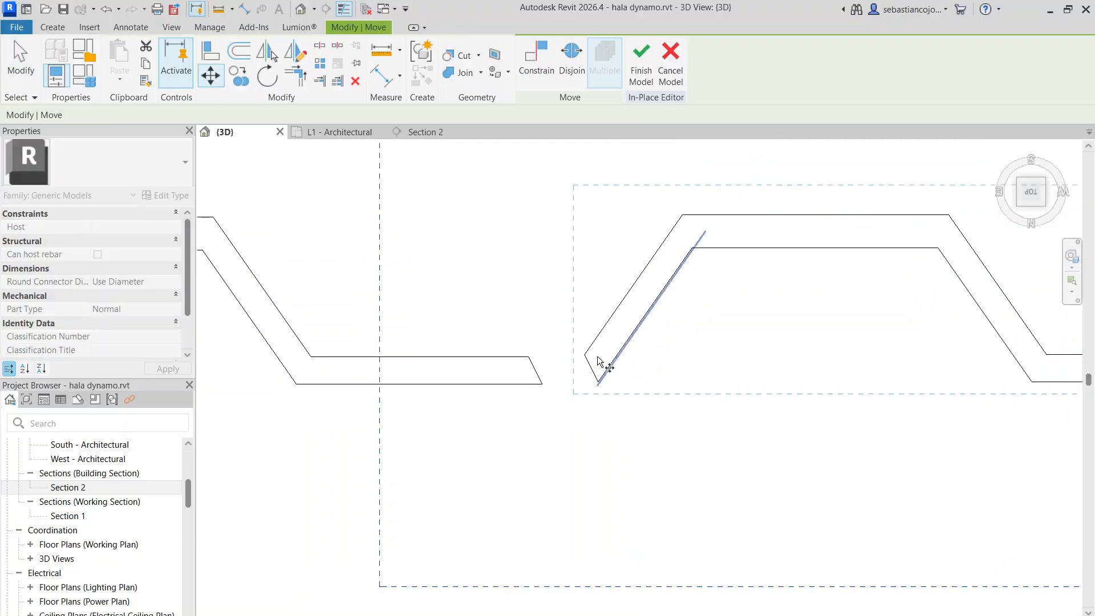
pyautogui.scroll(5, 507, 357)
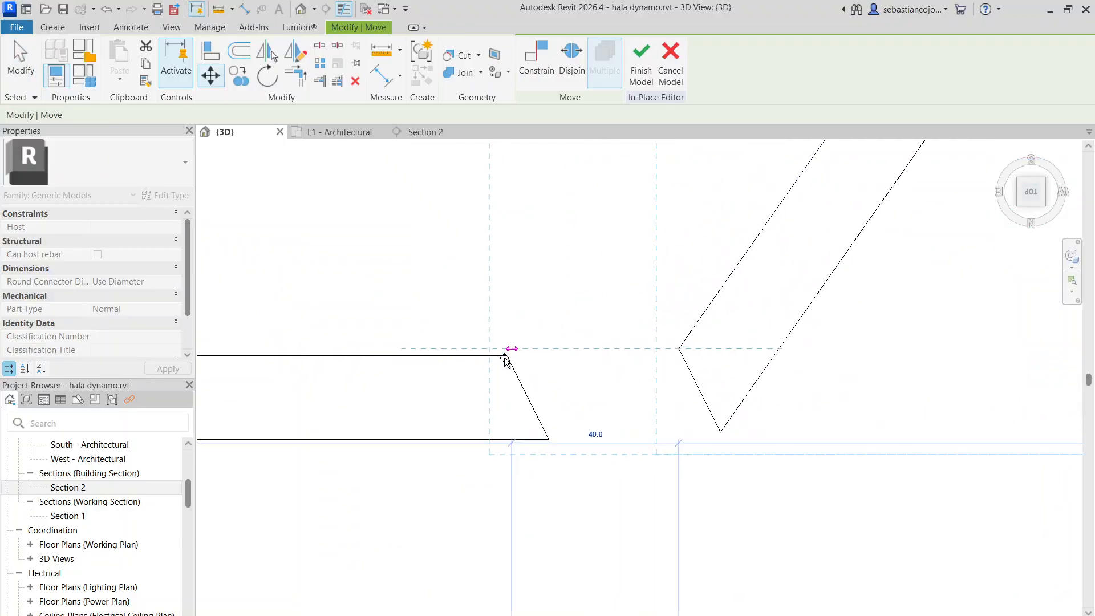
pyautogui.click(508, 357)
pyautogui.scroll(-8, 587, 315)
pyautogui.scroll(-6, 585, 335)
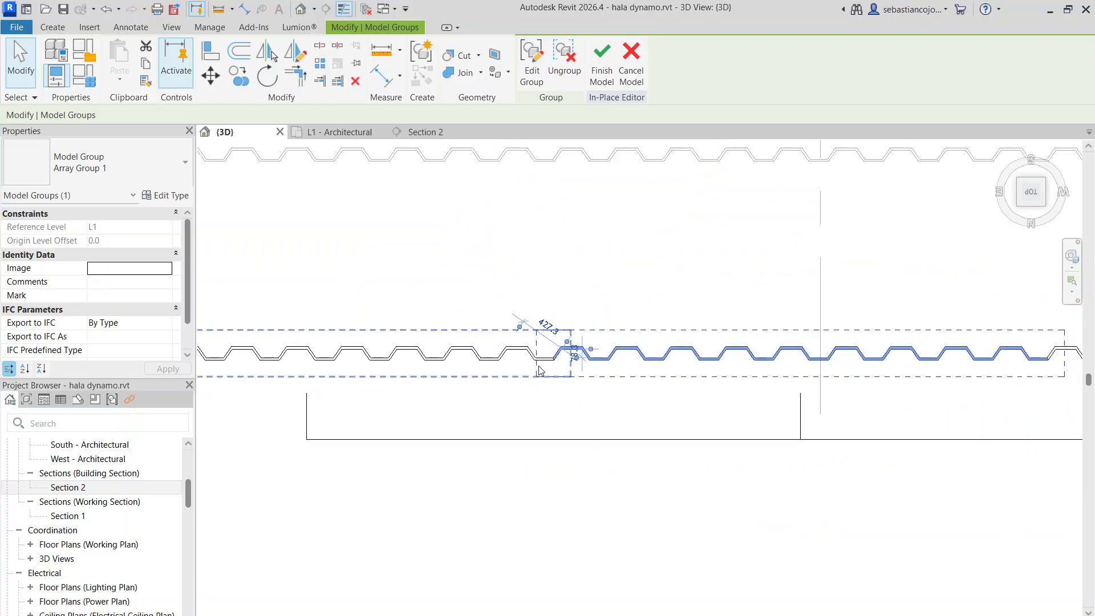
# Select the whole row of five array groups, clear the selection, and finish the in-place model
pyautogui.click(773, 430)
pyautogui.scroll(-3, 807, 382)
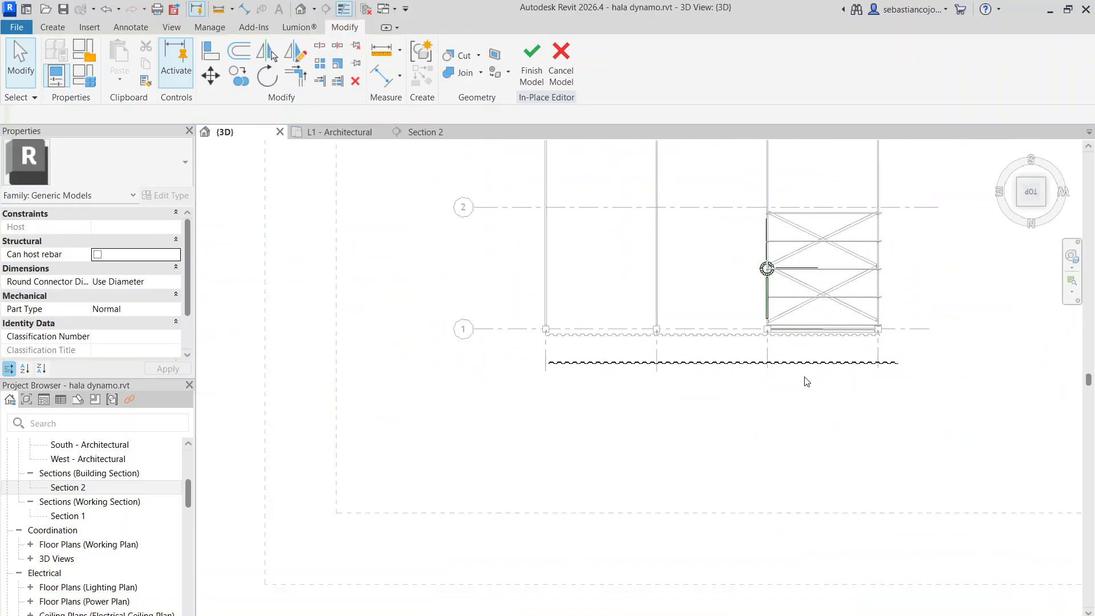
pyautogui.moveTo(505, 338); pyautogui.dragTo(924, 381)
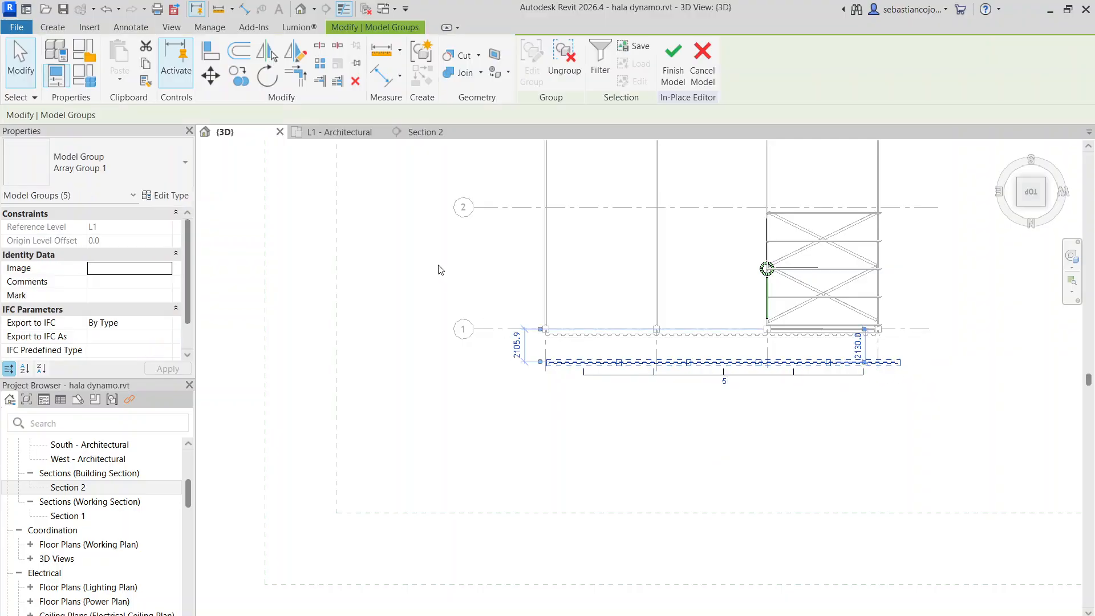
pyautogui.click(442, 268)
pyautogui.scroll(5, 628, 371)
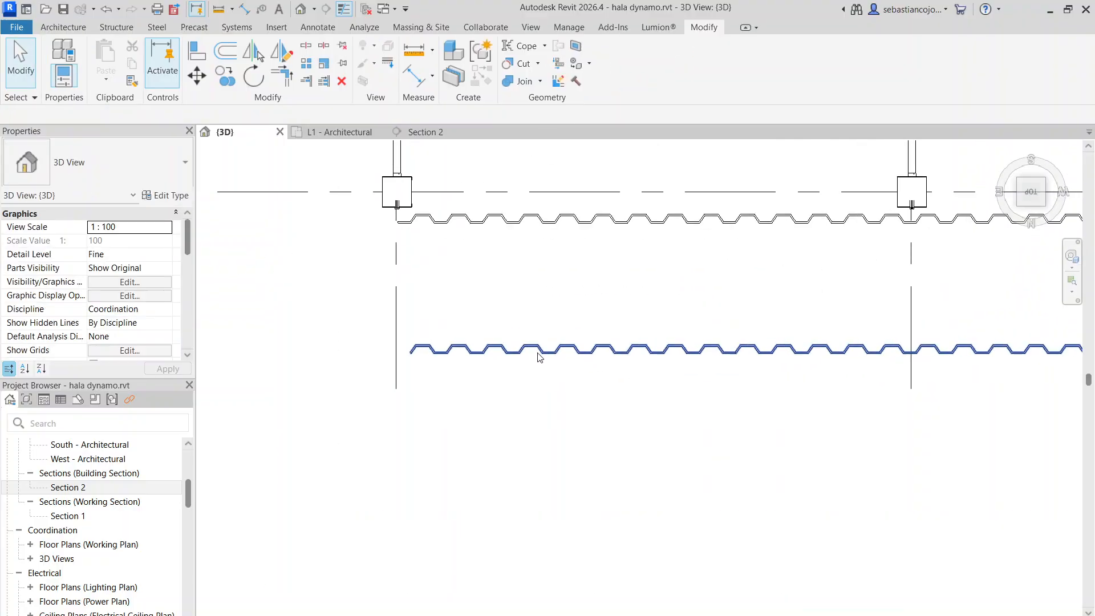
# Shift the new sheeting row against the old wall sheeting and centre it over the columns between axes 7 and 4
pyautogui.click(484, 260)
pyautogui.scroll(-4, 486, 329)
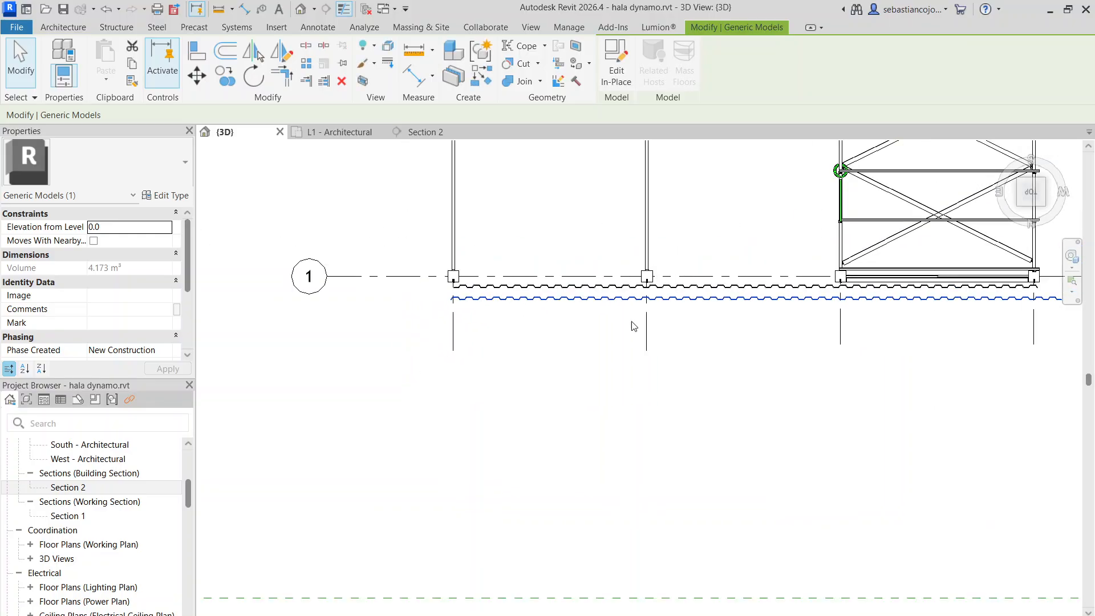
pyautogui.moveTo(868, 324); pyautogui.dragTo(882, 341, button='middle')
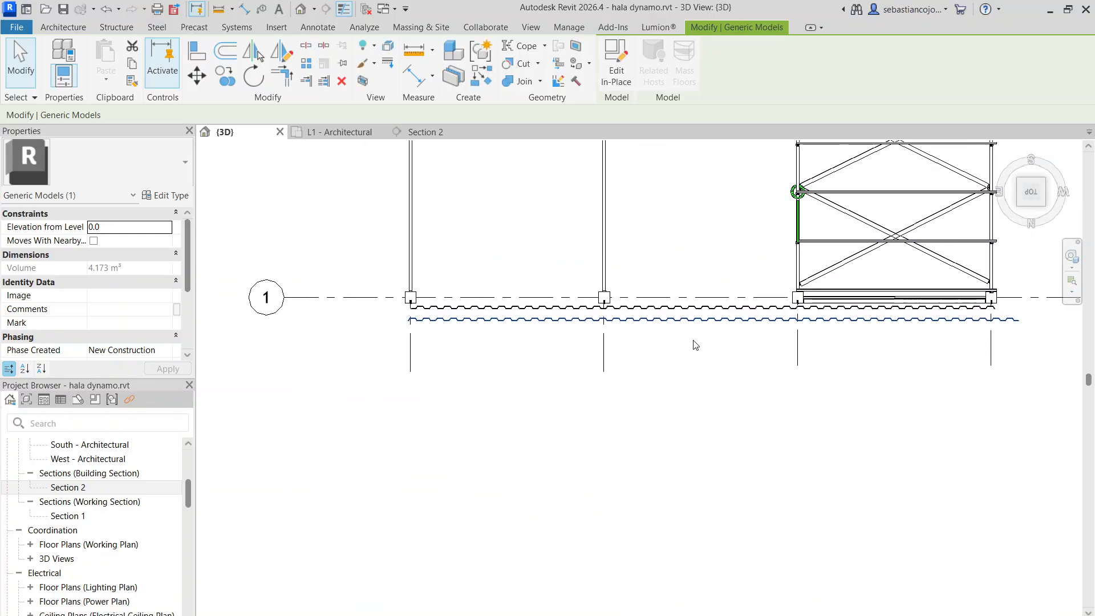
pyautogui.scroll(3, 429, 340)
pyautogui.moveTo(472, 298); pyautogui.dragTo(443, 283)
pyautogui.scroll(-4, 427, 307)
pyautogui.scroll(3, 810, 308)
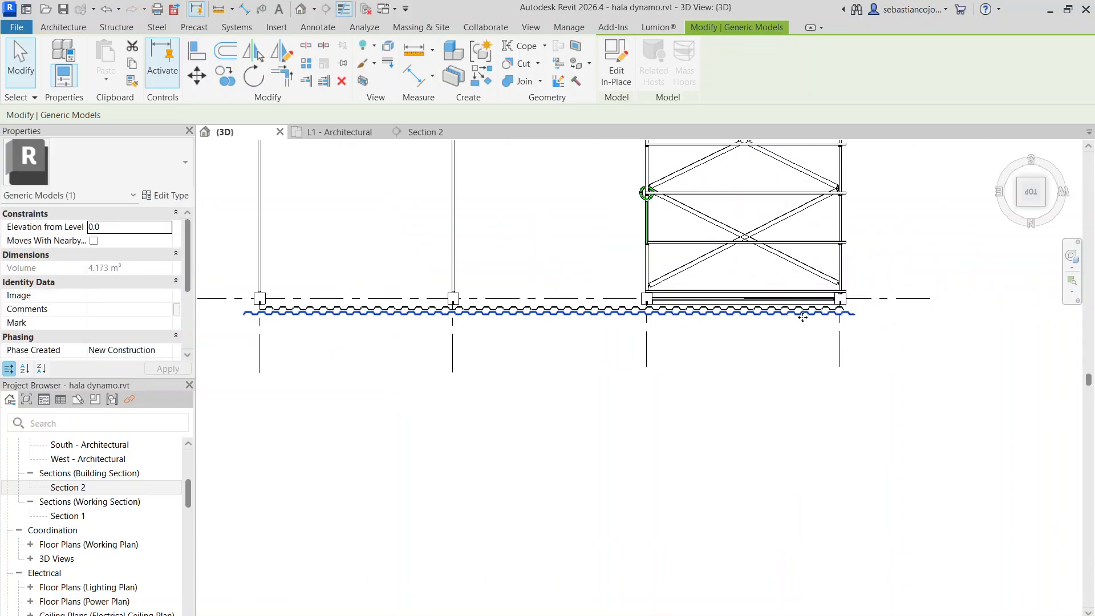
pyautogui.press('Escape')
# Delete the old corrugated sheeting model along axis 1
pyautogui.click(801, 300)
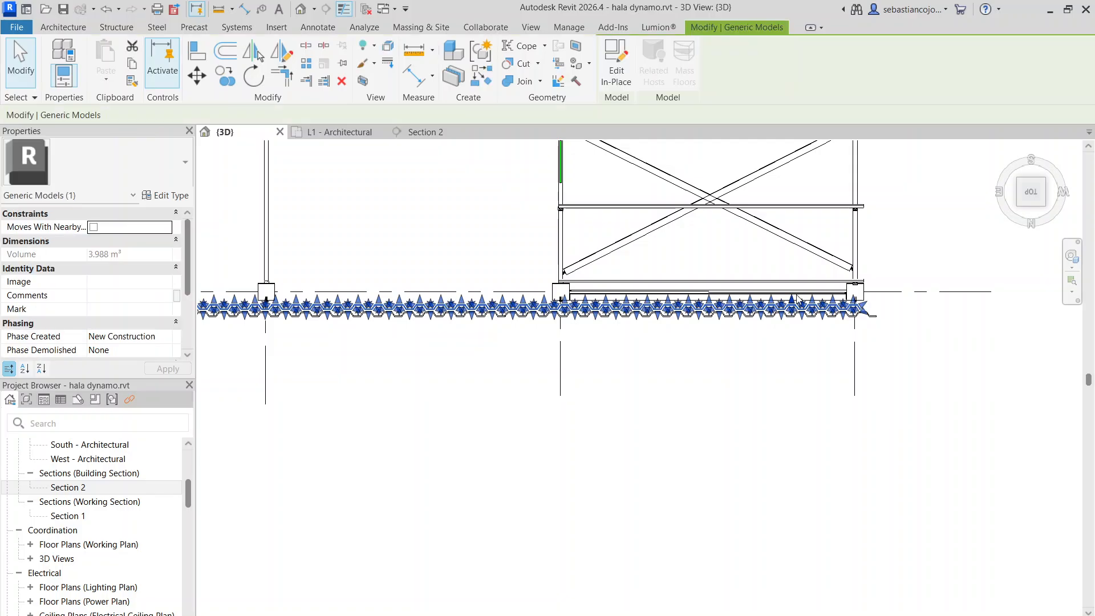
pyautogui.press('Escape')
pyautogui.scroll(-3, 799, 300)
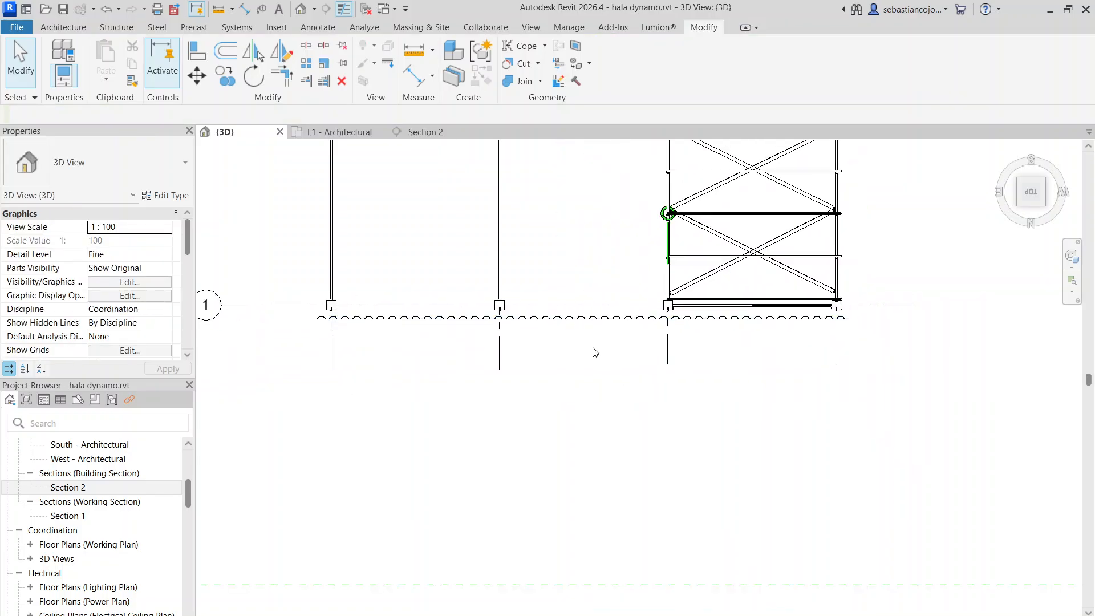
# Shift the new corrugated sheeting inward against the columns on axis 1
pyautogui.scroll(3, 468, 321)
pyautogui.click(554, 313)
pyautogui.scroll(3, 703, 320)
pyautogui.moveTo(693, 303)
pyautogui.mouseDown()
pyautogui.moveTo(696, 262)
pyautogui.moveTo(697, 284)
pyautogui.mouseUp()
pyautogui.scroll(-4, 673, 337)
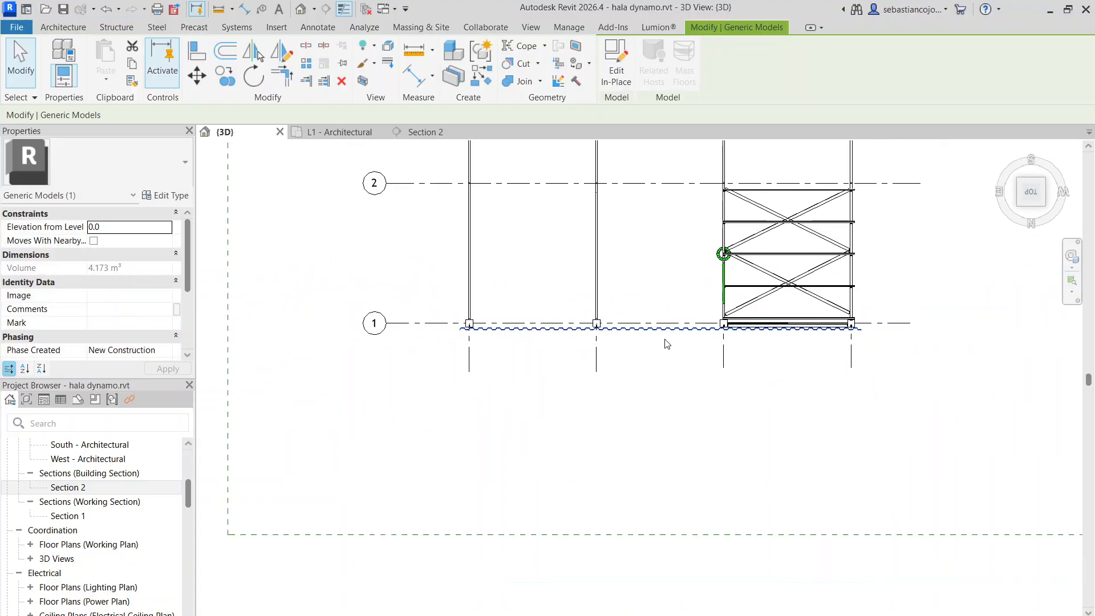
pyautogui.scroll(2, 615, 331)
pyautogui.scroll(-2, 600, 329)
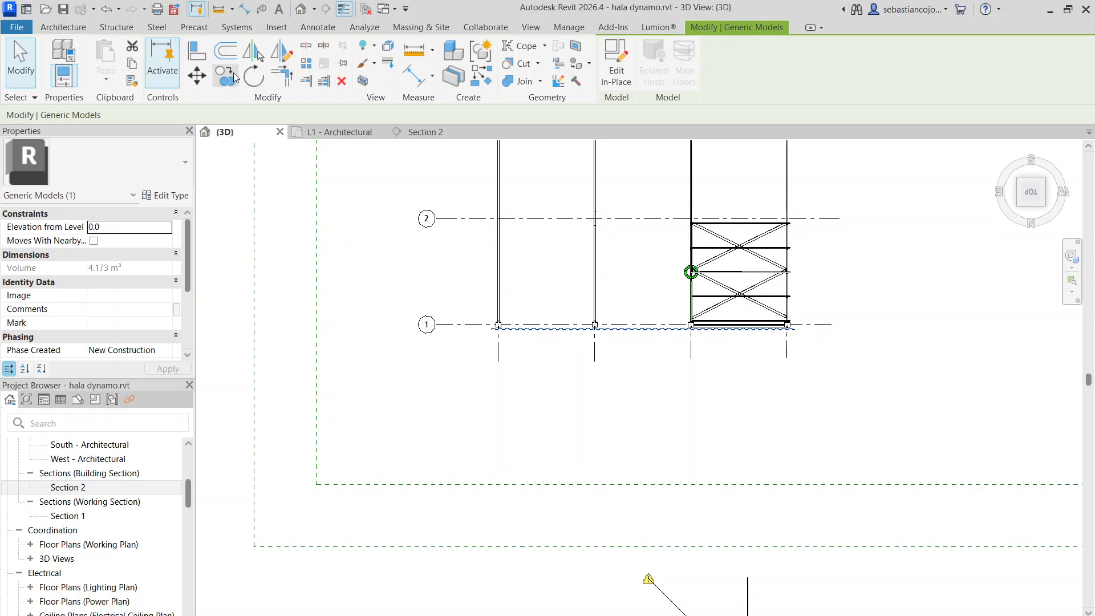
# Copy the axis 1 sheeting about 16300 mm straight across the hall to the columns on axis 3
pyautogui.scroll(2, 649, 325)
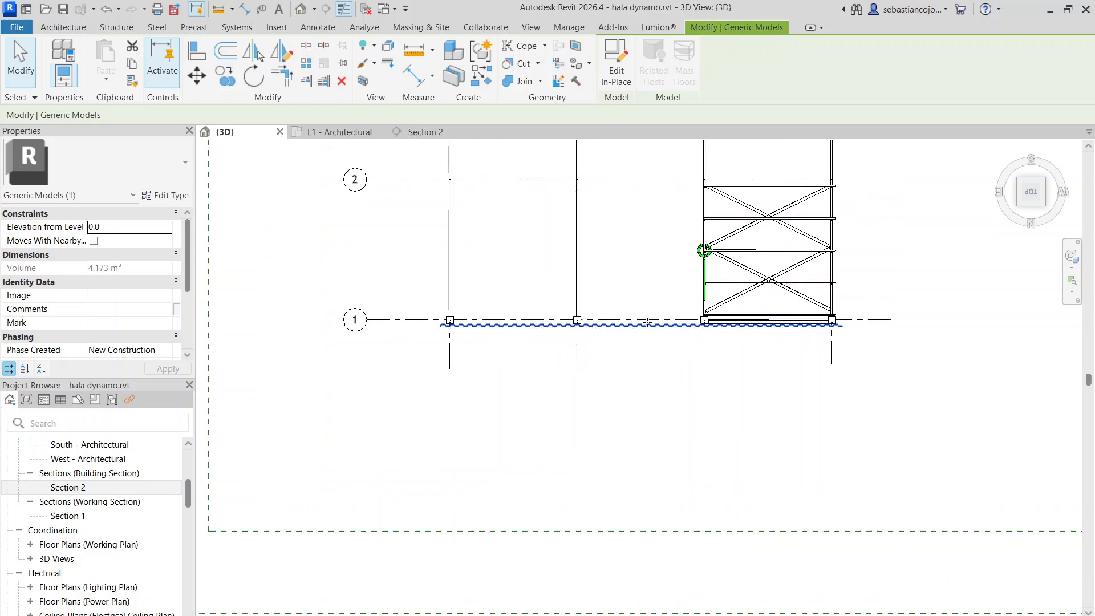
pyautogui.click(228, 79)
pyautogui.moveTo(651, 158); pyautogui.dragTo(635, 365, button='middle')
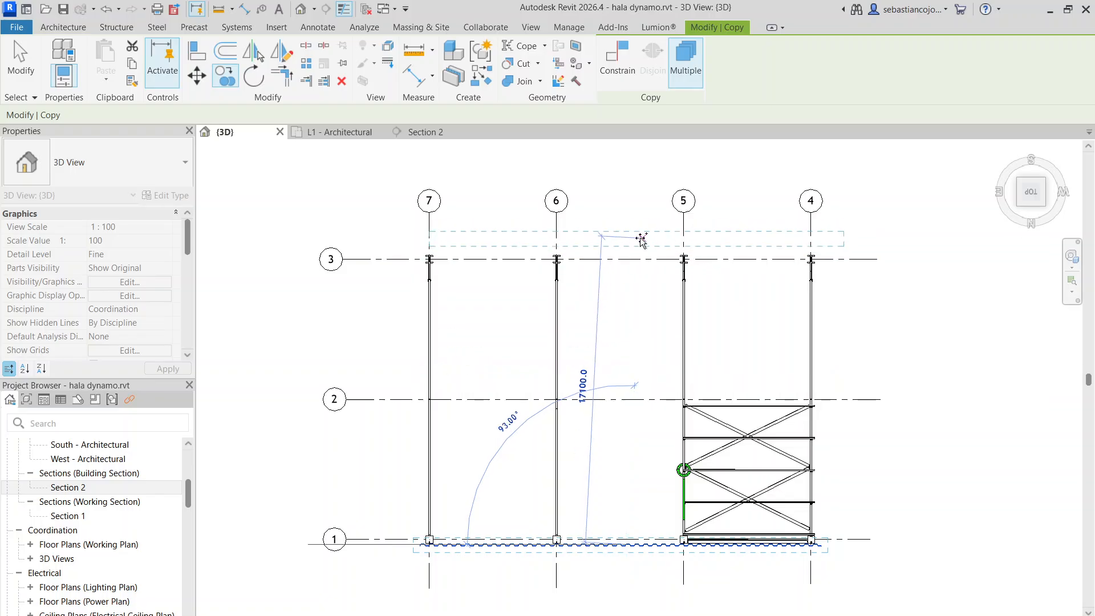
pyautogui.scroll(4, 641, 239)
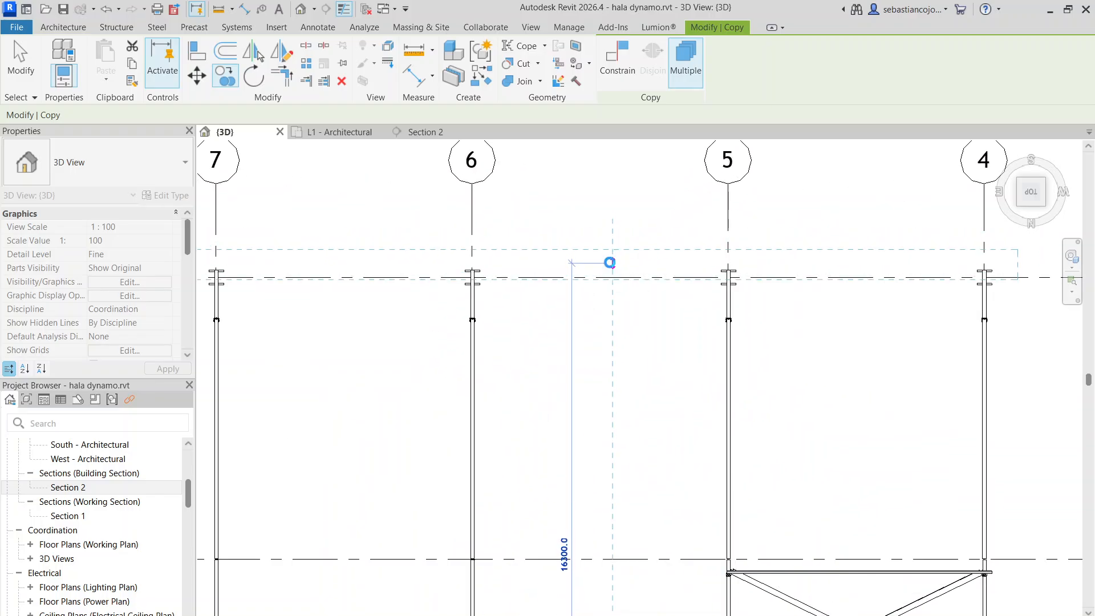
pyautogui.click(612, 263)
pyautogui.scroll(-7, 609, 262)
pyautogui.press('Escape')
pyautogui.press('Escape')
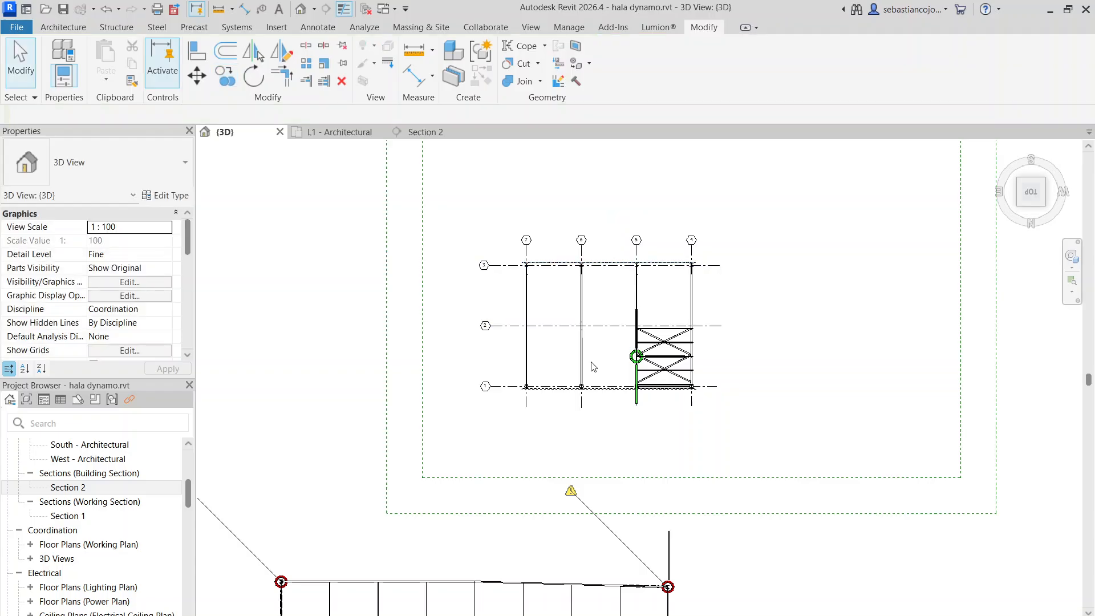
# Turn the 3D view to an isometric angle and examine the sheeting on both long walls of the hall
pyautogui.scroll(-1, 553, 225)
pyautogui.keyDown('shift'); pyautogui.moveTo(655, 388); pyautogui.dragTo(810, 445, button='middle'); pyautogui.keyUp('shift')
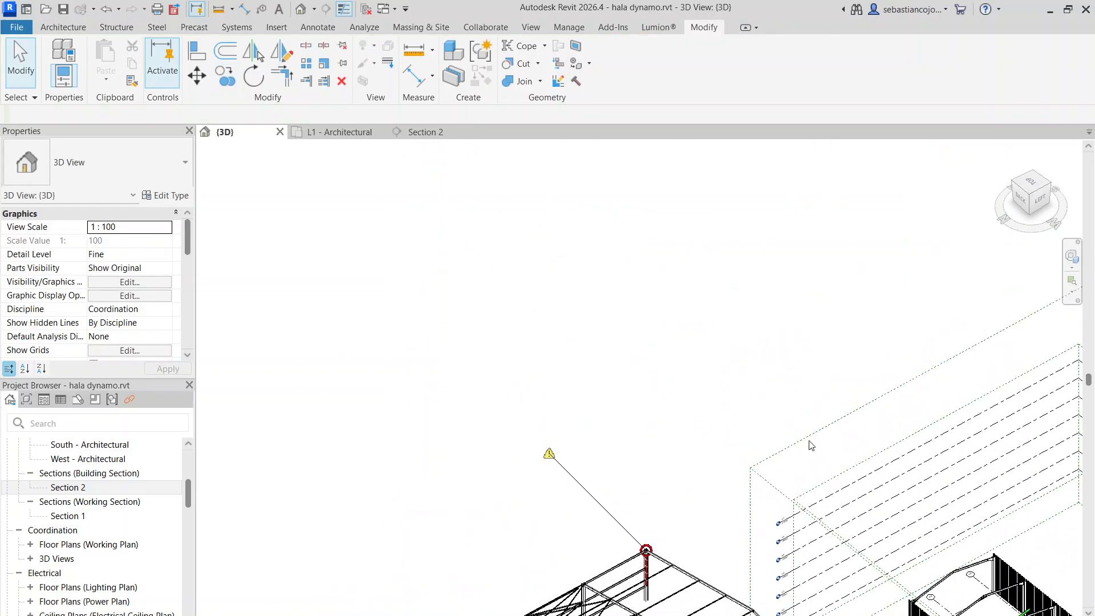
pyautogui.moveTo(935, 571); pyautogui.dragTo(599, 188, button='middle')
pyautogui.scroll(5, 655, 279)
pyautogui.scroll(3, 542, 231)
pyautogui.moveTo(619, 241); pyautogui.dragTo(623, 384, button='middle')
pyautogui.scroll(1, 623, 384)
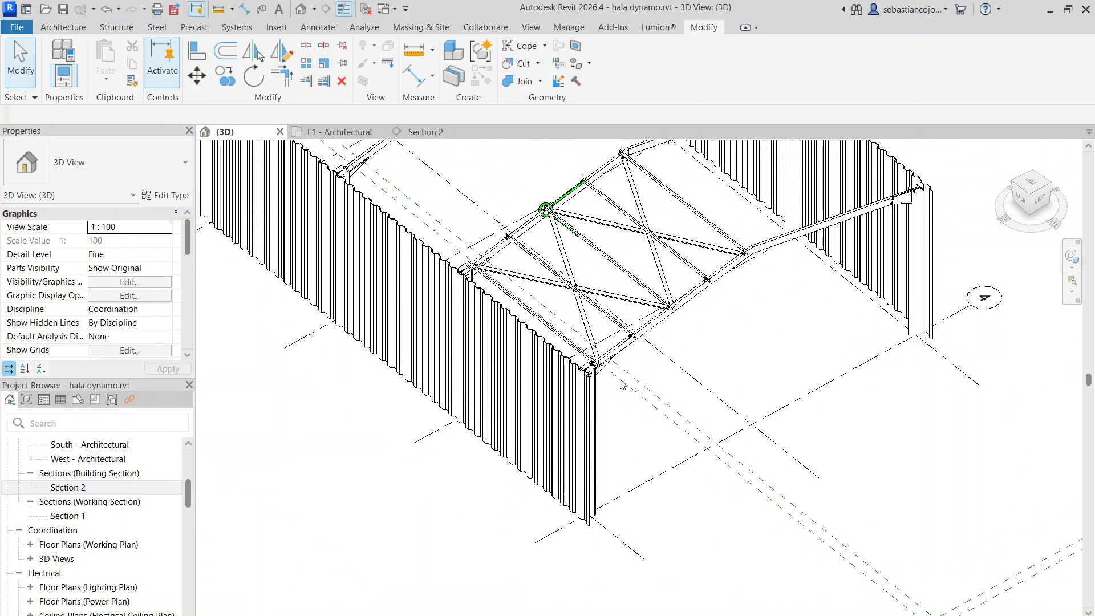
pyautogui.scroll(-1, 822, 338)
pyautogui.moveTo(822, 338); pyautogui.dragTo(801, 462, button='middle')
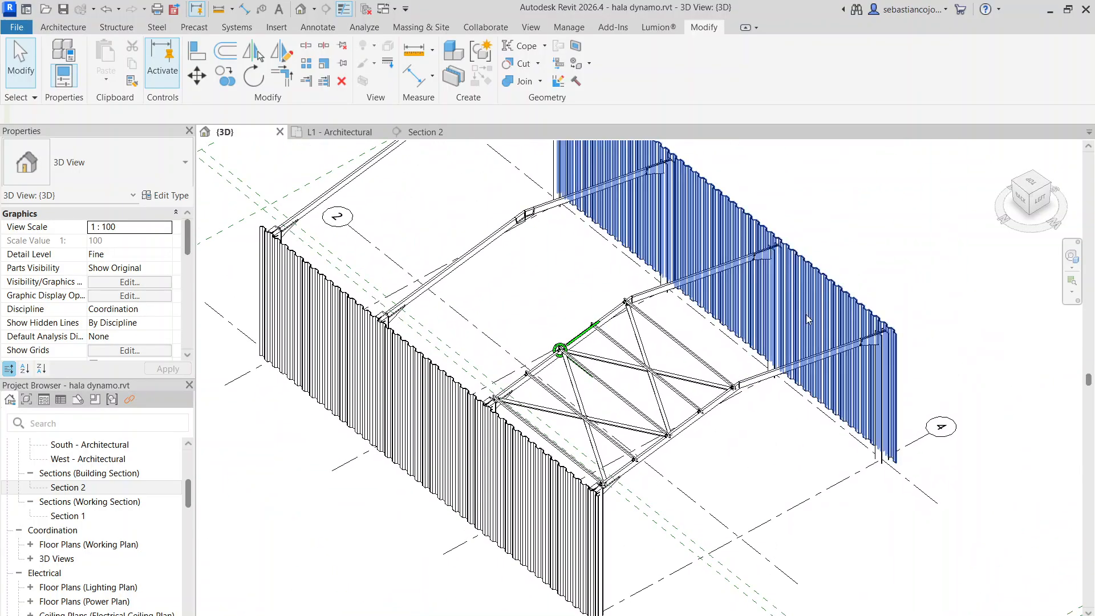
# Open the copied axis 3 sheeting for in-place editing and select one of its array groups
pyautogui.click(813, 279)
pyautogui.scroll(4, 817, 278)
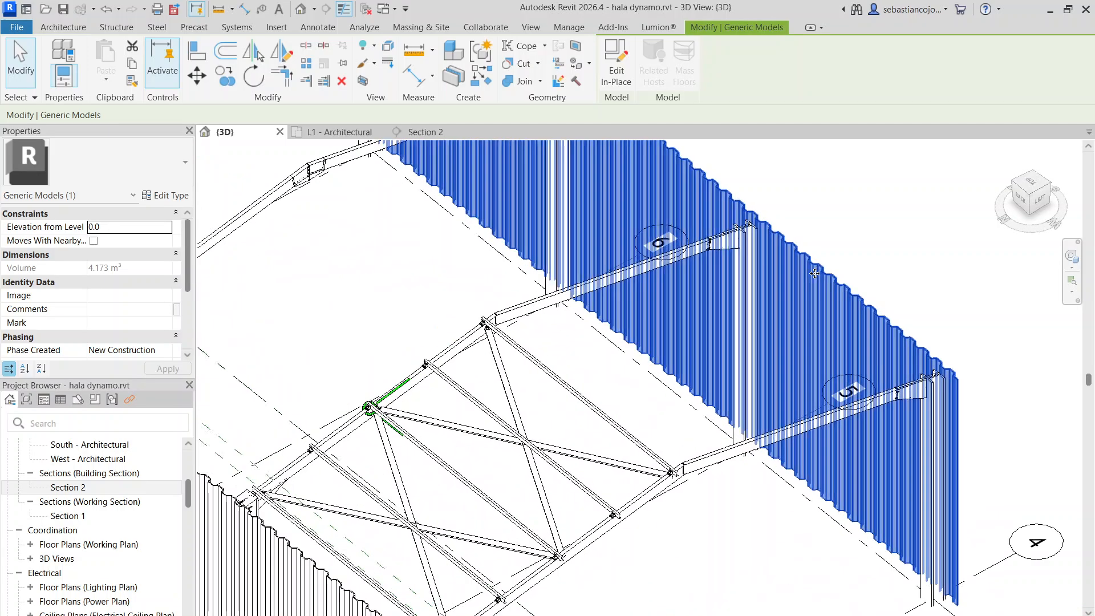
pyautogui.doubleClick(816, 277)
pyautogui.scroll(-4, 817, 278)
pyautogui.click(817, 268)
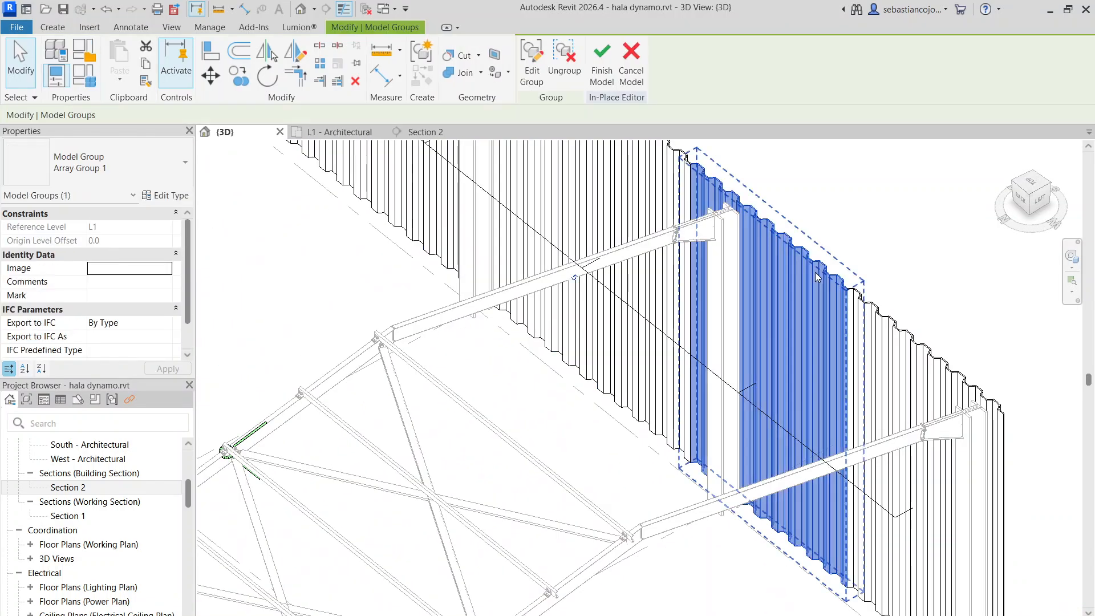
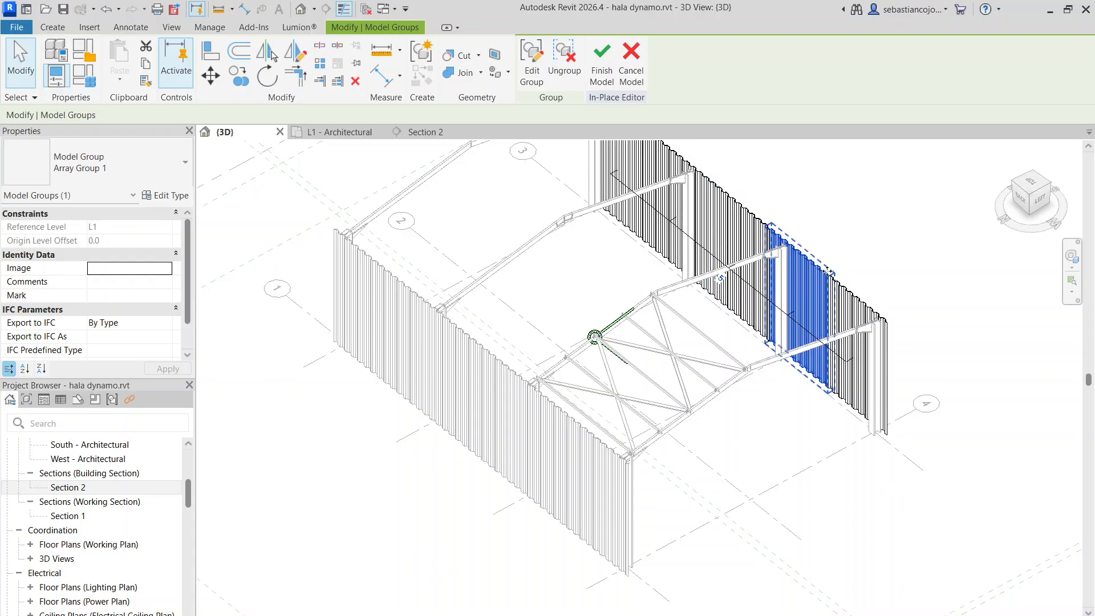
# Check the type properties of two array groups in the axis 3 sheeting without changing them
pyautogui.scroll(-4, 676, 374)
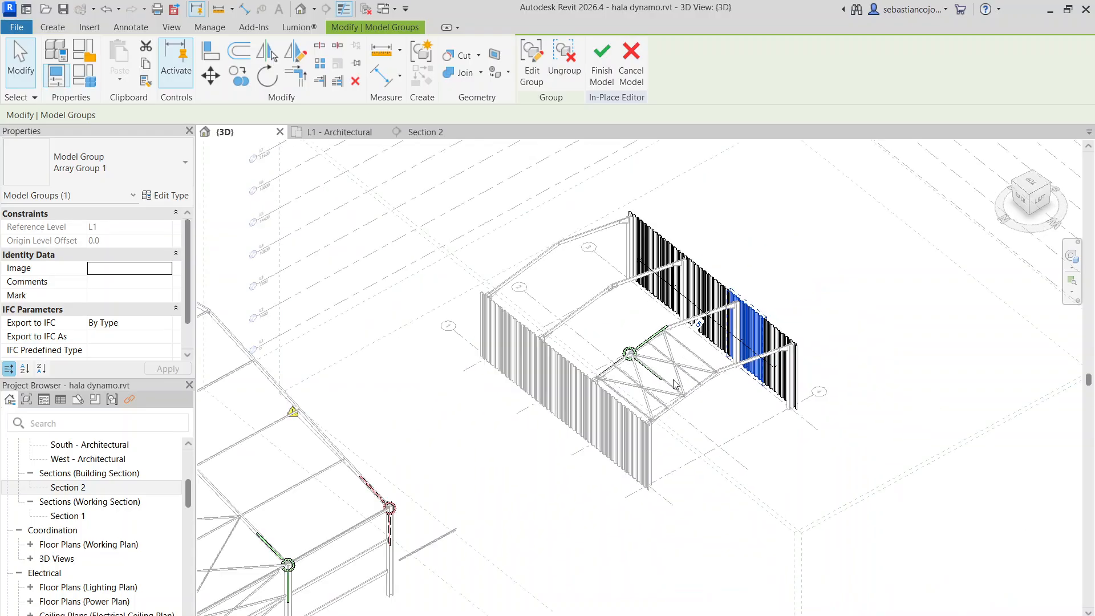
pyautogui.scroll(5, 750, 308)
pyautogui.scroll(-2, 751, 300)
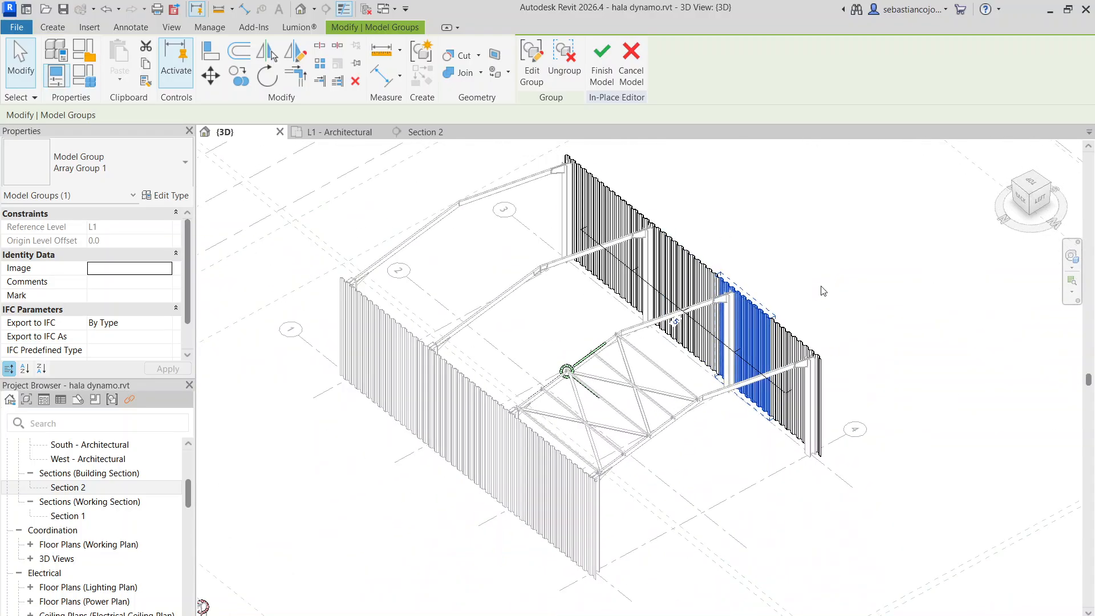
pyautogui.click(171, 196)
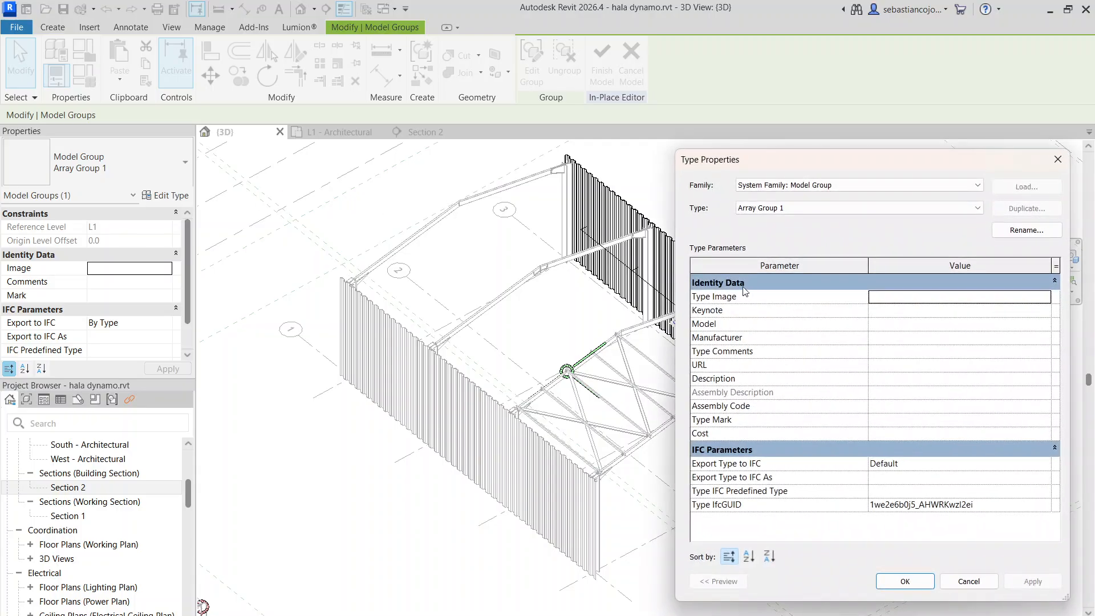
pyautogui.press('Escape')
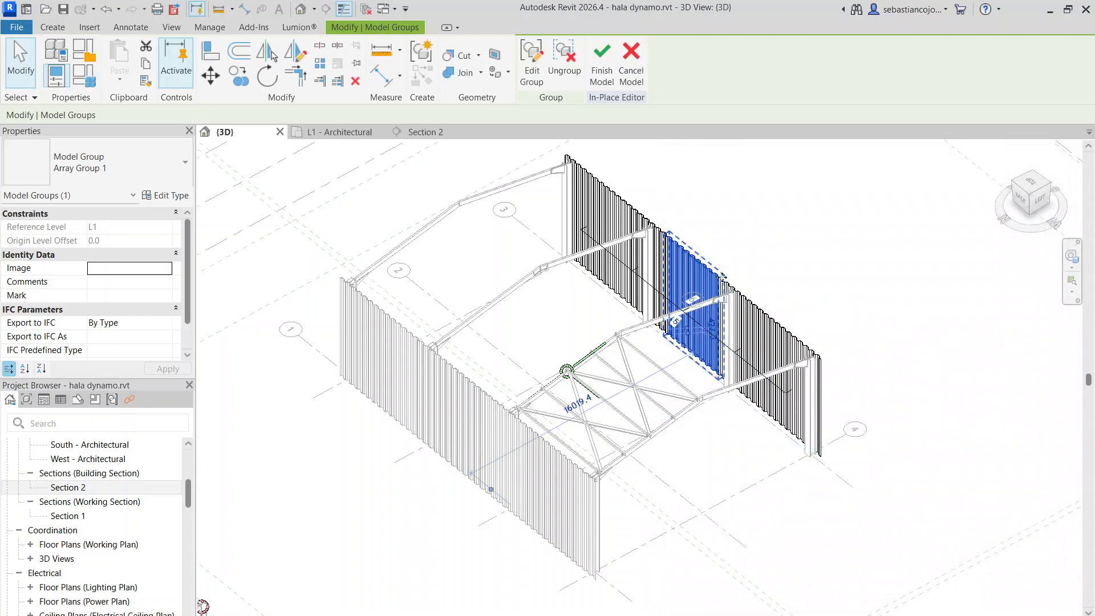
pyautogui.scroll(4, 713, 297)
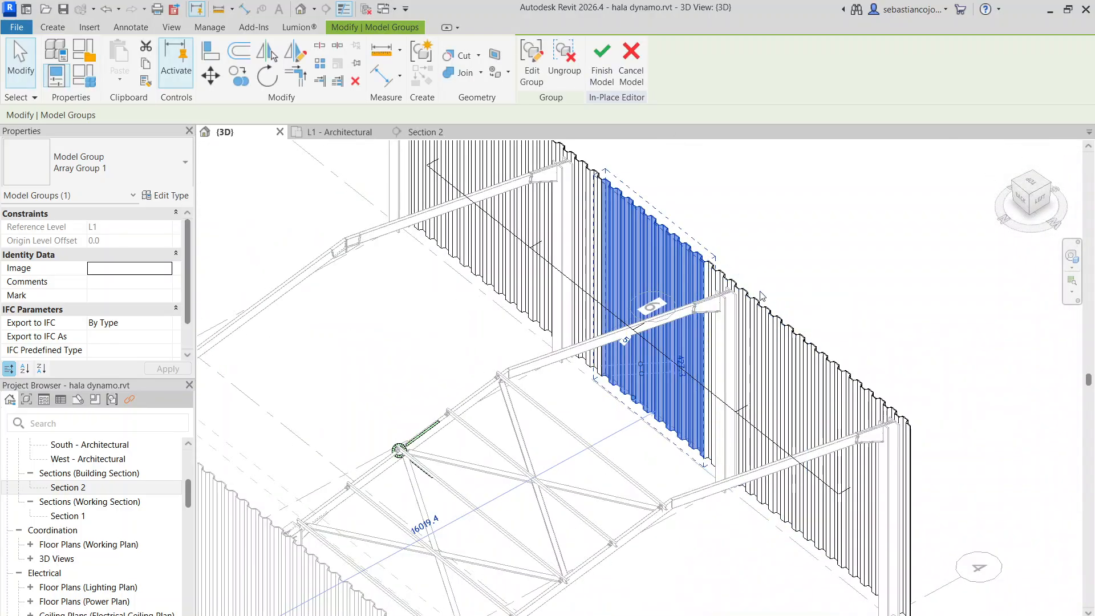
pyautogui.click(169, 195)
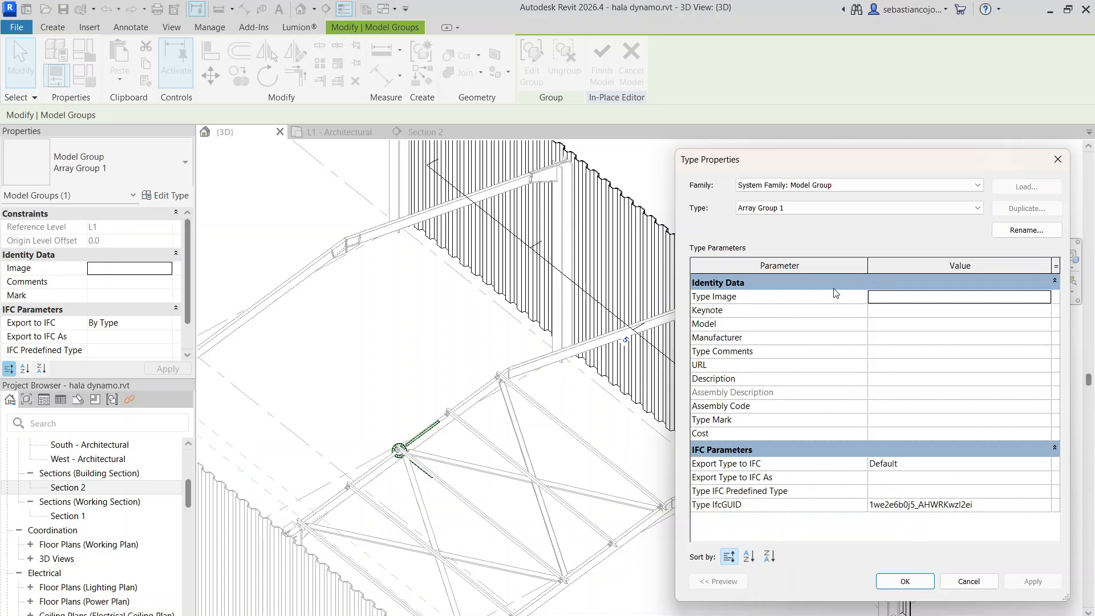
pyautogui.press('Escape')
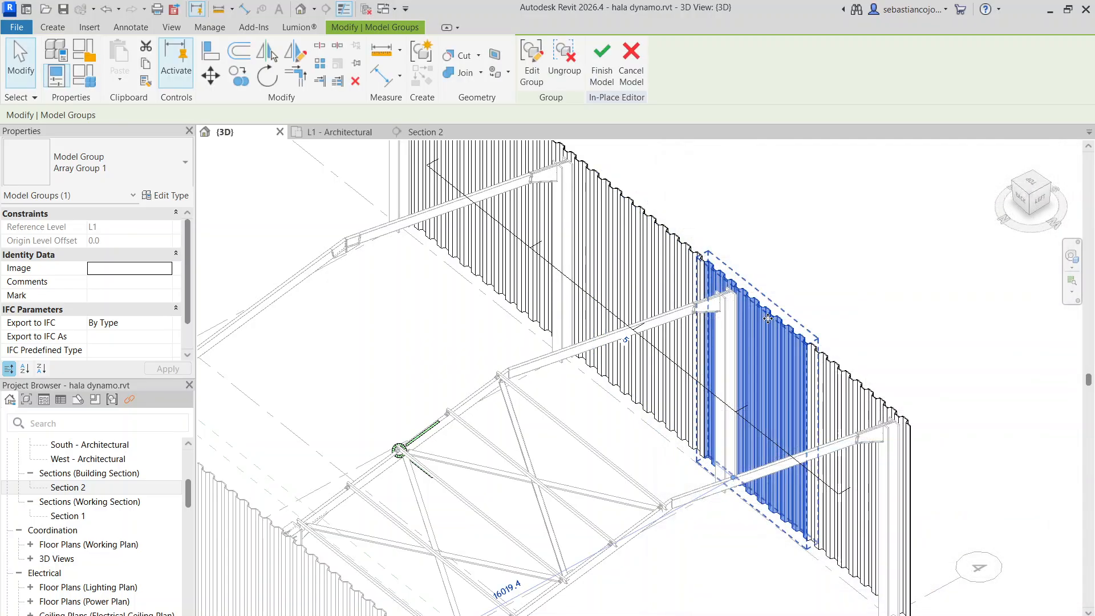
# Open one array group of the axis 3 sheeting for editing, inspect its corrugated extrusion, and close the group
pyautogui.doubleClick(767, 318)
pyautogui.click(767, 313)
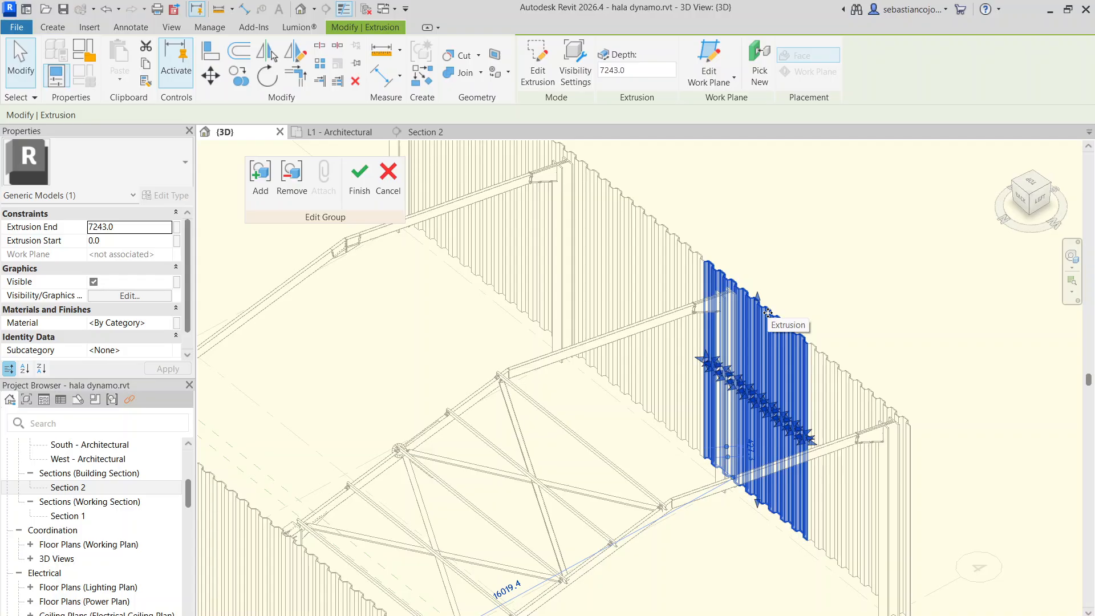
pyautogui.click(359, 172)
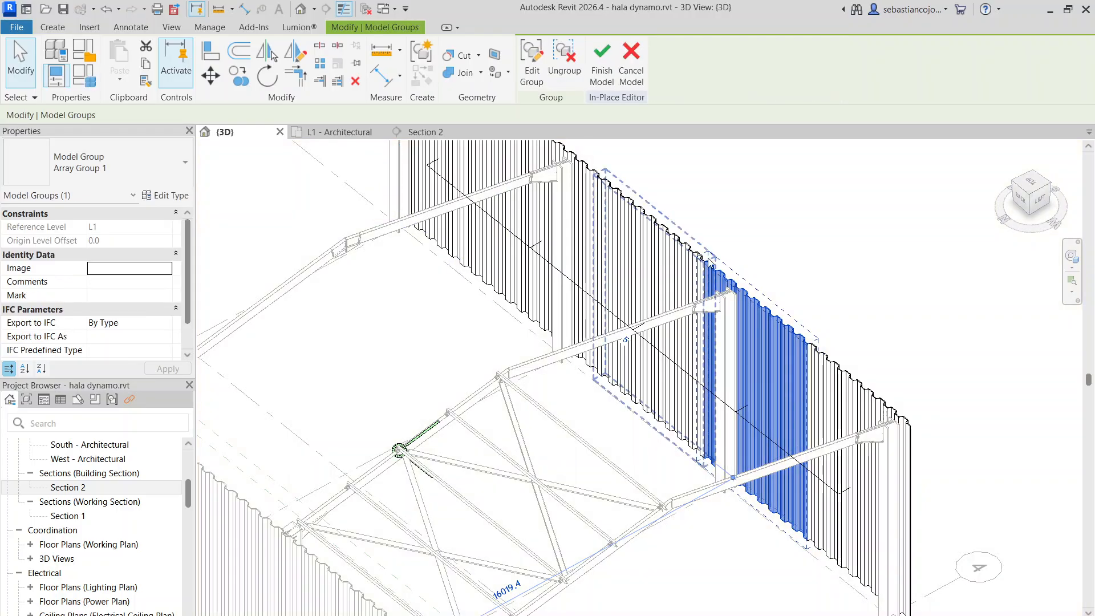
# Reselect an array group on the axis 3 wall and review its Array Group 1 type properties again
pyautogui.scroll(-4, 760, 309)
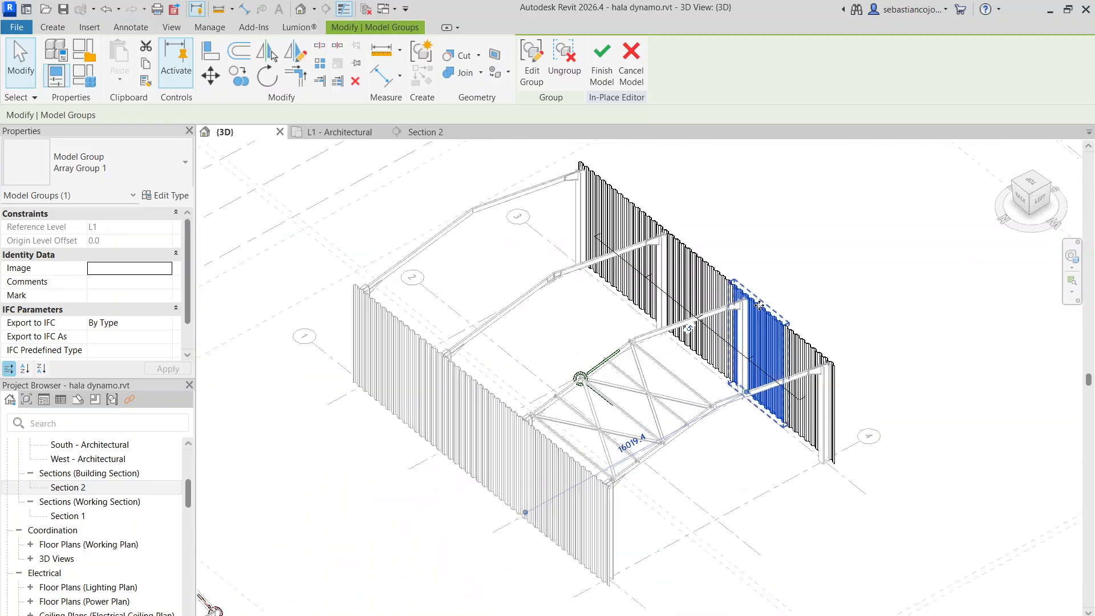
pyautogui.scroll(2, 760, 307)
pyautogui.scroll(-3, 760, 305)
pyautogui.scroll(4, 760, 306)
pyautogui.click(749, 283)
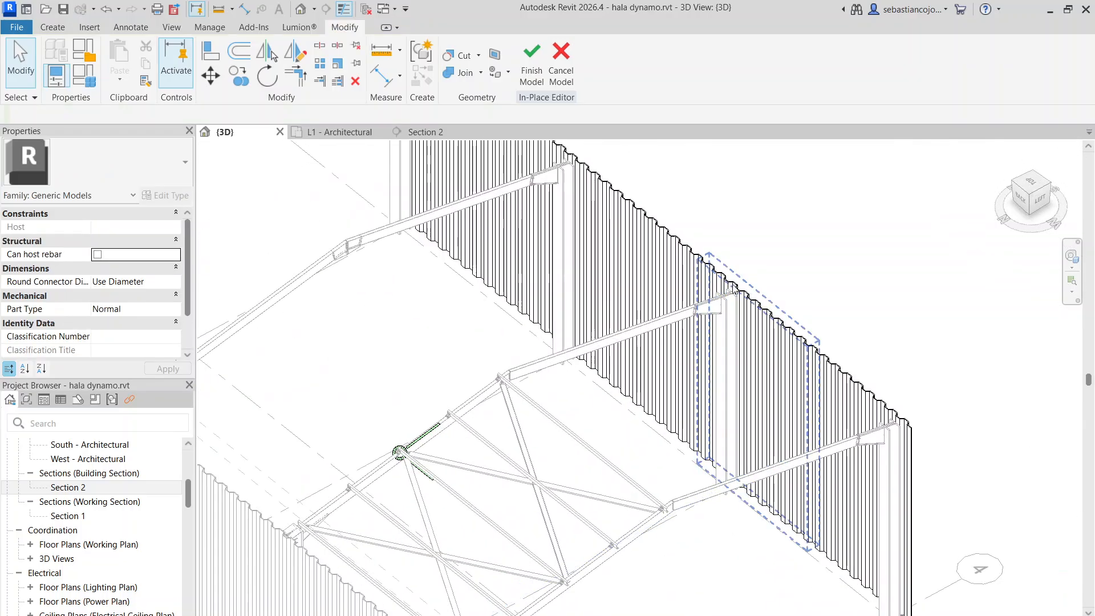
pyautogui.click(737, 290)
pyautogui.scroll(3, 765, 310)
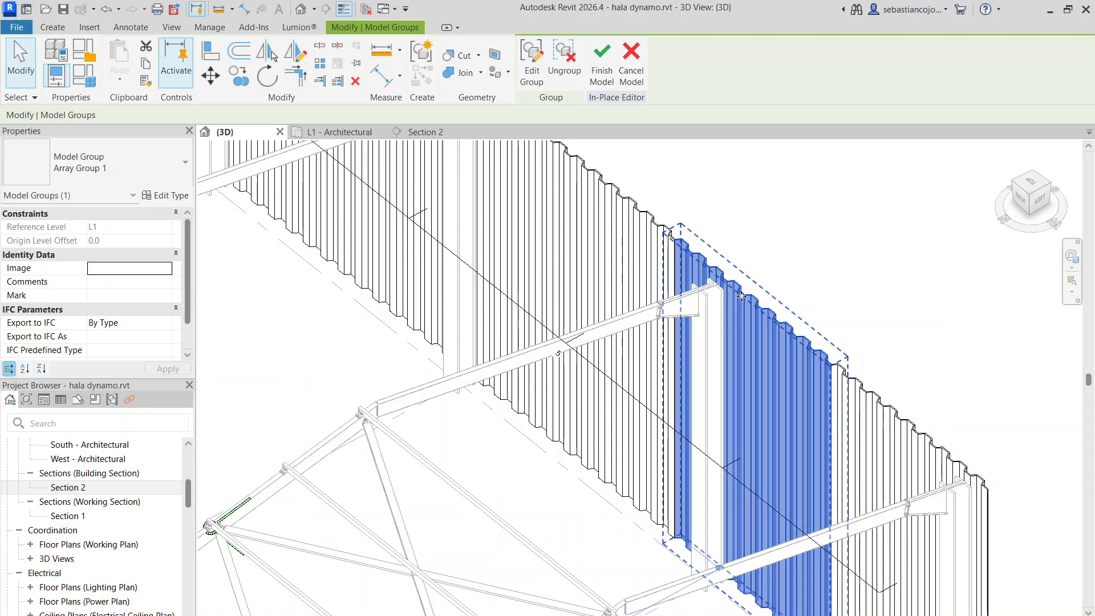
pyautogui.click(165, 195)
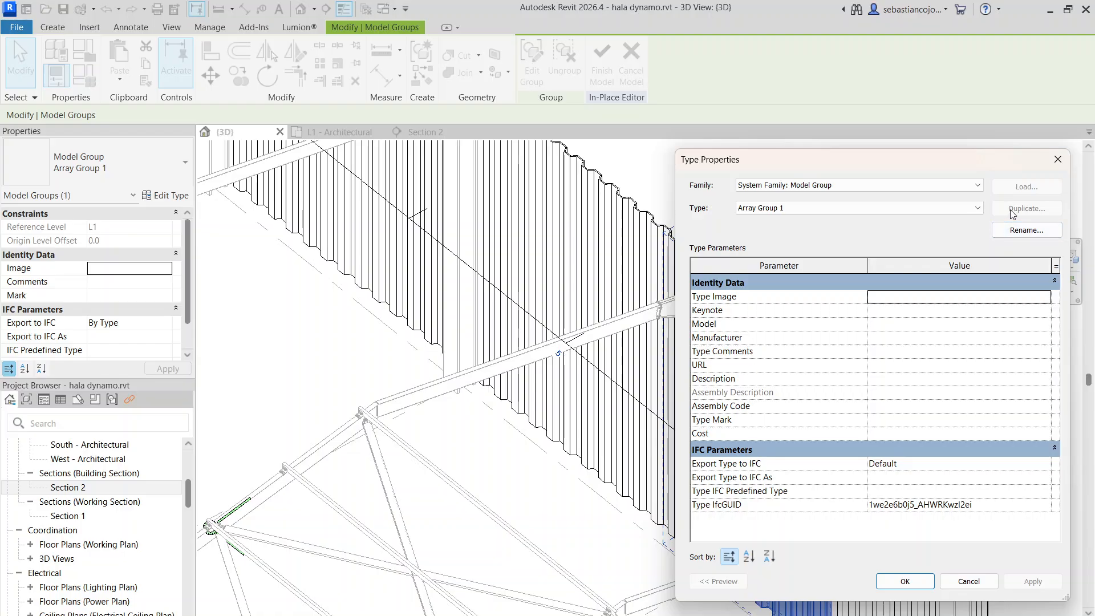
pyautogui.click(1057, 160)
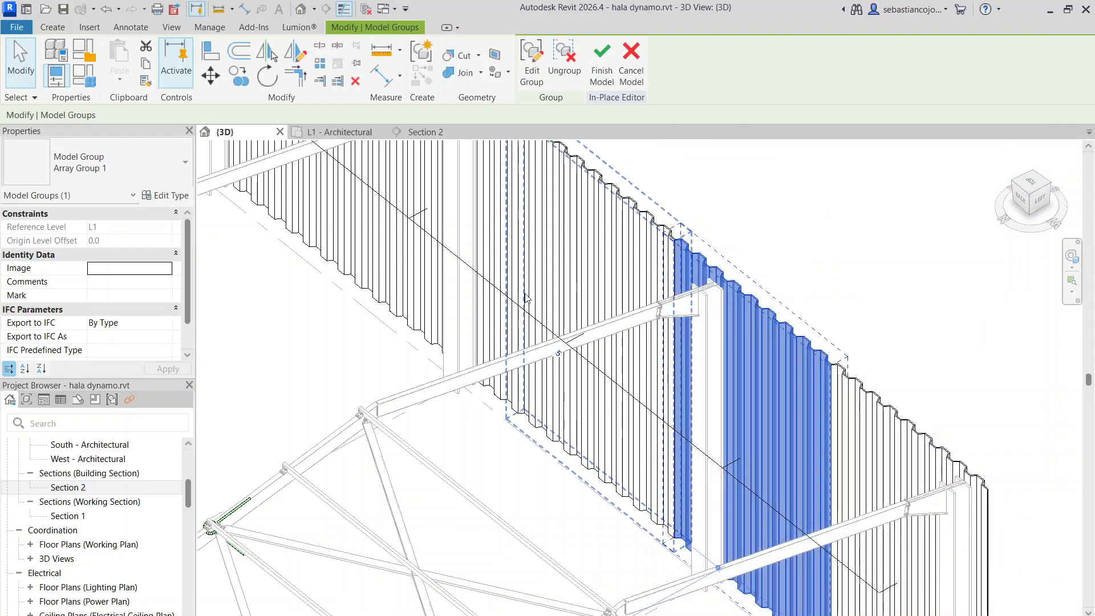
# Finish the in-place editing of the axis 3 sheeting and check that it selects as one generic model
pyautogui.click(604, 80)
pyautogui.scroll(-5, 709, 307)
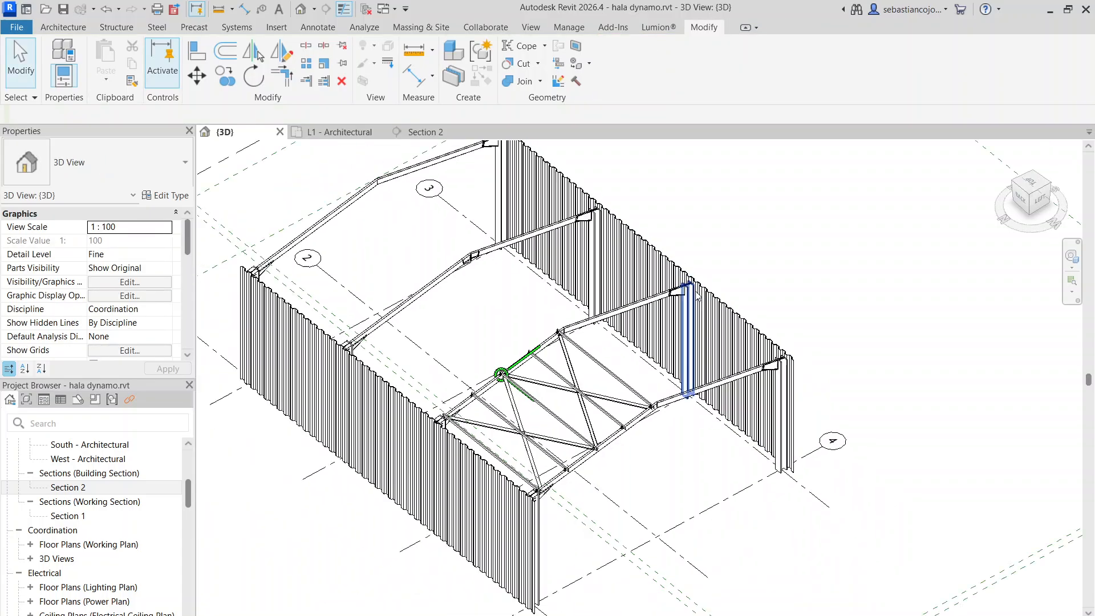
pyautogui.click(710, 307)
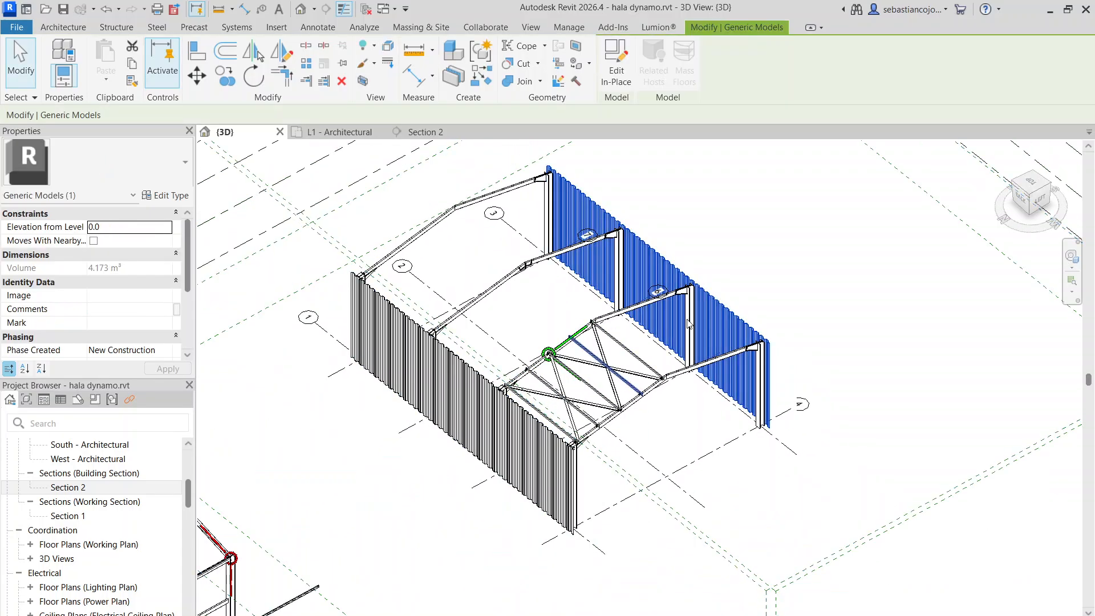
pyautogui.press('Escape')
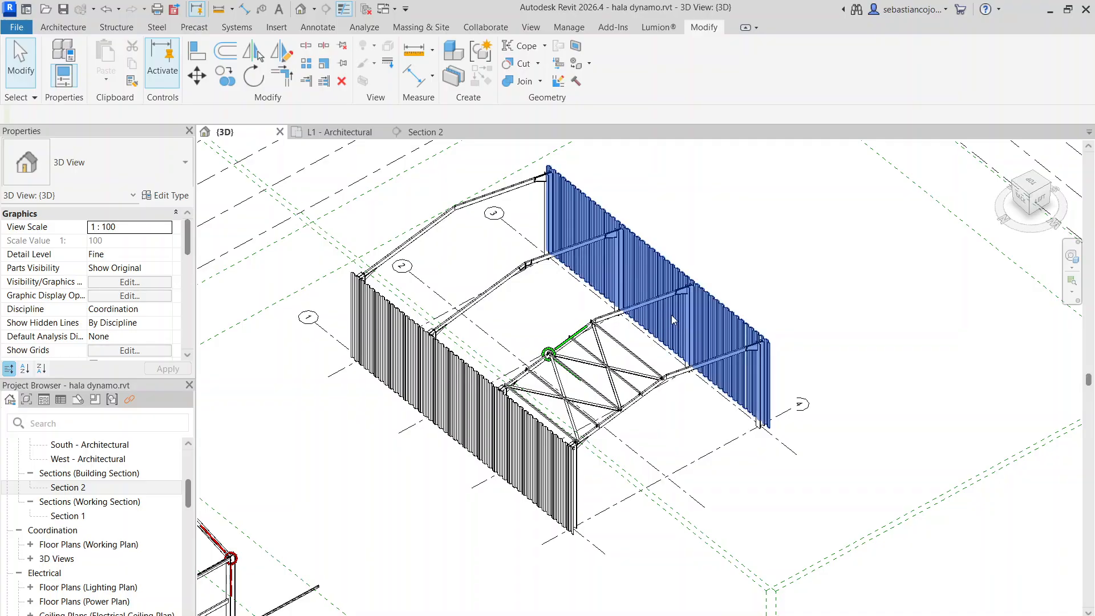
# Orbit around the hall and examine the sheeted long walls, the roof bracing and the open roof bays beside axis 3
pyautogui.scroll(2, 676, 299)
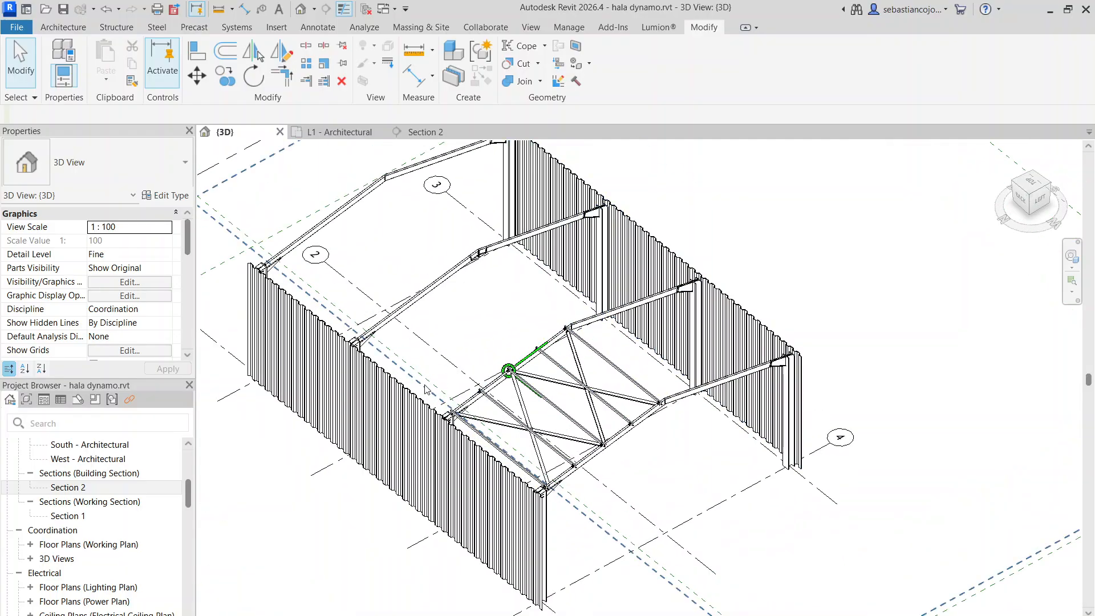
pyautogui.scroll(-3, 697, 383)
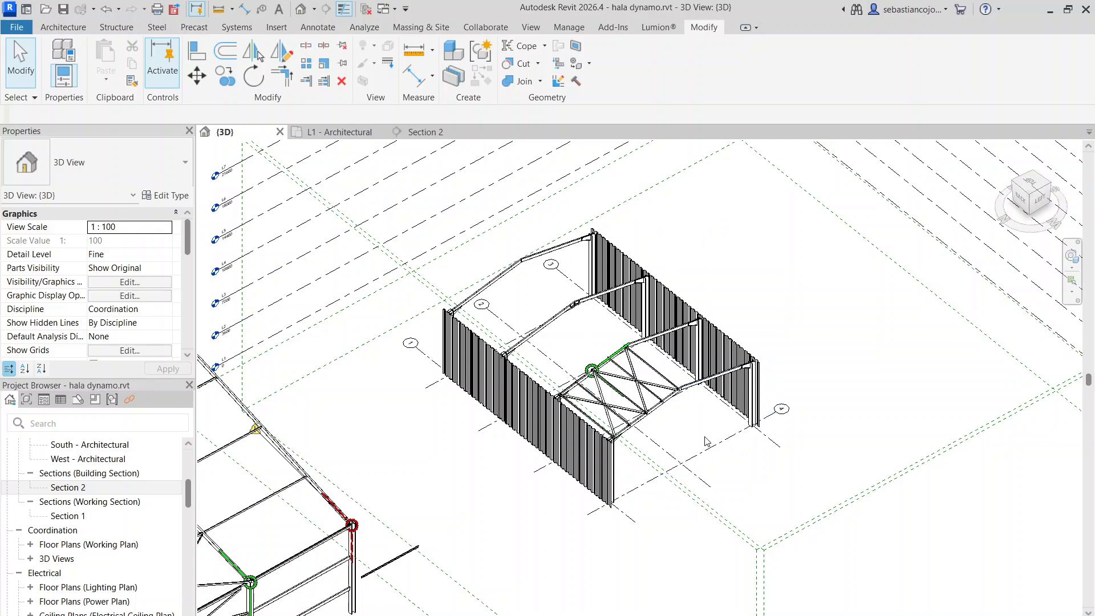
pyautogui.scroll(6, 706, 441)
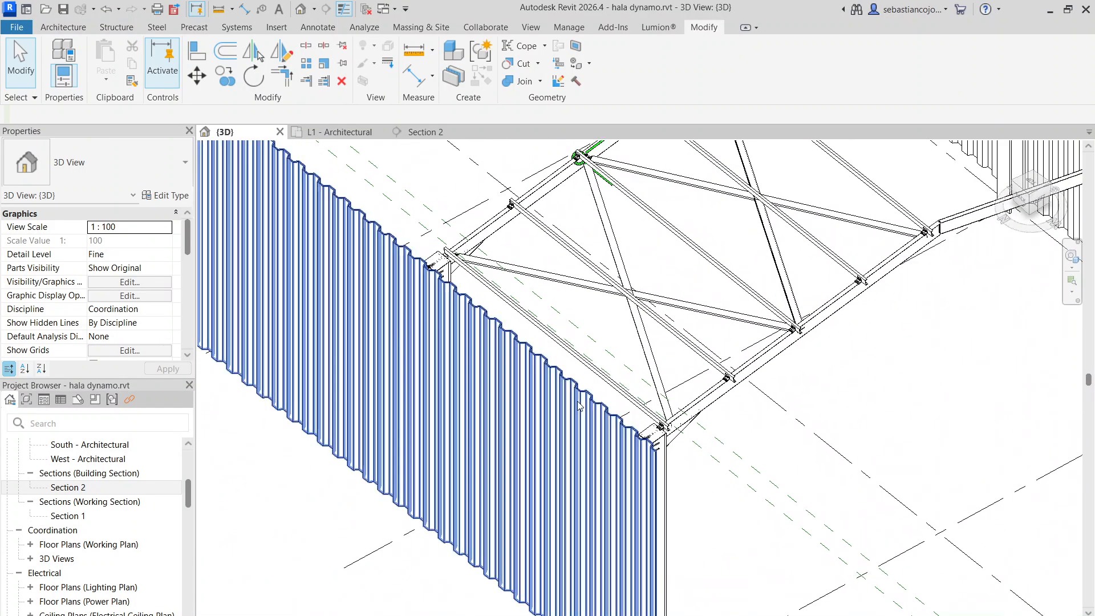
pyautogui.scroll(-3, 592, 355)
pyautogui.moveTo(762, 286); pyautogui.dragTo(741, 347, button='middle')
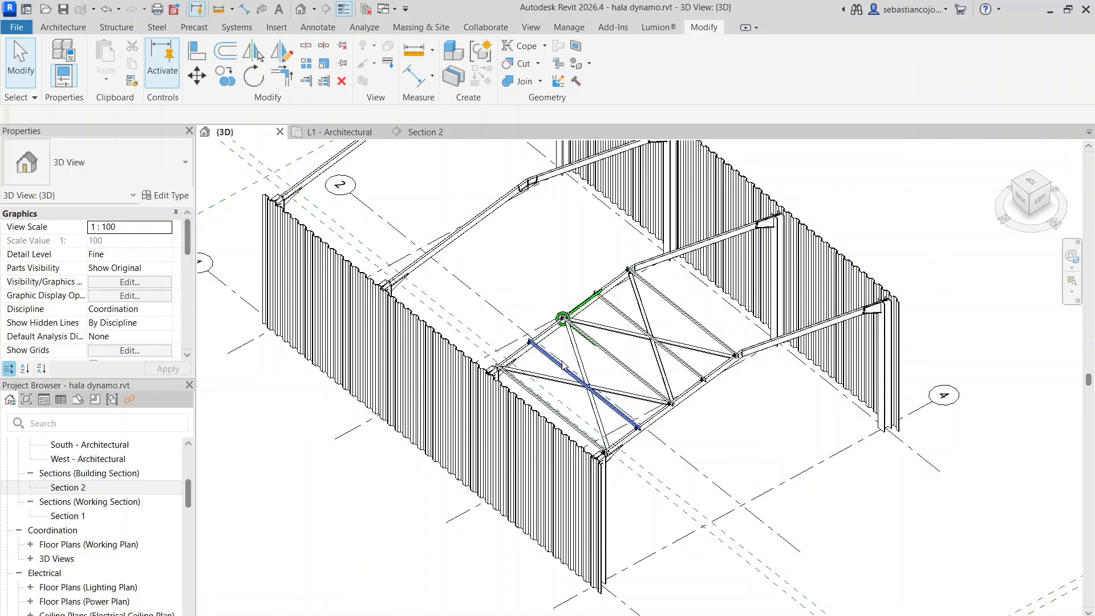
pyautogui.scroll(-1, 569, 387)
pyautogui.scroll(1, 532, 413)
pyautogui.scroll(4, 668, 298)
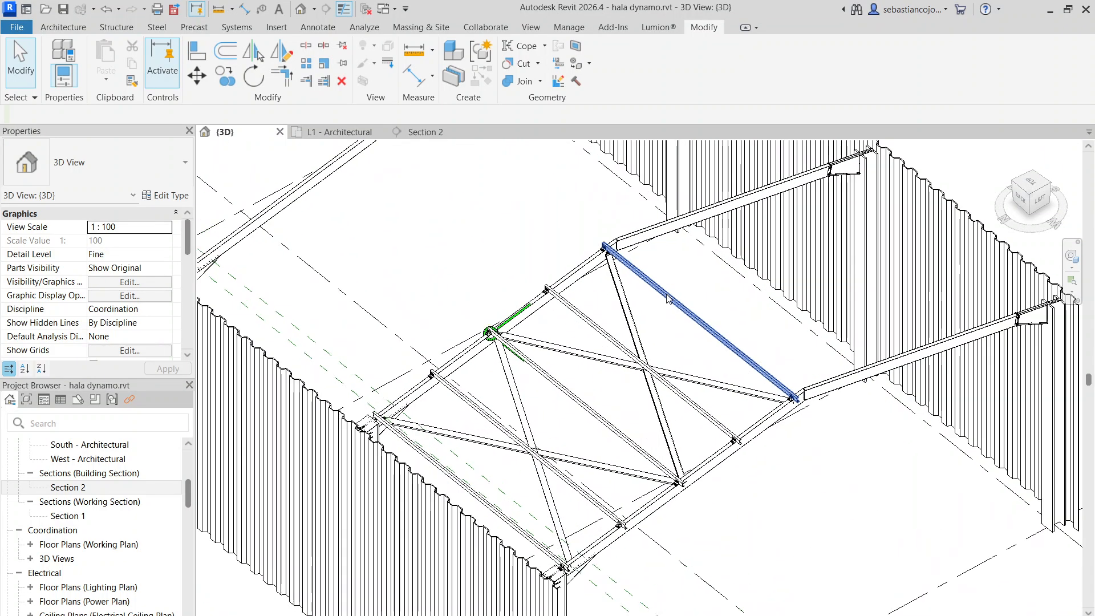
pyautogui.scroll(-4, 651, 299)
pyautogui.keyDown('shift'); pyautogui.moveTo(616, 390); pyautogui.dragTo(733, 303, button='middle'); pyautogui.keyUp('shift')
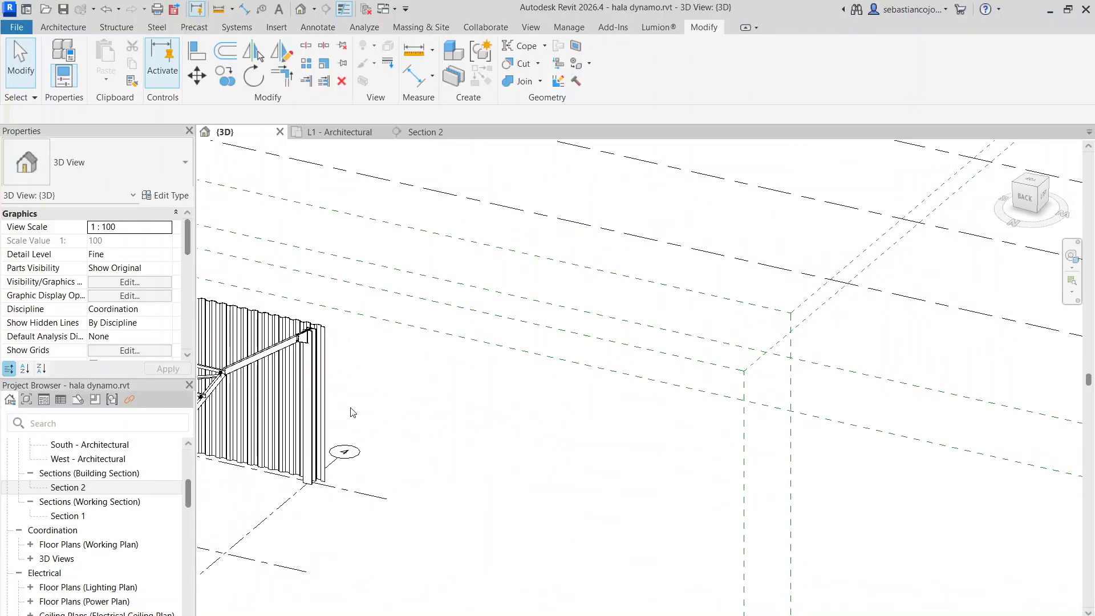
pyautogui.moveTo(349, 412); pyautogui.dragTo(1046, 312, button='middle')
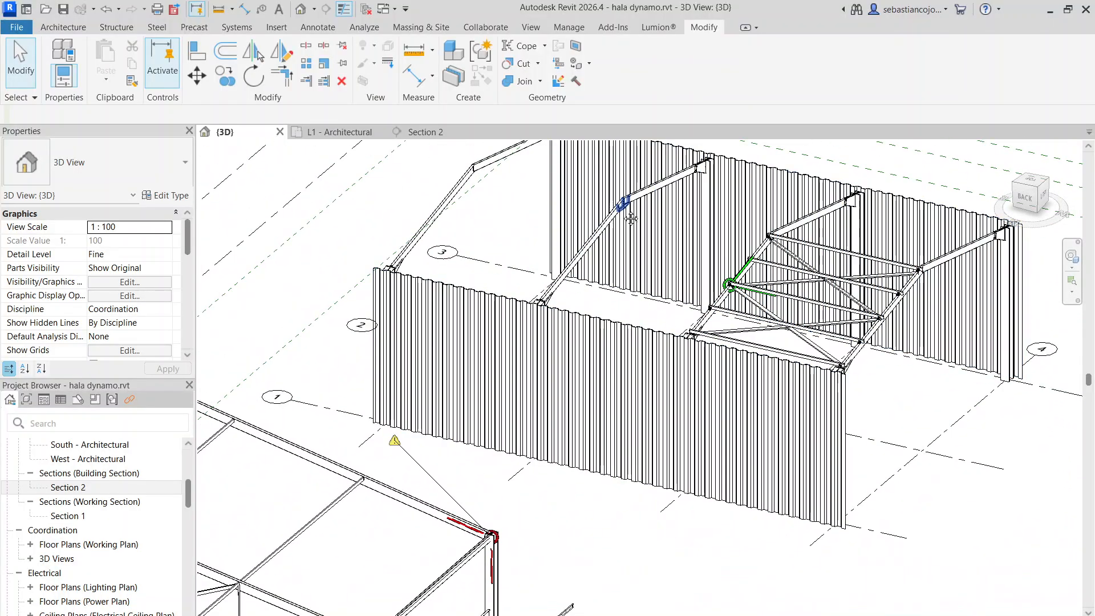
pyautogui.moveTo(629, 217); pyautogui.dragTo(585, 259, button='middle')
pyautogui.scroll(3, 737, 275)
pyautogui.scroll(1, 741, 289)
pyautogui.scroll(-3, 653, 284)
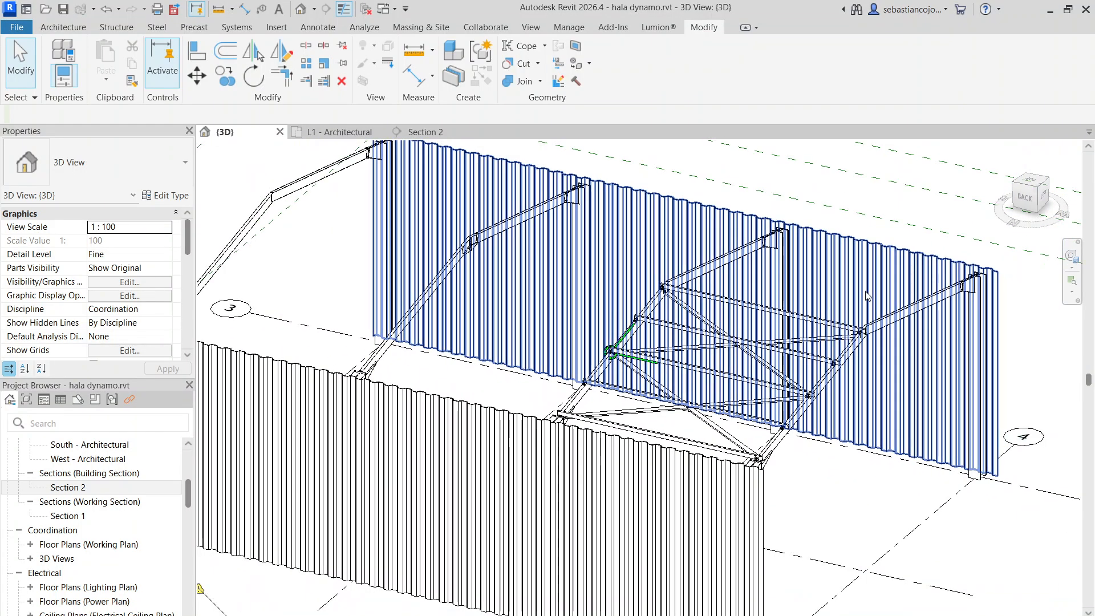
pyautogui.keyDown('shift'); pyautogui.moveTo(833, 325); pyautogui.dragTo(736, 317, button='middle'); pyautogui.keyUp('shift')
pyautogui.scroll(-4, 709, 308)
pyautogui.scroll(-6, 709, 308)
pyautogui.scroll(2, 592, 350)
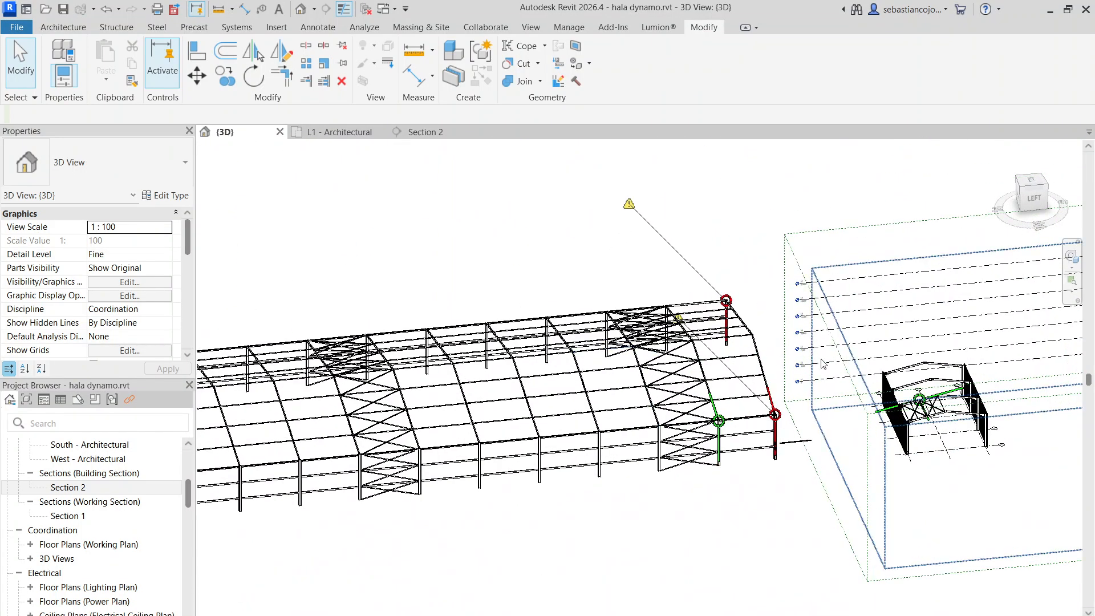
pyautogui.scroll(1, 516, 308)
pyautogui.moveTo(812, 392); pyautogui.dragTo(451, 402, button='middle')
pyautogui.scroll(6, 420, 450)
pyautogui.scroll(2, 391, 408)
pyautogui.moveTo(354, 395); pyautogui.dragTo(432, 356, button='middle')
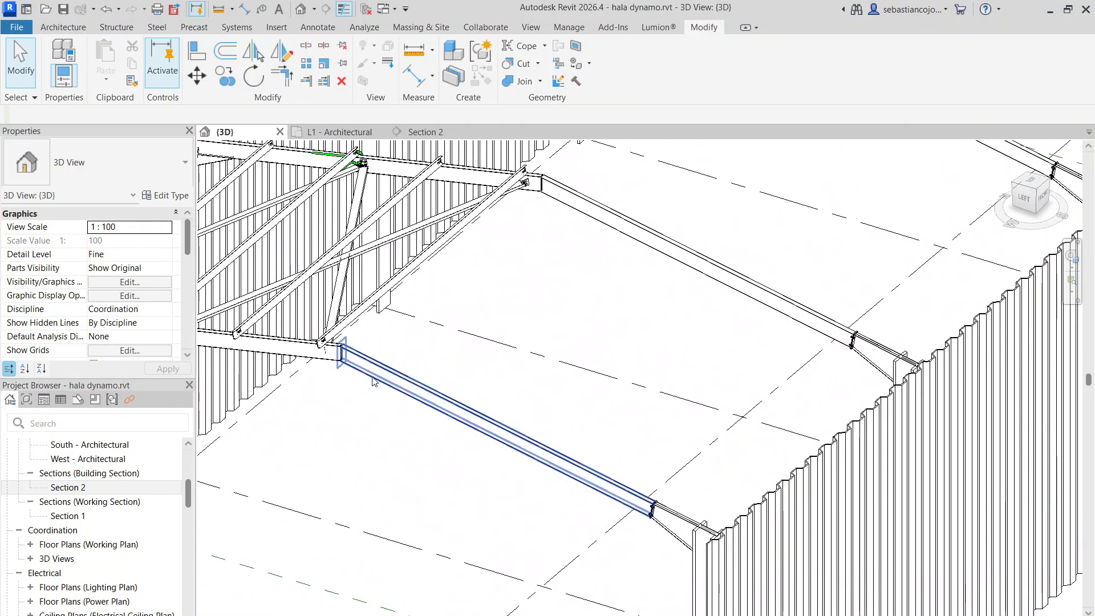
pyautogui.scroll(-1, 384, 371)
# Start a sketched beam system and pick the sloping roof plane on the axis 3 side as its work plane
pyautogui.click(106, 31)
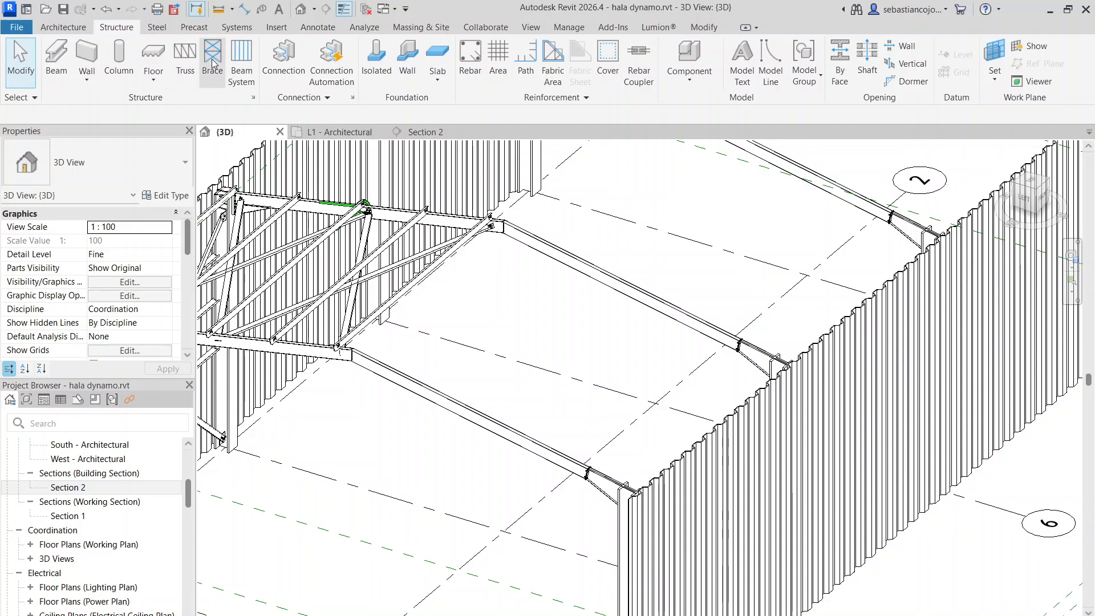
pyautogui.click(241, 61)
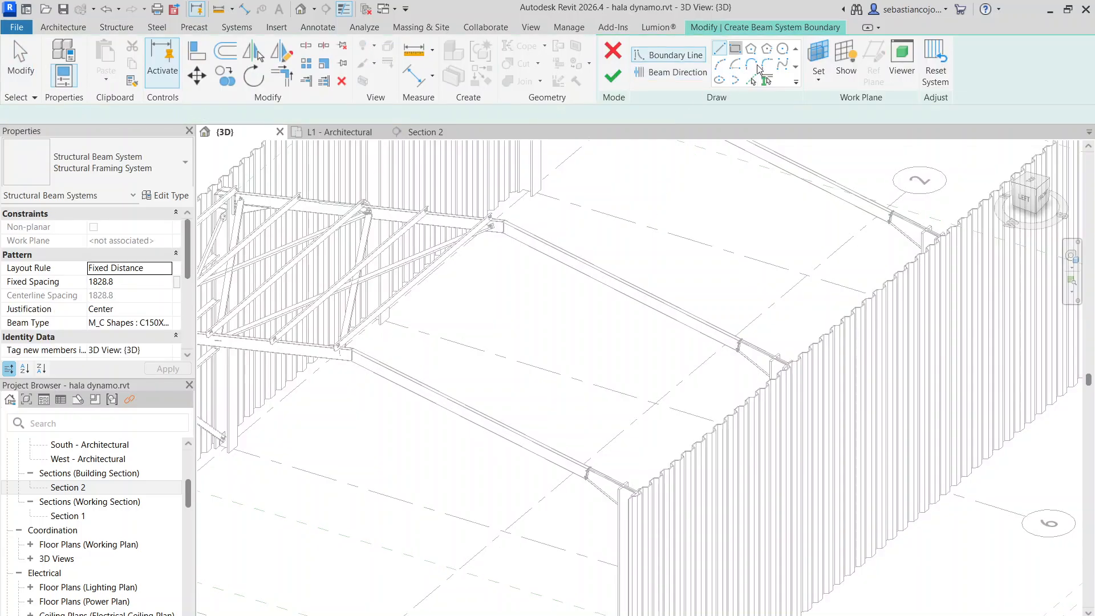
pyautogui.click(819, 86)
pyautogui.click(826, 132)
pyautogui.scroll(-3, 518, 346)
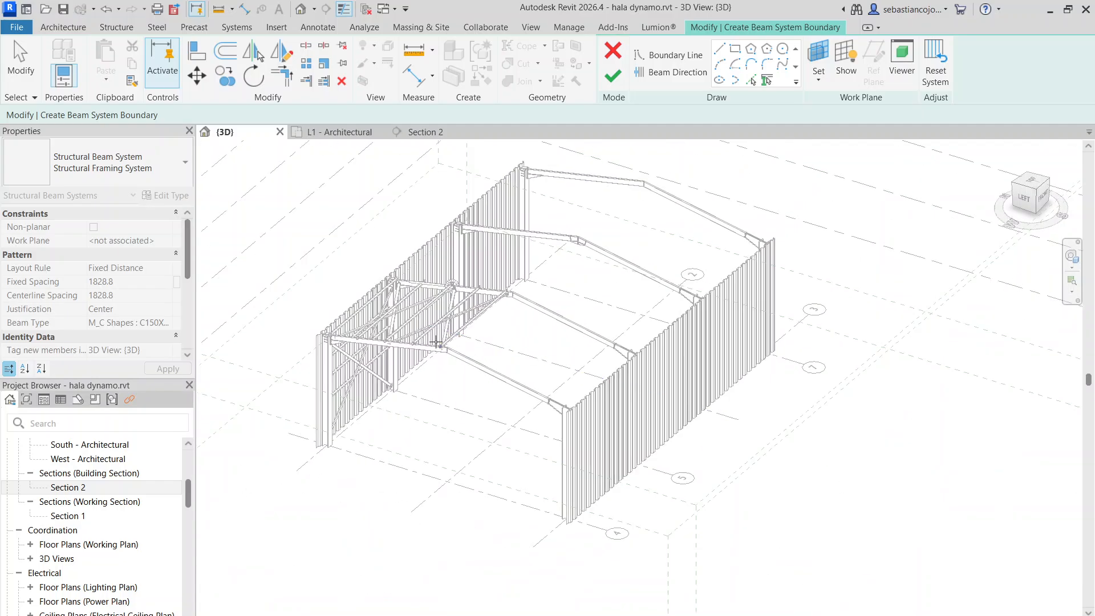
pyautogui.scroll(1, 518, 297)
# Sketch a rectangular boundary about 21512 by 8123 mm from the axis 4 ridge to the far eave on axis 3 and finish the beam system
pyautogui.click(736, 52)
pyautogui.scroll(2, 512, 382)
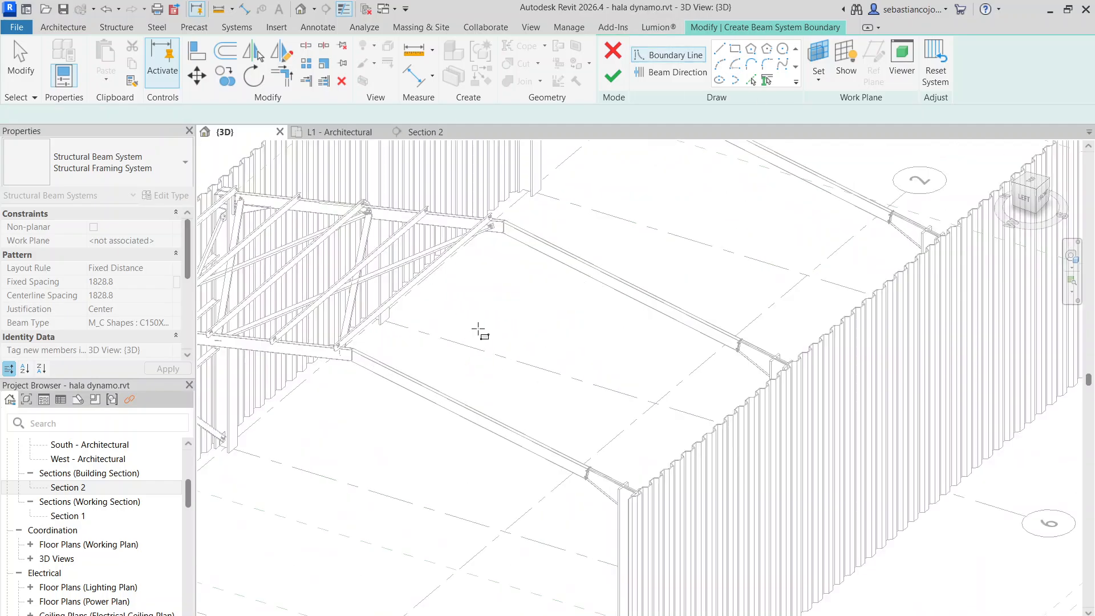
pyautogui.click(355, 350)
pyautogui.scroll(-4, 470, 289)
pyautogui.scroll(4, 684, 227)
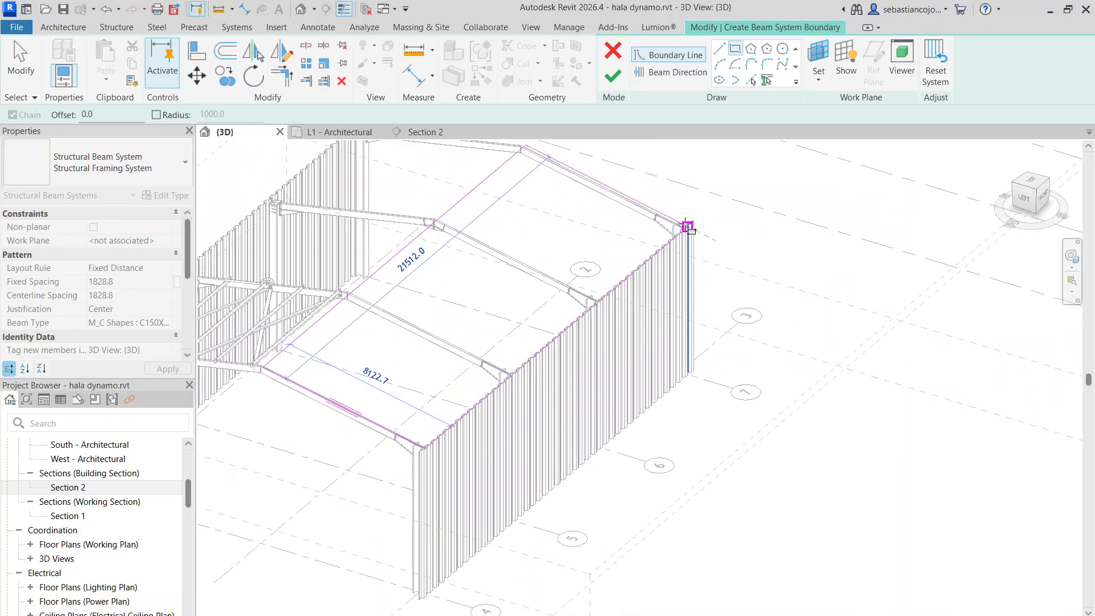
pyautogui.click(687, 227)
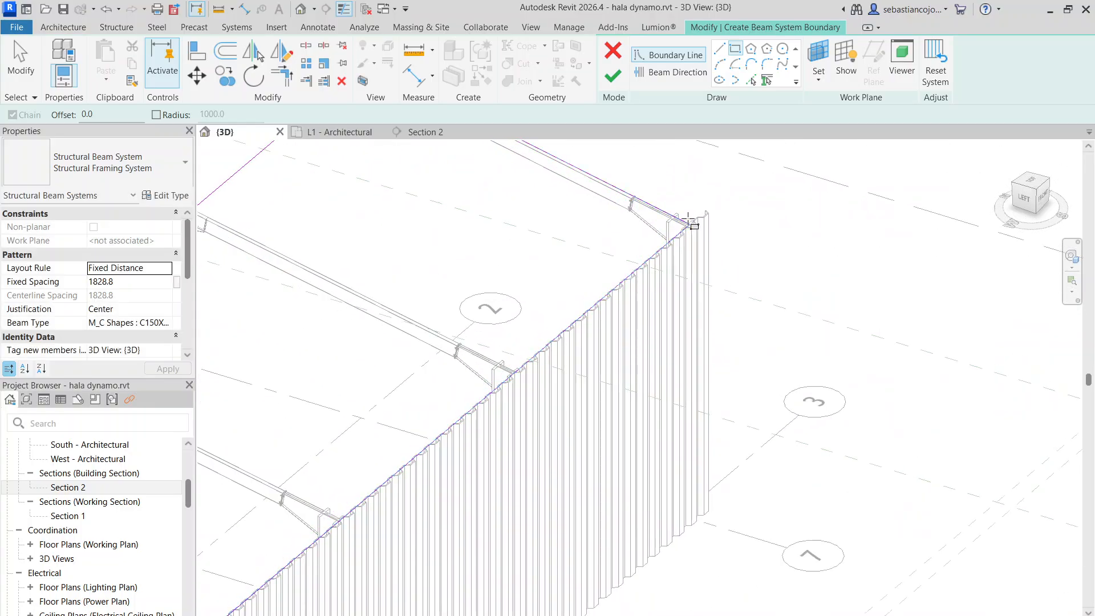
pyautogui.scroll(-4, 687, 227)
pyautogui.click(613, 76)
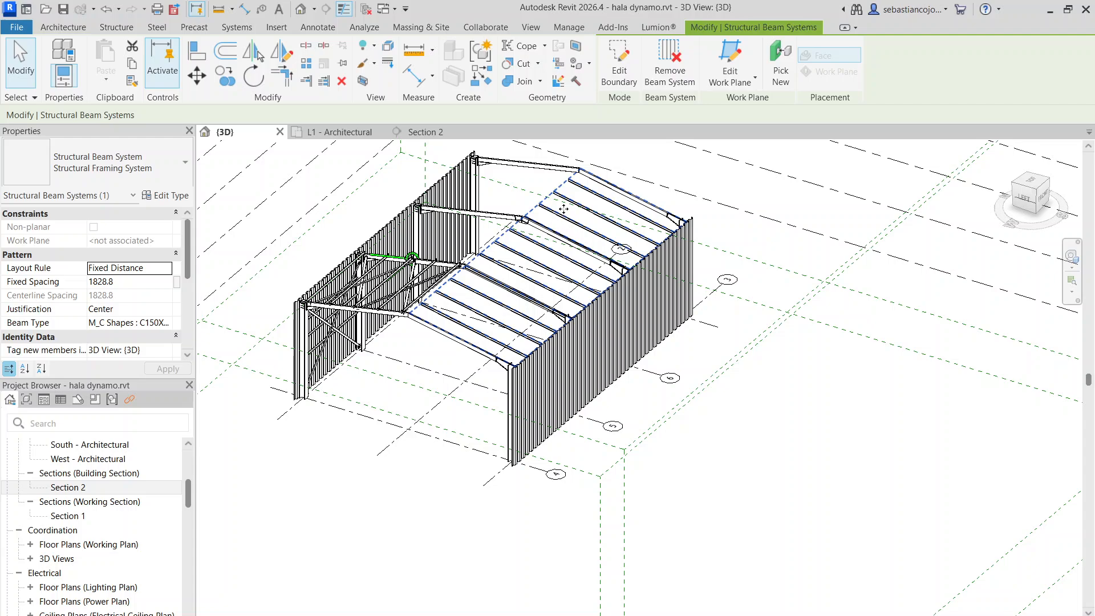
pyautogui.click(564, 204)
pyautogui.click(564, 187)
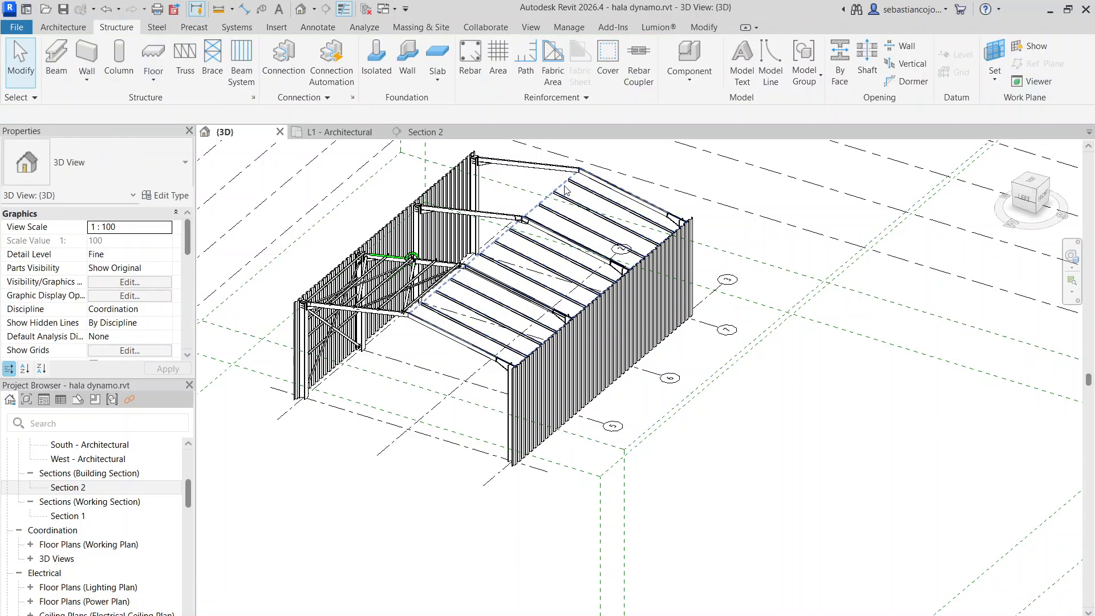
# Change the beam direction of the axis 3 slope's beam system so the purlins run parallel to the ridge, and finish the boundary edit
pyautogui.doubleClick(566, 190)
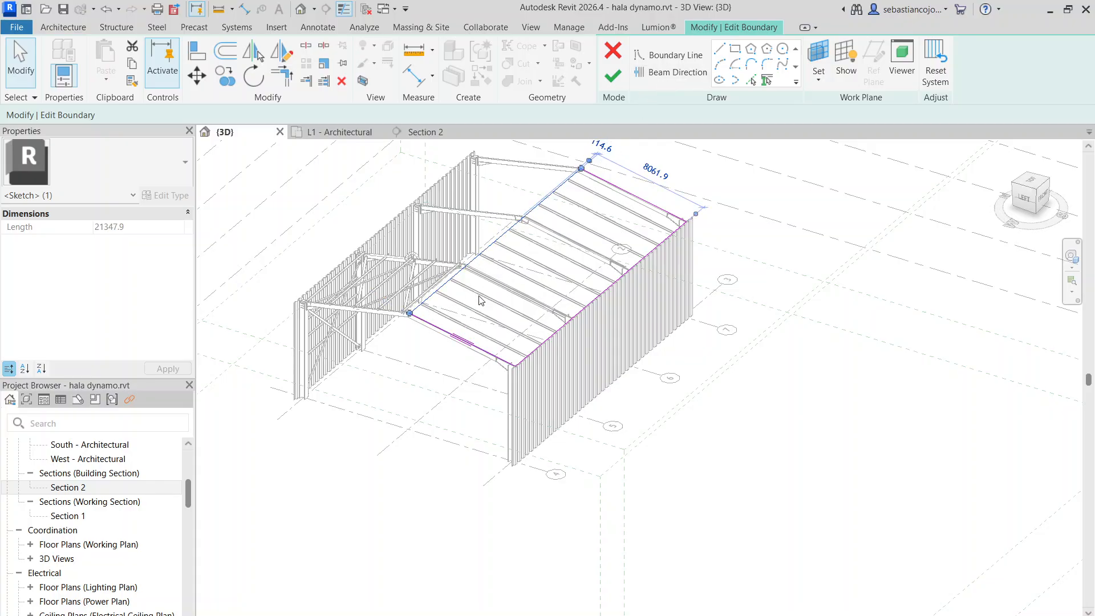
pyautogui.click(667, 73)
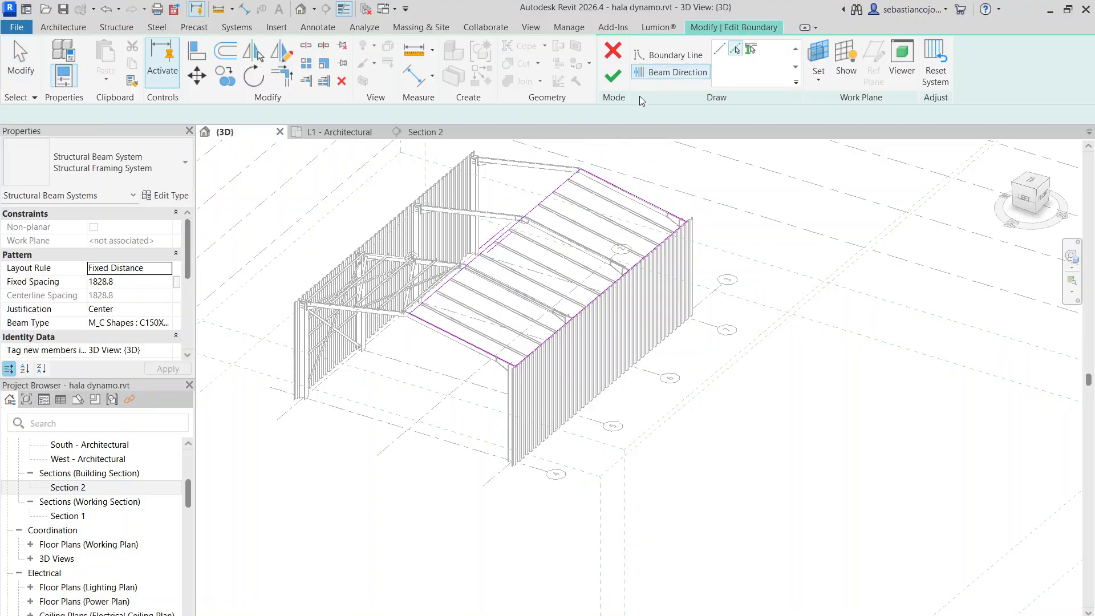
pyautogui.click(613, 77)
# Examine the new purlins on the axis 3 slope and select the one nearest the ridge to check its section and position on the rafters
pyautogui.scroll(5, 489, 313)
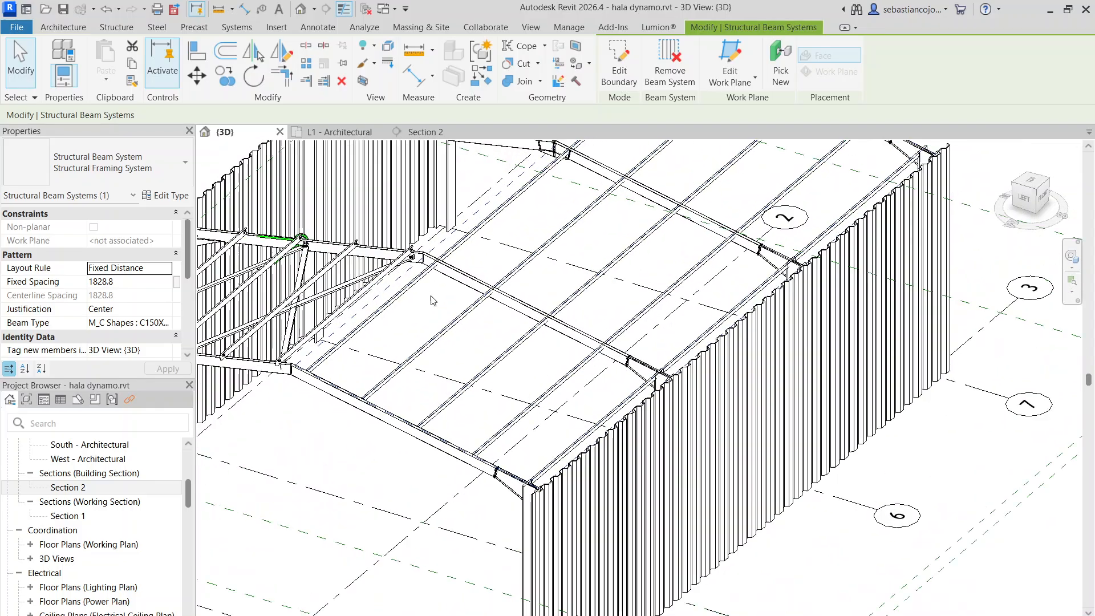
pyautogui.scroll(3, 489, 312)
pyautogui.click(526, 288)
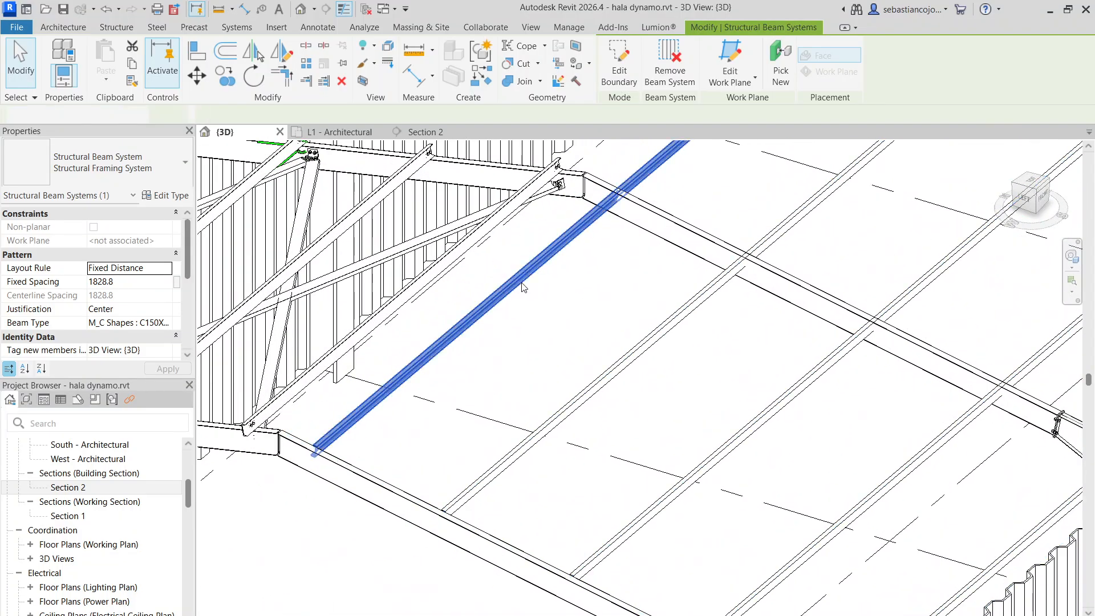
pyautogui.scroll(-2, 533, 333)
pyautogui.scroll(7, 547, 290)
pyautogui.click(662, 201)
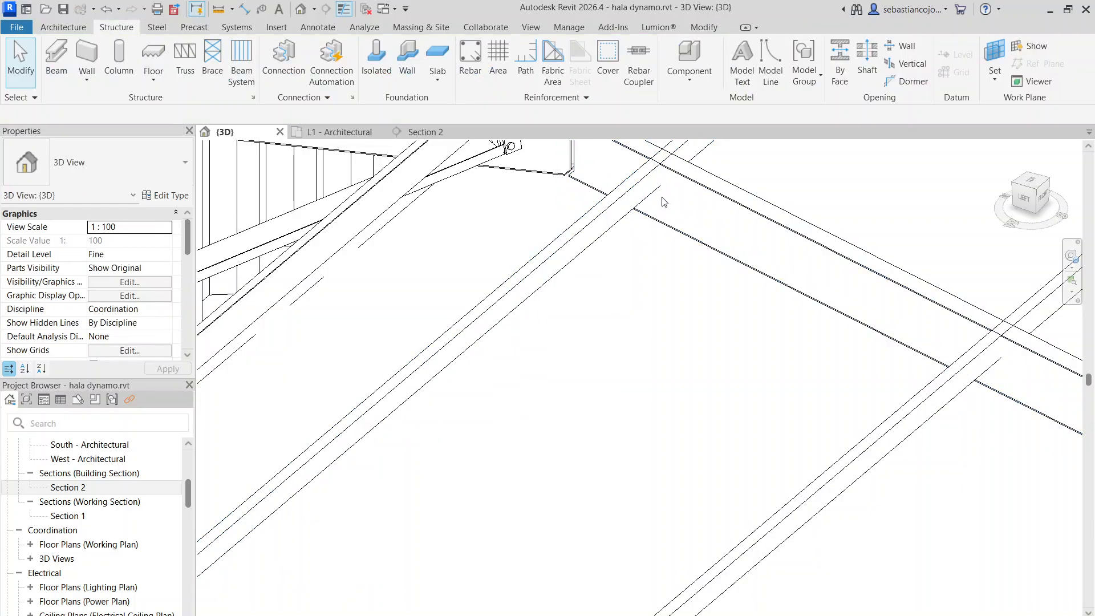
pyautogui.click(629, 184)
pyautogui.scroll(-4, 616, 211)
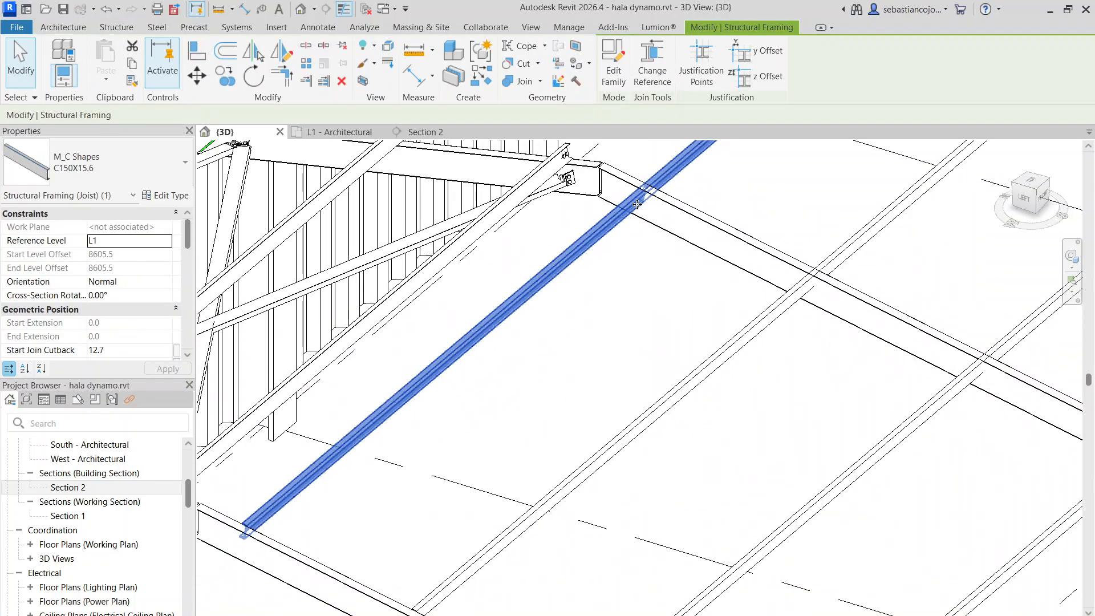
pyautogui.press('Escape')
pyautogui.scroll(-3, 593, 259)
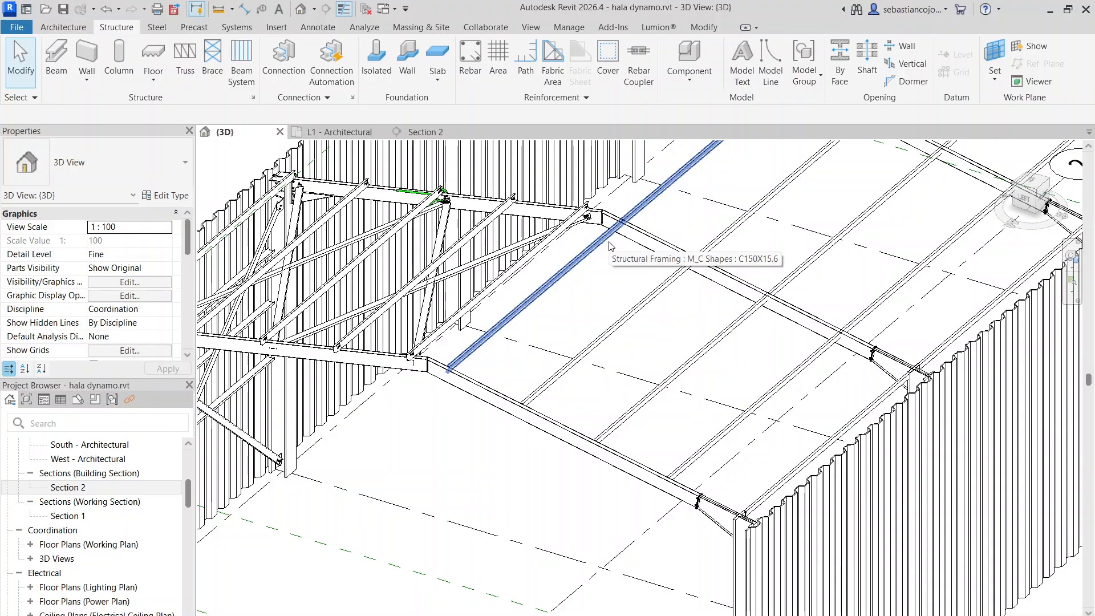
pyautogui.scroll(-4, 610, 246)
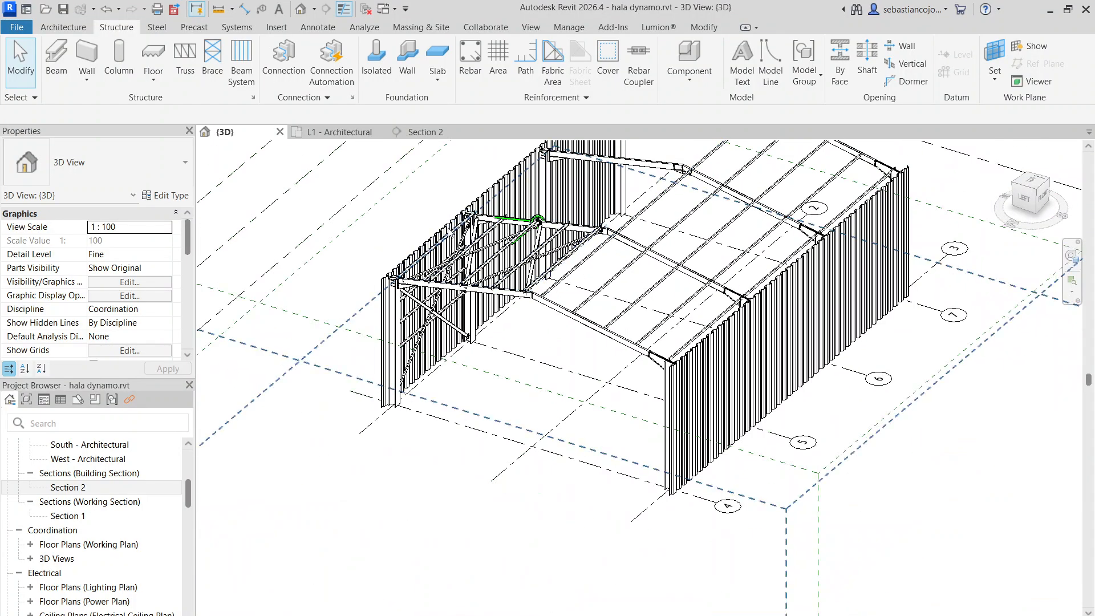
# Start a new in-place component in the Generic Models category, accepting the name Generic Models 3
pyautogui.scroll(8, 718, 286)
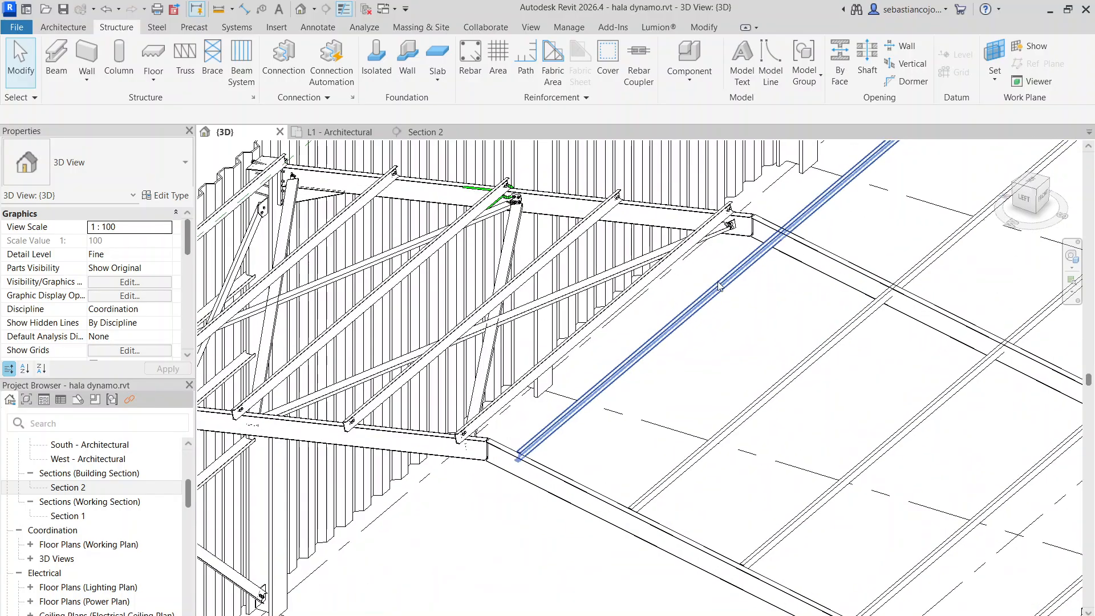
pyautogui.scroll(-5, 718, 285)
pyautogui.scroll(3, 463, 294)
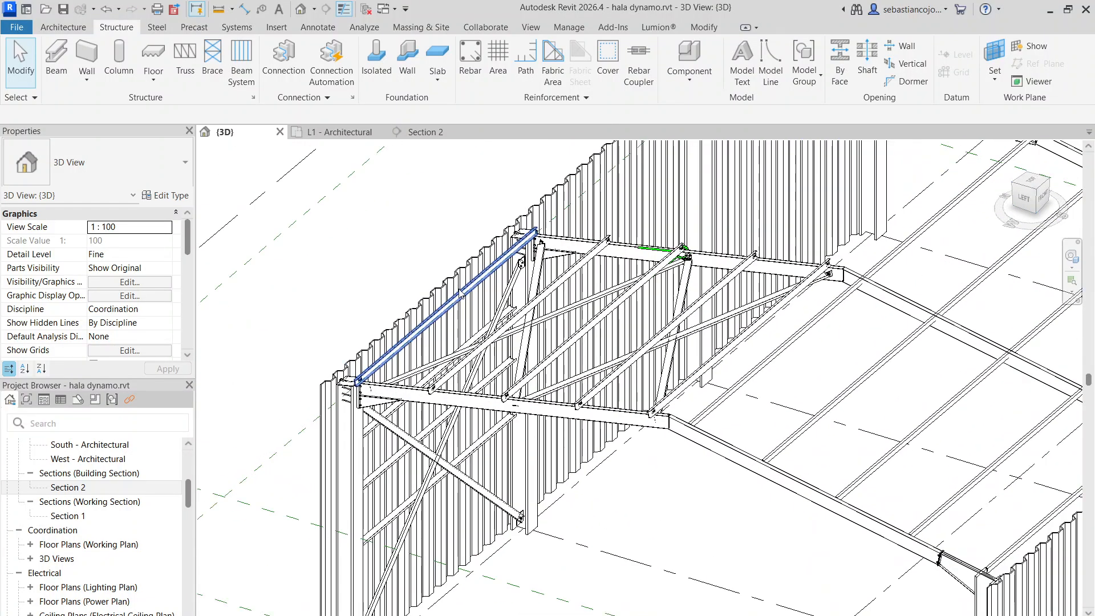
pyautogui.scroll(2, 375, 337)
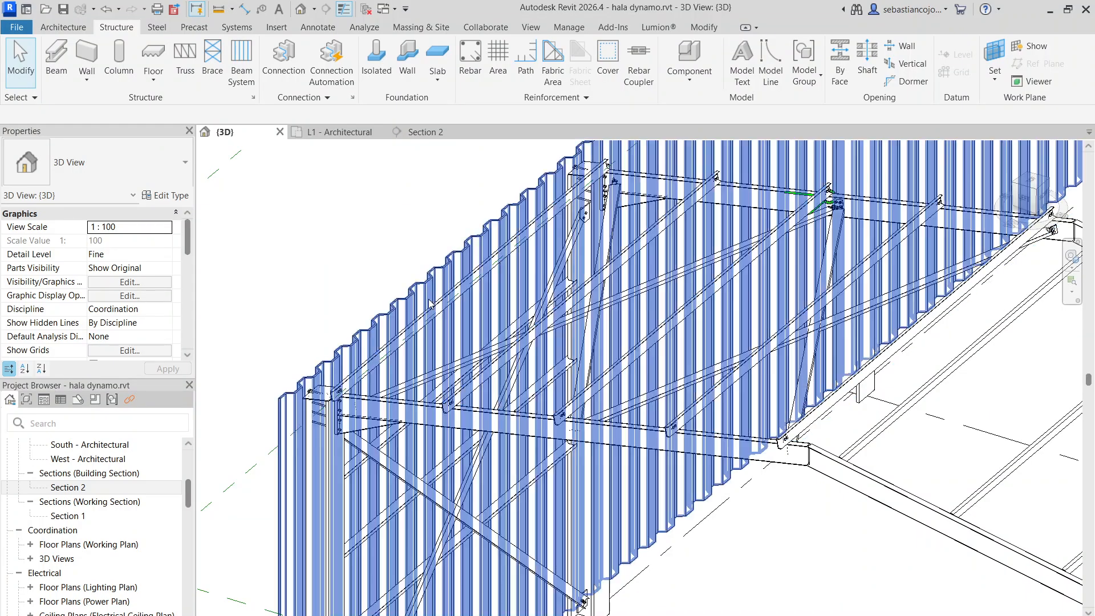
pyautogui.scroll(-5, 430, 304)
pyautogui.scroll(4, 440, 315)
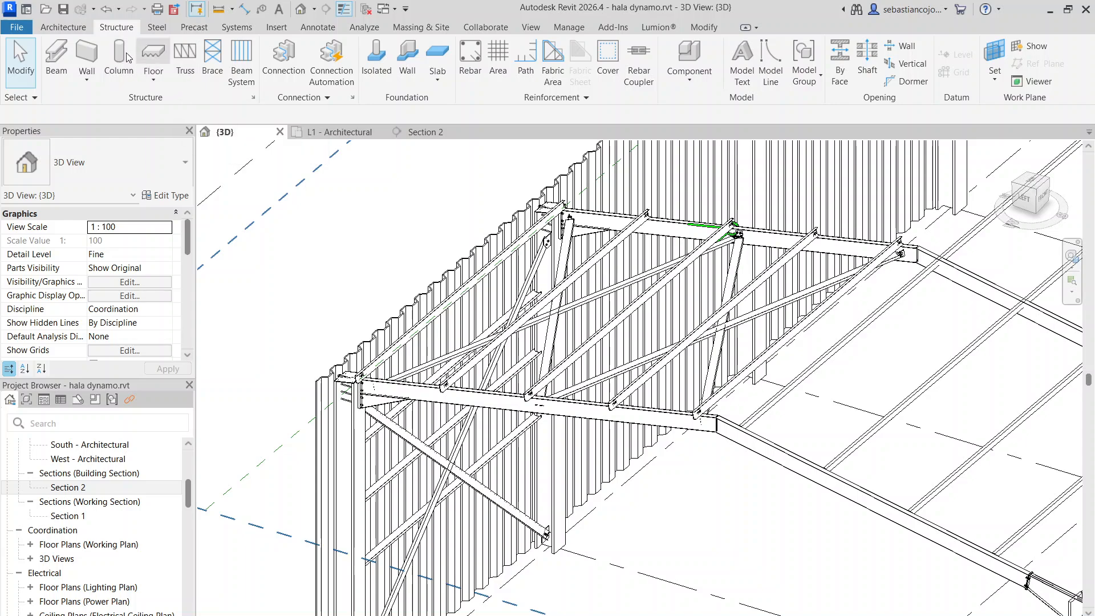
pyautogui.click(62, 27)
pyautogui.click(168, 73)
pyautogui.click(186, 137)
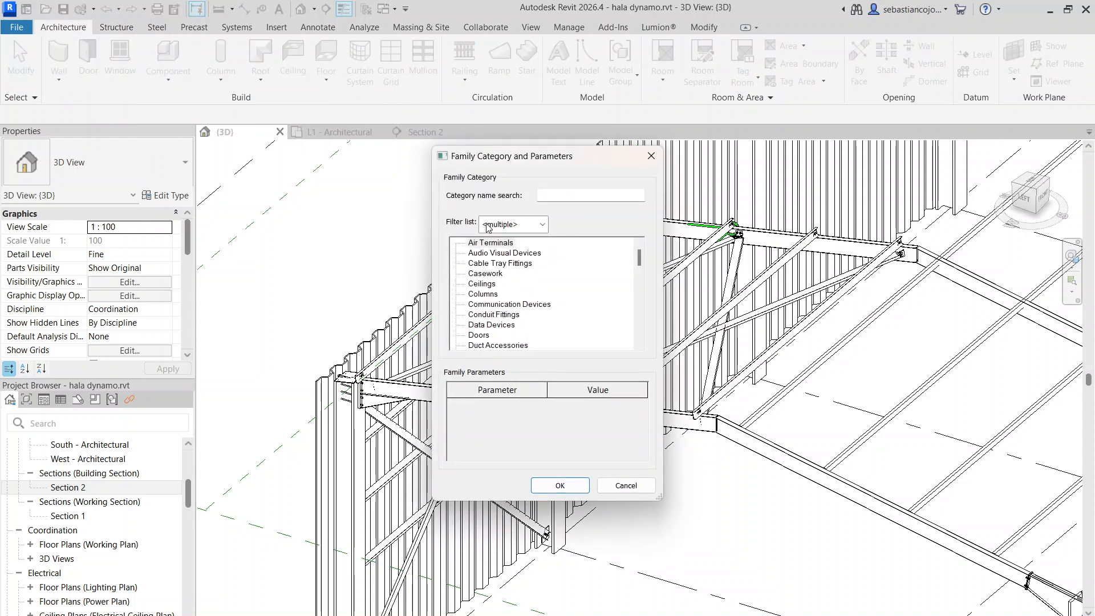
pyautogui.scroll(-5, 509, 303)
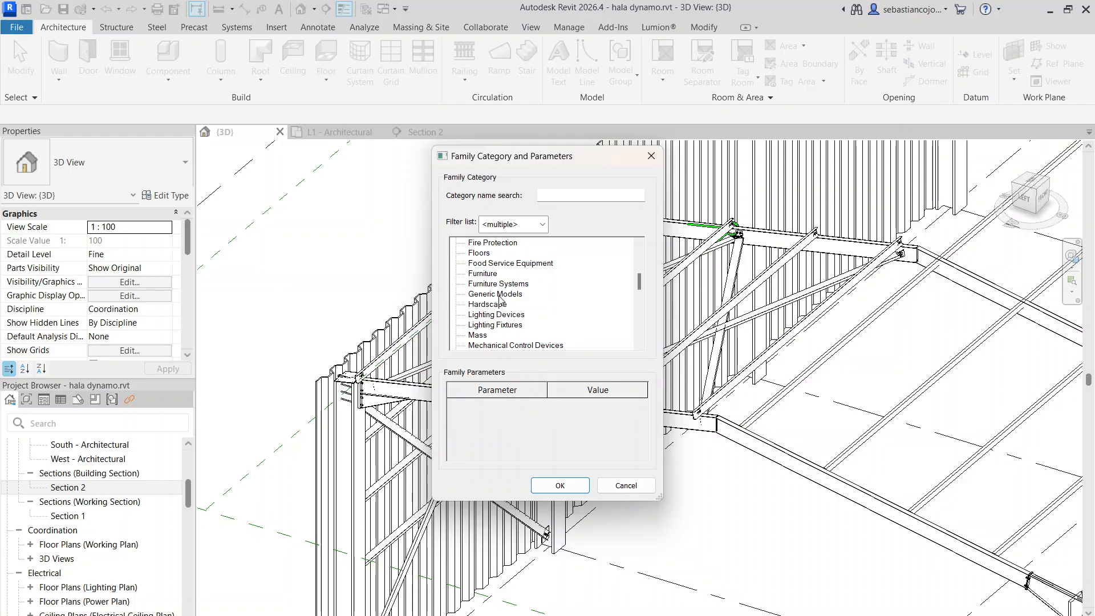
pyautogui.click(551, 485)
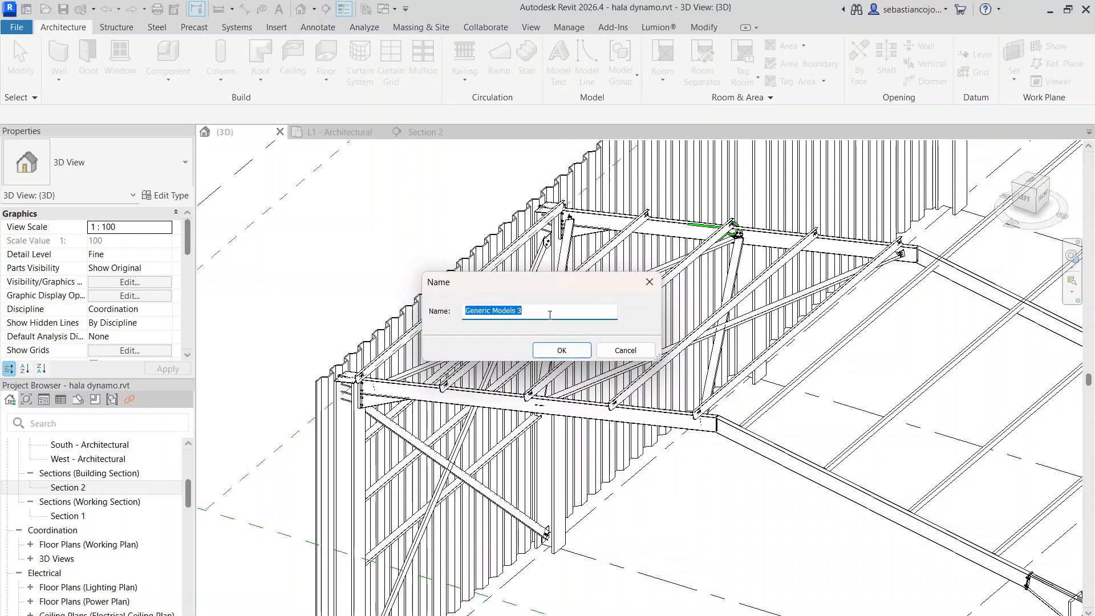
pyautogui.click(562, 350)
# Start an extrusion in the in-place model and pick the face of the eave purlin in the braced roof bay as its work plane
pyautogui.scroll(-5, 626, 319)
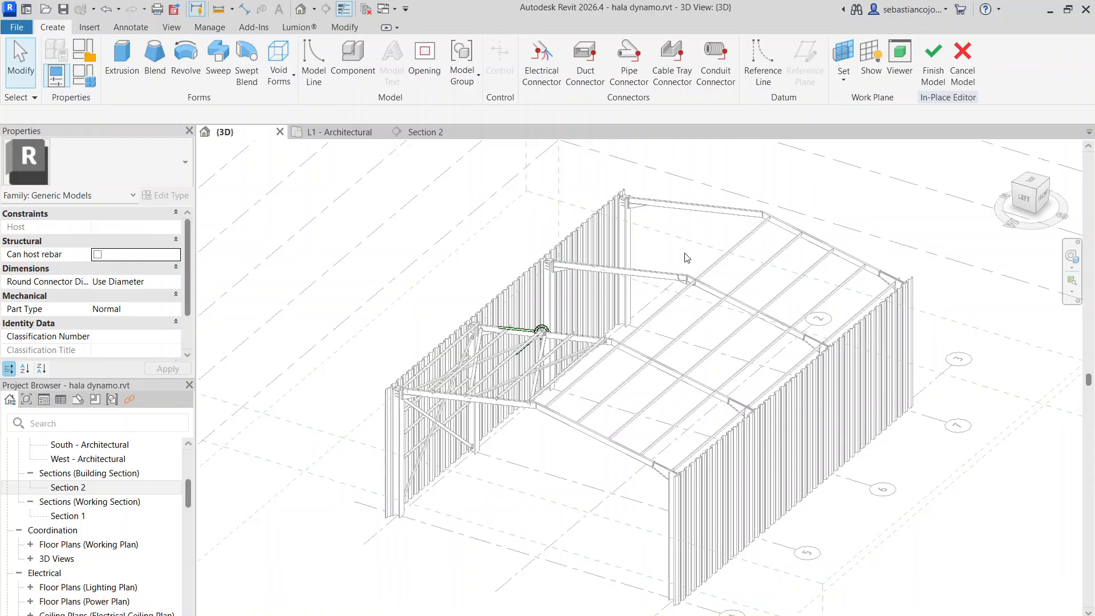
pyautogui.scroll(3, 504, 304)
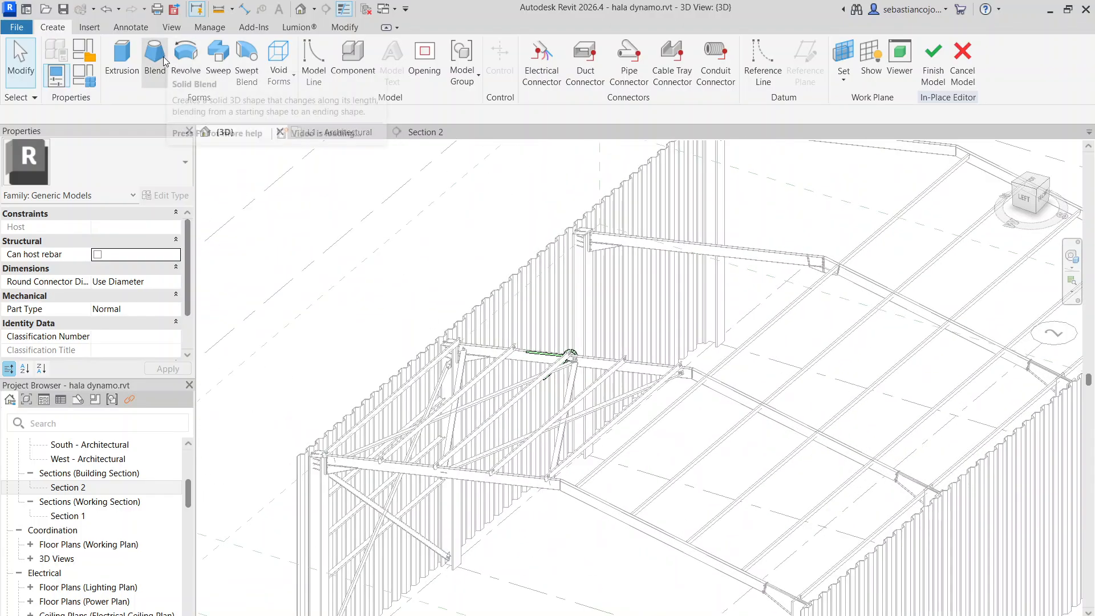
pyautogui.click(657, 80)
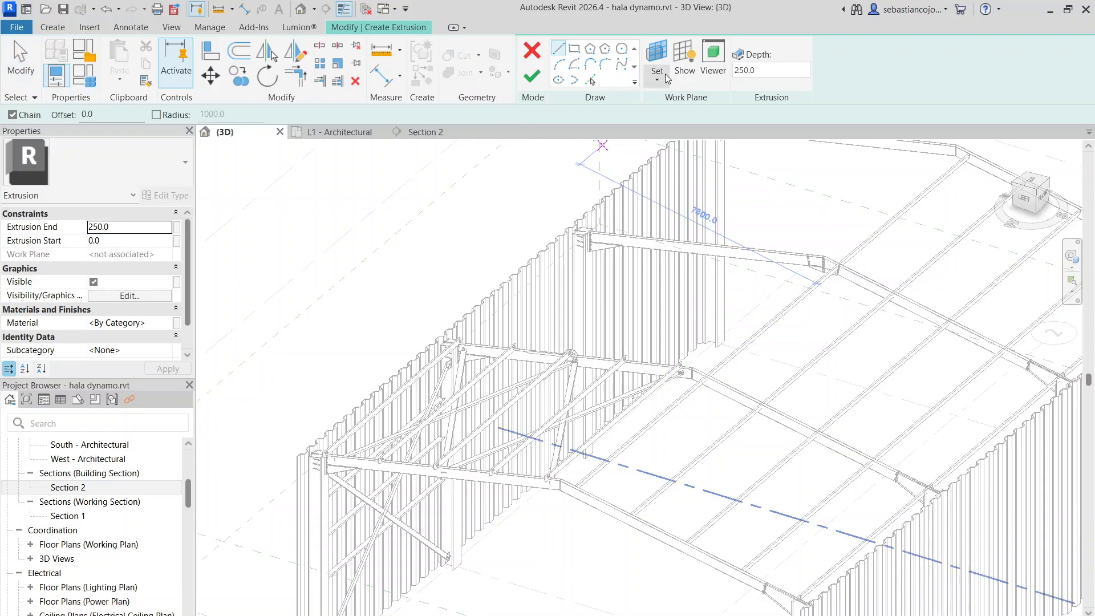
pyautogui.click(666, 136)
pyautogui.scroll(-4, 584, 240)
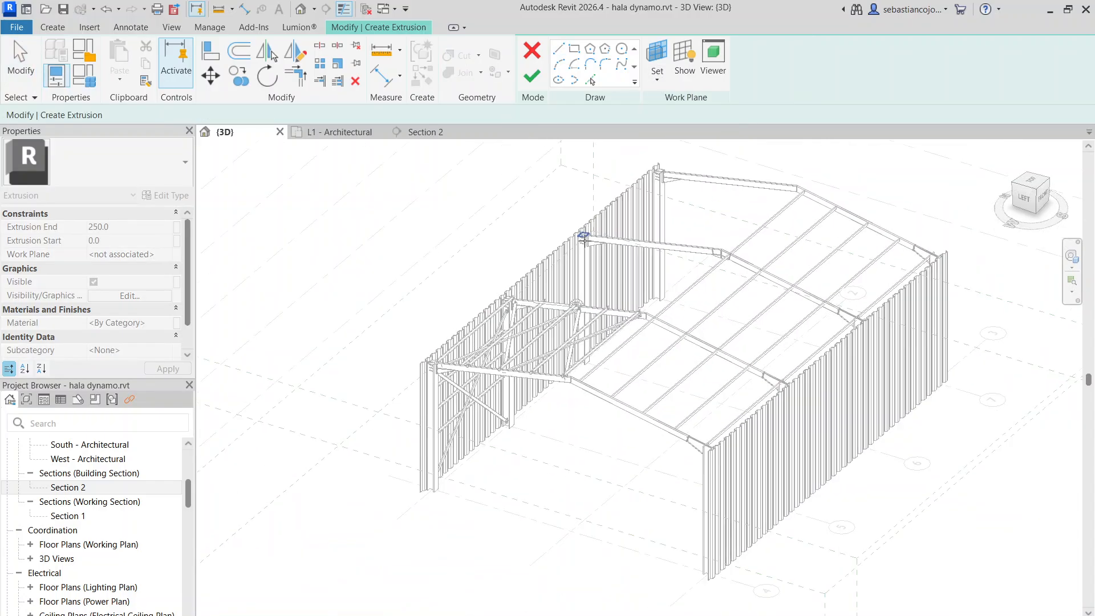
pyautogui.scroll(4, 556, 233)
pyautogui.scroll(-1, 523, 261)
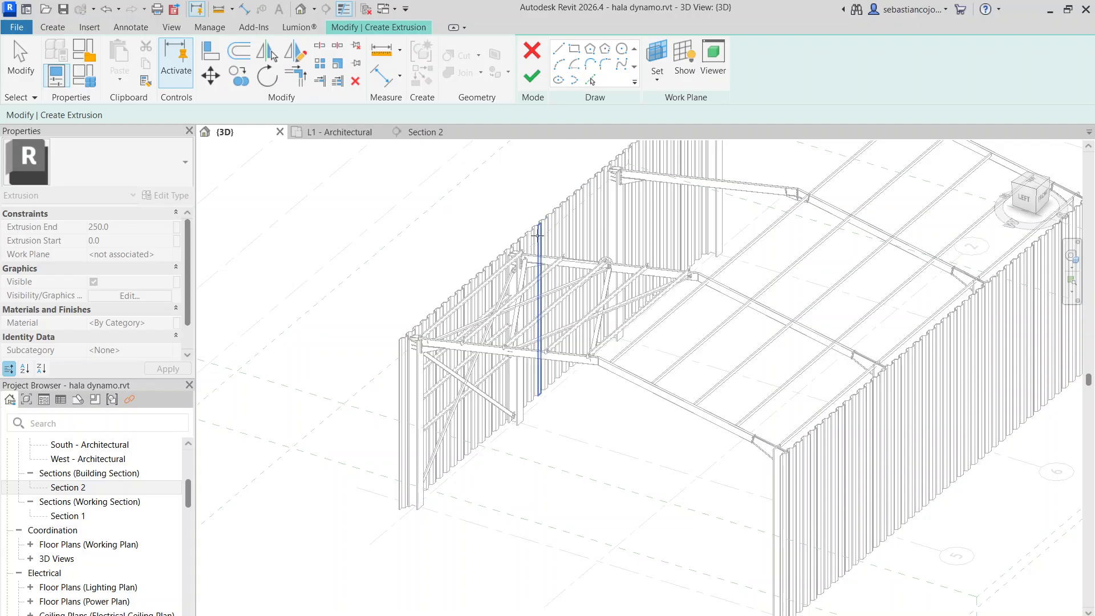
pyautogui.scroll(2, 538, 236)
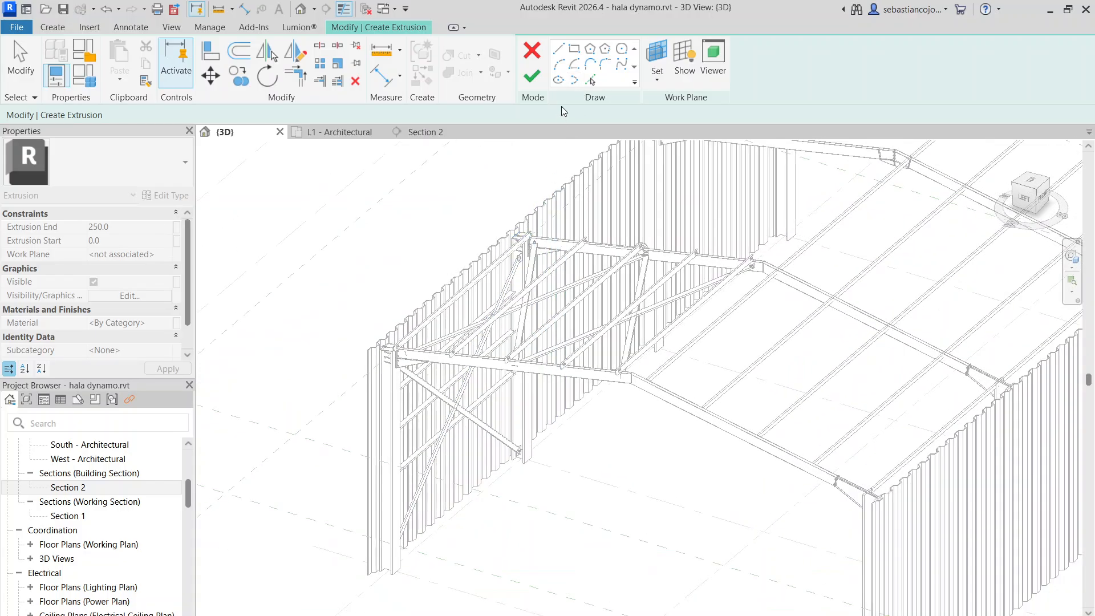
pyautogui.scroll(2, 477, 289)
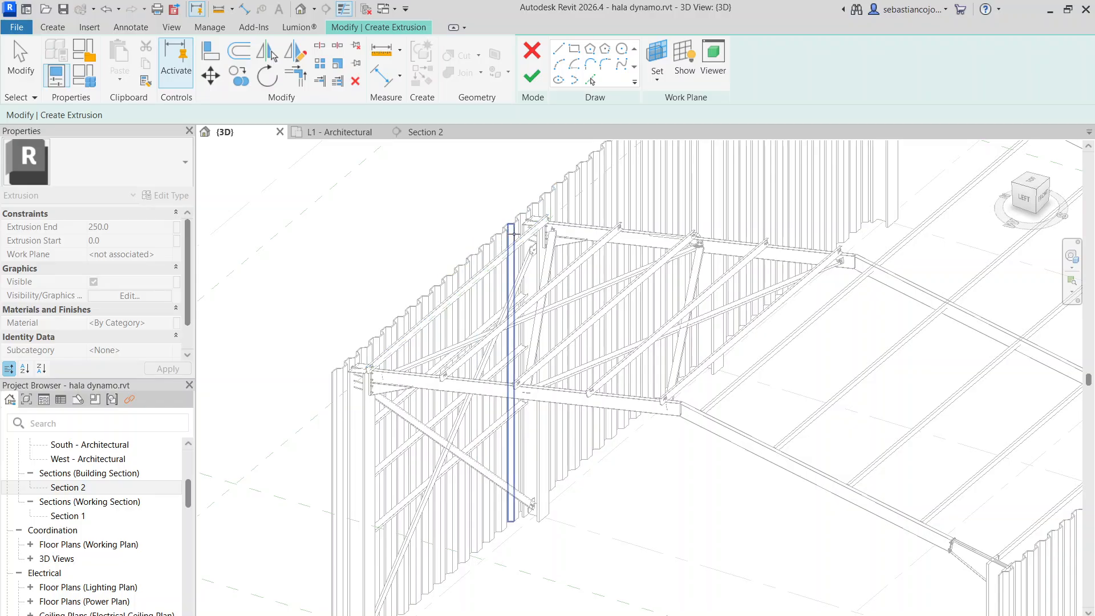
pyautogui.scroll(-2, 513, 233)
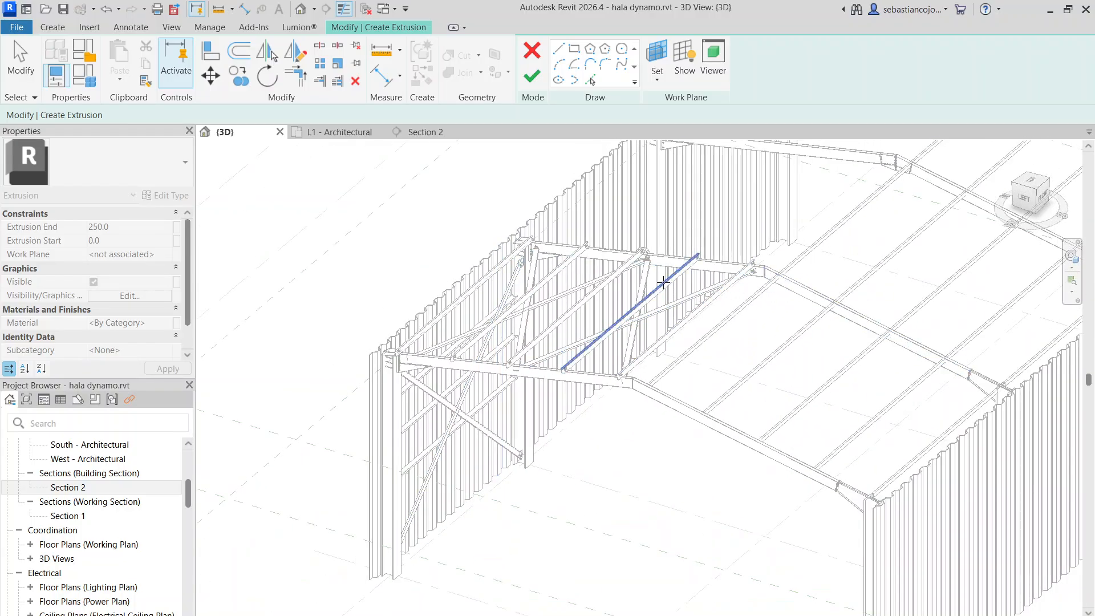
pyautogui.scroll(1, 488, 235)
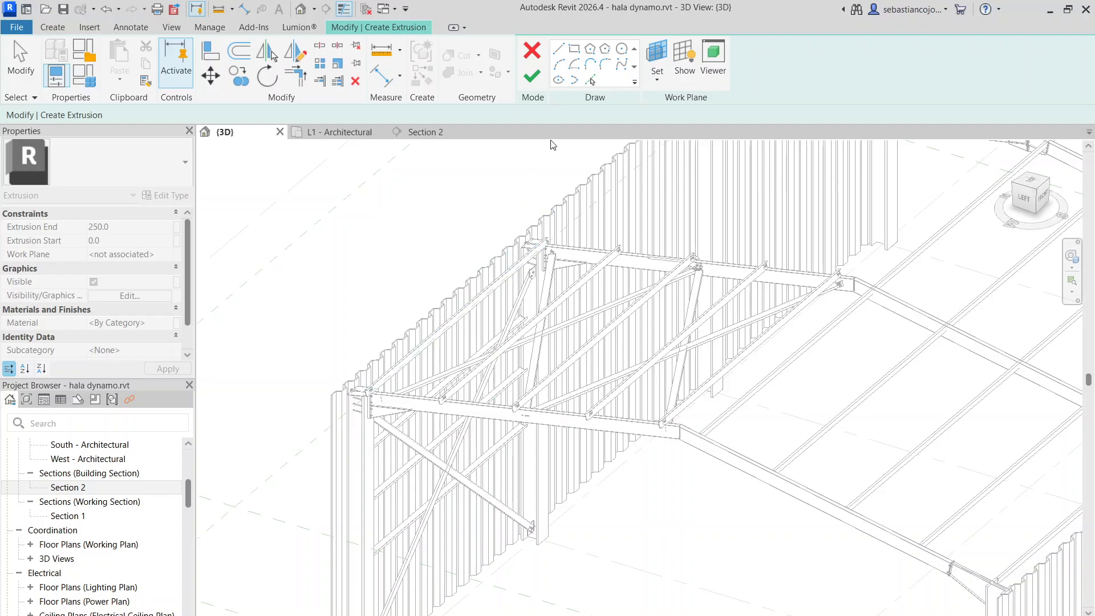
pyautogui.click(655, 77)
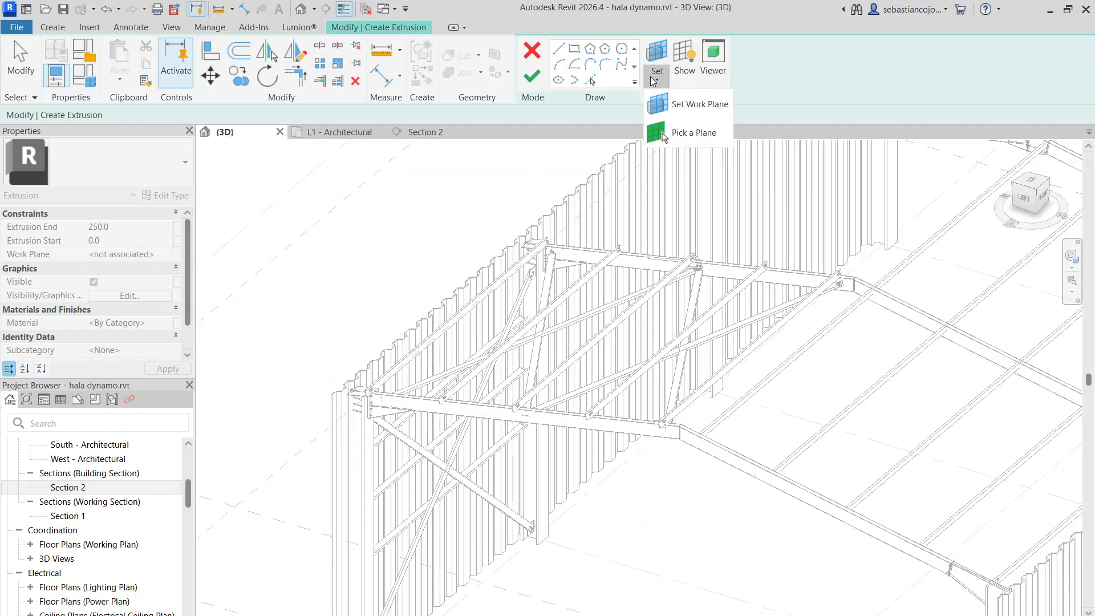
pyautogui.click(663, 137)
pyautogui.scroll(5, 496, 288)
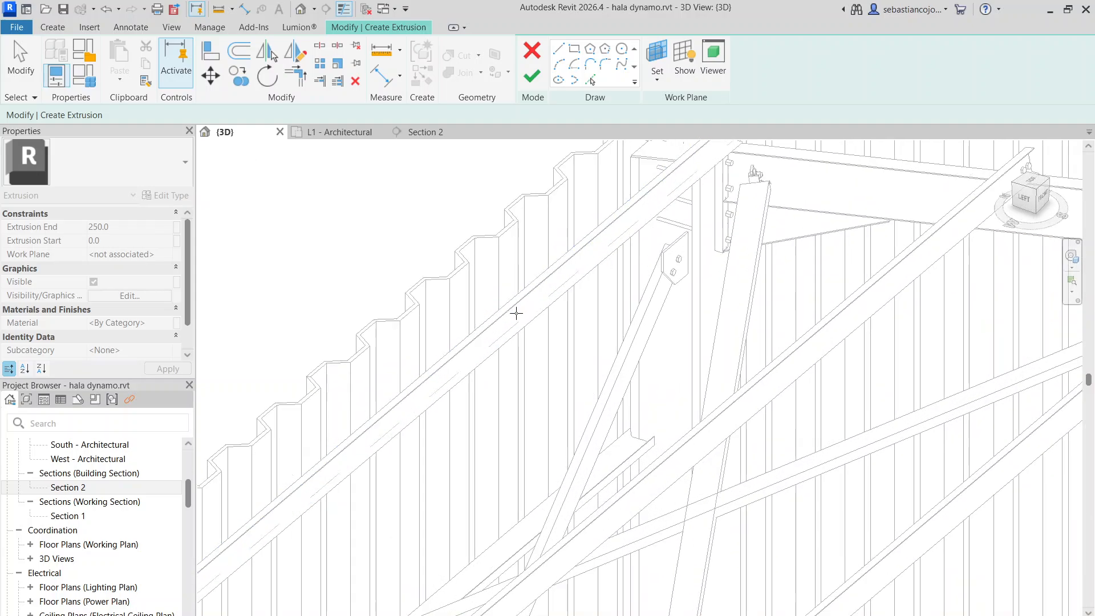
pyautogui.click(516, 315)
pyautogui.click(521, 323)
pyautogui.scroll(-5, 535, 243)
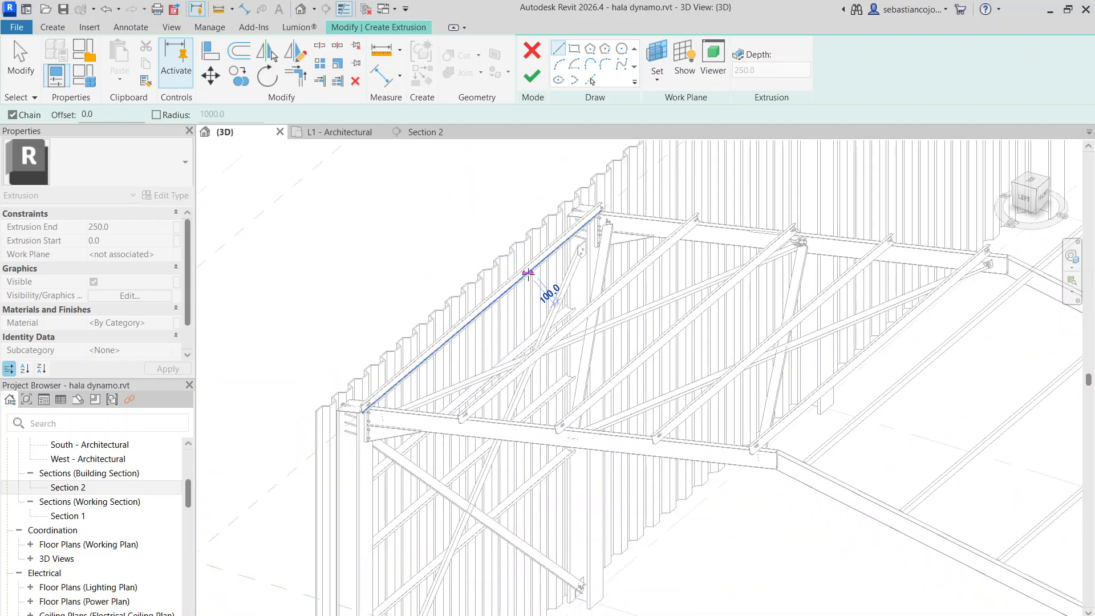
# Orient the 3D view to the top-front direction and frame the braced bay's eave corner beside the corrugated wall sheeting
pyautogui.click(402, 368)
pyautogui.scroll(3, 453, 408)
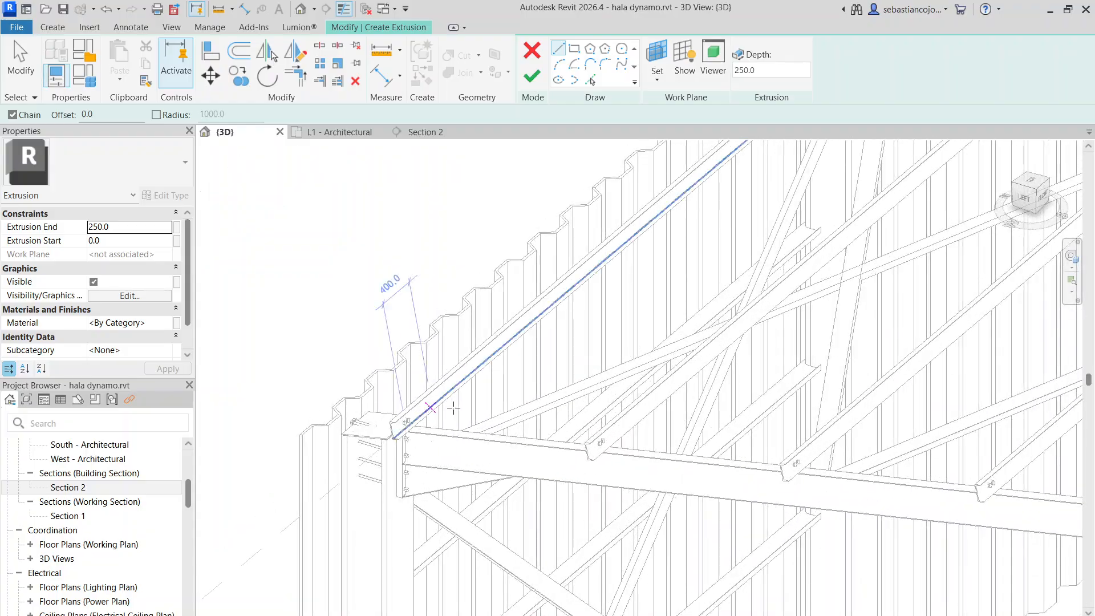
pyautogui.scroll(3, 406, 421)
pyautogui.keyDown('shift'); pyautogui.moveTo(504, 384); pyautogui.dragTo(413, 375, button='middle'); pyautogui.keyUp('shift')
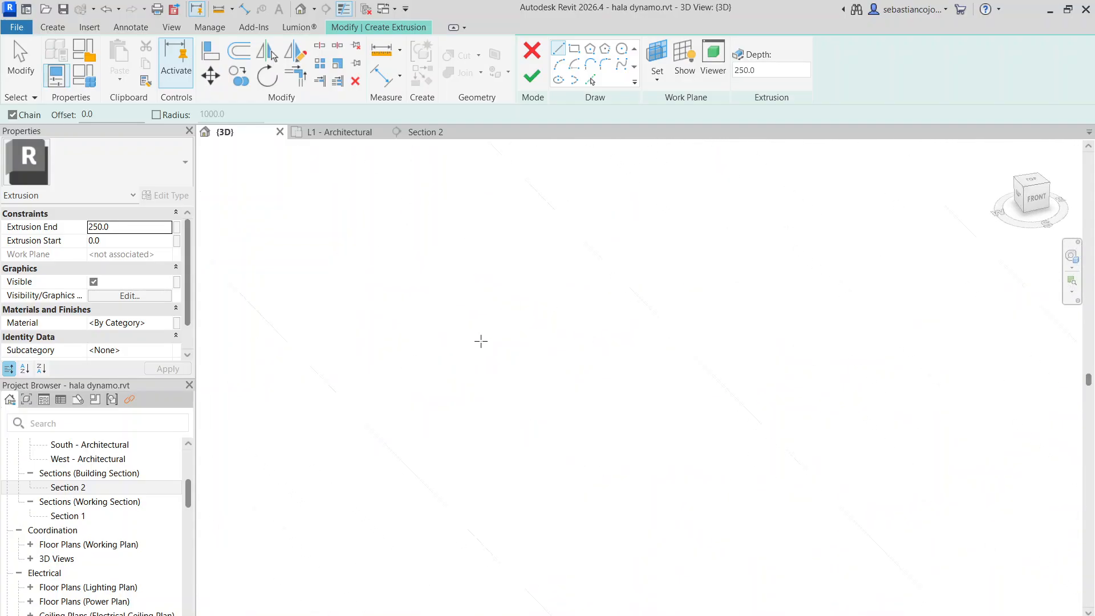
pyautogui.scroll(-6, 522, 321)
pyautogui.scroll(5, 437, 362)
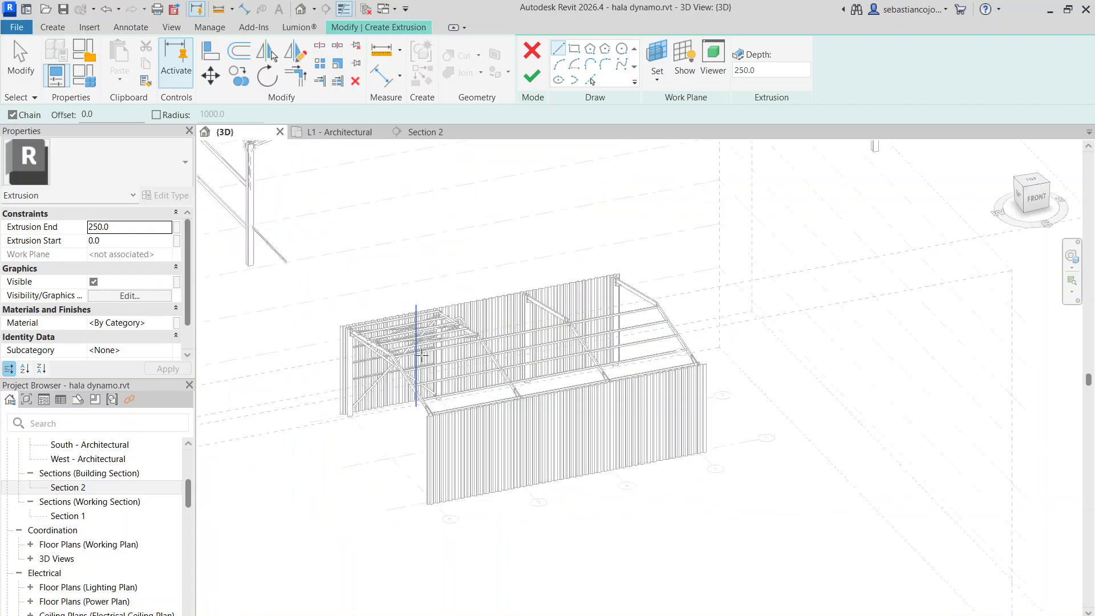
pyautogui.keyDown('shift'); pyautogui.moveTo(480, 327); pyautogui.dragTo(410, 337, button='middle'); pyautogui.keyUp('shift')
pyautogui.moveTo(410, 336); pyautogui.dragTo(813, 279, button='middle')
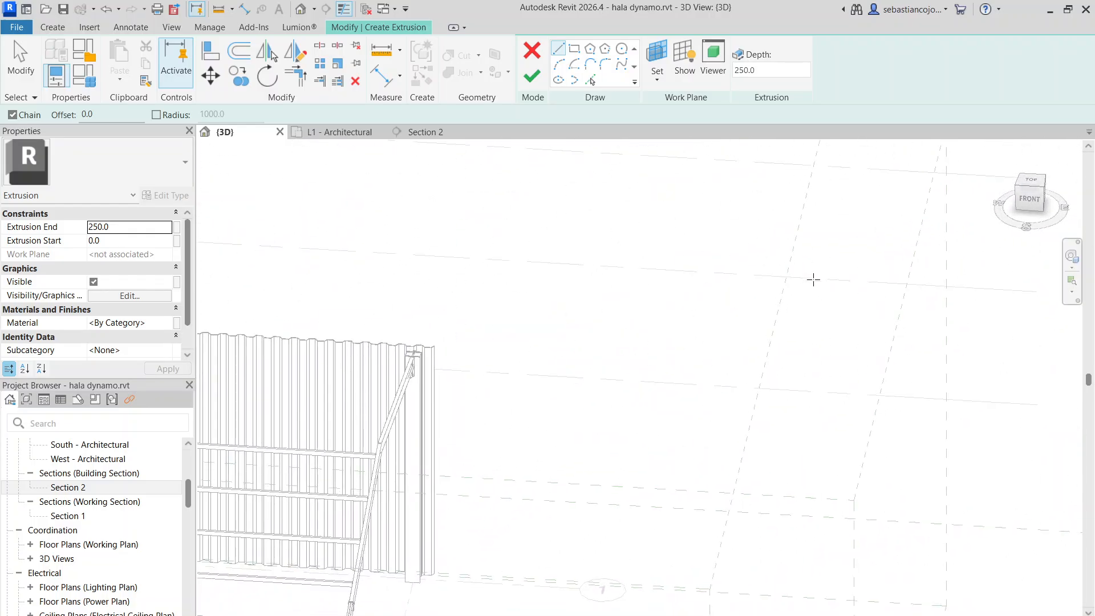
pyautogui.scroll(-4, 852, 284)
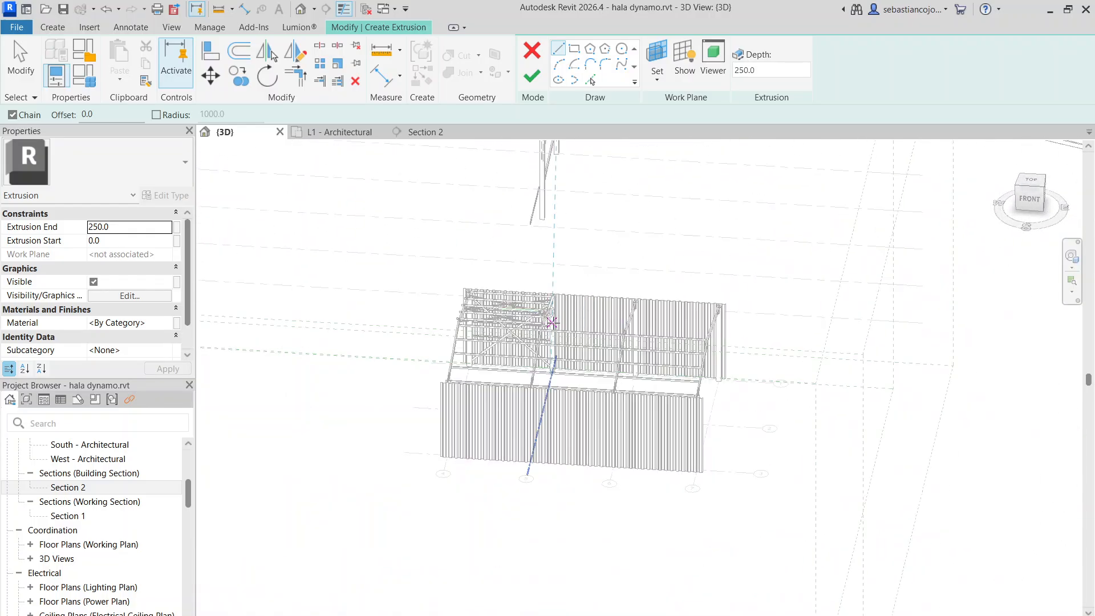
pyautogui.click(1034, 192)
pyautogui.scroll(3, 670, 492)
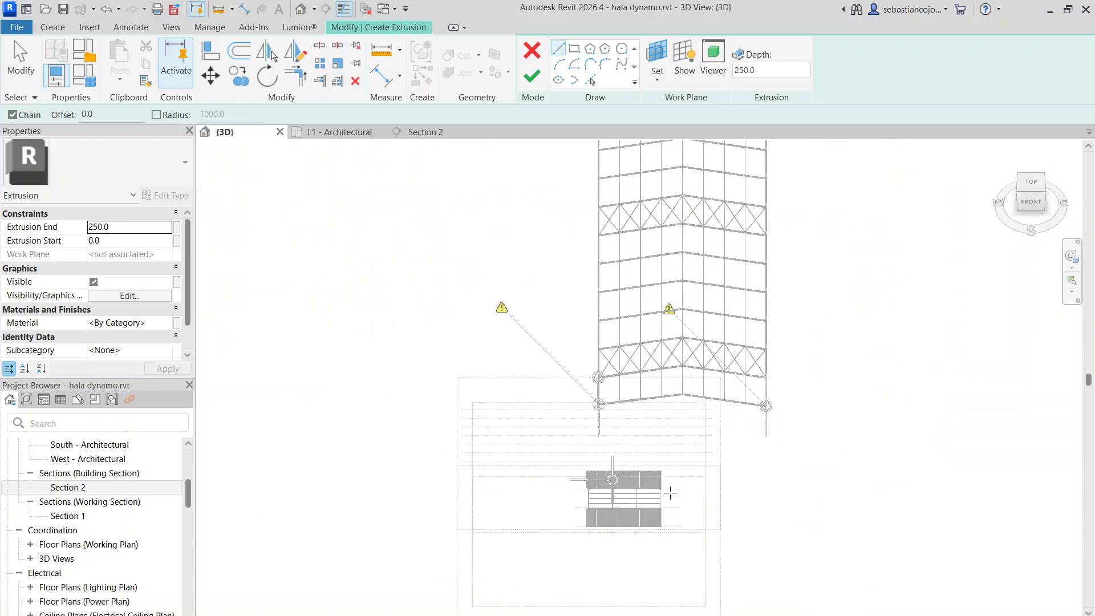
pyautogui.scroll(8, 670, 492)
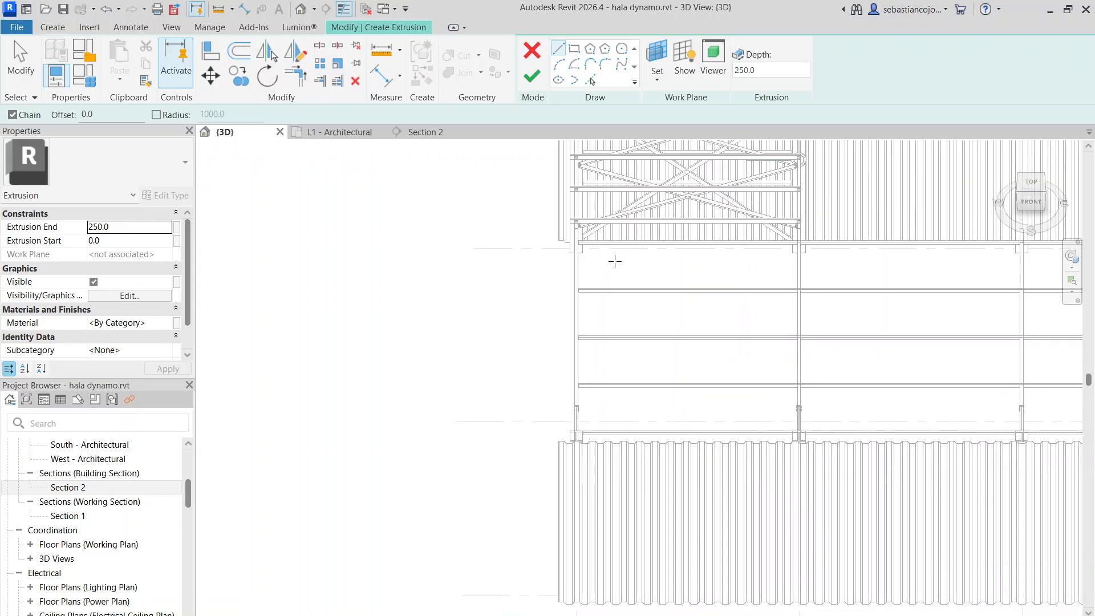
pyautogui.scroll(-8, 628, 251)
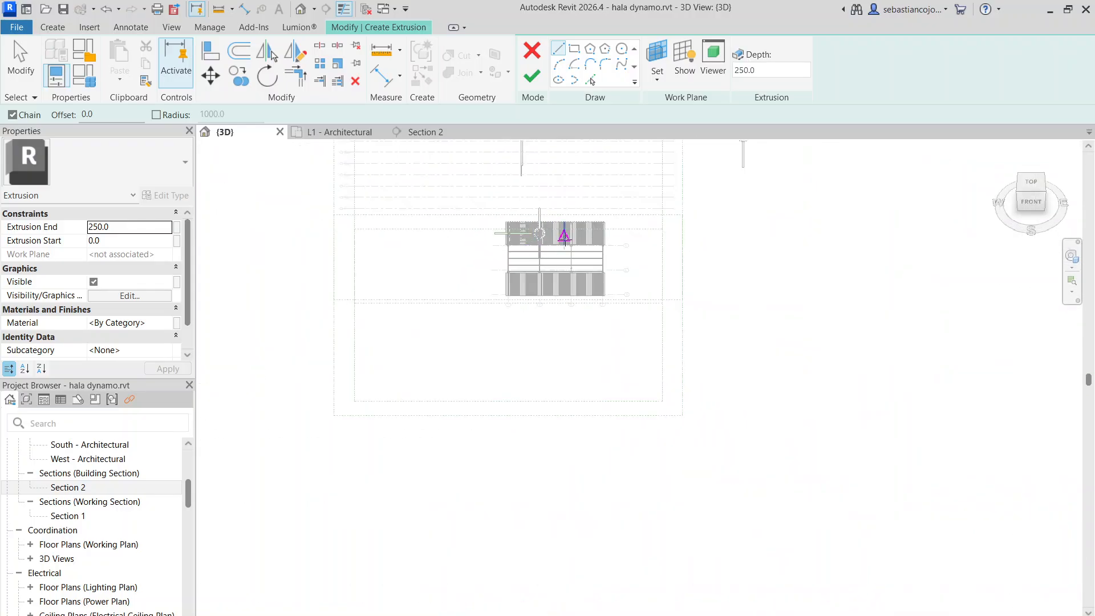
pyautogui.scroll(-4, 564, 236)
pyautogui.scroll(3, 571, 313)
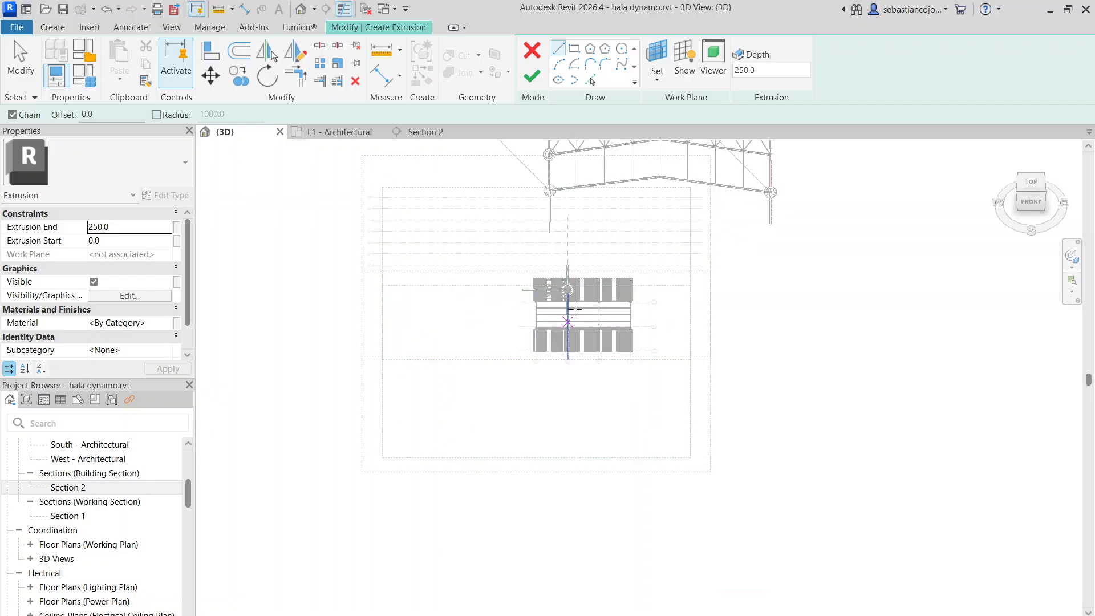
pyautogui.scroll(-3, 573, 311)
pyautogui.scroll(8, 577, 321)
pyautogui.moveTo(542, 240); pyautogui.dragTo(579, 401, button='middle')
pyautogui.scroll(3, 539, 275)
pyautogui.moveTo(580, 215); pyautogui.dragTo(572, 380, button='middle')
pyautogui.scroll(6, 509, 268)
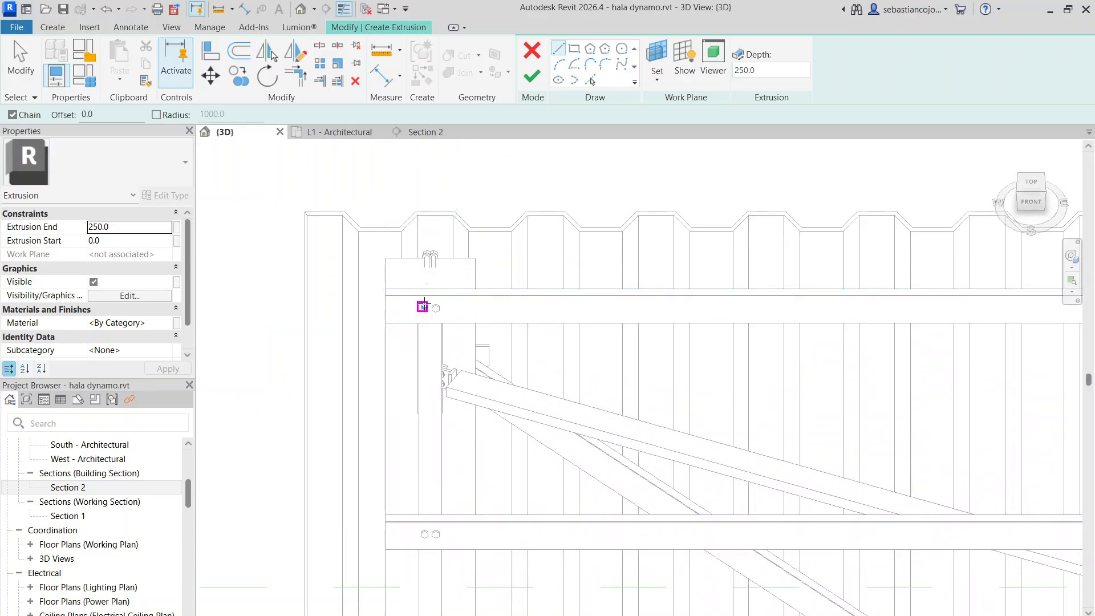
pyautogui.scroll(3, 445, 296)
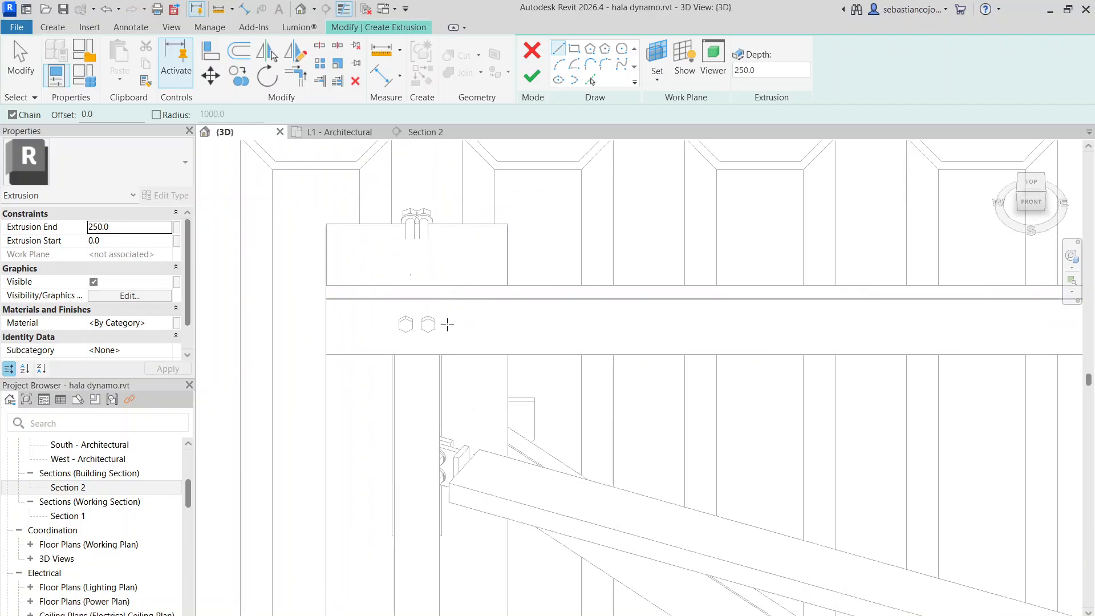
pyautogui.moveTo(487, 251); pyautogui.dragTo(588, 355, button='middle')
pyautogui.scroll(3, 489, 242)
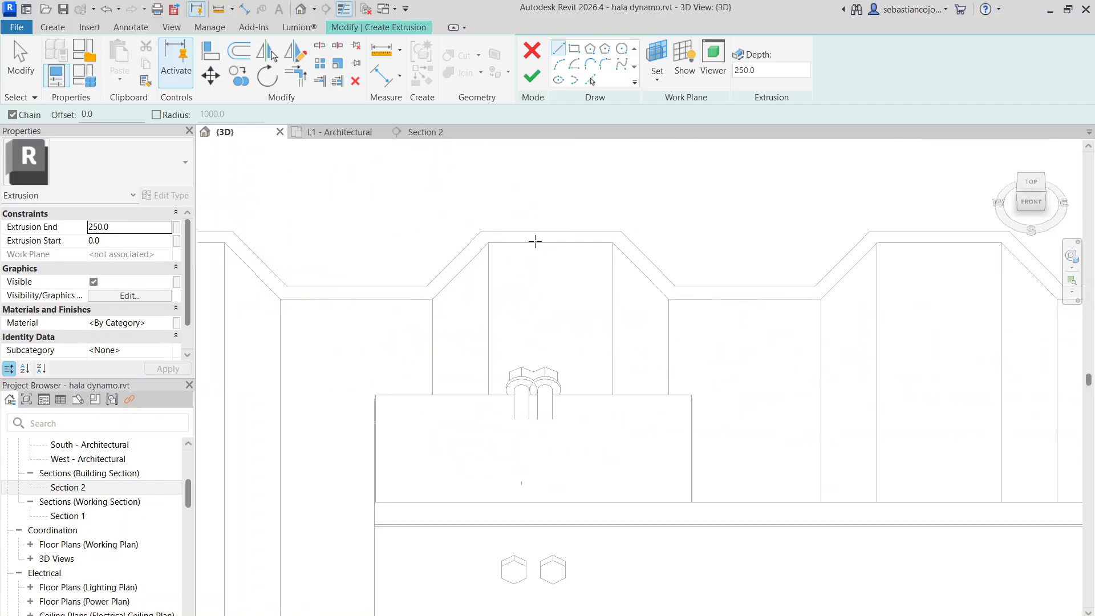
# Sketch the inner edge of one corrugation along the wall sheeting: a crest, a falling flank, a 200 mm valley and the rising flank
pyautogui.click(490, 242)
pyautogui.click(613, 242)
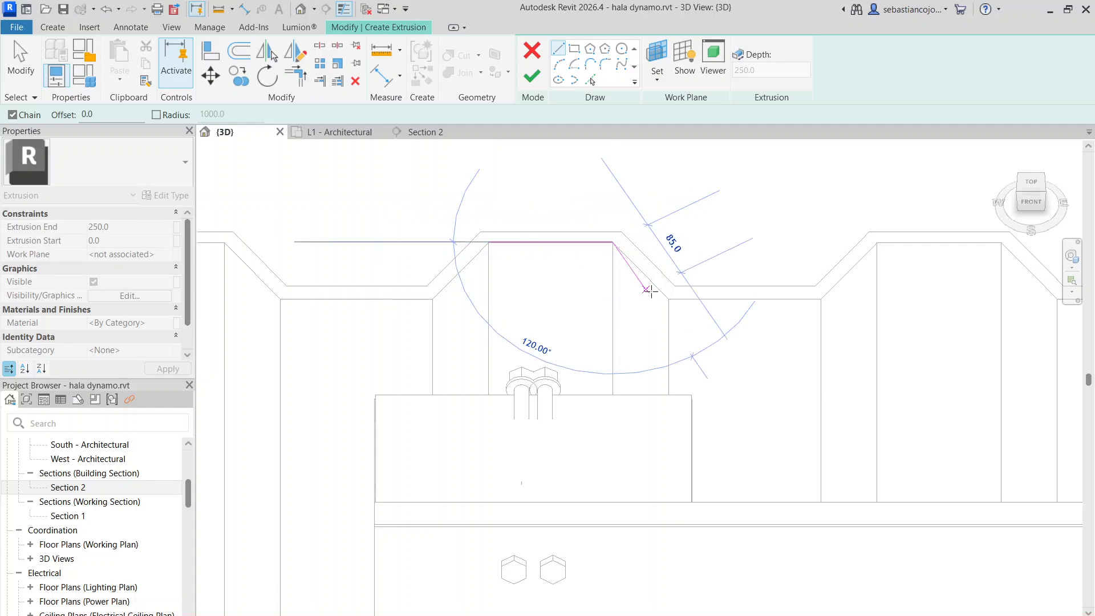
pyautogui.scroll(-3, 667, 296)
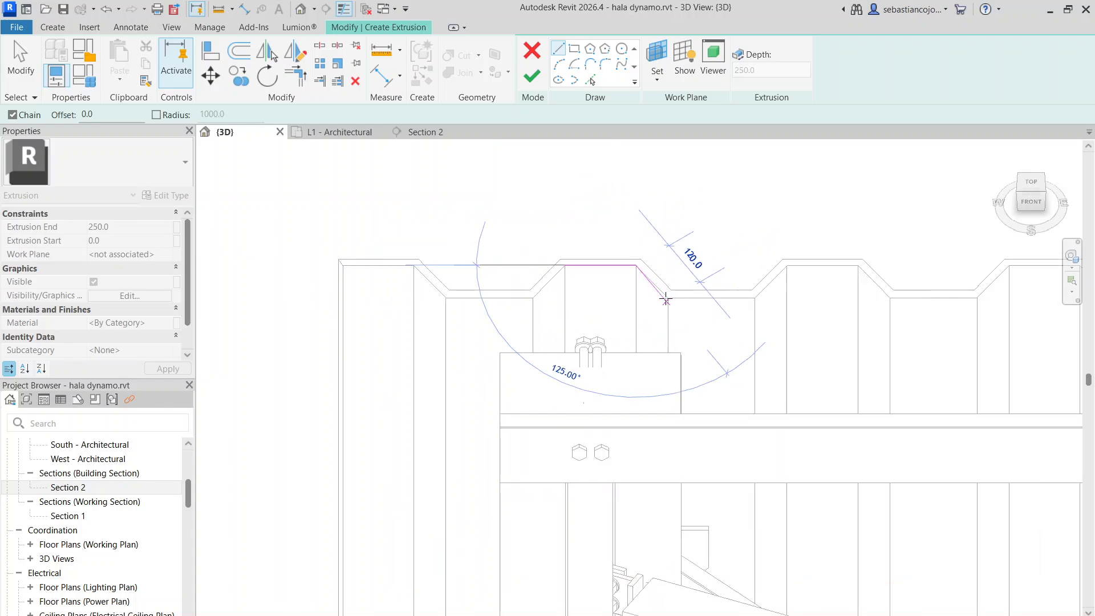
pyautogui.scroll(6, 665, 300)
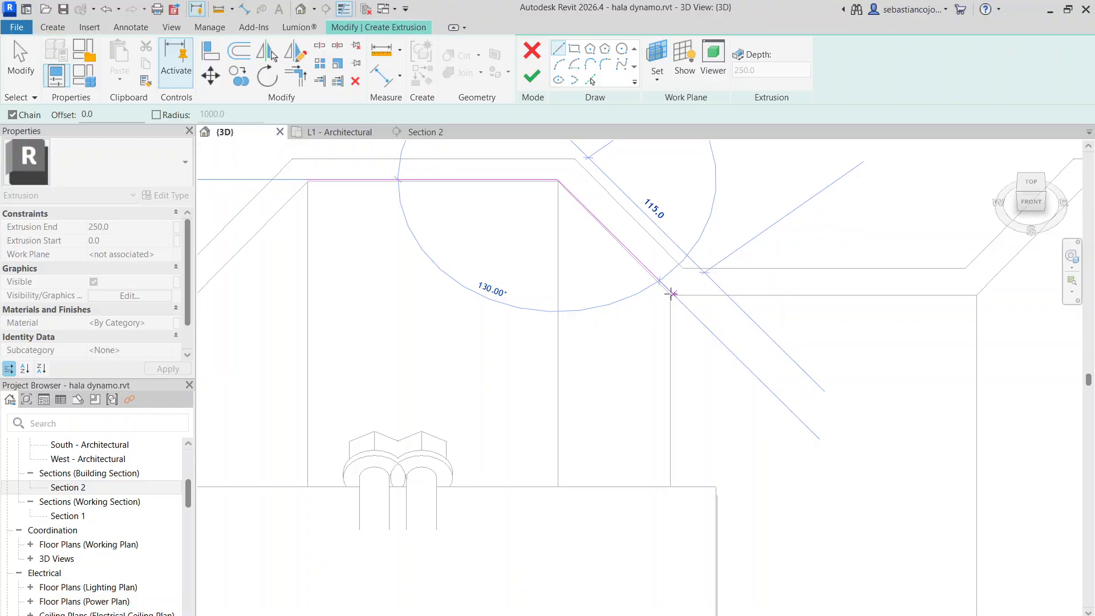
pyautogui.click(670, 294)
pyautogui.scroll(-1, 977, 302)
pyautogui.click(982, 298)
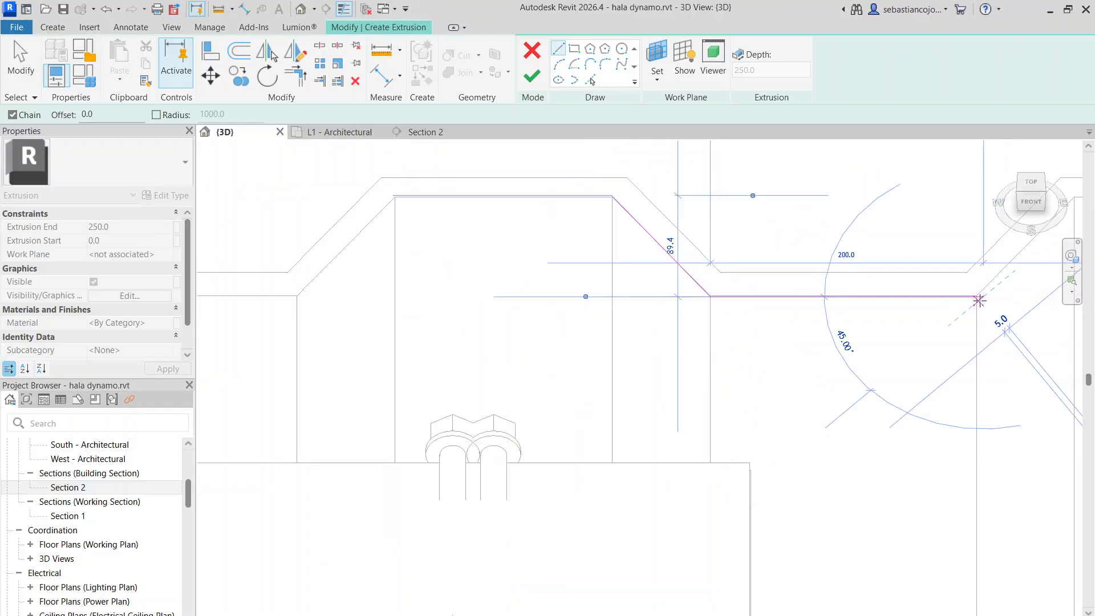
pyautogui.moveTo(921, 288); pyautogui.dragTo(747, 343, button='middle')
pyautogui.scroll(-4, 888, 266)
pyautogui.press('Escape')
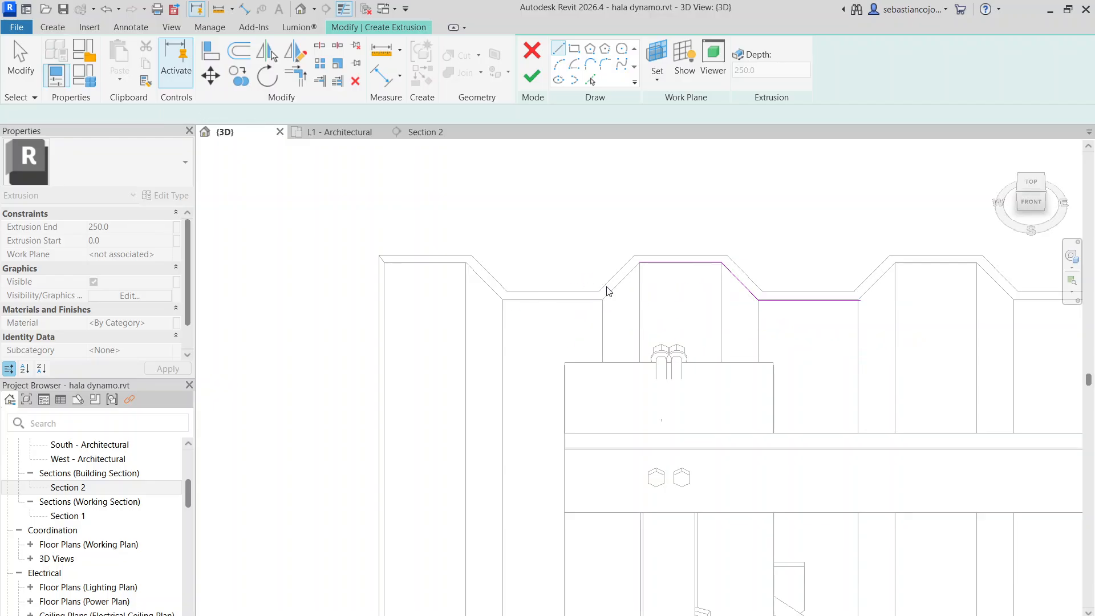
pyautogui.scroll(3, 608, 295)
pyautogui.click(599, 299)
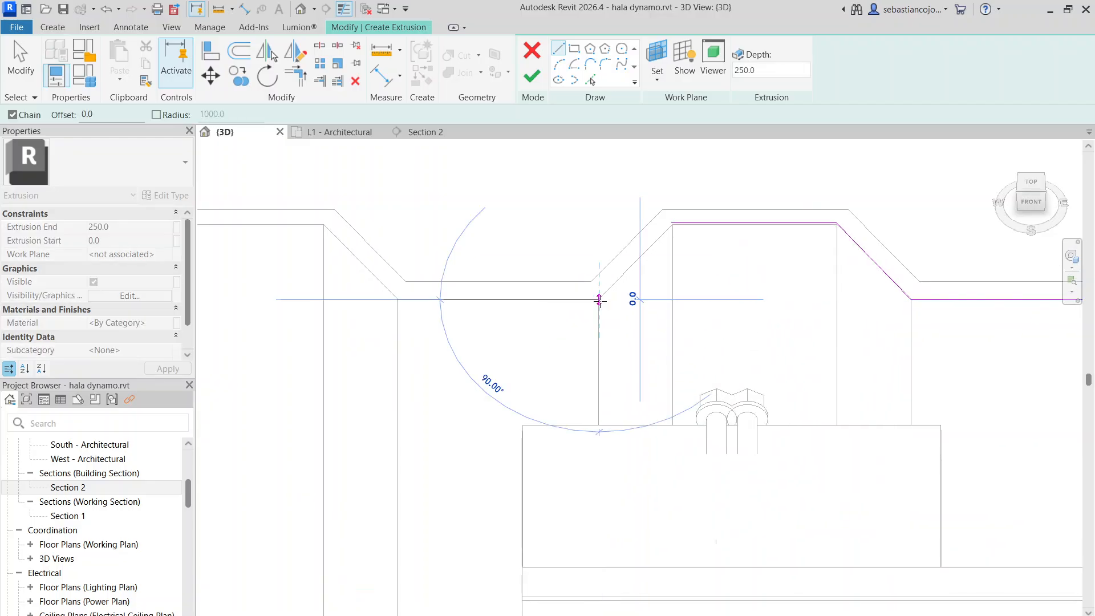
pyautogui.click(671, 223)
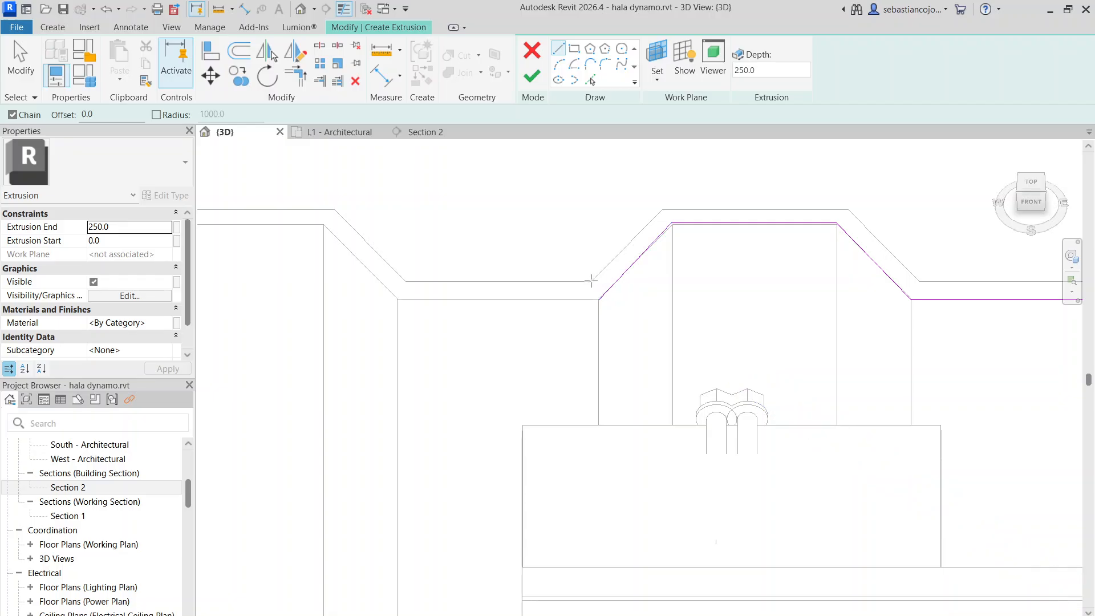
# Sketch the corrugation's outer edge parallel to the inner one: rising flank, 180 mm crest, falling flank and valley line
pyautogui.click(591, 280)
pyautogui.click(662, 207)
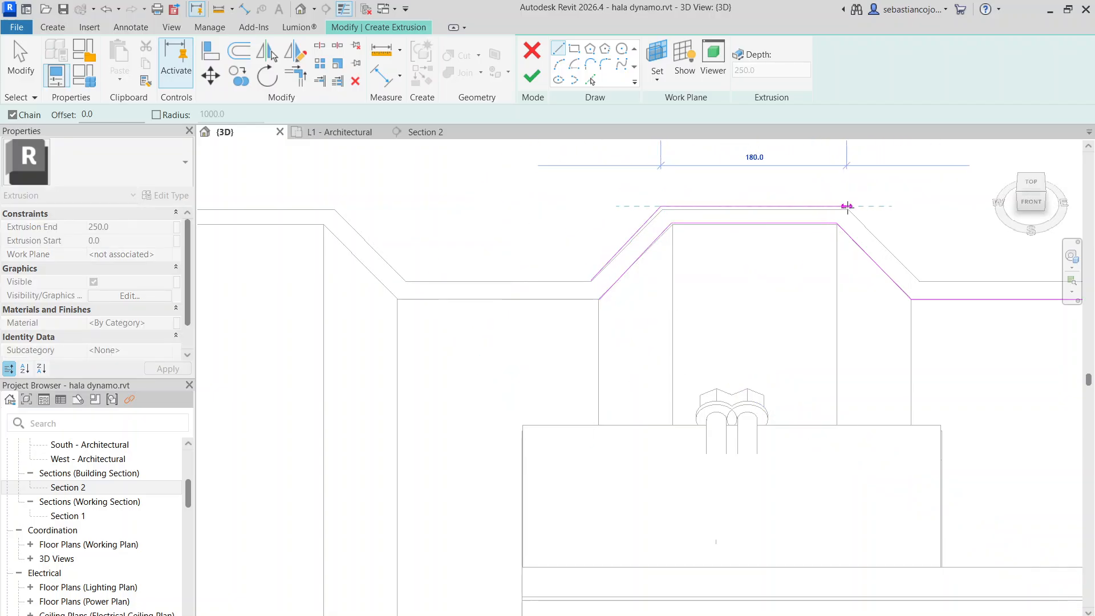
pyautogui.click(847, 206)
pyautogui.moveTo(871, 251); pyautogui.dragTo(543, 223, button='middle')
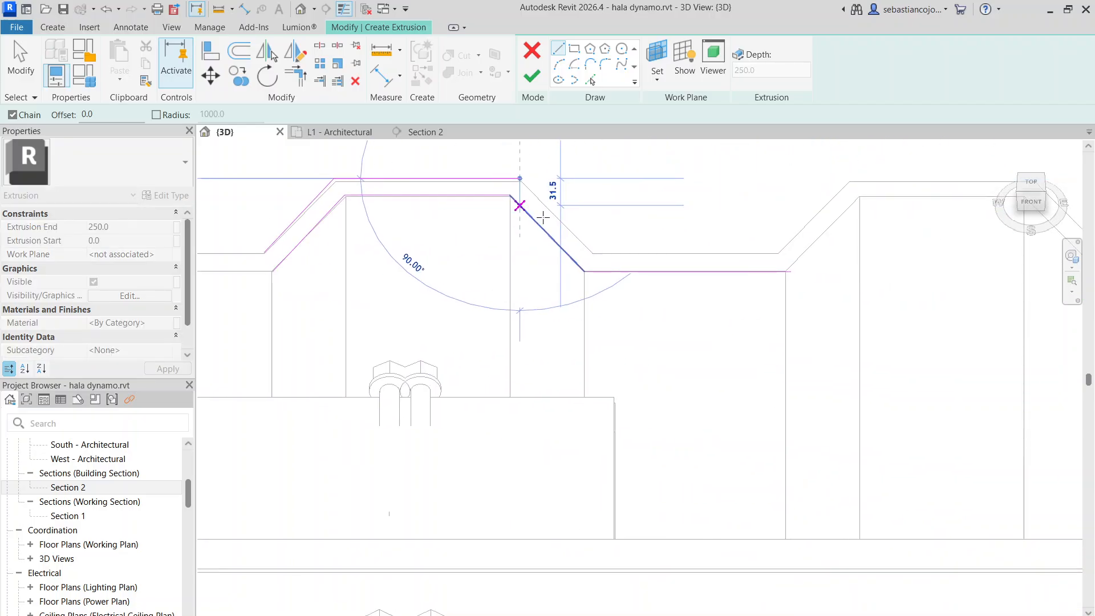
pyautogui.click(591, 252)
pyautogui.click(765, 252)
pyautogui.scroll(-4, 768, 238)
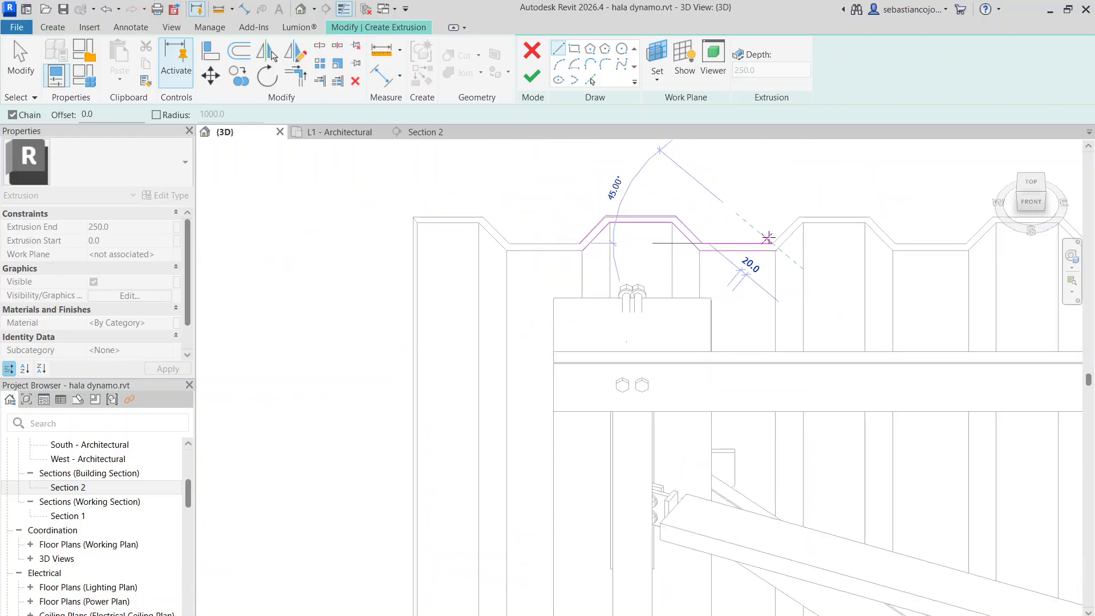
pyautogui.scroll(-3, 768, 237)
pyautogui.press('Escape')
pyautogui.press('Escape')
pyautogui.scroll(4, 753, 239)
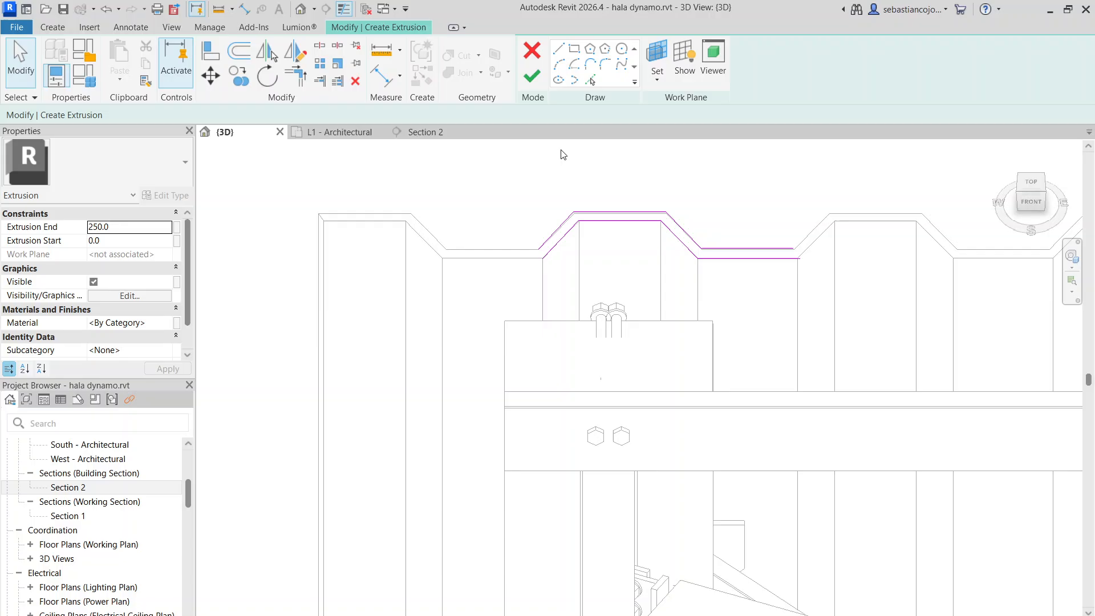
pyautogui.click(560, 54)
pyautogui.press('Escape')
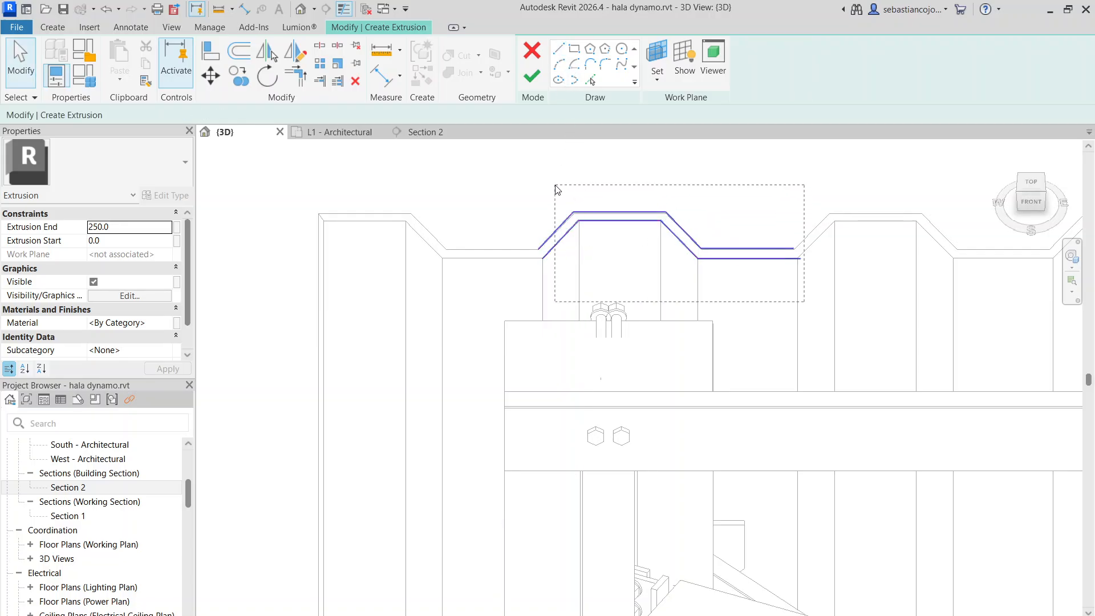
# Copy all the corrugation's sketch lines one pitch along the wall, based on the inner flank's lower end
pyautogui.moveTo(557, 190); pyautogui.dragTo(556, 187)
pyautogui.click(238, 76)
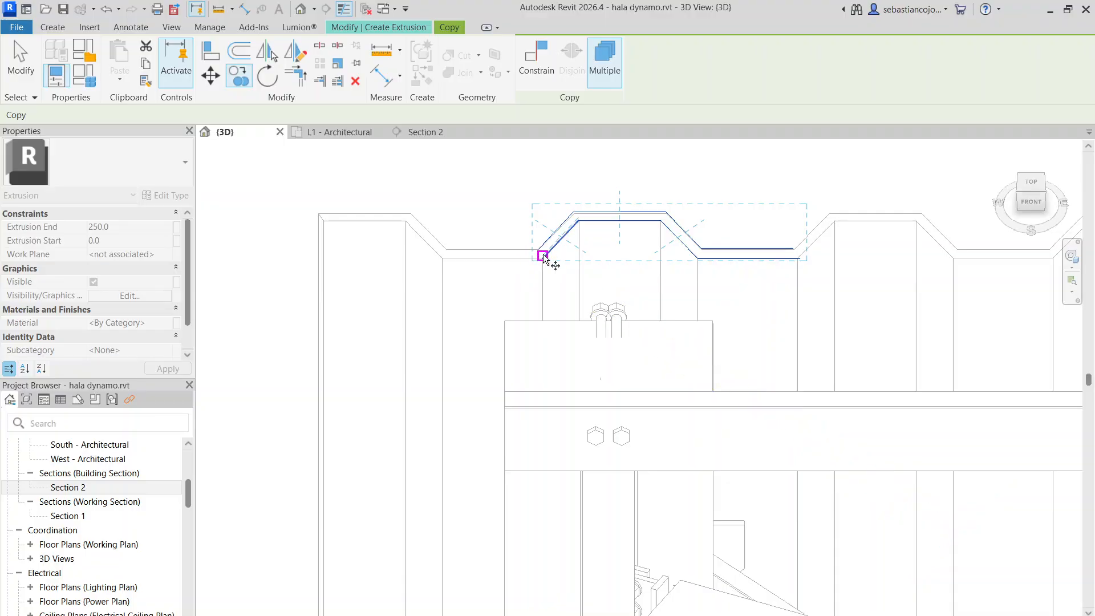
pyautogui.click(544, 259)
pyautogui.click(801, 260)
pyautogui.scroll(3, 798, 251)
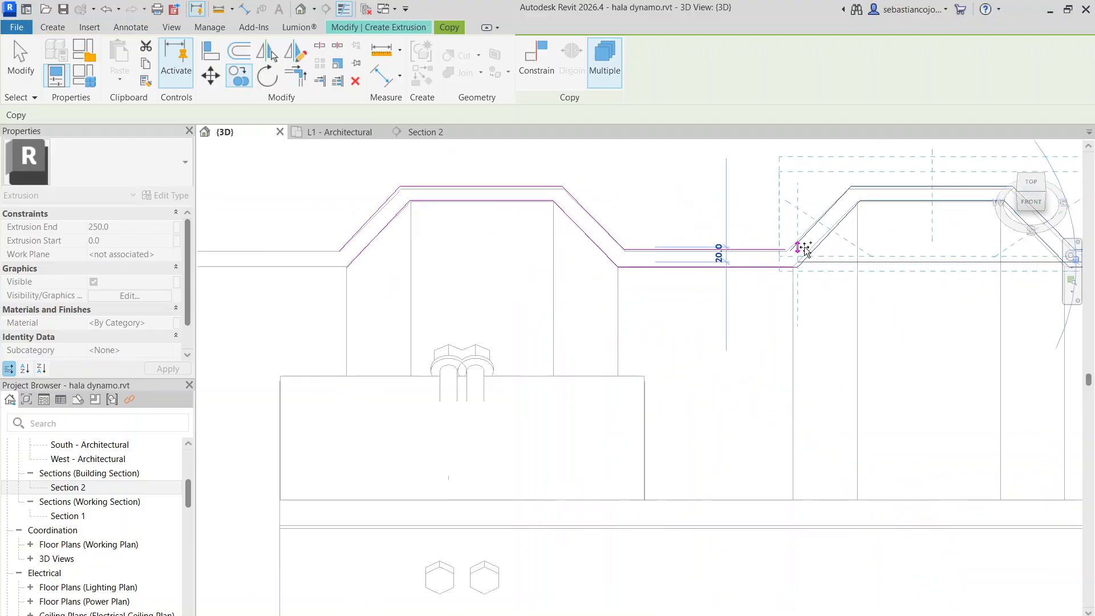
pyautogui.press('Escape')
# Stretch the first corrugation's outer valley line to meet the outer flank of the copied corrugation
pyautogui.click(777, 251)
pyautogui.moveTo(780, 250); pyautogui.dragTo(786, 251)
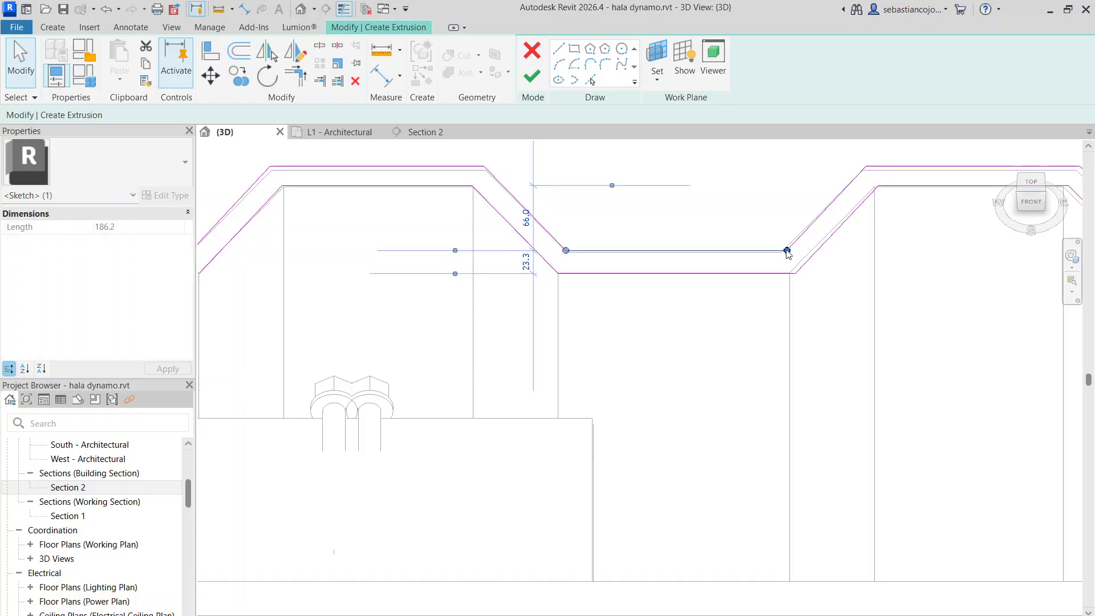
pyautogui.press('Escape')
pyautogui.click(793, 244)
pyautogui.press('Escape')
pyautogui.scroll(-5, 788, 253)
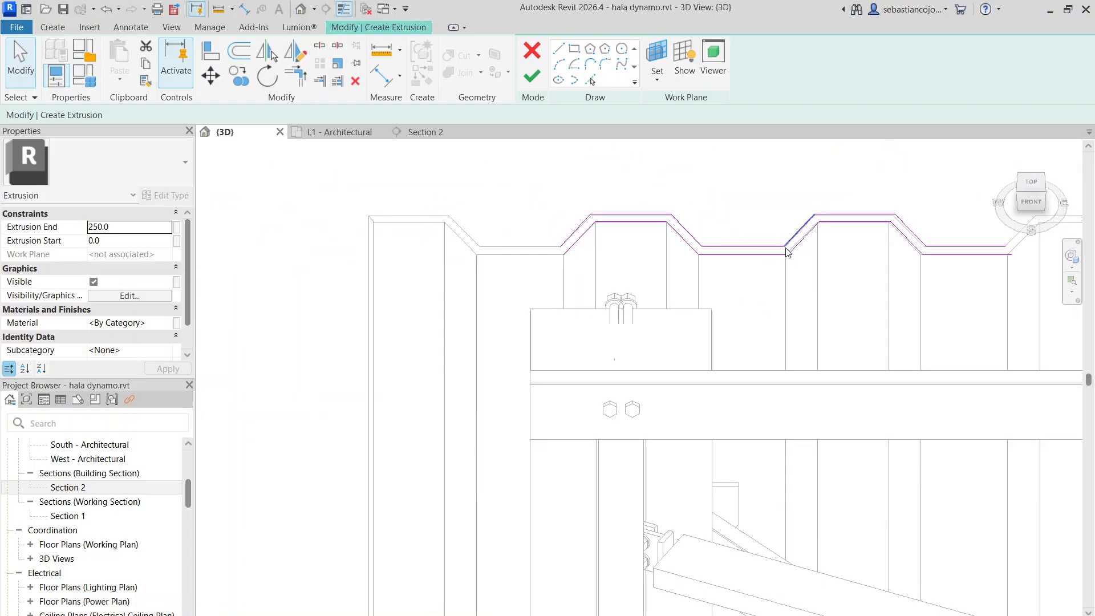
# Copy the second corrugation's sketch lines to the end of its inner valley line to form a third corrugation
pyautogui.scroll(1, 742, 268)
pyautogui.scroll(-4, 570, 271)
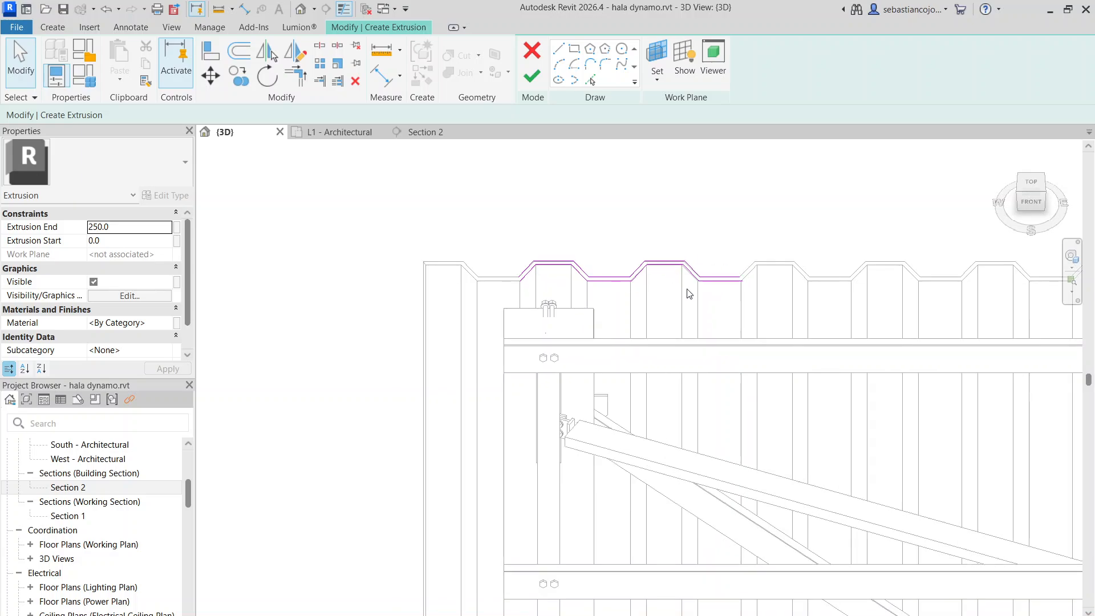
pyautogui.scroll(3, 624, 282)
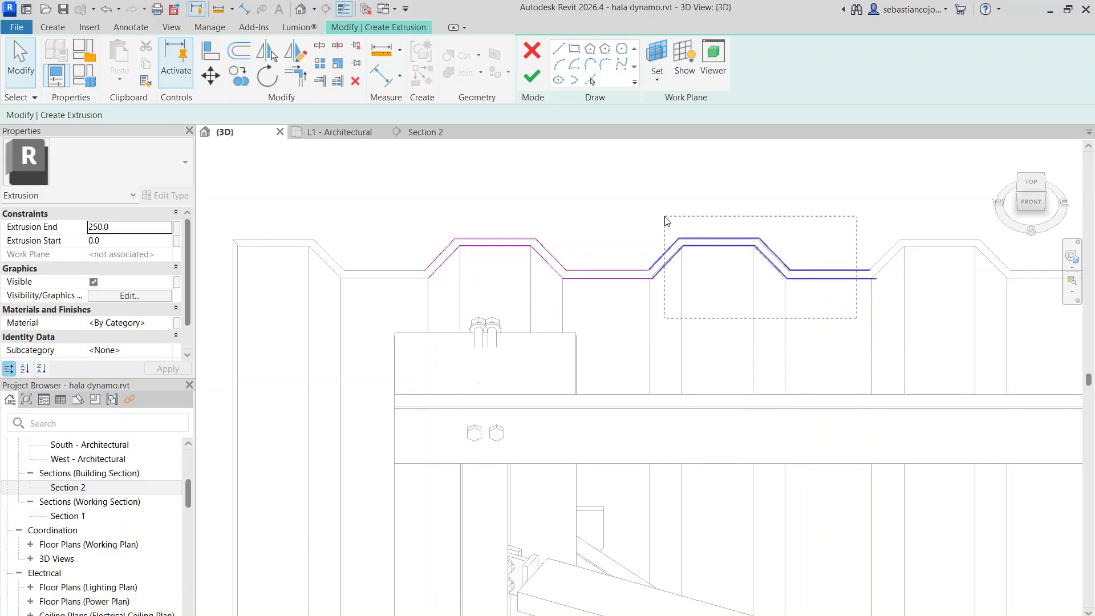
pyautogui.moveTo(666, 220); pyautogui.dragTo(665, 217)
pyautogui.click(250, 83)
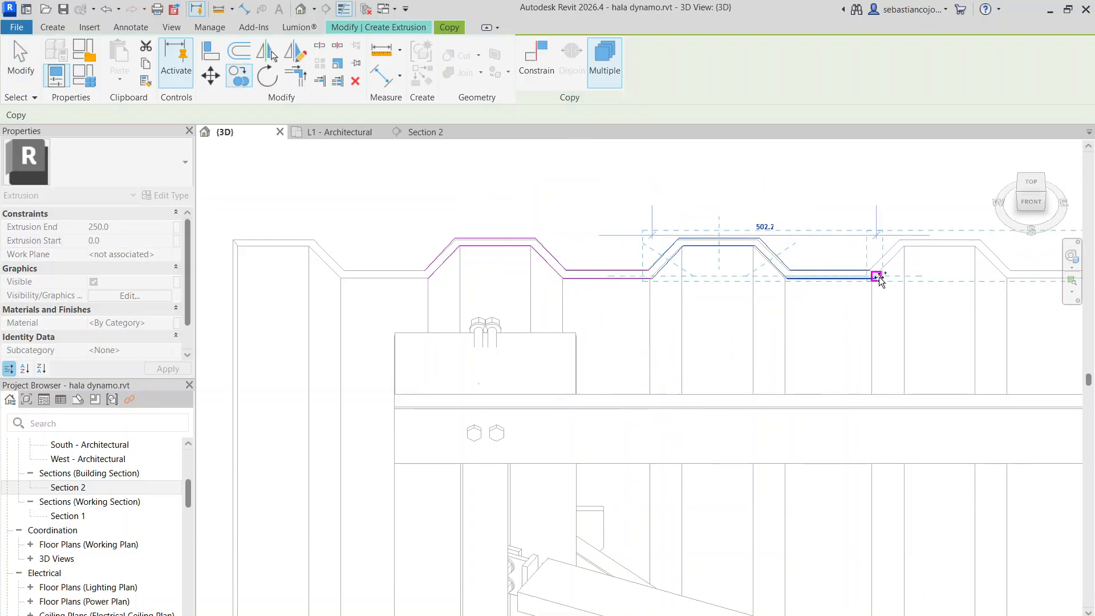
pyautogui.click(879, 277)
pyautogui.scroll(6, 879, 276)
pyautogui.press('Escape')
pyautogui.press('Escape')
# Extend the second corrugation's outer valley line to the outer flank of the third corrugation
pyautogui.click(815, 261)
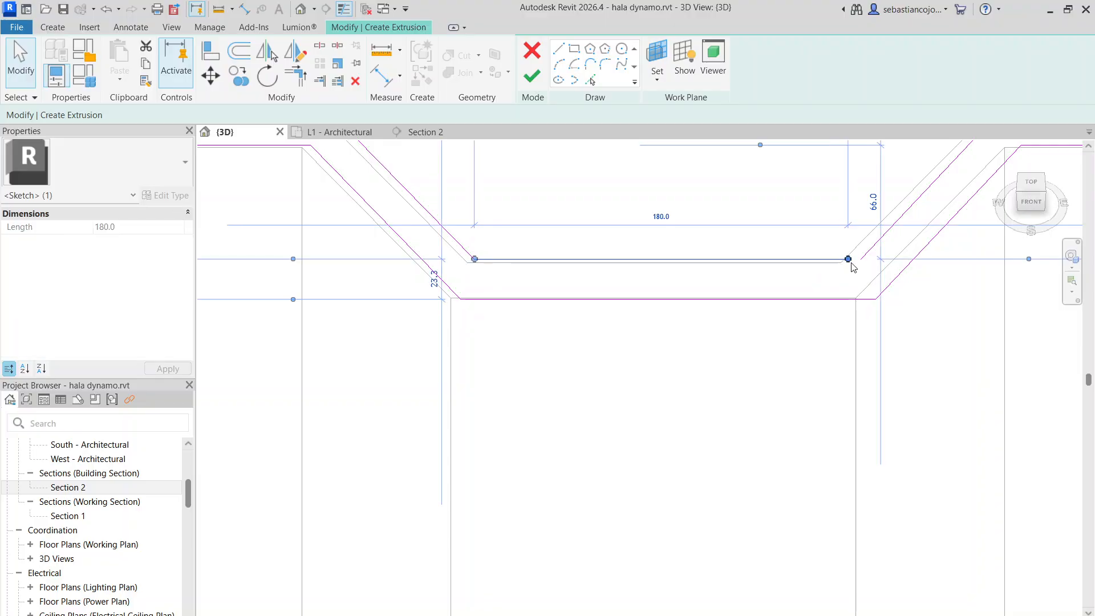
pyautogui.press('Escape')
pyautogui.scroll(-5, 713, 273)
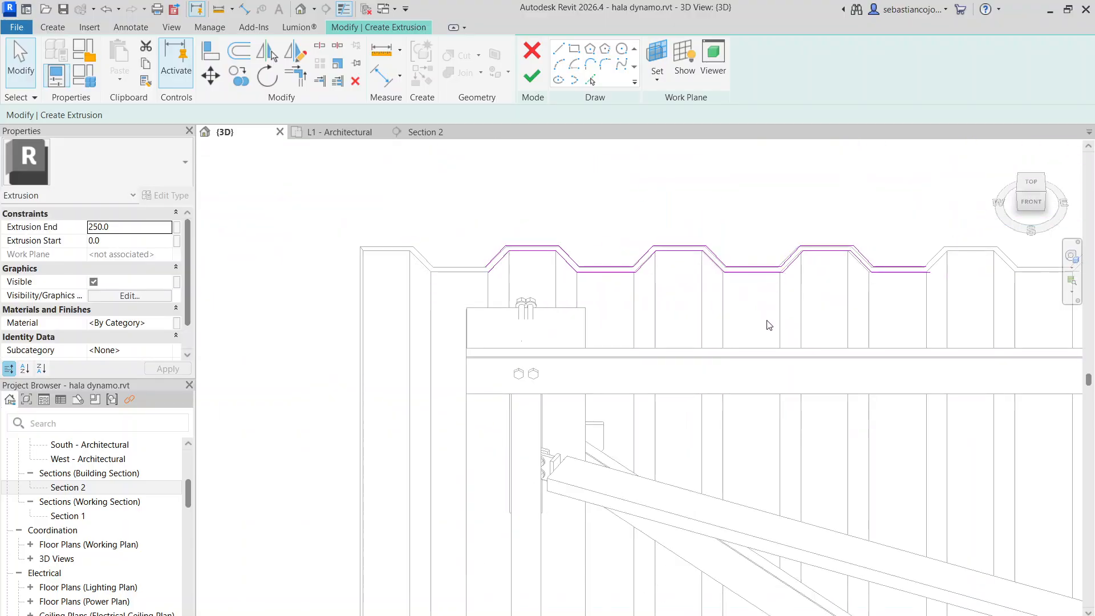
# Copy the second corrugation's sketch lines to the end of the third's inner valley line to form a fourth corrugation
pyautogui.moveTo(643, 223); pyautogui.dragTo(642, 223)
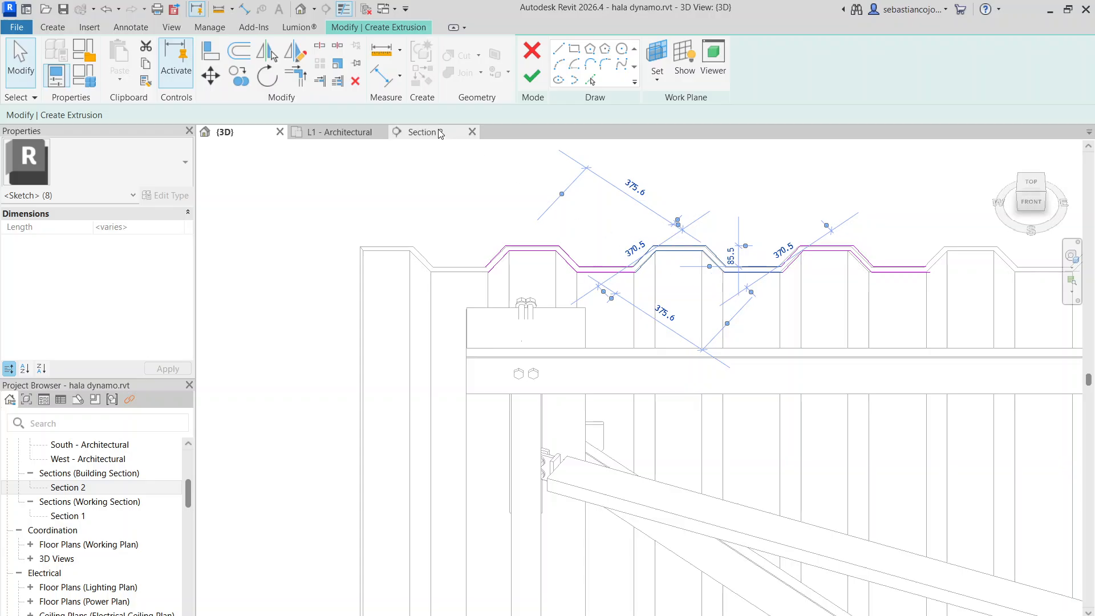
pyautogui.click(239, 76)
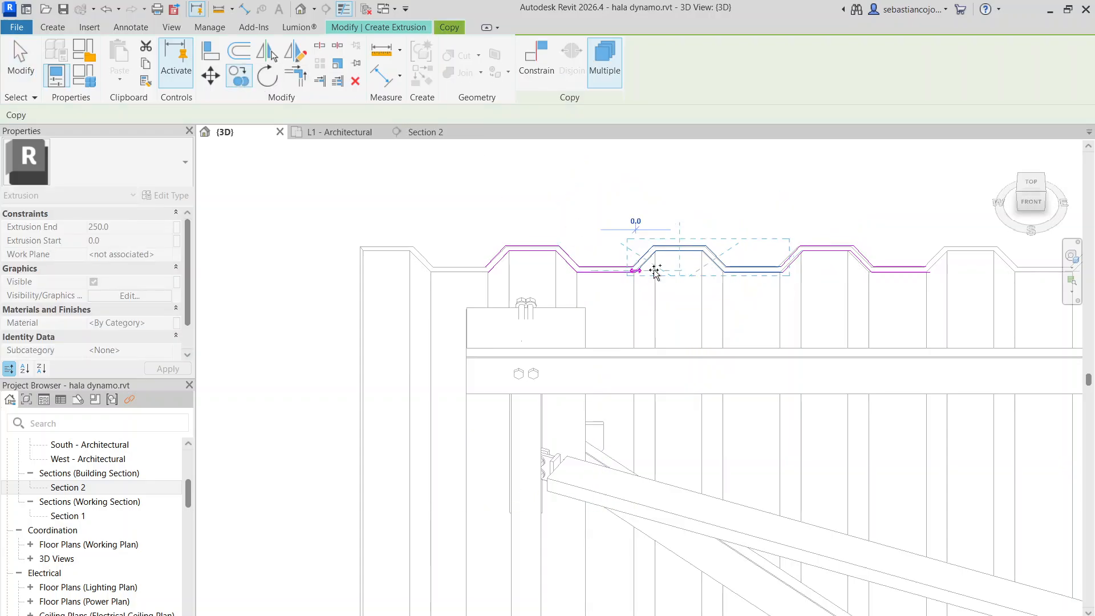
pyautogui.scroll(3, 939, 274)
pyautogui.scroll(1, 918, 273)
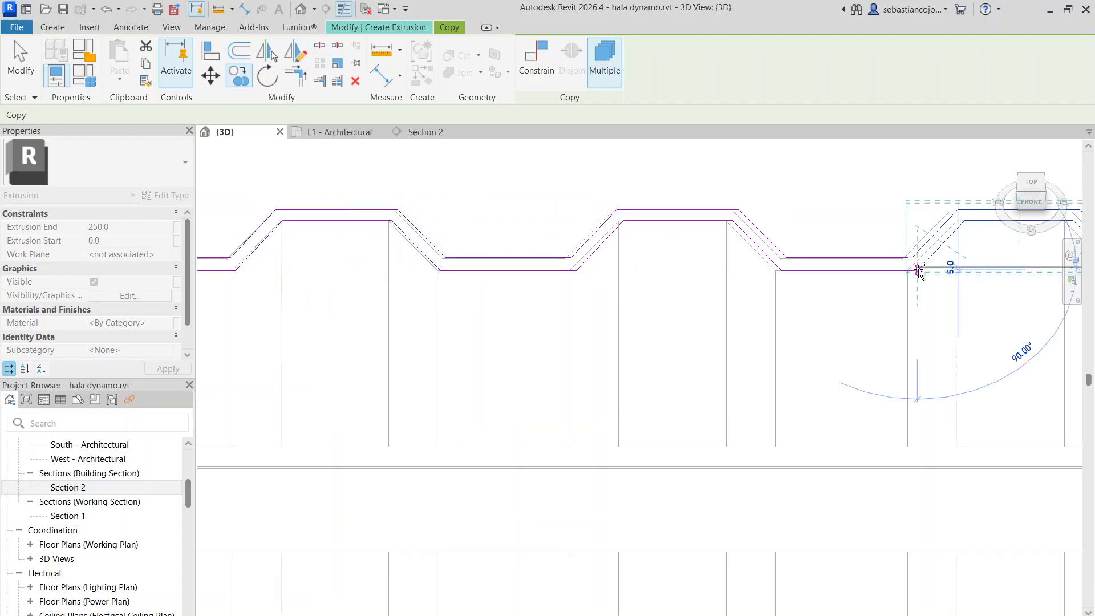
pyautogui.scroll(3, 952, 275)
pyautogui.scroll(-3, 835, 301)
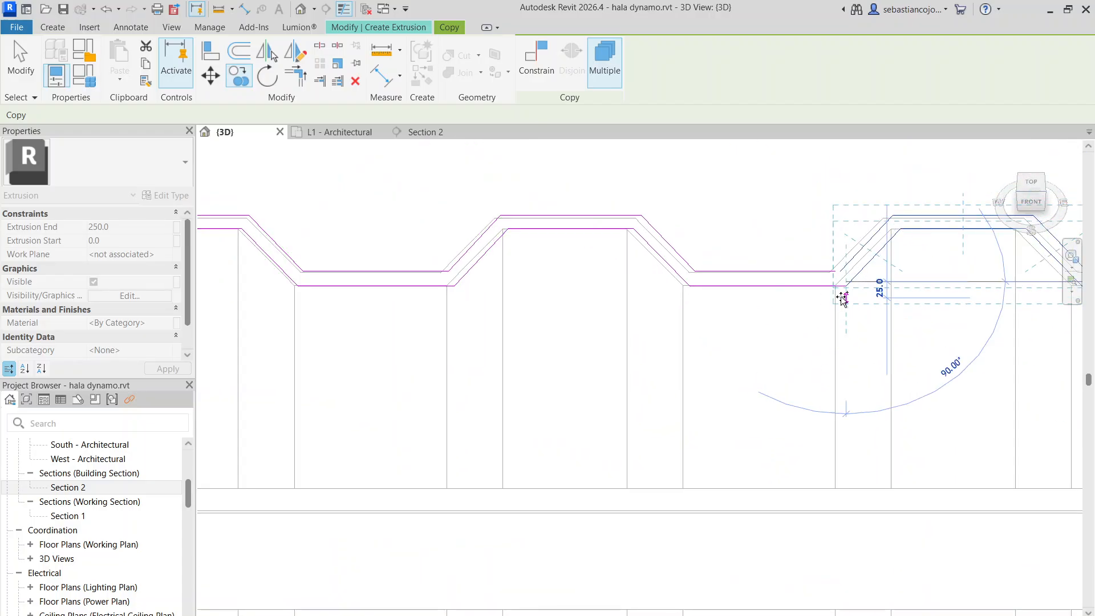
pyautogui.press('Escape')
pyautogui.press('Escape')
# Extend the third corrugation's outer valley line to meet the outer flank of the fourth corrugation
pyautogui.click(816, 272)
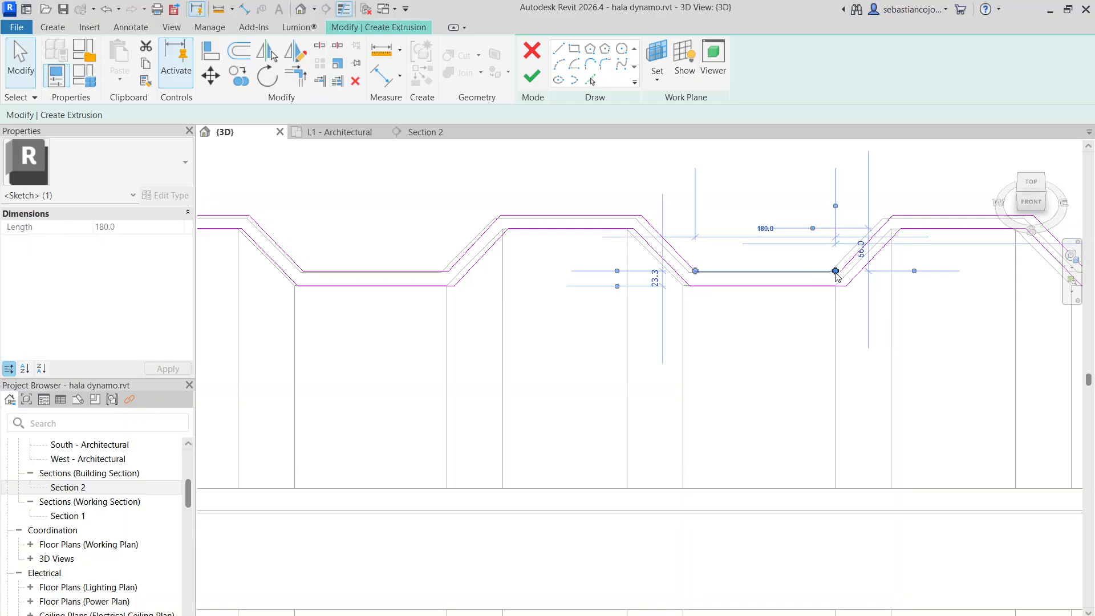
pyautogui.moveTo(835, 272); pyautogui.dragTo(840, 273)
pyautogui.scroll(-3, 800, 314)
# Copy a corrugation's sketch lines to the end of the fourth to form a fifth, joining the fourth's outer valley line to it
pyautogui.click(810, 348)
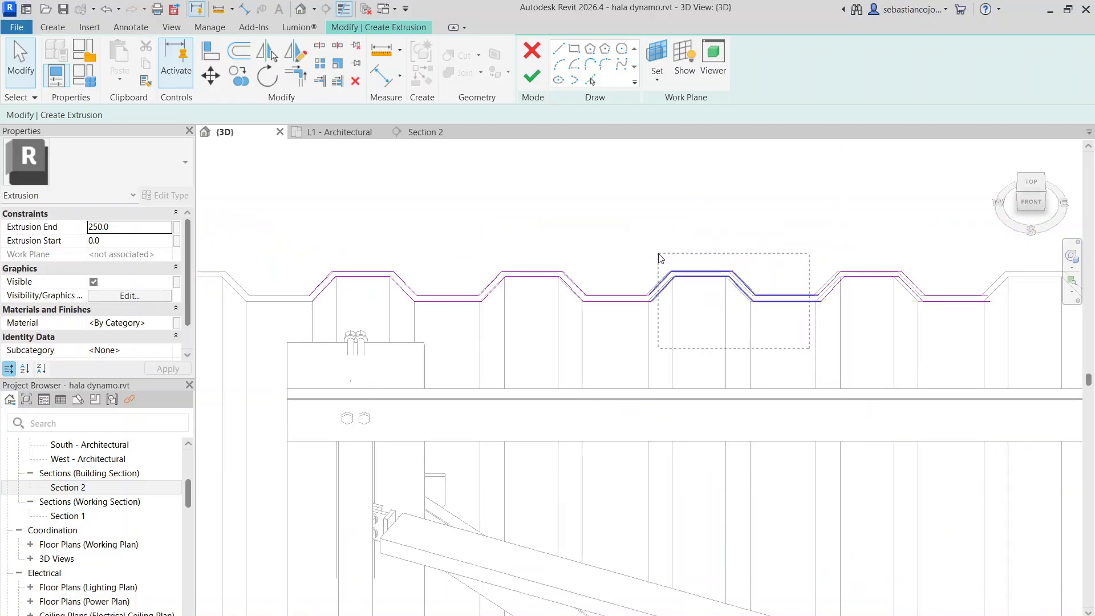
pyautogui.moveTo(660, 259); pyautogui.dragTo(660, 260)
pyautogui.click(240, 77)
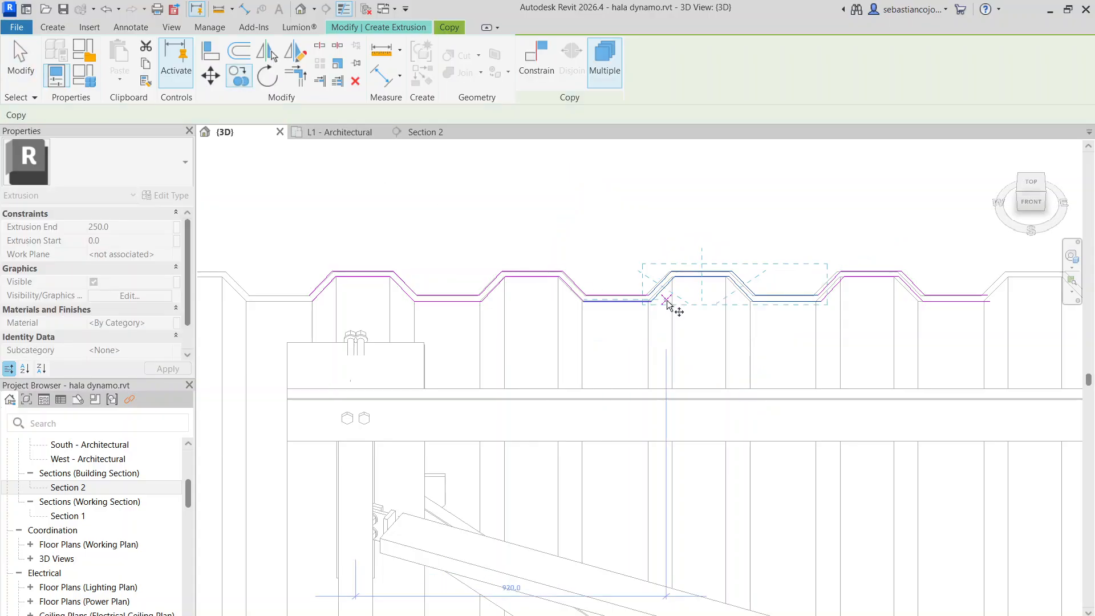
pyautogui.click(654, 306)
pyautogui.scroll(3, 825, 284)
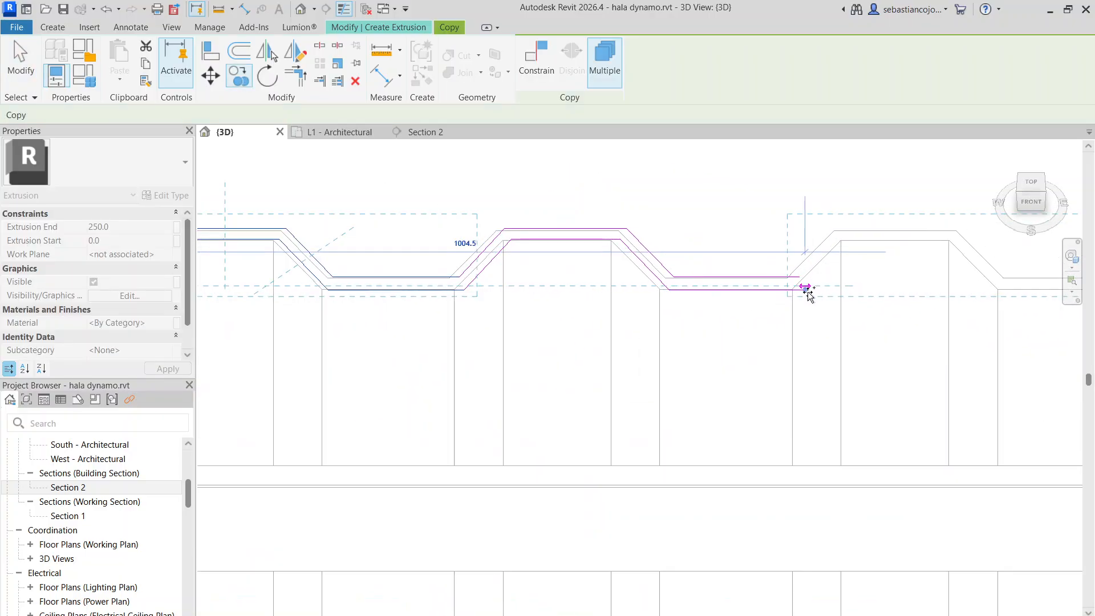
pyautogui.scroll(2, 833, 232)
pyautogui.scroll(-5, 777, 244)
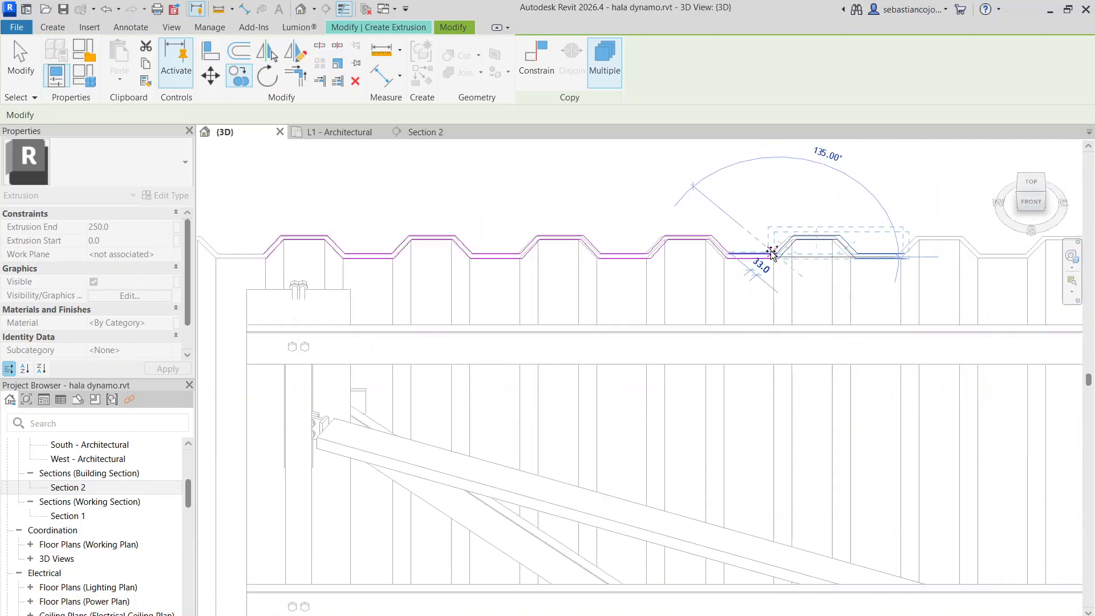
pyautogui.click(817, 251)
# Close the profile's starting end with a short line joining the inner and outer flanks of the first corrugation
pyautogui.scroll(-2, 816, 251)
pyautogui.scroll(3, 860, 237)
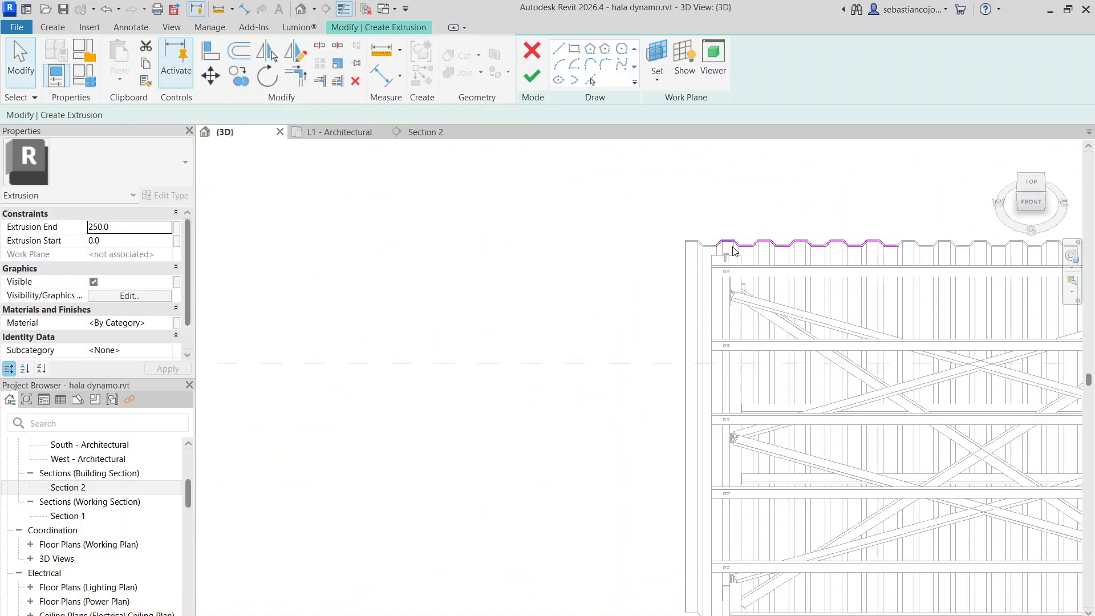
pyautogui.scroll(3, 641, 181)
pyautogui.scroll(-3, 681, 229)
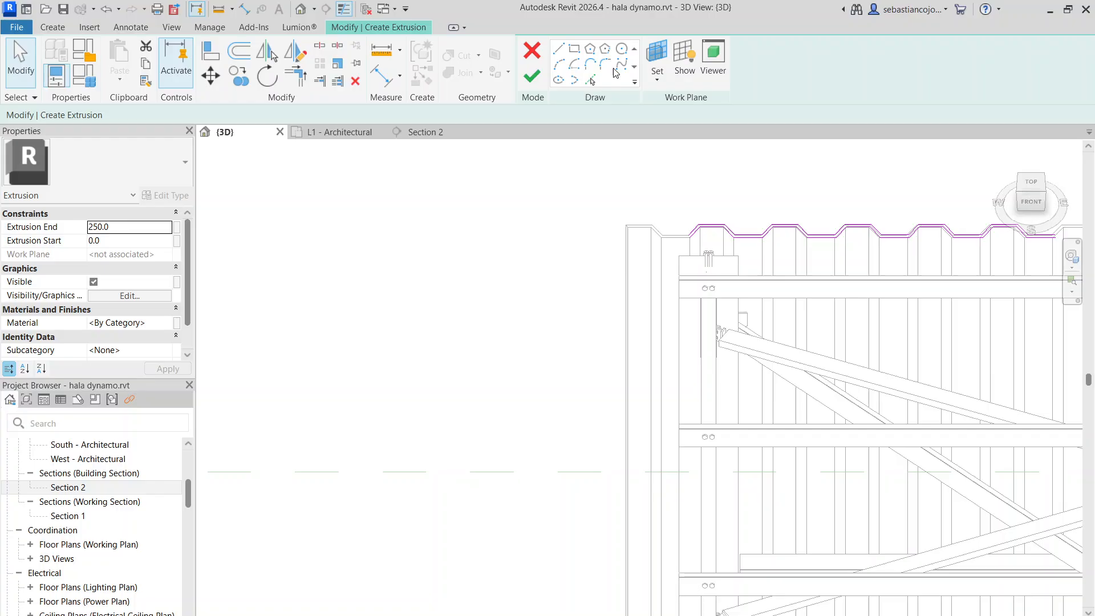
pyautogui.click(560, 50)
pyautogui.scroll(5, 696, 237)
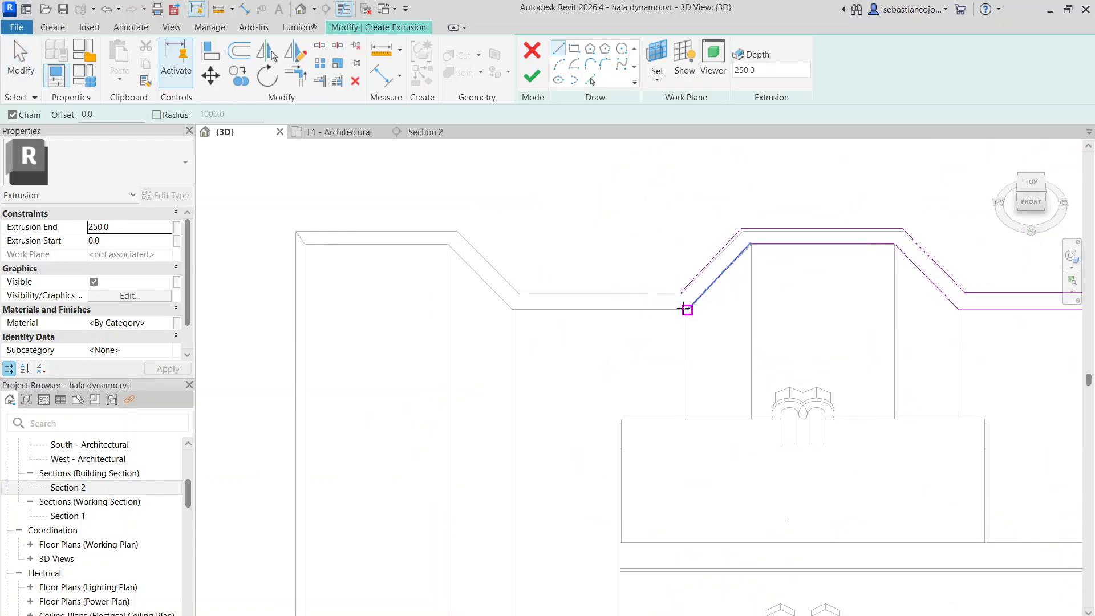
pyautogui.scroll(-4, 684, 308)
pyautogui.scroll(4, 683, 306)
pyautogui.click(683, 306)
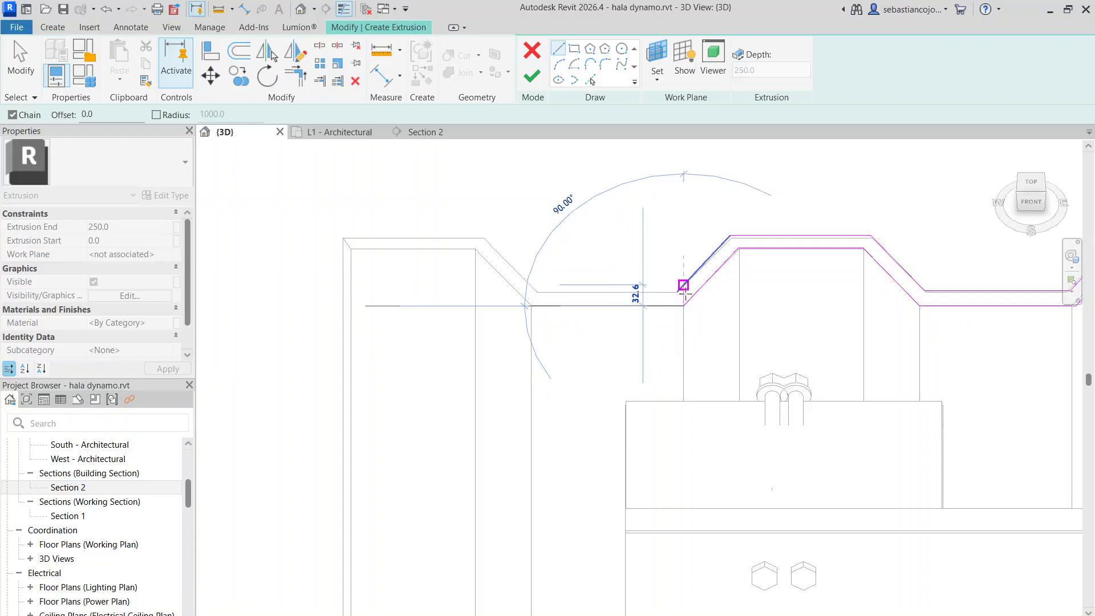
pyautogui.scroll(5, 683, 286)
pyautogui.click(684, 284)
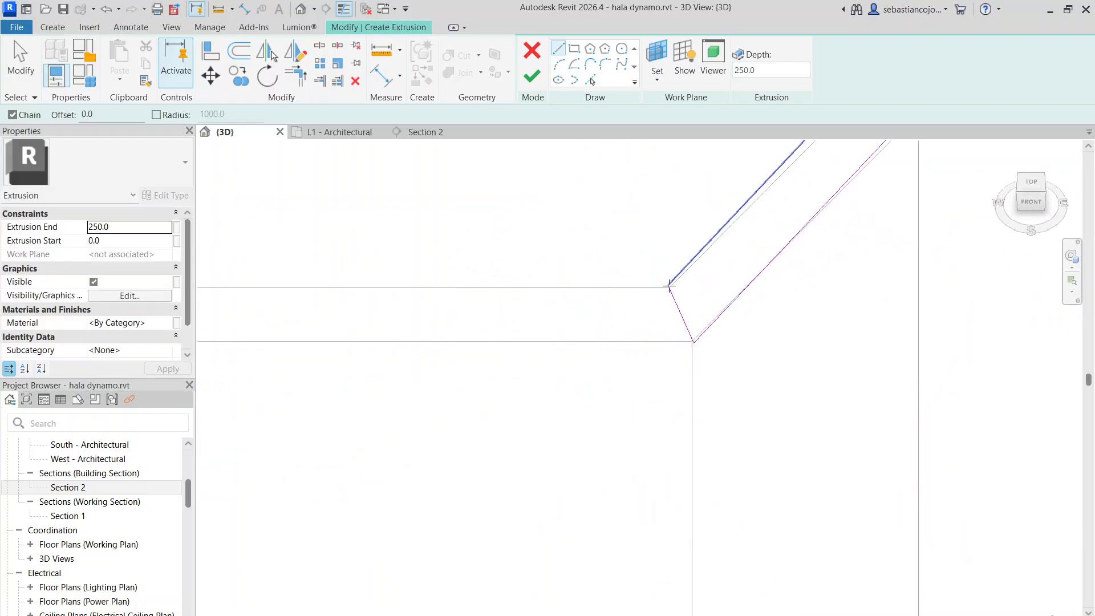
# Close the profile's far end with a short line between the fifth corrugation's valley lines and finish the extrusion sketch
pyautogui.scroll(-8, 668, 286)
pyautogui.moveTo(1031, 298); pyautogui.dragTo(541, 297, button='middle')
pyautogui.scroll(2, 541, 294)
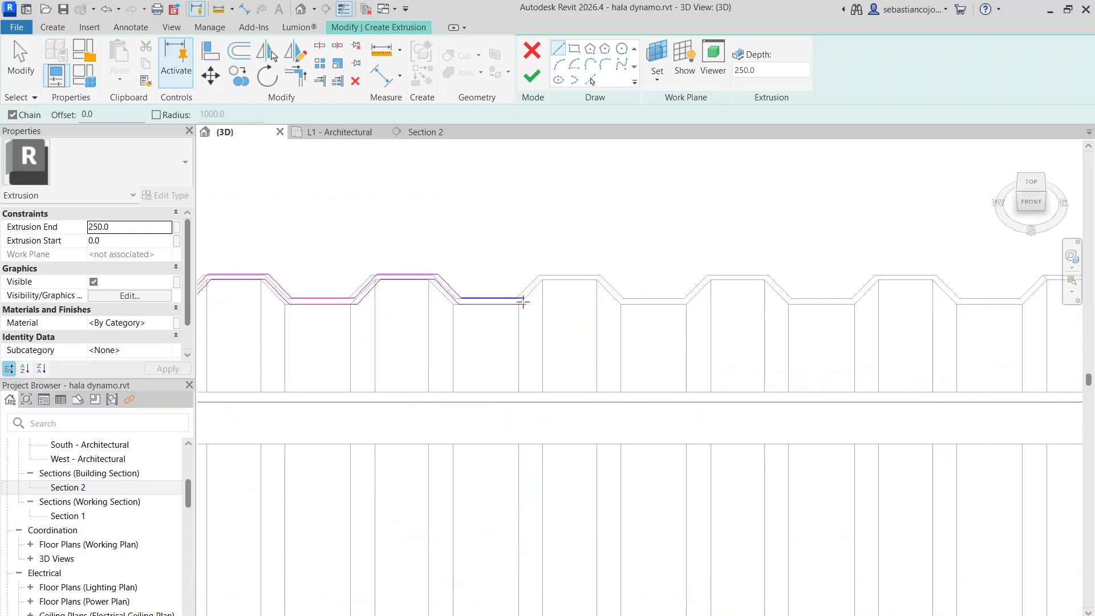
pyautogui.scroll(5, 523, 301)
pyautogui.click(525, 289)
pyautogui.click(537, 317)
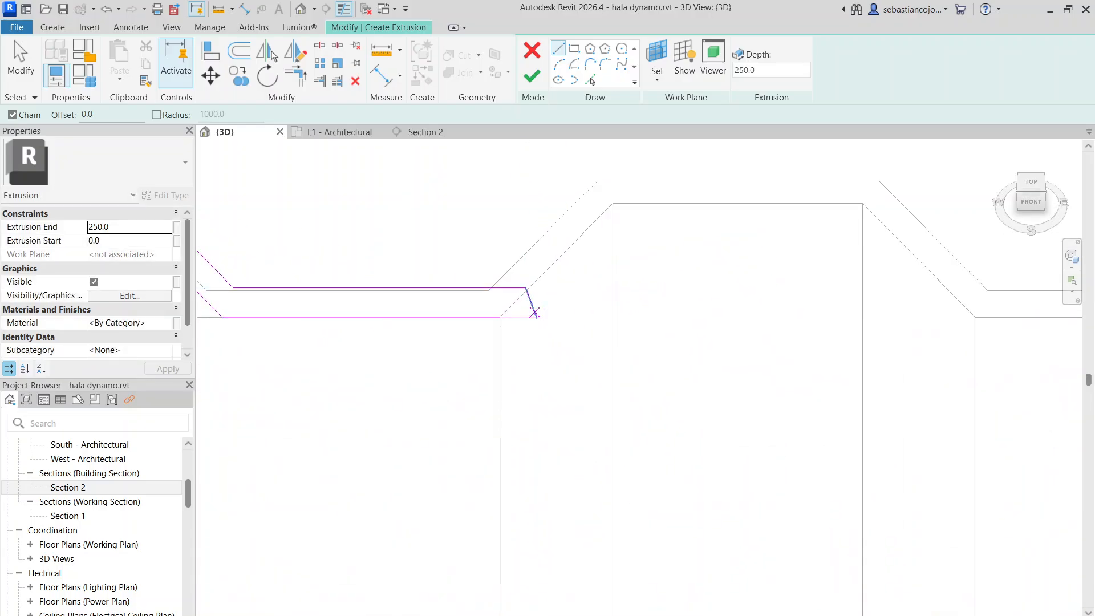
pyautogui.scroll(-8, 694, 240)
pyautogui.press('Escape')
pyautogui.press('Escape')
pyautogui.scroll(6, 701, 234)
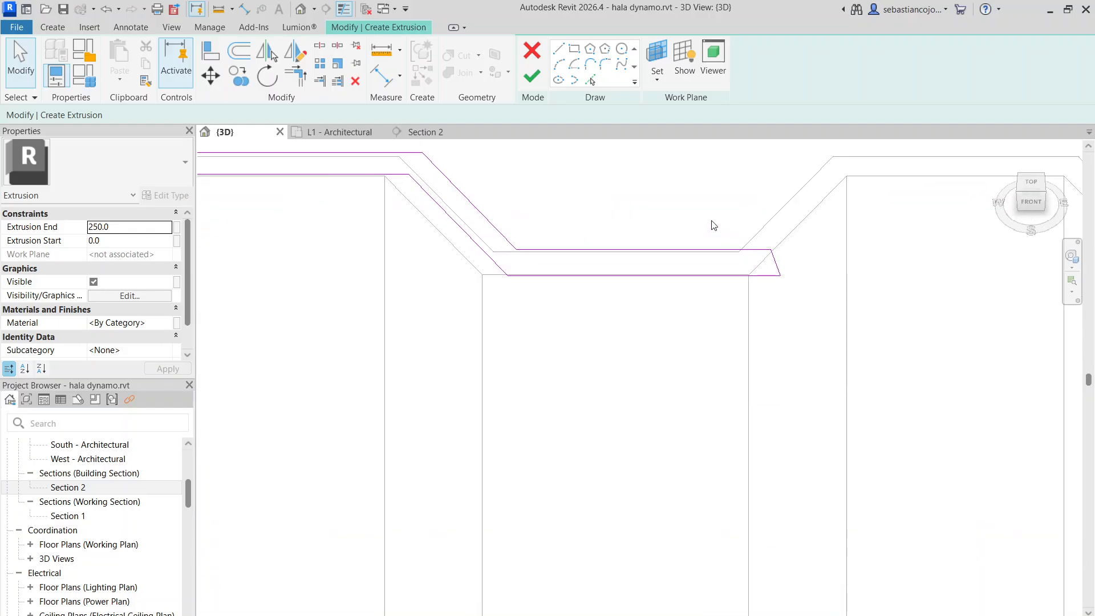
pyautogui.scroll(-3, 786, 230)
pyautogui.scroll(-4, 787, 230)
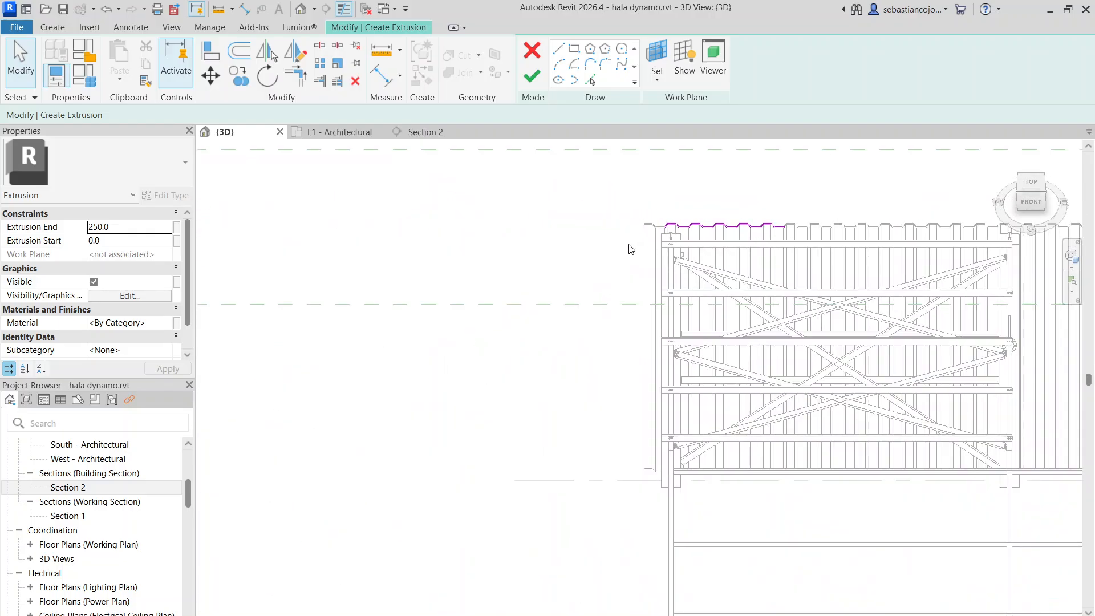
pyautogui.click(533, 75)
# Stretch the start face of the corrugated extrusion across the braced roof bay to a depth of about 8840 mm
pyautogui.scroll(-2, 769, 214)
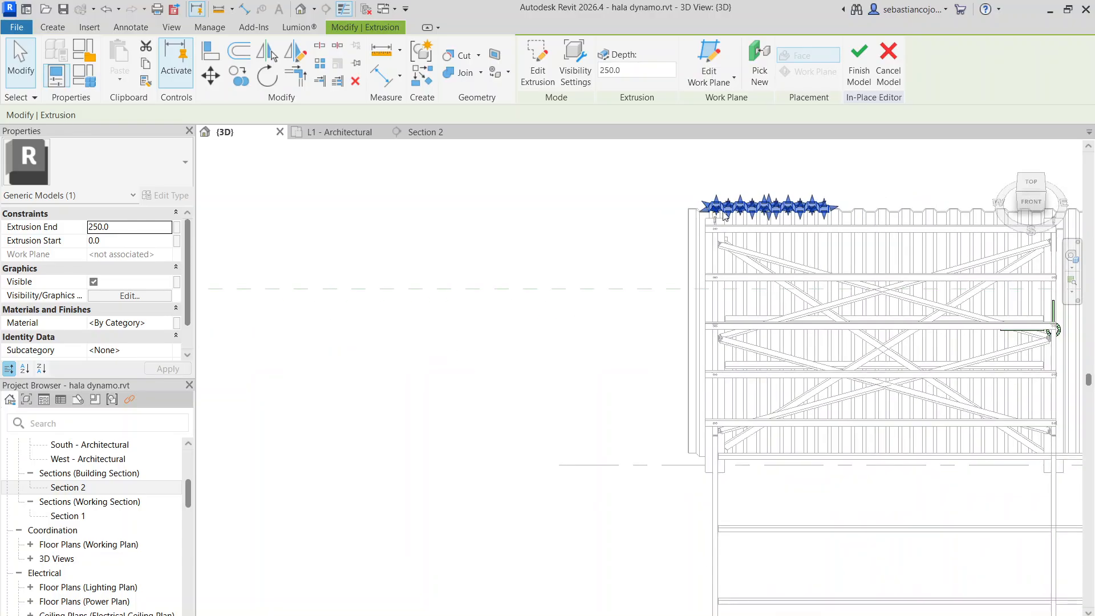
pyautogui.scroll(4, 769, 214)
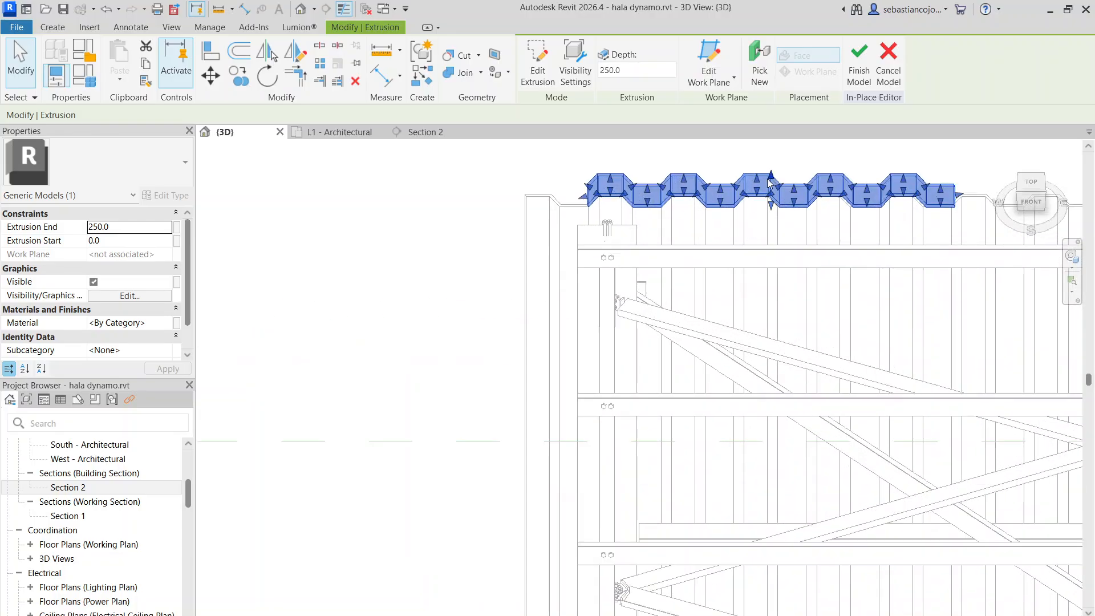
pyautogui.moveTo(773, 208); pyautogui.dragTo(769, 508)
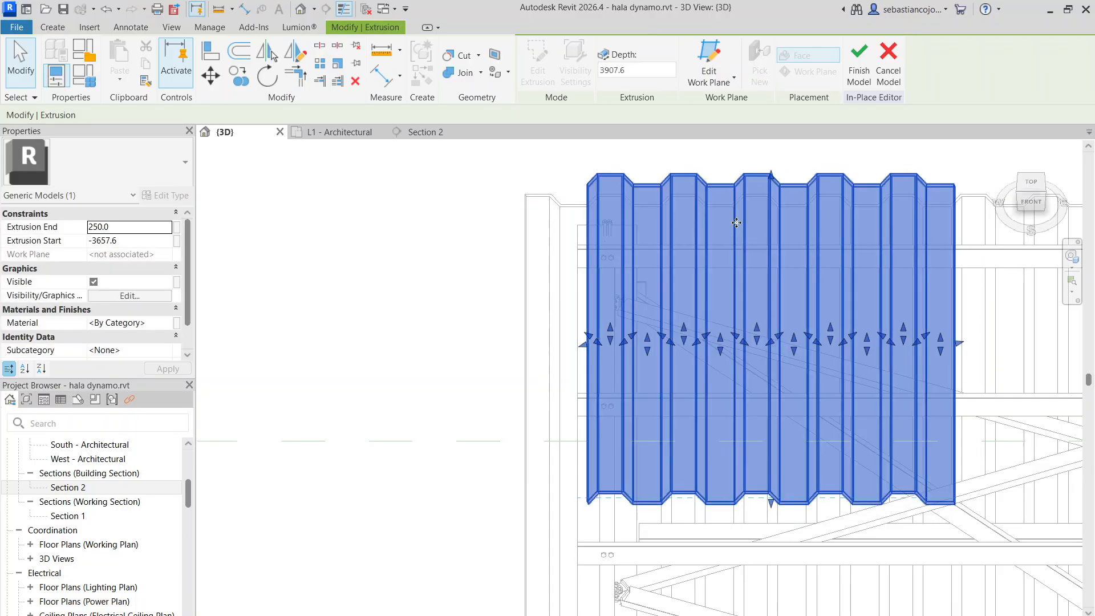
pyautogui.scroll(-4, 745, 208)
pyautogui.scroll(1, 758, 322)
pyautogui.moveTo(756, 332); pyautogui.dragTo(747, 402)
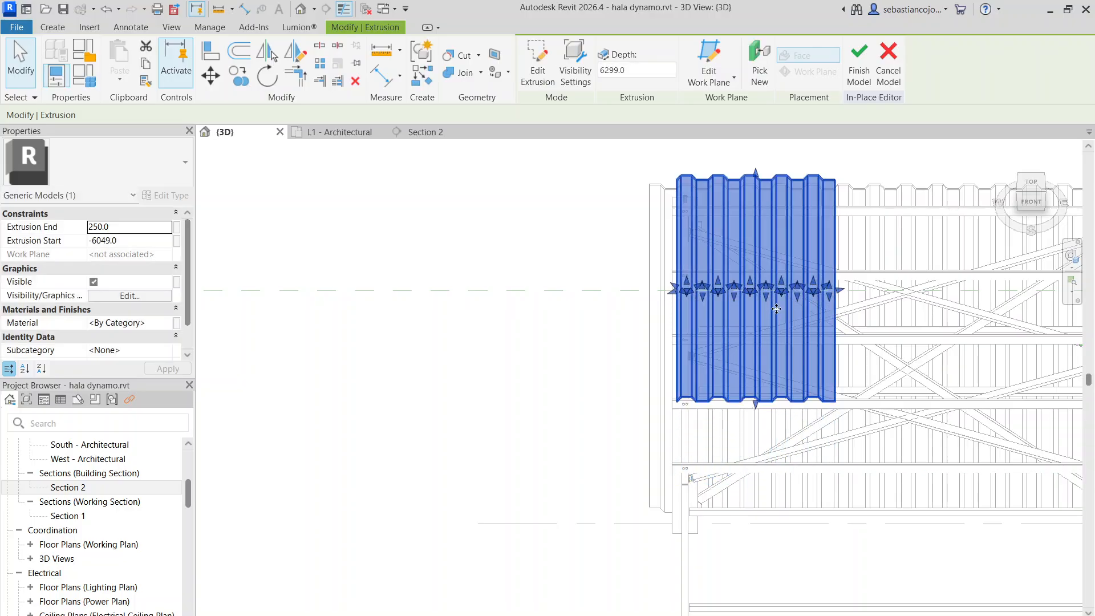
pyautogui.scroll(-4, 778, 307)
pyautogui.scroll(3, 774, 356)
pyautogui.moveTo(764, 319); pyautogui.dragTo(779, 379)
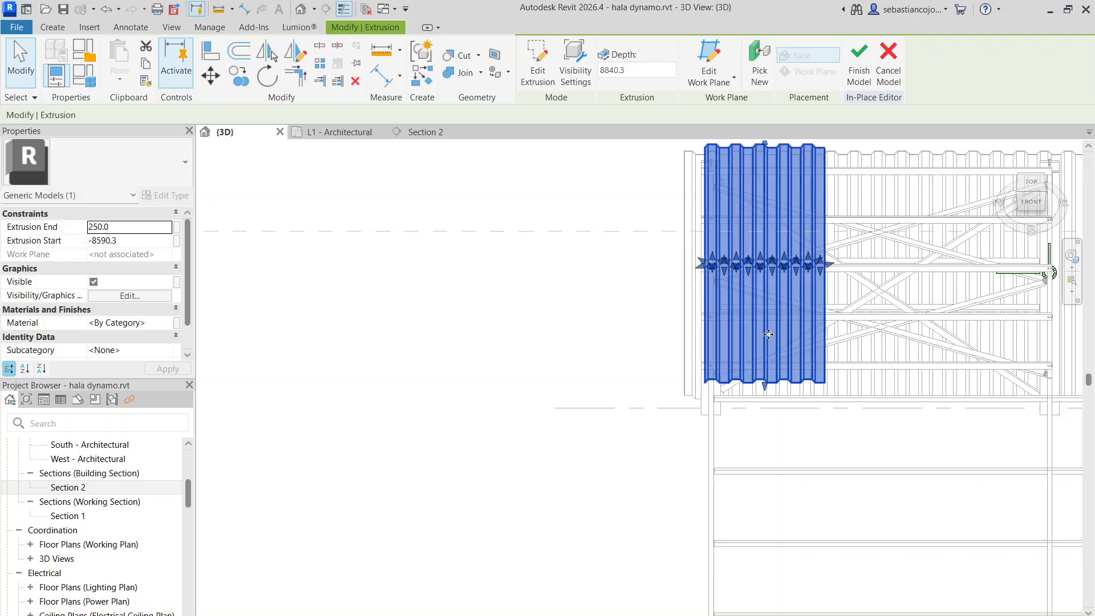
# Viewing the hall from the front, shift the corrugated sheet vertically to bring it close to the roof purlins
pyautogui.scroll(-3, 781, 305)
pyautogui.keyDown('shift'); pyautogui.moveTo(646, 390); pyautogui.dragTo(659, 332, button='middle'); pyautogui.keyUp('shift')
pyautogui.scroll(2, 661, 331)
pyautogui.keyDown('shift'); pyautogui.moveTo(800, 278); pyautogui.dragTo(700, 228, button='middle'); pyautogui.keyUp('shift')
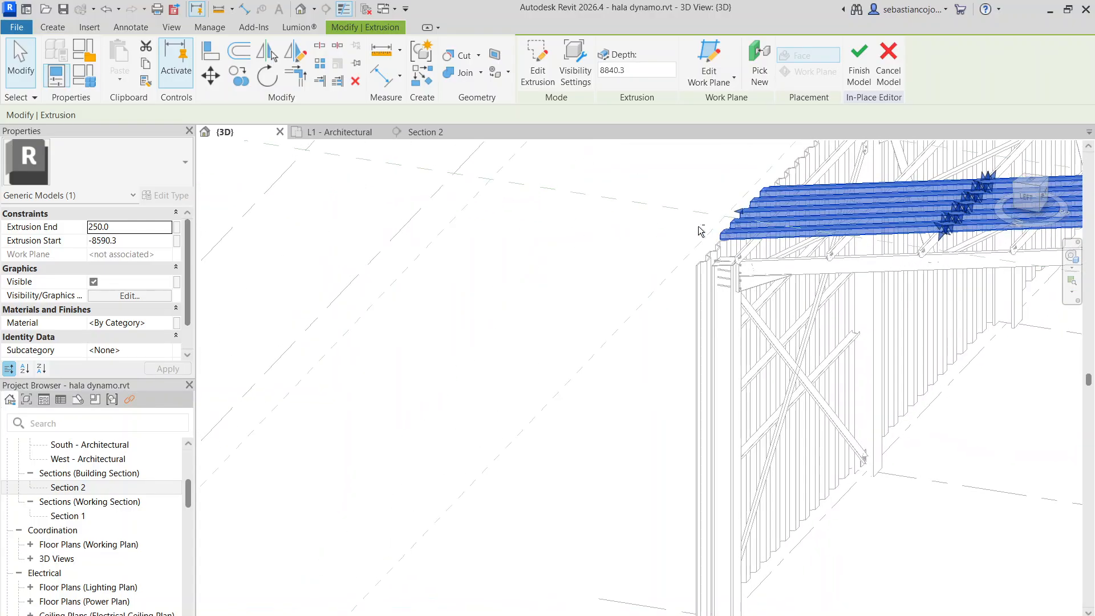
pyautogui.scroll(1, 969, 283)
pyautogui.moveTo(941, 273); pyautogui.dragTo(574, 298, button='middle')
pyautogui.scroll(-4, 575, 302)
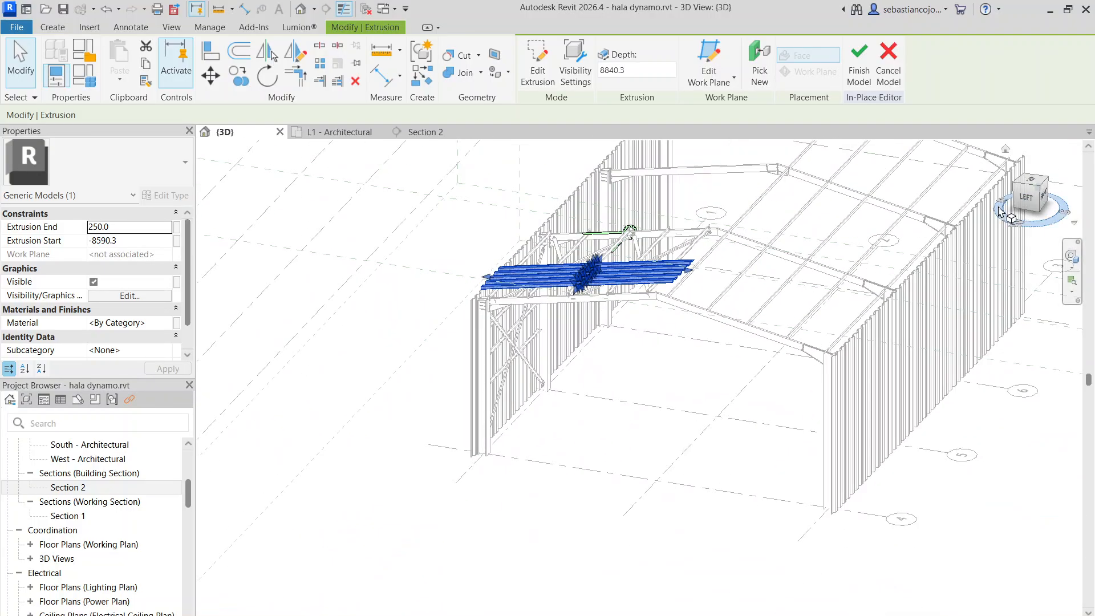
pyautogui.click(1048, 201)
pyautogui.scroll(4, 662, 296)
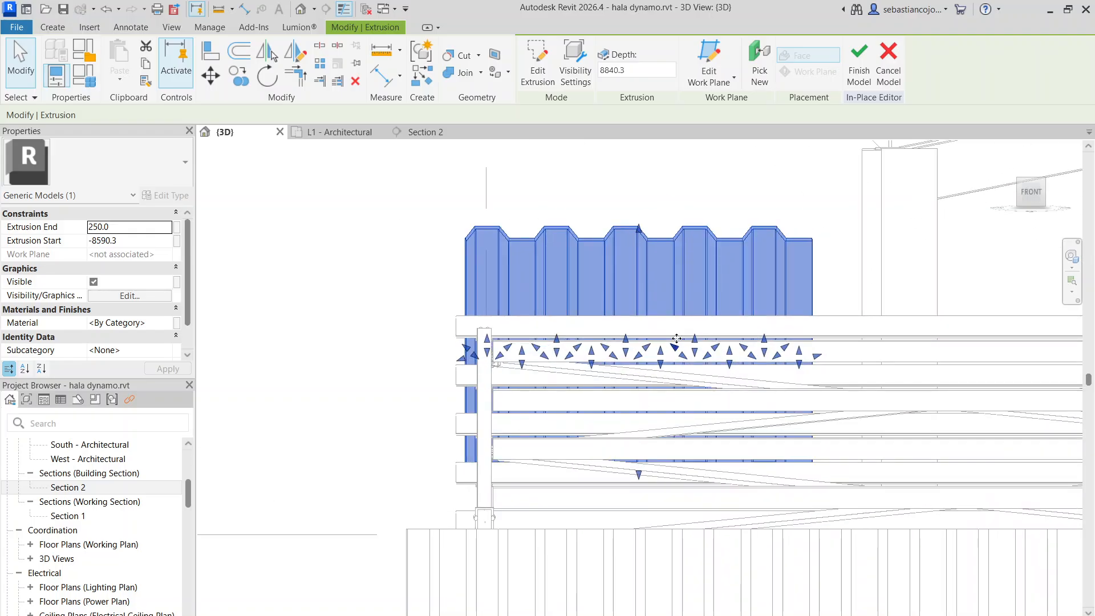
pyautogui.moveTo(676, 338); pyautogui.dragTo(677, 306)
pyautogui.click(691, 252)
pyautogui.keyDown('shift'); pyautogui.moveTo(691, 252); pyautogui.dragTo(628, 335, button='middle'); pyautogui.keyUp('shift')
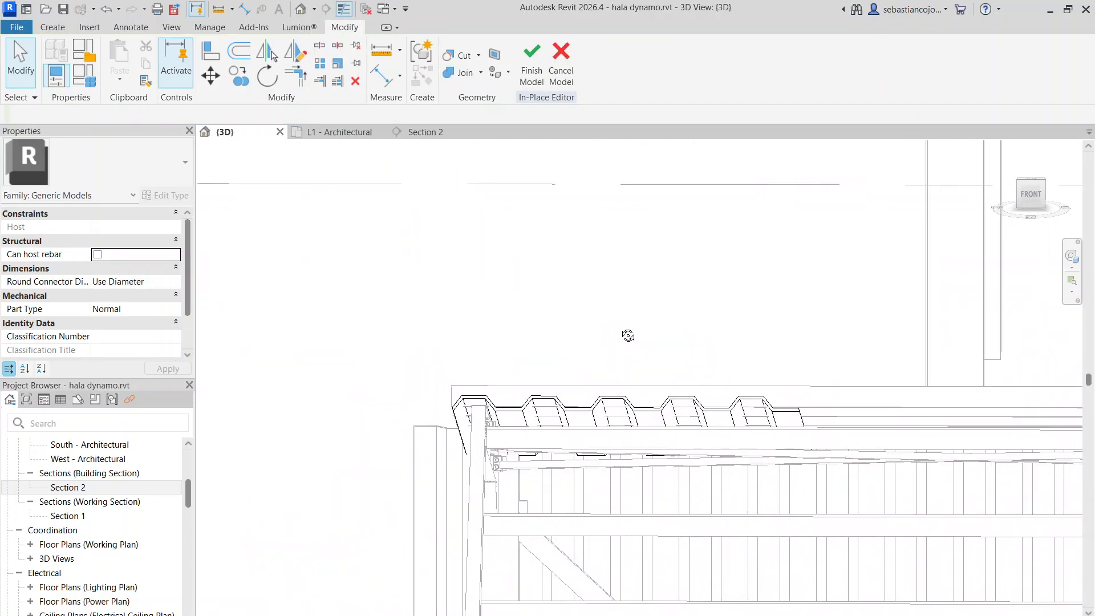
# Realign the view to the front and raise the corrugated sheet further relative to the edge purlin
pyautogui.click(1031, 194)
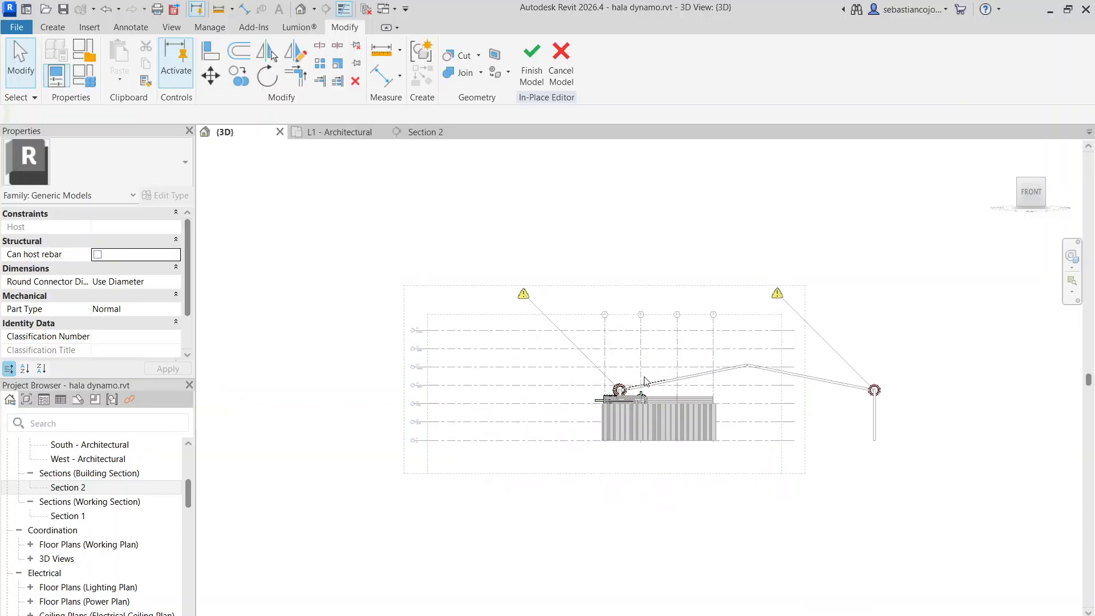
pyautogui.scroll(10, 644, 381)
pyautogui.click(584, 275)
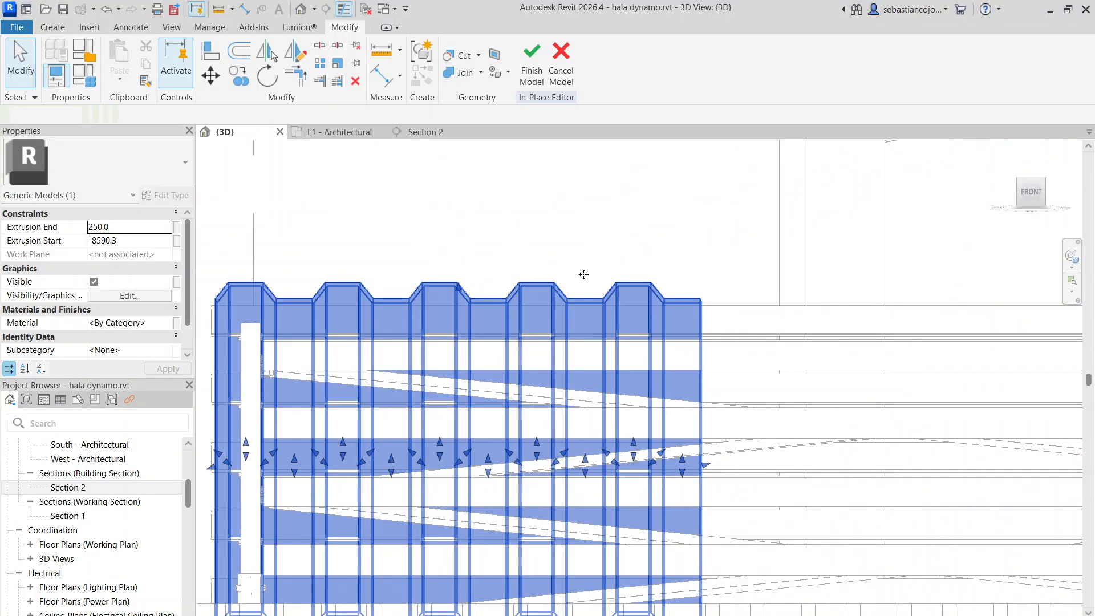
pyautogui.scroll(3, 587, 308)
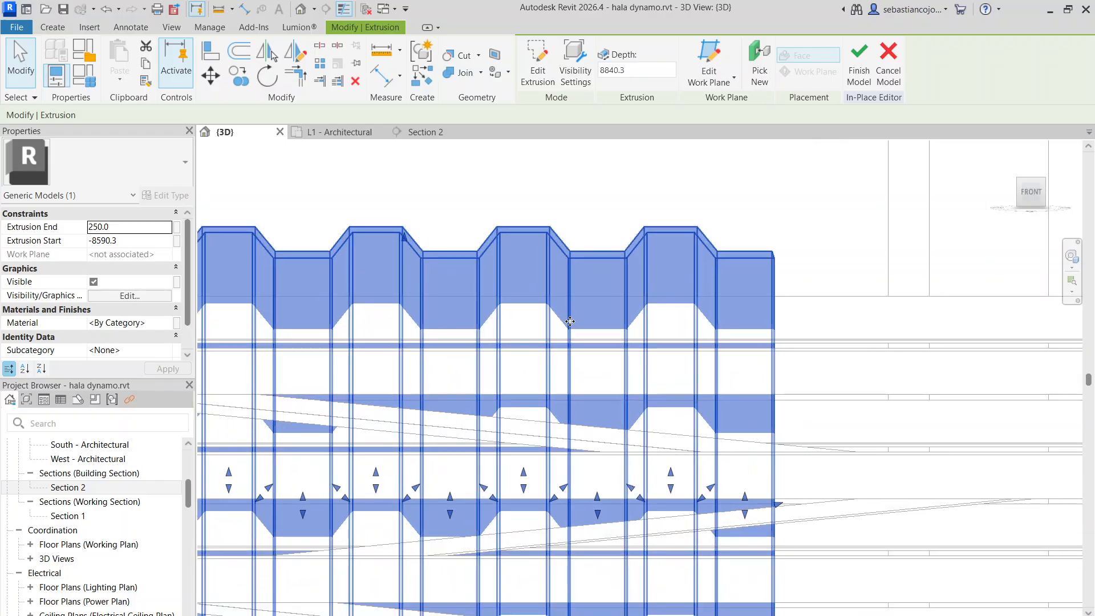
pyautogui.moveTo(570, 321); pyautogui.dragTo(503, 348)
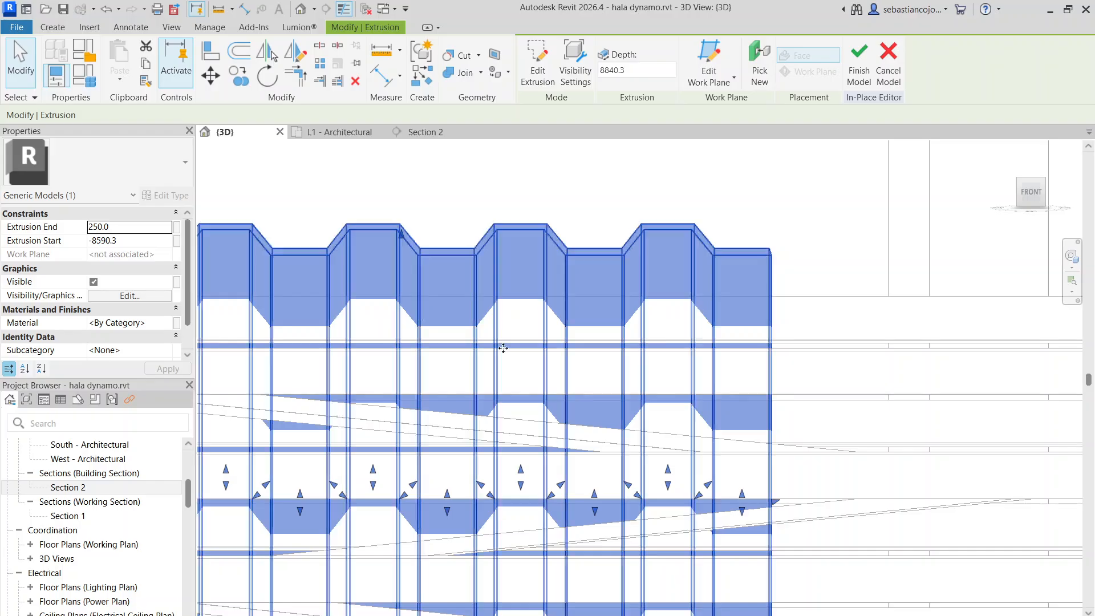
pyautogui.click(529, 324)
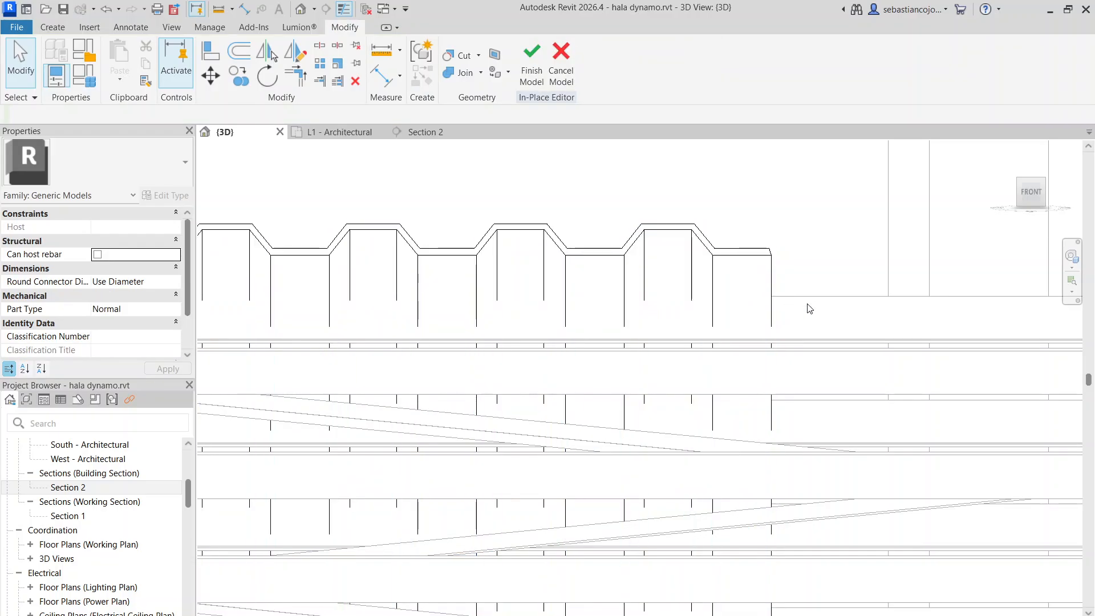
pyautogui.click(714, 308)
pyautogui.moveTo(714, 308); pyautogui.dragTo(712, 273)
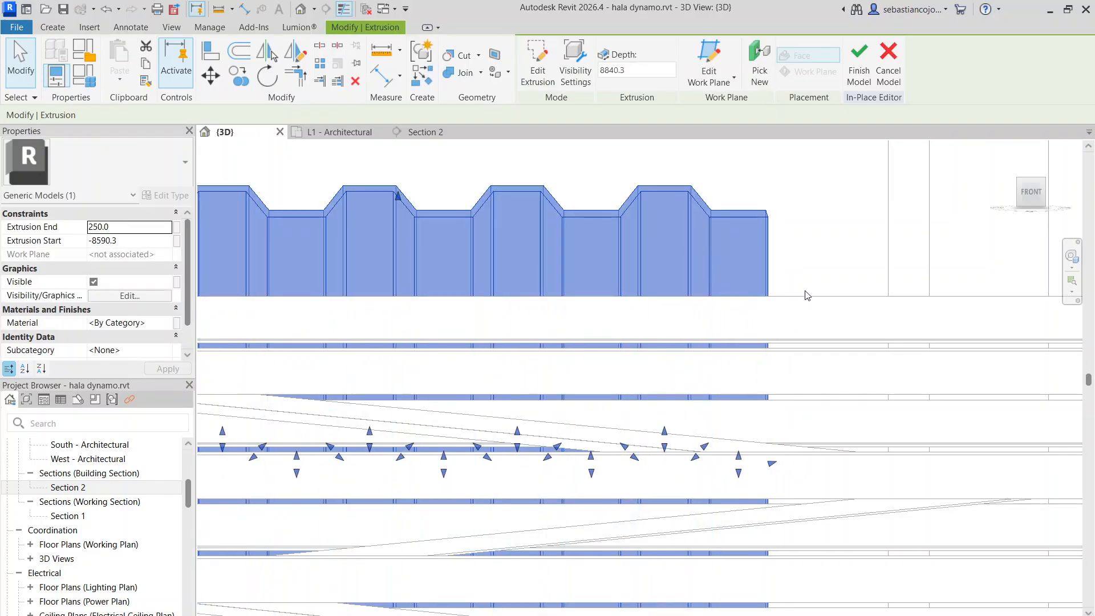
pyautogui.click(796, 290)
pyautogui.keyDown('shift'); pyautogui.moveTo(604, 323); pyautogui.dragTo(655, 363, button='middle'); pyautogui.keyUp('shift')
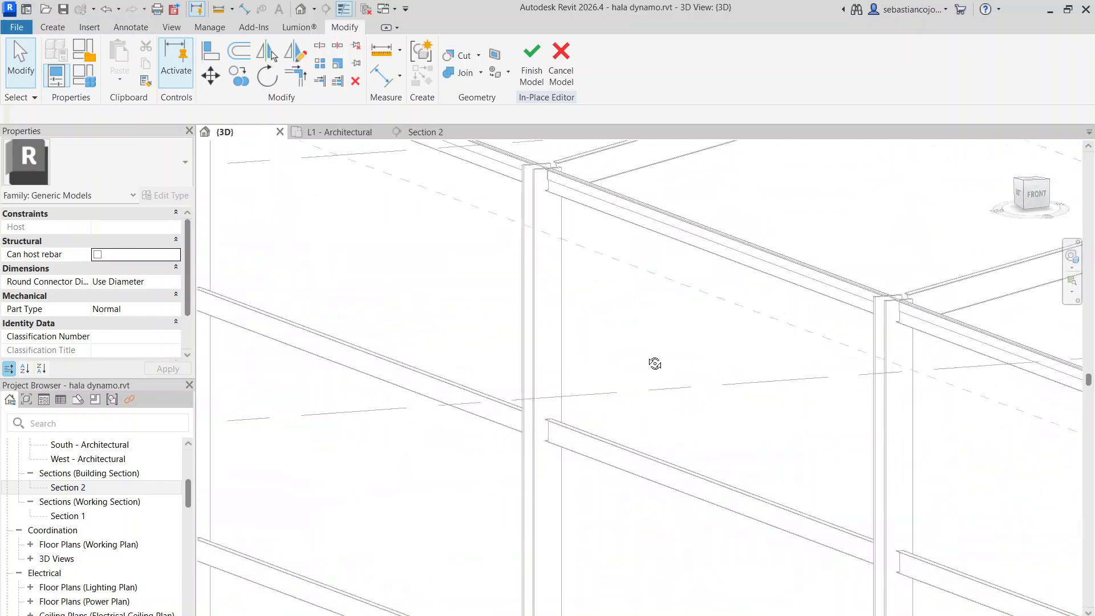
pyautogui.scroll(-9, 540, 310)
pyautogui.scroll(5, 805, 423)
pyautogui.keyDown('shift'); pyautogui.moveTo(719, 385); pyautogui.dragTo(803, 431, button='middle'); pyautogui.keyUp('shift')
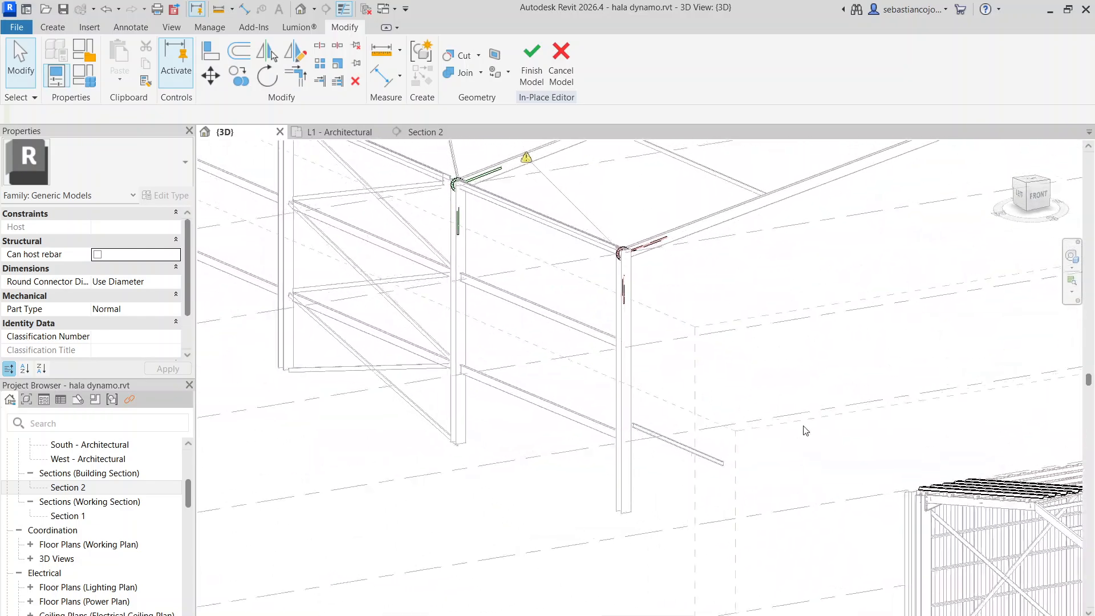
# Select the corrugated roof sheet extrusion lying over the braced end bay of the hall
pyautogui.scroll(10, 735, 268)
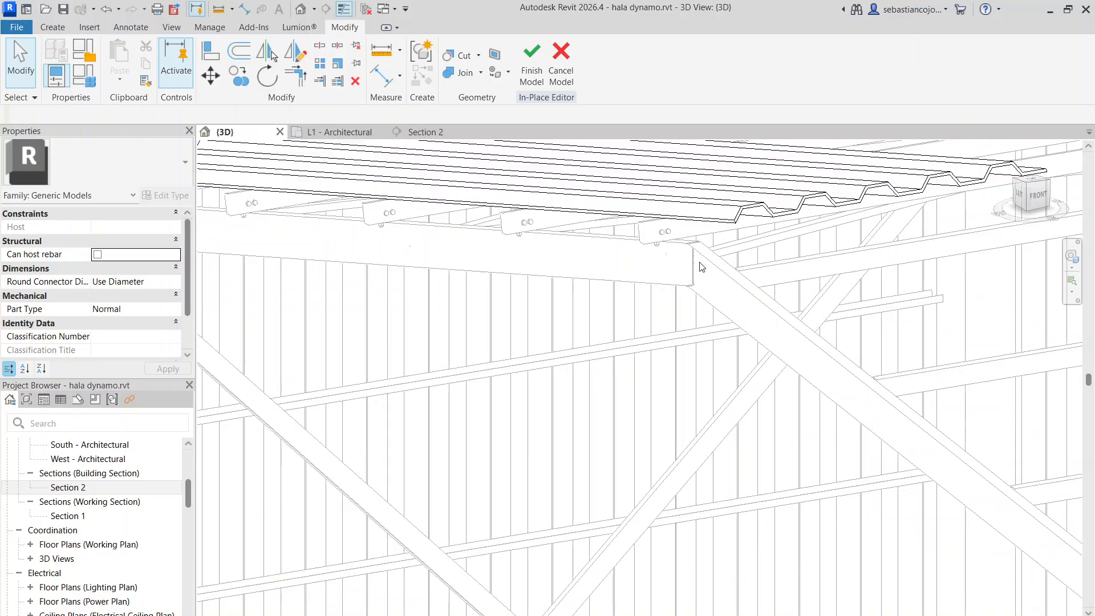
pyautogui.scroll(-8, 702, 266)
pyautogui.scroll(6, 691, 306)
pyautogui.scroll(-4, 736, 239)
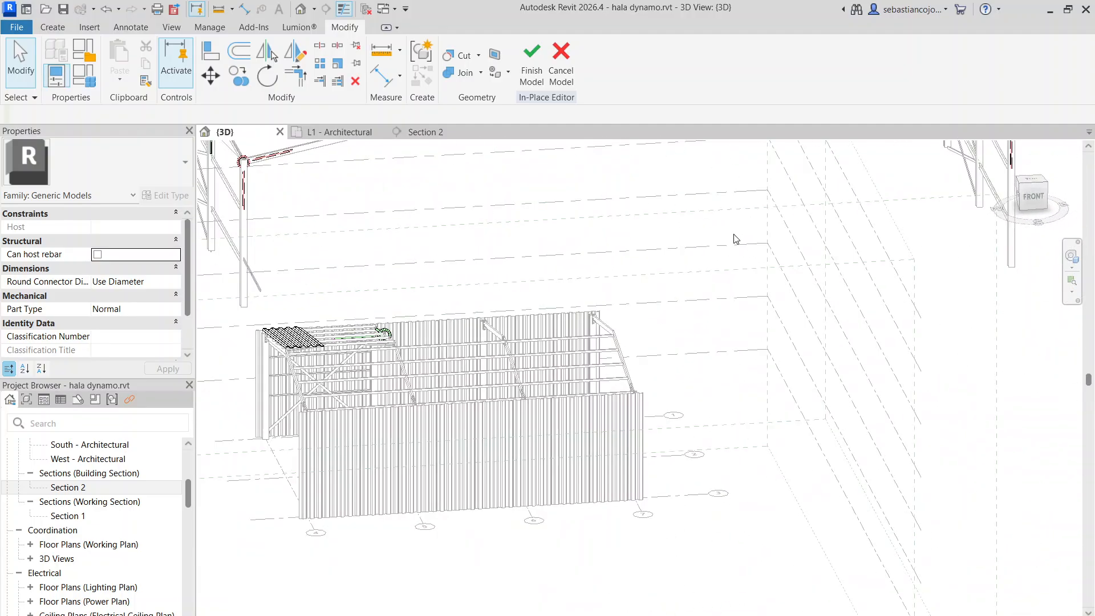
pyautogui.scroll(3, 305, 351)
pyautogui.click(311, 341)
pyautogui.scroll(-2, 411, 322)
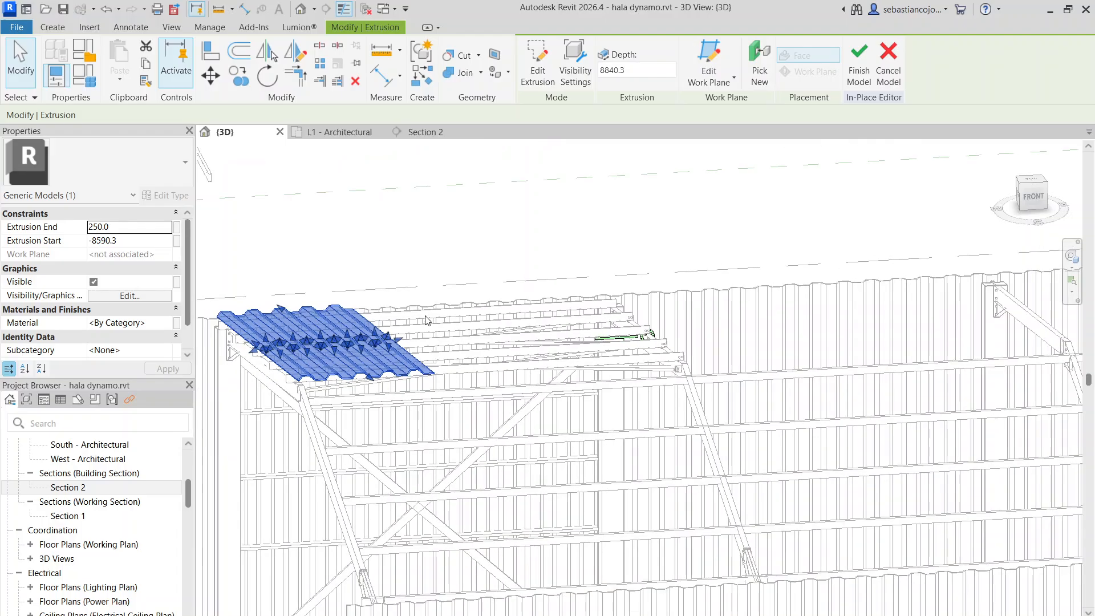
pyautogui.moveTo(507, 268); pyautogui.dragTo(763, 315, button='middle')
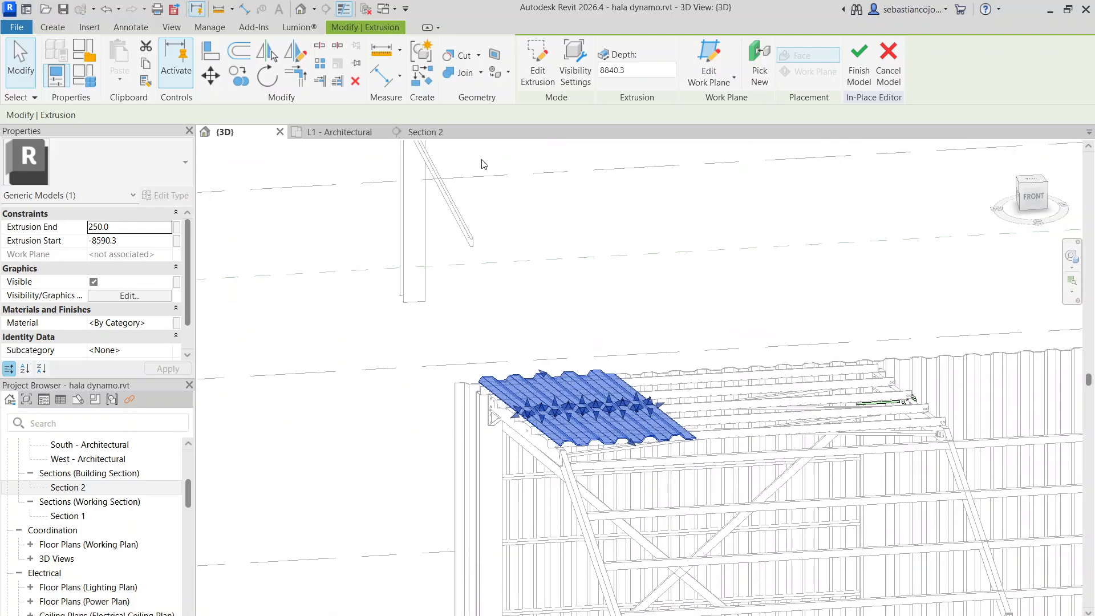
pyautogui.click(320, 63)
pyautogui.scroll(4, 565, 434)
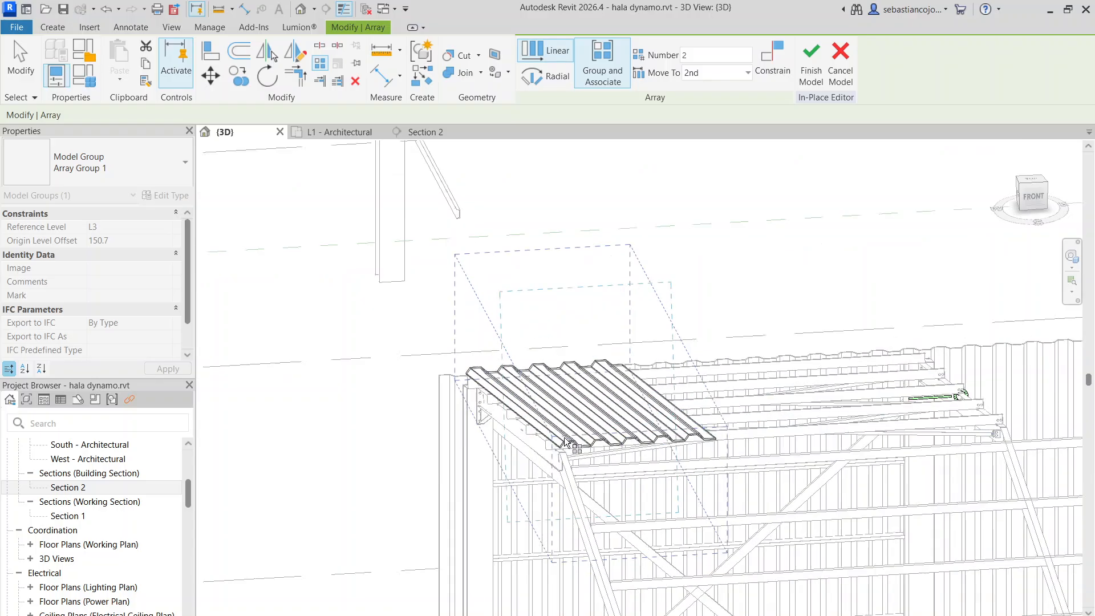
pyautogui.press('Escape')
# Viewing from the front, create a grouped linear array of two sheets, spaced 2500 mm from the sheet's first edge to its far valley corner
pyautogui.click(1029, 197)
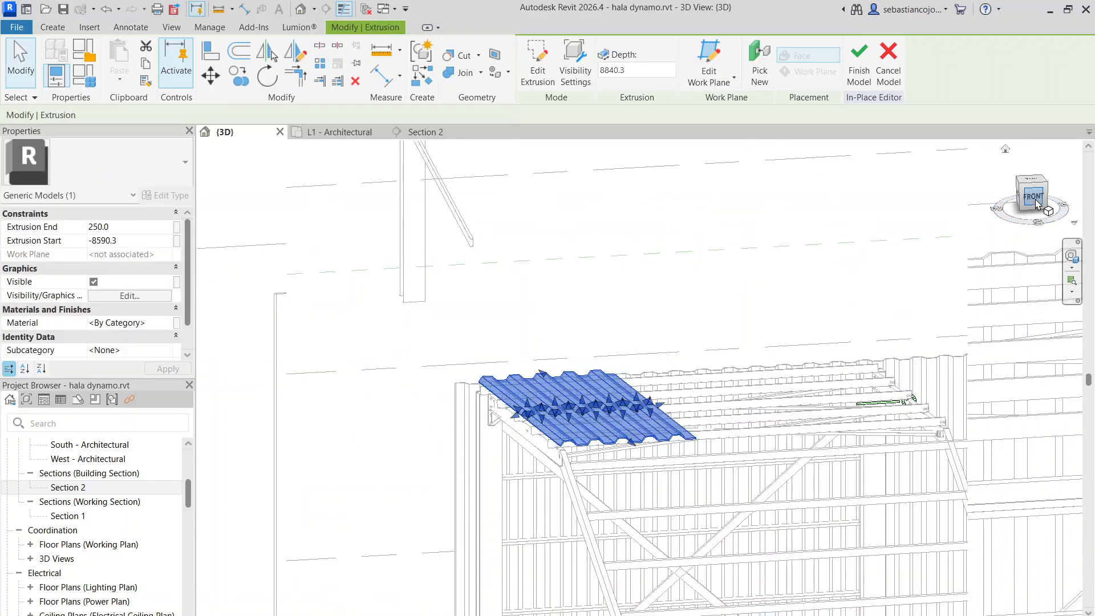
pyautogui.scroll(5, 604, 344)
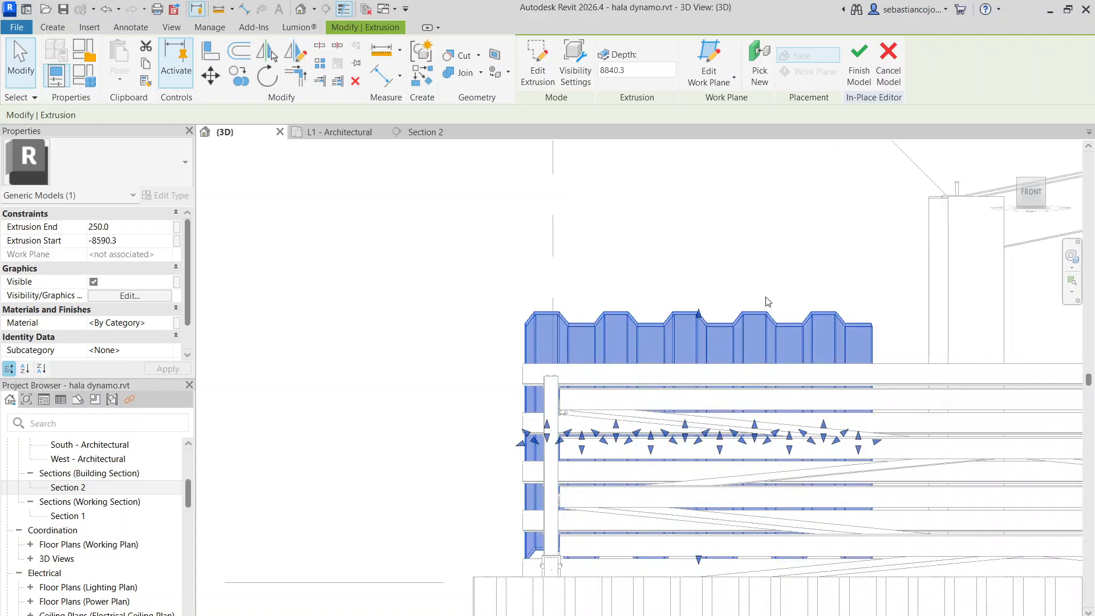
pyautogui.click(326, 64)
pyautogui.click(528, 307)
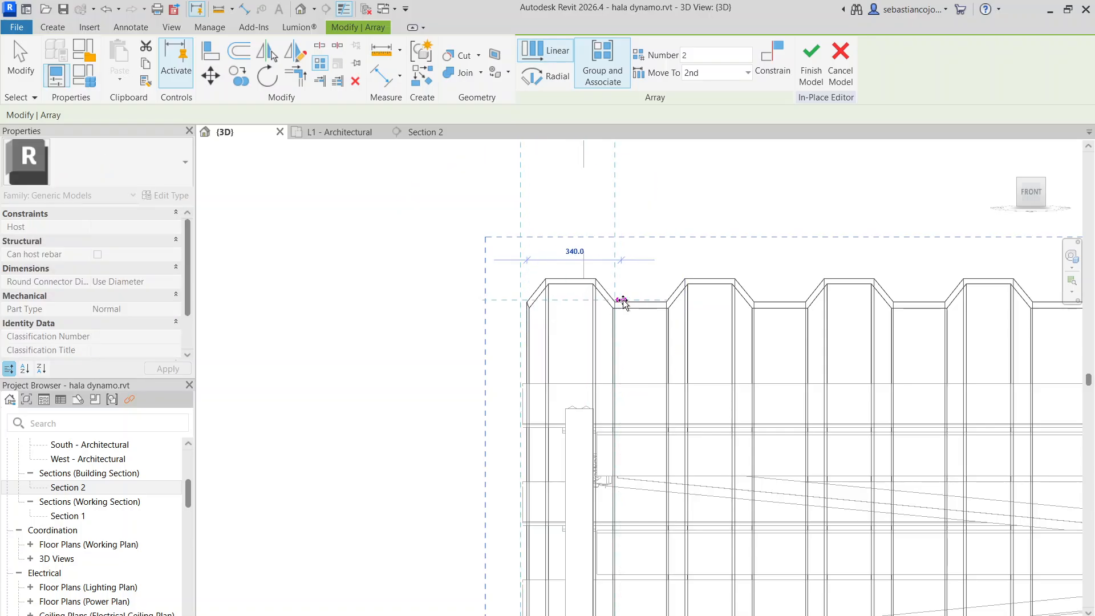
pyautogui.scroll(-3, 621, 302)
pyautogui.scroll(6, 857, 307)
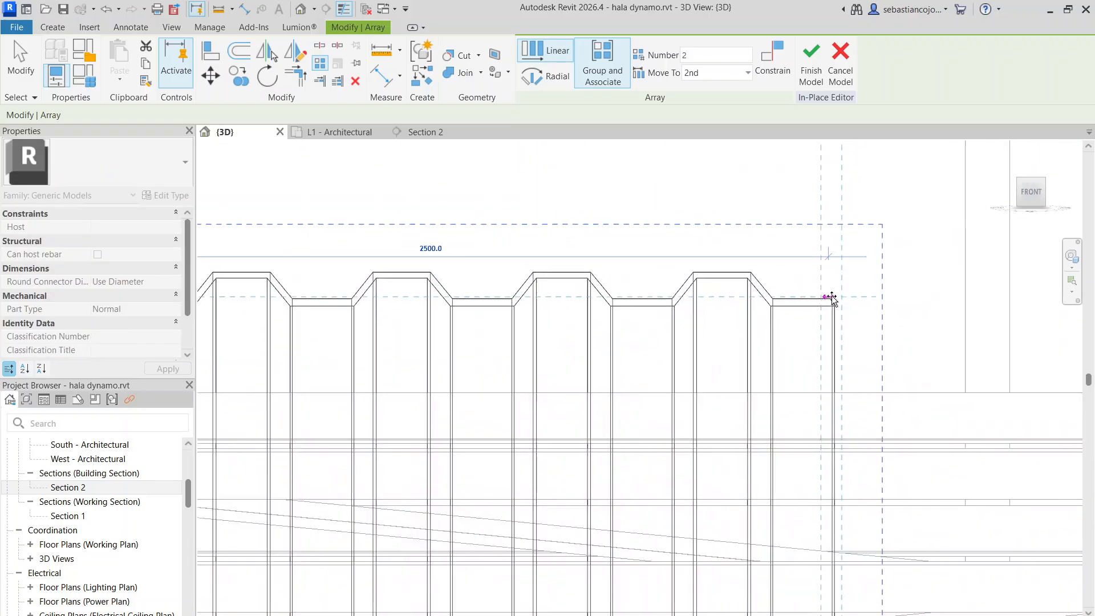
pyautogui.click(831, 302)
# Open the second sheet's array group and its extrusion sketch for editing at the joint between the sheets
pyautogui.scroll(4, 827, 303)
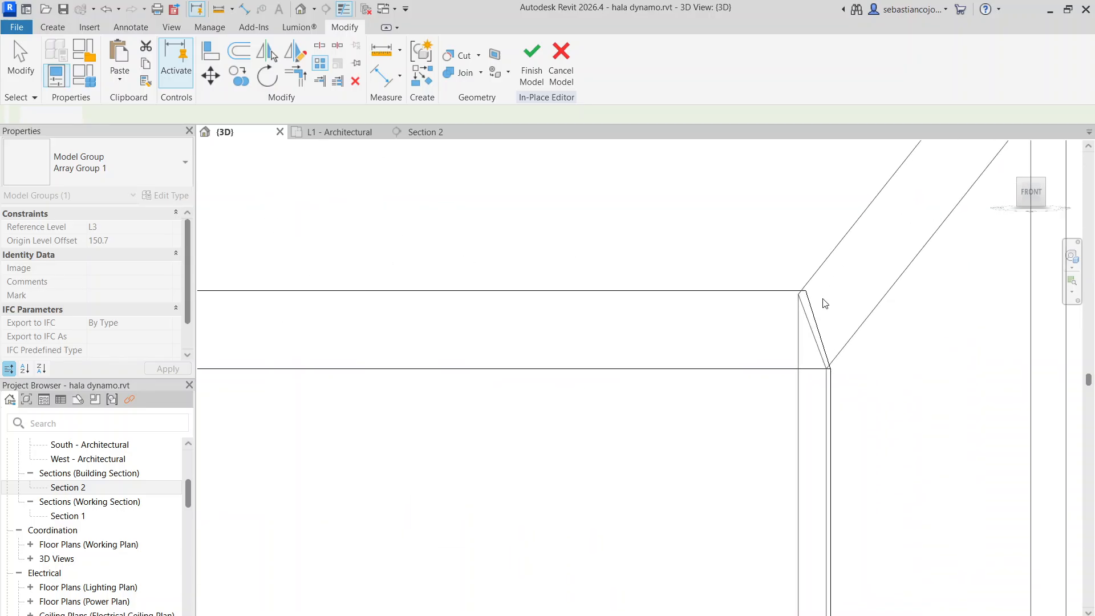
pyautogui.scroll(3, 808, 281)
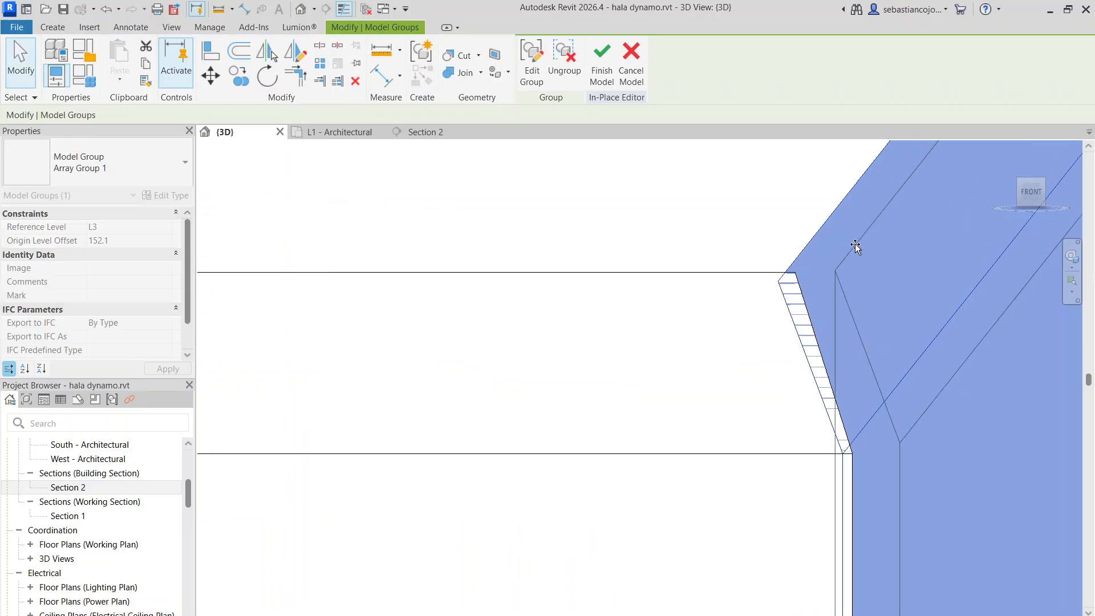
pyautogui.doubleClick(875, 433)
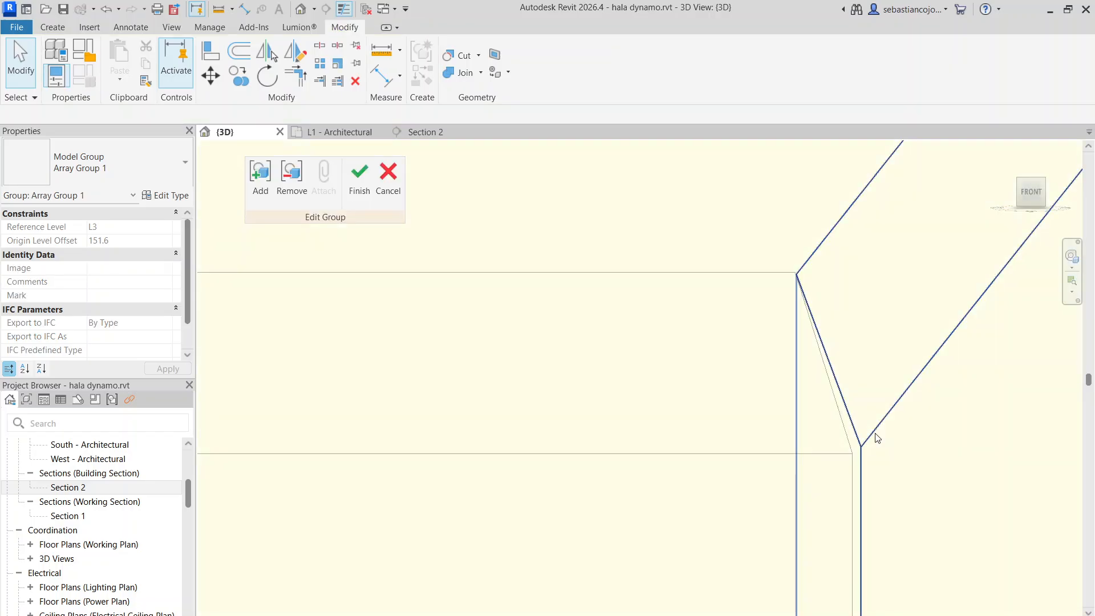
pyautogui.doubleClick(872, 437)
pyautogui.scroll(-6, 783, 395)
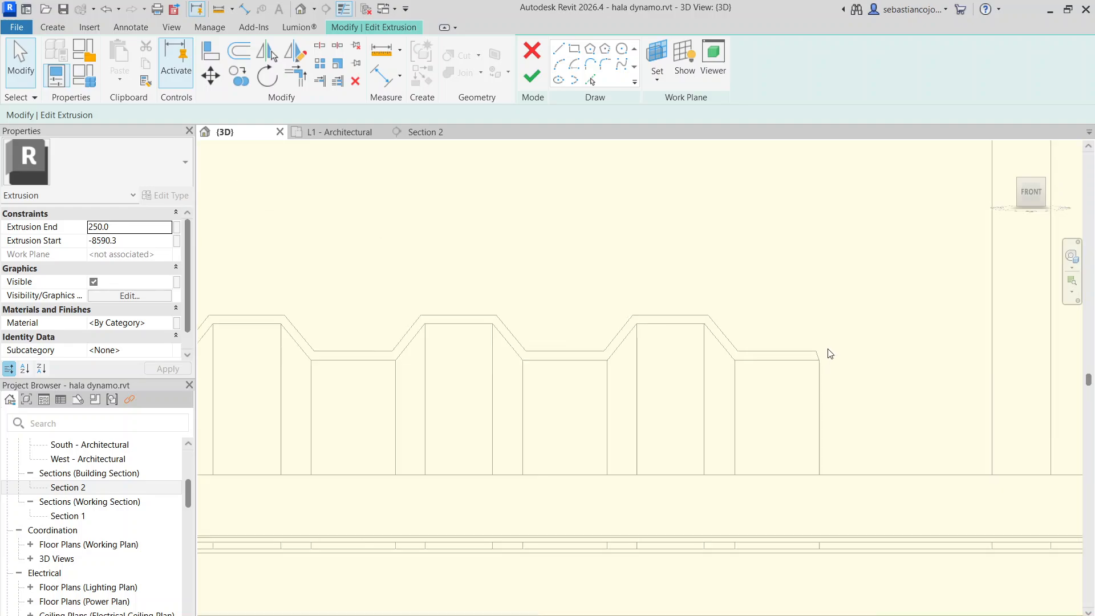
pyautogui.scroll(6, 832, 433)
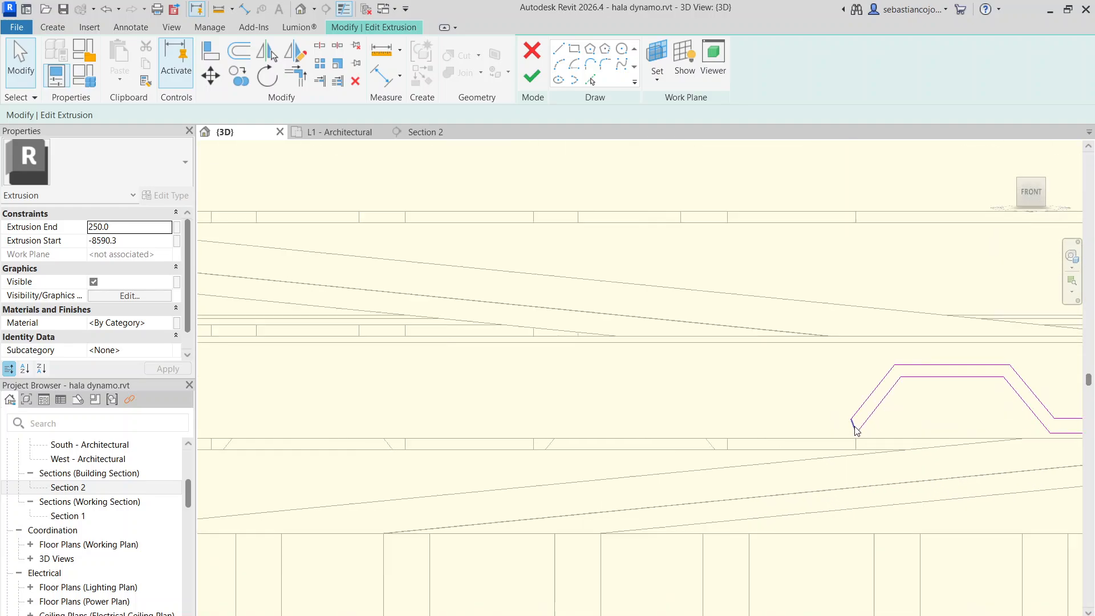
# Shift the lower corner of the profile's starting end line to match the adjoining sheet's edge, and finish the extrusion sketch
pyautogui.click(858, 449)
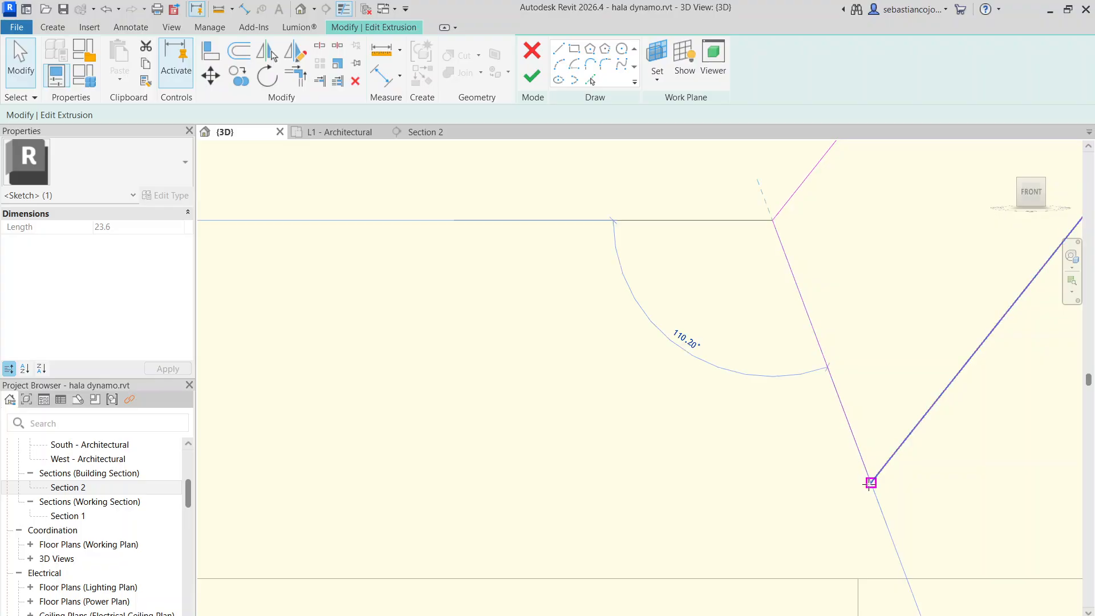
pyautogui.moveTo(870, 483); pyautogui.dragTo(860, 487)
pyautogui.click(857, 416)
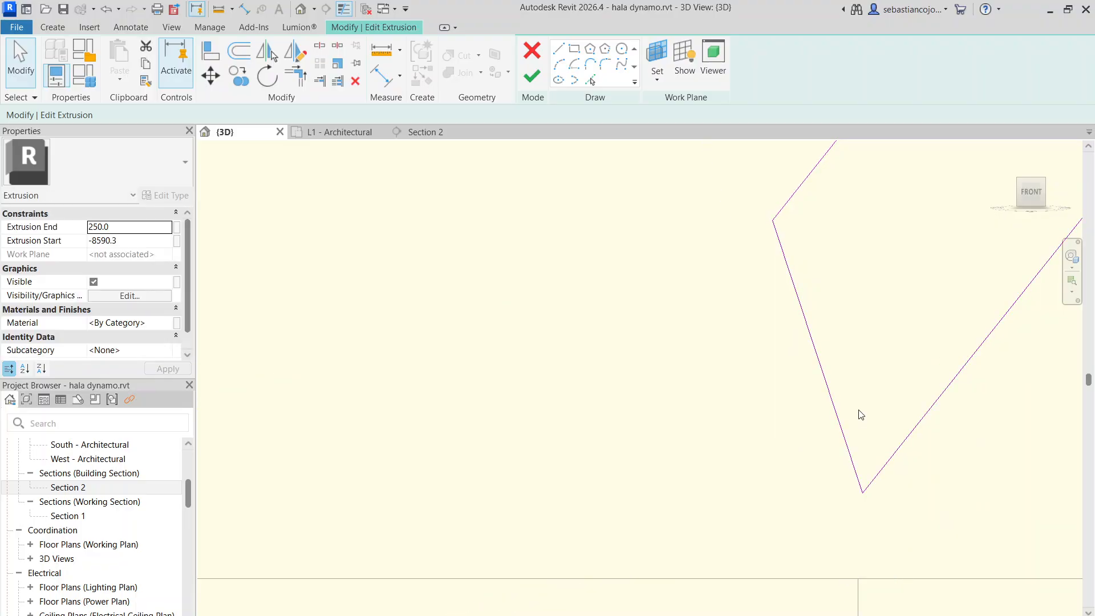
pyautogui.scroll(-5, 779, 359)
pyautogui.scroll(-5, 751, 302)
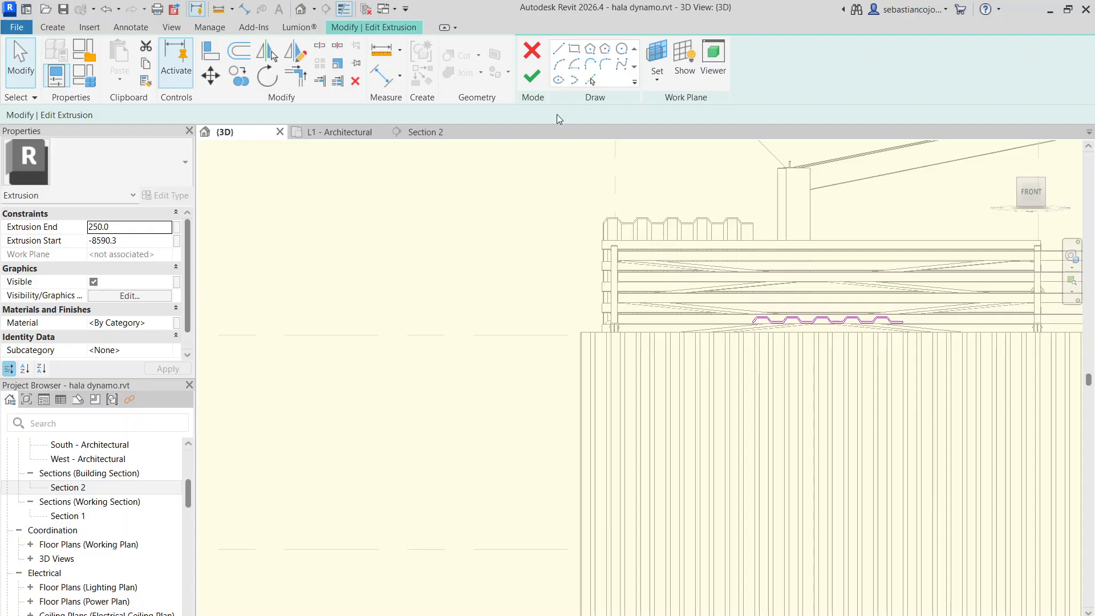
pyautogui.click(531, 76)
# Clear the extrusion selection and finish editing the array group
pyautogui.scroll(10, 736, 200)
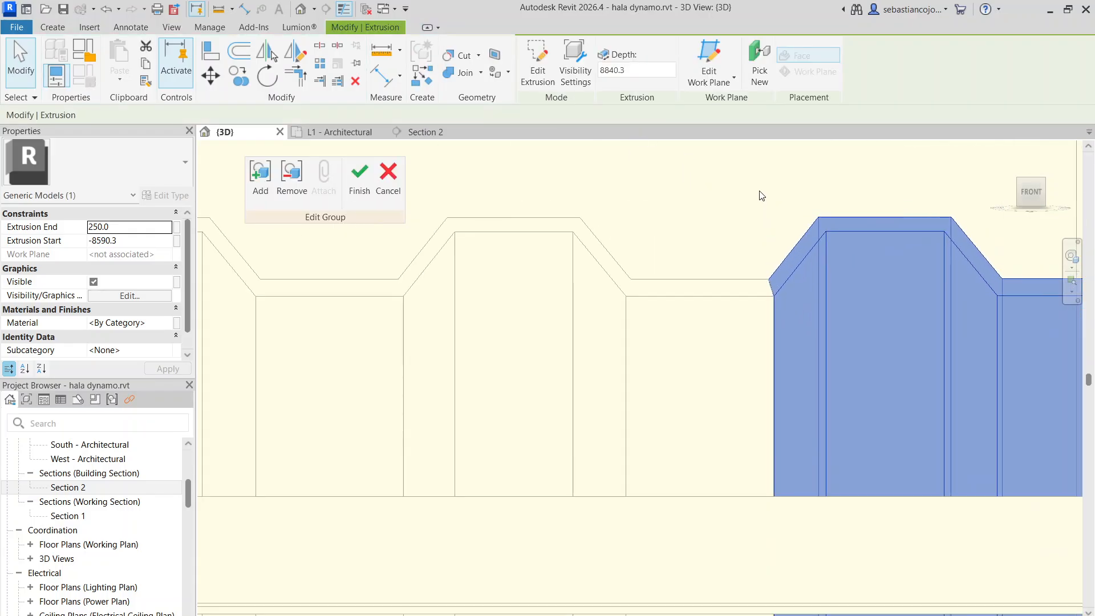
pyautogui.click(753, 240)
pyautogui.scroll(5, 765, 293)
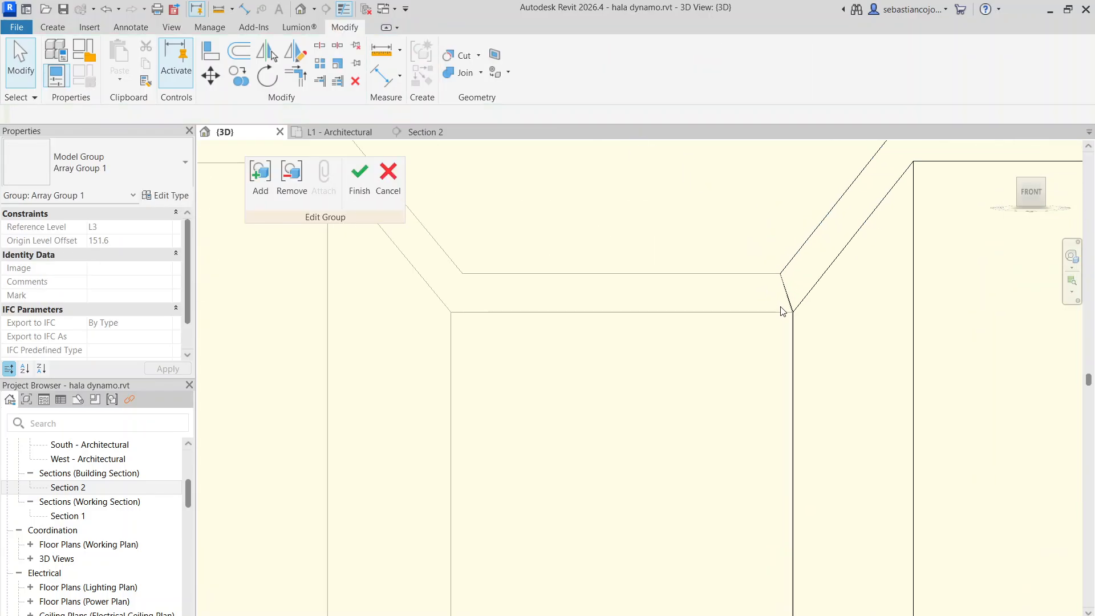
pyautogui.click(351, 181)
pyautogui.click(758, 228)
# Examine the joint between the two arrayed sheets at close range, selecting each sheet group in turn
pyautogui.scroll(-3, 736, 232)
pyautogui.scroll(2, 764, 240)
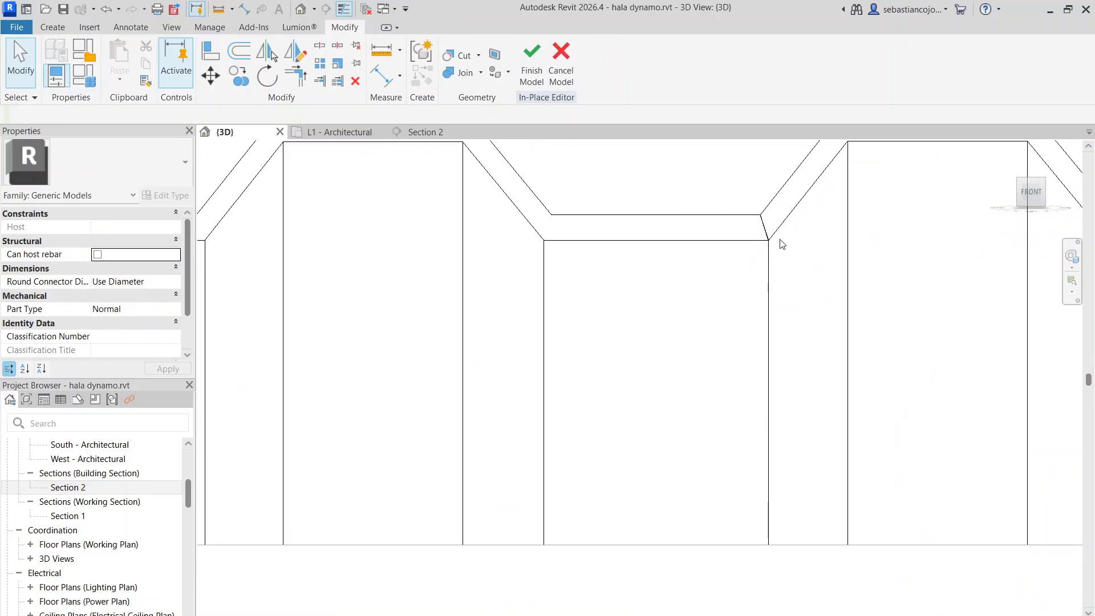
pyautogui.scroll(3, 781, 244)
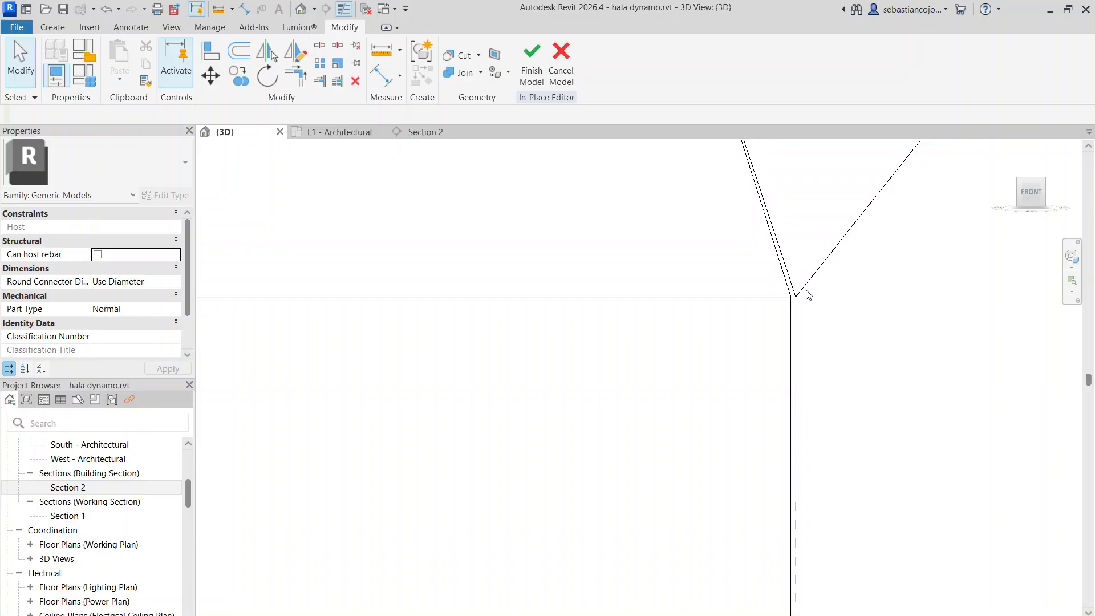
pyautogui.click(770, 422)
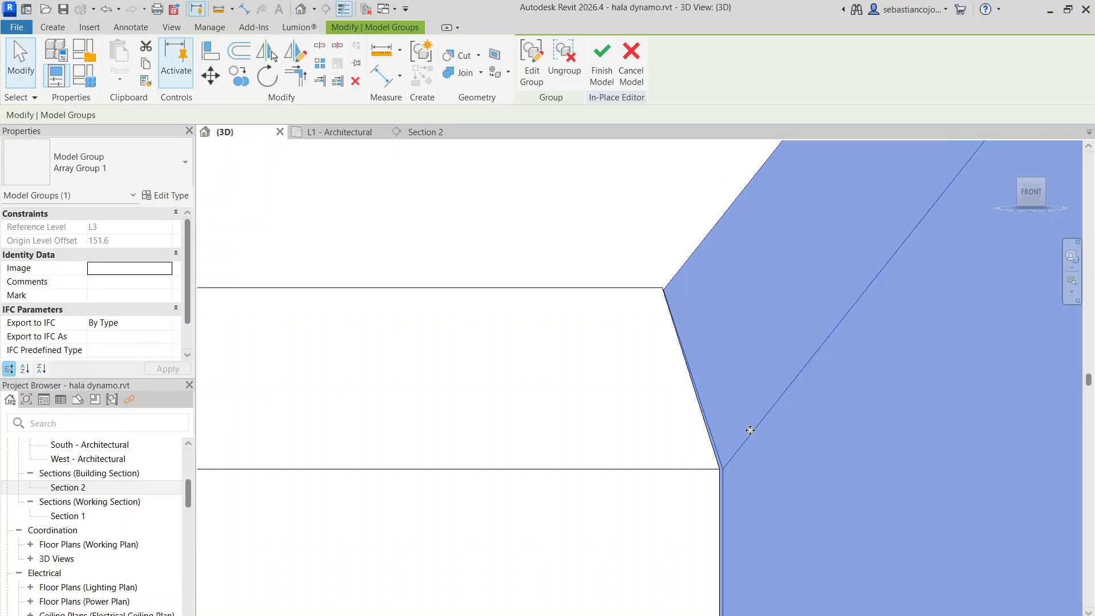
pyautogui.scroll(-3, 792, 348)
pyautogui.click(712, 395)
pyautogui.click(733, 394)
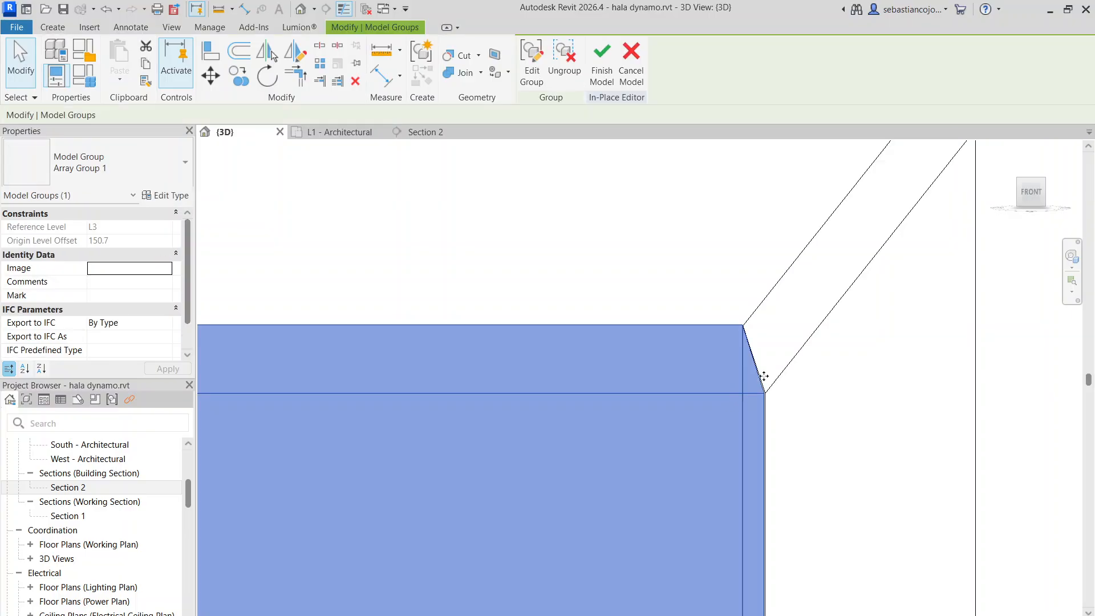
pyautogui.scroll(-2, 773, 376)
pyautogui.click(774, 376)
pyautogui.scroll(4, 774, 377)
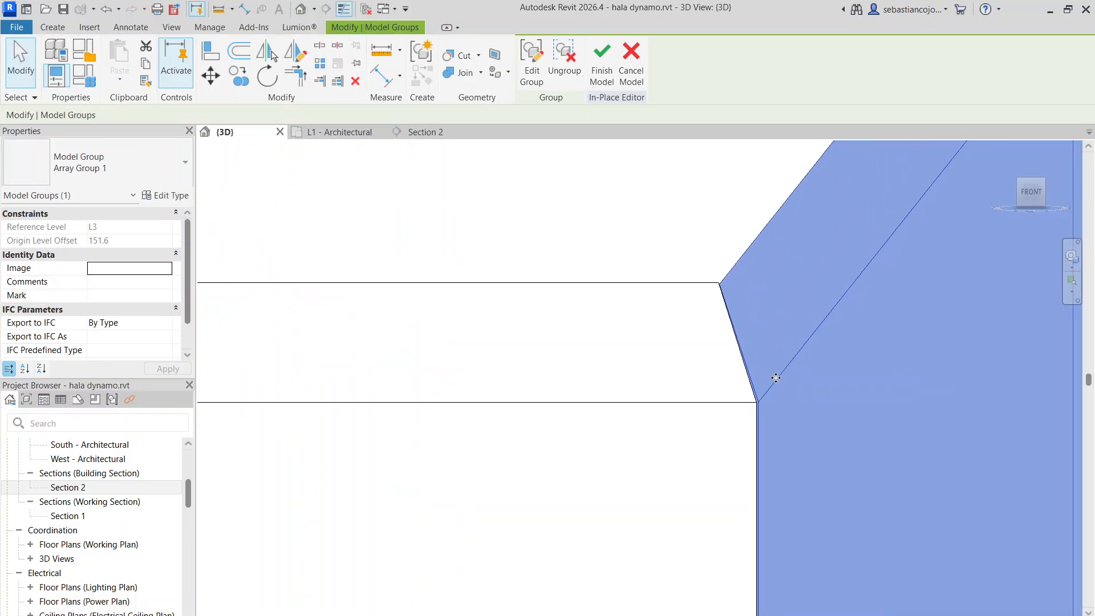
# Reopen the second sheet's array group and edit its extrusion sketch
pyautogui.doubleClick(775, 377)
pyautogui.scroll(-9, 776, 362)
pyautogui.keyDown('shift'); pyautogui.moveTo(781, 305); pyautogui.dragTo(786, 351, button='middle'); pyautogui.keyUp('shift')
pyautogui.scroll(-6, 786, 351)
pyautogui.scroll(4, 786, 381)
pyautogui.doubleClick(791, 365)
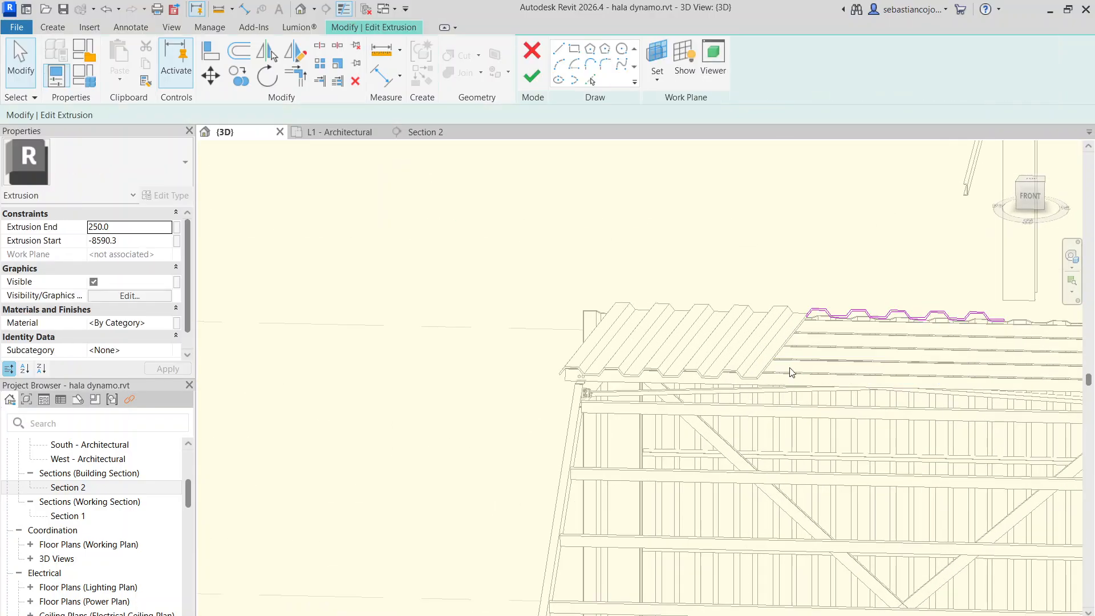
# Examine the corrugated profile's starting end line and its position relative to the first sheet's edge
pyautogui.scroll(8, 791, 357)
pyautogui.keyDown('shift'); pyautogui.moveTo(848, 233); pyautogui.dragTo(860, 201, button='middle'); pyautogui.keyUp('shift')
pyautogui.scroll(5, 757, 358)
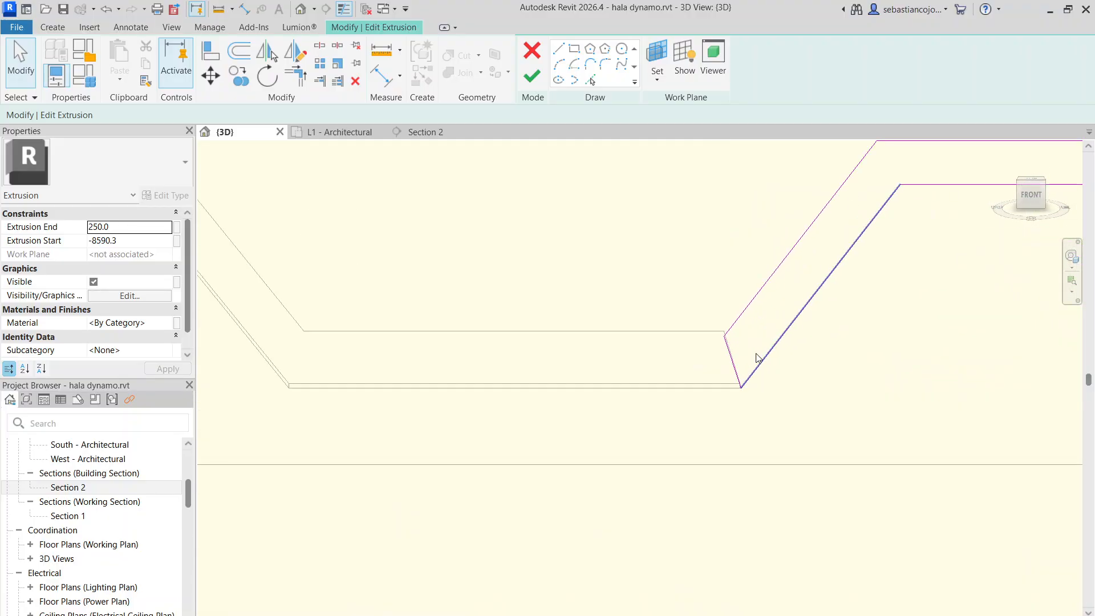
pyautogui.keyDown('shift'); pyautogui.moveTo(757, 358); pyautogui.dragTo(758, 360, button='middle'); pyautogui.keyUp('shift')
pyautogui.scroll(-5, 750, 359)
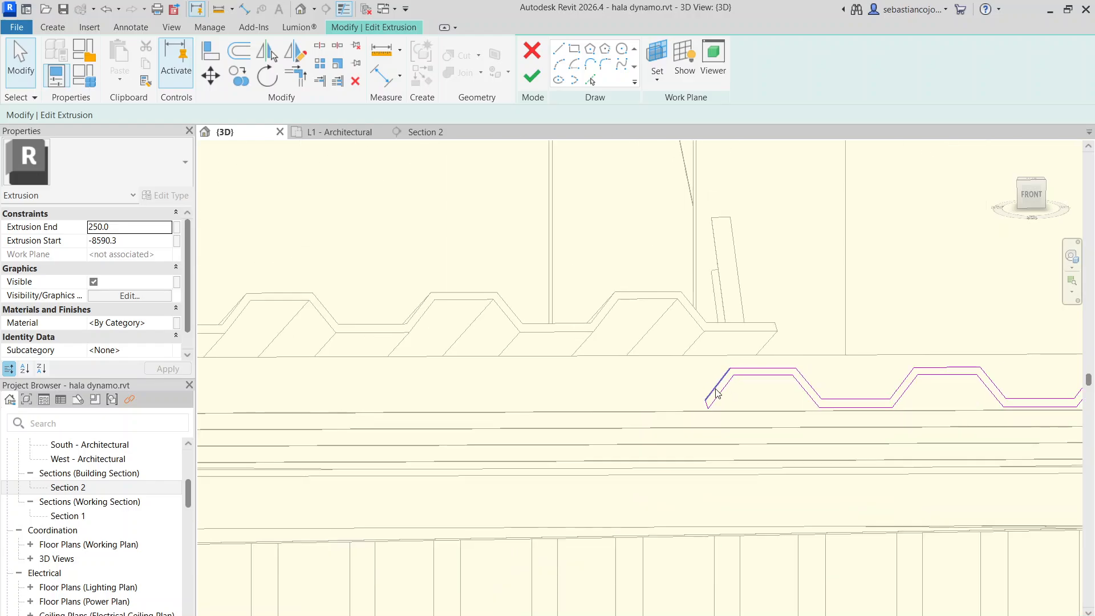
pyautogui.keyDown('shift'); pyautogui.moveTo(713, 388); pyautogui.dragTo(736, 371, button='middle'); pyautogui.keyUp('shift')
pyautogui.scroll(-6, 715, 370)
pyautogui.scroll(7, 702, 365)
# Examine the sketched profile against the roof purlins and first sheet from the front, above and oblique angles
pyautogui.click(1026, 197)
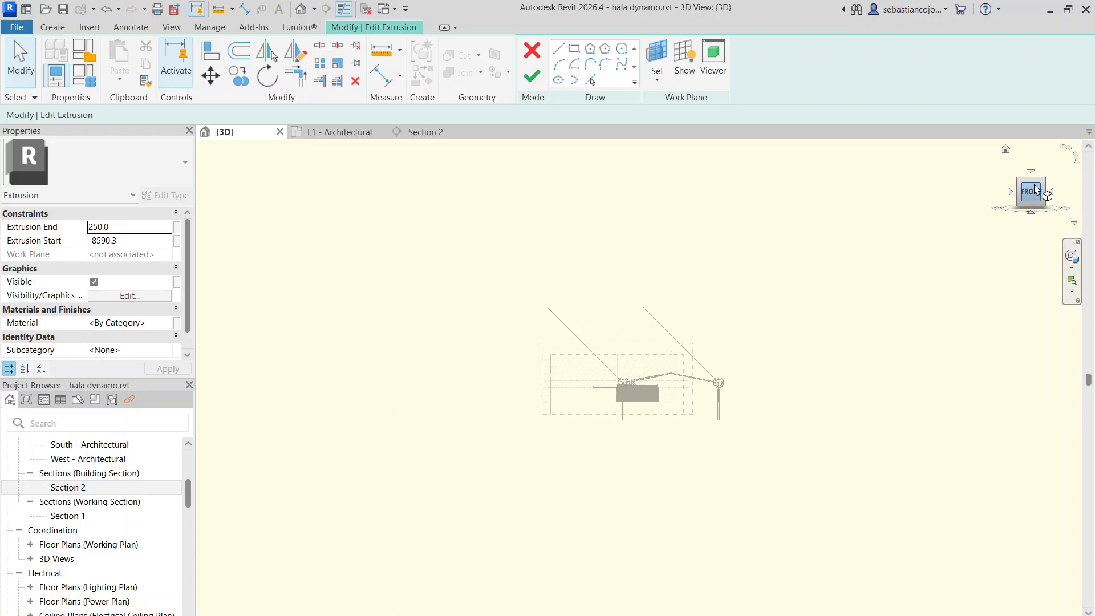
pyautogui.click(1028, 183)
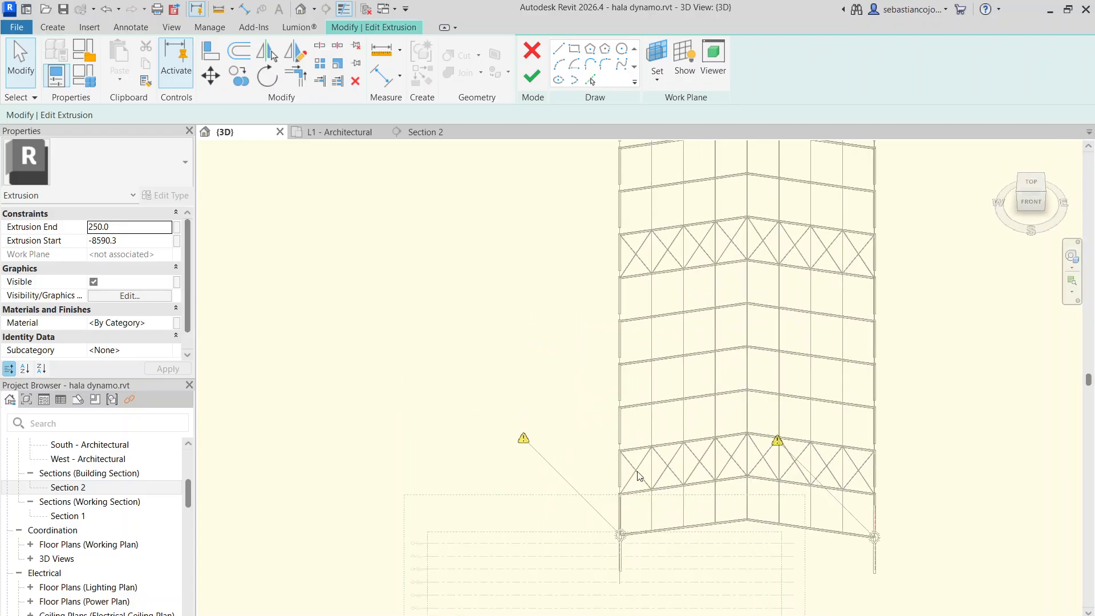
pyautogui.scroll(5, 706, 327)
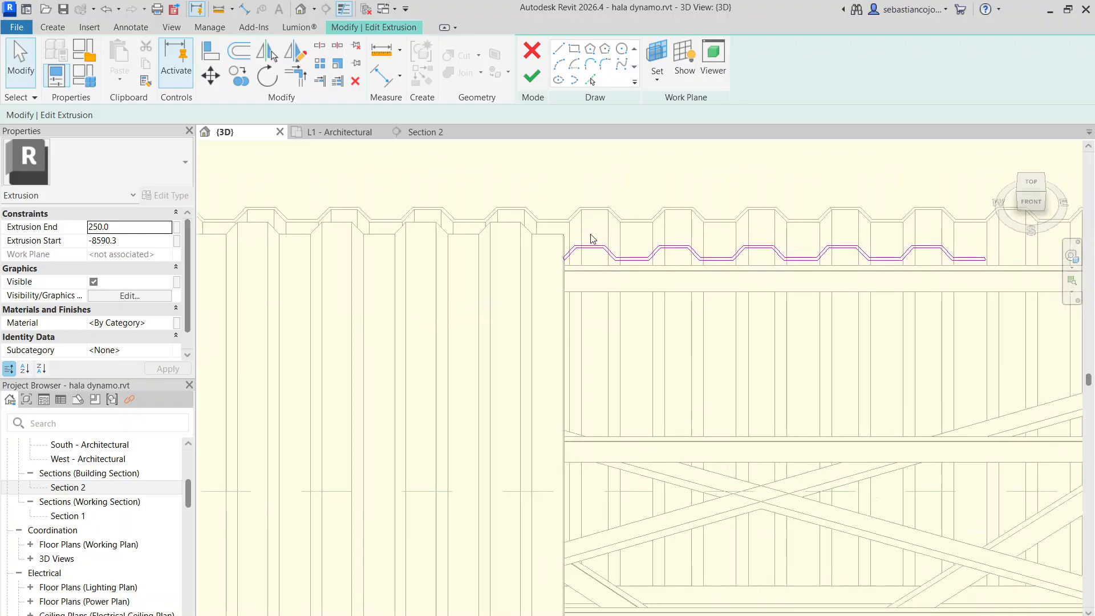
pyautogui.scroll(-3, 645, 329)
pyautogui.keyDown('shift'); pyautogui.moveTo(645, 329); pyautogui.dragTo(653, 300, button='middle'); pyautogui.keyUp('shift')
pyautogui.scroll(-4, 645, 340)
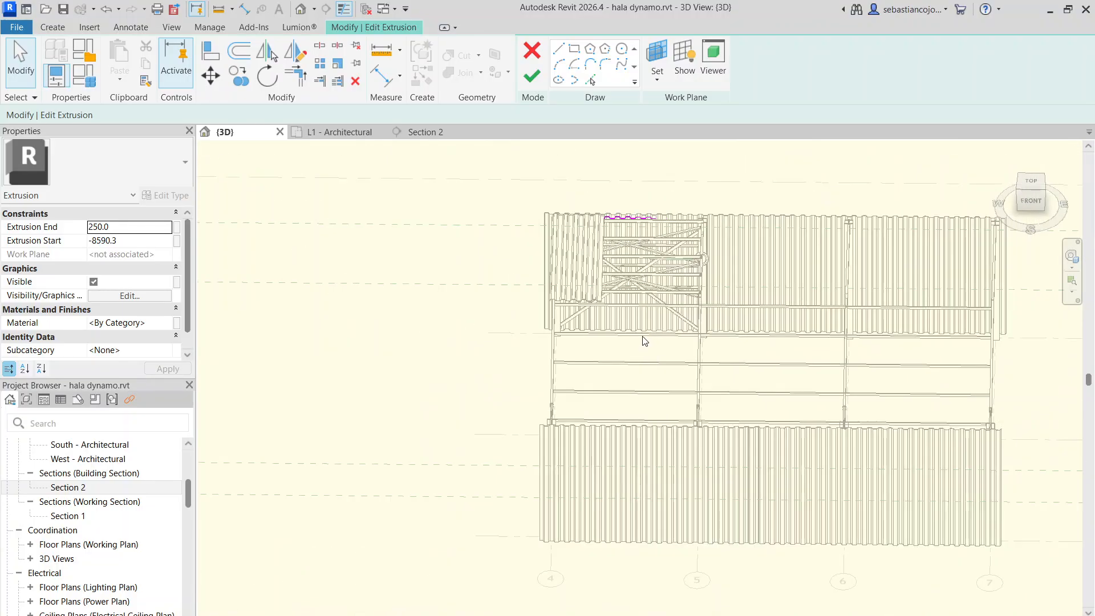
pyautogui.keyDown('shift'); pyautogui.moveTo(645, 339); pyautogui.dragTo(626, 504, button='middle'); pyautogui.keyUp('shift')
pyautogui.scroll(5, 541, 341)
pyautogui.scroll(1, 625, 427)
pyautogui.keyDown('shift'); pyautogui.moveTo(625, 428); pyautogui.dragTo(650, 345, button='middle'); pyautogui.keyUp('shift')
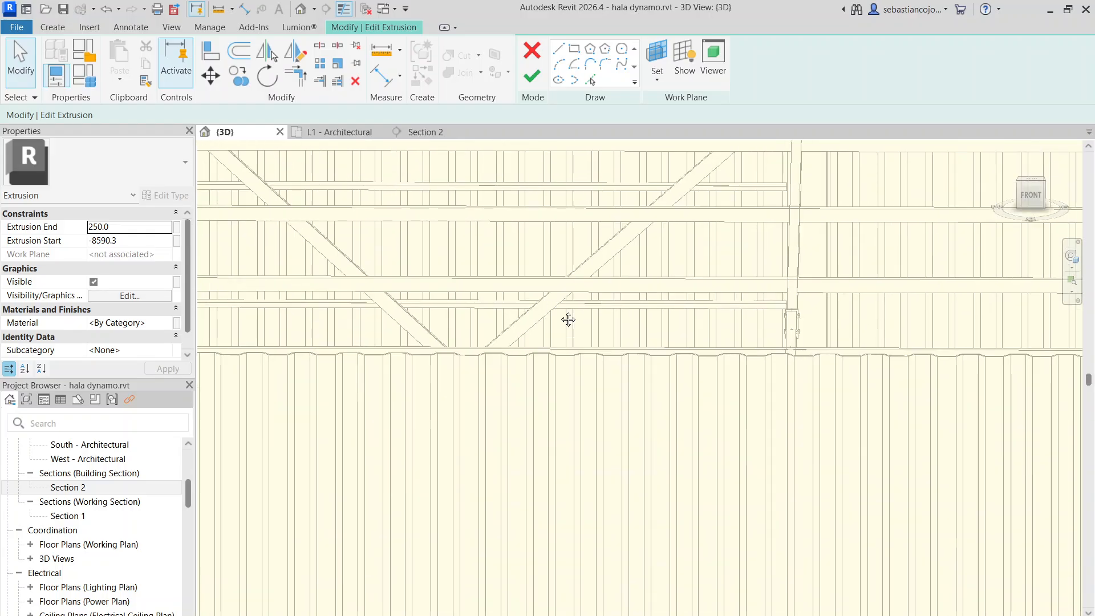
pyautogui.moveTo(568, 319); pyautogui.dragTo(636, 572, button='middle')
pyautogui.scroll(3, 495, 263)
pyautogui.keyDown('shift'); pyautogui.moveTo(519, 297); pyautogui.dragTo(529, 266, button='middle'); pyautogui.keyUp('shift')
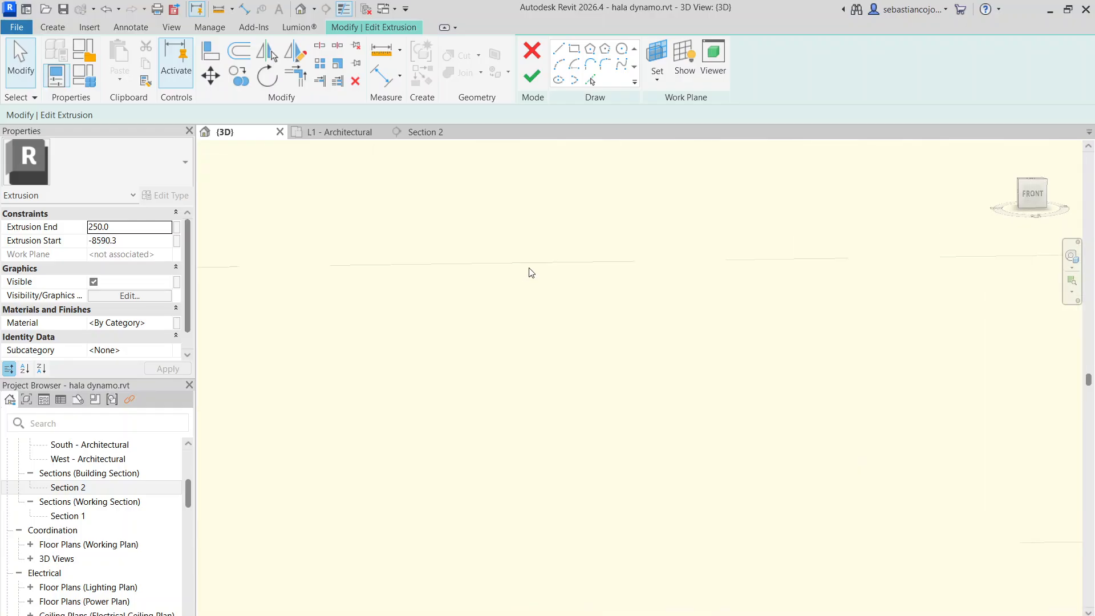
pyautogui.scroll(-5, 528, 267)
pyautogui.moveTo(718, 167); pyautogui.dragTo(626, 294, button='middle')
pyautogui.scroll(6, 626, 295)
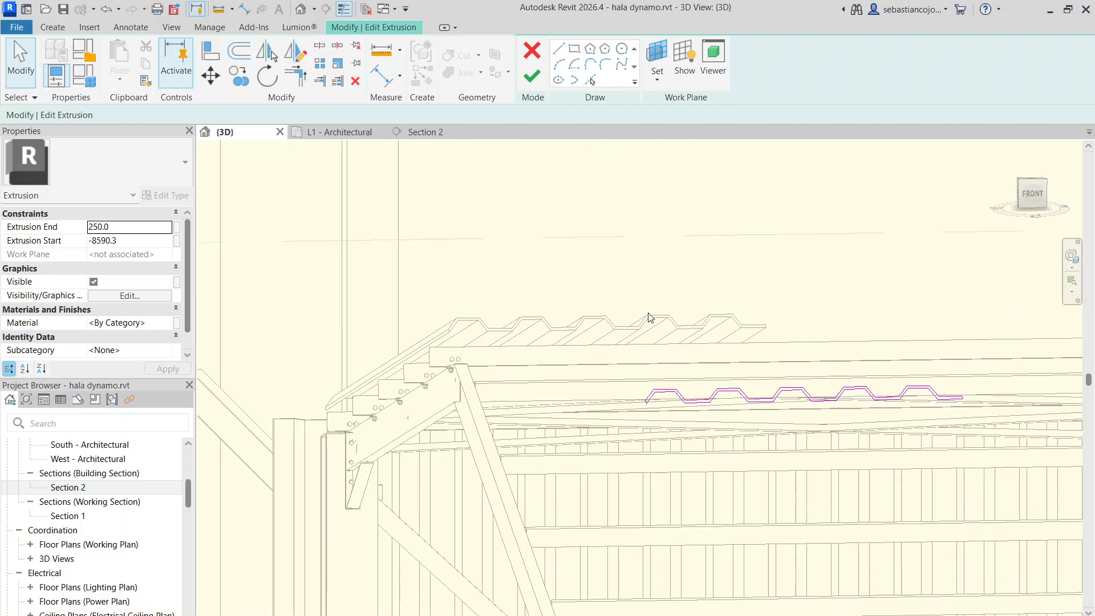
pyautogui.moveTo(720, 343)
pyautogui.keyDown('shift'); pyautogui.mouseDown(button='middle')
pyautogui.moveTo(667, 340)
pyautogui.moveTo(651, 358)
pyautogui.mouseUp(button='middle'); pyautogui.keyUp('shift')
pyautogui.scroll(-5, 676, 331)
pyautogui.scroll(4, 630, 313)
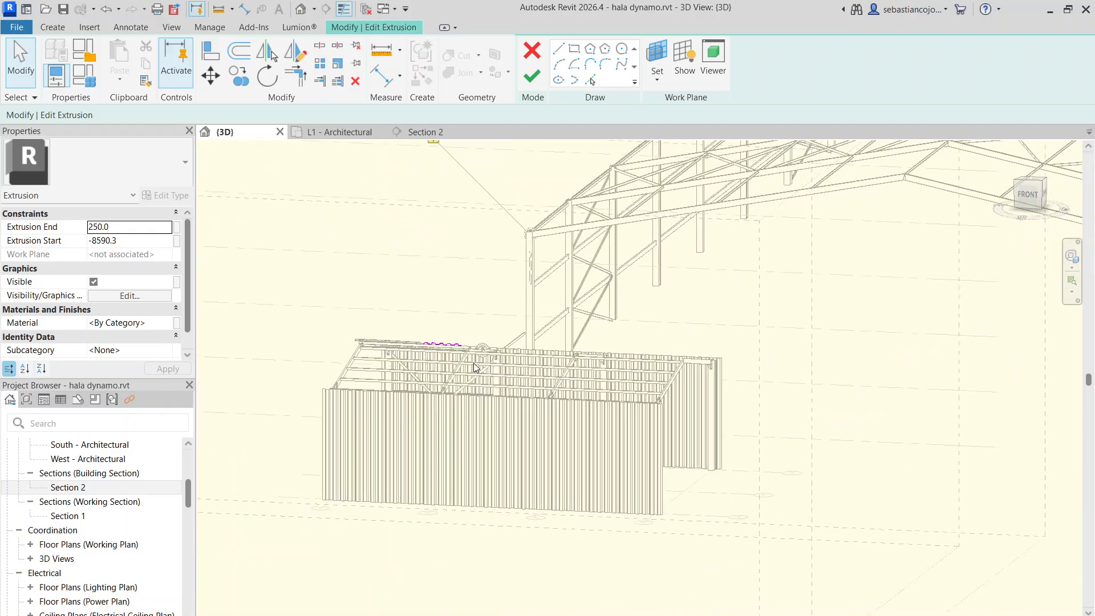
# Close the second sheet's extrusion sketch, finish editing its group and select the neighbouring array group
pyautogui.click(539, 86)
pyautogui.scroll(2, 441, 358)
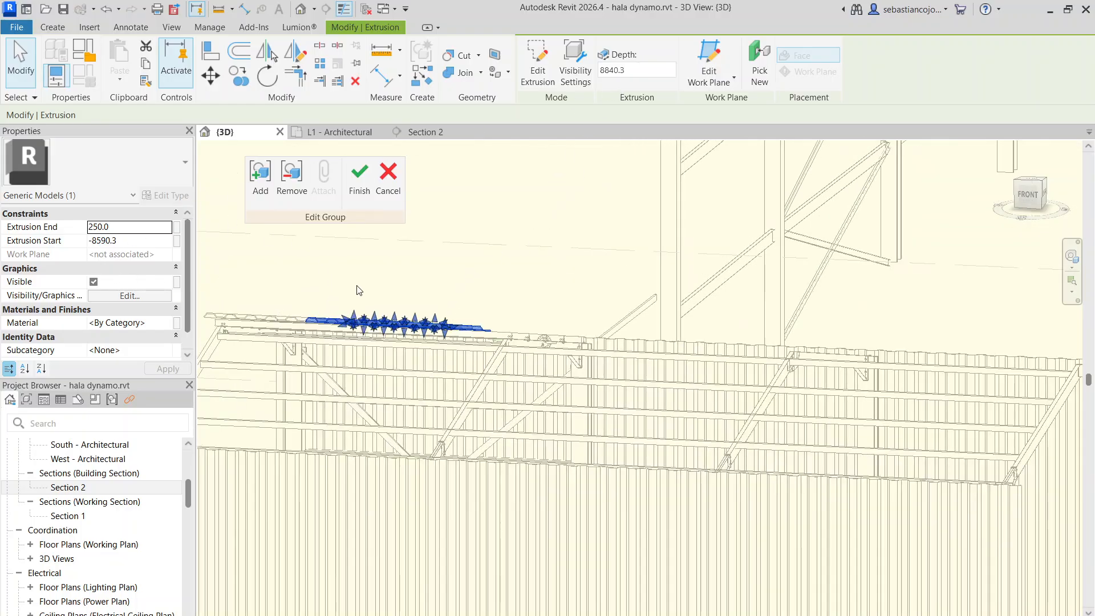
pyautogui.scroll(-3, 436, 289)
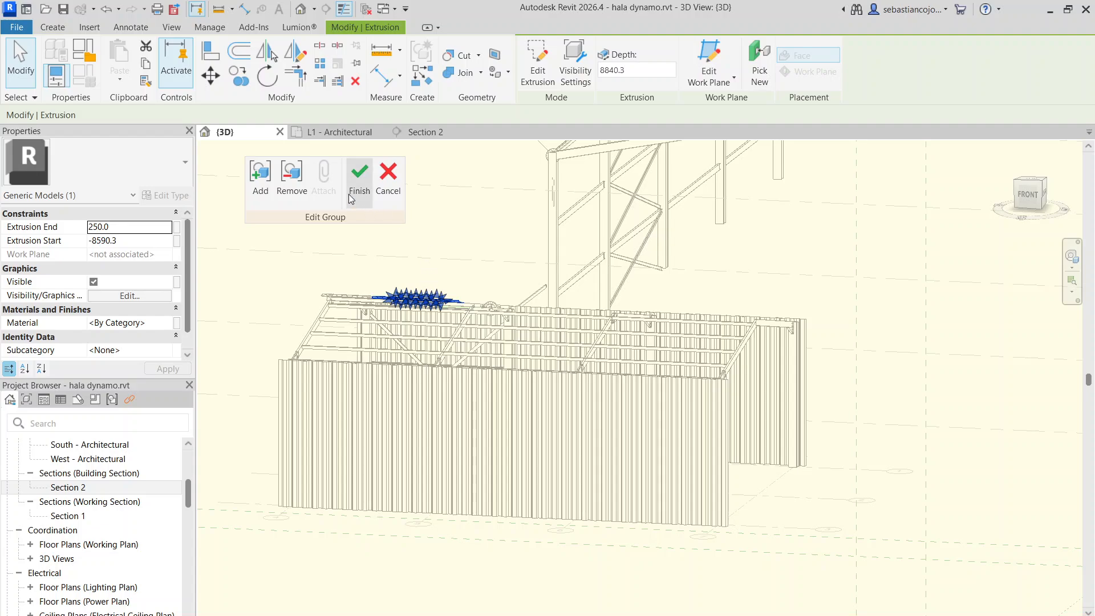
pyautogui.click(415, 297)
# Check the sheet array's coverage along the roof slope, then finish the in-place roof sheet model
pyautogui.scroll(3, 415, 297)
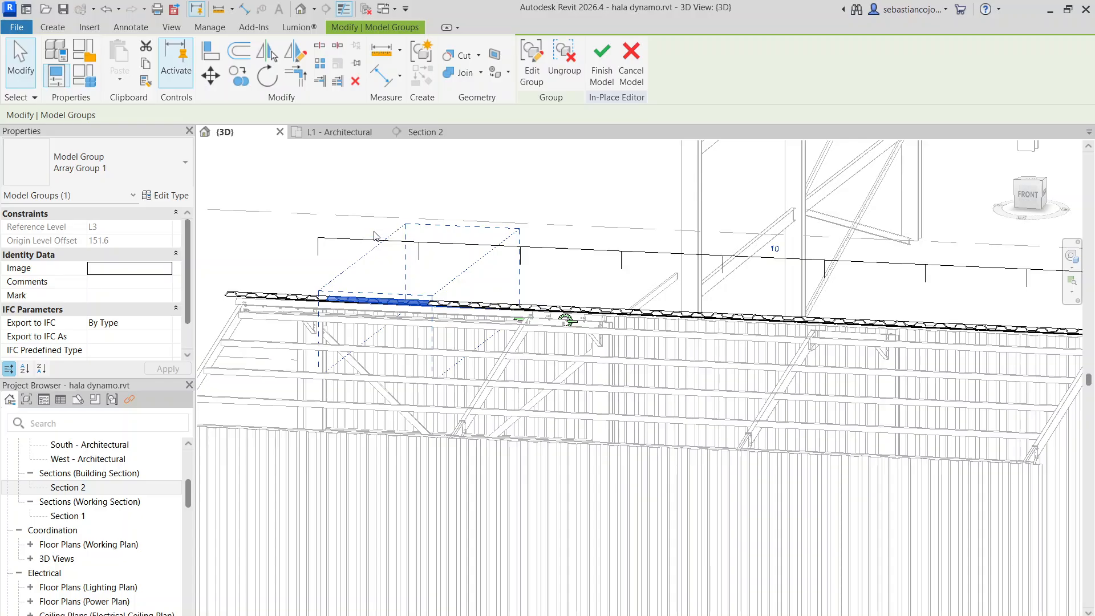
pyautogui.scroll(-3, 684, 292)
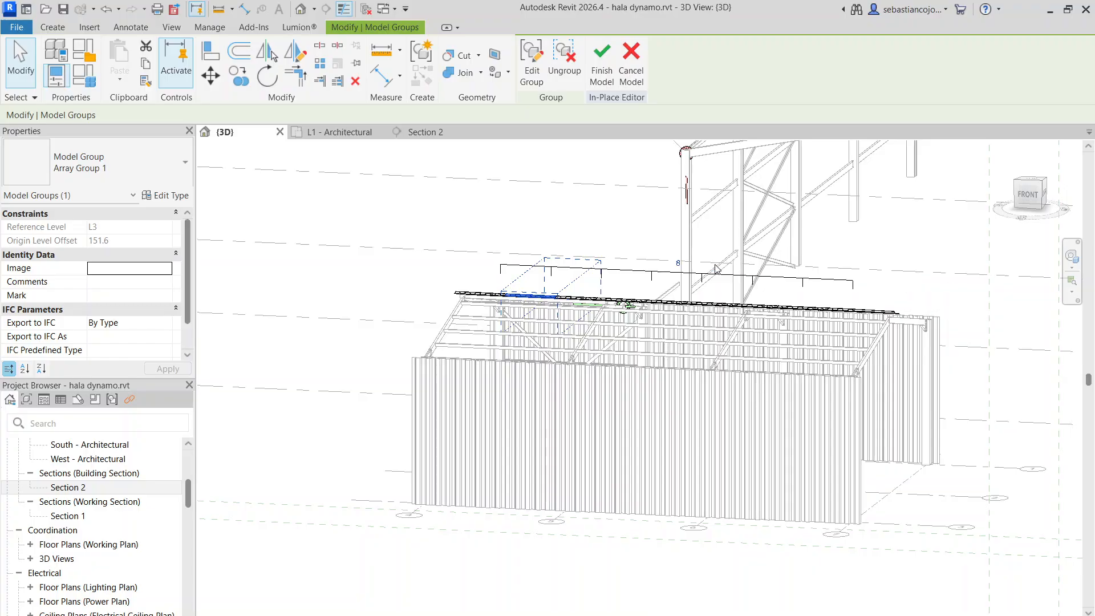
pyautogui.keyDown('shift'); pyautogui.moveTo(742, 288); pyautogui.dragTo(526, 245, button='middle'); pyautogui.keyUp('shift')
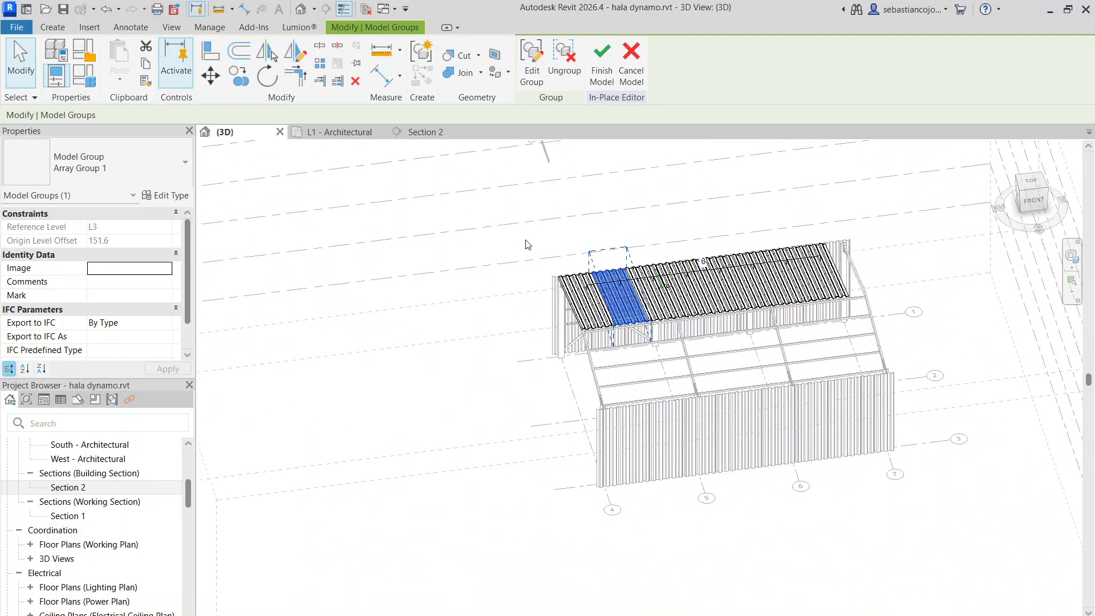
pyautogui.scroll(2, 525, 246)
pyautogui.keyDown('shift'); pyautogui.moveTo(644, 291); pyautogui.dragTo(748, 297, button='middle'); pyautogui.keyUp('shift')
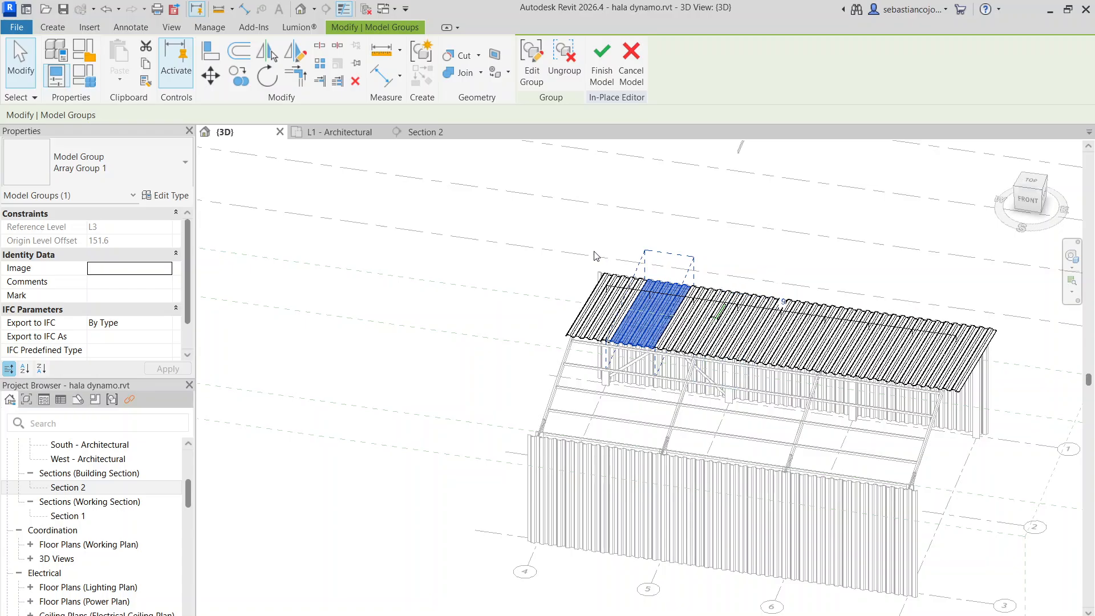
pyautogui.scroll(3, 596, 256)
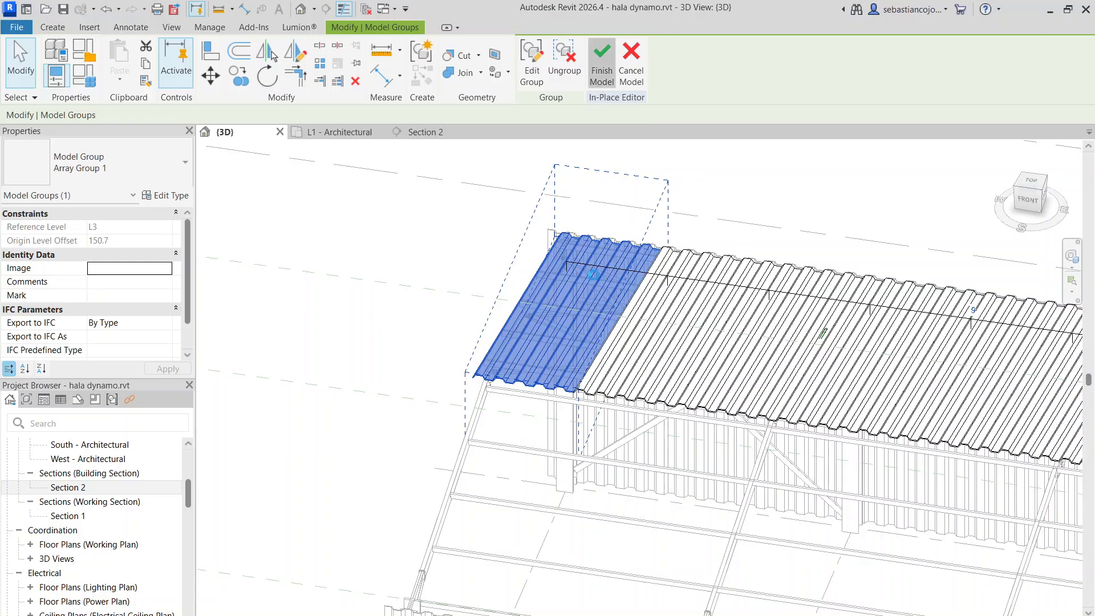
pyautogui.scroll(3, 574, 231)
pyautogui.moveTo(559, 241); pyautogui.dragTo(530, 238)
pyautogui.scroll(-4, 542, 260)
pyautogui.click(639, 313)
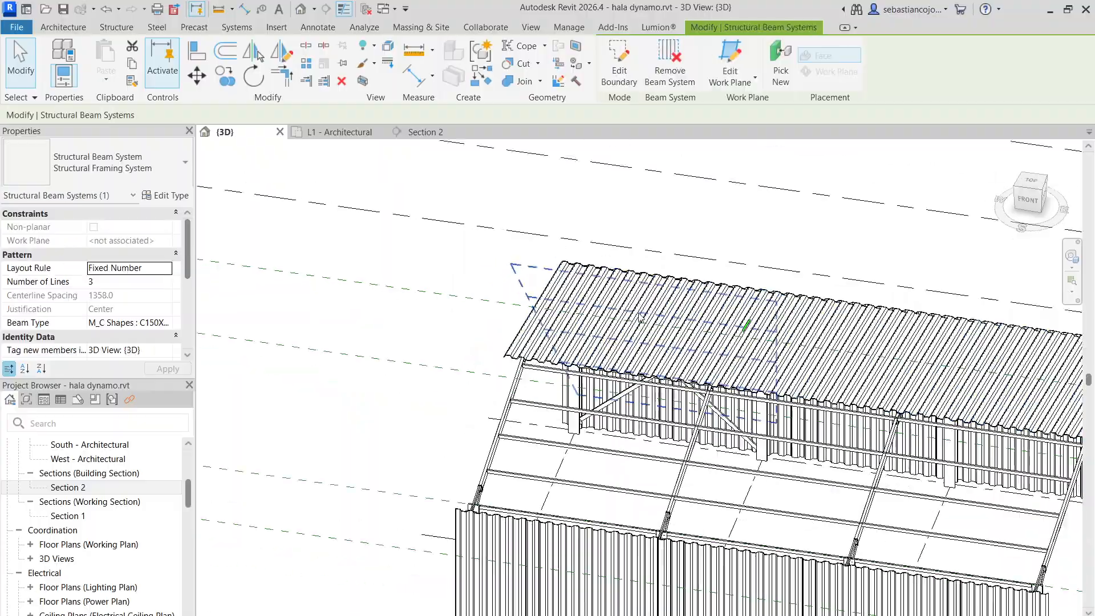
pyautogui.scroll(-4, 780, 365)
pyautogui.keyDown('shift'); pyautogui.moveTo(761, 416); pyautogui.dragTo(707, 468, button='middle'); pyautogui.keyUp('shift')
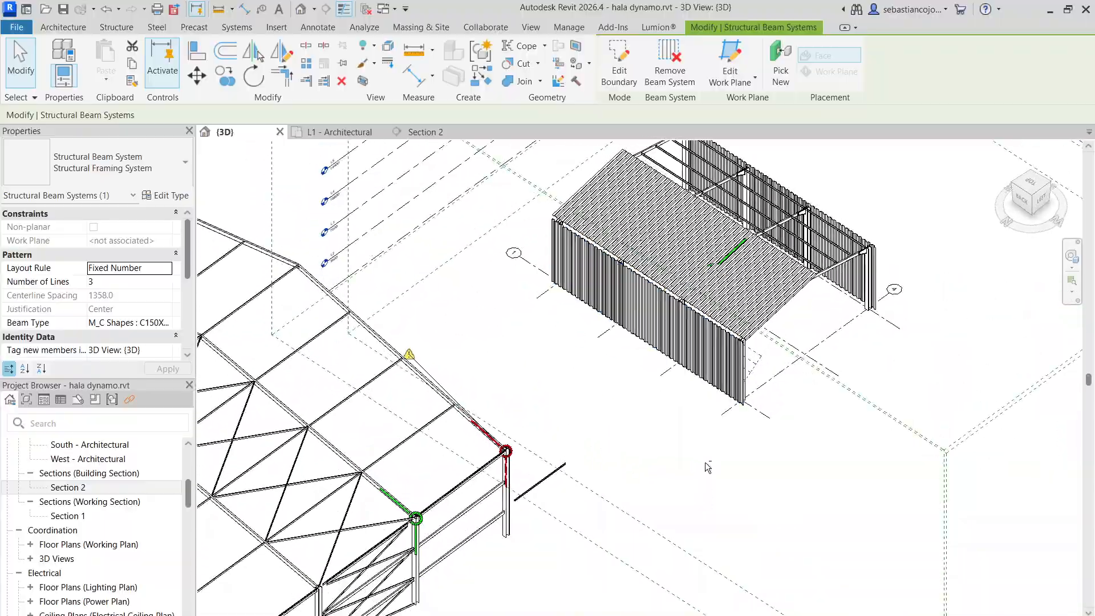
# Reopen the in-place roof sheeting and edit the end sheet's array group, selecting its extrusion
pyautogui.scroll(6, 707, 467)
pyautogui.click(656, 368)
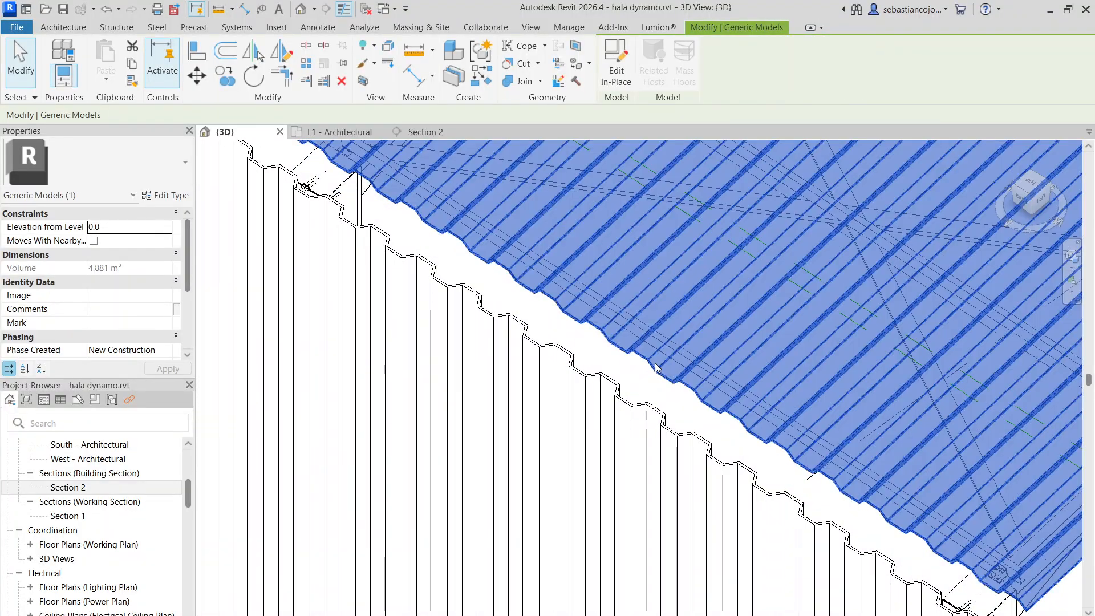
pyautogui.doubleClick(658, 379)
pyautogui.scroll(-3, 657, 379)
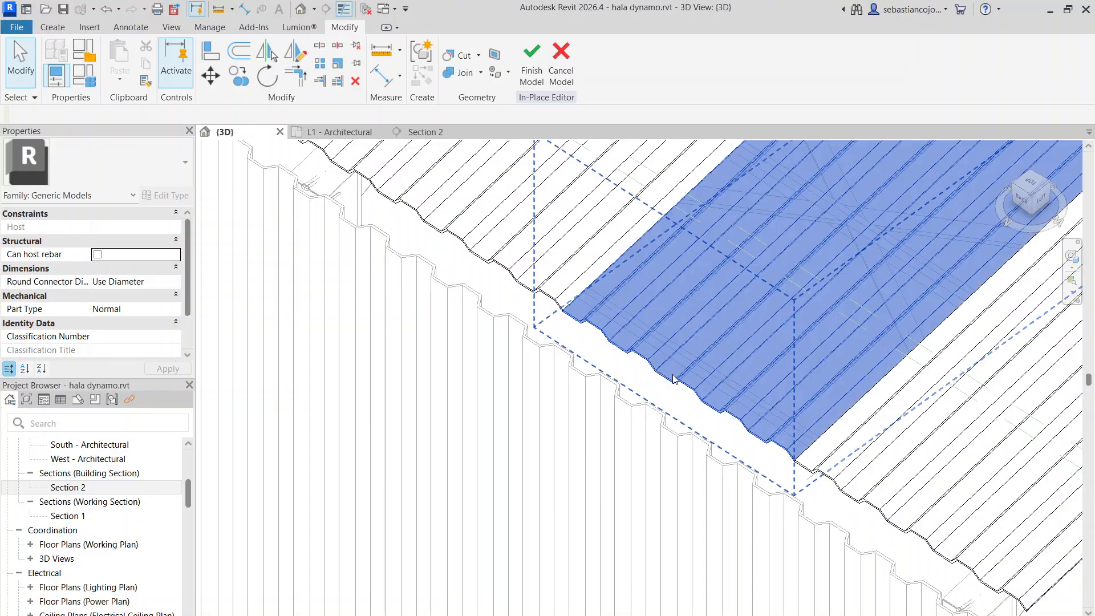
pyautogui.click(736, 427)
pyautogui.doubleClick(736, 427)
pyautogui.click(738, 429)
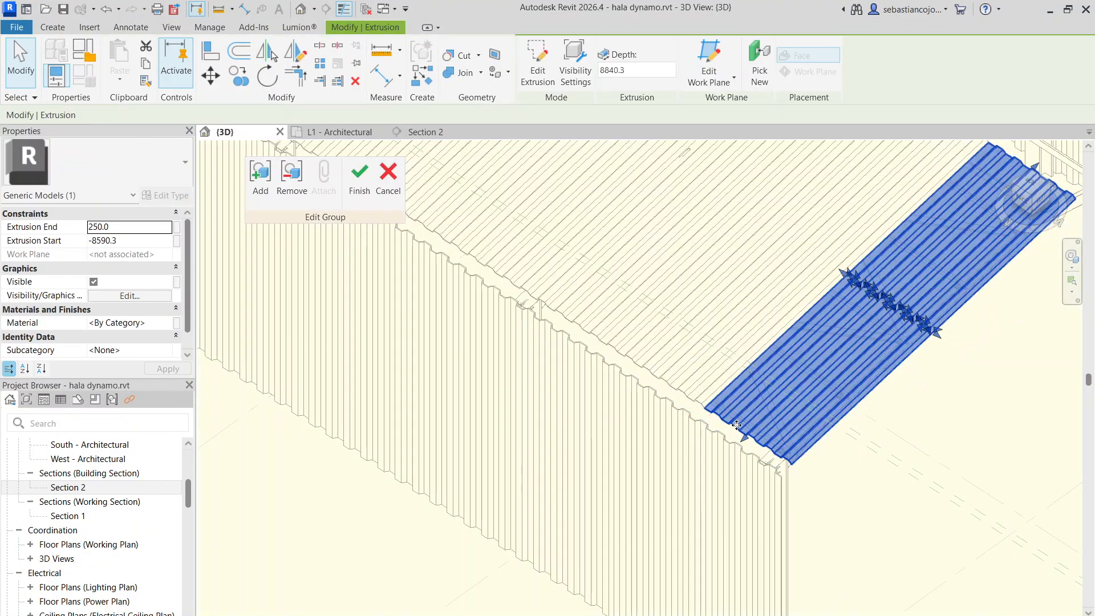
# Extend the sheet's eave end past the side wall to an extrusion end of about 584 mm, then finish the group and in-place model
pyautogui.scroll(4, 742, 435)
pyautogui.moveTo(698, 471); pyautogui.dragTo(702, 477)
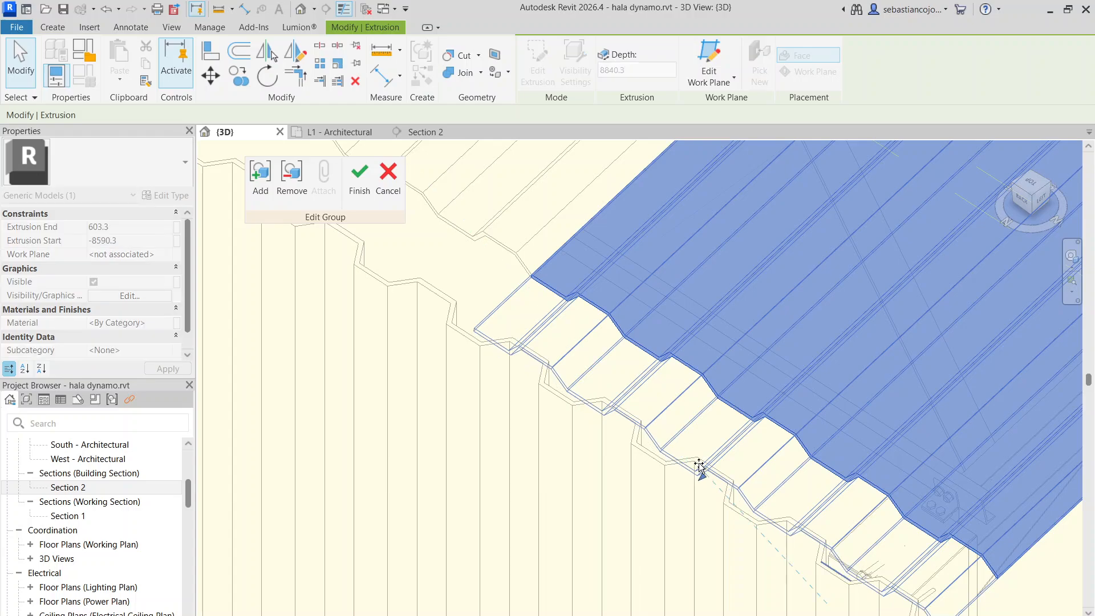
pyautogui.scroll(-5, 692, 448)
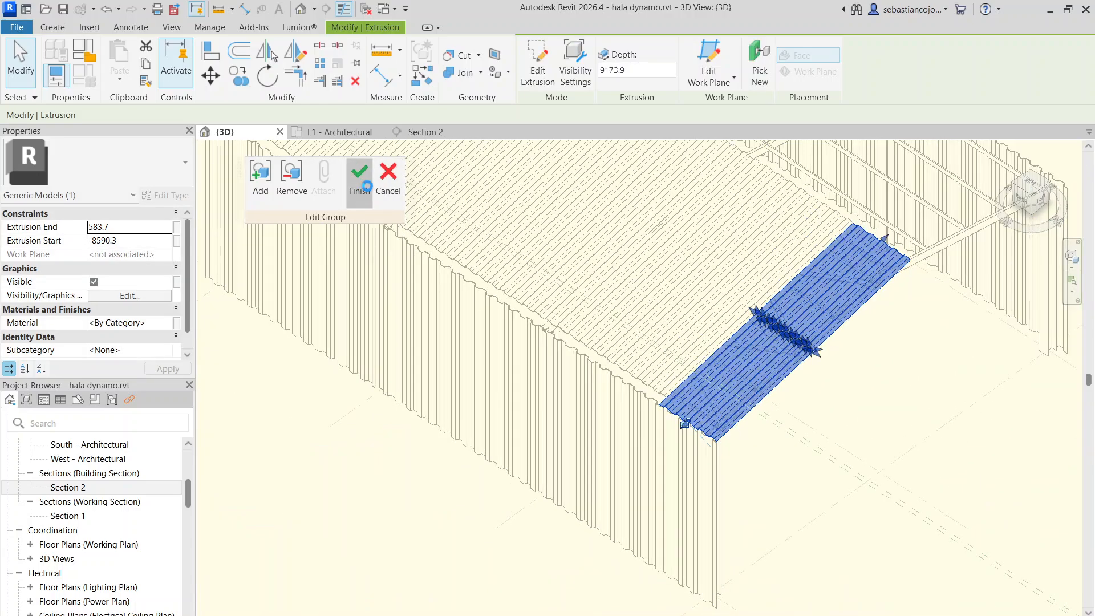
pyautogui.click(360, 181)
pyautogui.press('Escape')
pyautogui.scroll(-5, 731, 424)
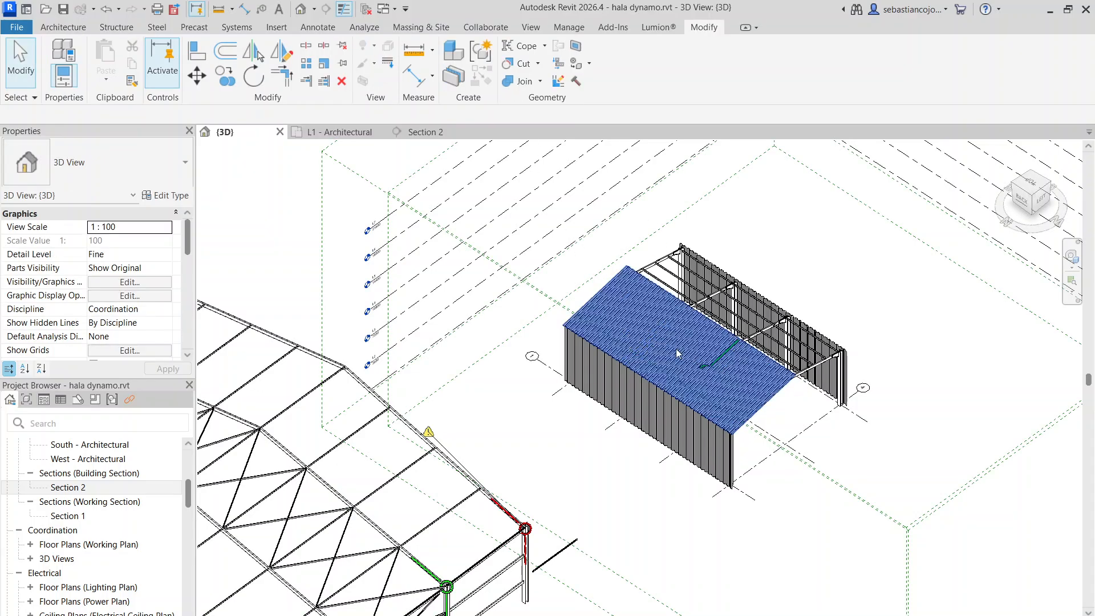
# Mirror a copy of the roof sheeting in top view about an axis drawn along the middle grid line
pyautogui.click(741, 370)
pyautogui.click(679, 425)
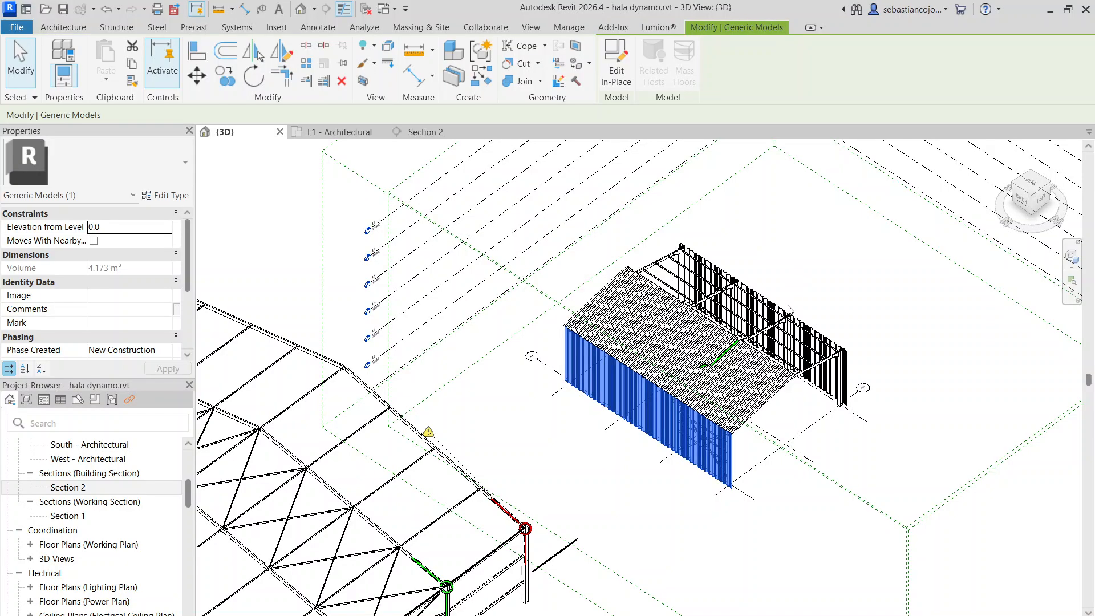
pyautogui.click(705, 336)
pyautogui.keyDown('shift'); pyautogui.moveTo(705, 335); pyautogui.dragTo(666, 350, button='middle'); pyautogui.keyUp('shift')
pyautogui.scroll(6, 666, 350)
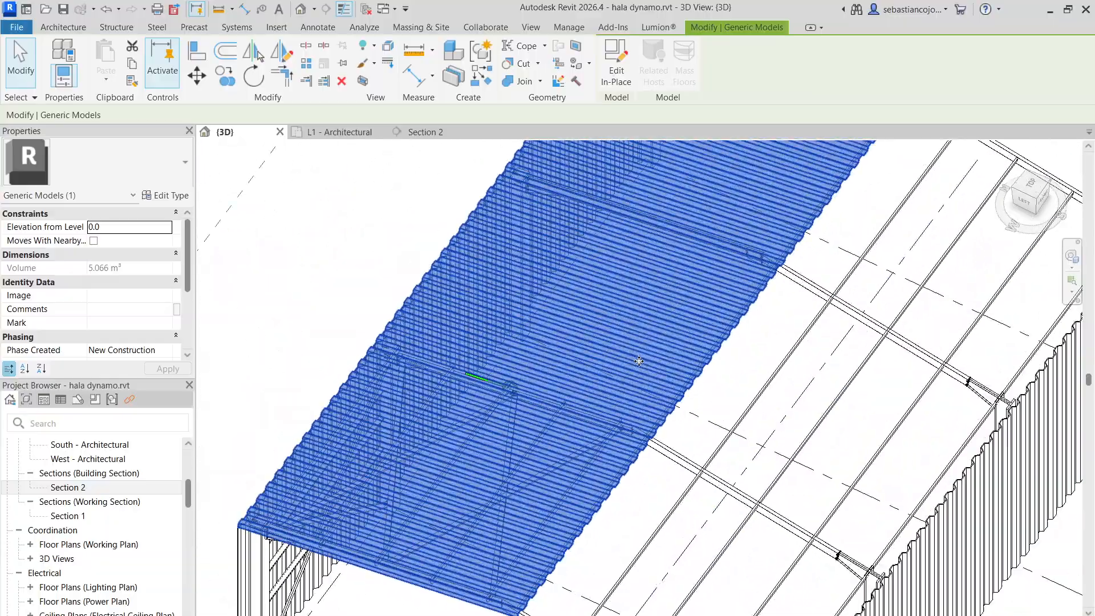
pyautogui.scroll(2, 668, 351)
pyautogui.scroll(-8, 690, 348)
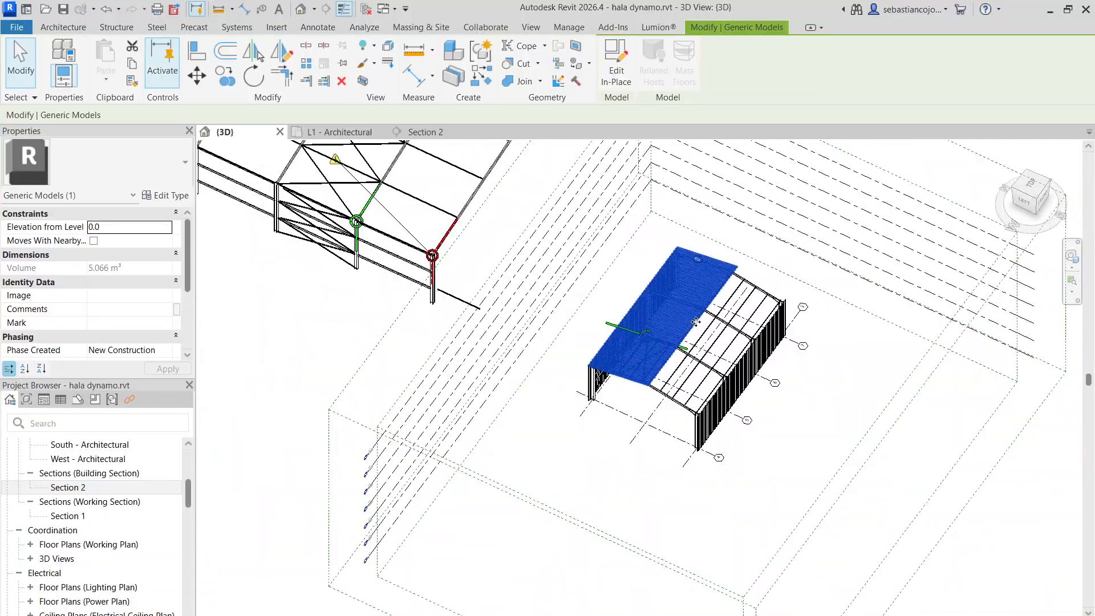
pyautogui.click(1030, 185)
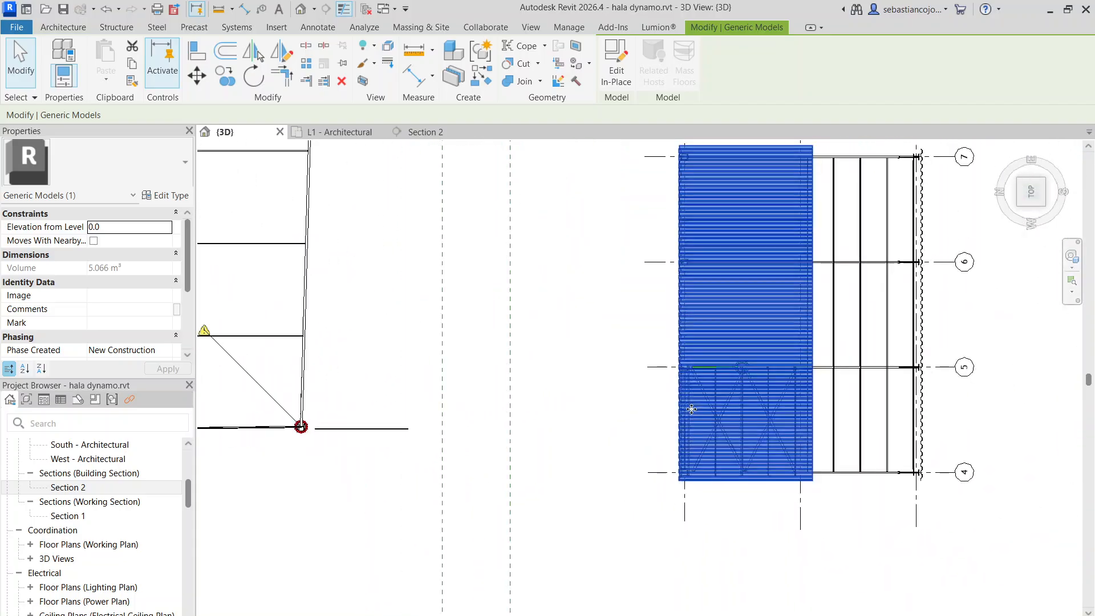
pyautogui.click(285, 58)
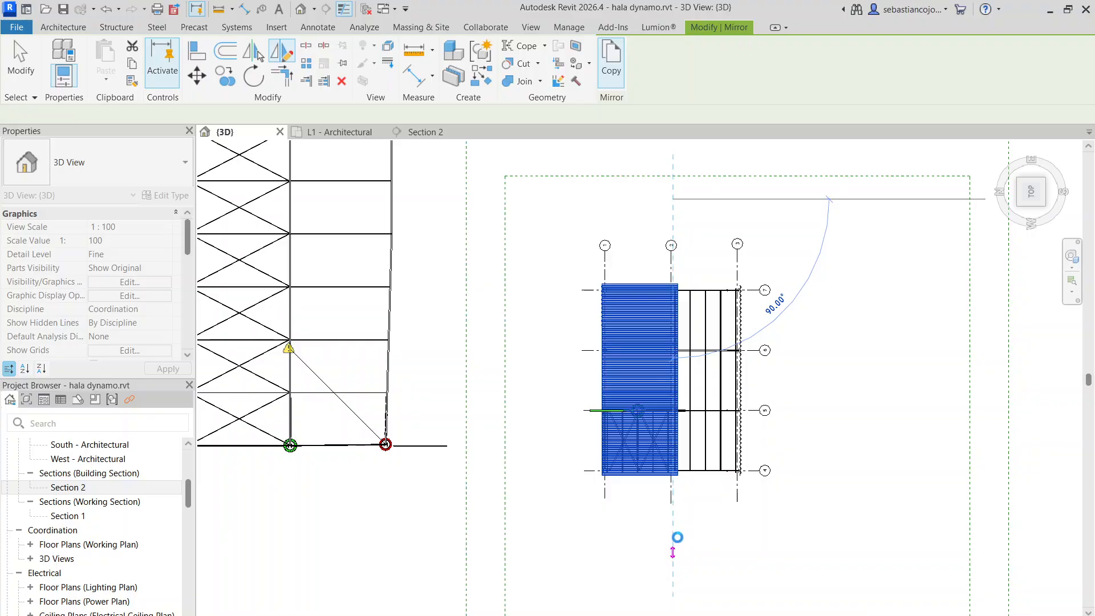
pyautogui.click(673, 552)
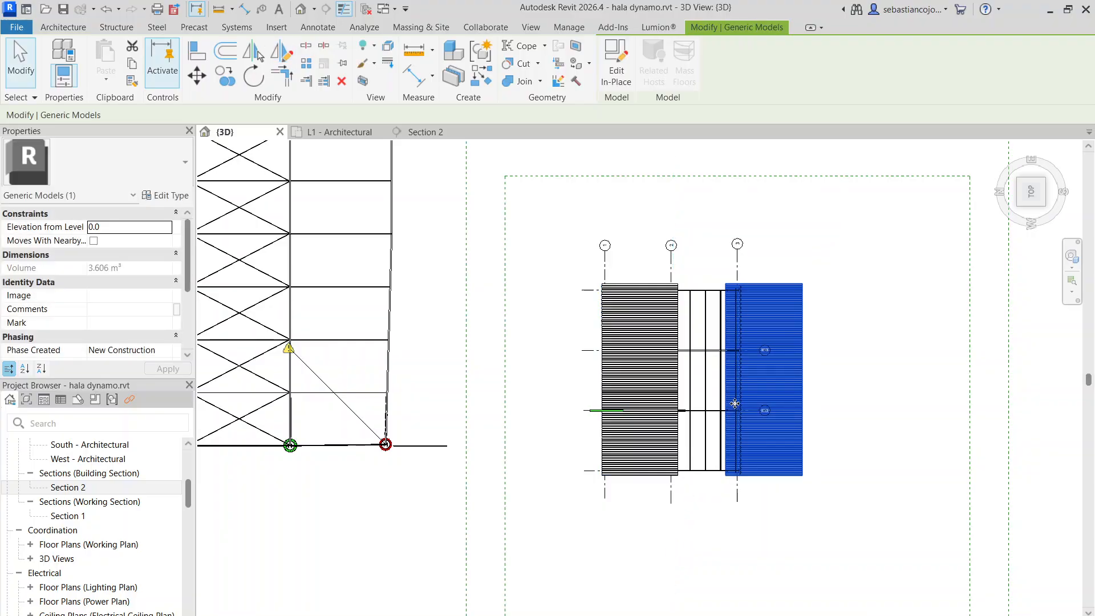
# Move the mirrored sheeting so its inner edge meets the ridge edge of the original sheeting
pyautogui.scroll(5, 719, 285)
pyautogui.scroll(1, 720, 285)
pyautogui.scroll(-3, 707, 310)
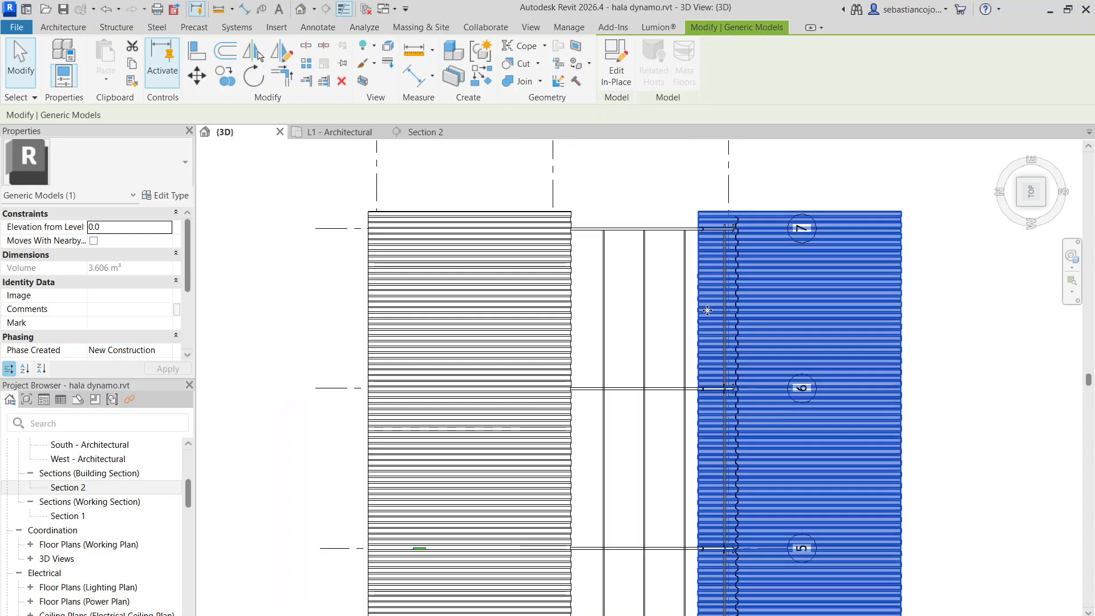
pyautogui.moveTo(692, 303); pyautogui.dragTo(569, 308)
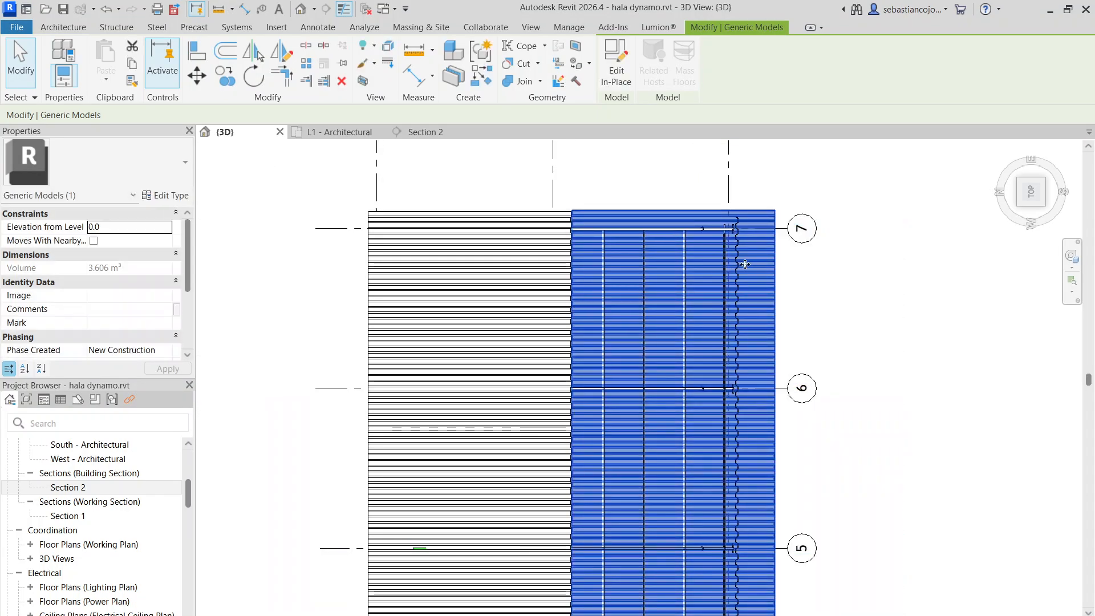
# Examine the mirrored sheeting's slope and height against the rafters and purlins from the gable end and oblique angles
pyautogui.scroll(-3, 774, 311)
pyautogui.click(830, 444)
pyautogui.keyDown('shift'); pyautogui.moveTo(830, 444); pyautogui.dragTo(763, 395, button='middle'); pyautogui.keyUp('shift')
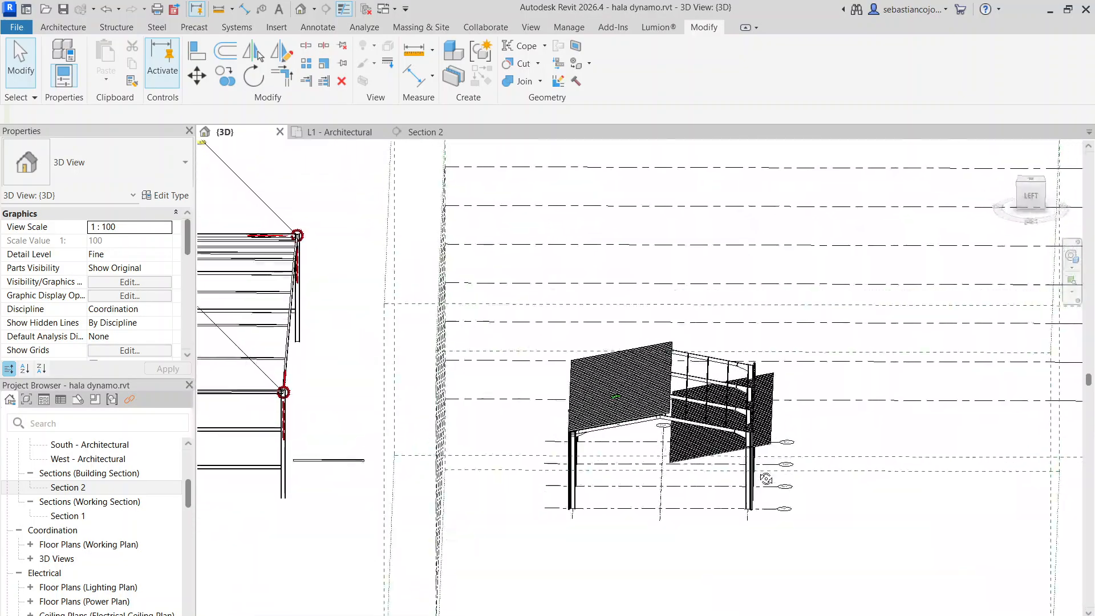
pyautogui.keyDown('shift'); pyautogui.moveTo(766, 479); pyautogui.dragTo(790, 287, button='middle'); pyautogui.keyUp('shift')
pyautogui.click(768, 394)
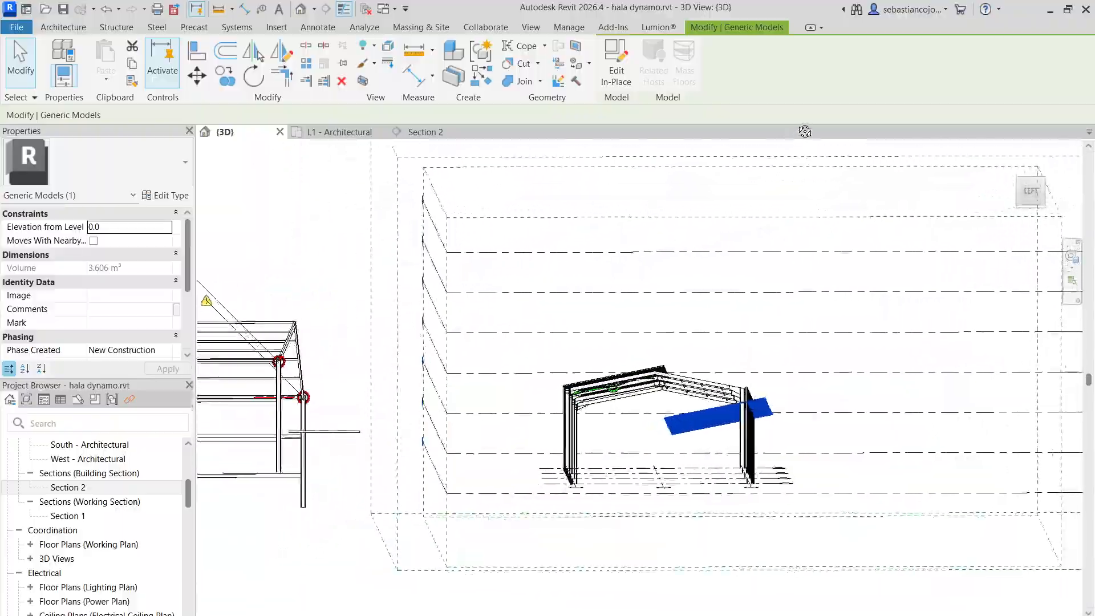
pyautogui.keyDown('shift'); pyautogui.moveTo(779, 396); pyautogui.dragTo(827, 171, button='middle'); pyautogui.keyUp('shift')
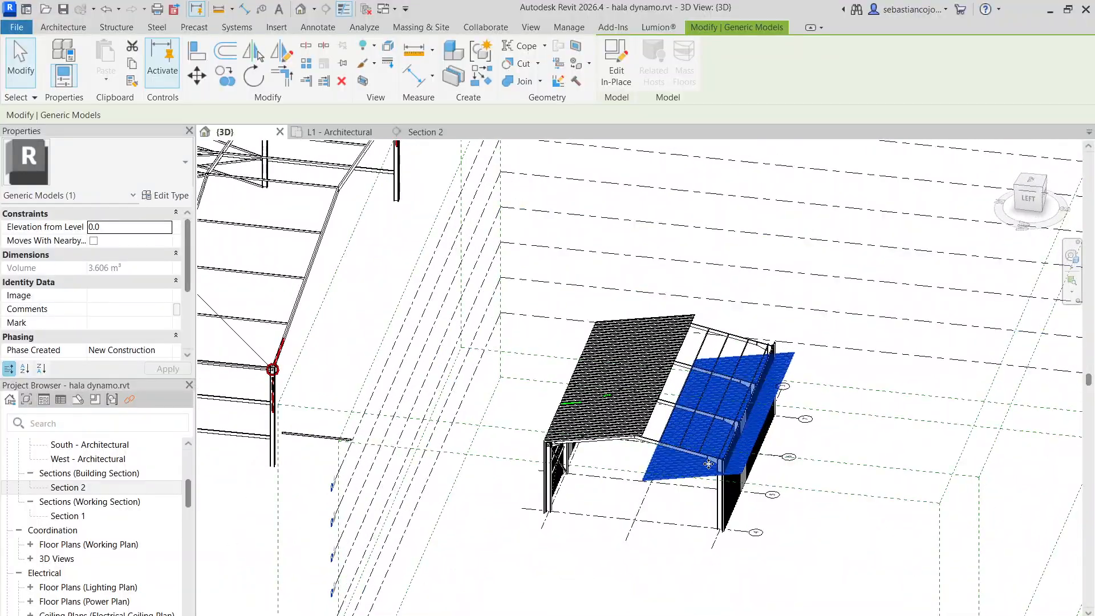
pyautogui.scroll(3, 708, 464)
pyautogui.scroll(-3, 673, 414)
pyautogui.keyDown('shift'); pyautogui.moveTo(682, 419); pyautogui.dragTo(761, 372, button='middle'); pyautogui.keyUp('shift')
pyautogui.scroll(2, 726, 445)
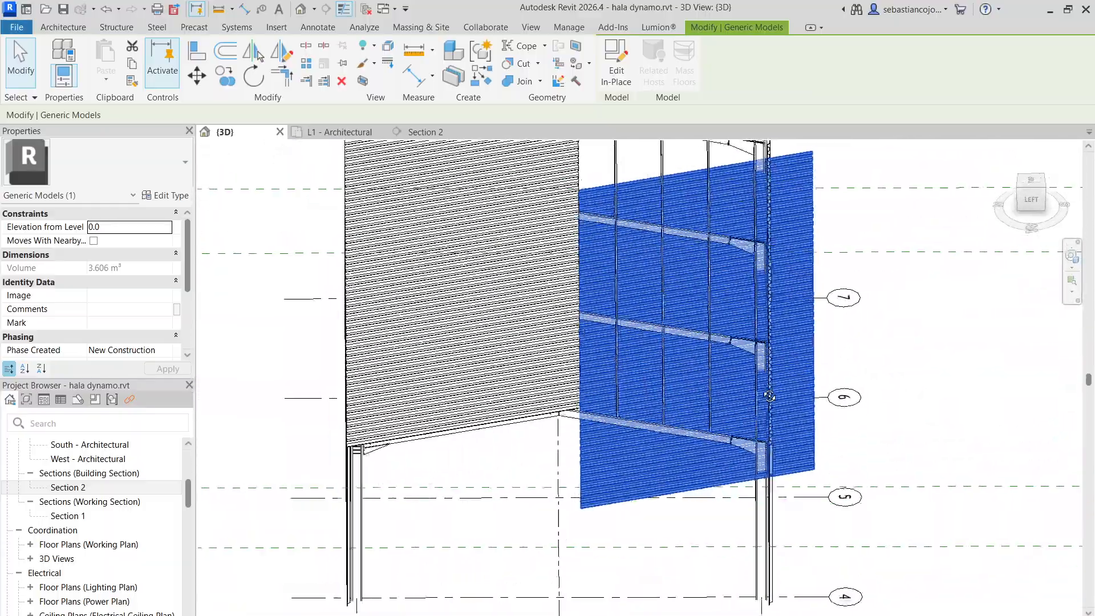
pyautogui.keyDown('shift'); pyautogui.moveTo(726, 446); pyautogui.dragTo(713, 366, button='middle'); pyautogui.keyUp('shift')
pyautogui.keyDown('shift'); pyautogui.moveTo(734, 325); pyautogui.dragTo(810, 306, button='middle'); pyautogui.keyUp('shift')
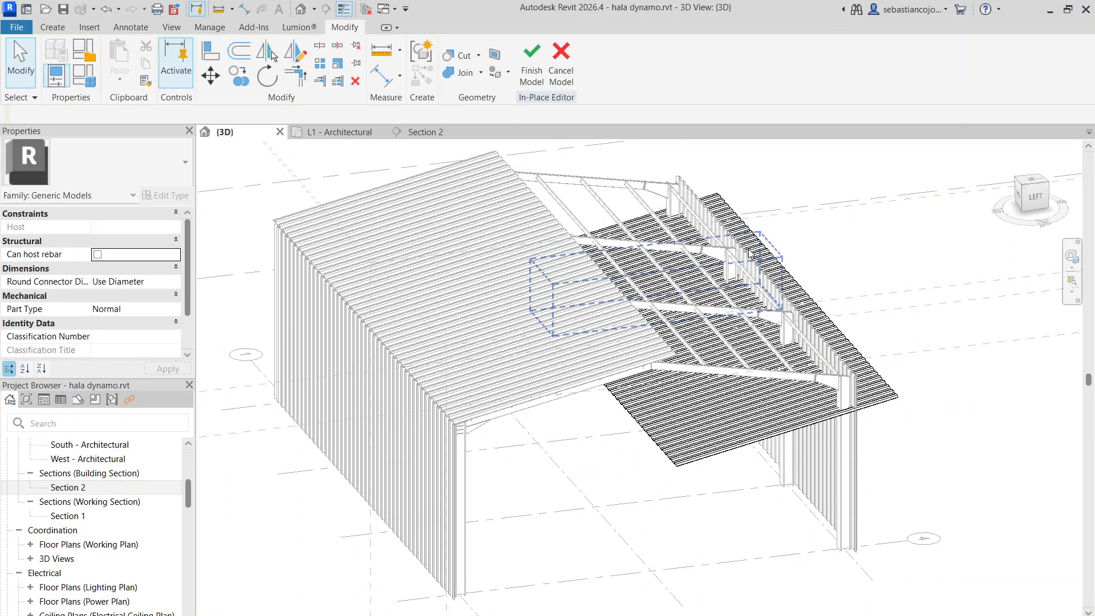
# Open the end sheet's array group within the mirrored sheeting for editing and select its extrusion
pyautogui.click(820, 316)
pyautogui.scroll(3, 873, 377)
pyautogui.click(864, 362)
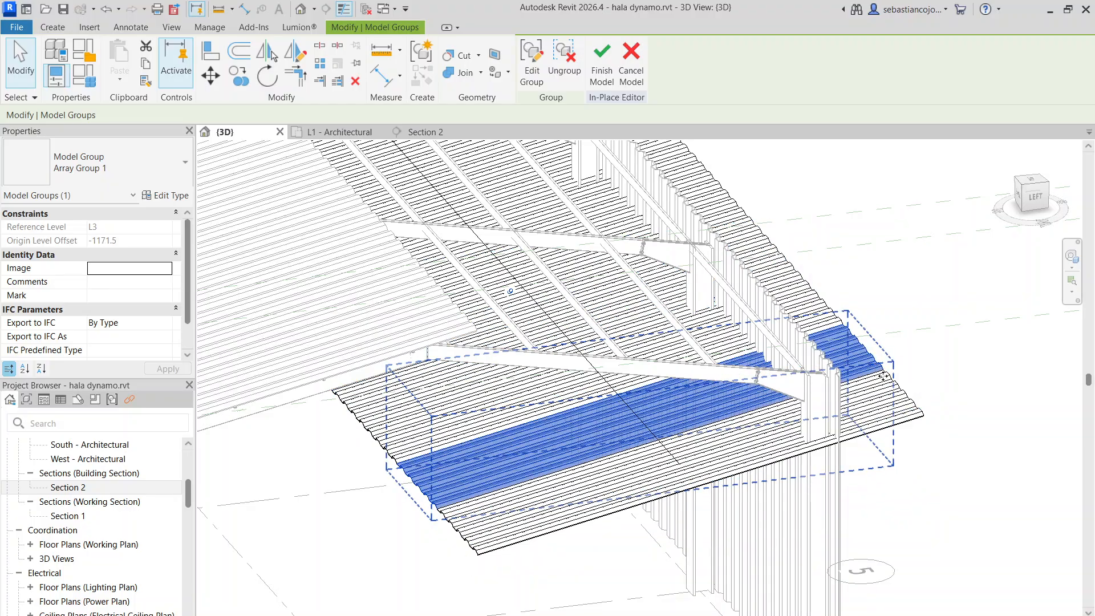
pyautogui.click(884, 381)
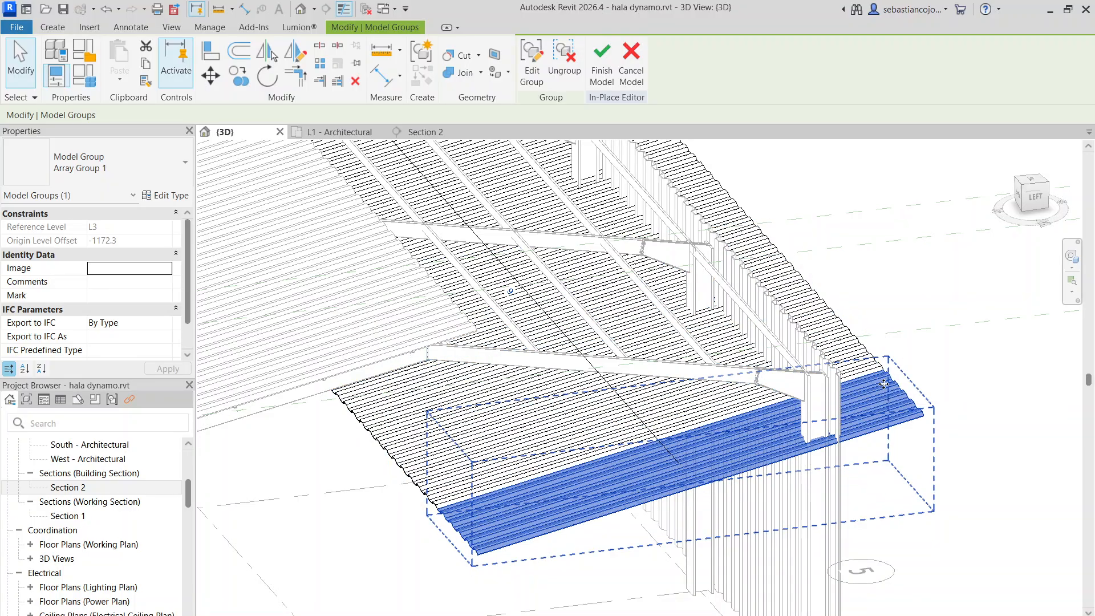
pyautogui.doubleClick(884, 384)
pyautogui.click(882, 411)
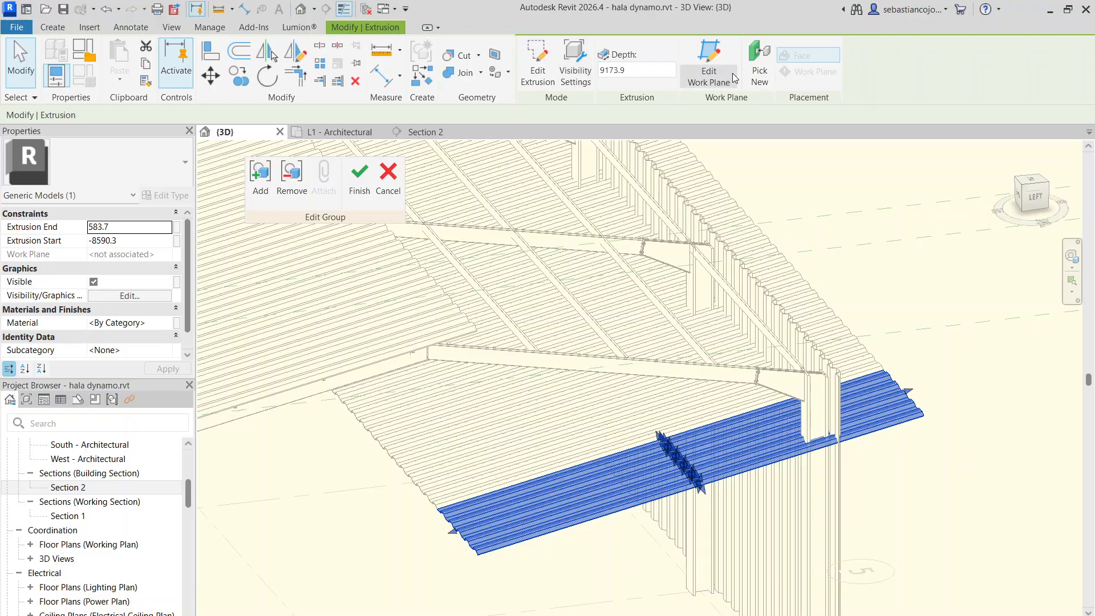
# Rehost the mirrored end sheet's extrusion by picking the face of a C150 roof purlin as its new work plane
pyautogui.click(749, 223)
pyautogui.scroll(5, 773, 335)
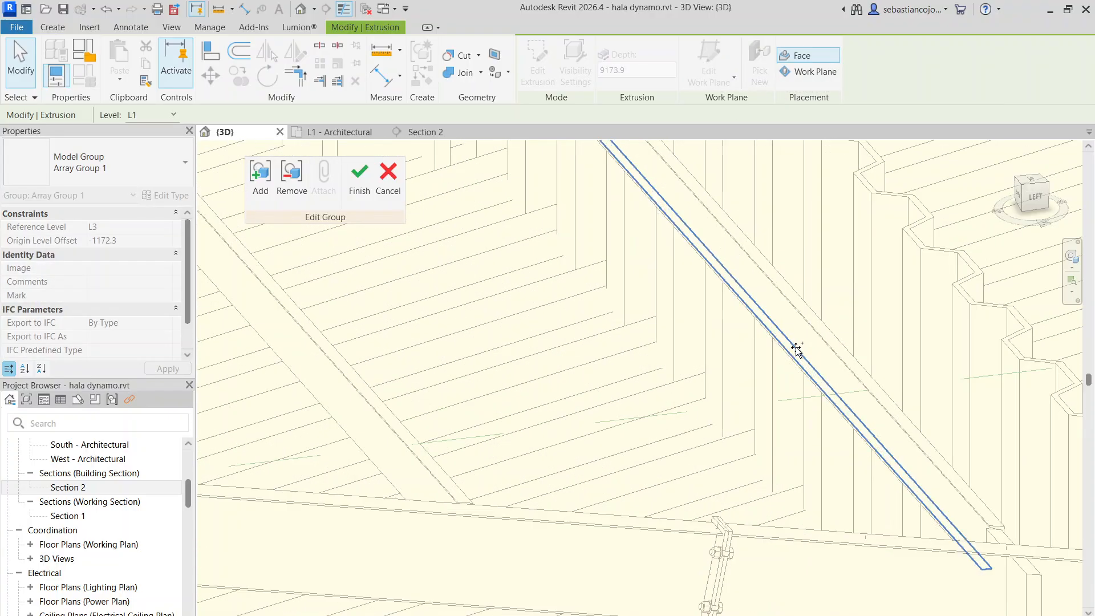
pyautogui.scroll(-3, 813, 347)
pyautogui.click(812, 348)
pyautogui.scroll(-5, 809, 343)
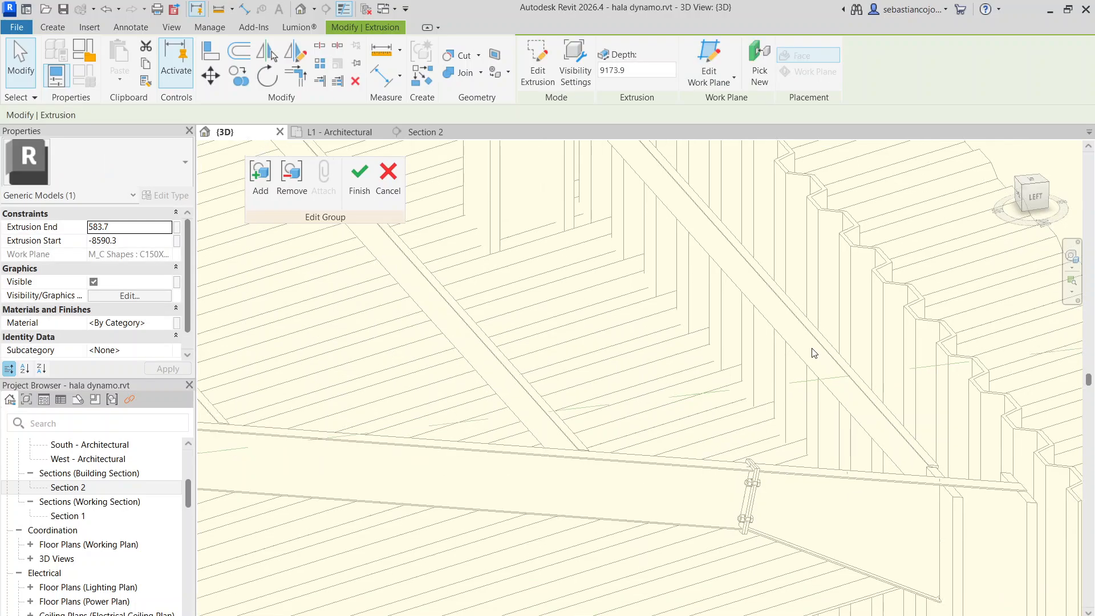
pyautogui.scroll(-3, 806, 340)
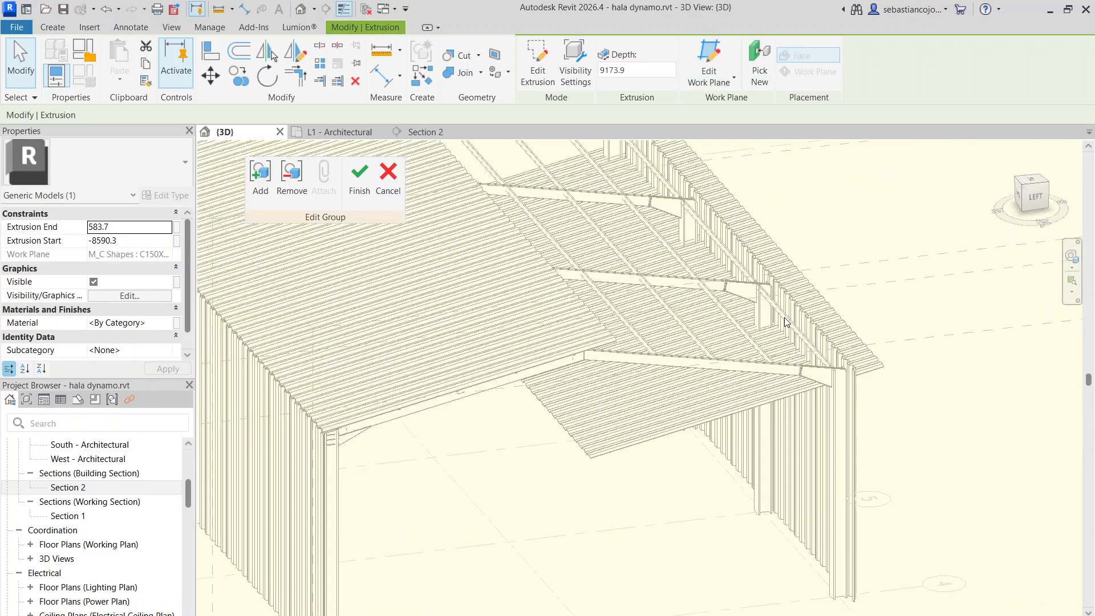
pyautogui.scroll(-4, 702, 341)
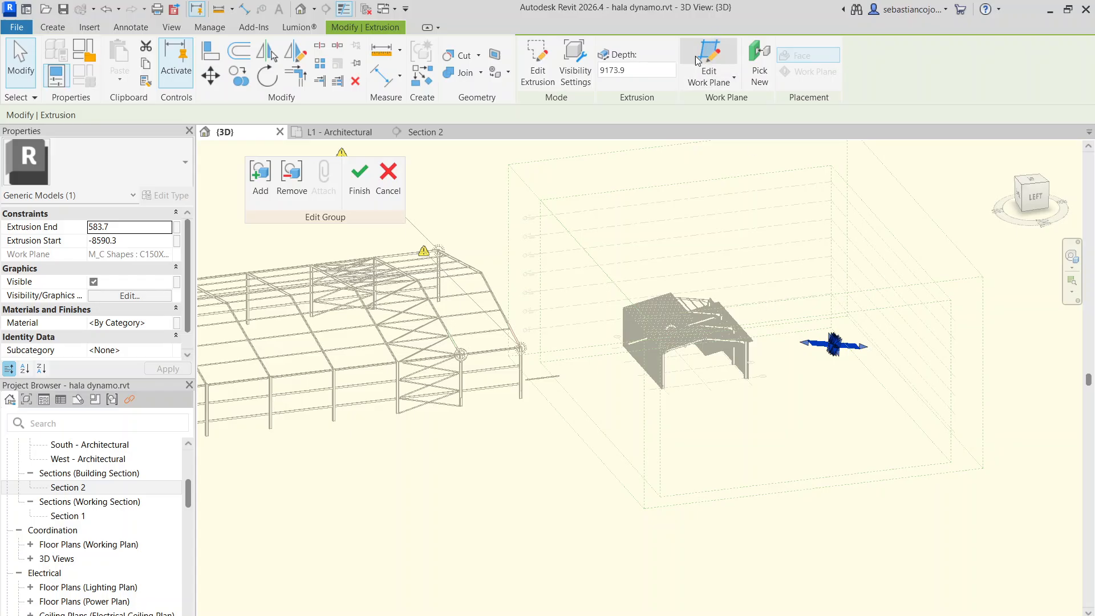
# Finish editing the array group and close the in-place edit of the mirrored roof sheeting
pyautogui.scroll(5, 754, 352)
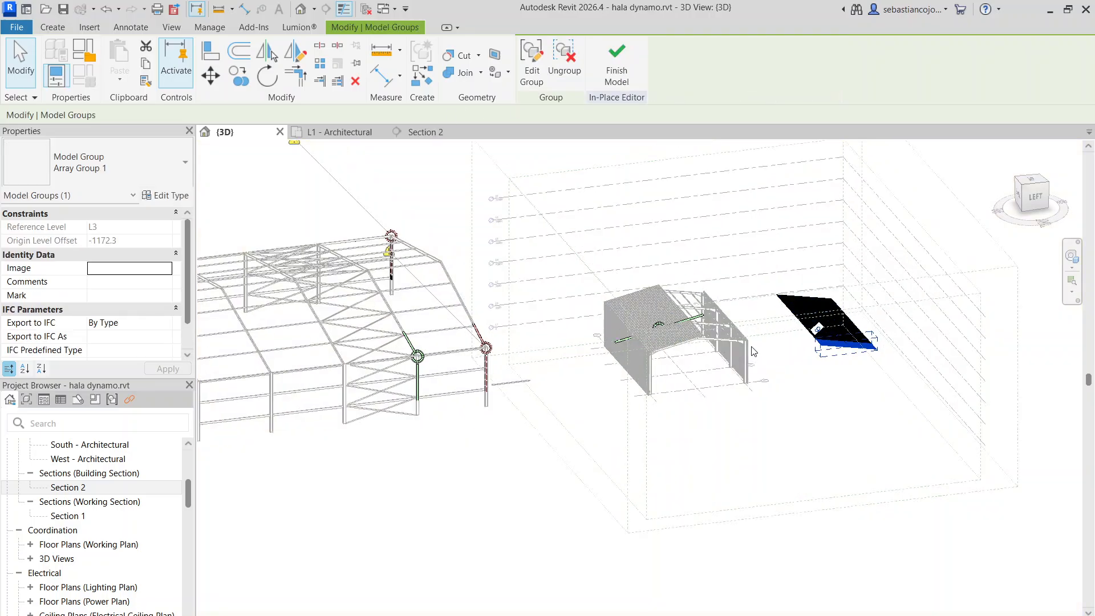
pyautogui.click(827, 356)
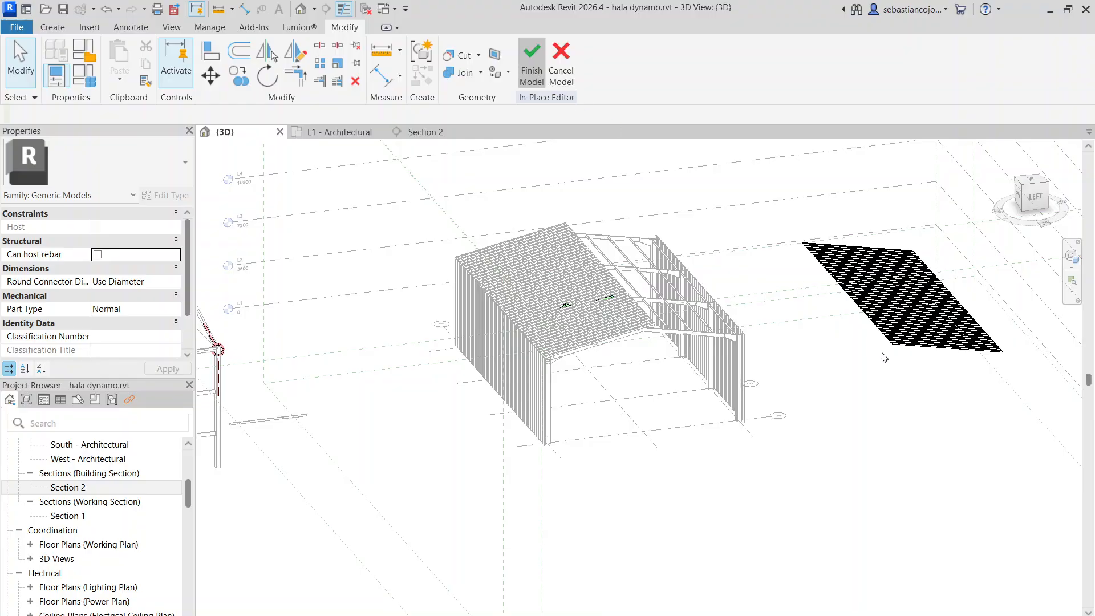
pyautogui.scroll(3, 890, 342)
pyautogui.moveTo(912, 329); pyautogui.dragTo(523, 298)
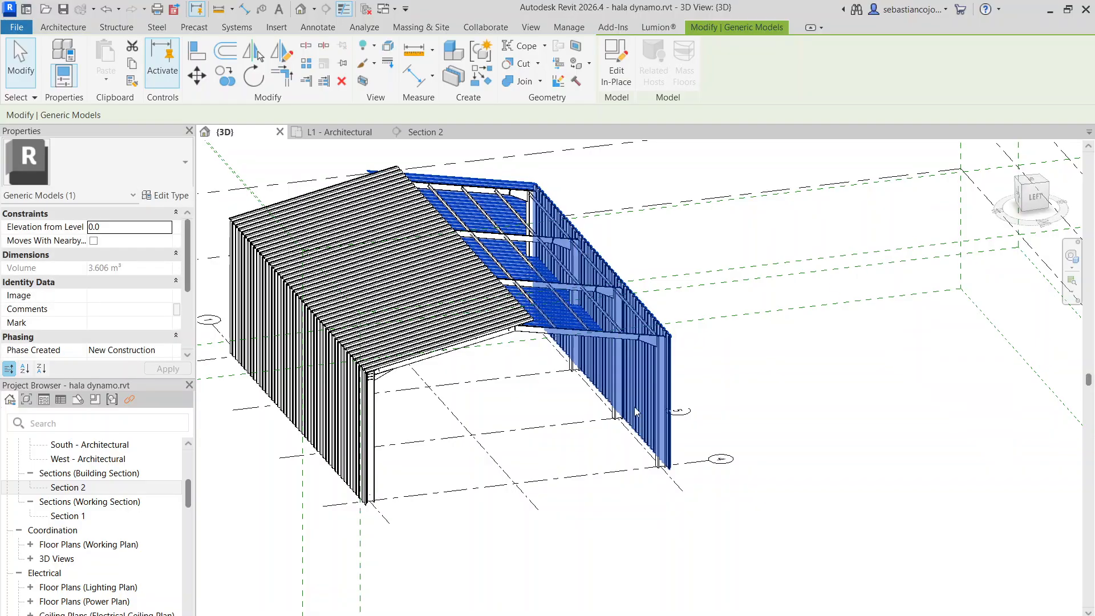
# In the front view, move the mirrored sheeting until its ends and height line up with the original roof sheeting
pyautogui.keyDown('shift'); pyautogui.moveTo(616, 459); pyautogui.dragTo(392, 509, button='middle'); pyautogui.keyUp('shift')
pyautogui.scroll(-3, 587, 325)
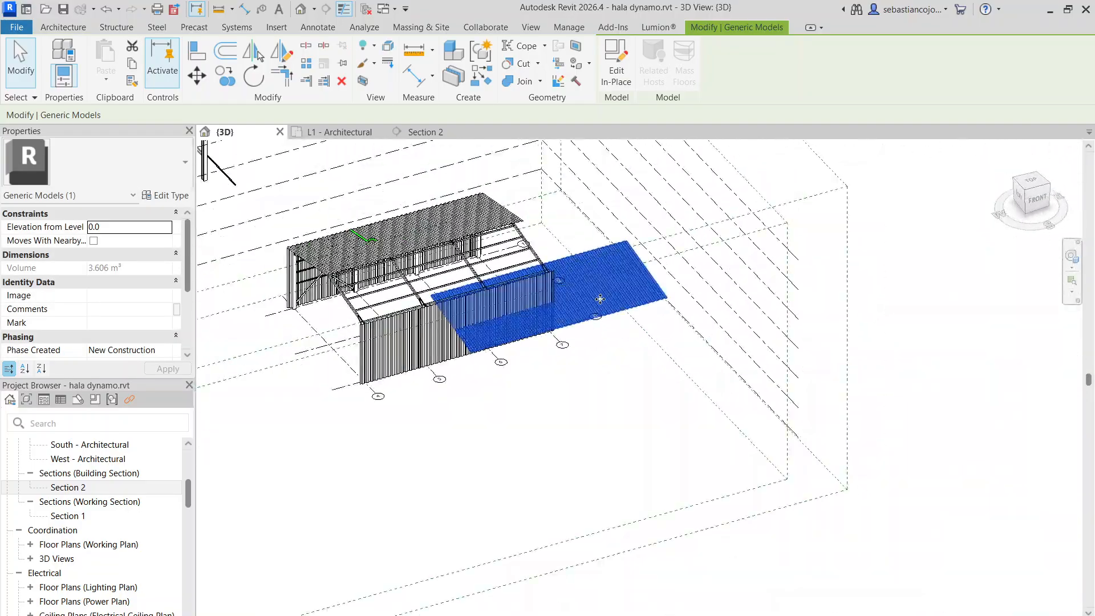
pyautogui.click(1036, 199)
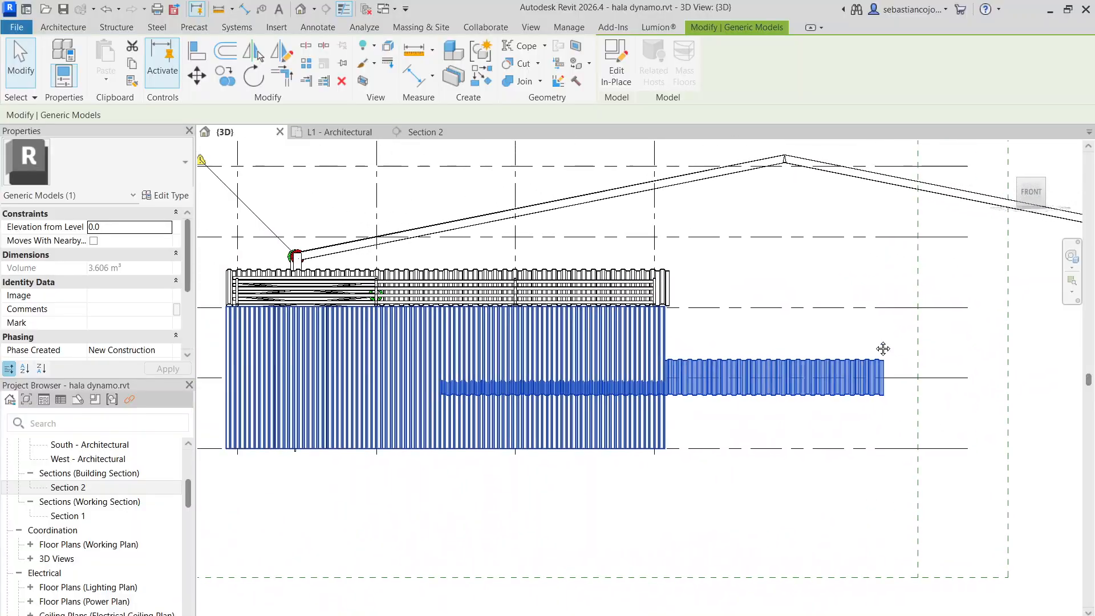
pyautogui.moveTo(730, 344); pyautogui.dragTo(912, 313, button='middle')
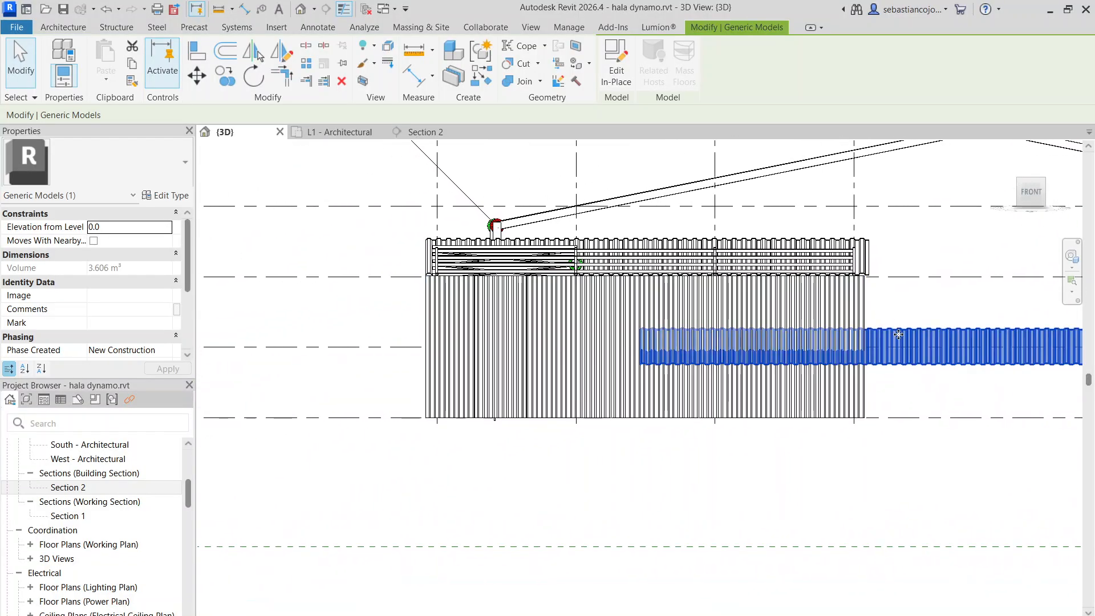
pyautogui.moveTo(897, 333); pyautogui.dragTo(645, 280)
pyautogui.moveTo(685, 244); pyautogui.dragTo(684, 243)
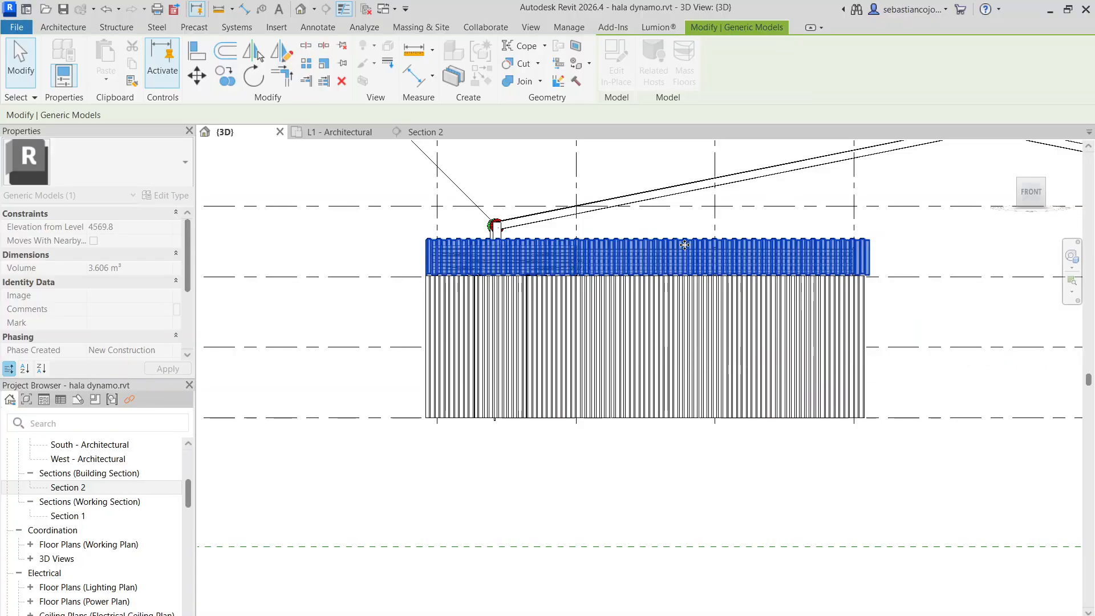
# Move the mirrored sheeting across the hall towards the ridge edge of the original sheeting
pyautogui.scroll(-1, 650, 308)
pyautogui.keyDown('shift'); pyautogui.moveTo(582, 352); pyautogui.dragTo(815, 512, button='middle'); pyautogui.keyUp('shift')
pyautogui.scroll(4, 541, 285)
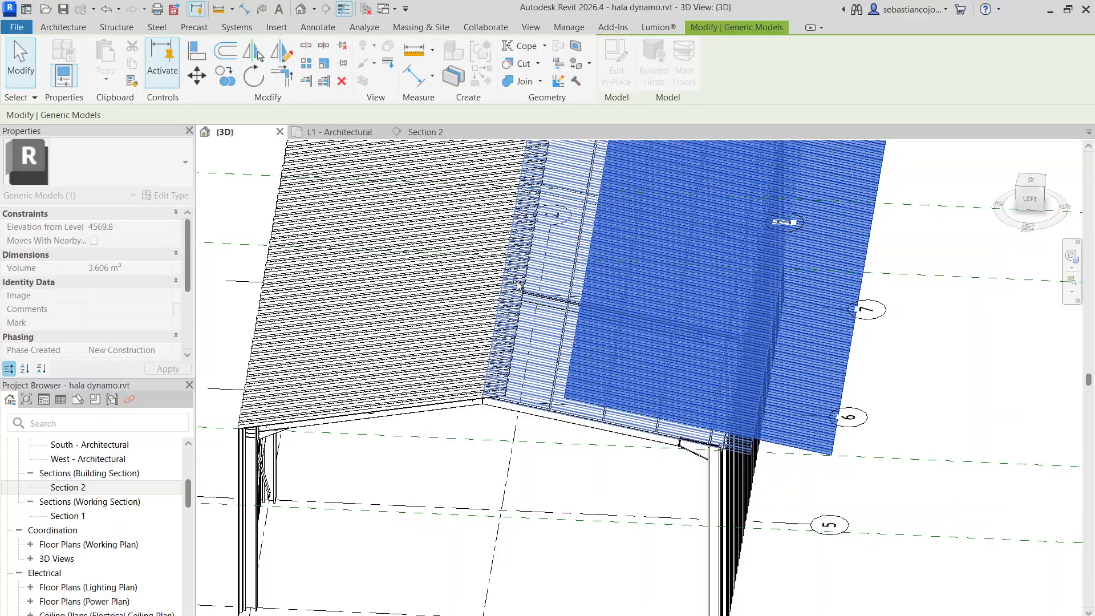
pyautogui.scroll(-4, 518, 283)
pyautogui.scroll(-1, 571, 361)
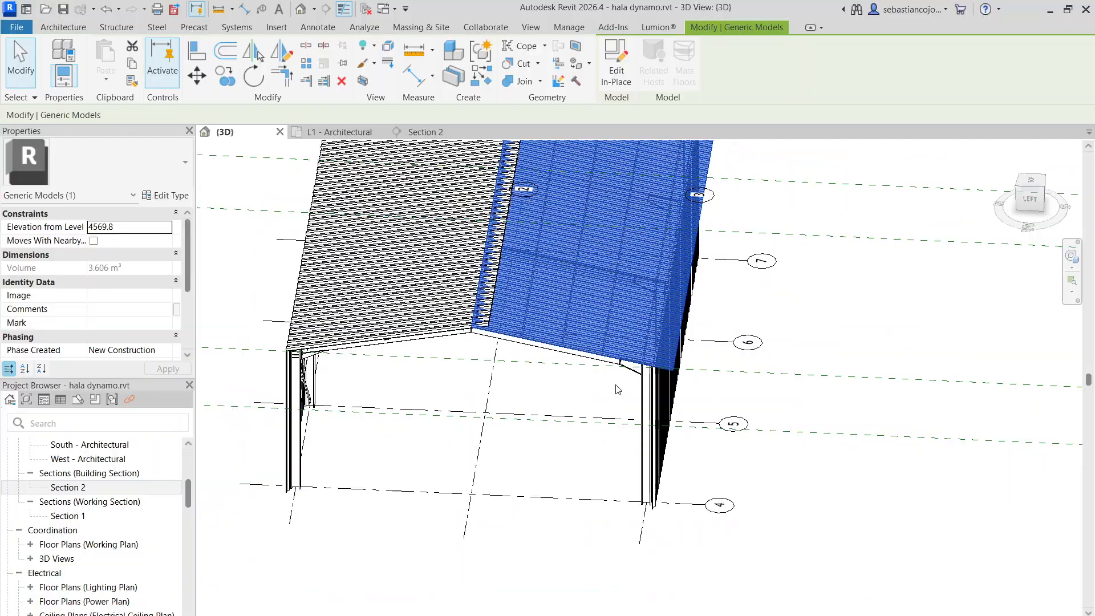
# Examine the mirrored sheeting's position relative to the hall frame, walls and original sheeting from oblique angles
pyautogui.scroll(1, 697, 327)
pyautogui.moveTo(697, 327); pyautogui.dragTo(741, 272, button='middle')
pyautogui.scroll(-1, 741, 272)
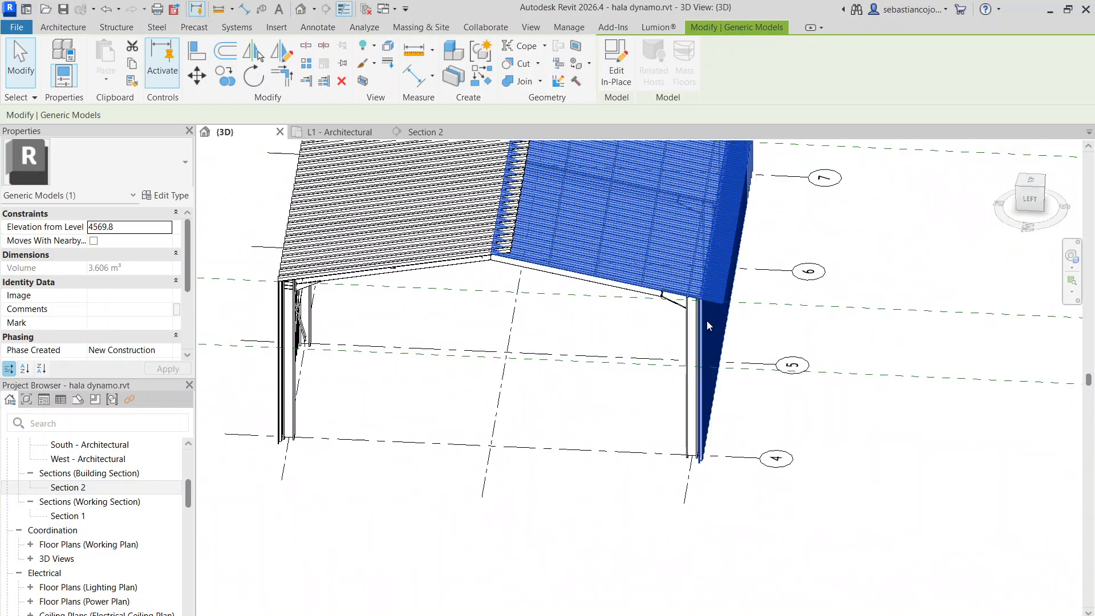
pyautogui.click(706, 321)
pyautogui.scroll(-2, 707, 320)
pyautogui.keyDown('shift'); pyautogui.moveTo(638, 268); pyautogui.dragTo(562, 273, button='middle'); pyautogui.keyUp('shift')
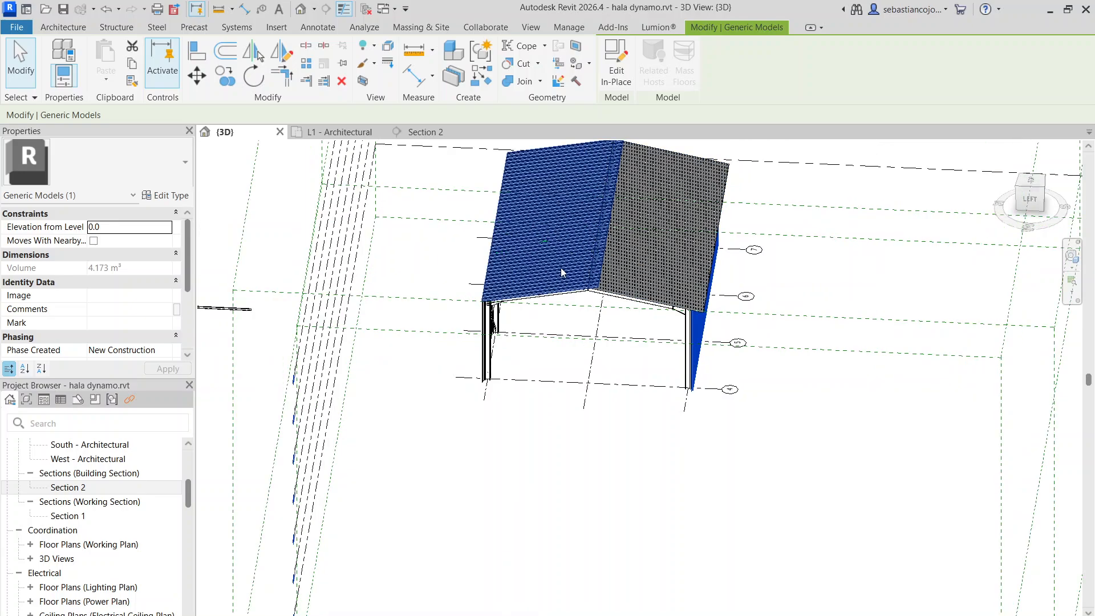
pyautogui.scroll(3, 561, 273)
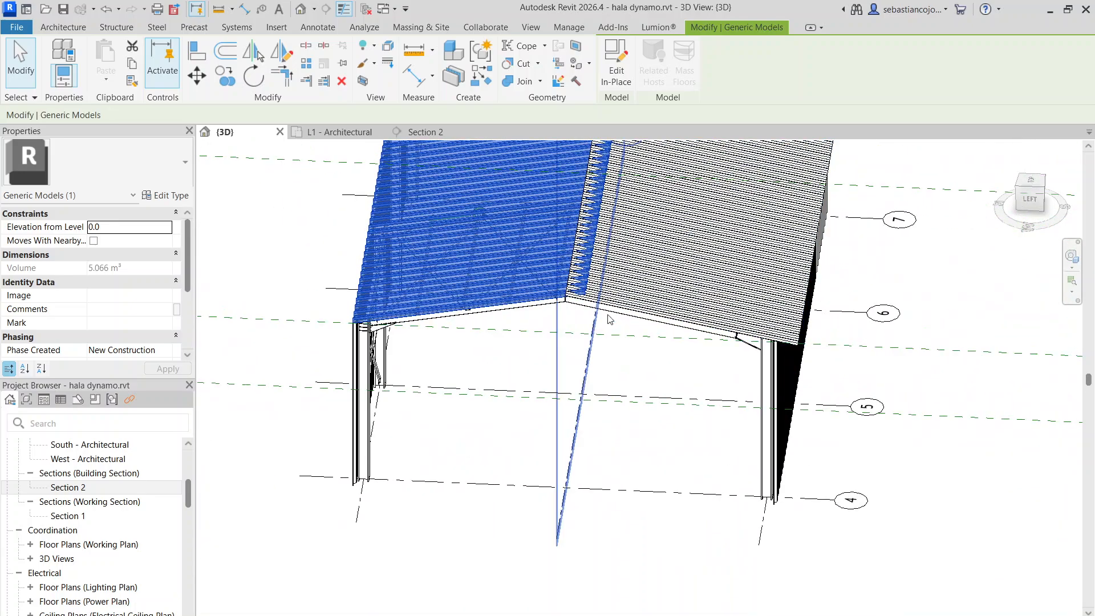
pyautogui.moveTo(645, 254); pyautogui.dragTo(880, 286)
pyautogui.keyDown('shift'); pyautogui.moveTo(743, 293); pyautogui.dragTo(826, 311, button='middle'); pyautogui.keyUp('shift')
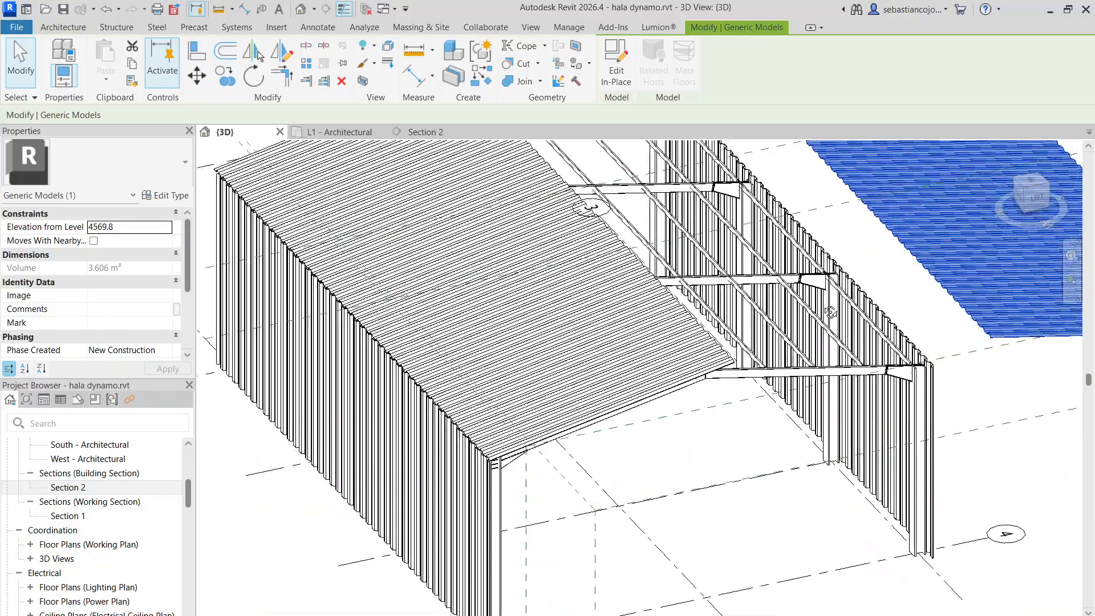
pyautogui.scroll(2, 816, 325)
pyautogui.scroll(3, 868, 305)
pyautogui.scroll(-6, 862, 285)
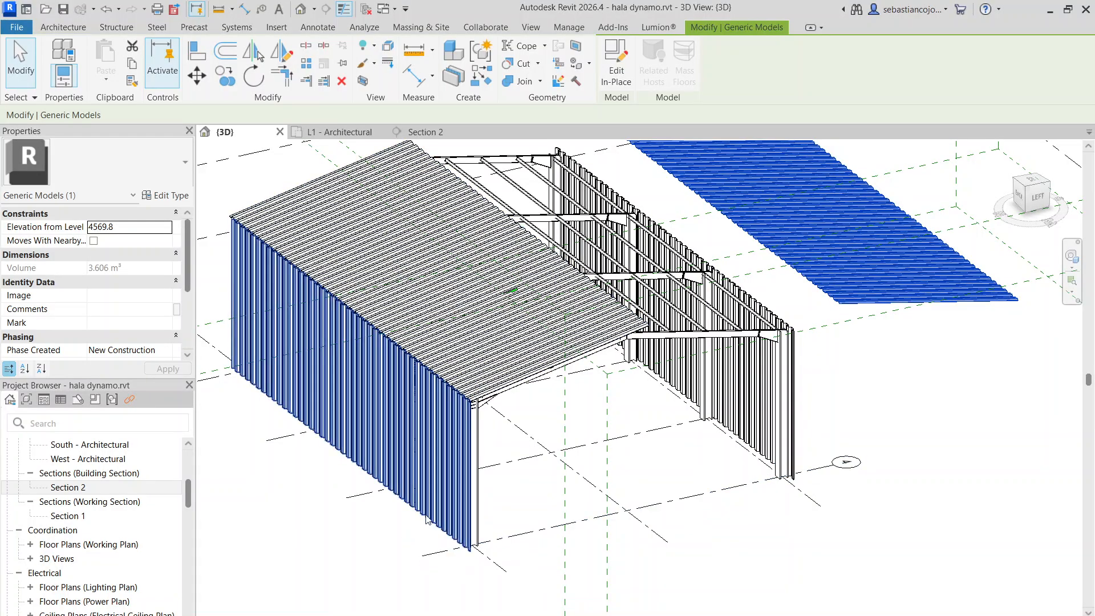
# Move the mirrored sheeting by its corner onto the uncovered roof slope above the purlins
pyautogui.press('Escape')
pyautogui.scroll(3, 463, 381)
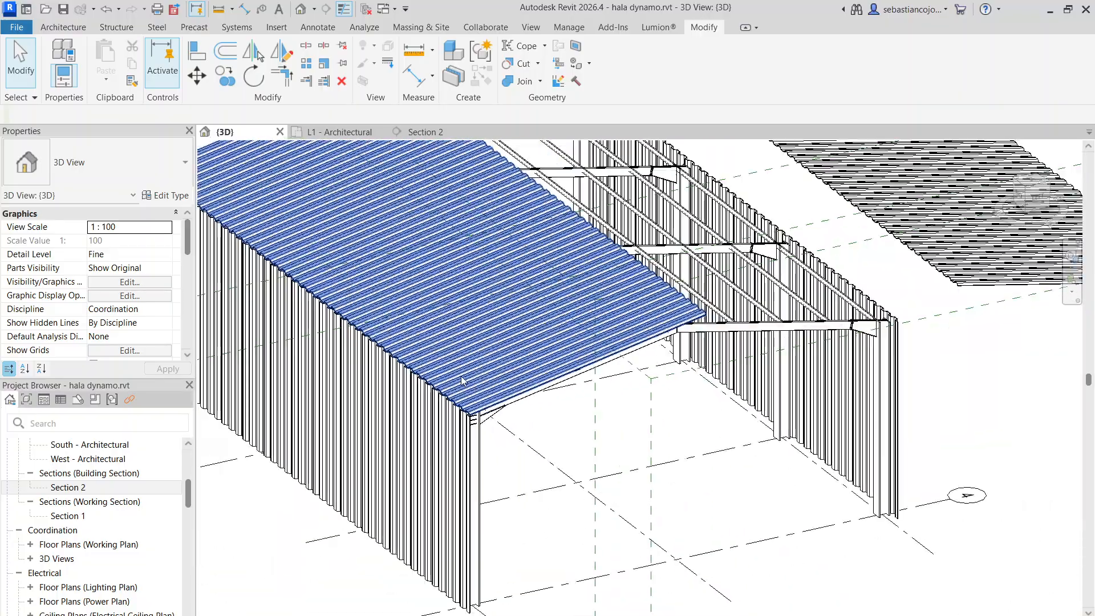
pyautogui.scroll(-1, 799, 251)
pyautogui.scroll(5, 810, 260)
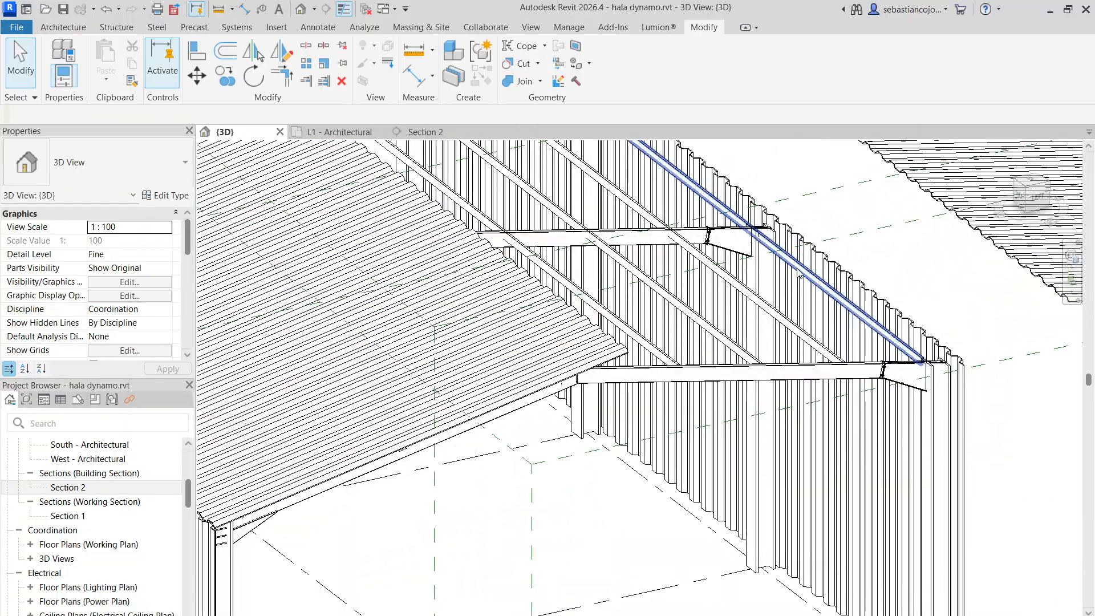
pyautogui.scroll(-8, 802, 268)
pyautogui.scroll(4, 919, 250)
pyautogui.click(848, 271)
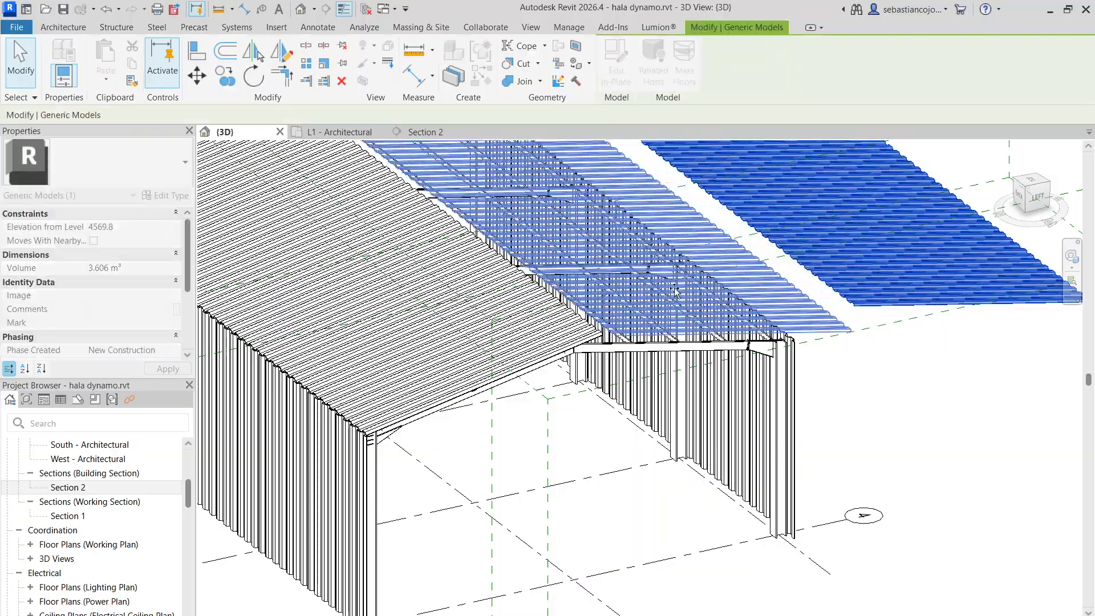
pyautogui.moveTo(621, 299); pyautogui.dragTo(622, 299)
# Open the mirrored sheeting in place, enter its end array group for editing and select the sheet's extrusion
pyautogui.keyDown('shift'); pyautogui.moveTo(764, 384); pyautogui.dragTo(575, 393, button='middle'); pyautogui.keyUp('shift')
pyautogui.keyDown('shift'); pyautogui.moveTo(470, 334); pyautogui.dragTo(570, 311, button='middle'); pyautogui.keyUp('shift')
pyautogui.scroll(4, 574, 310)
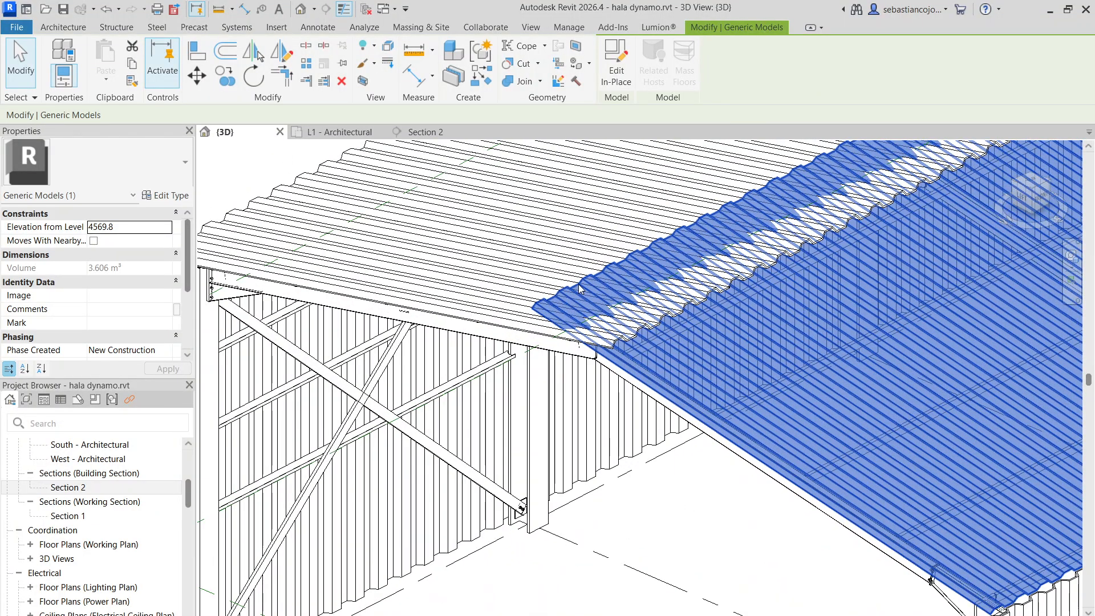
pyautogui.doubleClick(578, 284)
pyautogui.scroll(-3, 578, 284)
pyautogui.click(580, 285)
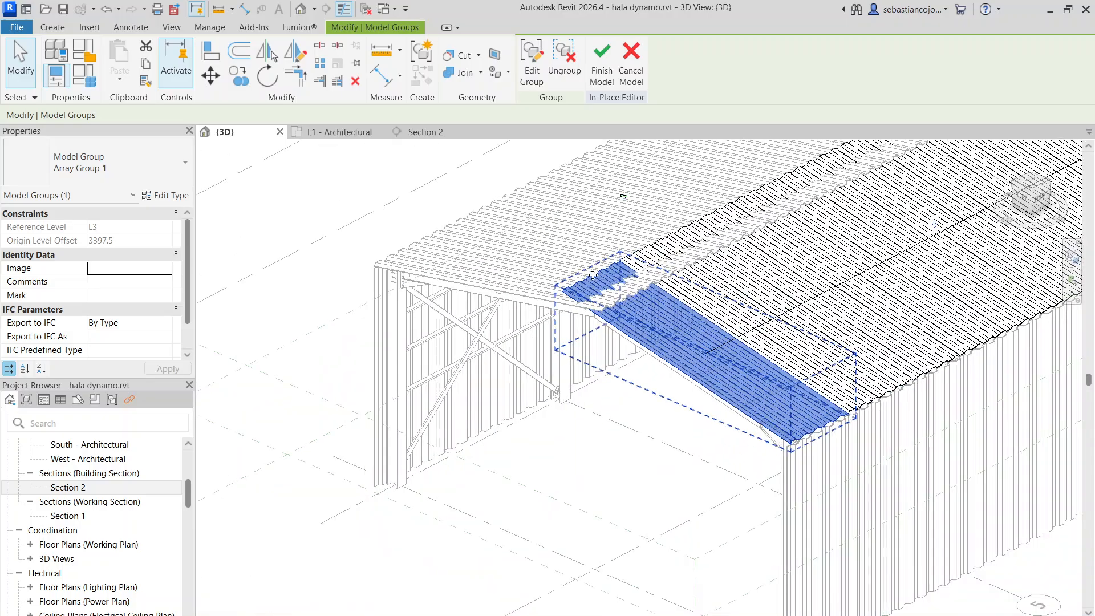
pyautogui.scroll(2, 593, 275)
pyautogui.doubleClick(586, 272)
pyautogui.click(596, 282)
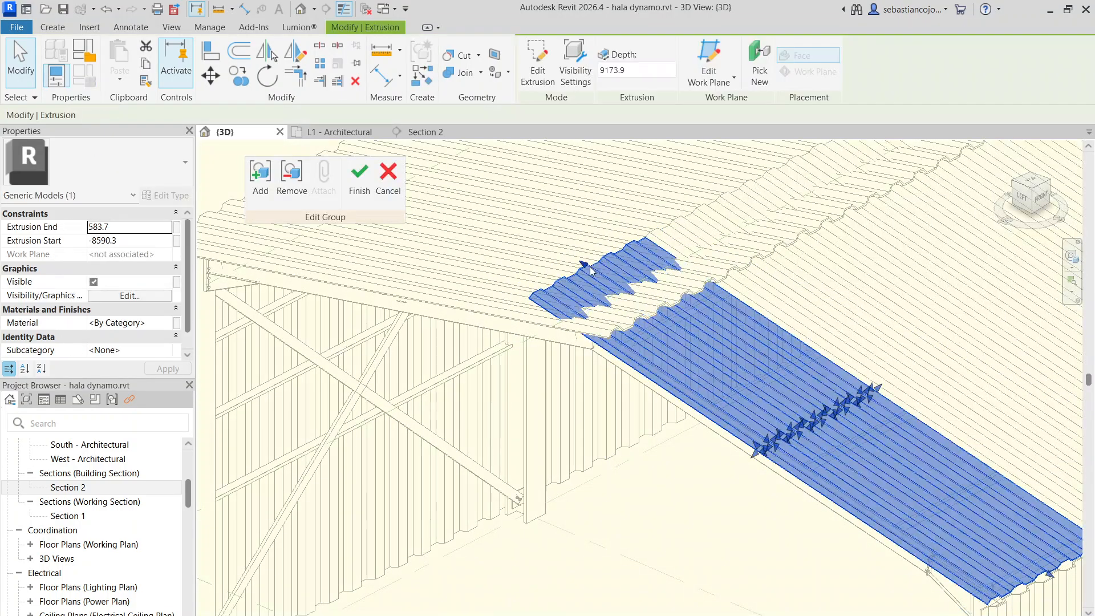
# Shorten the extrusion at the ridge to an extrusion end of -390.1 and finish the group and in-place edits
pyautogui.scroll(2, 660, 357)
pyautogui.click(660, 357)
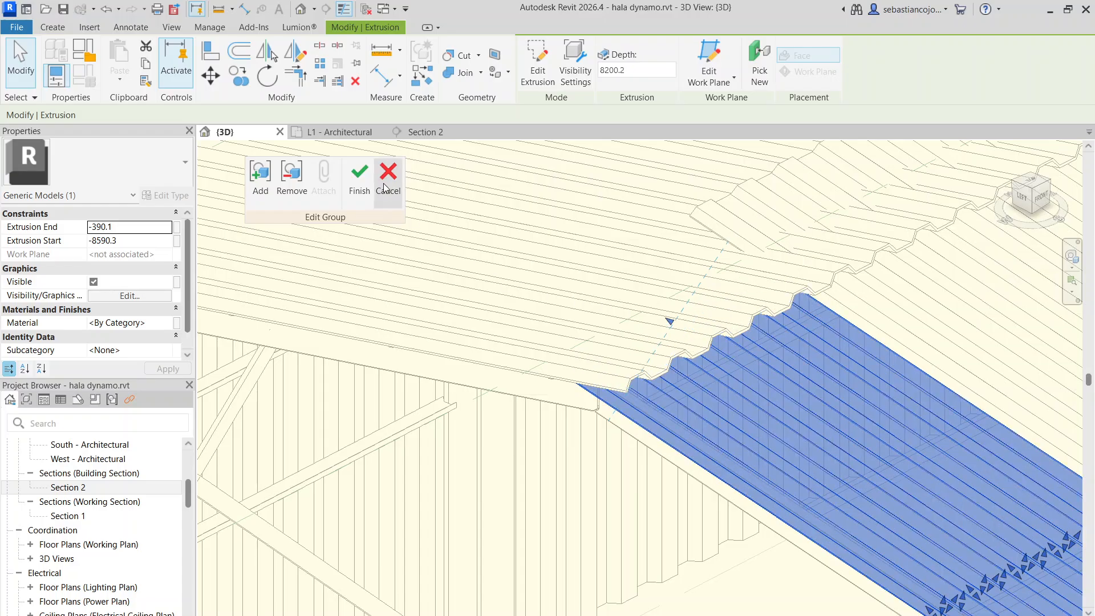
pyautogui.scroll(-3, 632, 279)
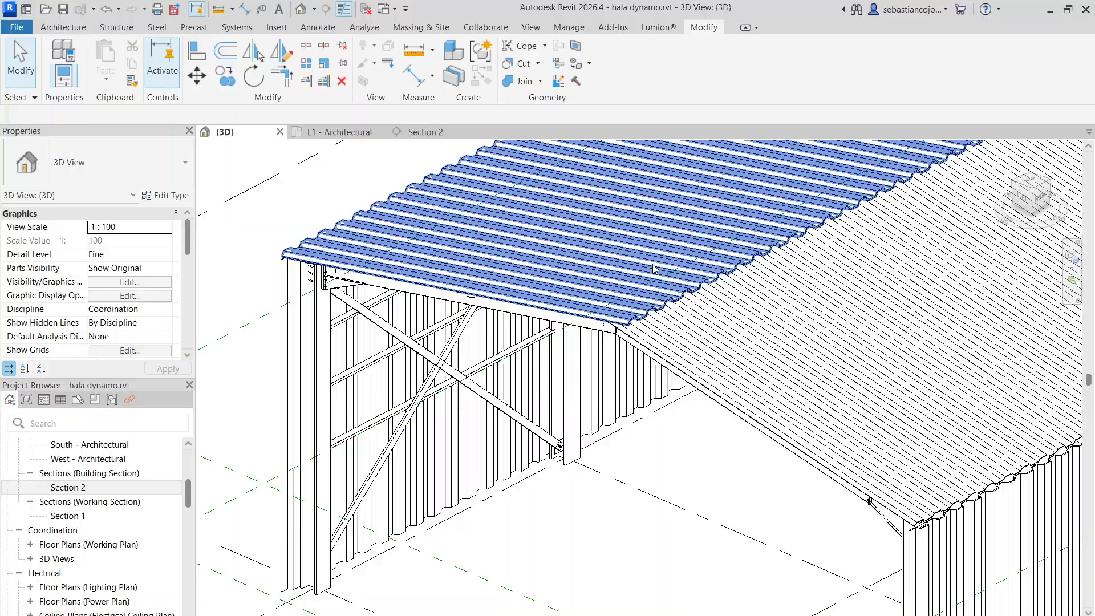
pyautogui.scroll(3, 628, 344)
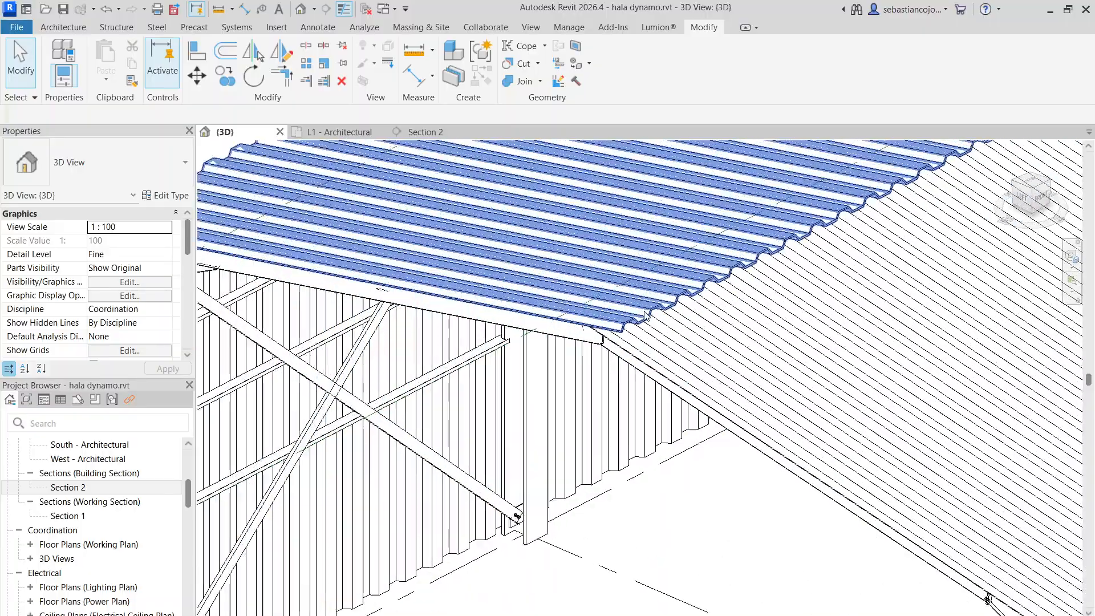
# Examine the shortened sheeting's fit at the ridge and along the rafters from the left-side view
pyautogui.click(628, 345)
pyautogui.scroll(-4, 628, 344)
pyautogui.keyDown('shift'); pyautogui.moveTo(628, 345); pyautogui.dragTo(728, 254, button='middle'); pyautogui.keyUp('shift')
pyautogui.scroll(3, 933, 228)
pyautogui.keyDown('shift'); pyautogui.moveTo(920, 229); pyautogui.dragTo(911, 228, button='middle'); pyautogui.keyUp('shift')
pyautogui.scroll(1, 916, 231)
pyautogui.click(1028, 199)
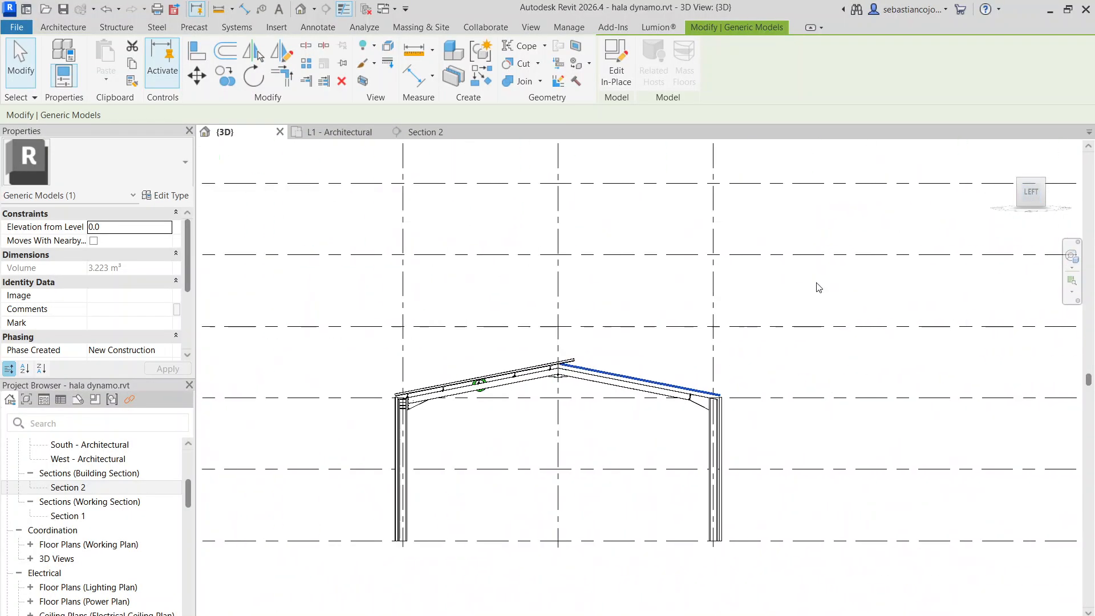
pyautogui.scroll(3, 655, 379)
pyautogui.moveTo(661, 389); pyautogui.dragTo(931, 284, button='middle')
pyautogui.scroll(3, 798, 264)
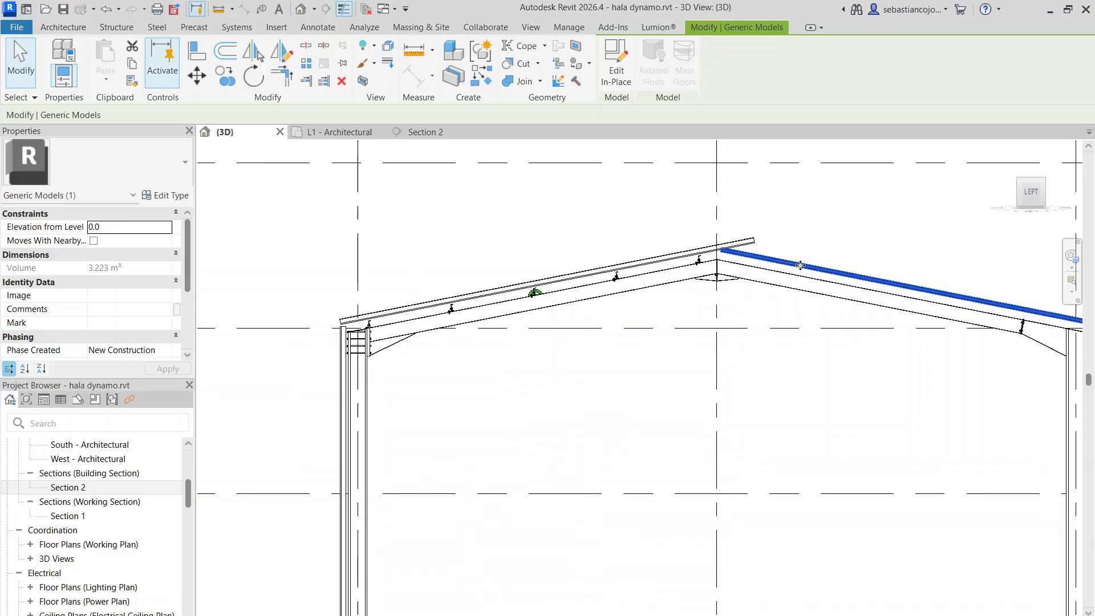
pyautogui.moveTo(703, 271); pyautogui.dragTo(475, 281, button='middle')
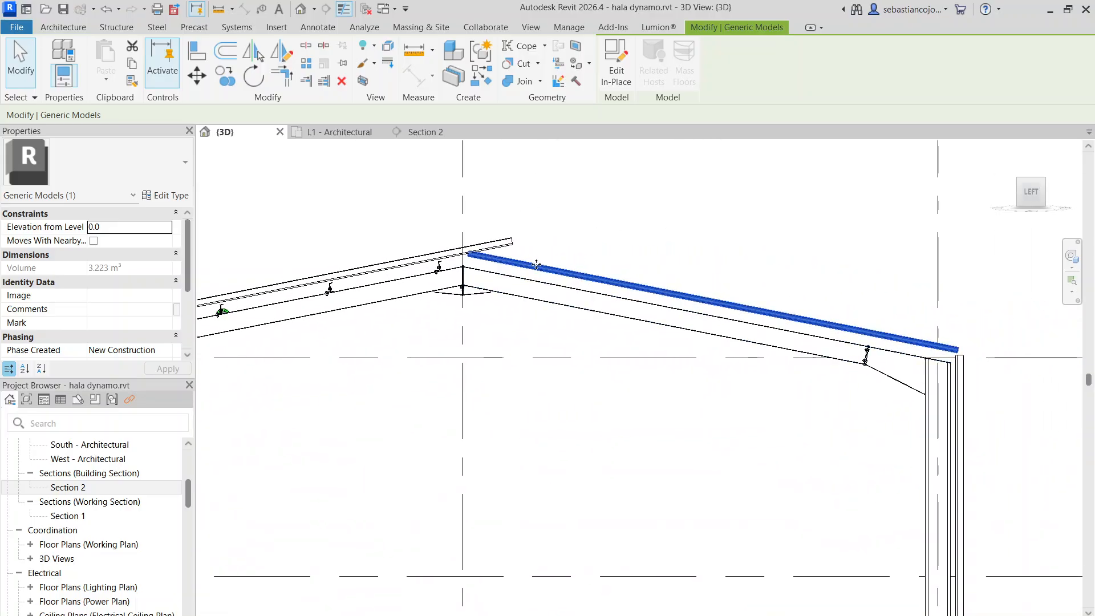
pyautogui.scroll(-5, 762, 263)
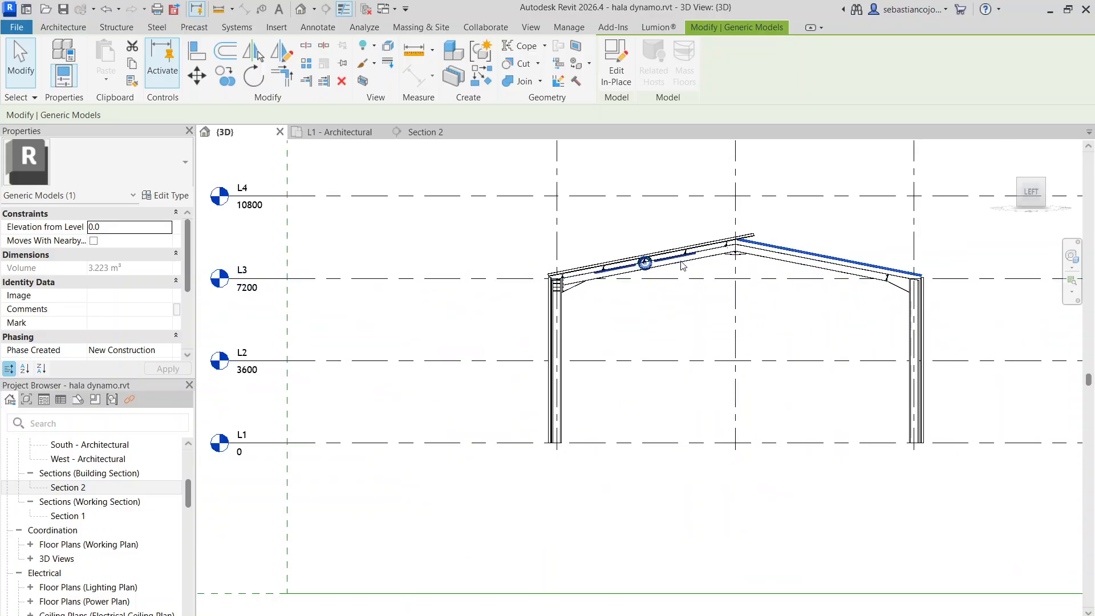
pyautogui.scroll(2, 705, 251)
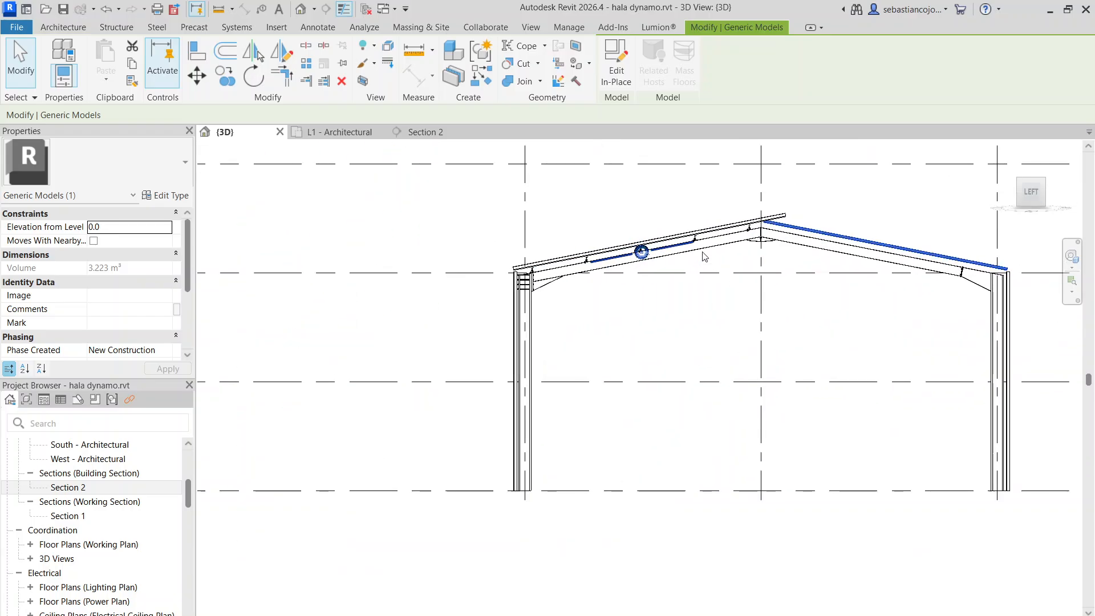
pyautogui.scroll(1, 705, 233)
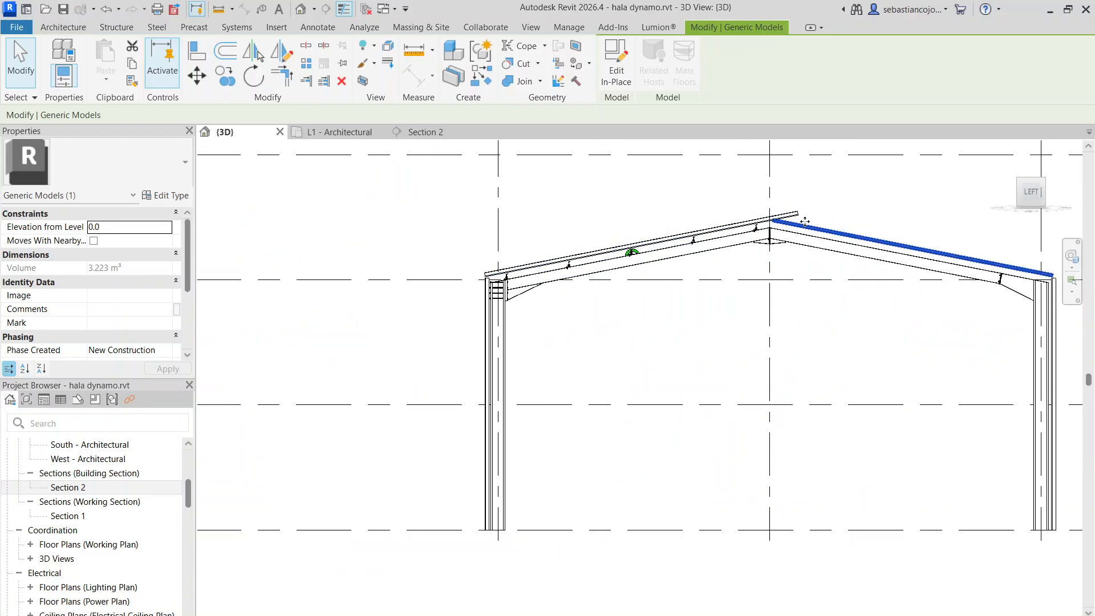
pyautogui.moveTo(804, 221); pyautogui.dragTo(673, 219, button='middle')
pyautogui.scroll(4, 744, 234)
# Open the original roof sheeting in place, enter its end array group for editing and select the sheet's extrusion
pyautogui.click(560, 192)
pyautogui.scroll(-5, 613, 190)
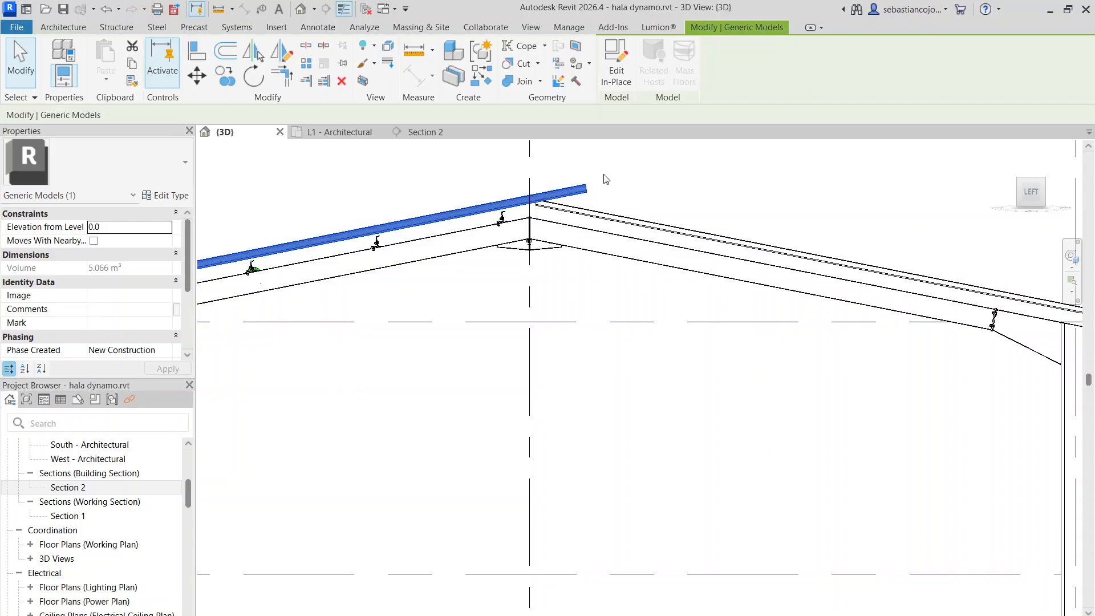
pyautogui.keyDown('shift'); pyautogui.moveTo(622, 198); pyautogui.dragTo(670, 323, button='middle'); pyautogui.keyUp('shift')
pyautogui.scroll(3, 637, 255)
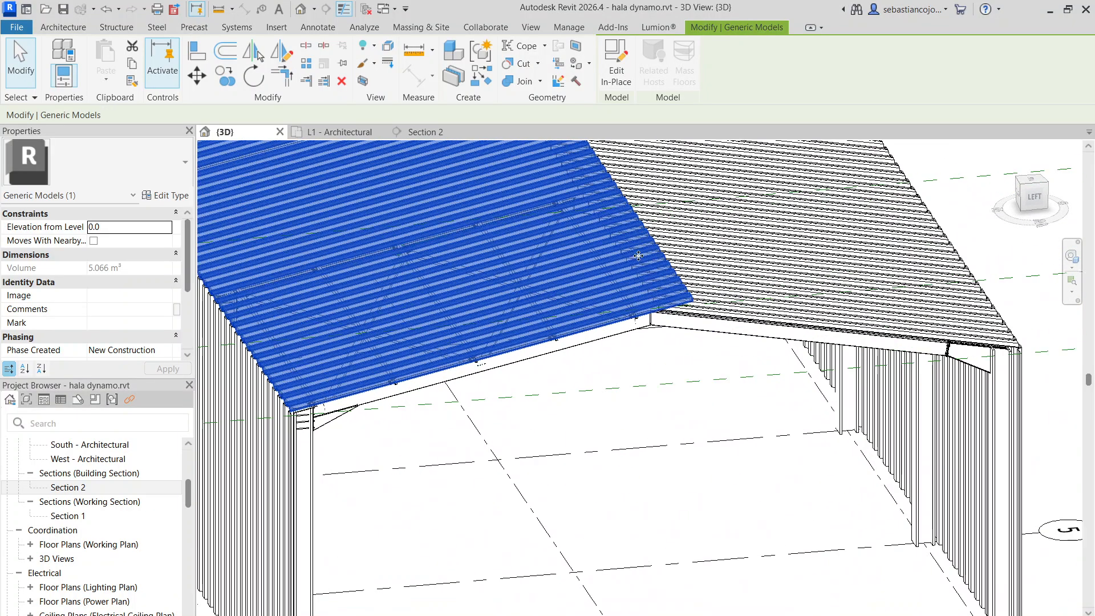
pyautogui.doubleClick(674, 280)
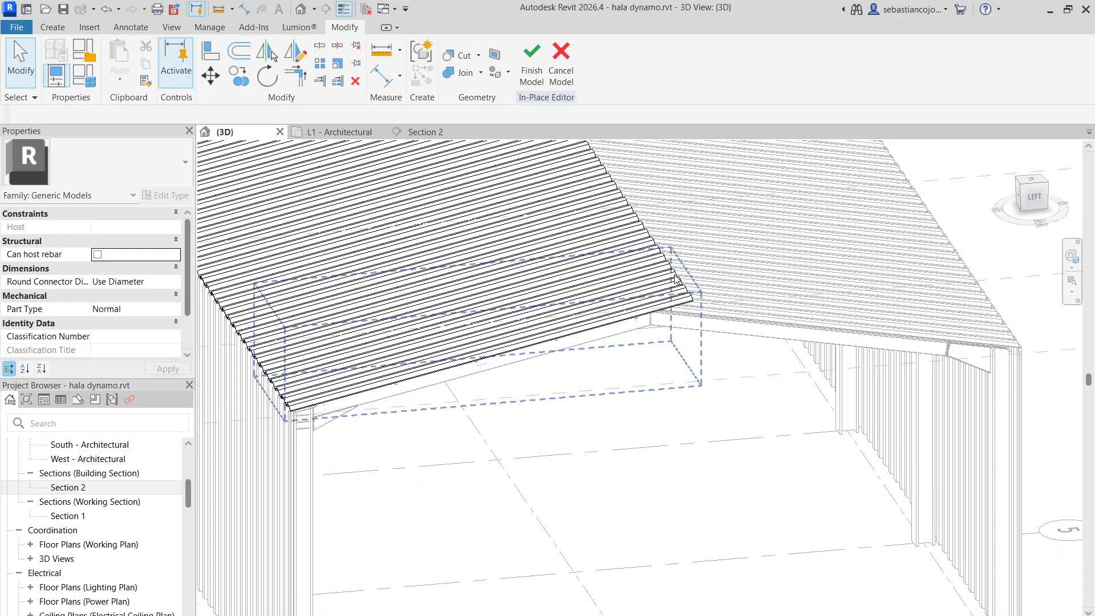
pyautogui.click(675, 280)
pyautogui.scroll(3, 675, 279)
pyautogui.doubleClick(675, 280)
pyautogui.click(675, 279)
# Pull the original sheet's ridge end back to an extrusion start of -8072.9 and finish the group and in-place edits
pyautogui.moveTo(683, 278); pyautogui.dragTo(638, 292)
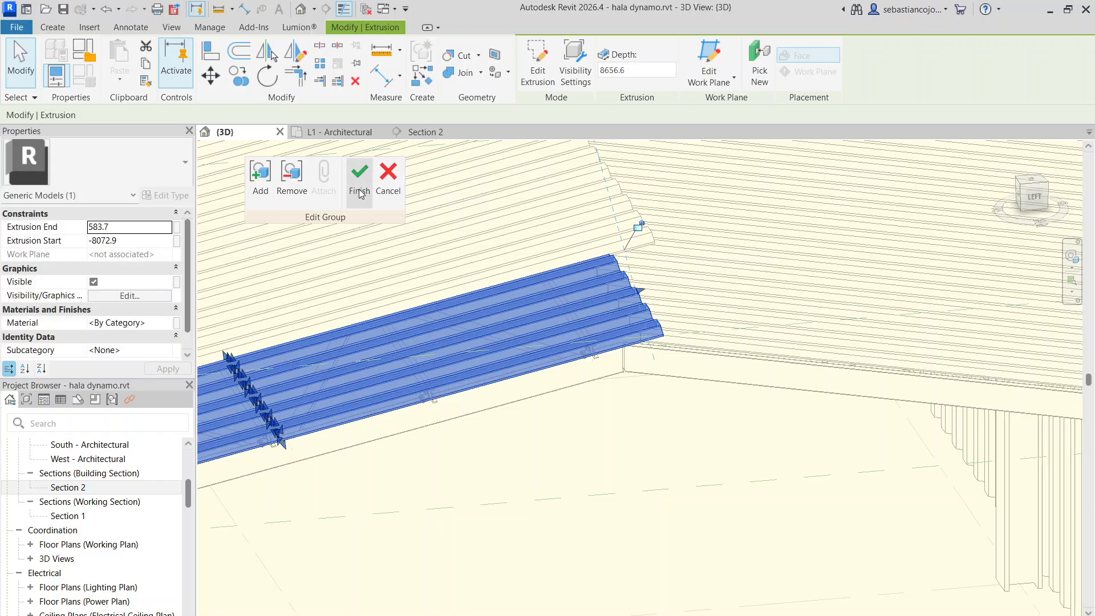
pyautogui.scroll(-3, 715, 372)
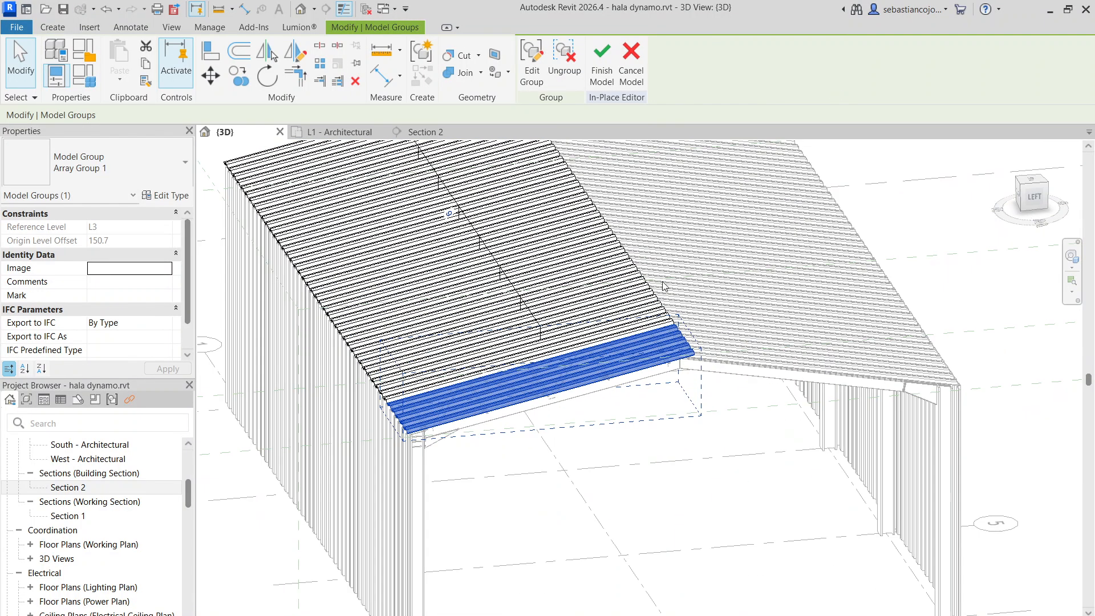
pyautogui.click(611, 72)
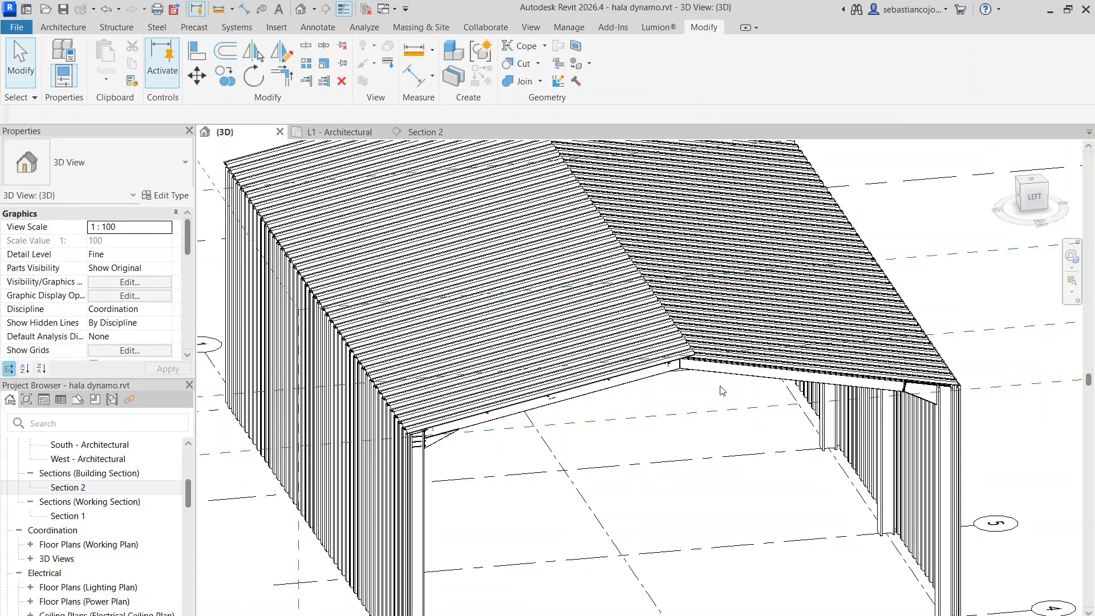
# Reopen the original roof sheeting in place and enter its front array group with the sheet's extrusion selected
pyautogui.keyDown('shift'); pyautogui.moveTo(742, 409); pyautogui.dragTo(572, 425, button='middle'); pyautogui.keyUp('shift')
pyautogui.click(497, 323)
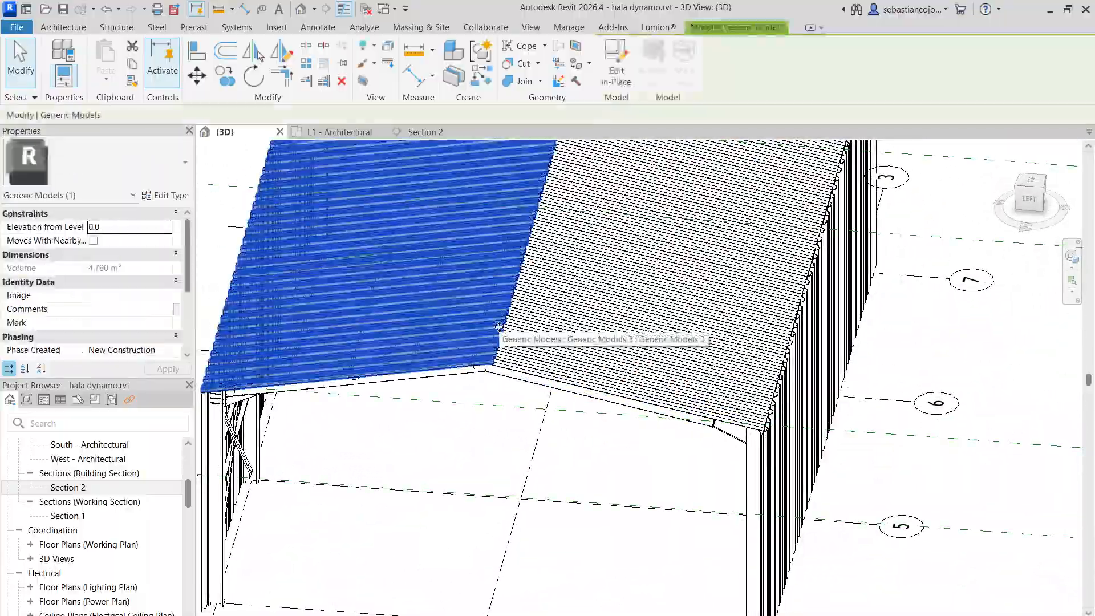
pyautogui.scroll(3, 497, 325)
pyautogui.moveTo(498, 327); pyautogui.dragTo(501, 330, button='middle')
pyautogui.scroll(-4, 500, 330)
pyautogui.scroll(4, 532, 332)
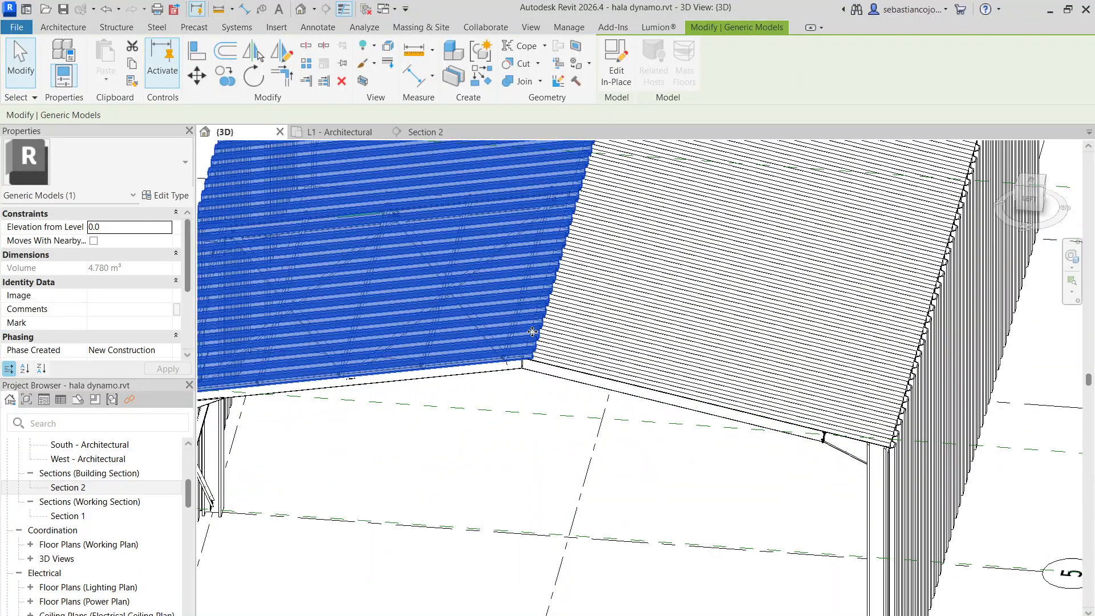
pyautogui.doubleClick(533, 337)
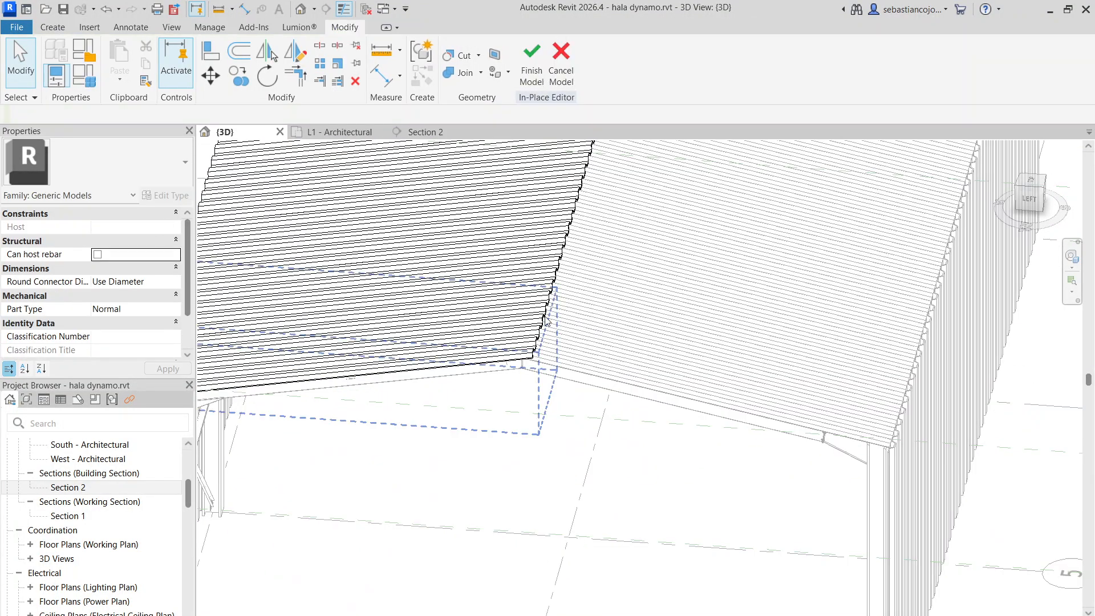
pyautogui.scroll(3, 556, 306)
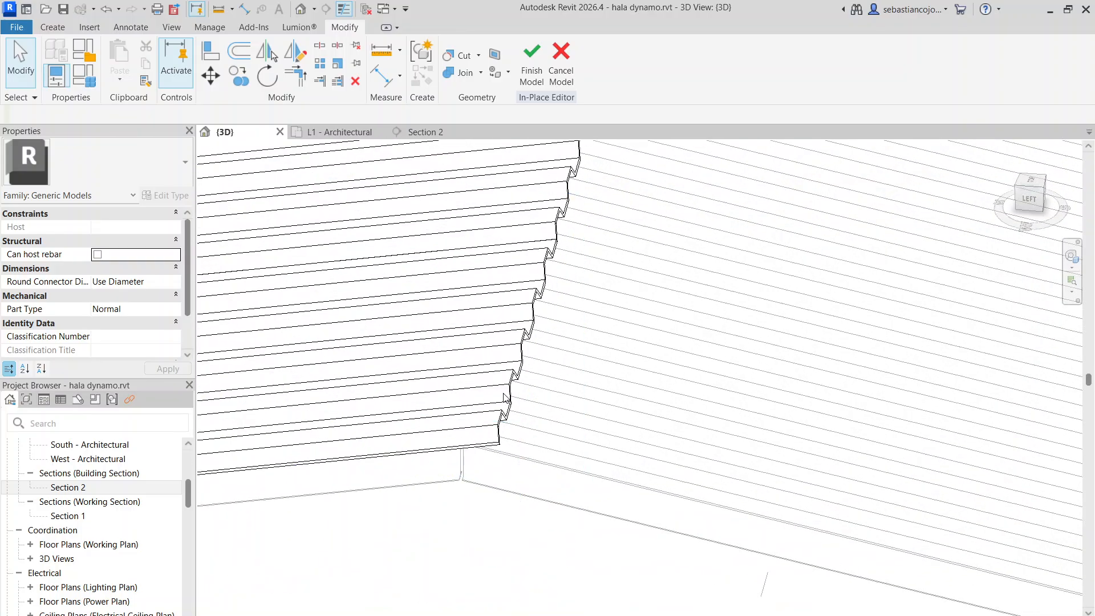
pyautogui.doubleClick(518, 388)
pyautogui.click(533, 339)
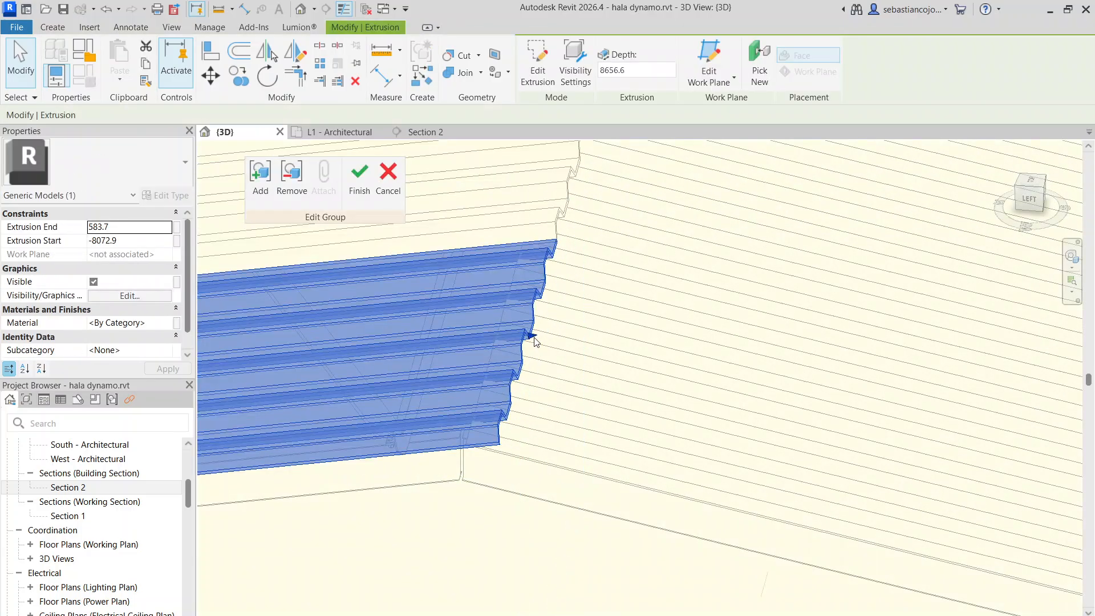
# Pull the sheet's ridge end back further to the rafter joint at the ridge and finish the group and in-place edits
pyautogui.moveTo(497, 343); pyautogui.dragTo(482, 351)
pyautogui.press('f')
pyautogui.press('g')
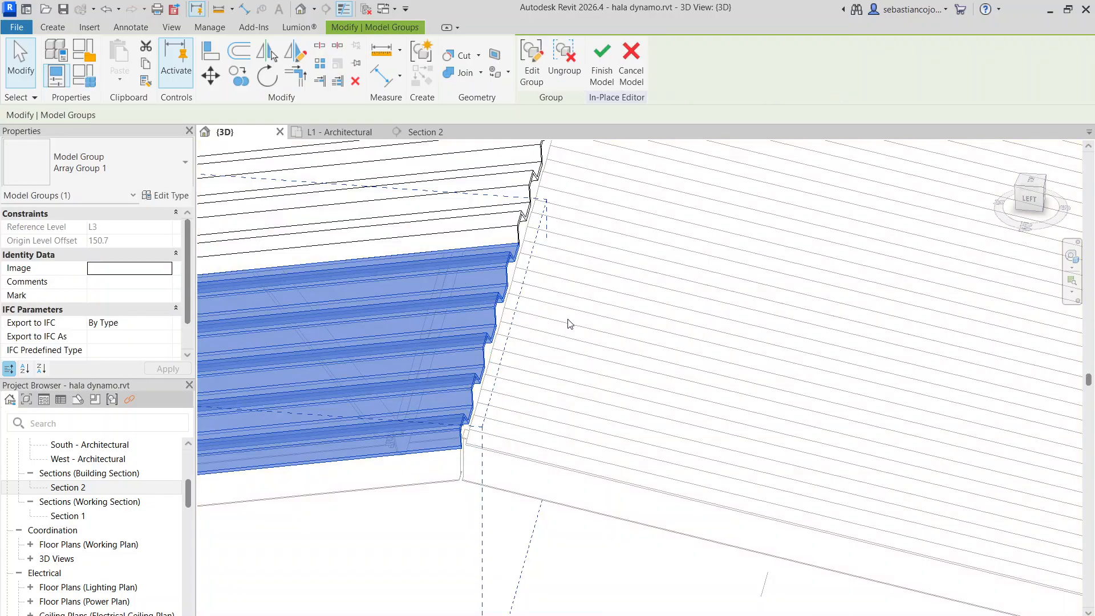
pyautogui.scroll(-4, 569, 322)
pyautogui.scroll(-3, 496, 389)
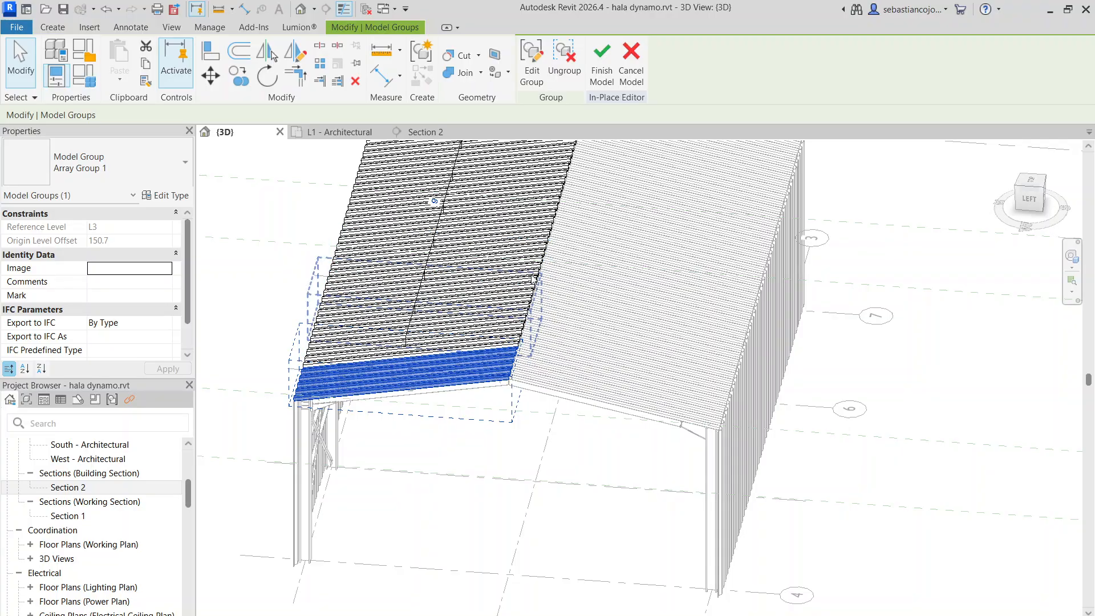
pyautogui.press('Escape')
pyautogui.scroll(-5, 585, 278)
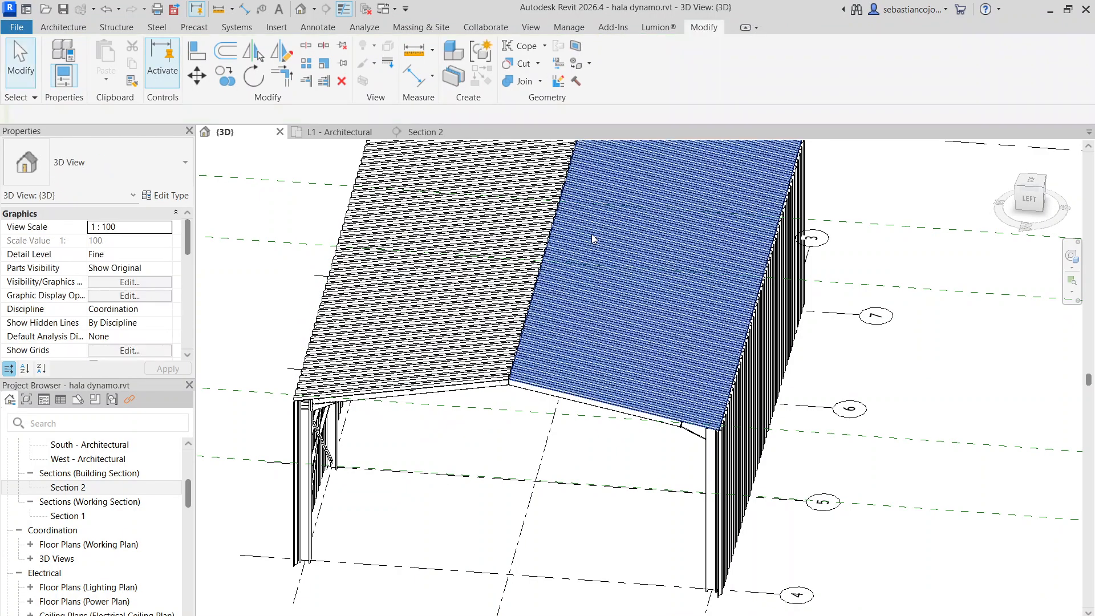
# Examine how the two roof sheetings meet at the ridge and how the second slope's sheeting sits over the wall at the eave
pyautogui.scroll(4, 549, 327)
pyautogui.keyDown('shift'); pyautogui.moveTo(563, 354); pyautogui.dragTo(629, 285, button='middle'); pyautogui.keyUp('shift')
pyautogui.scroll(3, 642, 213)
pyautogui.scroll(4, 755, 203)
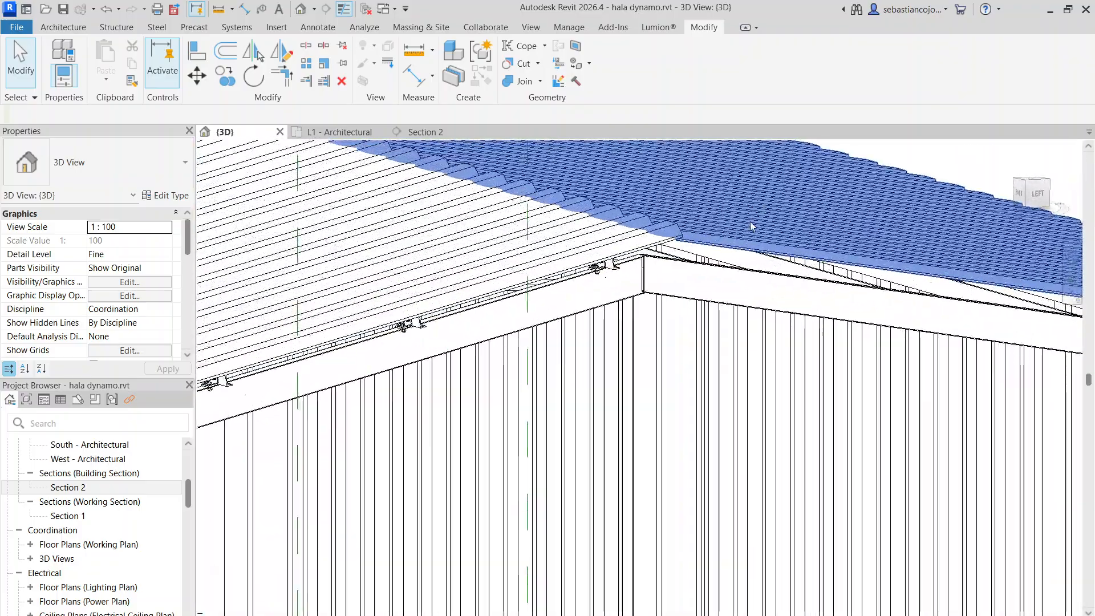
pyautogui.keyDown('shift'); pyautogui.moveTo(751, 225); pyautogui.dragTo(696, 263, button='middle'); pyautogui.keyUp('shift')
pyautogui.scroll(-8, 695, 263)
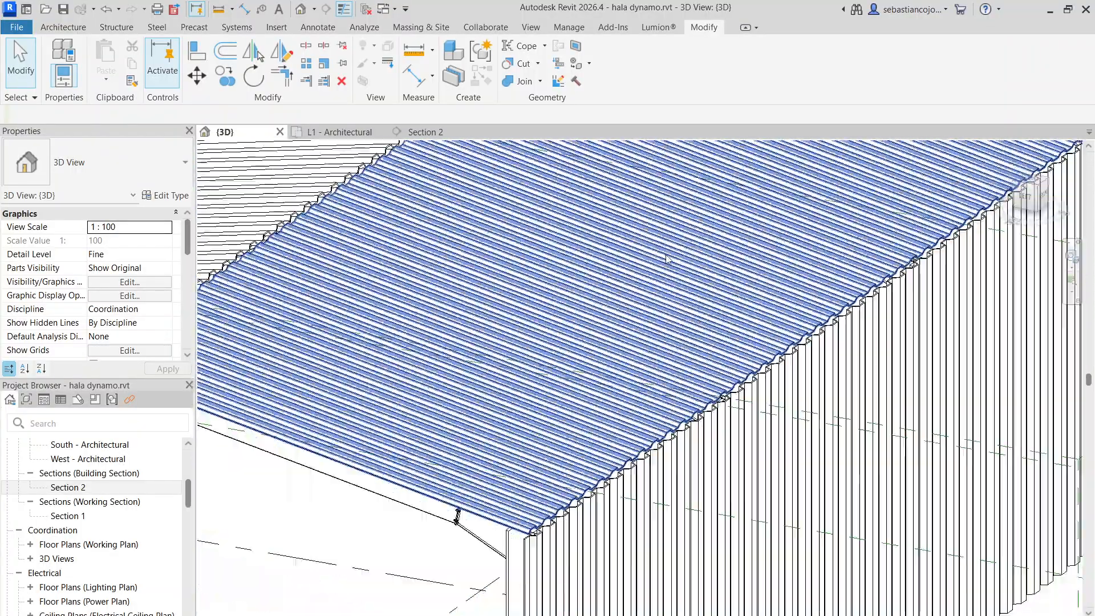
pyautogui.scroll(-3, 597, 303)
pyautogui.scroll(5, 621, 308)
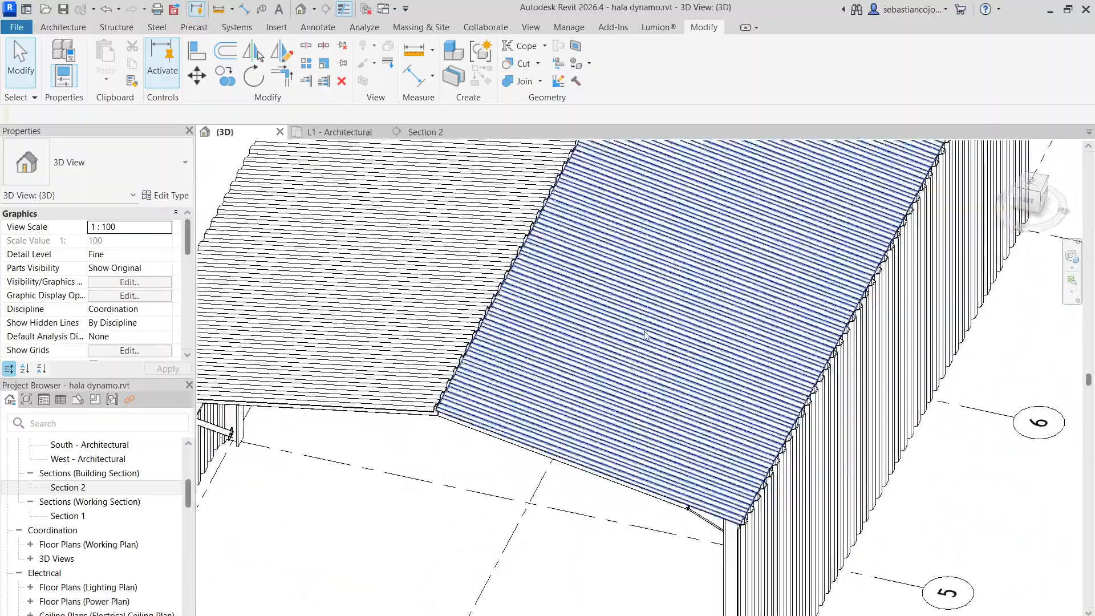
pyautogui.scroll(-5, 639, 314)
pyautogui.keyDown('shift'); pyautogui.moveTo(651, 318); pyautogui.dragTo(649, 277, button='middle'); pyautogui.keyUp('shift')
# Review the whole hall from outside, checking the side wall sheeting and the sheeting of both roof slopes
pyautogui.scroll(3, 662, 265)
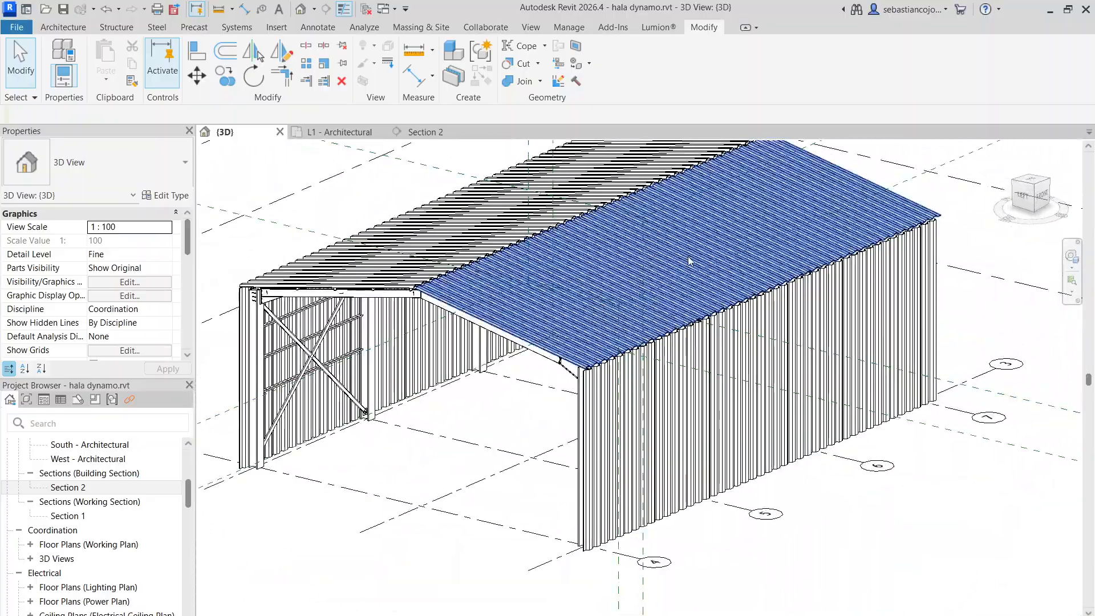
pyautogui.scroll(-2, 730, 263)
pyautogui.scroll(1, 746, 228)
pyautogui.moveTo(746, 226); pyautogui.dragTo(775, 276, button='middle')
pyautogui.scroll(1, 774, 274)
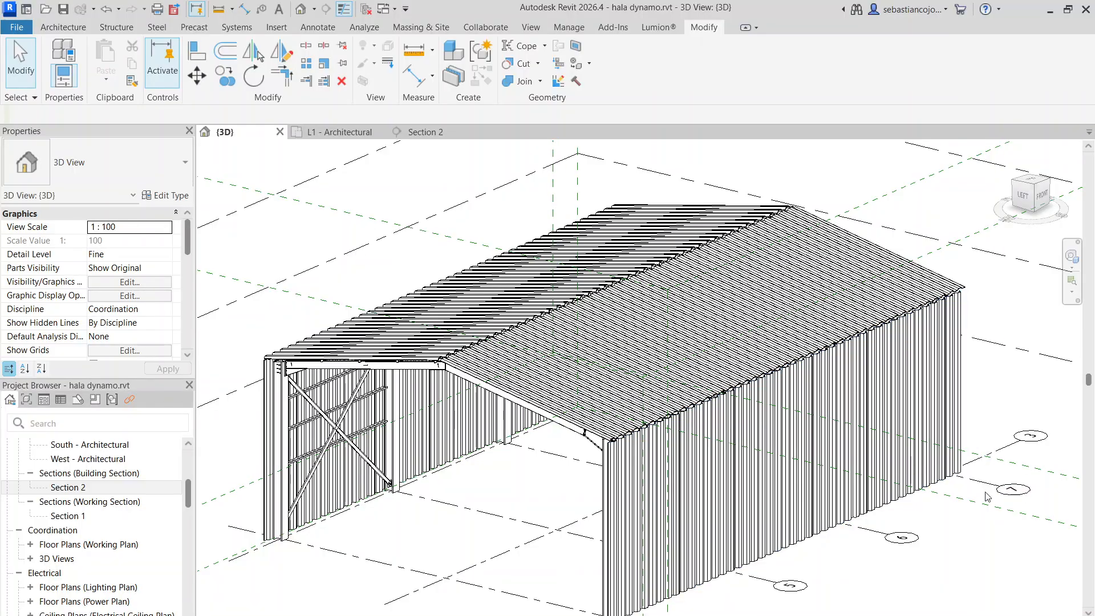
pyautogui.moveTo(1007, 542); pyautogui.dragTo(964, 470, button='middle')
pyautogui.scroll(-2, 982, 490)
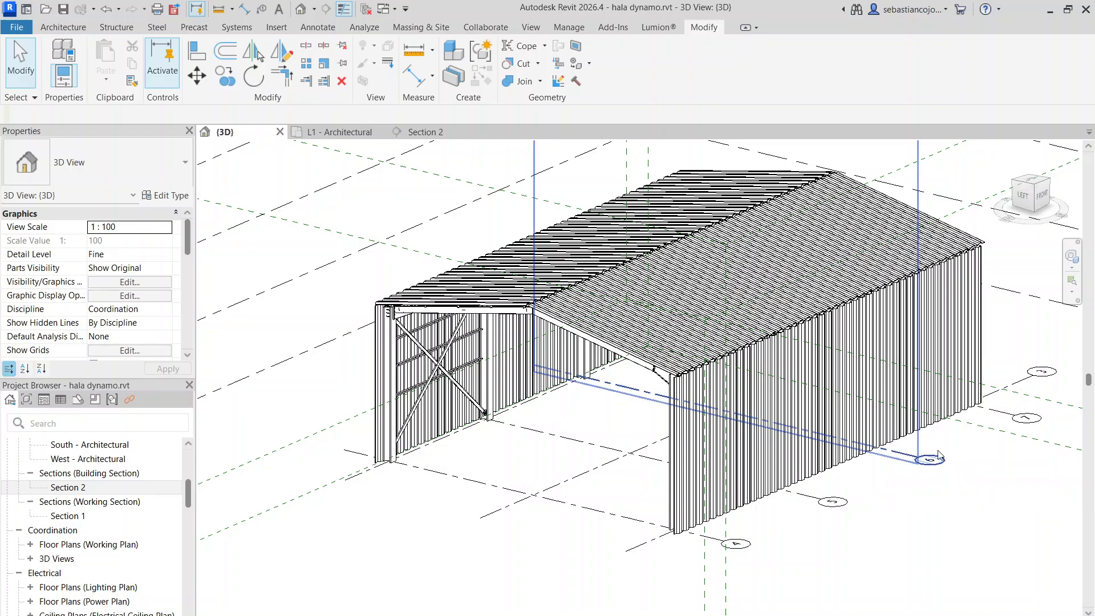
pyautogui.scroll(2, 787, 408)
pyautogui.click(669, 360)
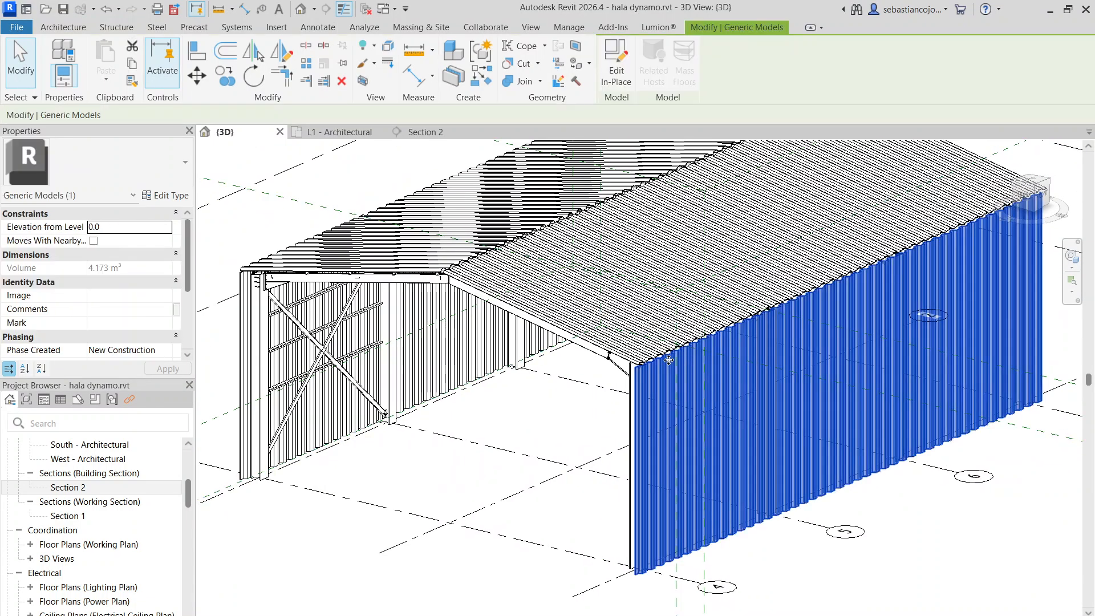
pyautogui.click(613, 306)
pyautogui.click(424, 253)
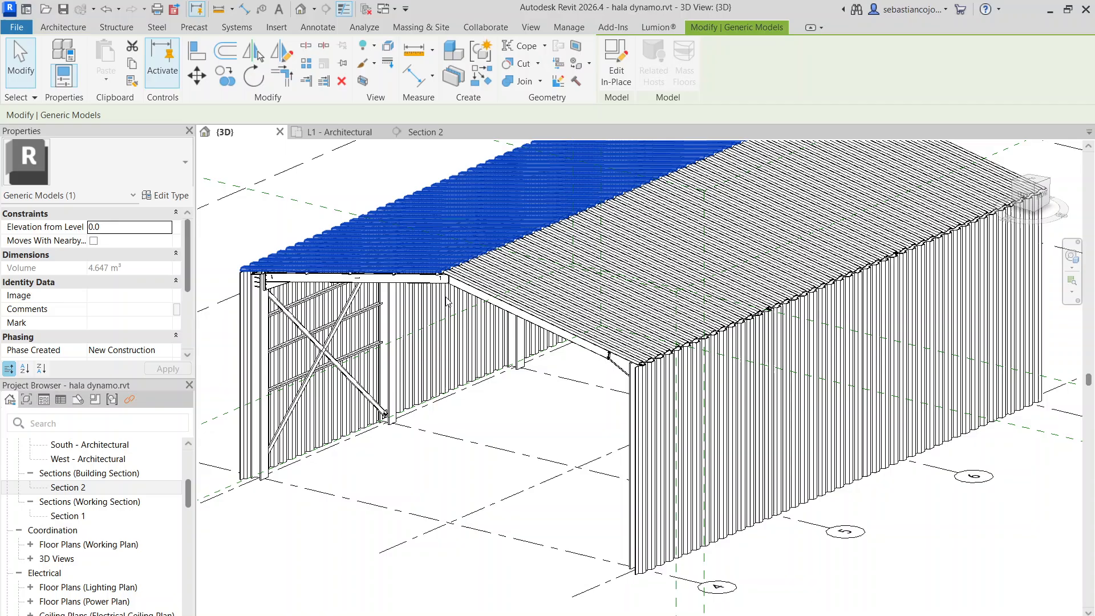
pyautogui.click(468, 459)
# Select the two W310X21 rafters of the open front frame together
pyautogui.keyDown('shift'); pyautogui.moveTo(459, 406); pyautogui.dragTo(541, 356, button='middle'); pyautogui.keyUp('shift')
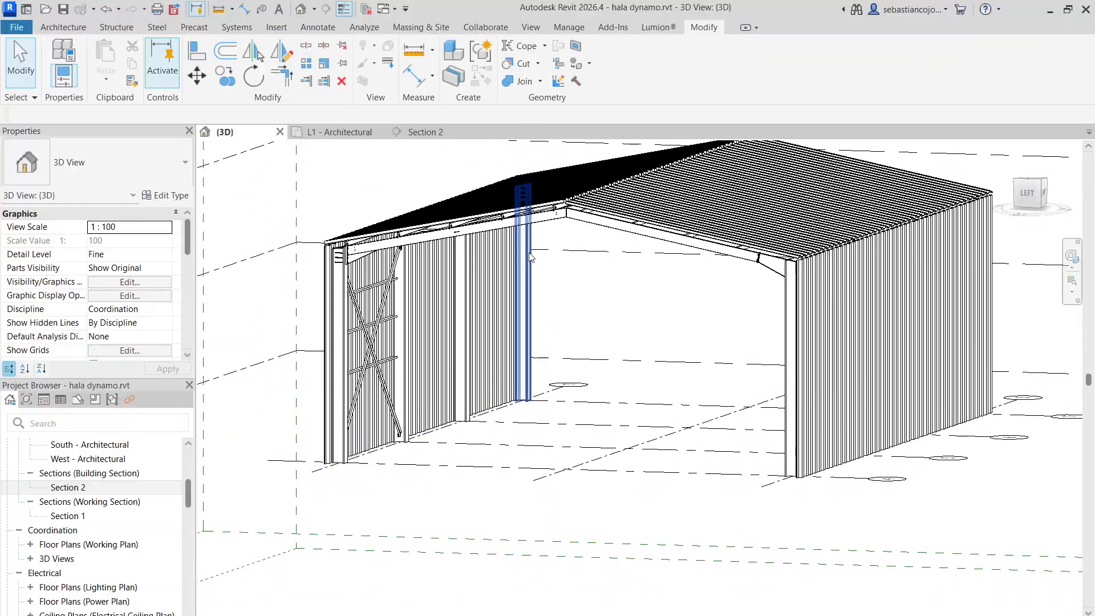
pyautogui.scroll(3, 546, 197)
pyautogui.click(584, 228)
pyautogui.keyDown('ctrl'); pyautogui.click(529, 234); pyautogui.keyUp('ctrl')
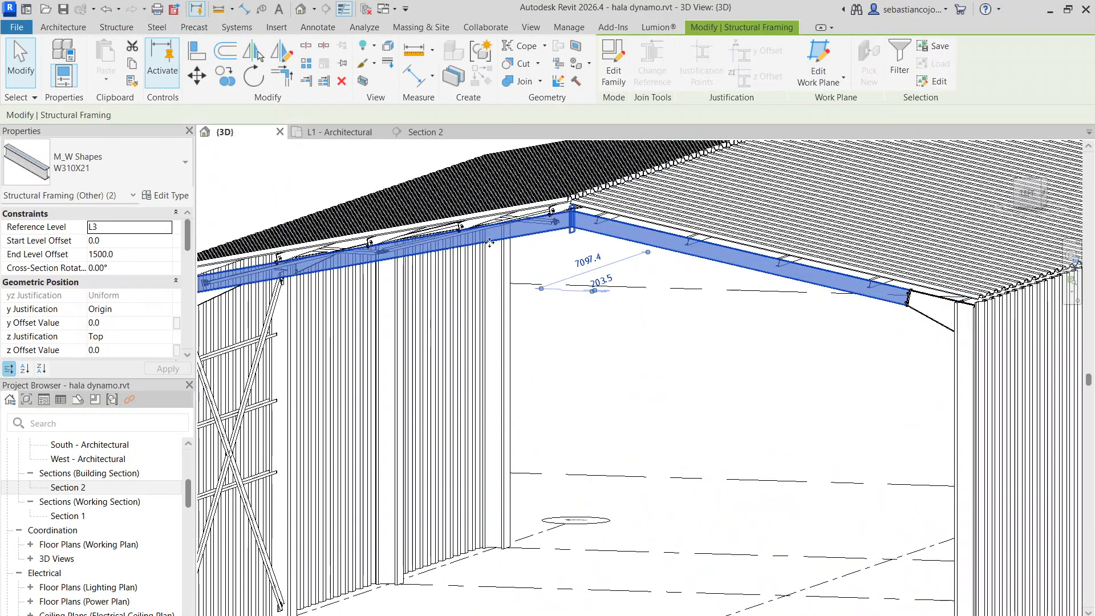
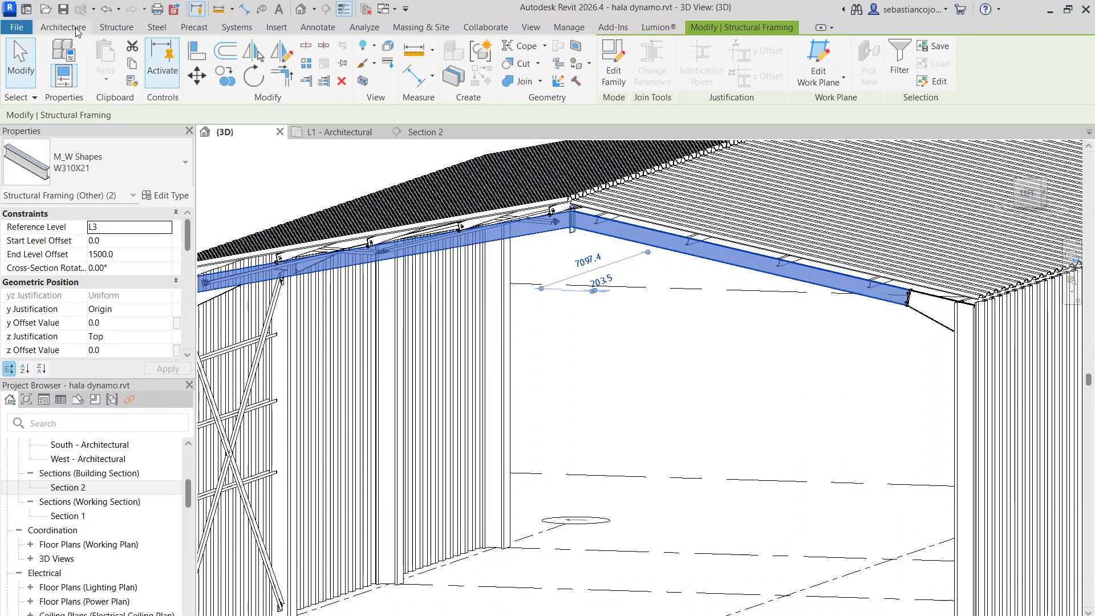
# Join the two front-frame rafters at the ridge with an Apex haunch connection and check the joint
pyautogui.click(117, 27)
pyautogui.click(284, 58)
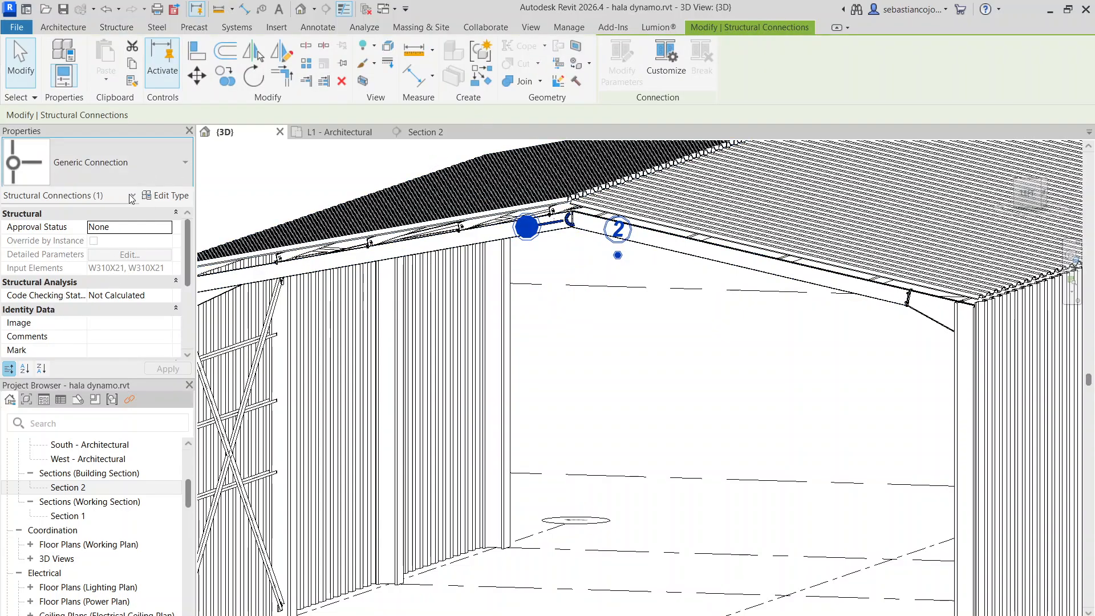
pyautogui.click(167, 173)
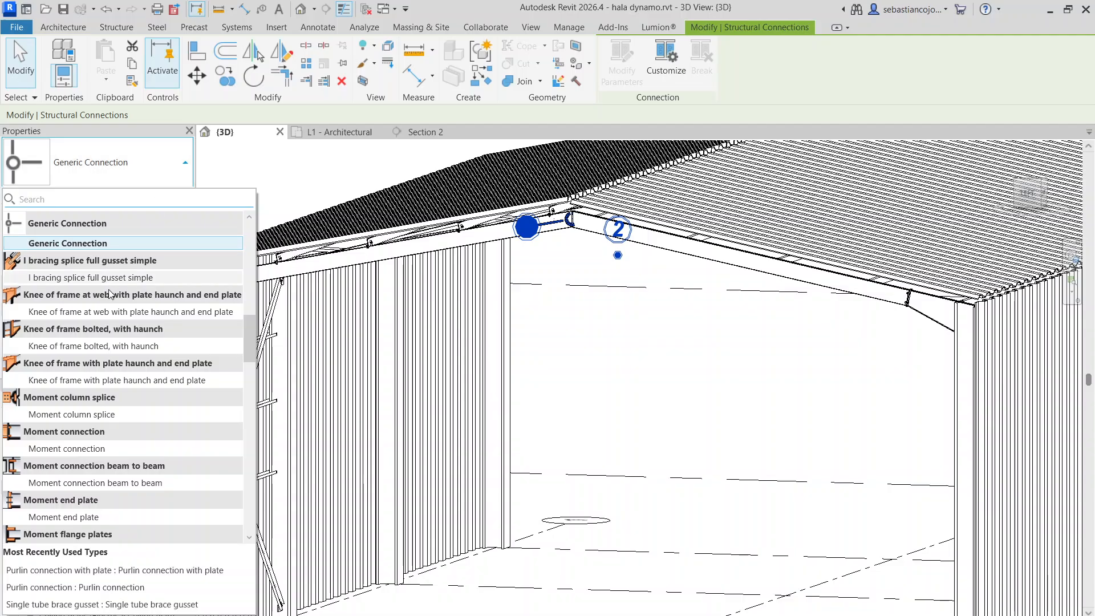
pyautogui.scroll(-3, 104, 354)
pyautogui.scroll(-15, 103, 354)
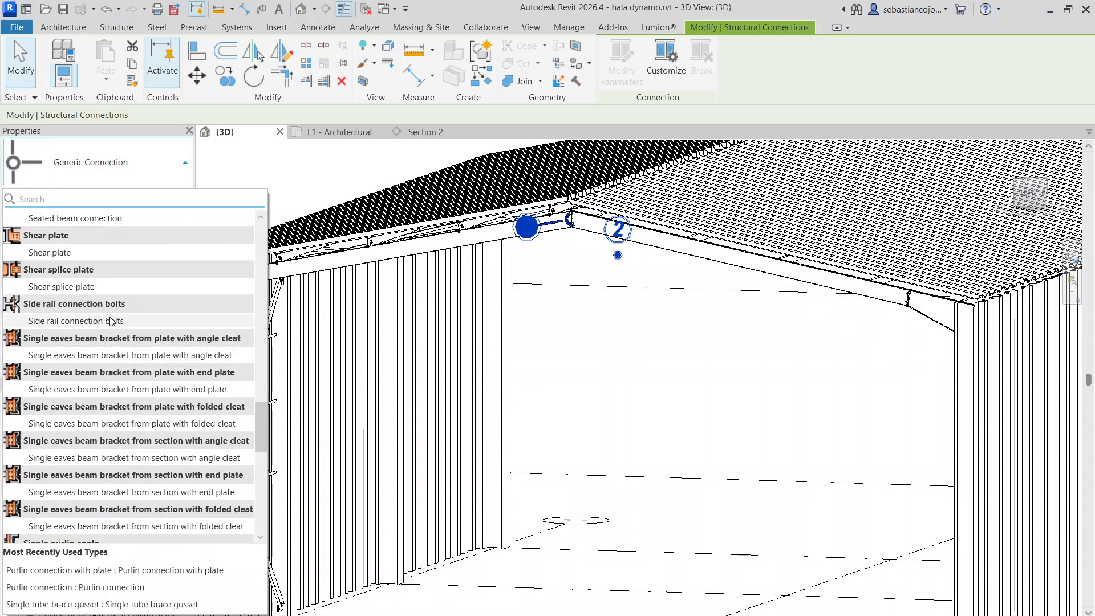
pyautogui.scroll(-1, 100, 341)
pyautogui.scroll(18, 114, 347)
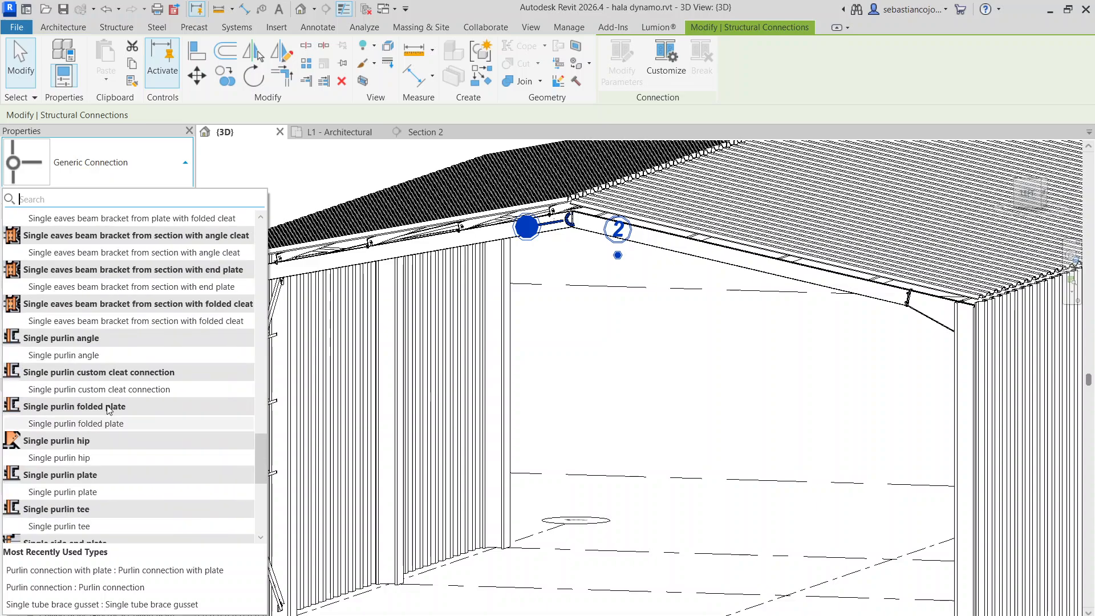
pyautogui.scroll(9, 130, 351)
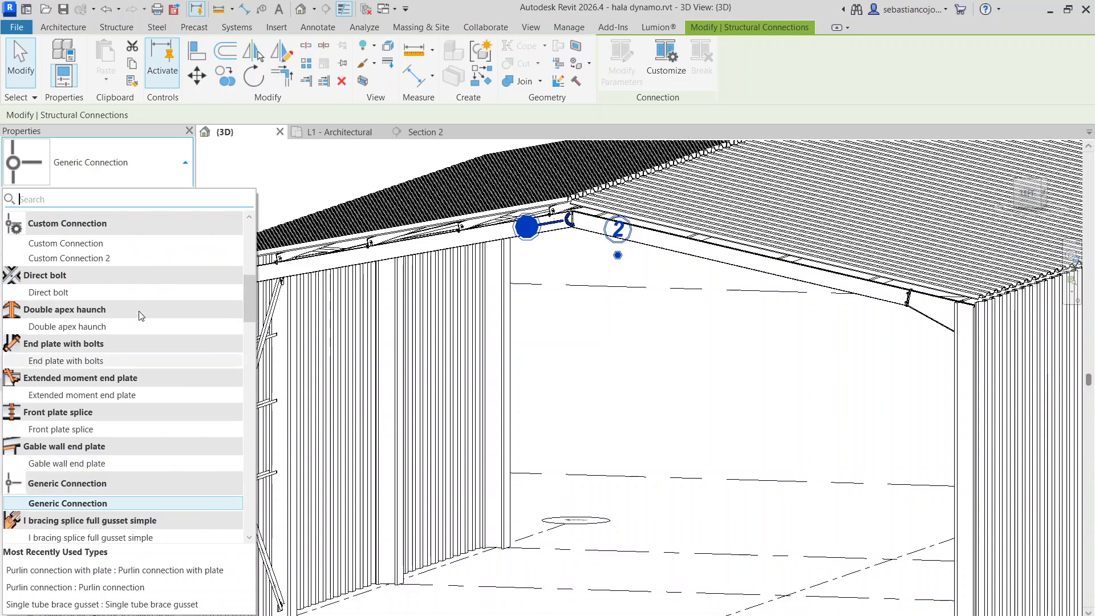
pyautogui.scroll(3, 121, 273)
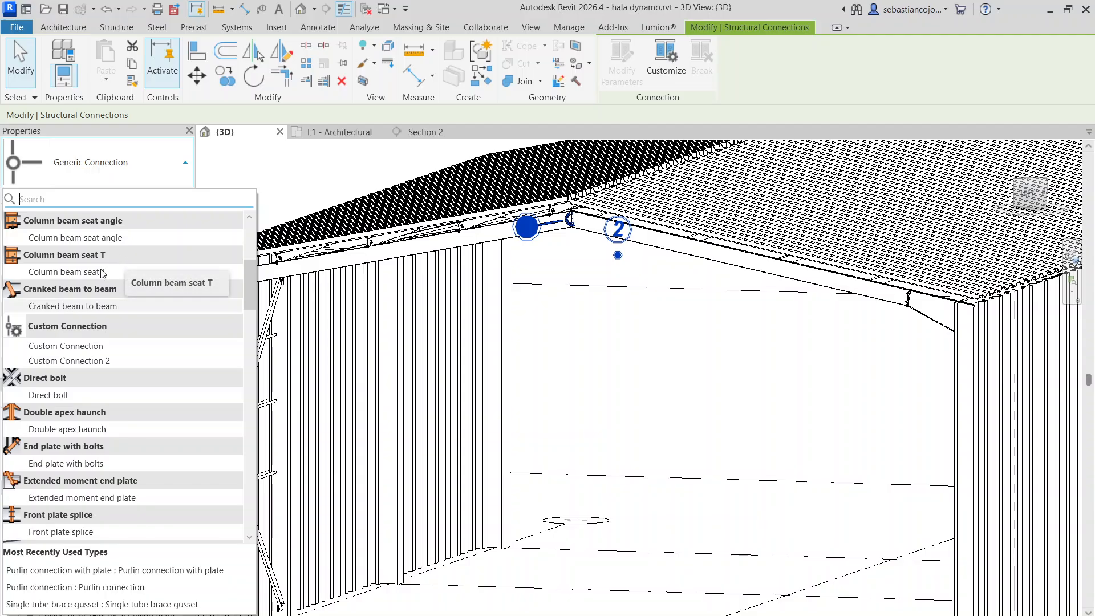
pyautogui.scroll(6, 83, 310)
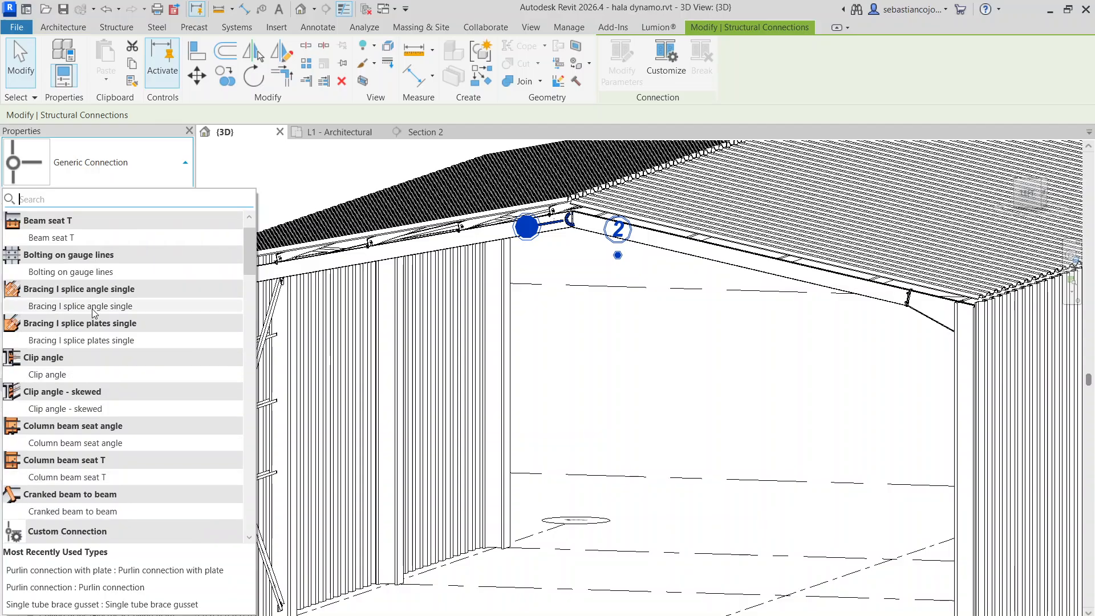
pyautogui.scroll(3, 94, 313)
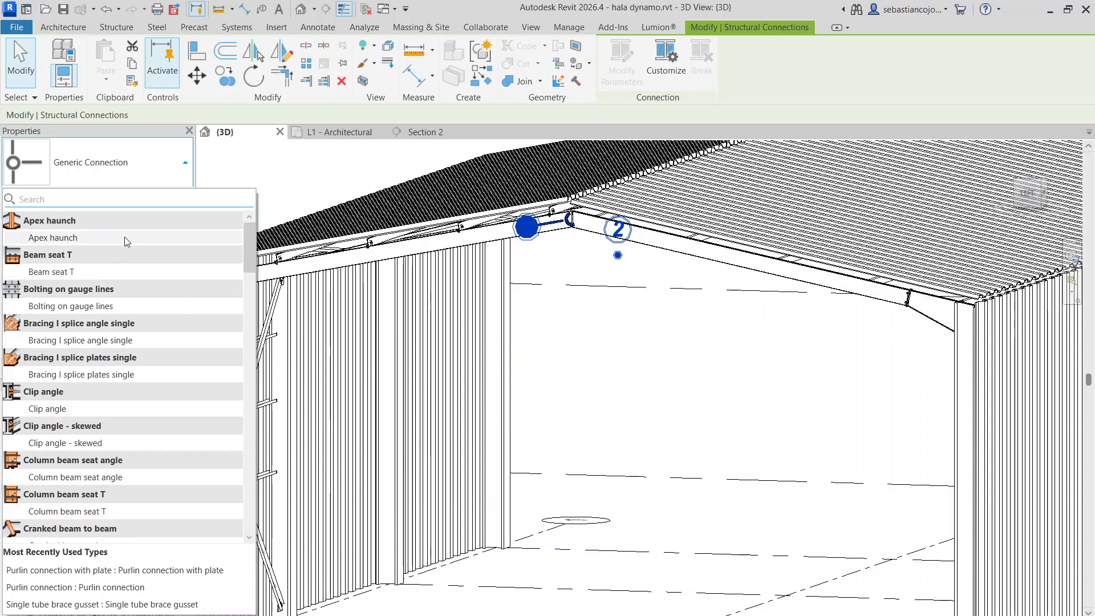
pyautogui.click(590, 264)
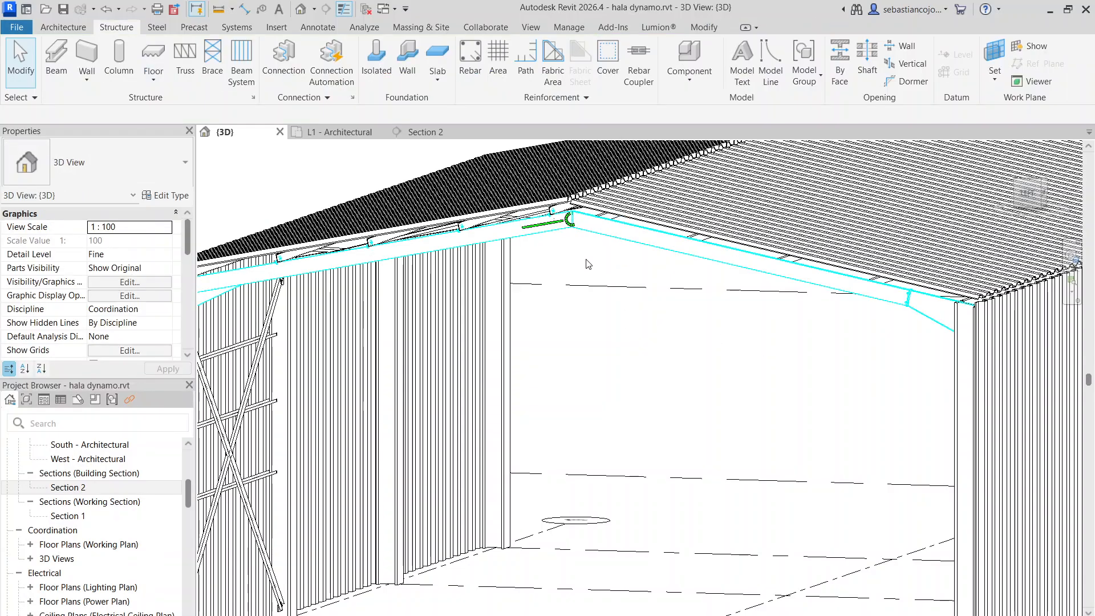
pyautogui.scroll(5, 564, 256)
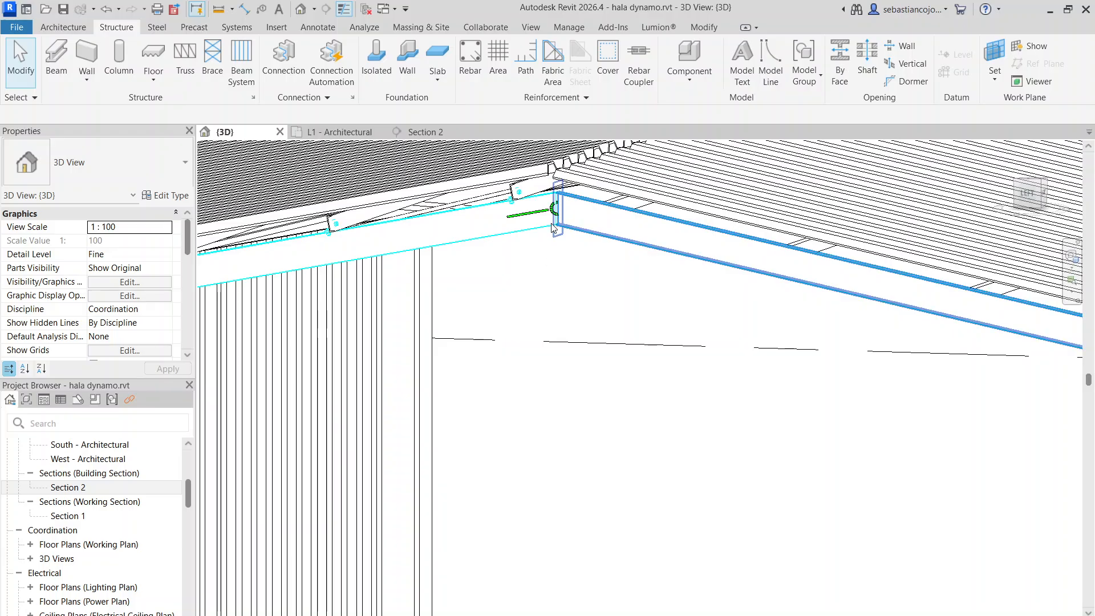
pyautogui.scroll(-5, 549, 257)
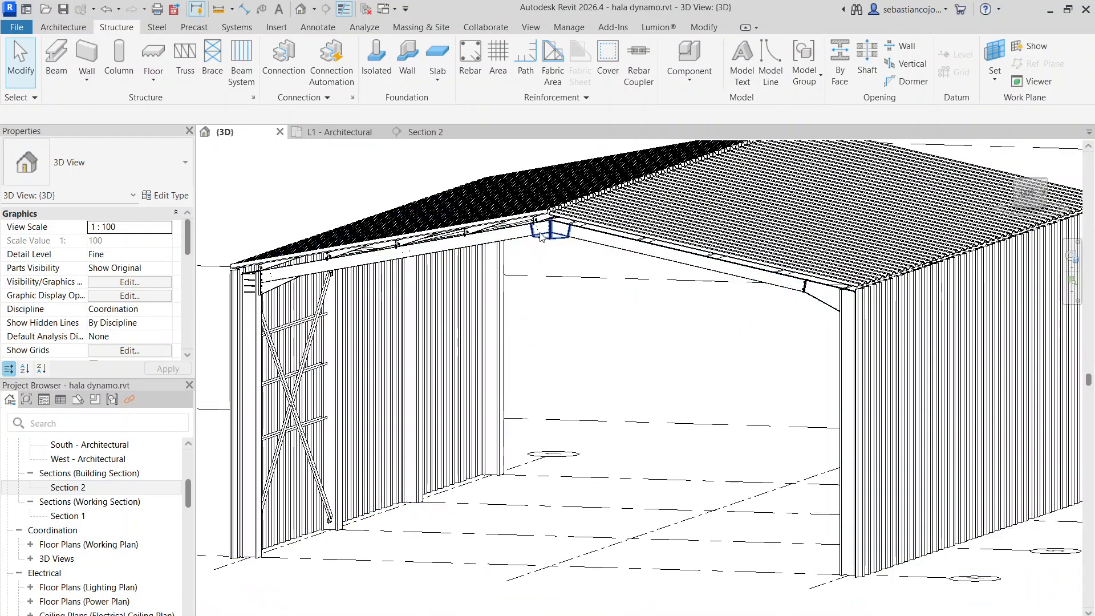
pyautogui.scroll(3, 563, 239)
pyautogui.scroll(-6, 586, 342)
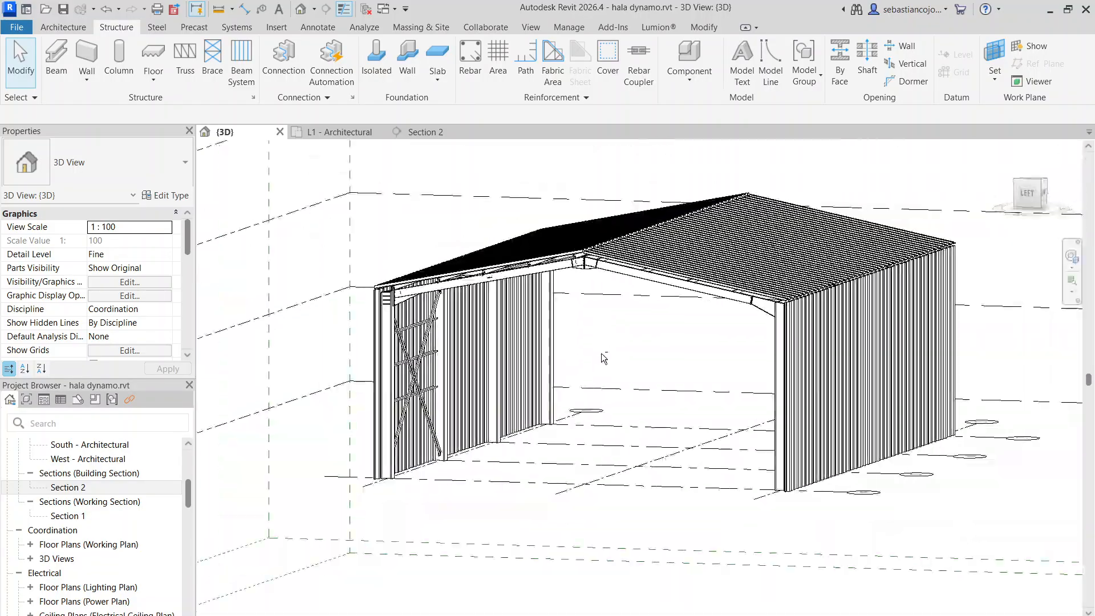
# Join the two W310X21 rafters of the second frame at the ridge with an Apex haunch connection
pyautogui.keyDown('shift'); pyautogui.moveTo(601, 356); pyautogui.dragTo(649, 228, button='middle'); pyautogui.keyUp('shift')
pyautogui.scroll(2, 621, 311)
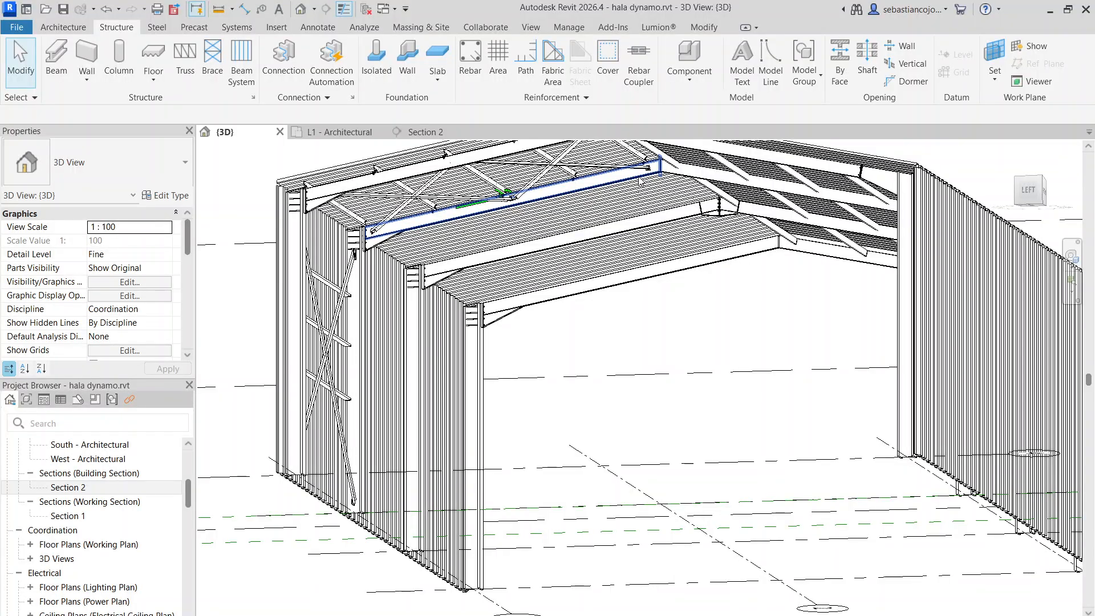
pyautogui.click(641, 181)
pyautogui.keyDown('ctrl'); pyautogui.click(689, 182); pyautogui.keyUp('ctrl')
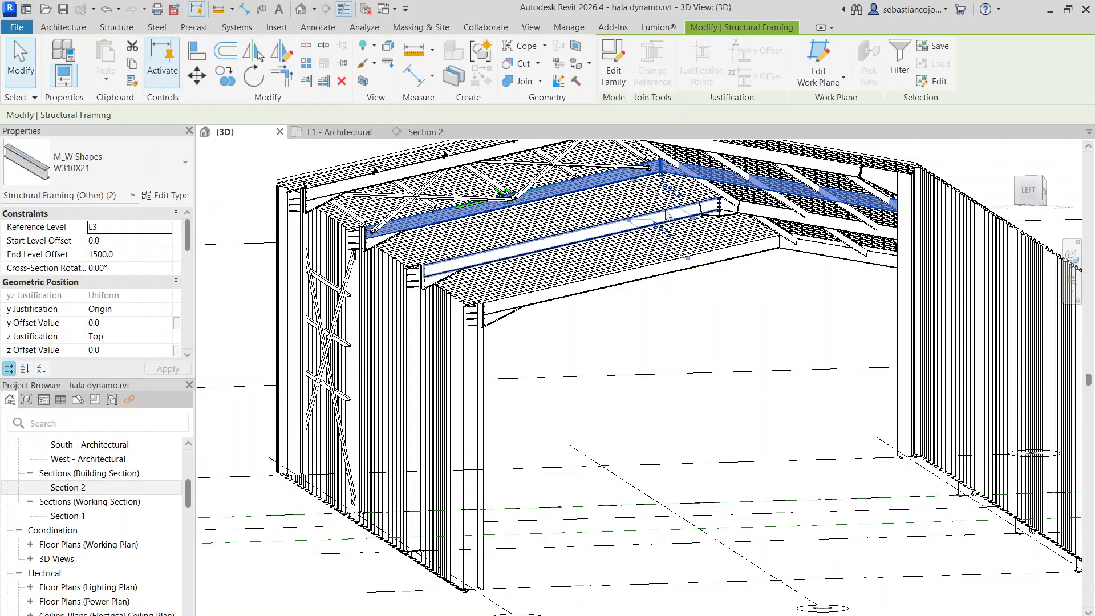
pyautogui.keyDown('shift'); pyautogui.moveTo(689, 181); pyautogui.dragTo(588, 271, button='middle'); pyautogui.keyUp('shift')
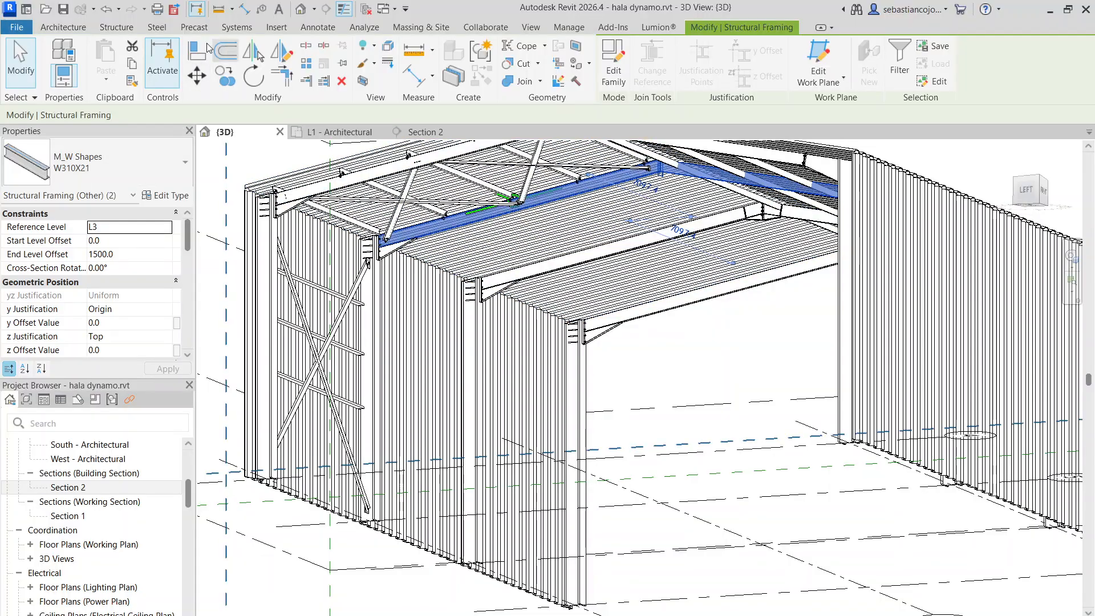
pyautogui.click(101, 27)
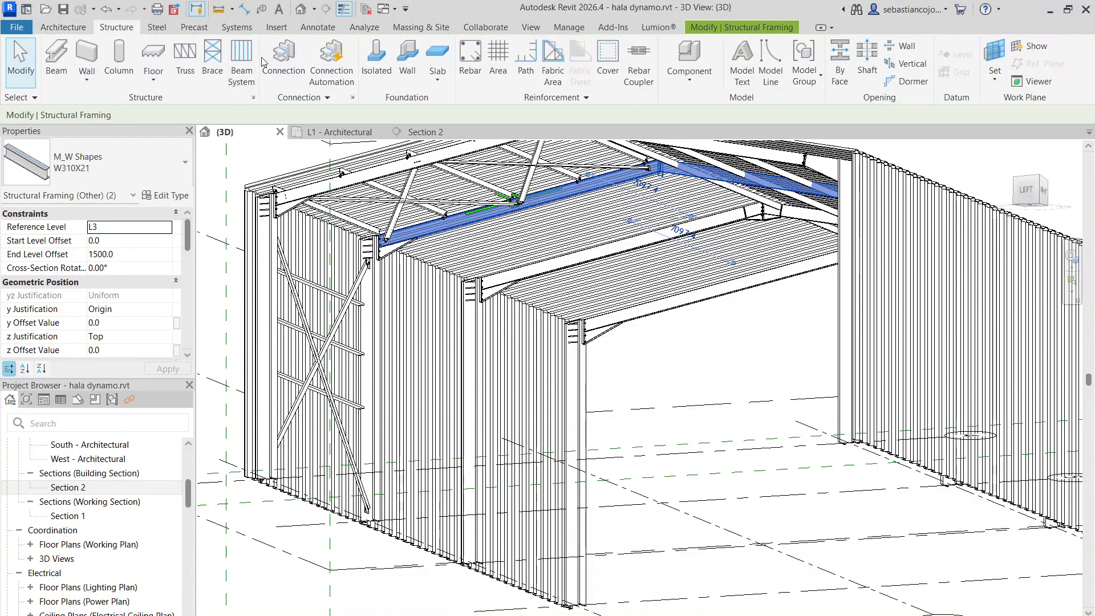
pyautogui.click(280, 57)
pyautogui.click(97, 163)
pyautogui.scroll(-1, 75, 343)
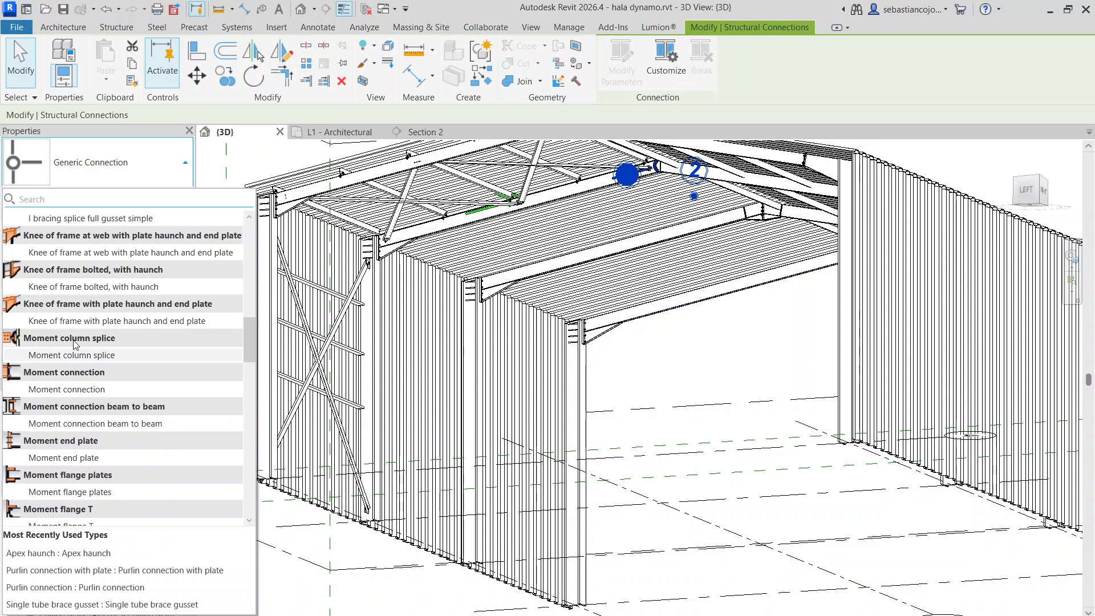
pyautogui.scroll(1, 75, 342)
pyautogui.scroll(8, 71, 320)
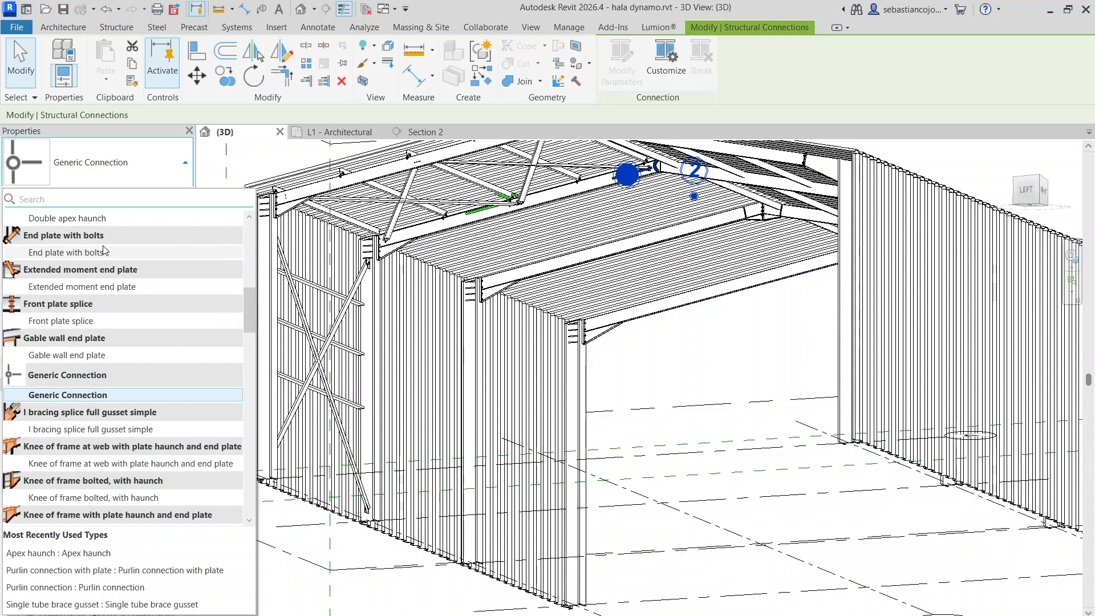
pyautogui.scroll(2, 101, 249)
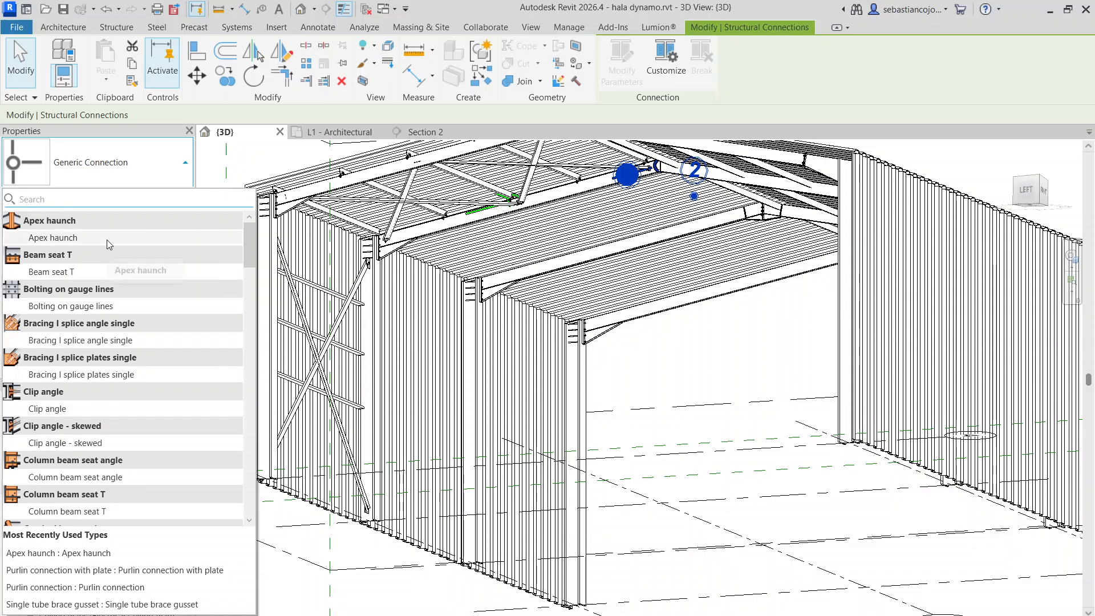
pyautogui.click(107, 238)
pyautogui.click(691, 340)
# Join the two W310X21 rafters of the far end frame at the ridge with a Double apex haunch connection
pyautogui.scroll(-2, 691, 340)
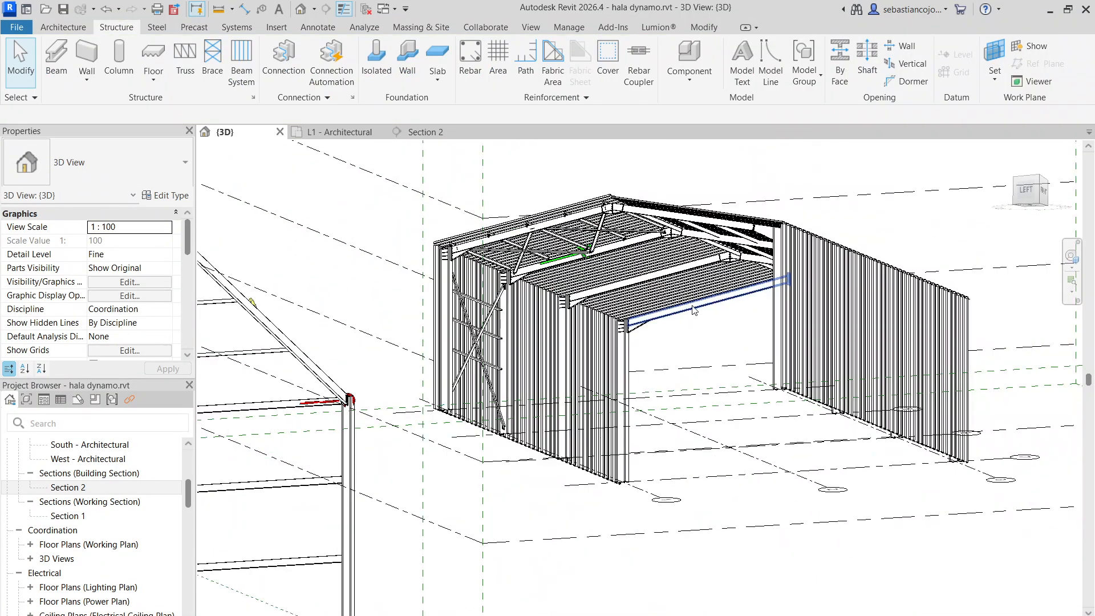
pyautogui.scroll(6, 773, 311)
pyautogui.click(781, 286)
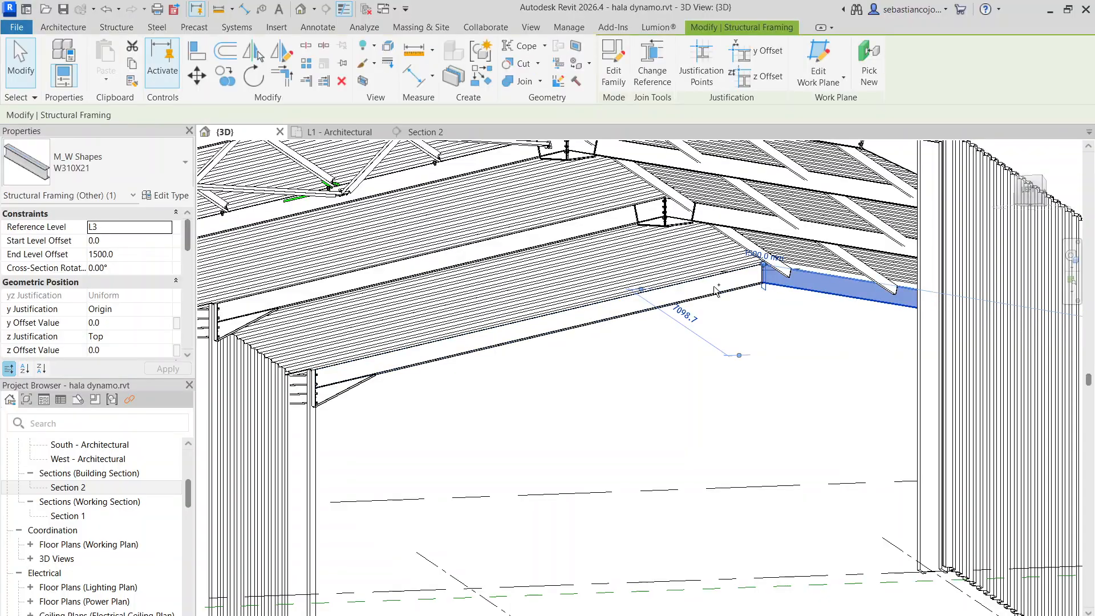
pyautogui.keyDown('ctrl'); pyautogui.click(731, 294); pyautogui.keyUp('ctrl')
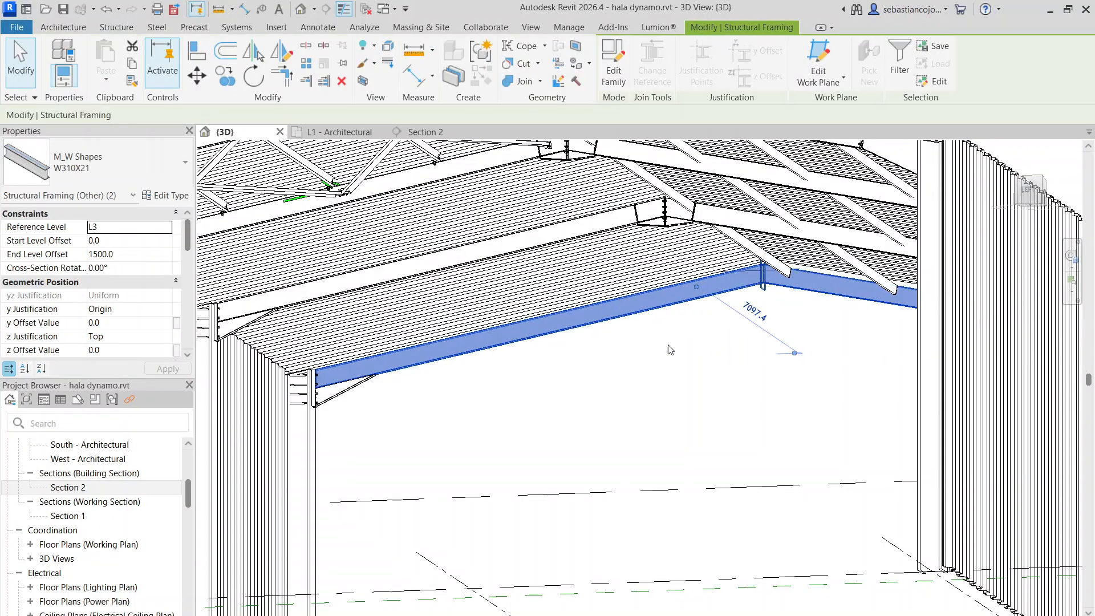
pyautogui.click(85, 31)
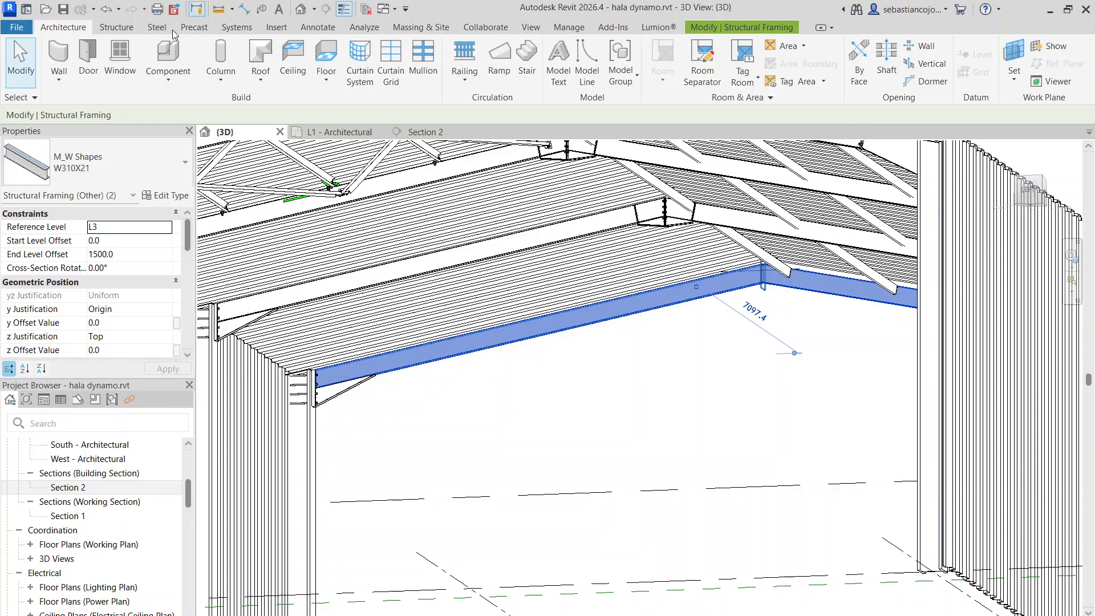
pyautogui.scroll(-3, 602, 308)
pyautogui.moveTo(711, 394)
pyautogui.keyDown('shift'); pyautogui.mouseDown(button='middle')
pyautogui.moveTo(712, 358)
pyautogui.moveTo(733, 345)
pyautogui.moveTo(710, 331)
pyautogui.moveTo(732, 314)
pyautogui.moveTo(722, 390)
pyautogui.mouseUp(button='middle'); pyautogui.keyUp('shift')
pyautogui.scroll(5, 662, 314)
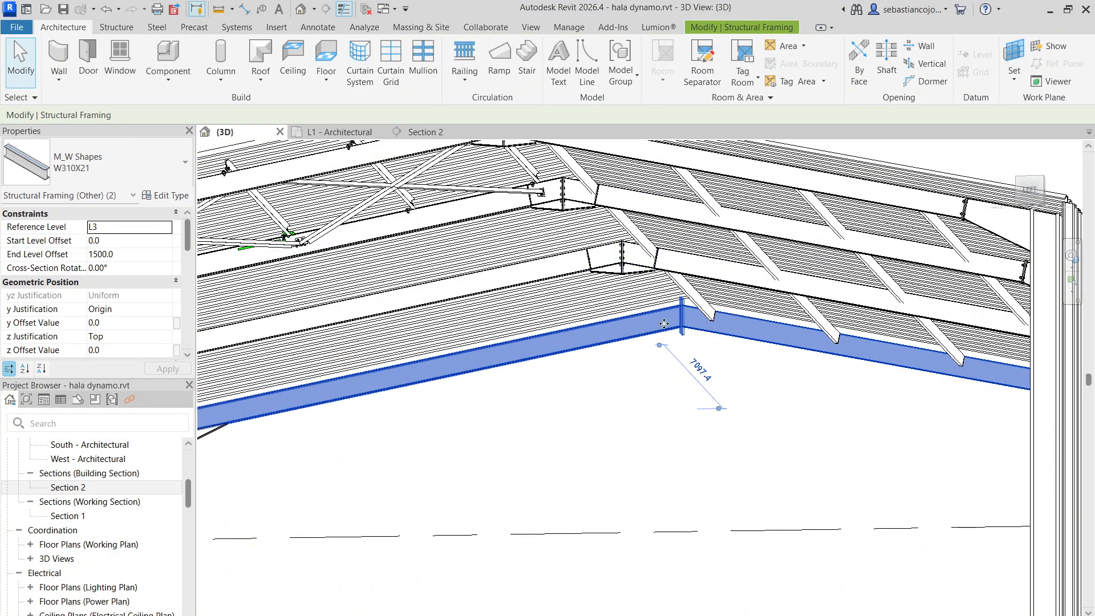
pyautogui.scroll(2, 671, 326)
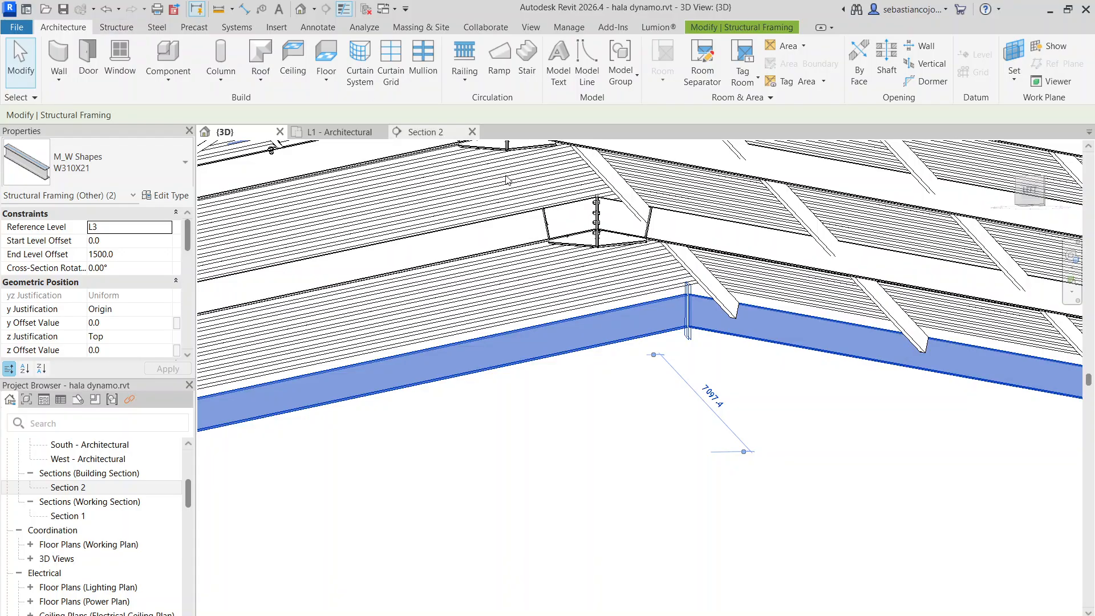
pyautogui.click(117, 28)
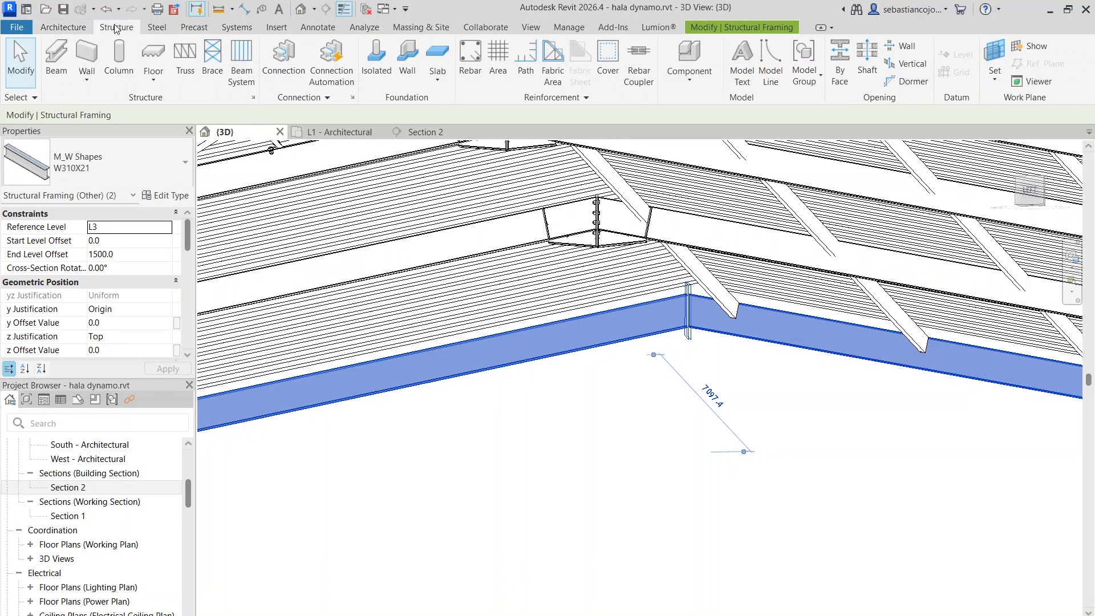
pyautogui.click(300, 68)
pyautogui.click(111, 159)
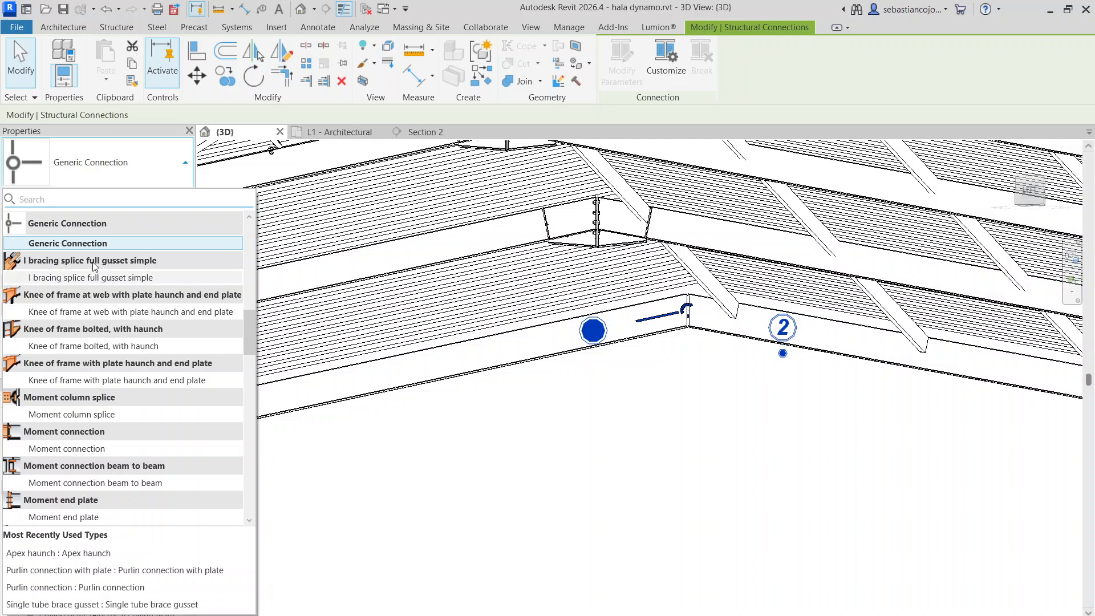
pyautogui.scroll(5, 97, 253)
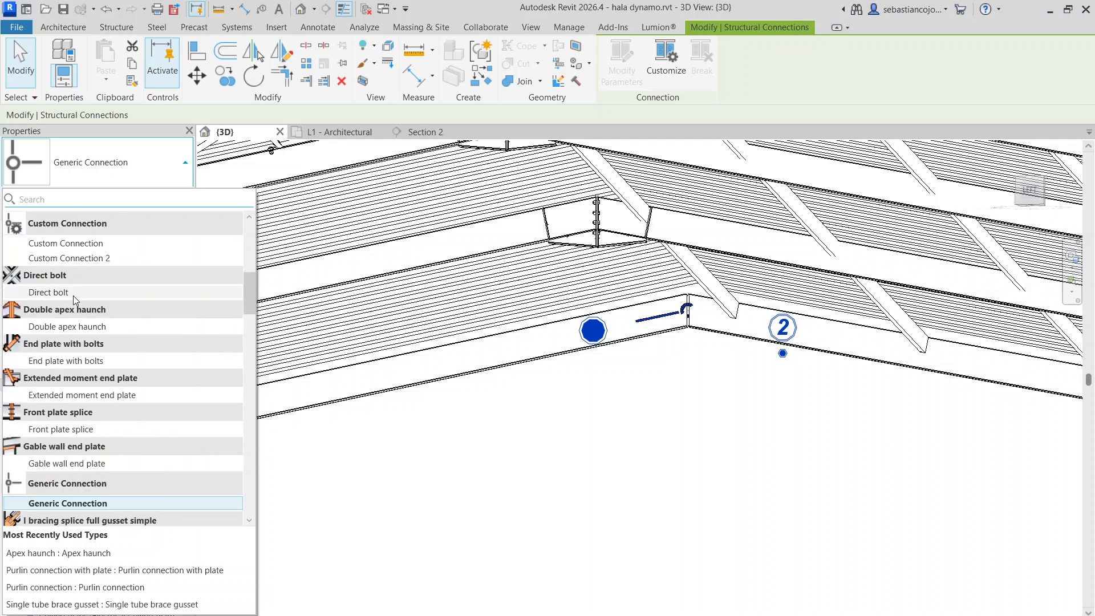
pyautogui.click(80, 330)
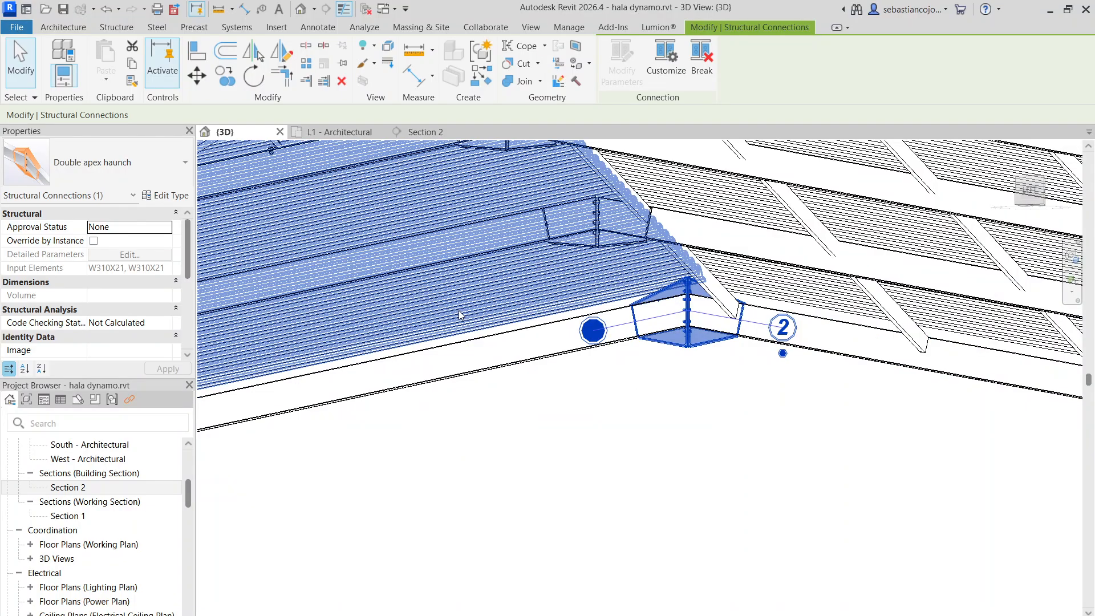
# Change the far end frame's ridge connection type to Apex haunch
pyautogui.click(103, 163)
pyautogui.scroll(7, 108, 260)
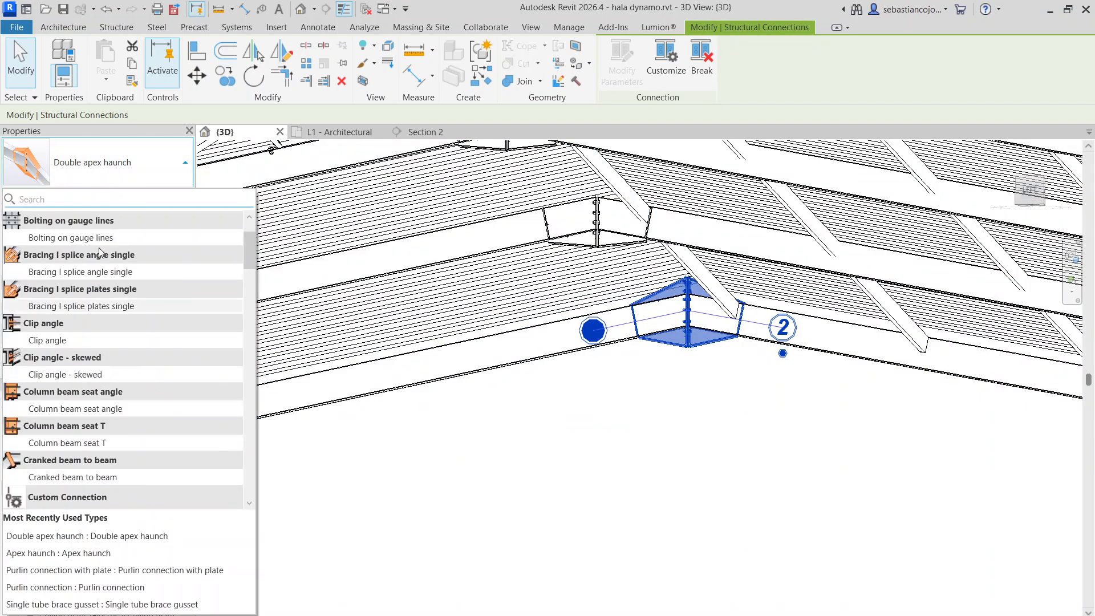
pyautogui.click(97, 242)
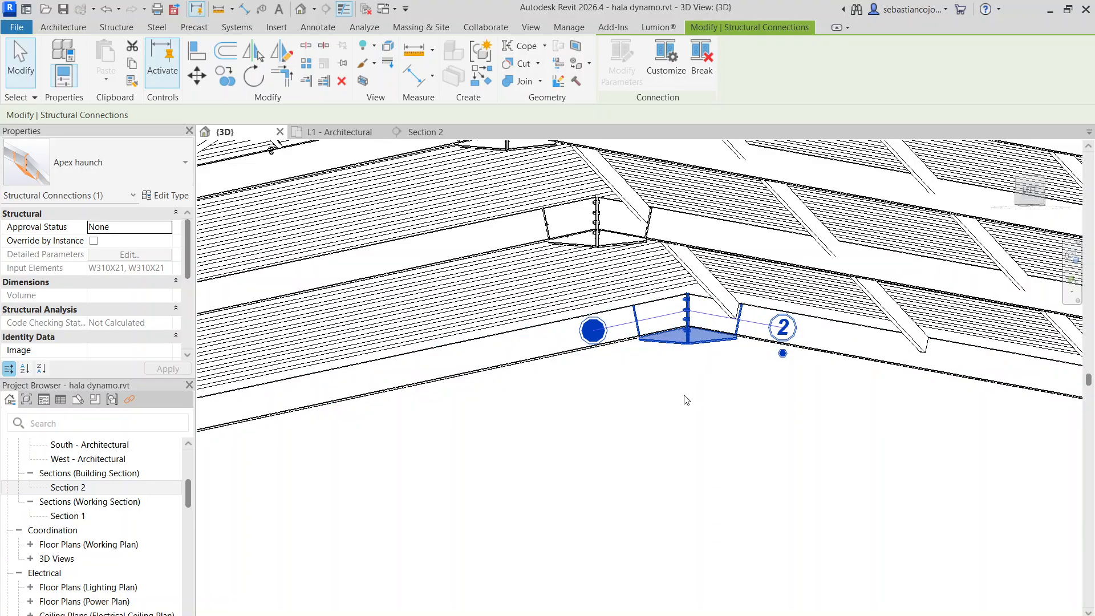
pyautogui.click(685, 401)
# Hide the whole Levels category in the 3D view
pyautogui.scroll(-7, 684, 327)
pyautogui.keyDown('shift'); pyautogui.moveTo(683, 327); pyautogui.dragTo(694, 429, button='middle'); pyautogui.keyUp('shift')
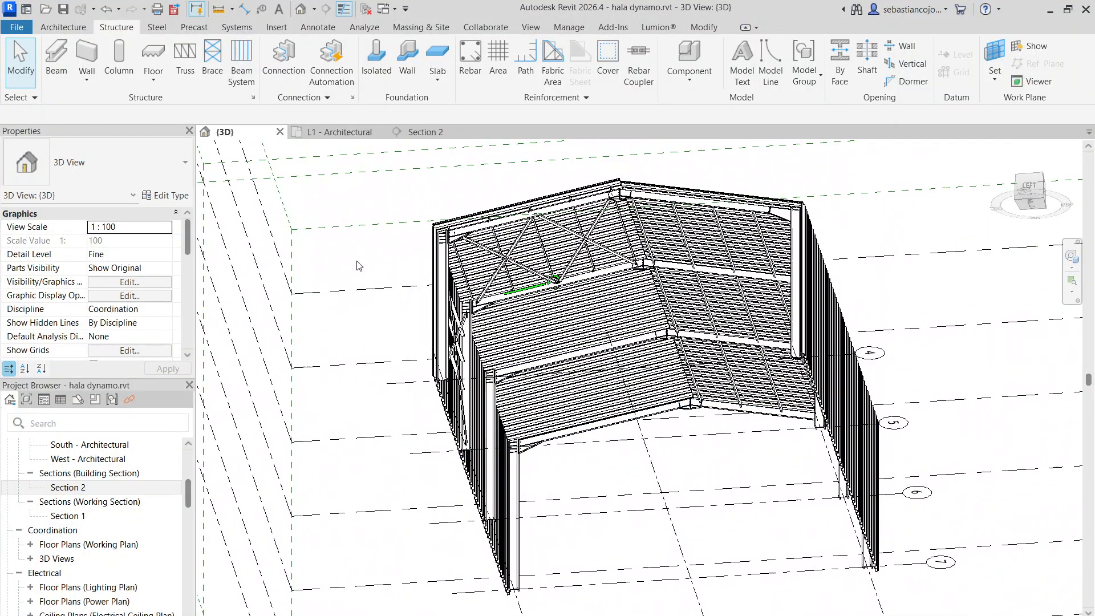
pyautogui.click(358, 289)
pyautogui.rightClick(358, 289)
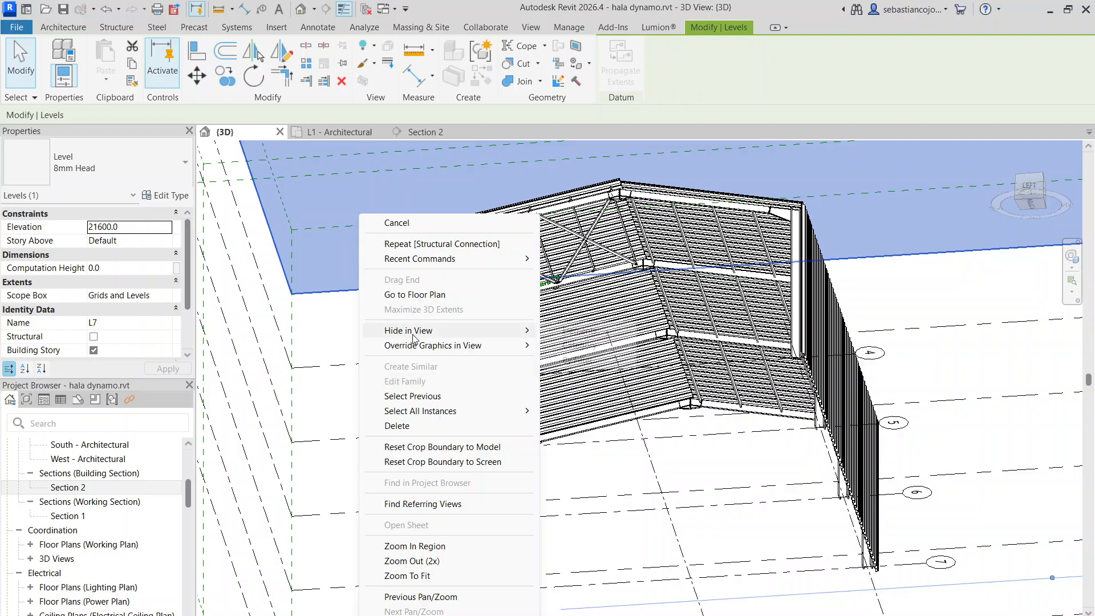
pyautogui.click(579, 345)
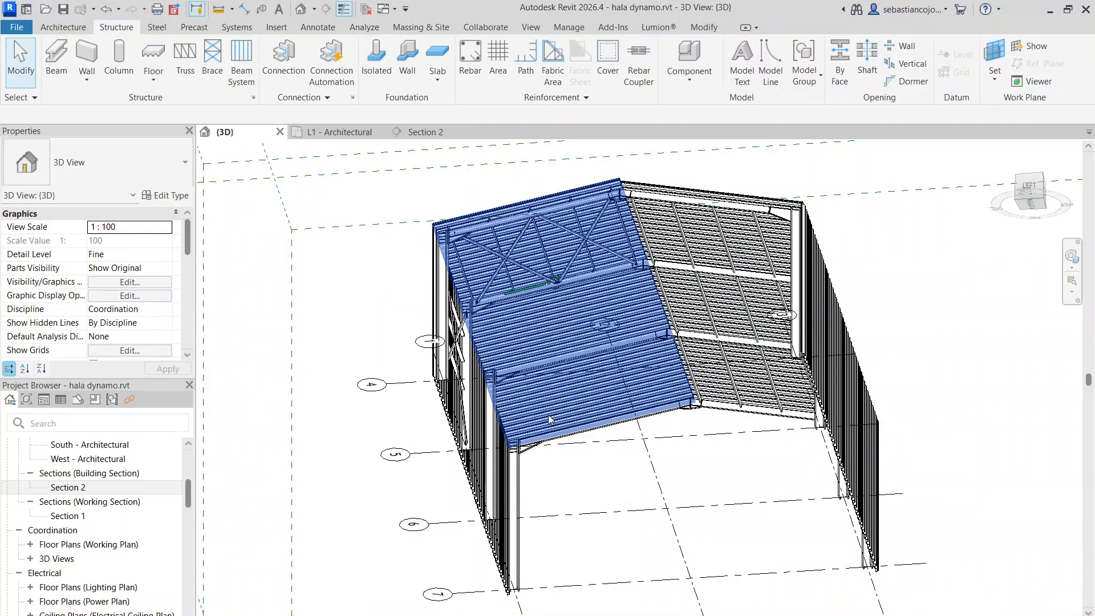
# Hide the whole Grids category in the 3D view
pyautogui.click(601, 436)
pyautogui.rightClick(601, 437)
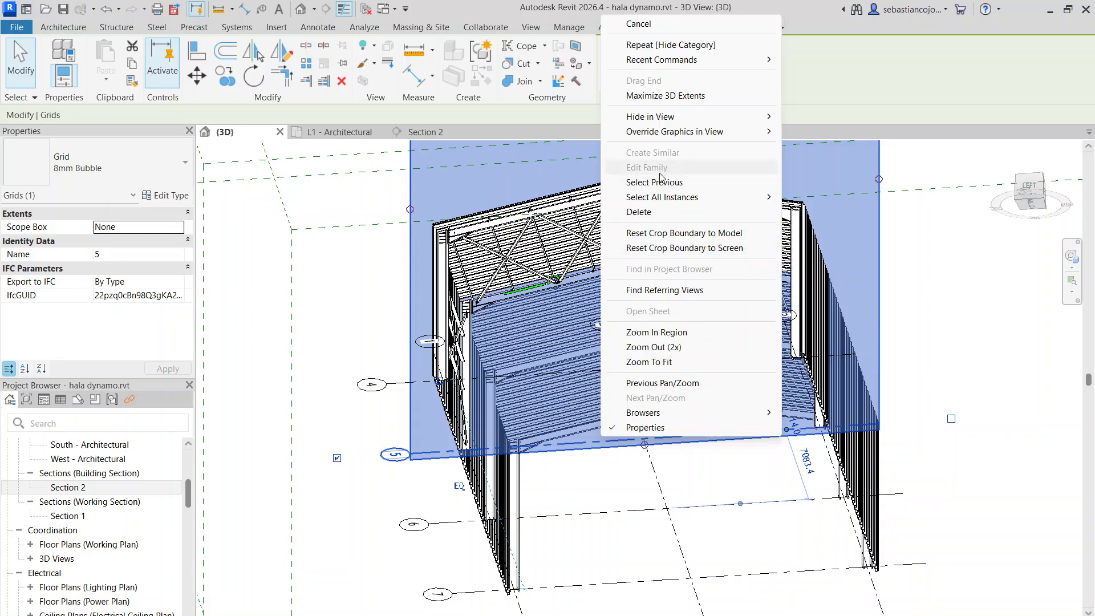
pyautogui.click(793, 131)
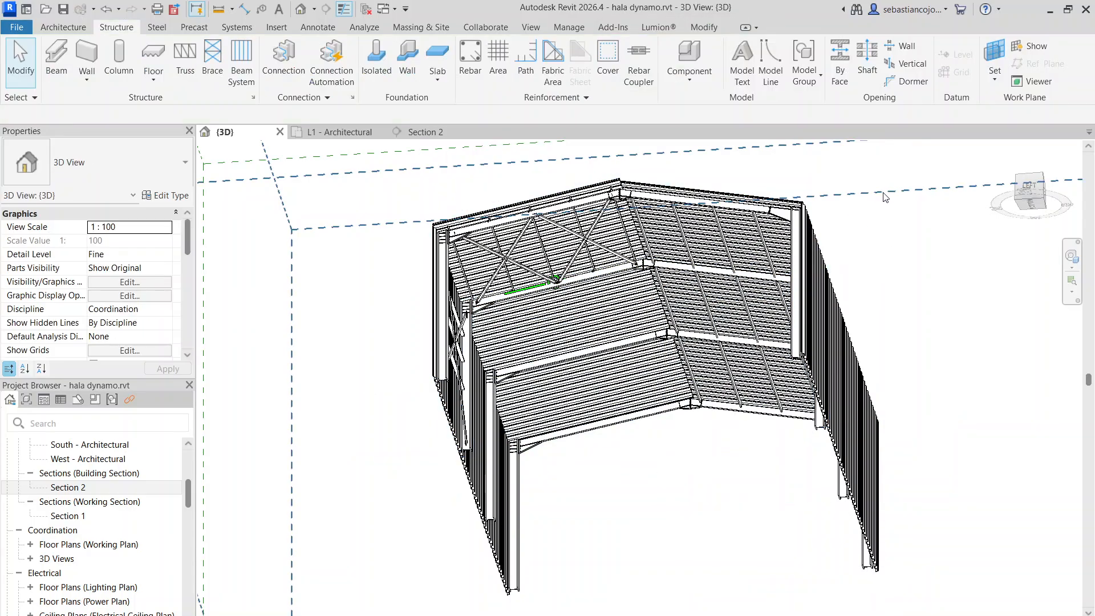
# Hide the whole Scope Boxes category in the 3D view
pyautogui.click(883, 197)
pyautogui.rightClick(883, 197)
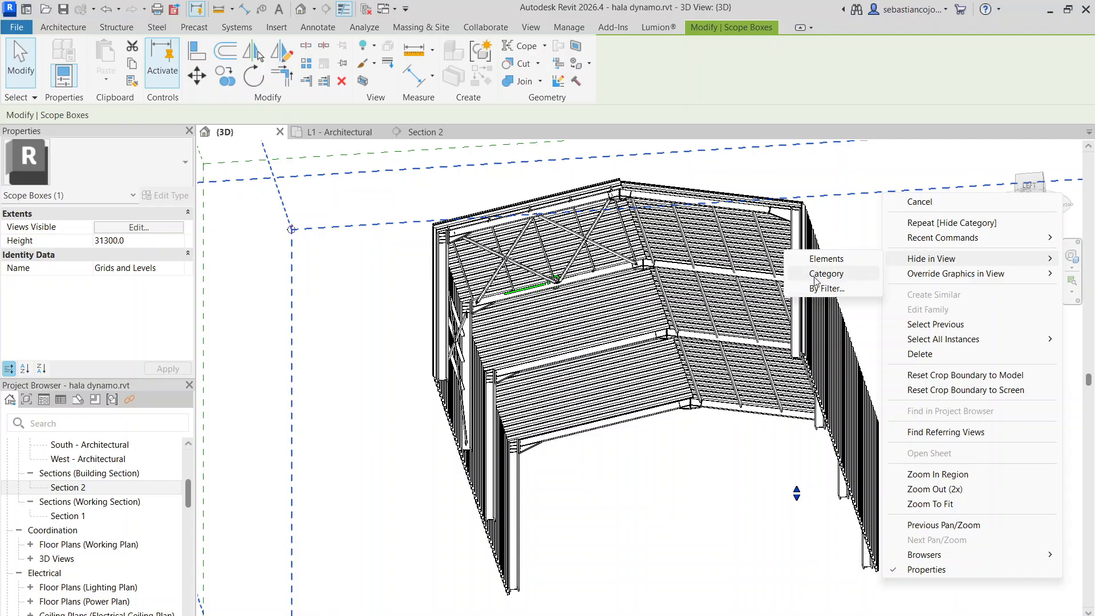
pyautogui.click(814, 279)
# Extend the braced bay's roof beam system boundary across all bays to the far end frame and finish the sketch
pyautogui.moveTo(716, 456)
pyautogui.keyDown('shift'); pyautogui.mouseDown(button='middle')
pyautogui.moveTo(687, 455)
pyautogui.moveTo(726, 423)
pyautogui.moveTo(717, 465)
pyautogui.mouseUp(button='middle'); pyautogui.keyUp('shift')
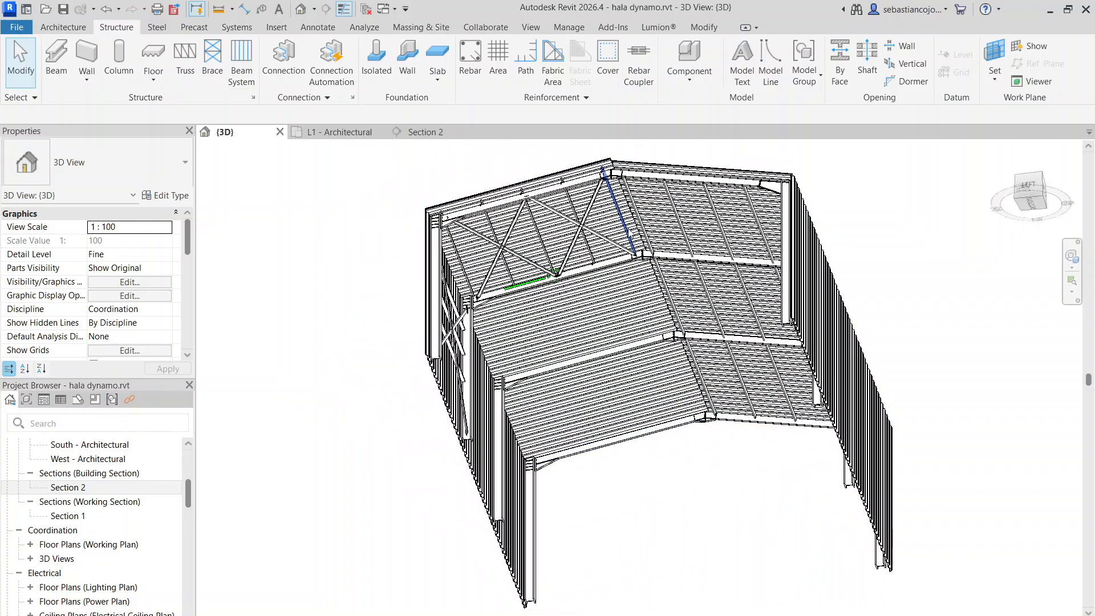
pyautogui.keyDown('shift'); pyautogui.moveTo(591, 246); pyautogui.dragTo(566, 253, button='middle'); pyautogui.keyUp('shift')
pyautogui.scroll(3, 559, 235)
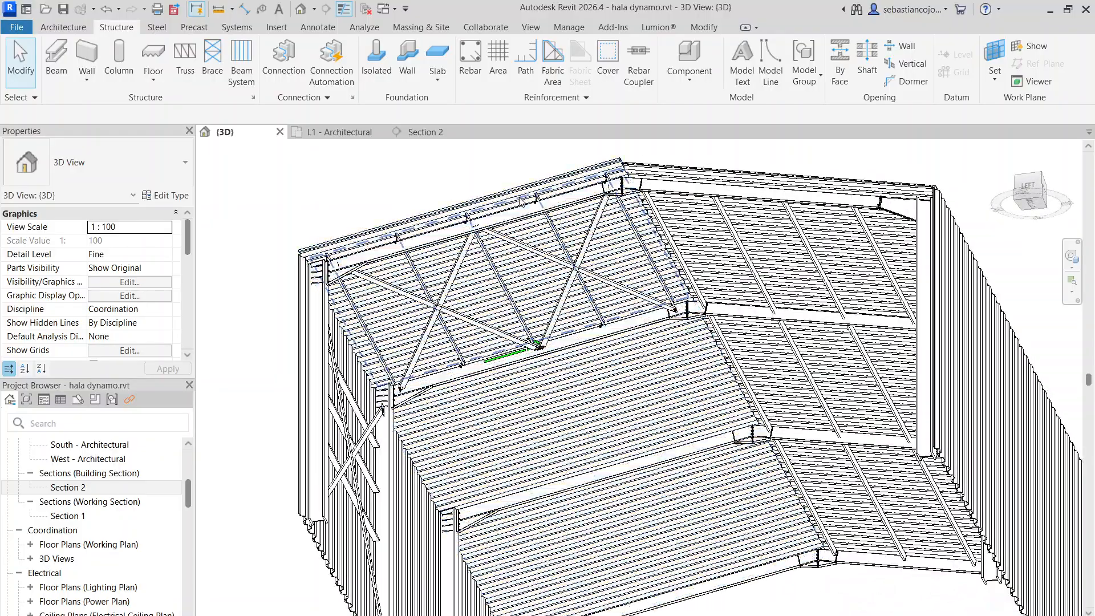
pyautogui.doubleClick(518, 203)
pyautogui.scroll(-4, 562, 280)
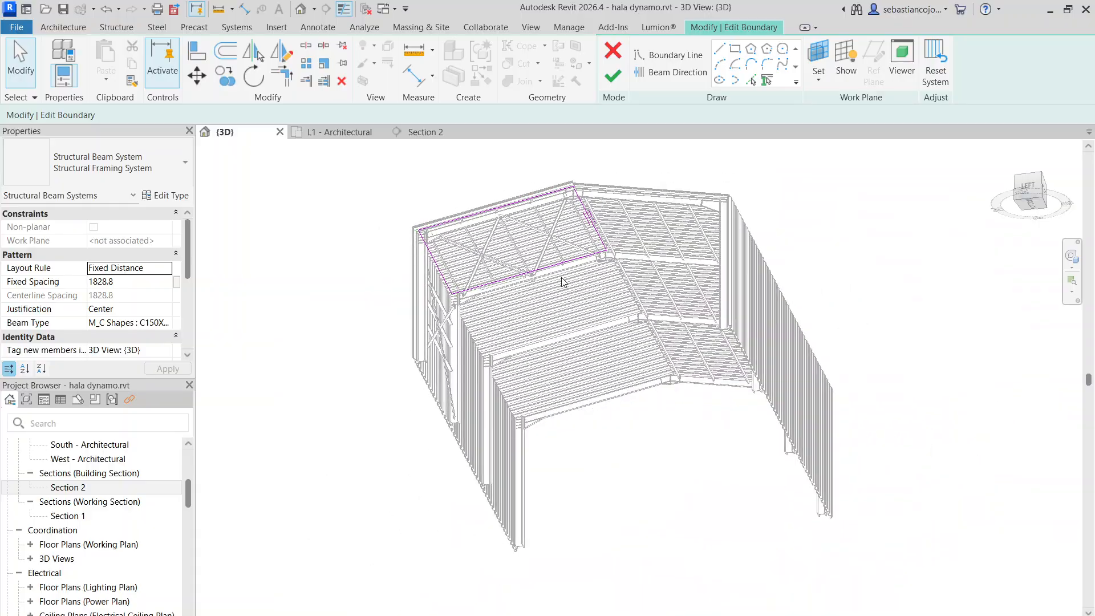
pyautogui.click(617, 393)
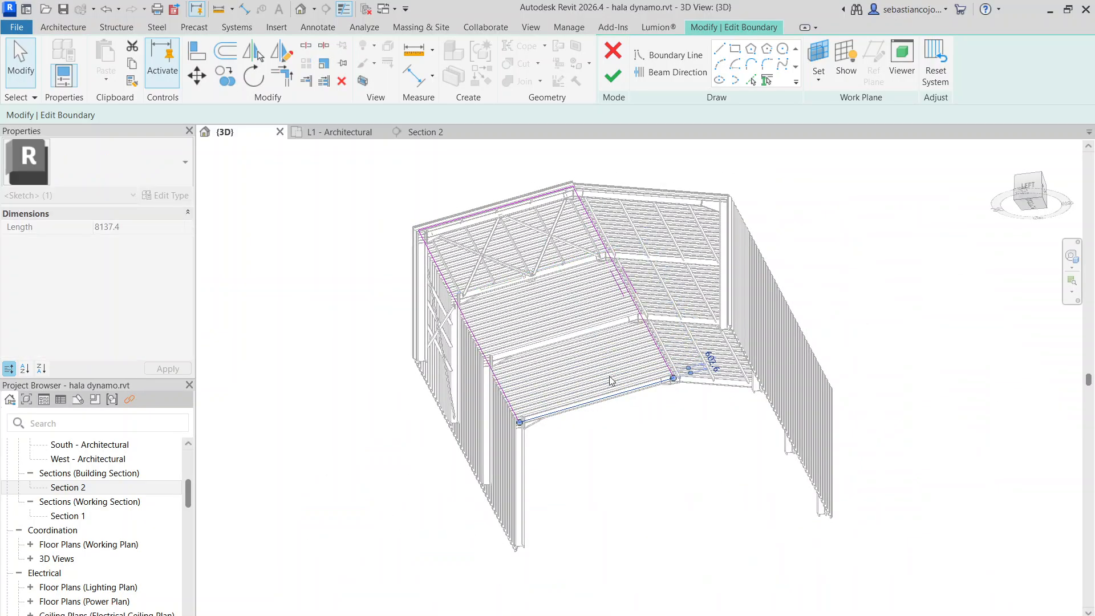
pyautogui.click(615, 83)
pyautogui.scroll(3, 566, 252)
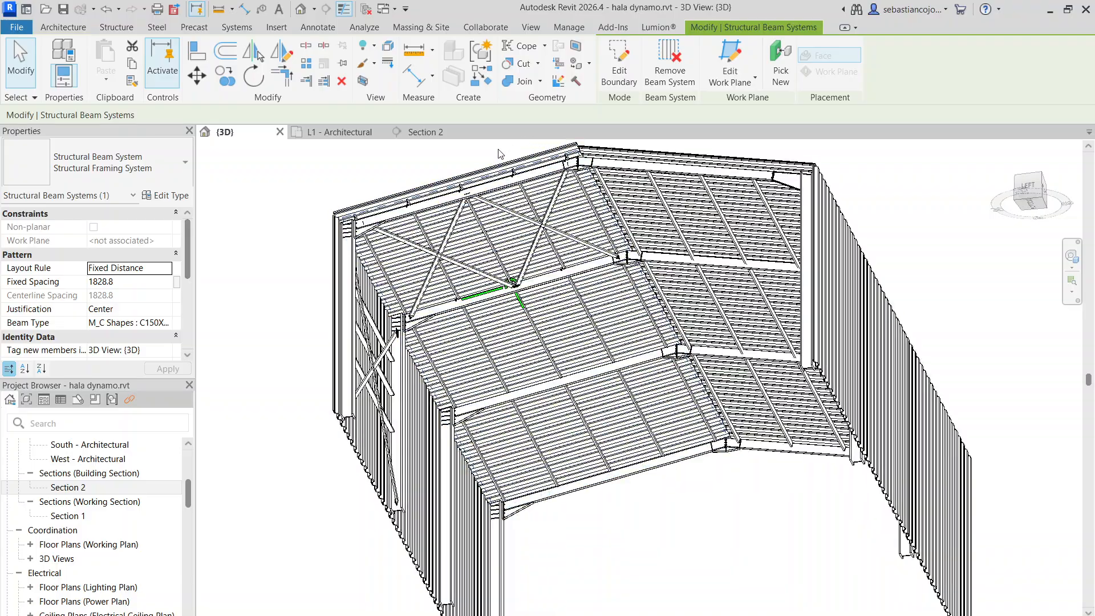
pyautogui.click(500, 154)
# Examine the sheeted hall from inside and outside, along with the neighbouring unsheeted steel frame structure
pyautogui.scroll(-2, 707, 223)
pyautogui.scroll(2, 612, 291)
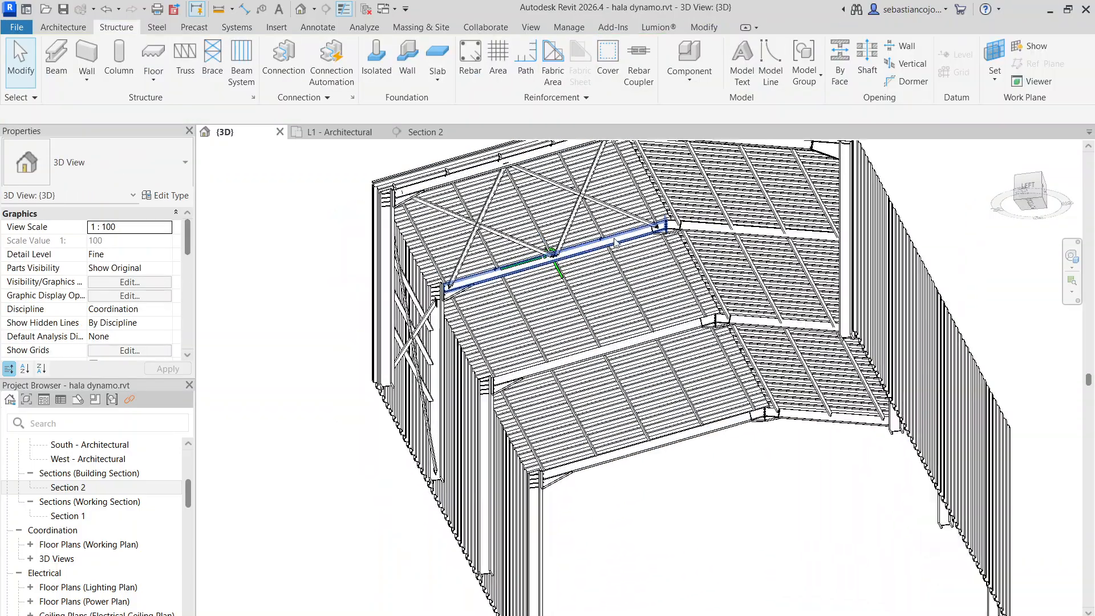
pyautogui.scroll(-2, 615, 240)
pyautogui.keyDown('shift'); pyautogui.moveTo(933, 401); pyautogui.dragTo(657, 276, button='middle'); pyautogui.keyUp('shift')
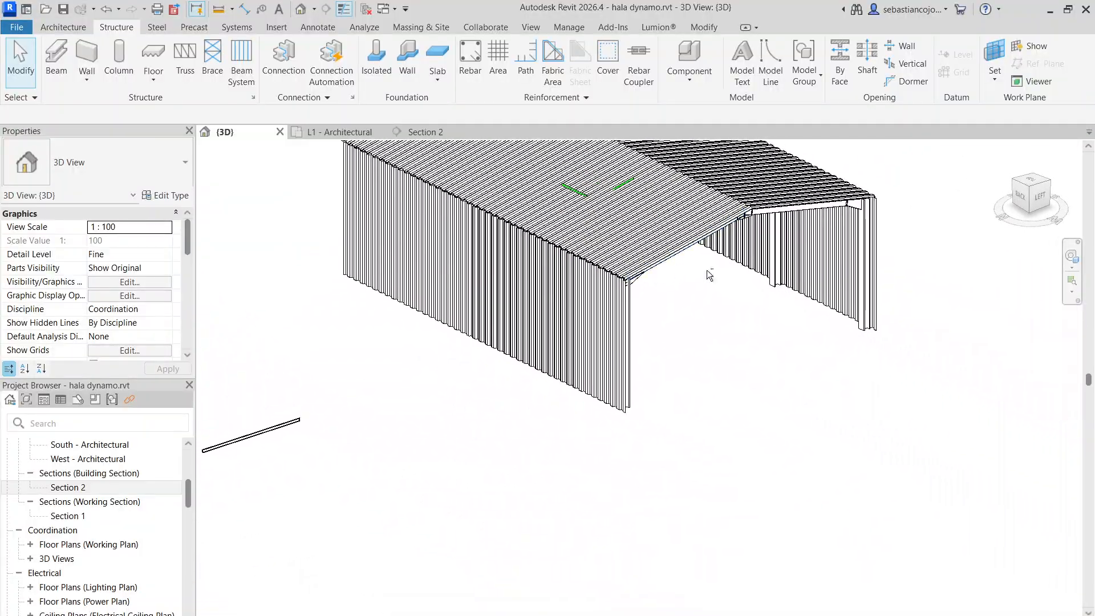
pyautogui.scroll(4, 782, 297)
pyautogui.keyDown('shift'); pyautogui.moveTo(782, 313); pyautogui.dragTo(768, 340, button='middle'); pyautogui.keyUp('shift')
pyautogui.scroll(-5, 763, 331)
pyautogui.scroll(-3, 764, 331)
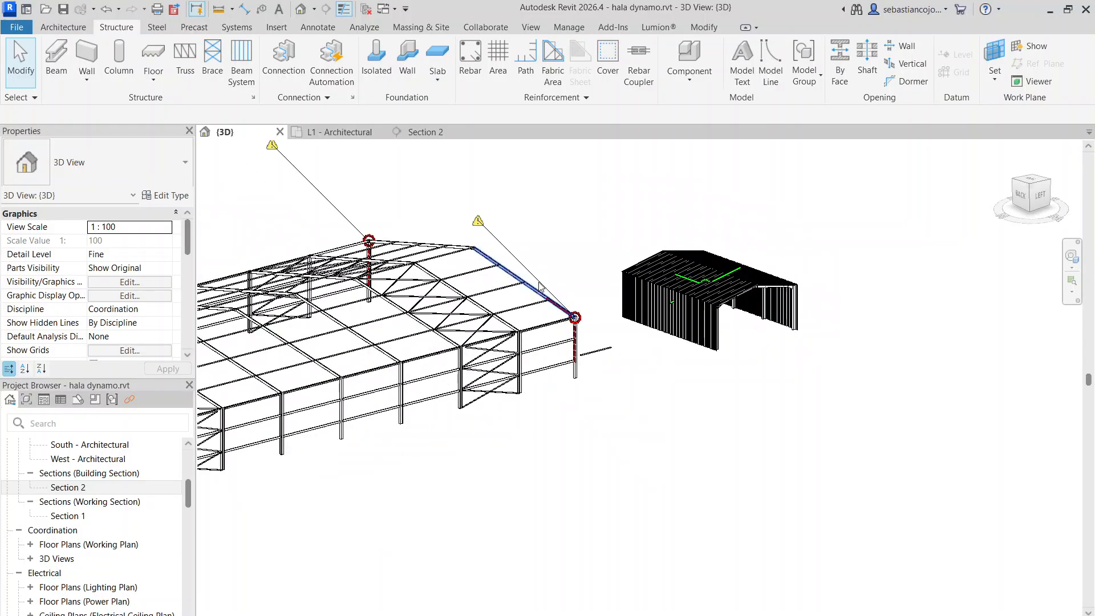
pyautogui.scroll(1, 487, 313)
pyautogui.scroll(-4, 508, 299)
pyautogui.moveTo(403, 324); pyautogui.dragTo(639, 360, button='middle')
pyautogui.scroll(8, 639, 360)
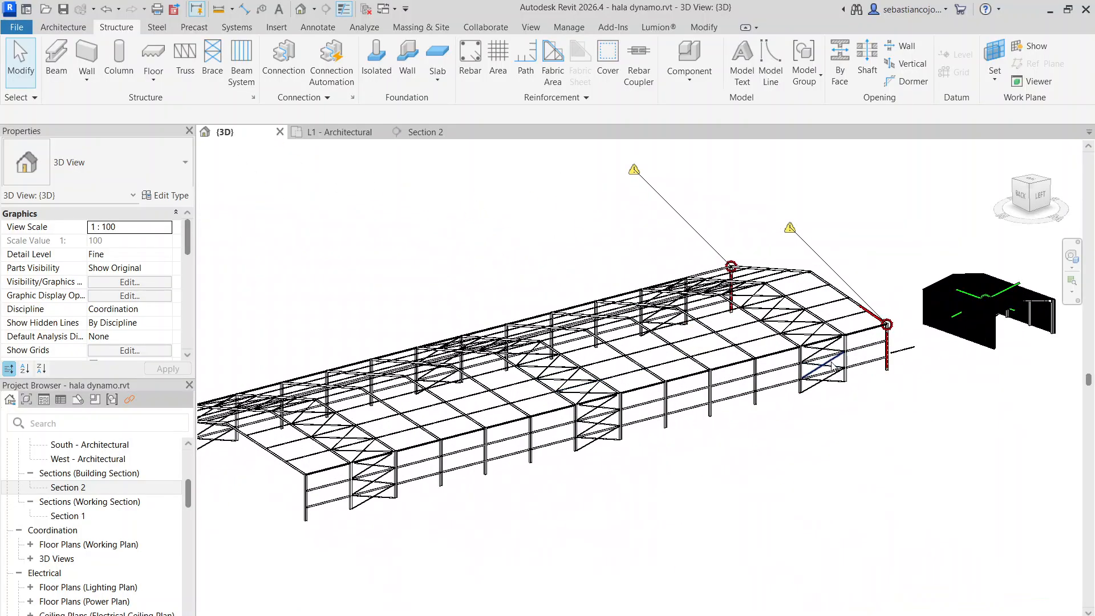
pyautogui.scroll(-8, 723, 324)
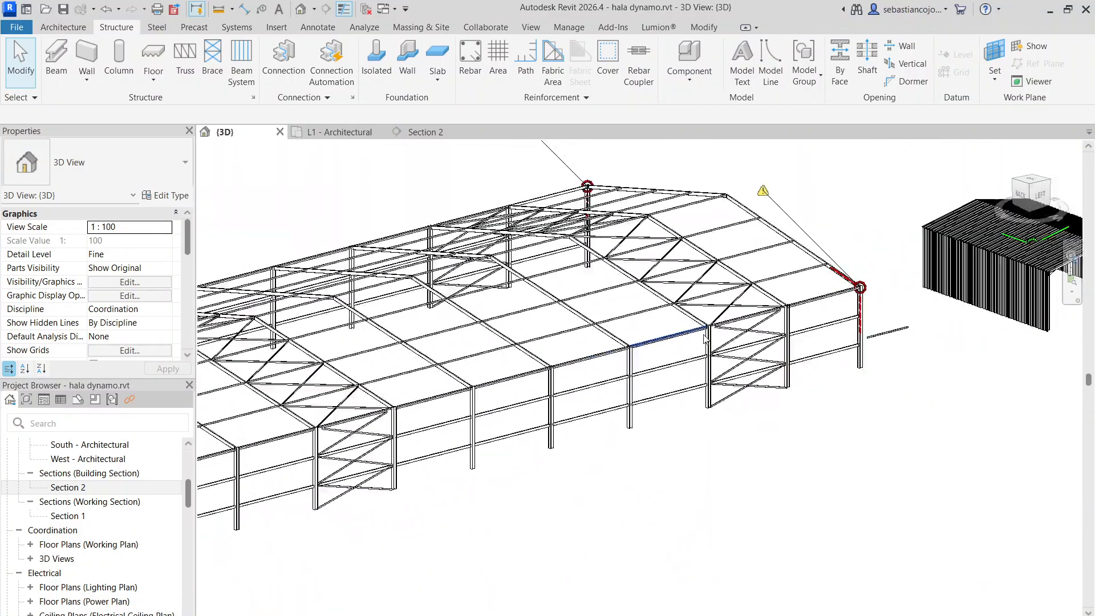
pyautogui.scroll(5, 667, 393)
pyautogui.keyDown('shift'); pyautogui.moveTo(667, 395); pyautogui.dragTo(621, 384, button='middle'); pyautogui.keyUp('shift')
pyautogui.scroll(-2, 611, 365)
pyautogui.scroll(1, 587, 318)
pyautogui.scroll(-4, 565, 348)
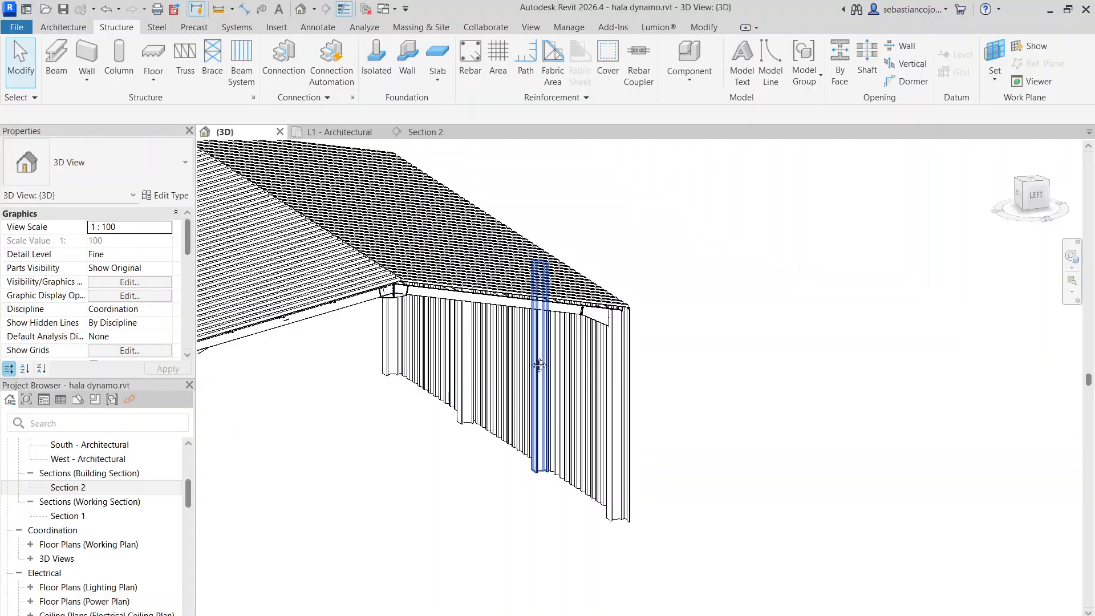
pyautogui.scroll(4, 707, 353)
pyautogui.scroll(-4, 599, 442)
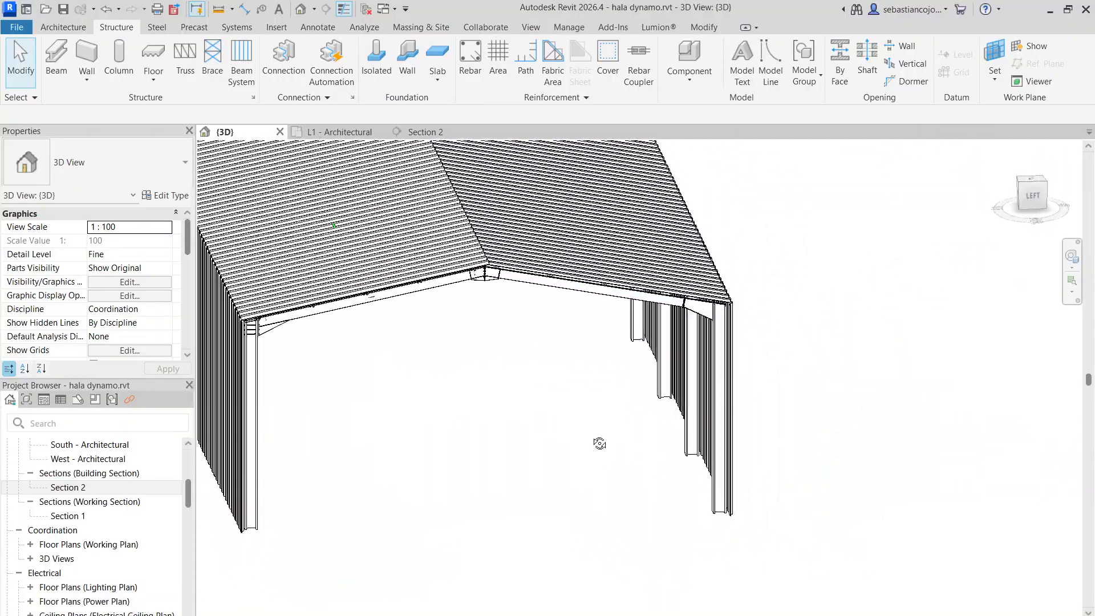
pyautogui.keyDown('shift'); pyautogui.moveTo(598, 443); pyautogui.dragTo(575, 344, button='middle'); pyautogui.keyUp('shift')
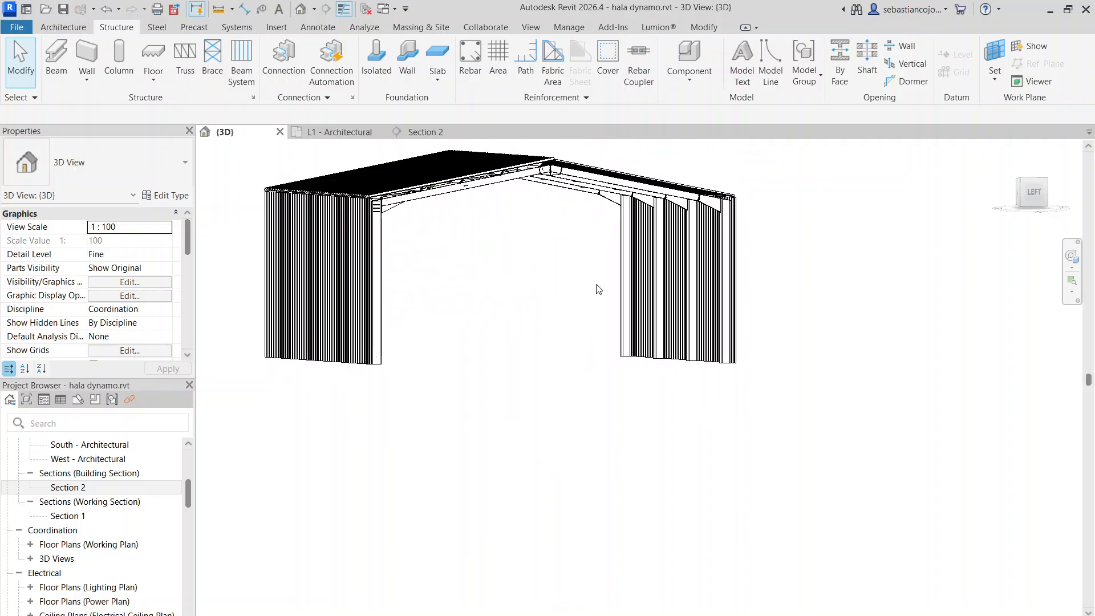
pyautogui.keyDown('shift'); pyautogui.moveTo(599, 289); pyautogui.dragTo(673, 371, button='middle'); pyautogui.keyUp('shift')
pyautogui.keyDown('shift'); pyautogui.moveTo(681, 322); pyautogui.dragTo(562, 433, button='middle'); pyautogui.keyUp('shift')
pyautogui.moveTo(562, 433); pyautogui.dragTo(625, 315, button='middle')
pyautogui.scroll(-1, 634, 240)
pyautogui.scroll(-3, 626, 315)
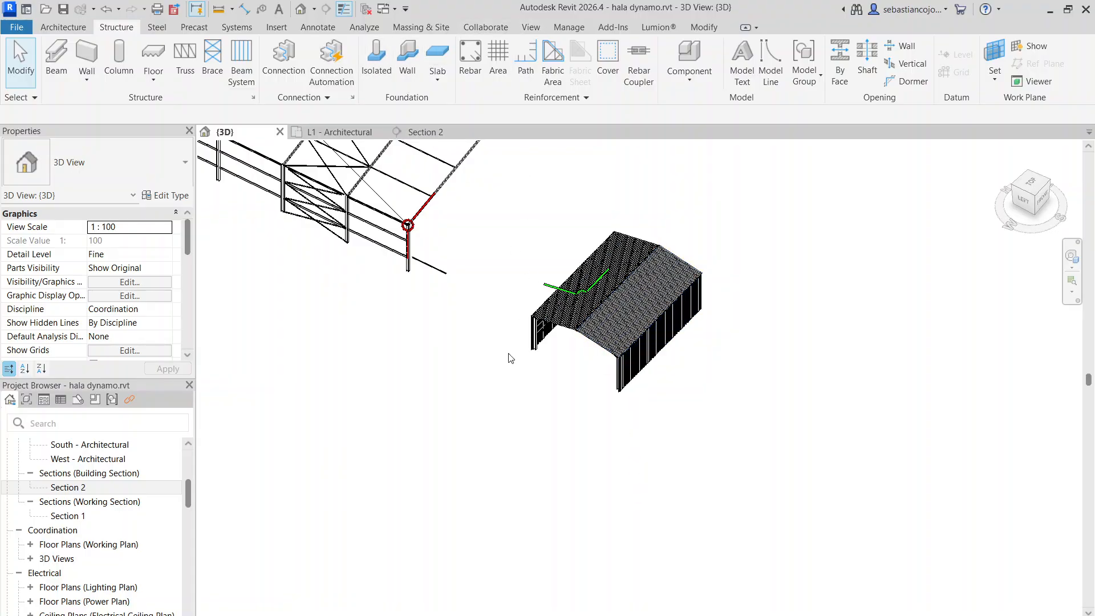
# Create a perspective camera view aimed at the sheeted hall, offset 1750 from L1, and orbit it towards the hall's open end
pyautogui.click(1031, 183)
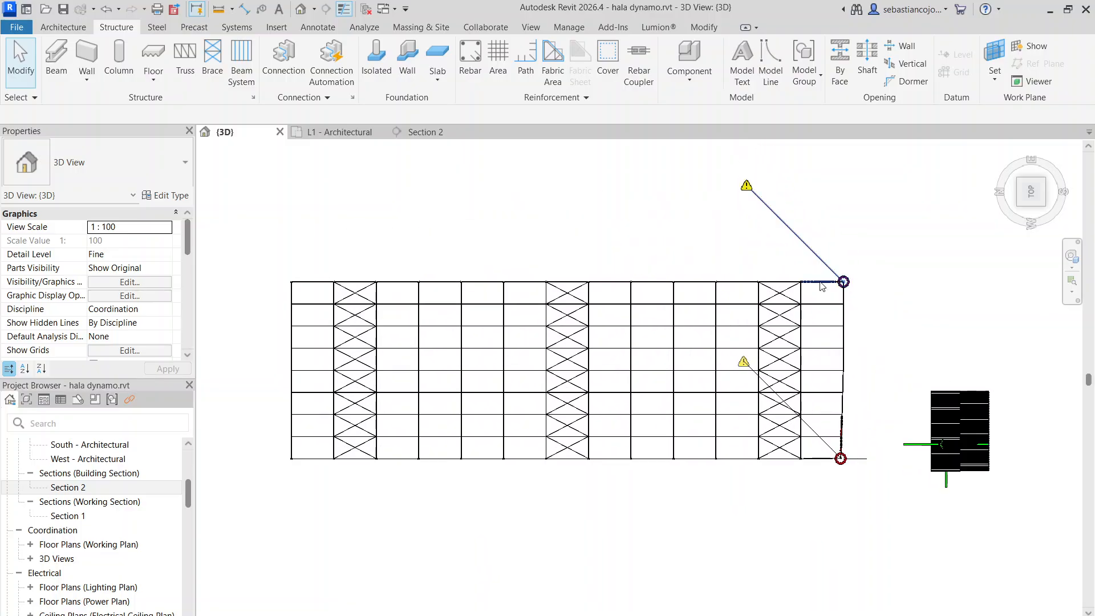
pyautogui.click(533, 29)
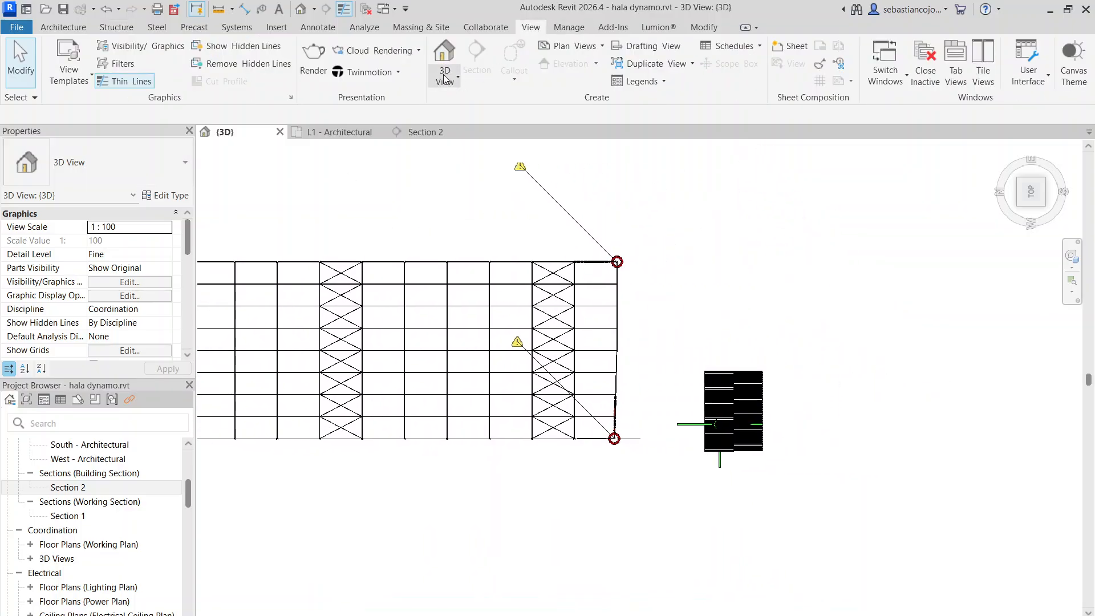
pyautogui.click(472, 131)
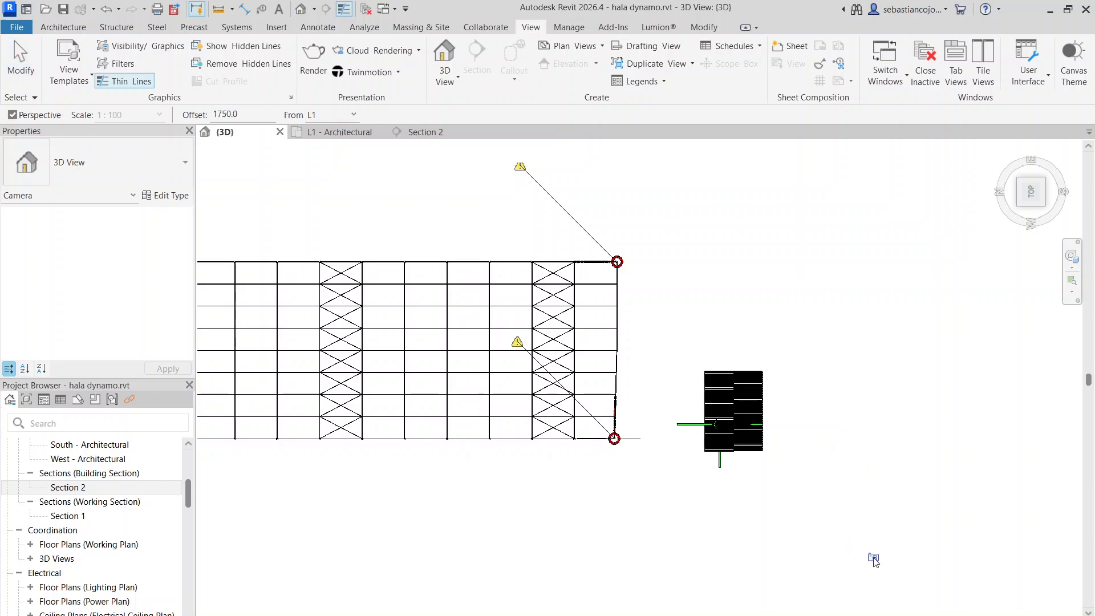
pyautogui.click(651, 325)
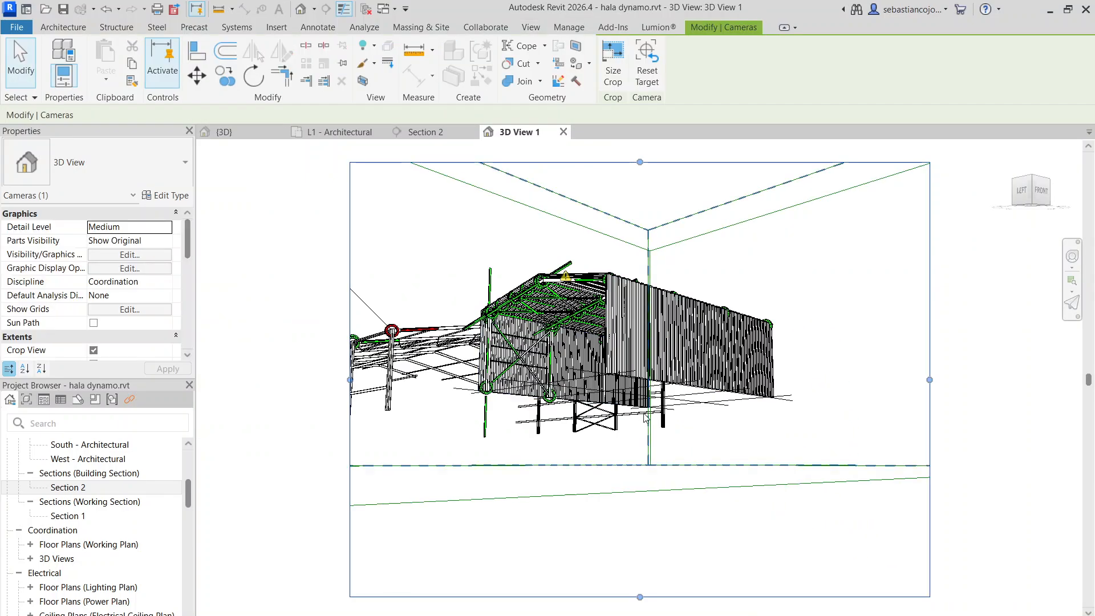
pyautogui.keyDown('shift'); pyautogui.moveTo(768, 381); pyautogui.dragTo(768, 417, button='middle'); pyautogui.keyUp('shift')
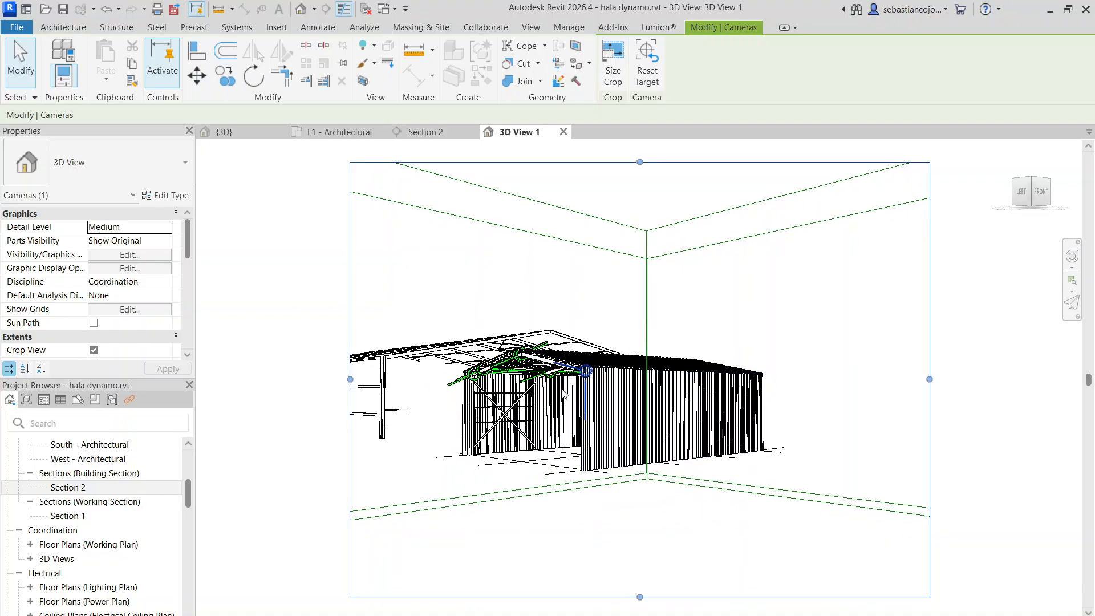
pyautogui.scroll(5, 616, 394)
pyautogui.scroll(-6, 809, 330)
pyautogui.scroll(5, 508, 383)
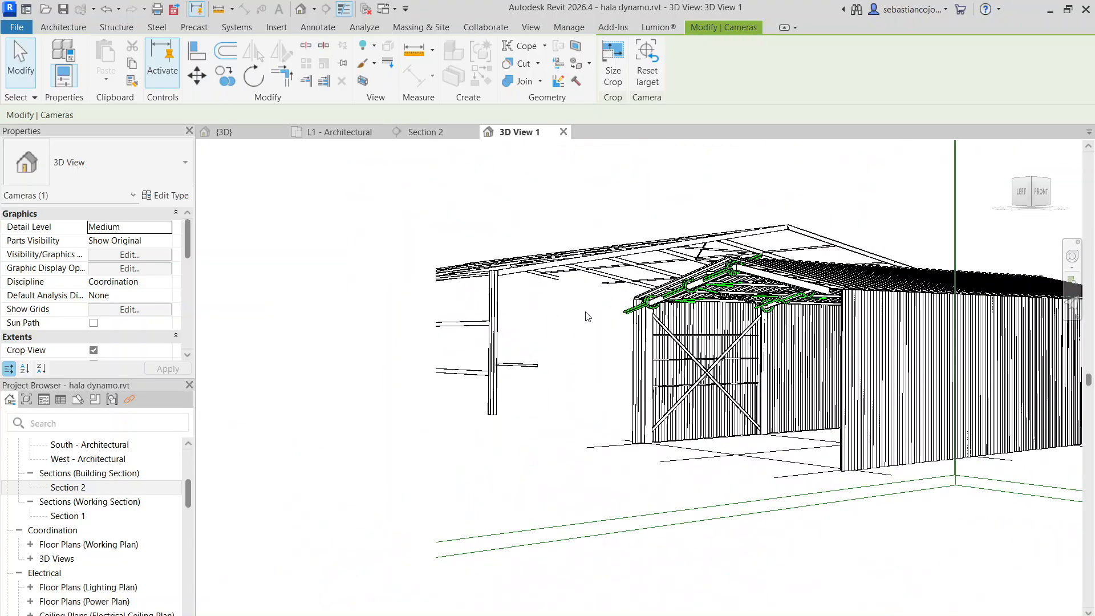
pyautogui.scroll(-3, 588, 316)
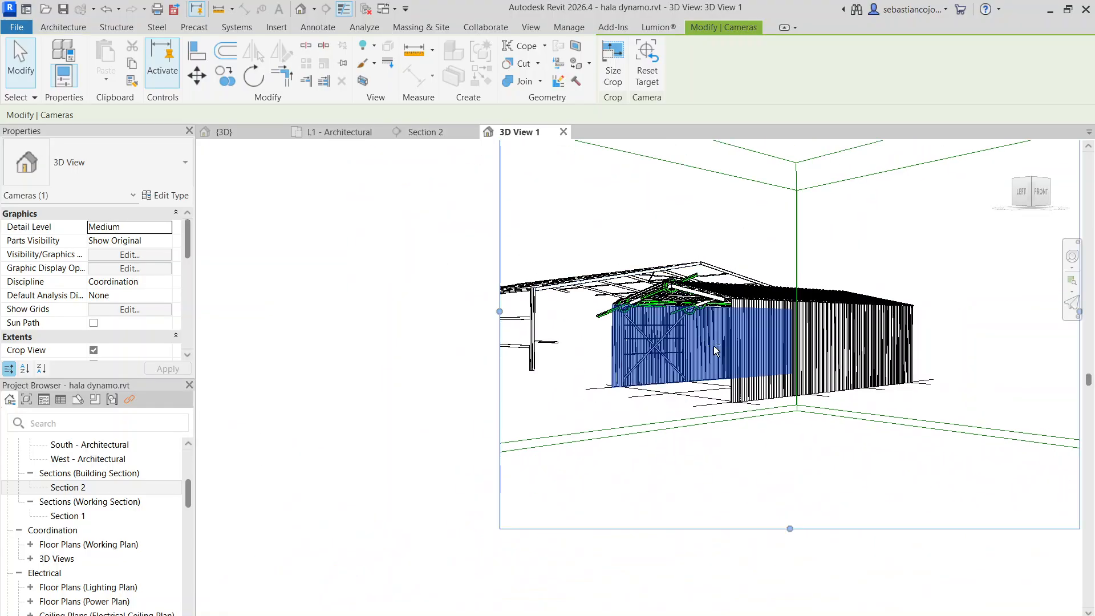
pyautogui.scroll(-3, 715, 349)
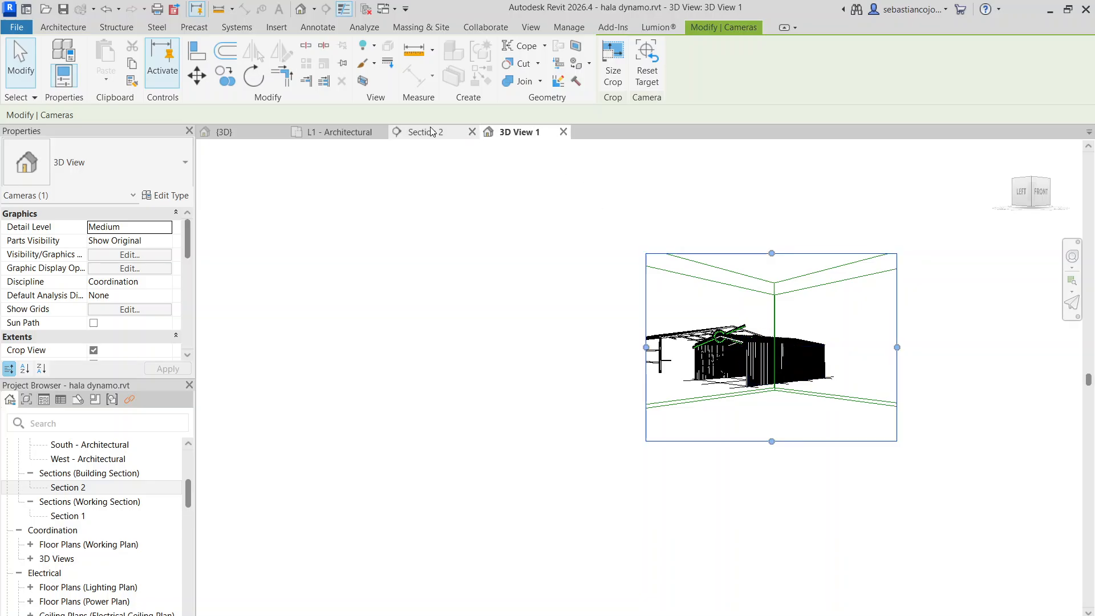
# In the L1 - Architectural floor plan, reposition the 3D View 1 camera to the west of the hall grid
pyautogui.click(336, 133)
pyautogui.scroll(-3, 614, 288)
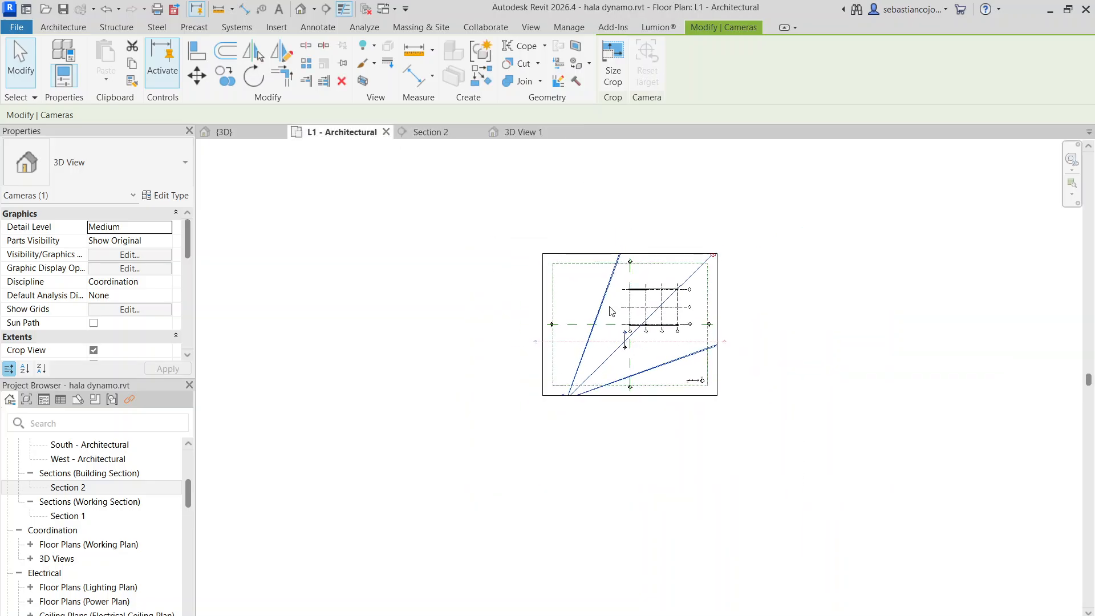
pyautogui.moveTo(582, 355); pyautogui.dragTo(618, 261)
pyautogui.scroll(-1, 626, 249)
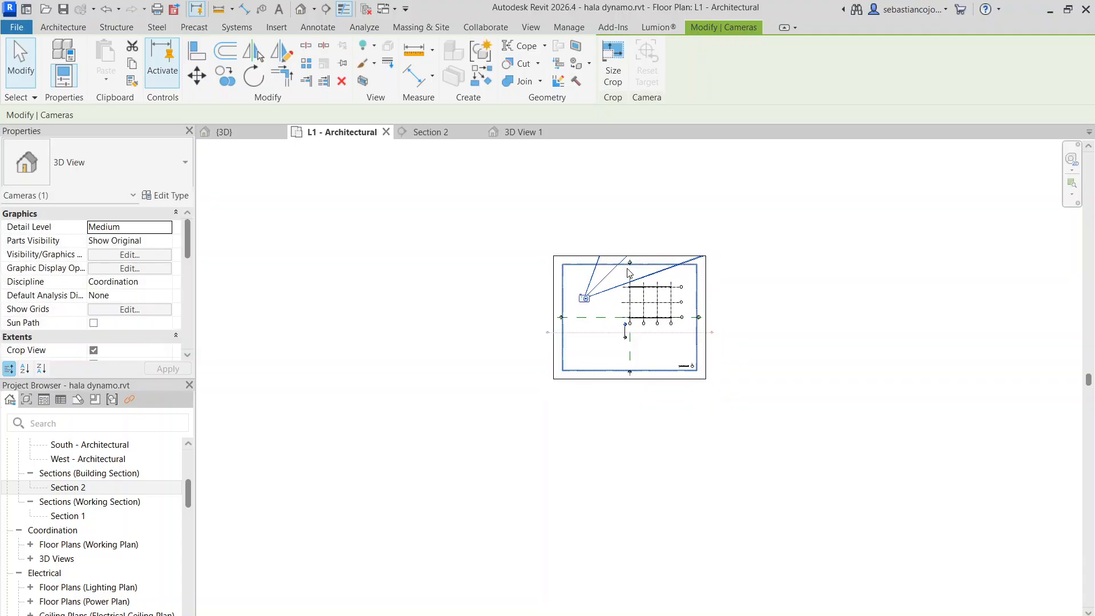
pyautogui.moveTo(626, 249); pyautogui.dragTo(610, 278, button='middle')
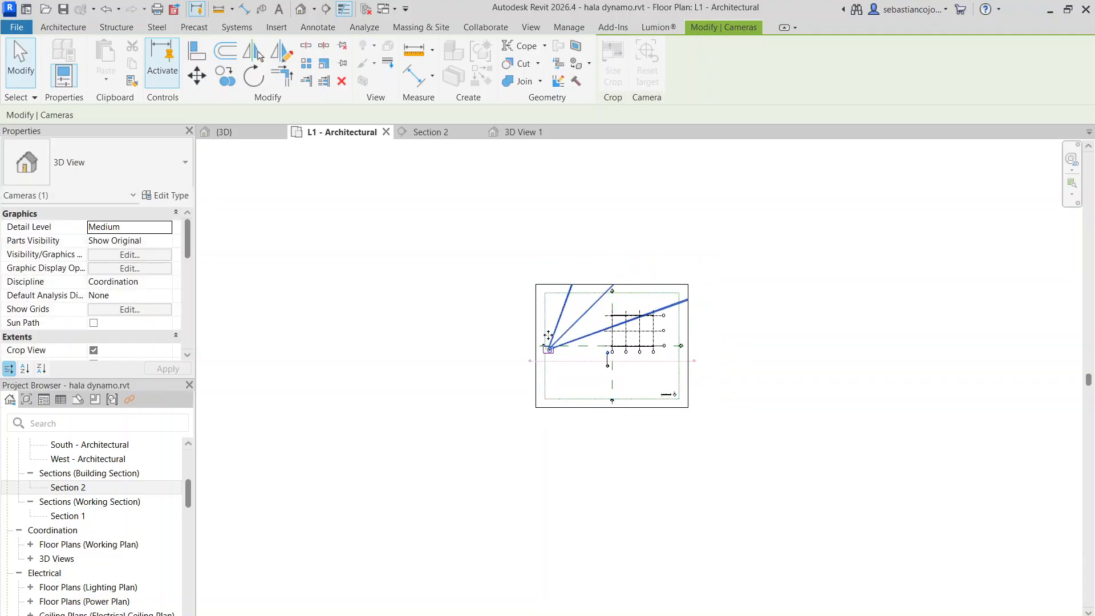
# Set the scope box of the L1 - Architectural floor plan to None
pyautogui.click(534, 332)
pyautogui.scroll(-4, 131, 296)
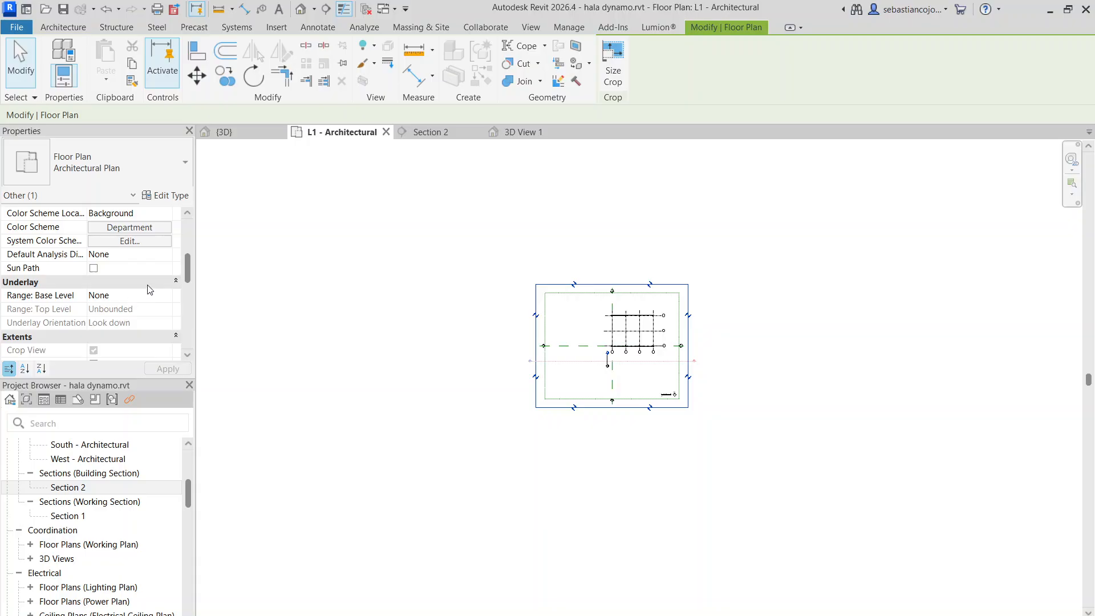
pyautogui.scroll(-5, 173, 301)
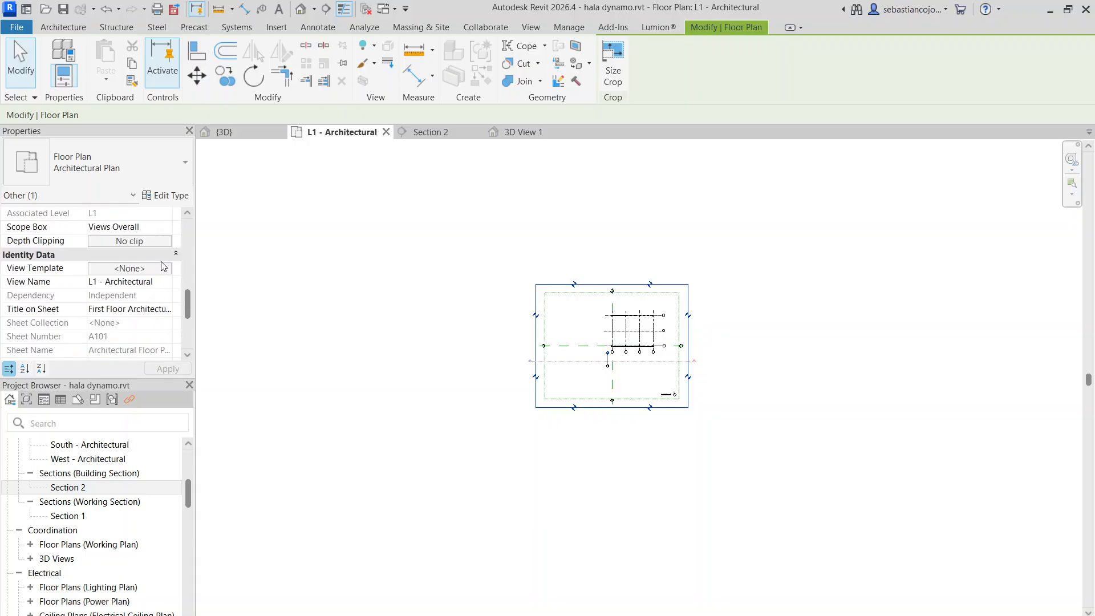
pyautogui.scroll(-1, 569, 308)
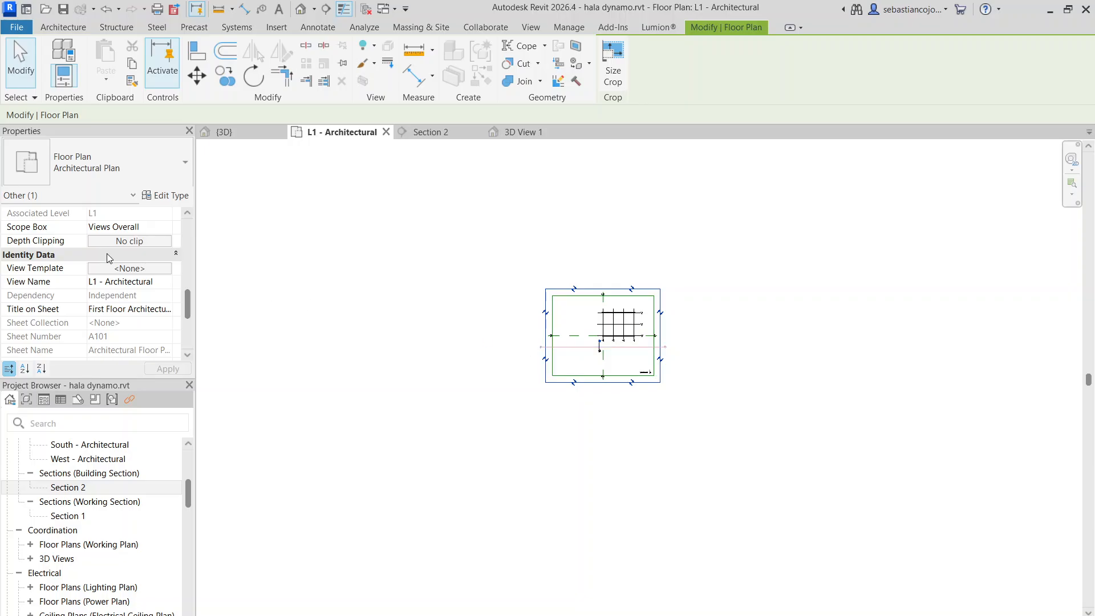
pyautogui.scroll(-4, 108, 253)
pyautogui.scroll(4, 164, 268)
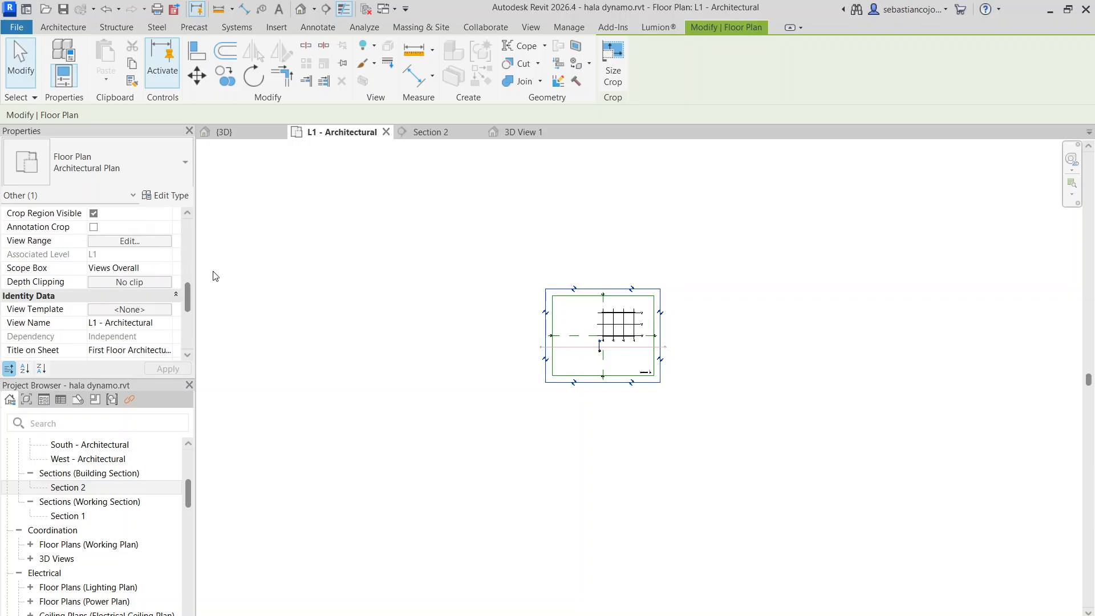
pyautogui.click(486, 346)
pyautogui.click(542, 337)
pyautogui.scroll(-4, 167, 308)
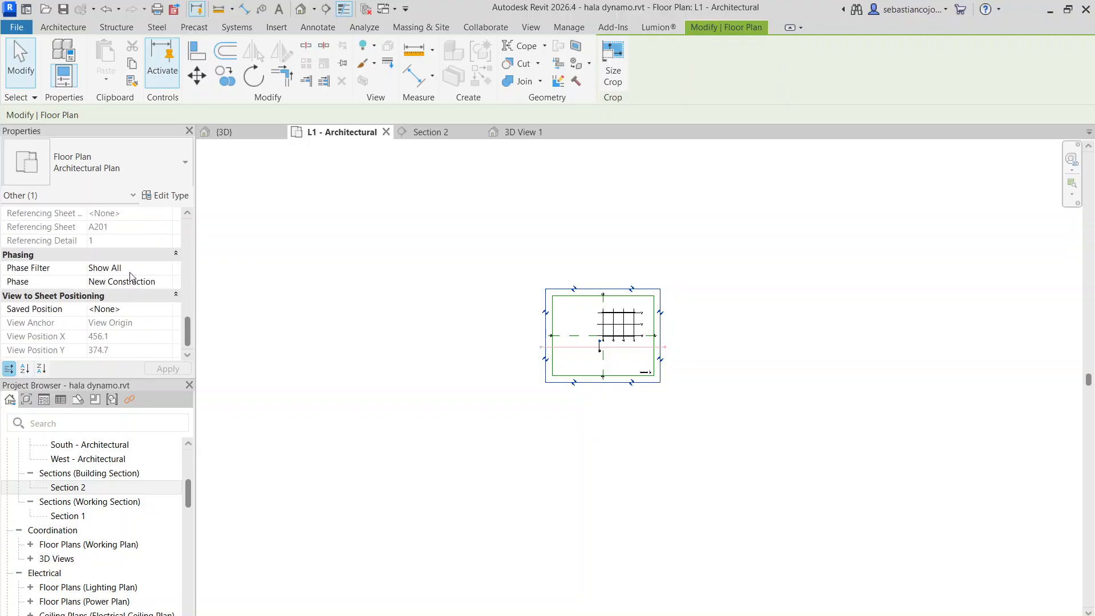
pyautogui.scroll(4, 167, 269)
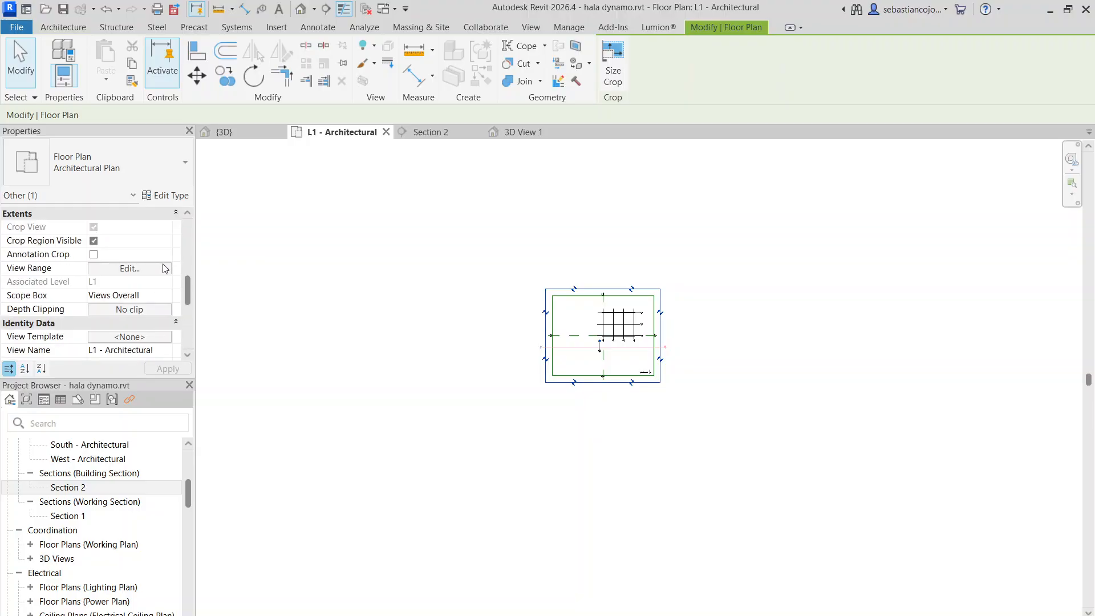
pyautogui.click(546, 320)
pyautogui.scroll(2, 545, 322)
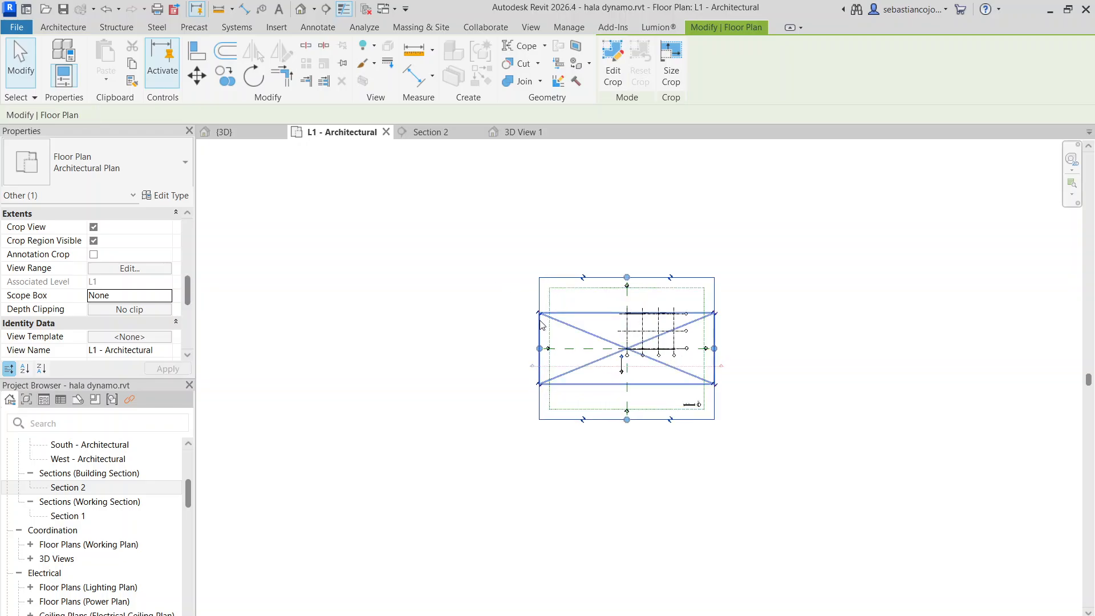
# Enlarge the crop region of the L1 - Architectural floor plan on its west, east and north sides
pyautogui.moveTo(537, 348); pyautogui.dragTo(381, 347)
pyautogui.moveTo(714, 348); pyautogui.dragTo(802, 359)
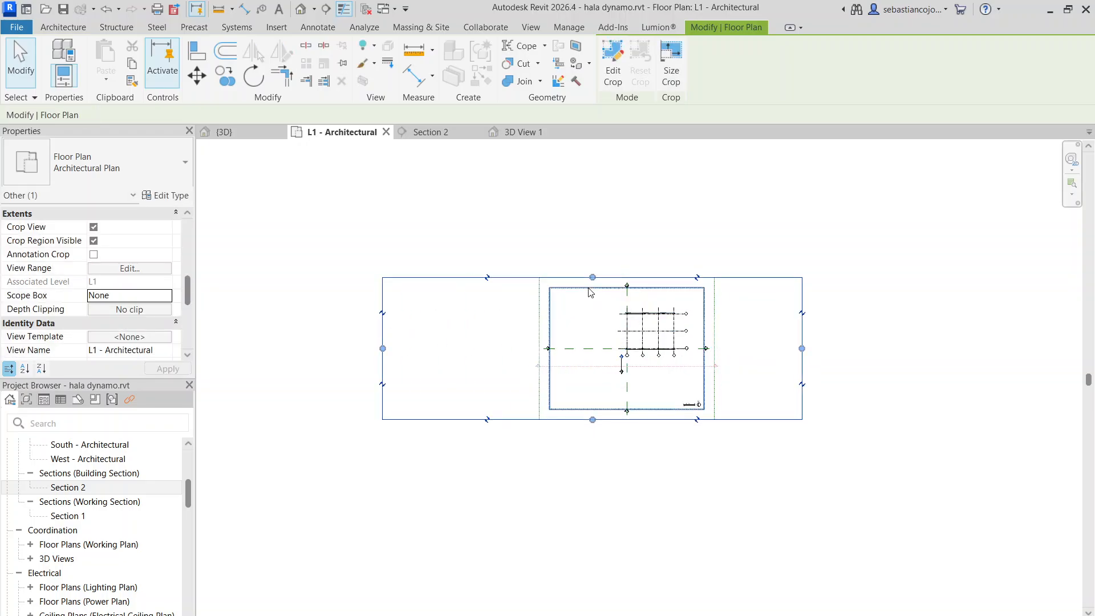
pyautogui.moveTo(593, 278); pyautogui.dragTo(607, 171)
# Show the 3D View 1 camera in the L1 plan and reposition it northwest of the hall grid, with its target on the grid
pyautogui.click(536, 132)
pyautogui.click(766, 253)
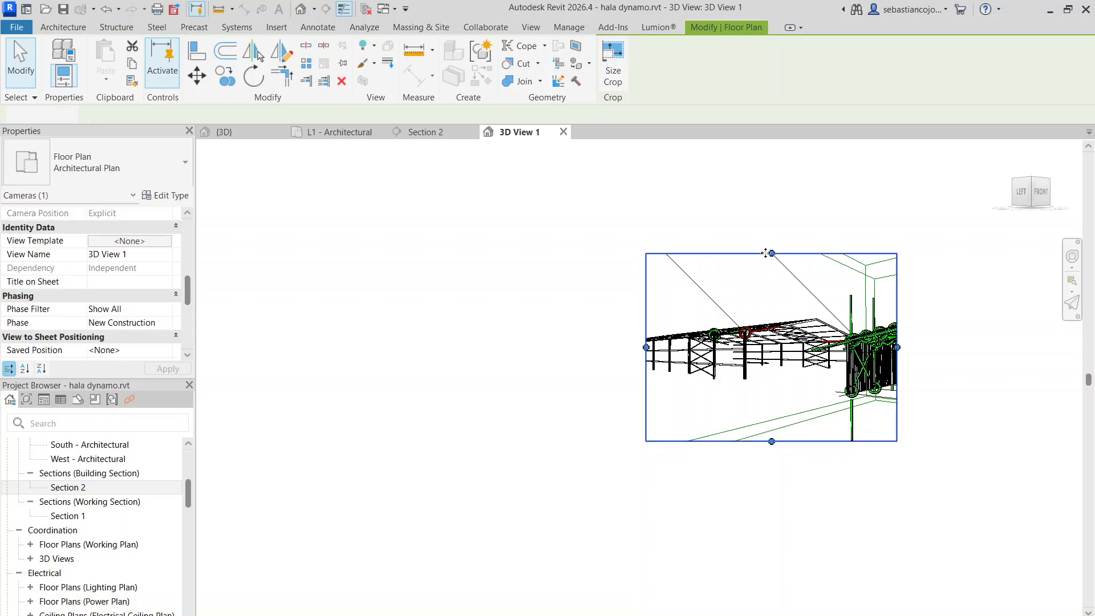
pyautogui.click(332, 135)
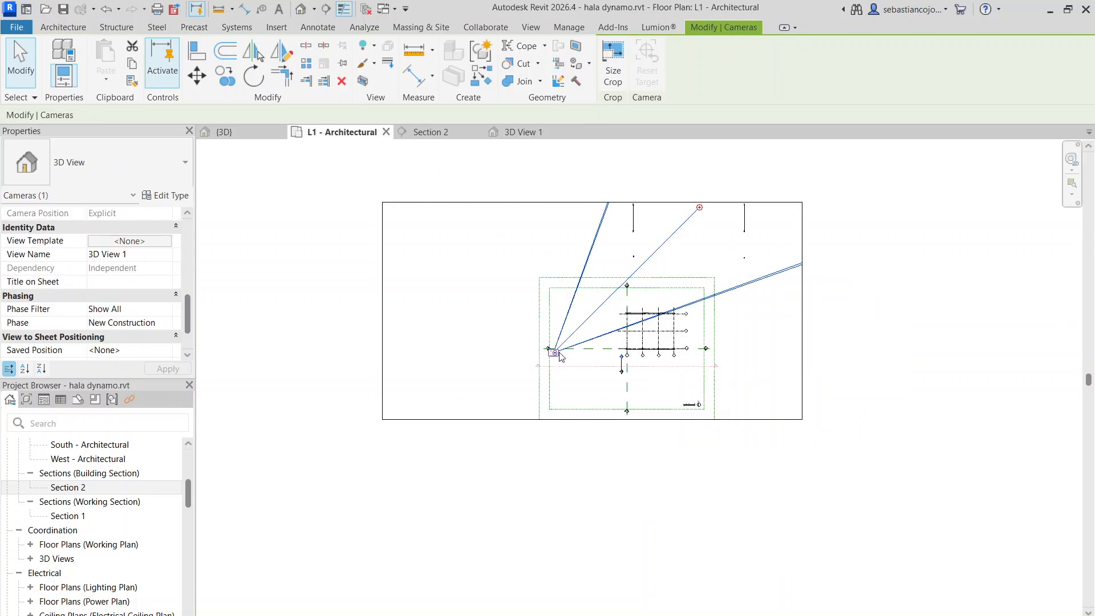
pyautogui.moveTo(560, 356); pyautogui.dragTo(472, 335)
pyautogui.moveTo(699, 205); pyautogui.dragTo(647, 357)
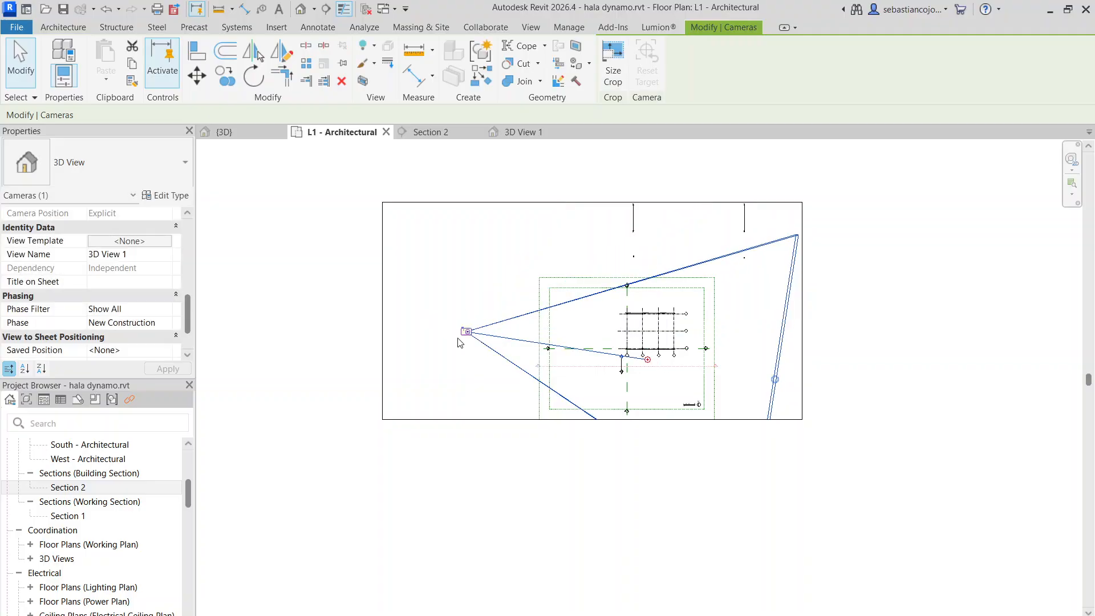
pyautogui.moveTo(462, 336); pyautogui.dragTo(577, 264)
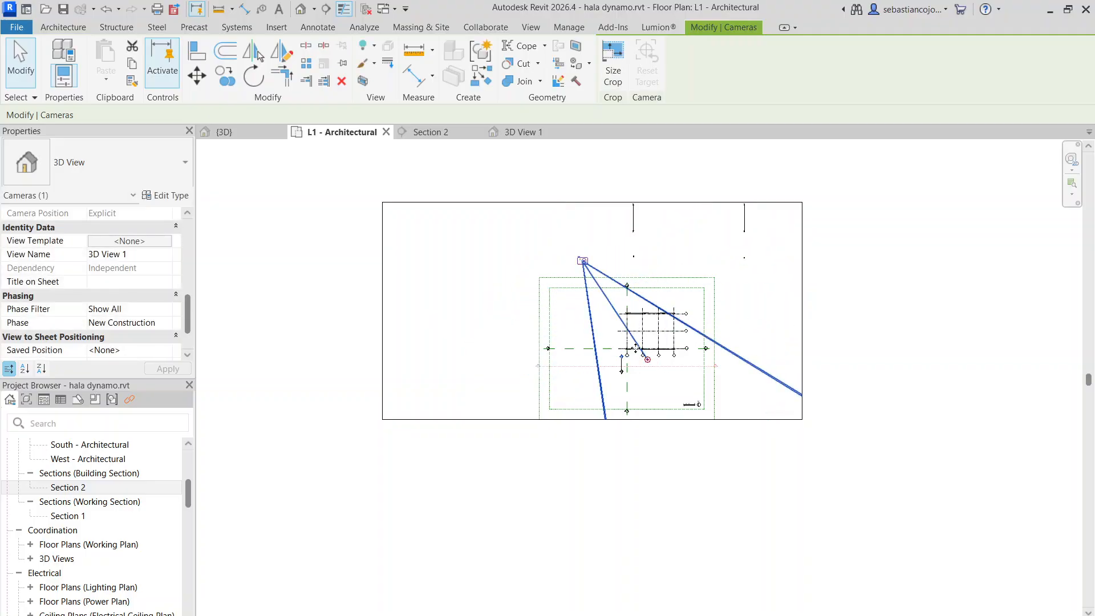
# In 3D View 1, hide the whole grids category
pyautogui.click(528, 132)
pyautogui.scroll(3, 755, 291)
pyautogui.scroll(-3, 741, 302)
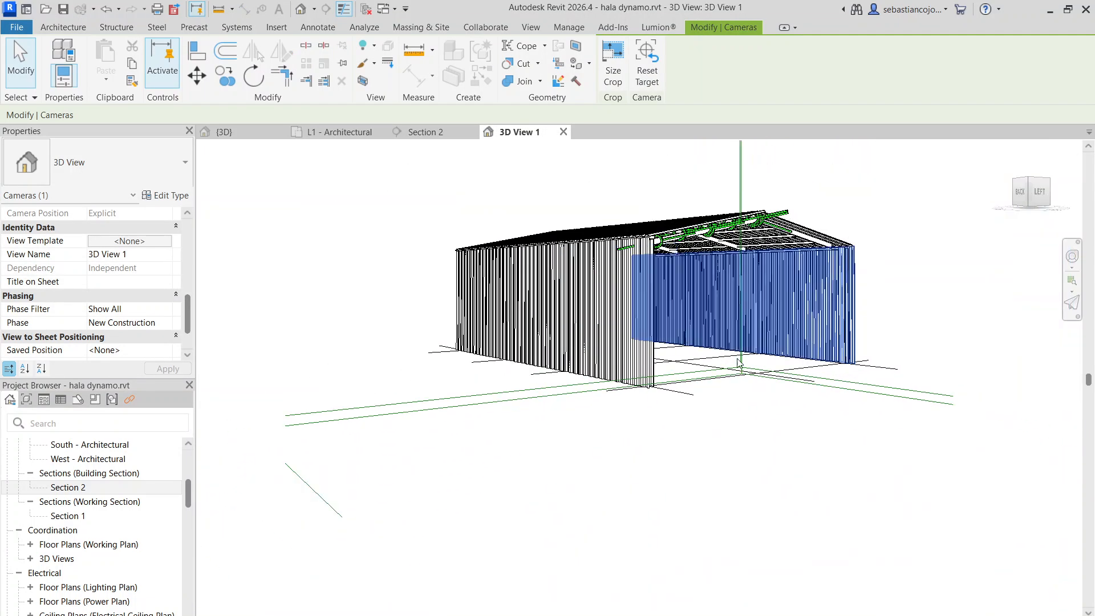
pyautogui.moveTo(745, 377); pyautogui.dragTo(709, 384, button='middle')
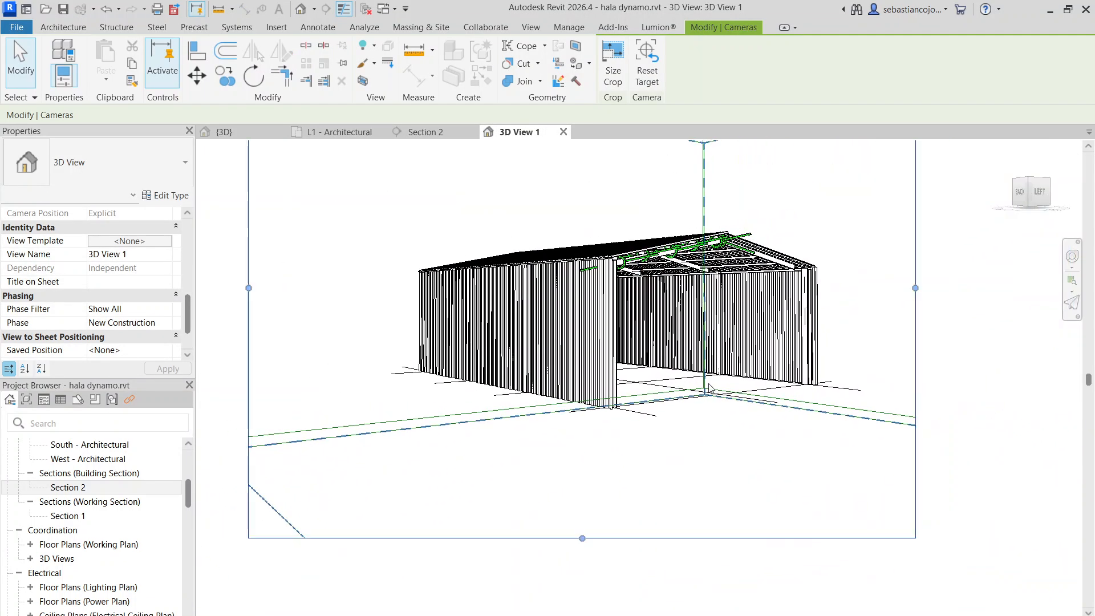
pyautogui.scroll(2, 709, 388)
pyautogui.click(678, 391)
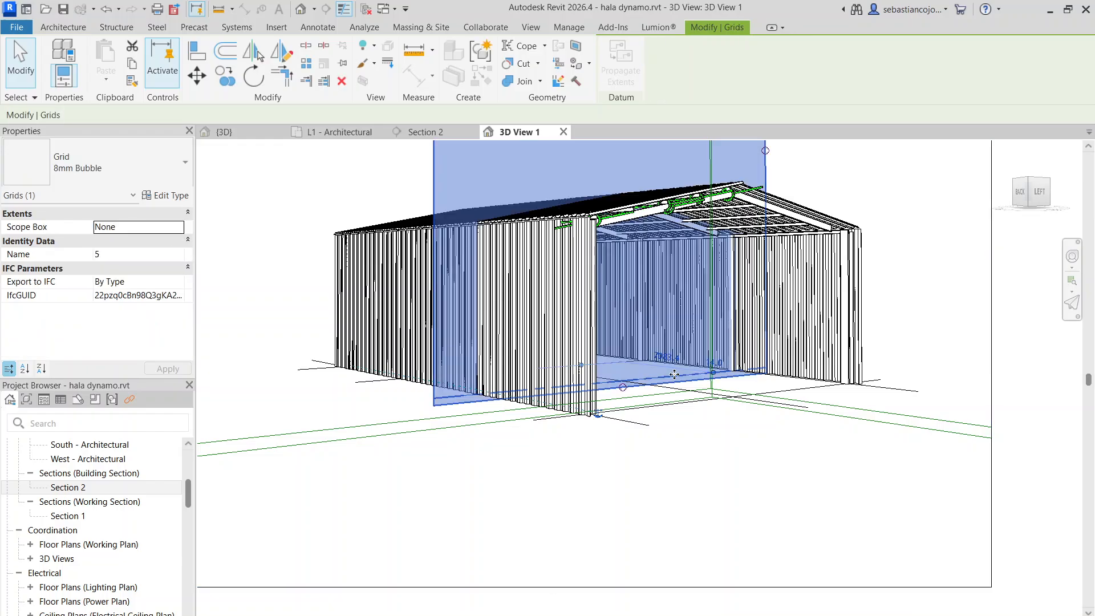
pyautogui.rightClick(677, 392)
pyautogui.click(867, 346)
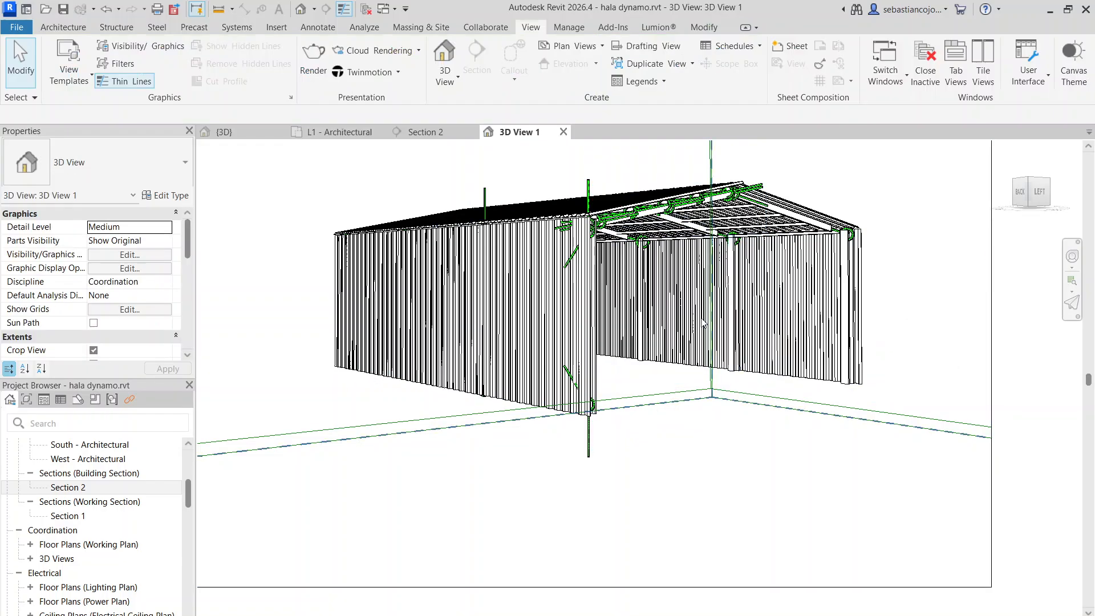
# Hide the scope boxes category in 3D View 1
pyautogui.scroll(-3, 741, 400)
pyautogui.moveTo(785, 235); pyautogui.dragTo(696, 195)
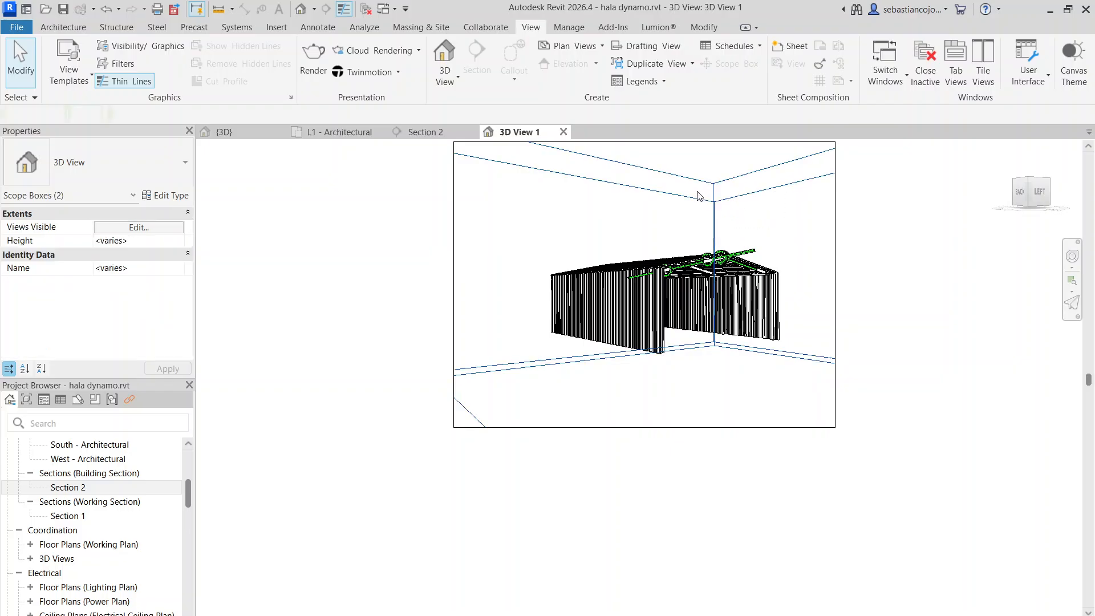
pyautogui.moveTo(732, 244); pyautogui.dragTo(735, 234, button='middle')
pyautogui.moveTo(753, 217); pyautogui.dragTo(682, 173)
pyautogui.rightClick(677, 184)
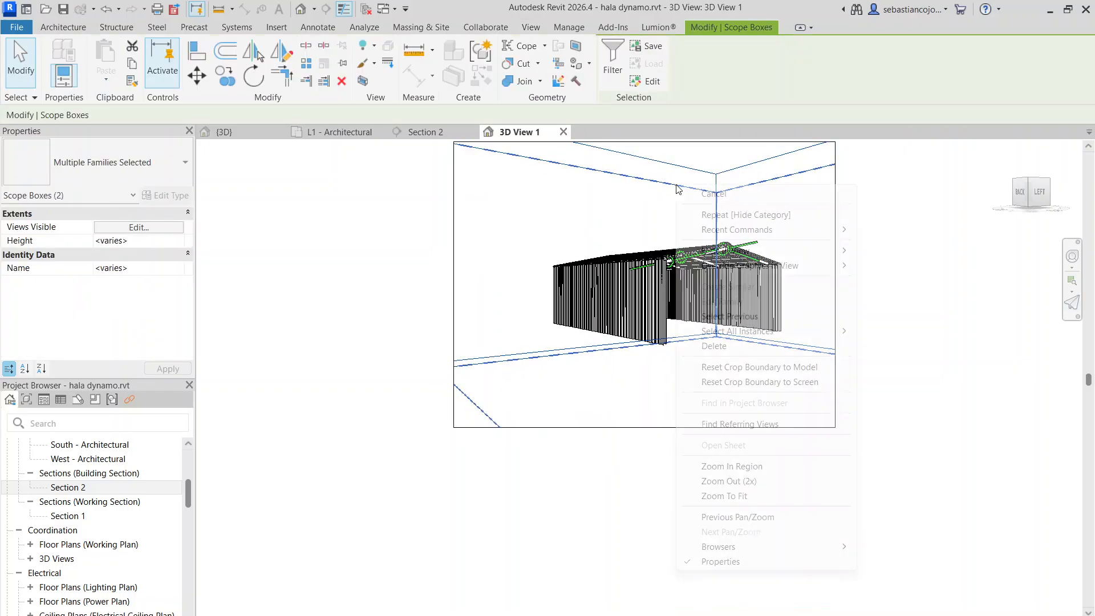
pyautogui.click(896, 266)
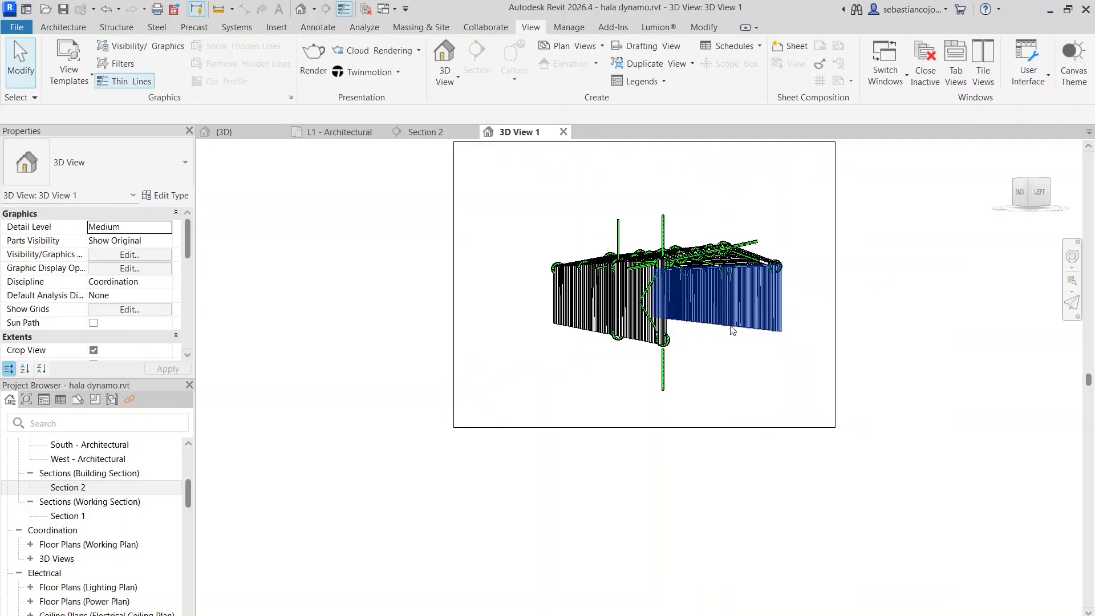
# Raise the lower edge of the 3D View 1 crop boundary and set the view's detail level to Coarse
pyautogui.click(663, 431)
pyautogui.moveTo(638, 432); pyautogui.dragTo(691, 353)
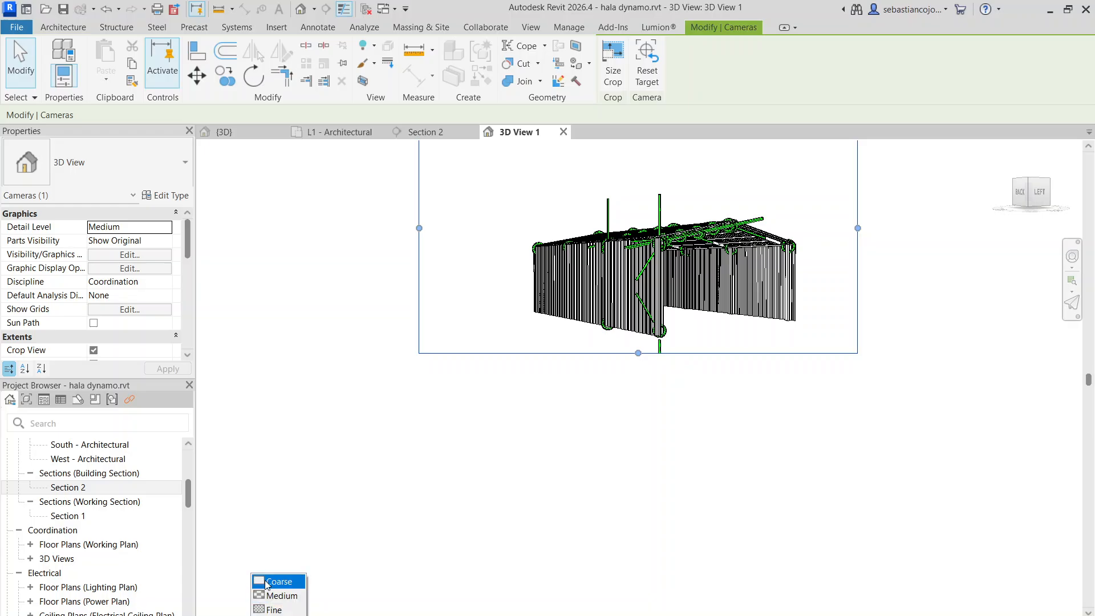
pyautogui.click(279, 581)
pyautogui.scroll(3, 651, 342)
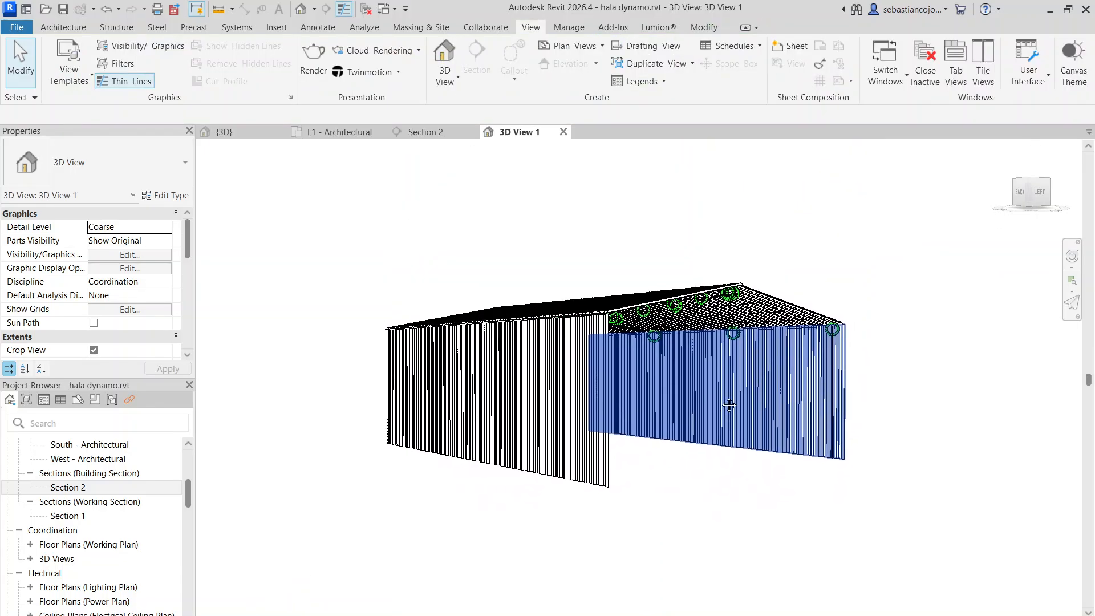
# Tighten the upper and left edges of the 3D View 1 crop boundary around the hall
pyautogui.scroll(-5, 638, 216)
pyautogui.click(661, 239)
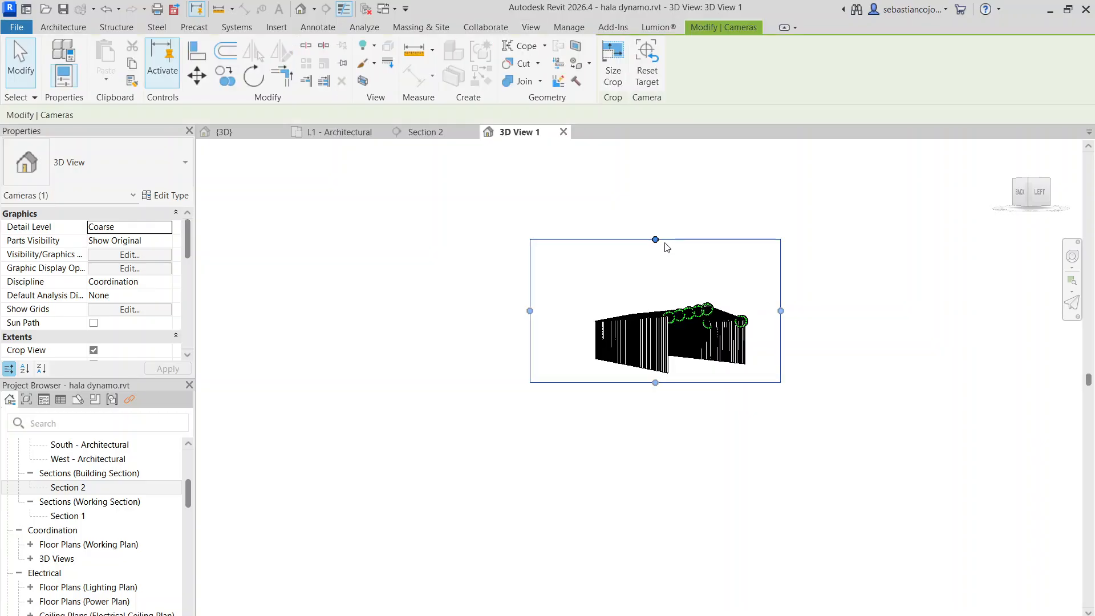
pyautogui.moveTo(655, 240); pyautogui.dragTo(658, 286)
pyautogui.moveTo(531, 334); pyautogui.dragTo(582, 337)
pyautogui.scroll(3, 694, 344)
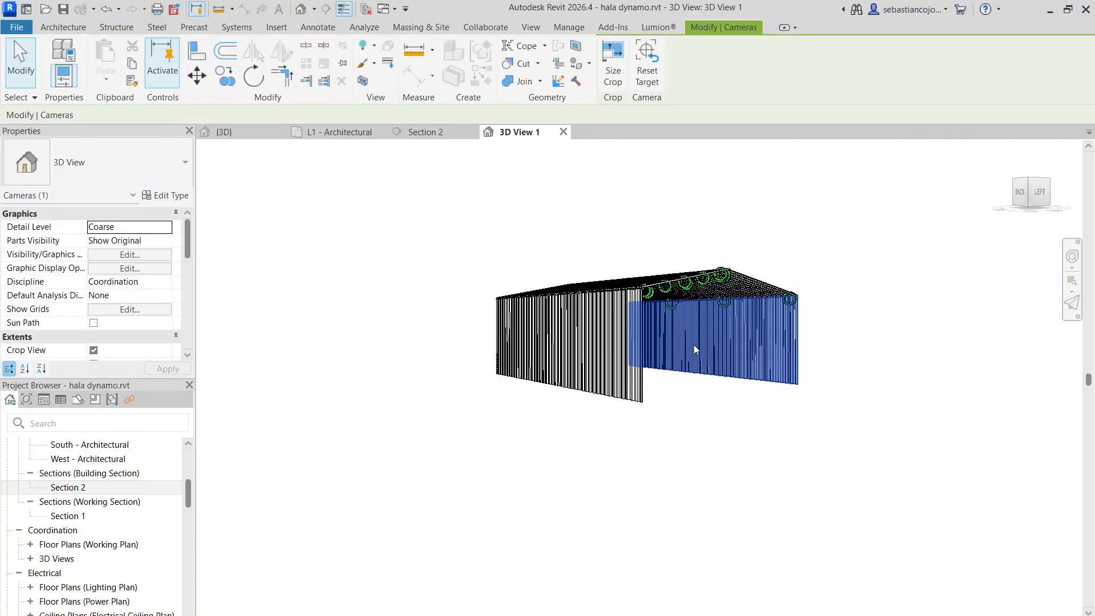
pyautogui.scroll(3, 693, 345)
pyautogui.press('Escape')
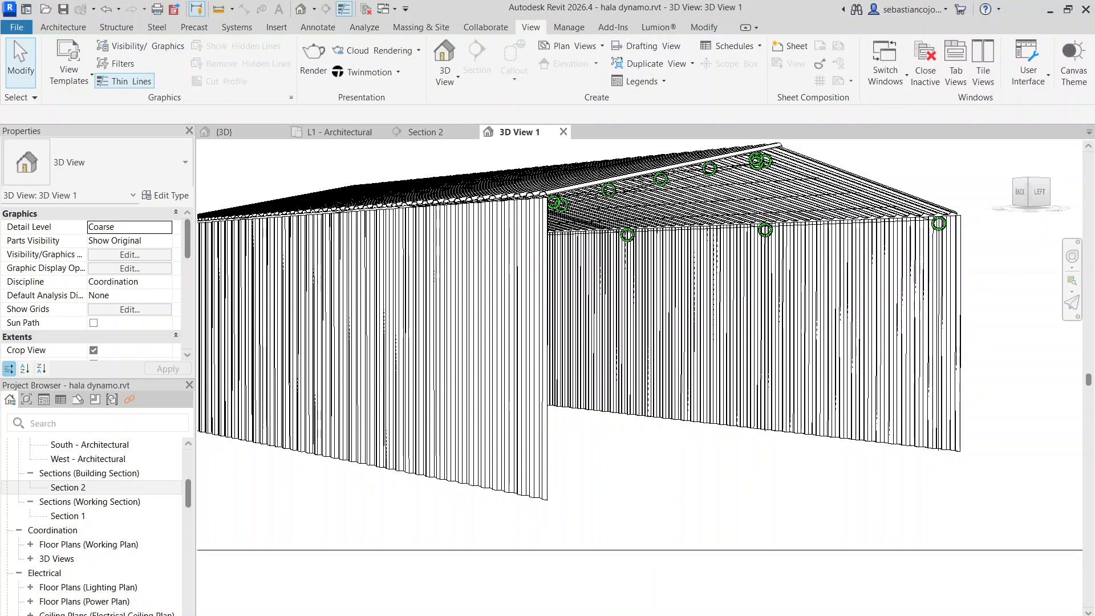
# Set the detail level of 3D View 1 to Fine
pyautogui.press('d')
pyautogui.press('f')
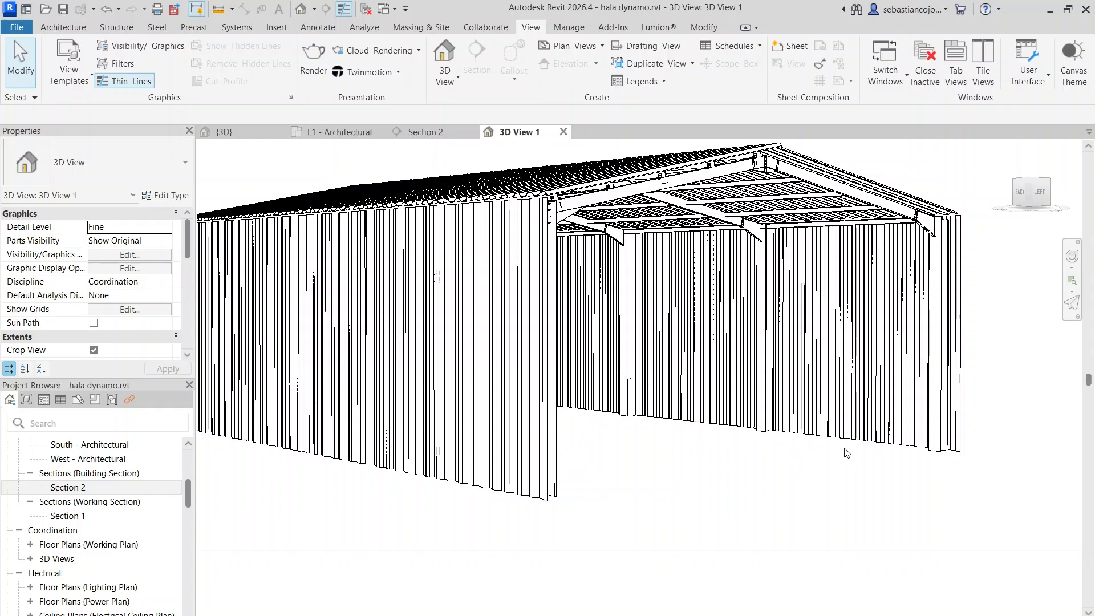
pyautogui.scroll(-3, 1035, 455)
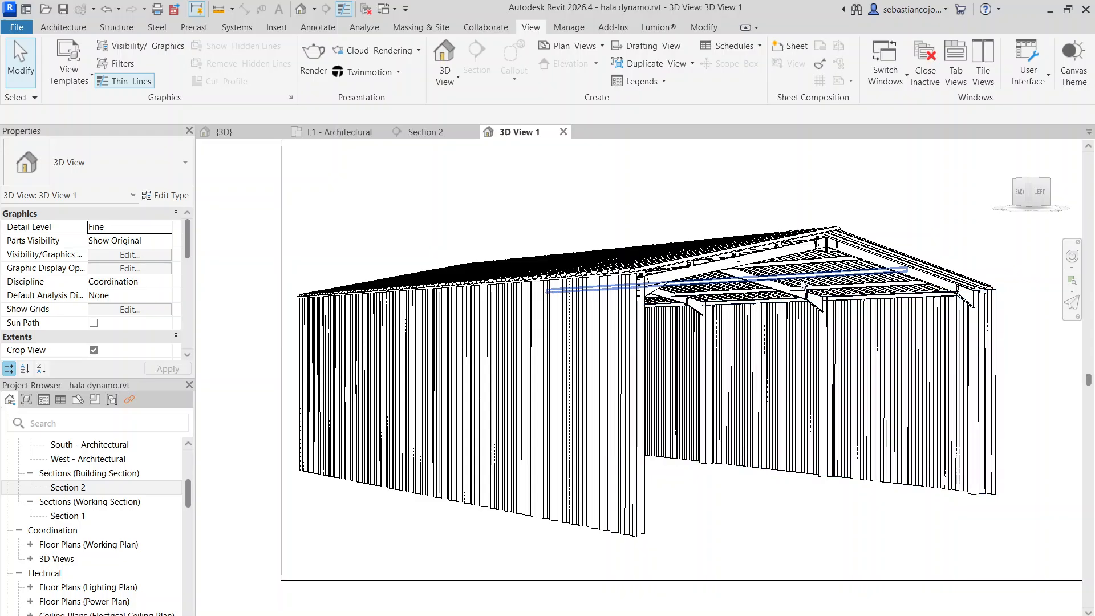
# Examine the sheeted hall in the {3D} view from above and from below, looking at the roof sheeting, purlins and frames
pyautogui.click(266, 134)
pyautogui.scroll(-1, 732, 400)
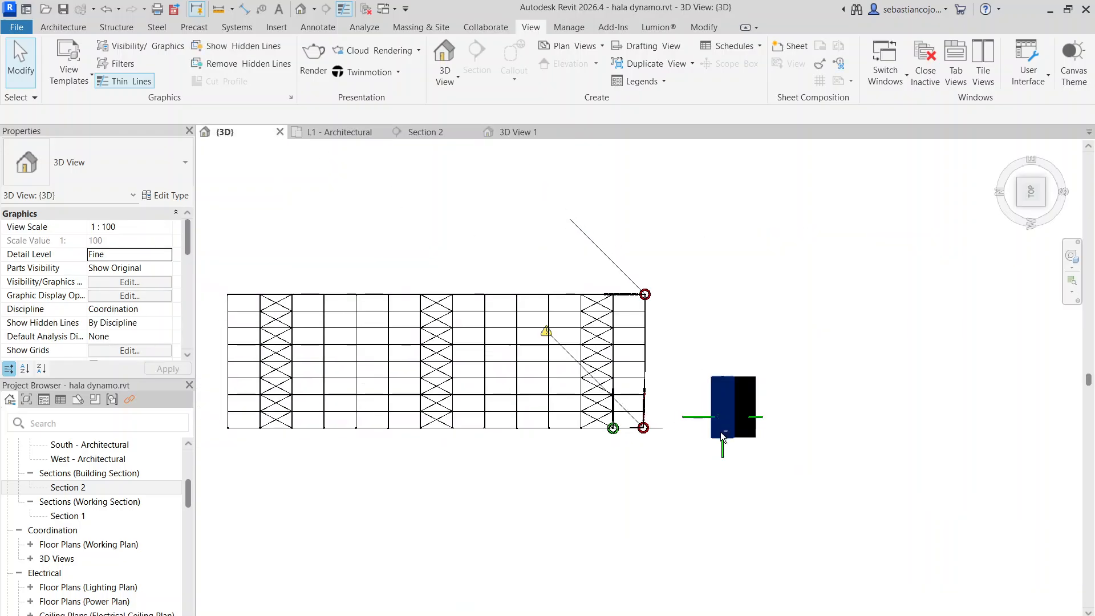
pyautogui.keyDown('shift'); pyautogui.moveTo(720, 431); pyautogui.dragTo(709, 222, button='middle'); pyautogui.keyUp('shift')
pyautogui.scroll(6, 722, 281)
pyautogui.scroll(2, 843, 468)
pyautogui.keyDown('shift'); pyautogui.moveTo(844, 479); pyautogui.dragTo(818, 338, button='middle'); pyautogui.keyUp('shift')
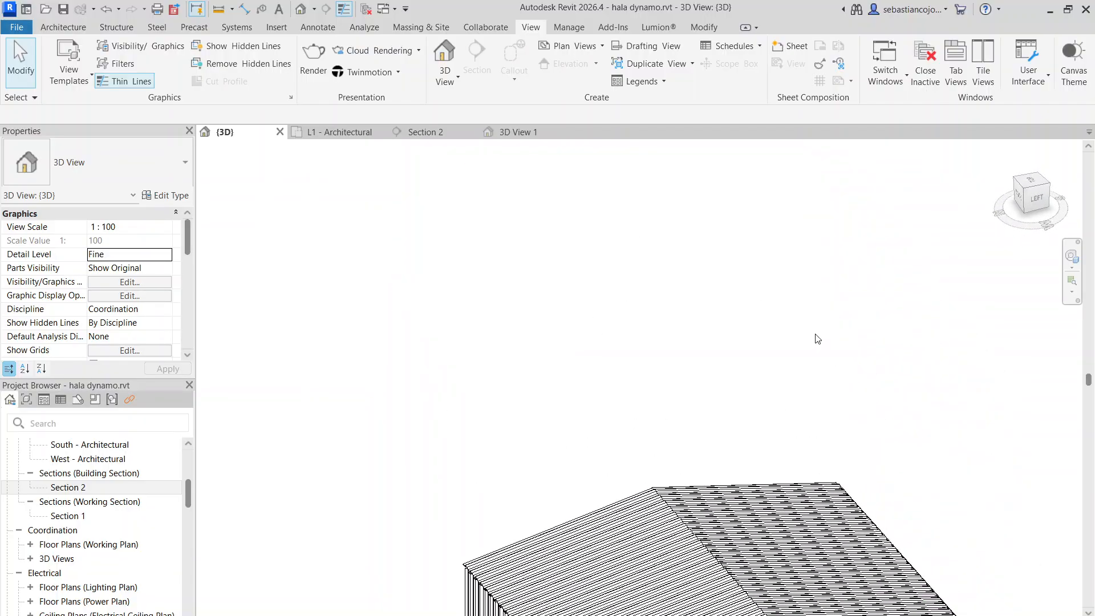
pyautogui.scroll(-3, 817, 337)
pyautogui.scroll(2, 846, 576)
pyautogui.moveTo(846, 504); pyautogui.dragTo(650, 341, button='middle')
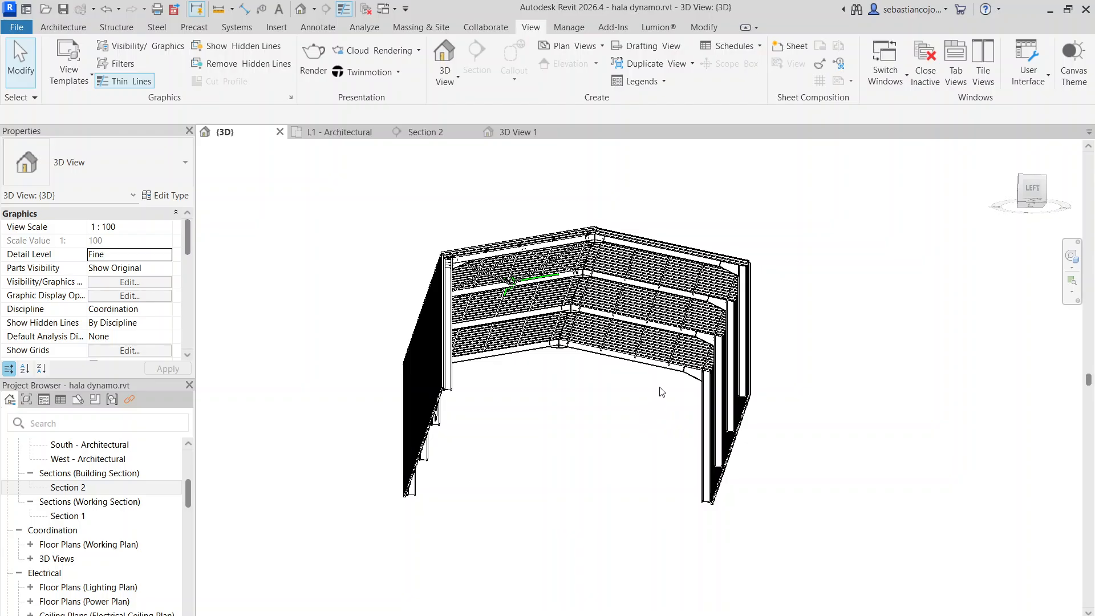
pyautogui.scroll(5, 618, 352)
pyautogui.scroll(-3, 618, 351)
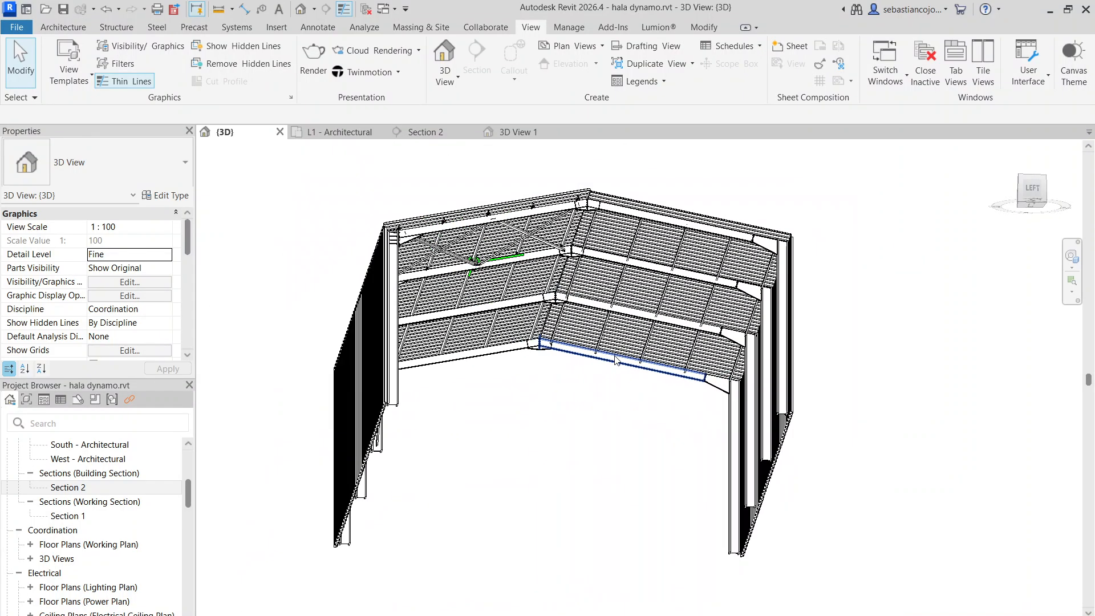